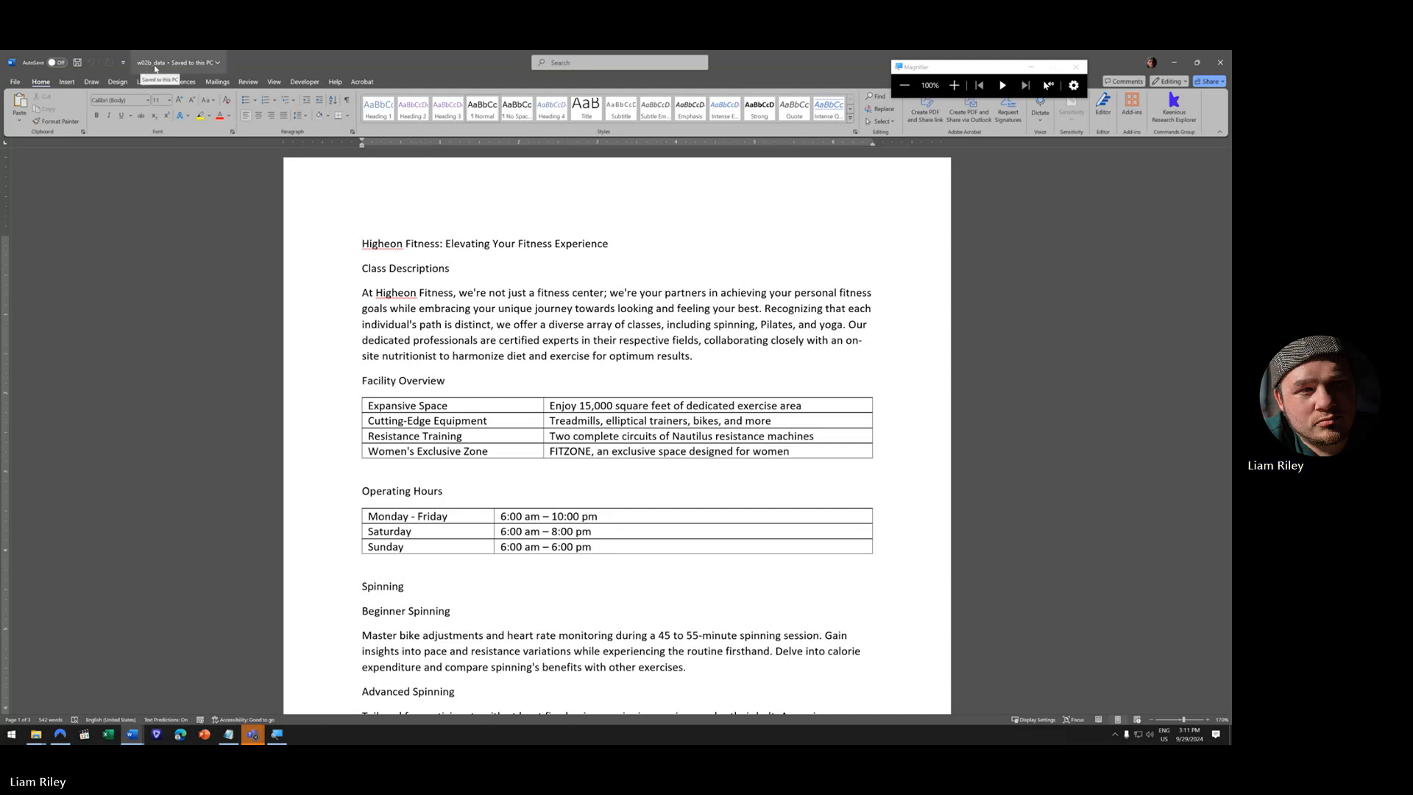
- Show the formatting marks in the w02b_data document and skim its content down to the Workout Tools and Apps table
double_click(374, 243)
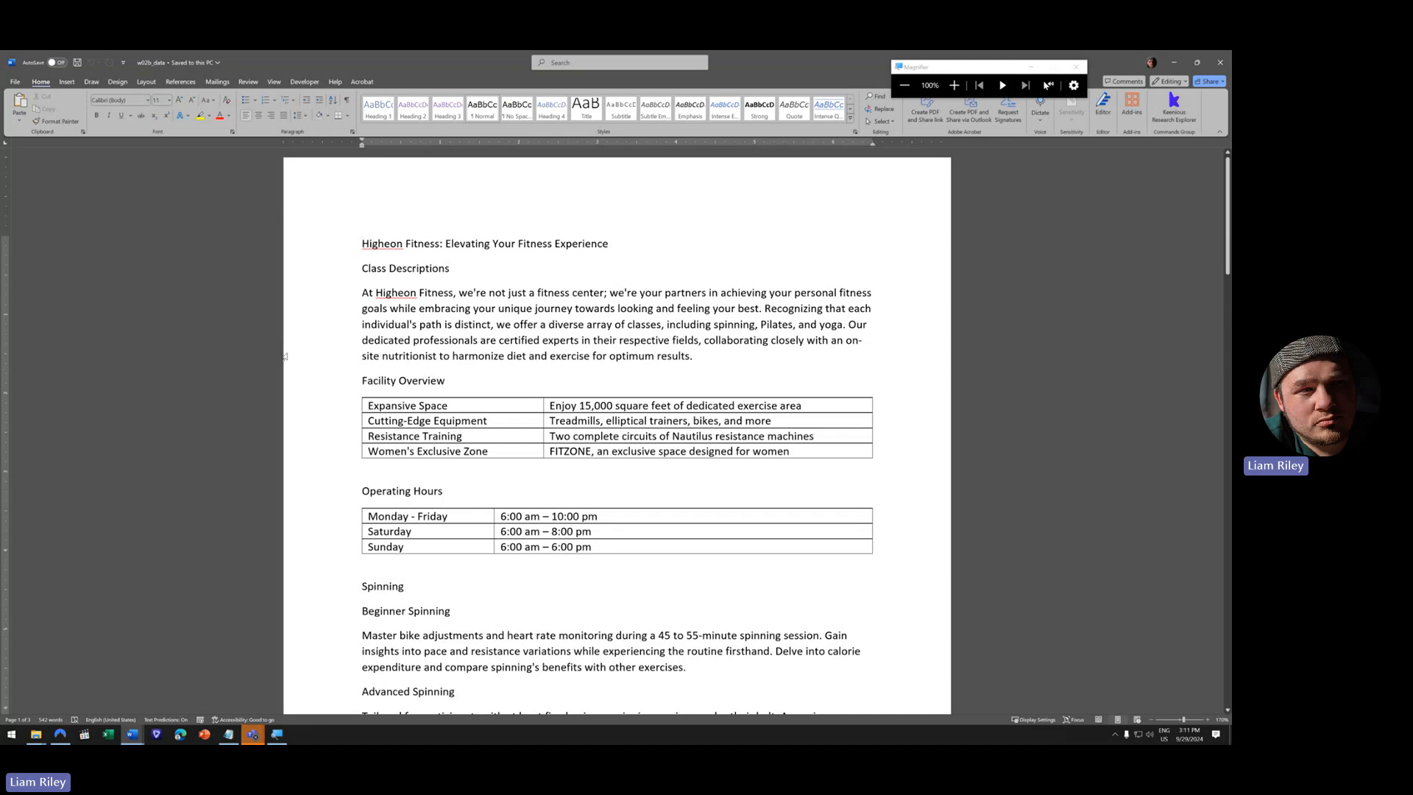
left_click(347, 99)
scroll(396, 390, "down", 15)
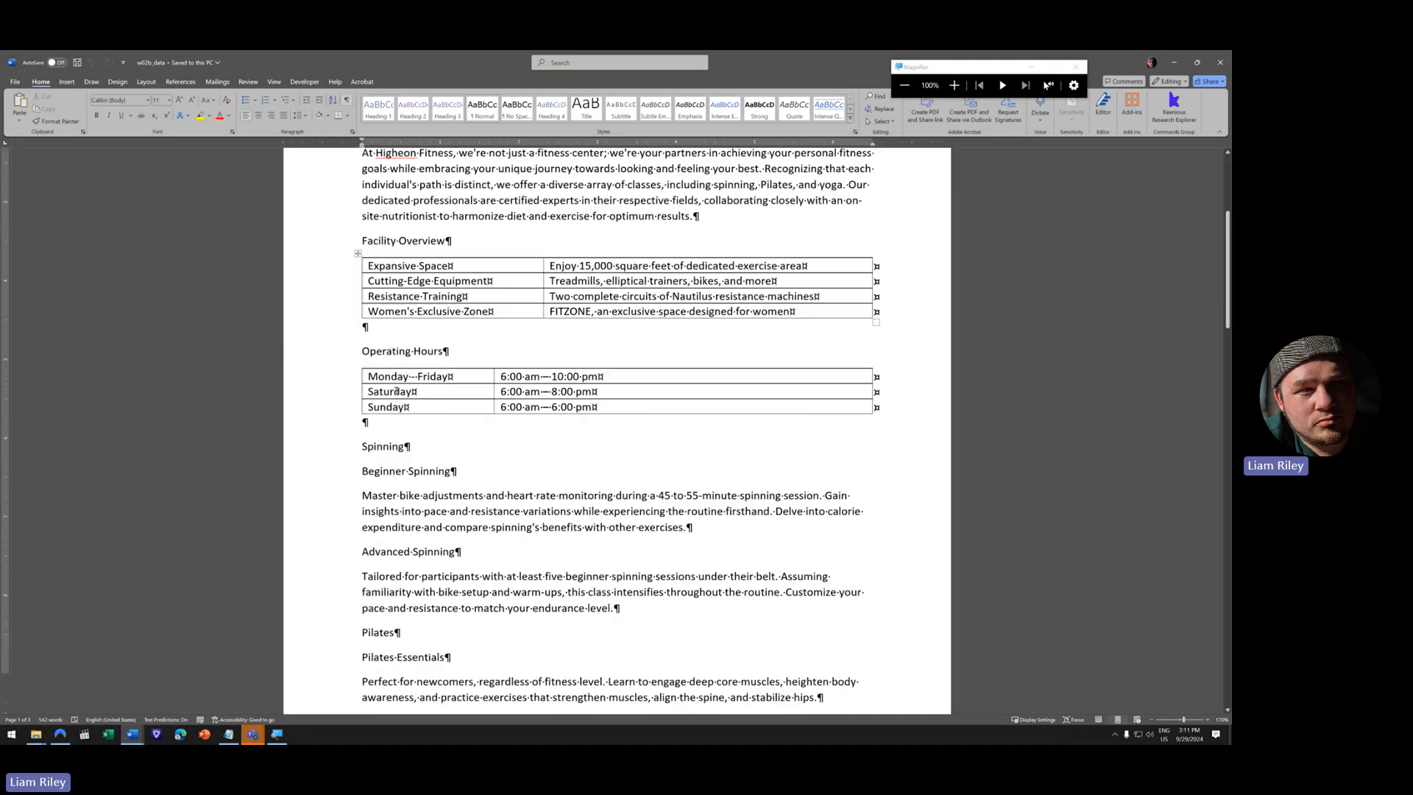
scroll(396, 390, "down", 5)
scroll(396, 388, "up", 12)
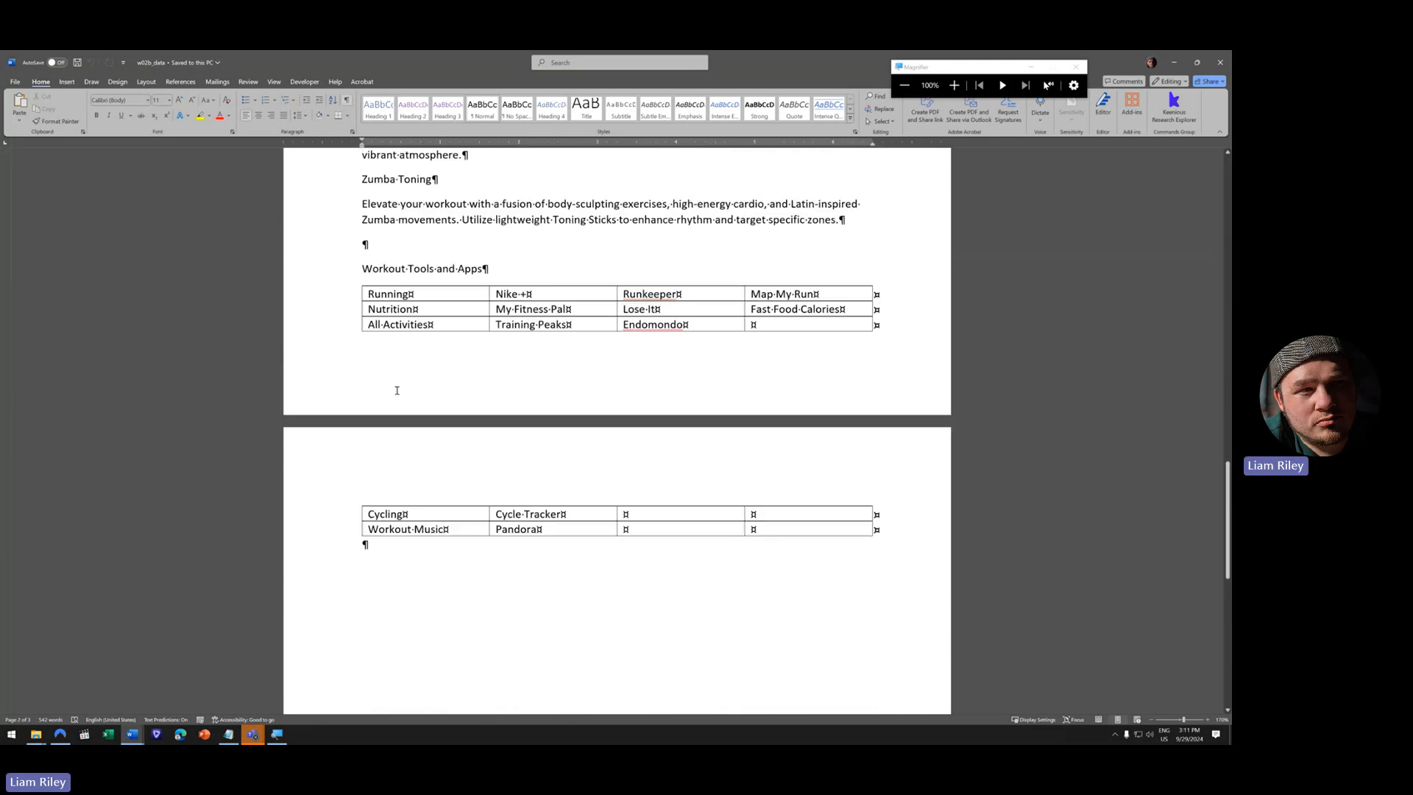
scroll(397, 389, "up", 15)
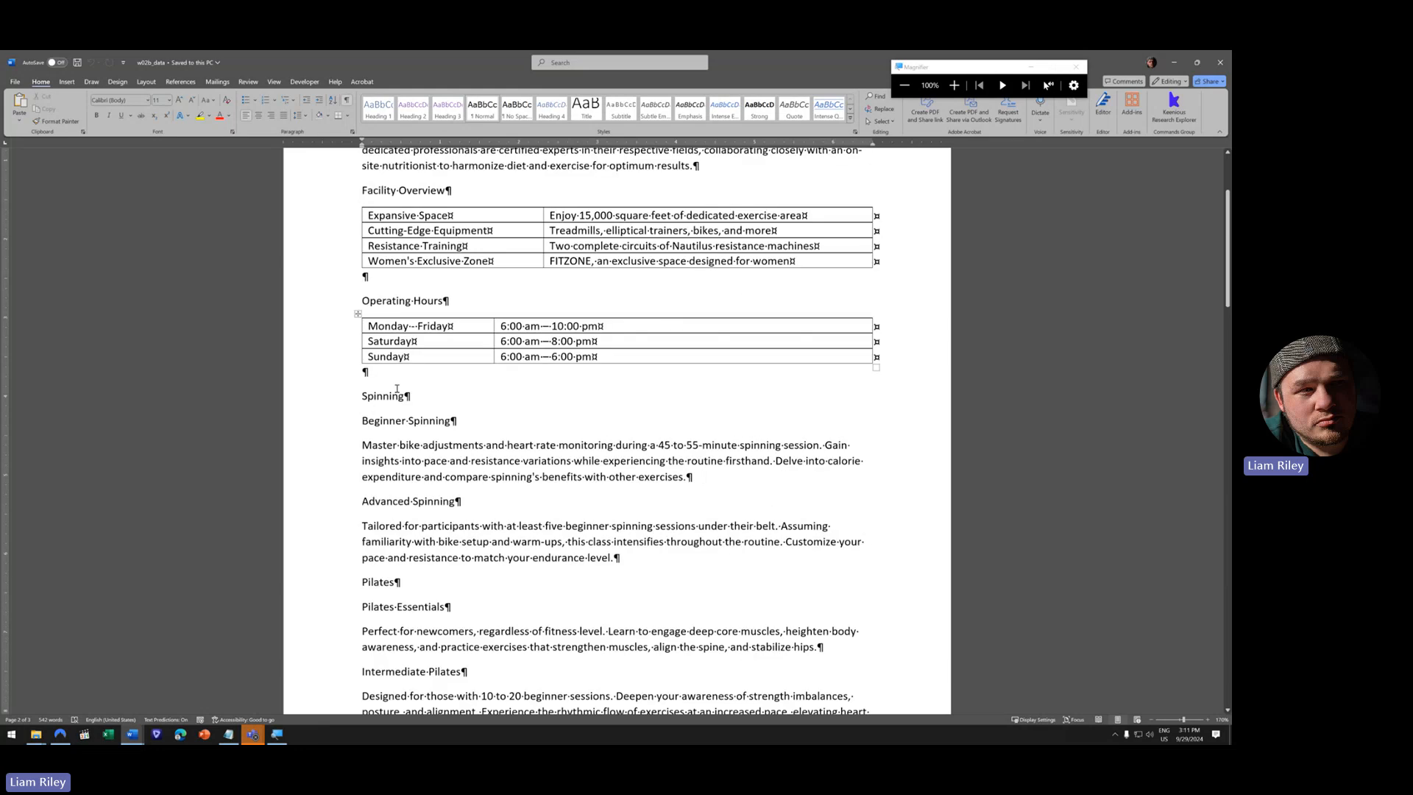
- Examine the unformatted title, headings, tables and class descriptions through to the end of the document
left_click(456, 425)
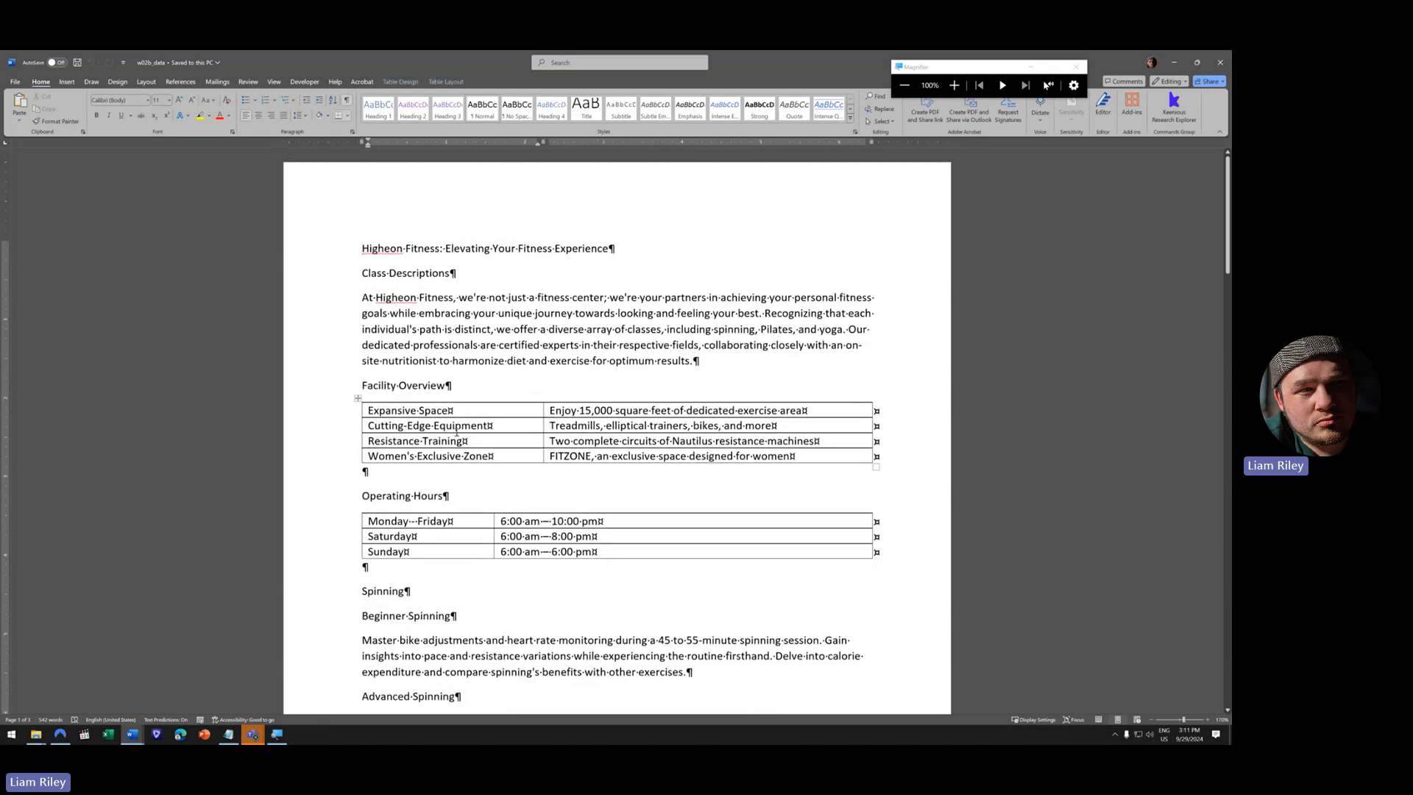
scroll(487, 527, "down", 5)
scroll(487, 527, "down", 15)
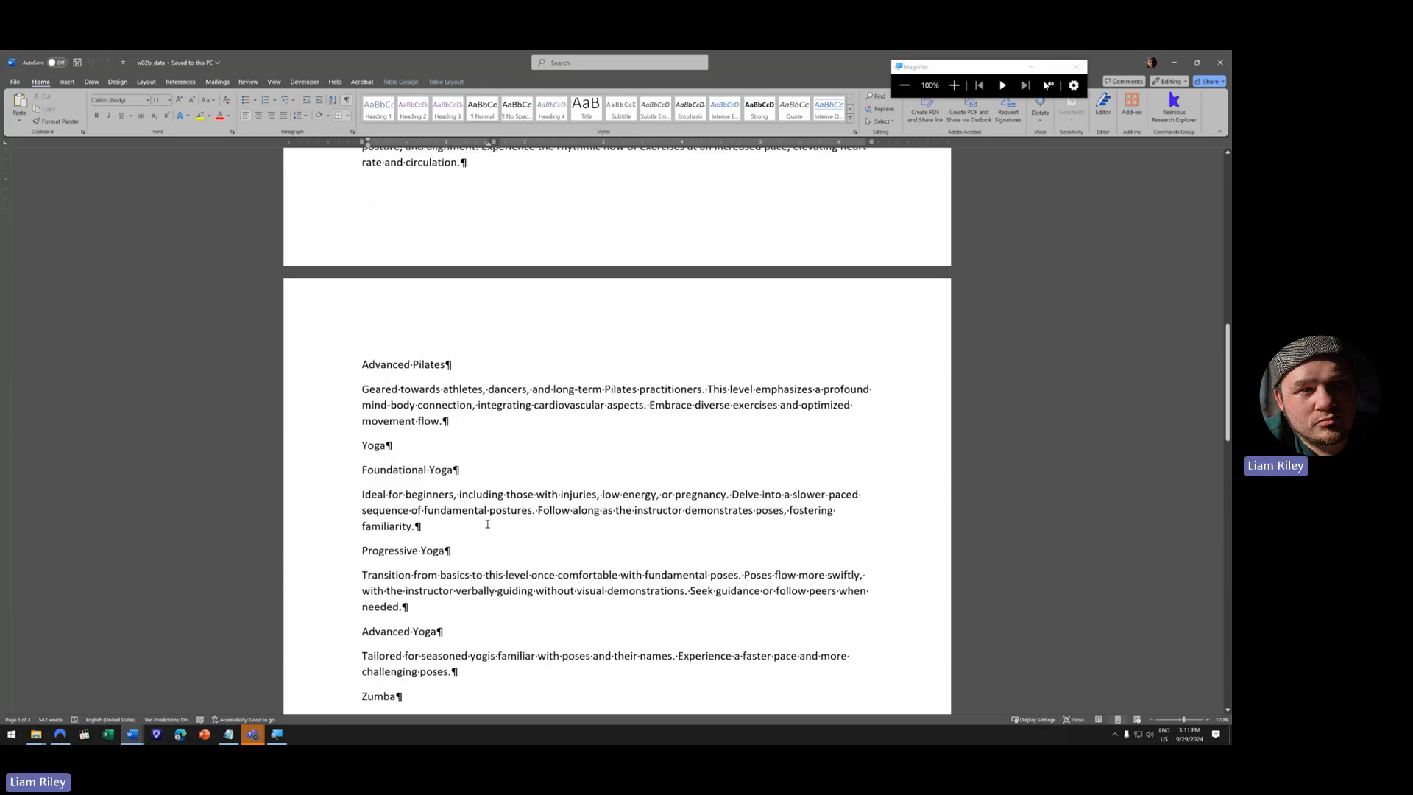
scroll(487, 524, "up", 20)
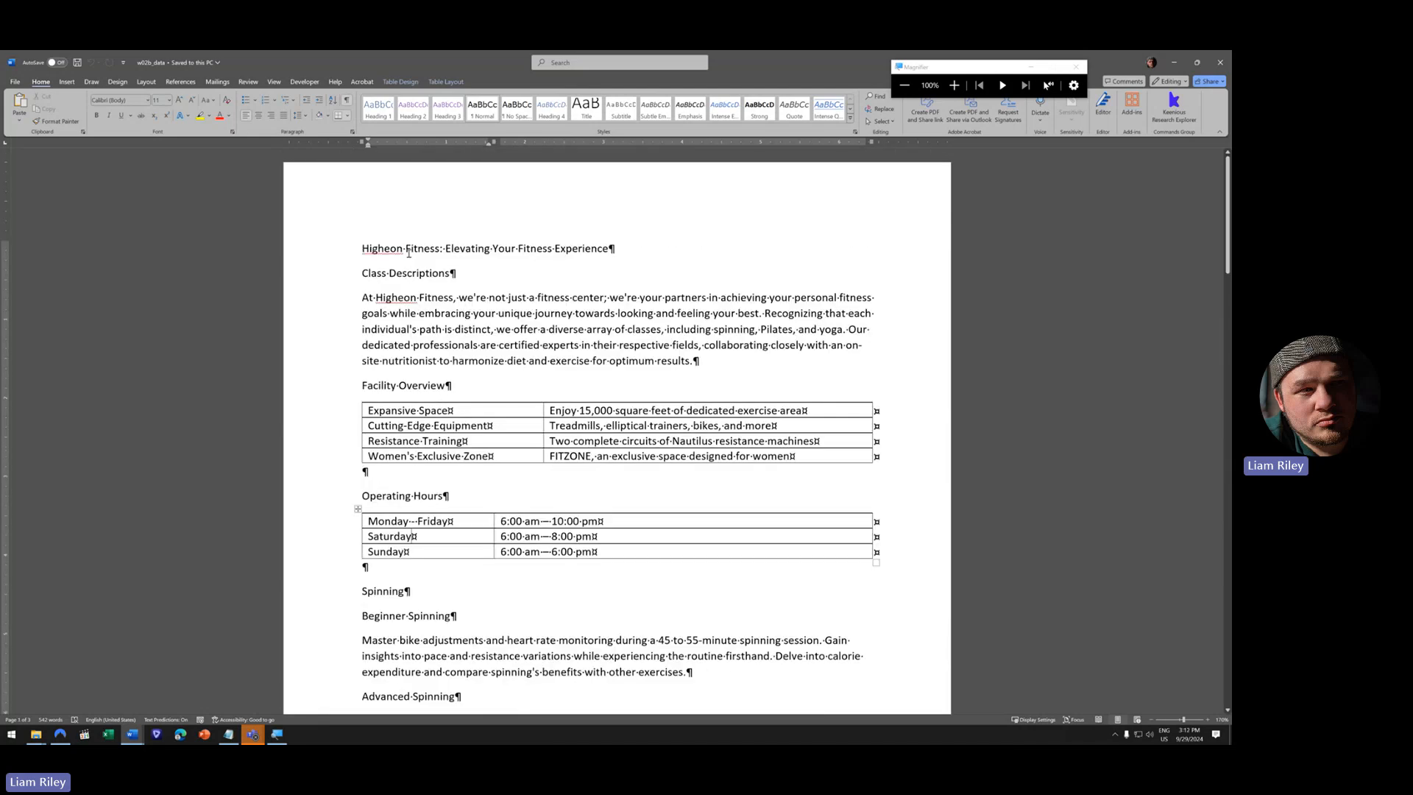
double_click(411, 291)
left_click(423, 361)
scroll(393, 380, "down", 5)
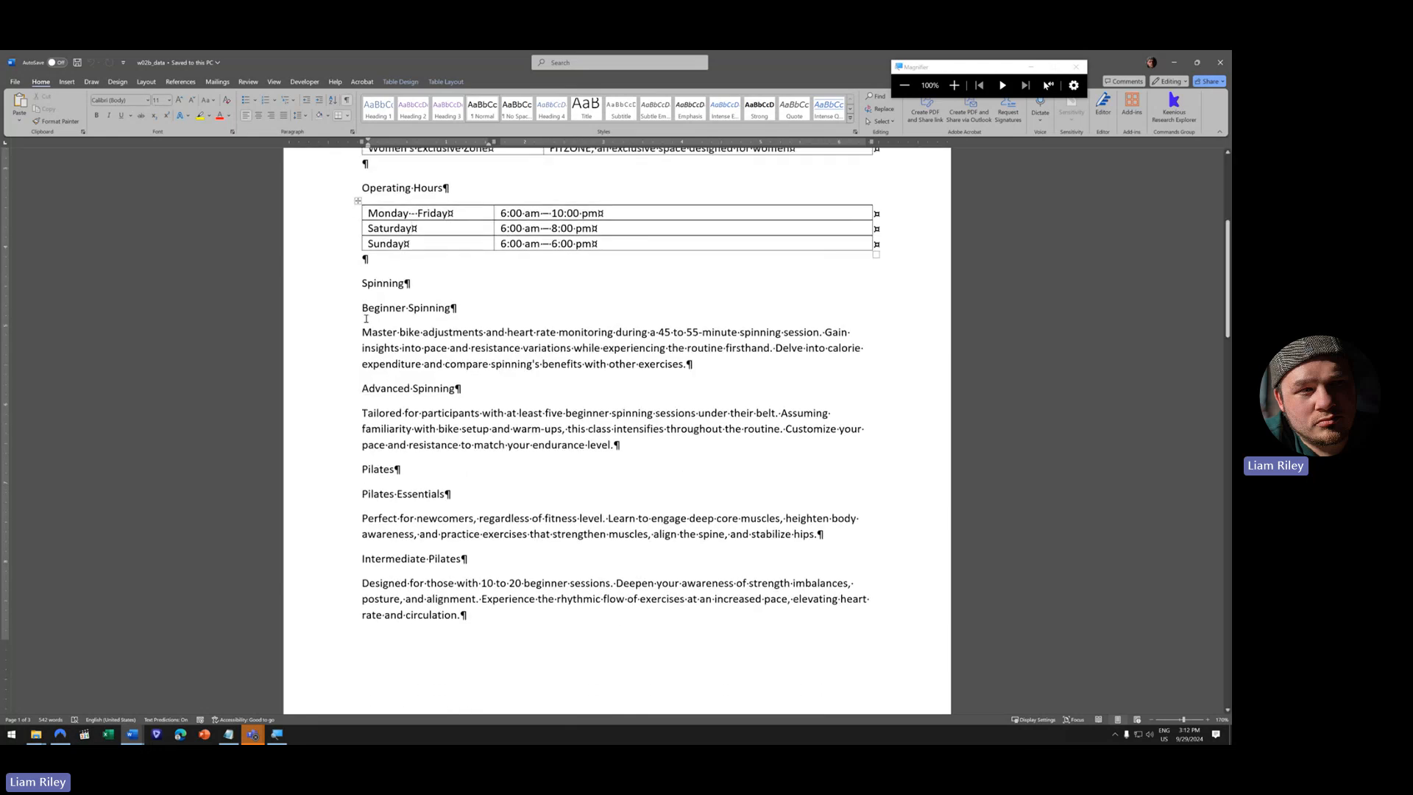
scroll(438, 395, "down", 1)
scroll(439, 395, "down", 5)
scroll(495, 346, "down", 15)
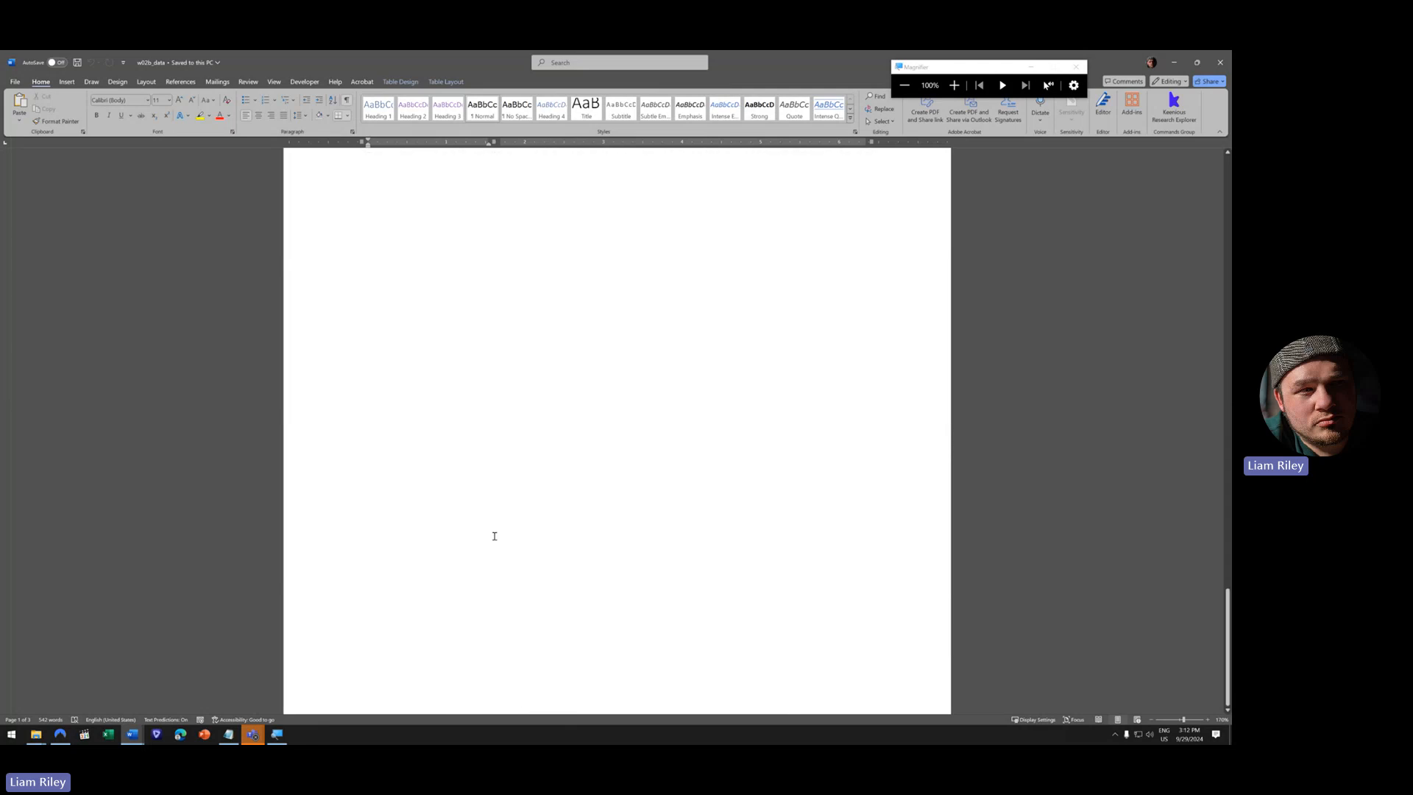
middle_click(493, 536)
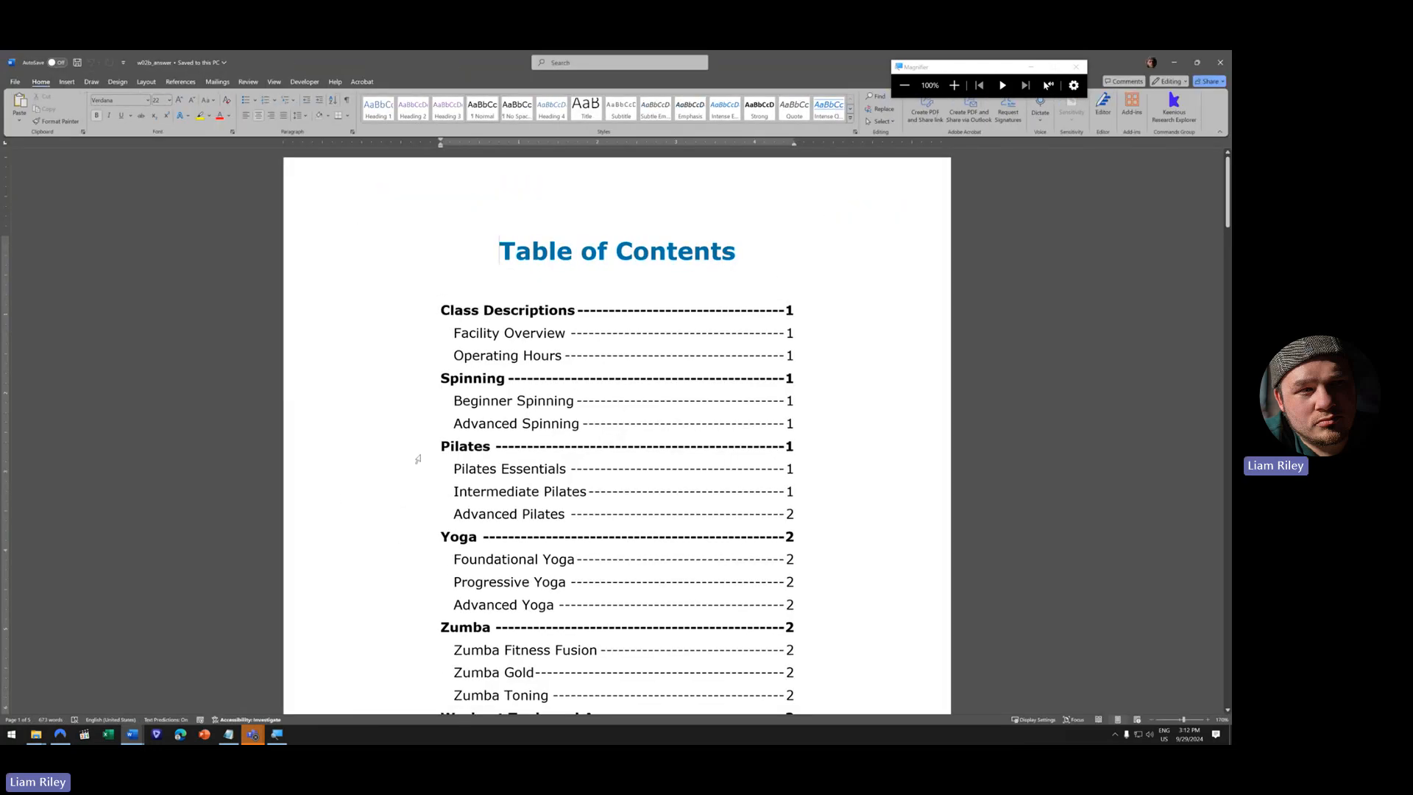
- Examine the page layout of the finished w02b_answer document, from the table of contents to the content pages
scroll(423, 457, "down", 11, "ctrl")
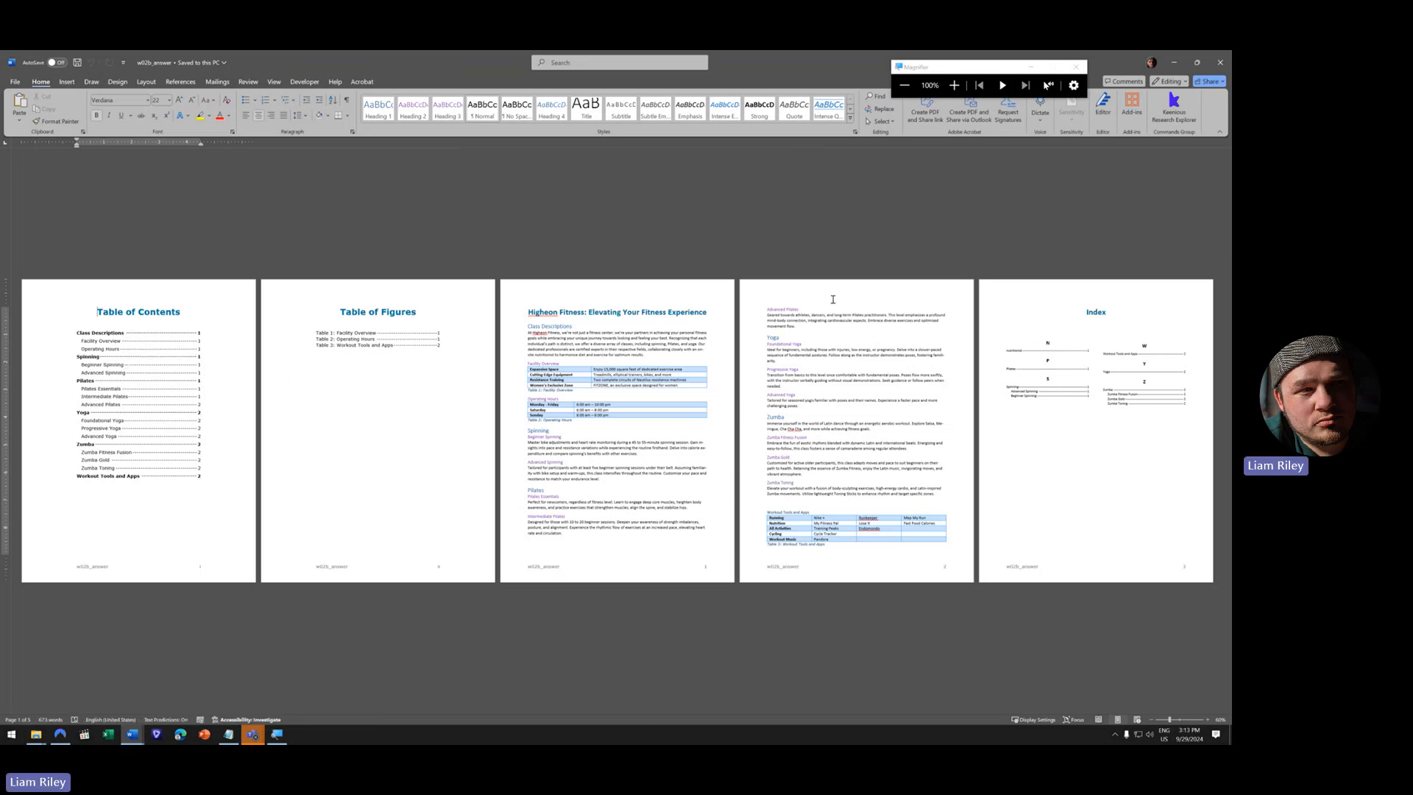
scroll(777, 302, "up", 4)
scroll(810, 347, "down", 10)
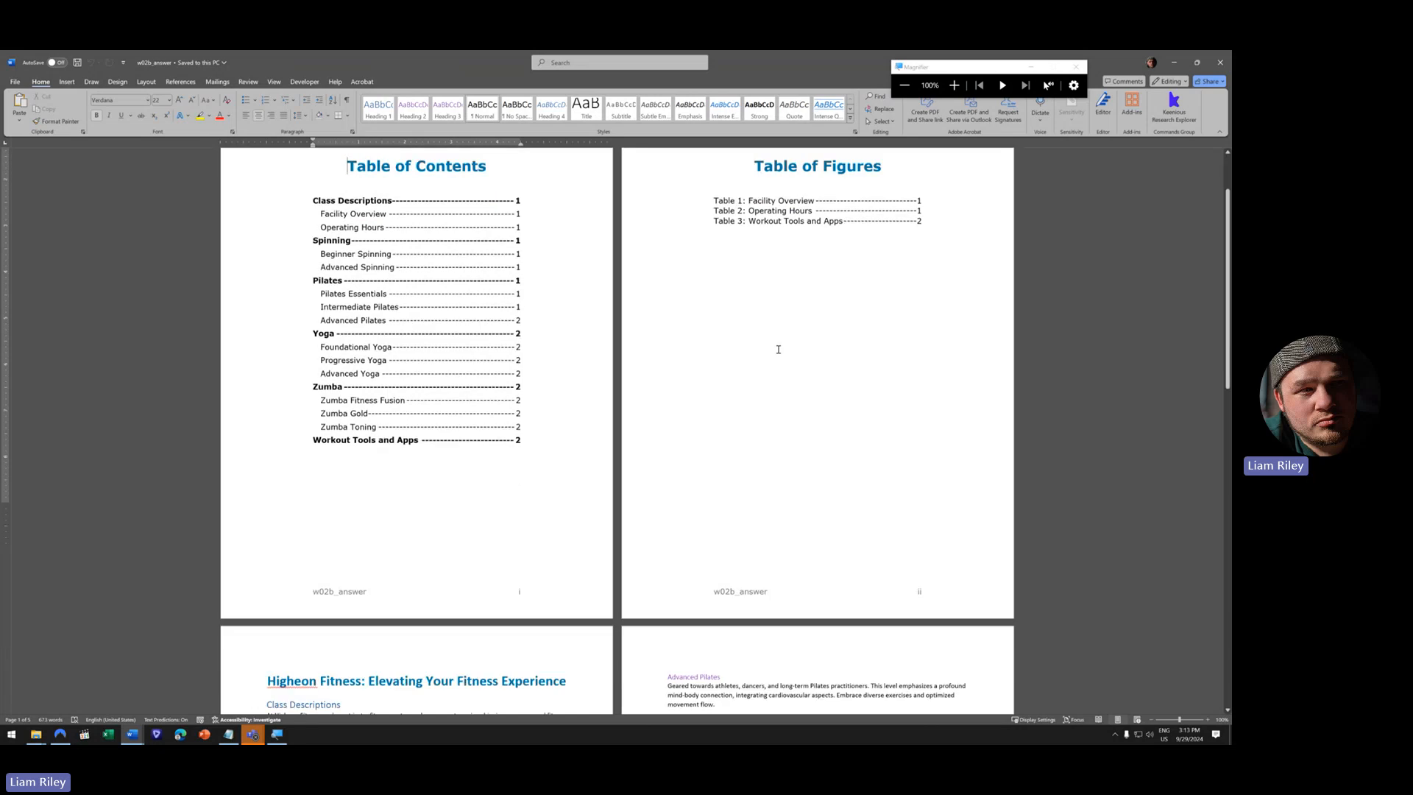
scroll(499, 264, "up", 1)
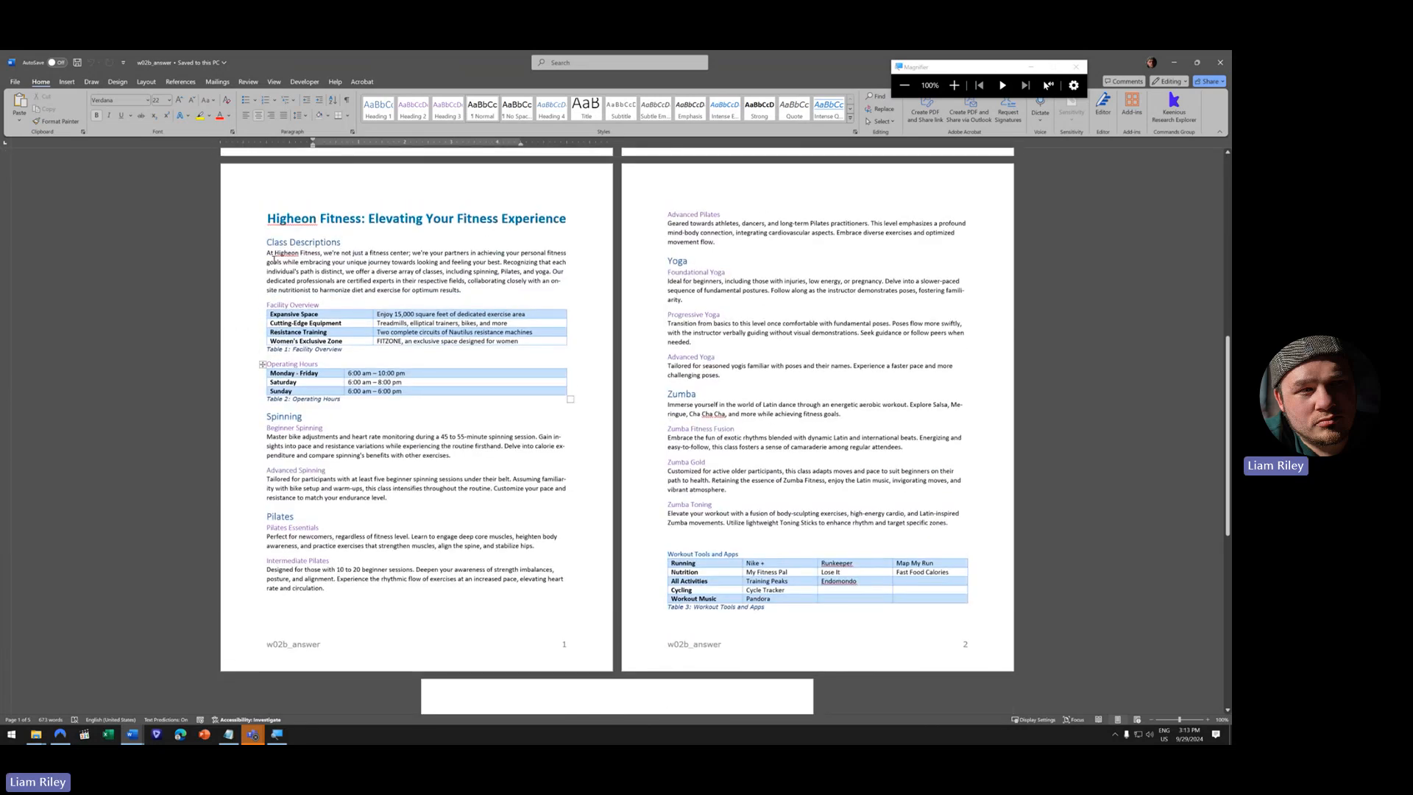
- Select the main headings Class Descriptions, Spinning, Pilates, Zumba and Yoga together and compare them with the table of contents
left_click(262, 243)
left_click(262, 243)
mouse_move(242, 245)
left_mouse_down()
mouse_move(243, 219)
mouse_move(243, 243)
left_mouse_up()
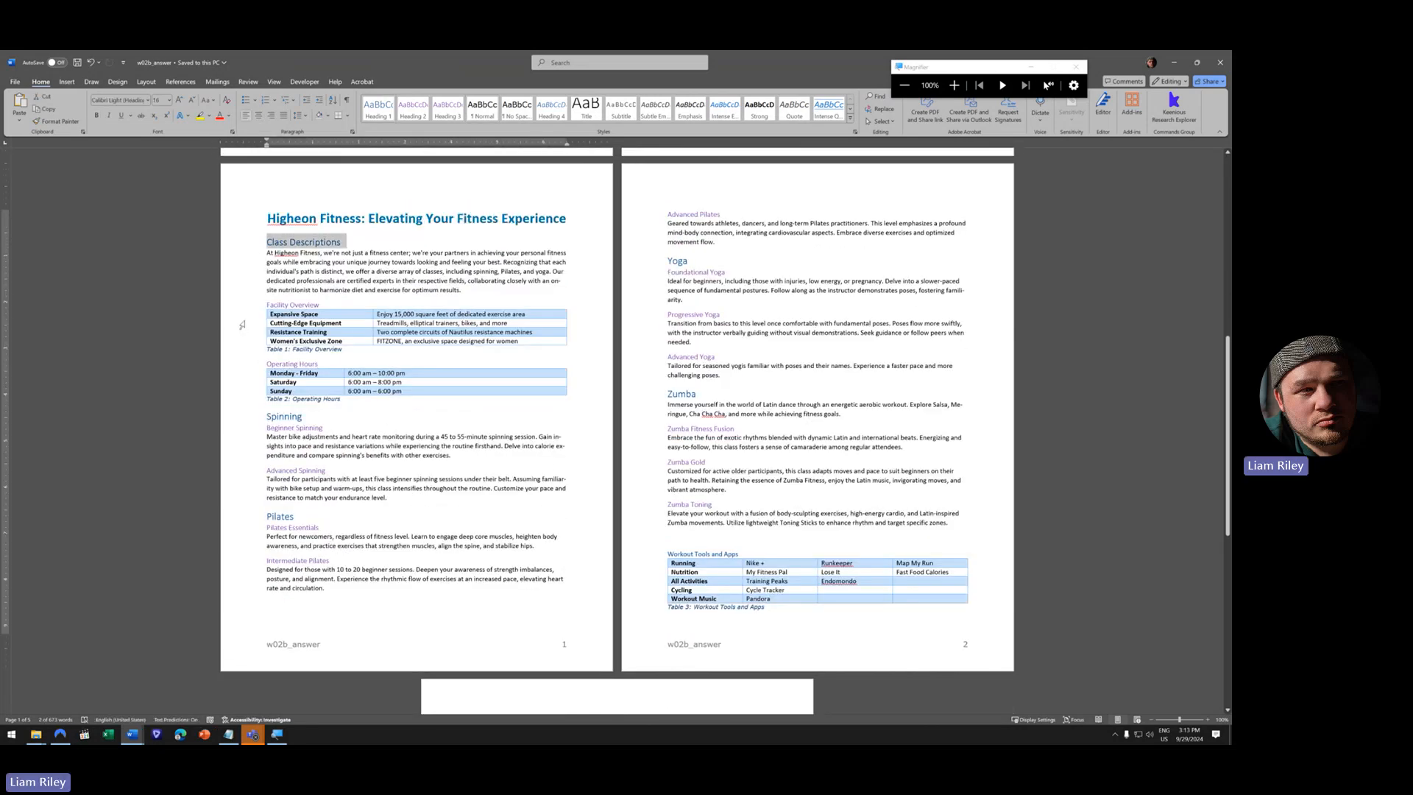
left_click(245, 417, "ctrl")
left_click(244, 516, "ctrl")
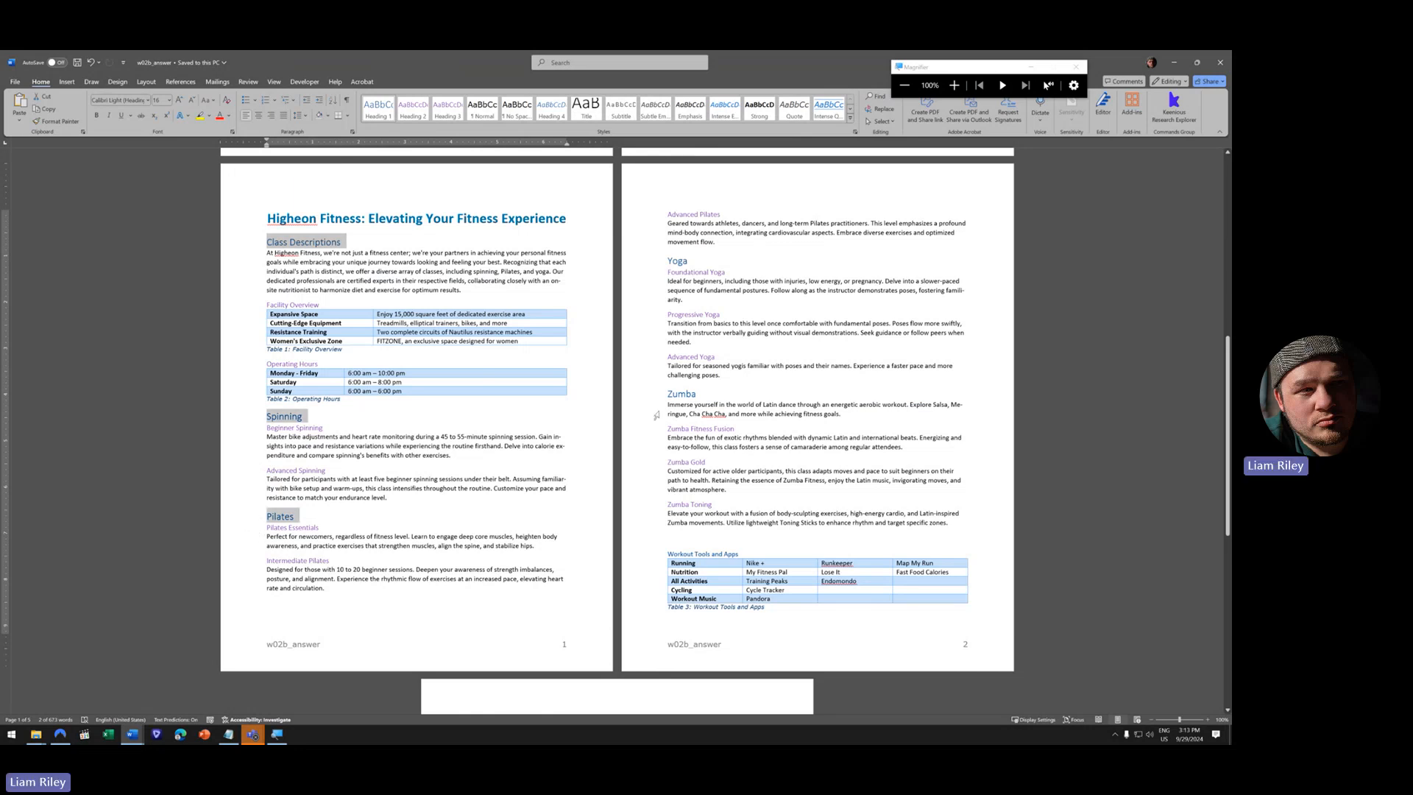
left_click(643, 393, "ctrl")
left_click(643, 262, "ctrl")
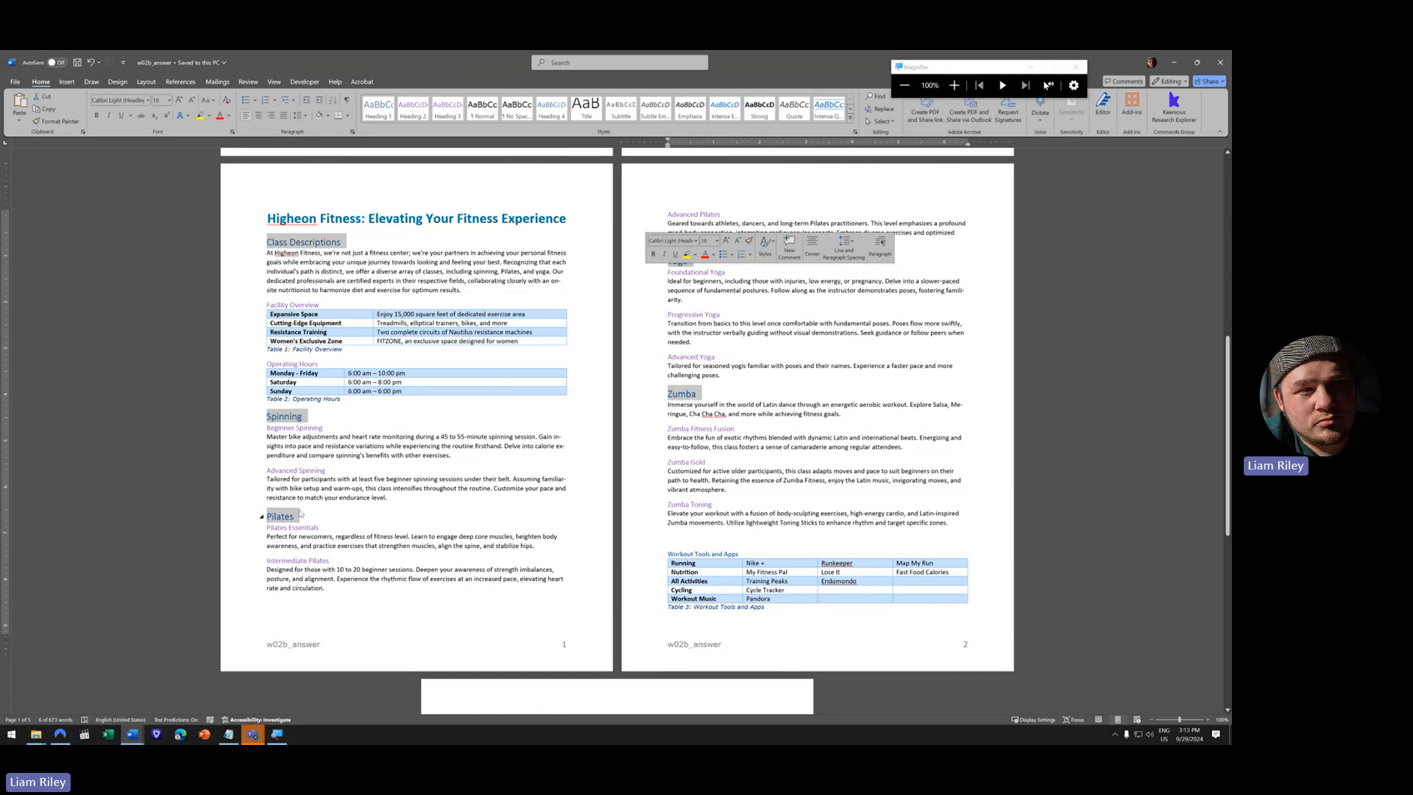
scroll(628, 359, "up", 6)
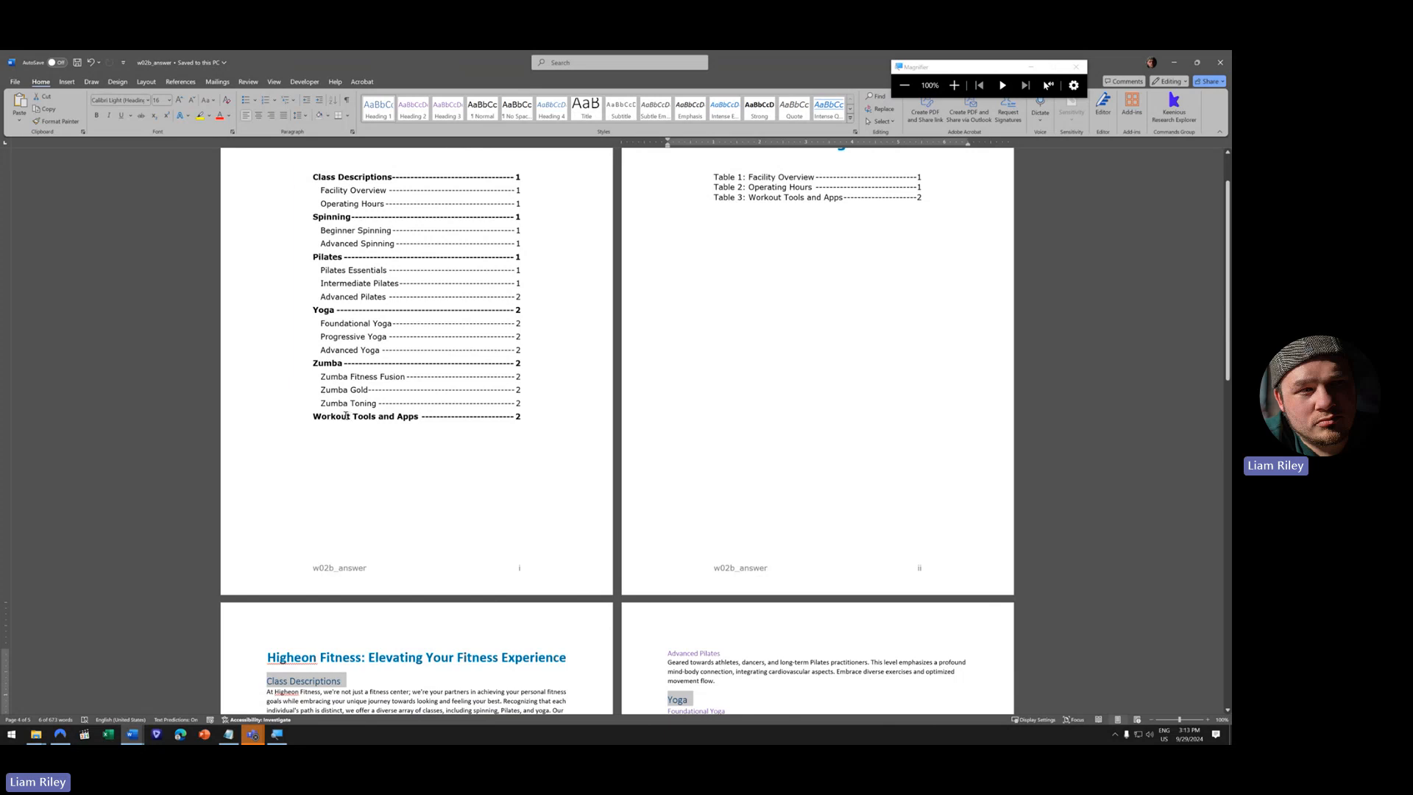
scroll(340, 416, "down", 7)
scroll(394, 398, "down", 1)
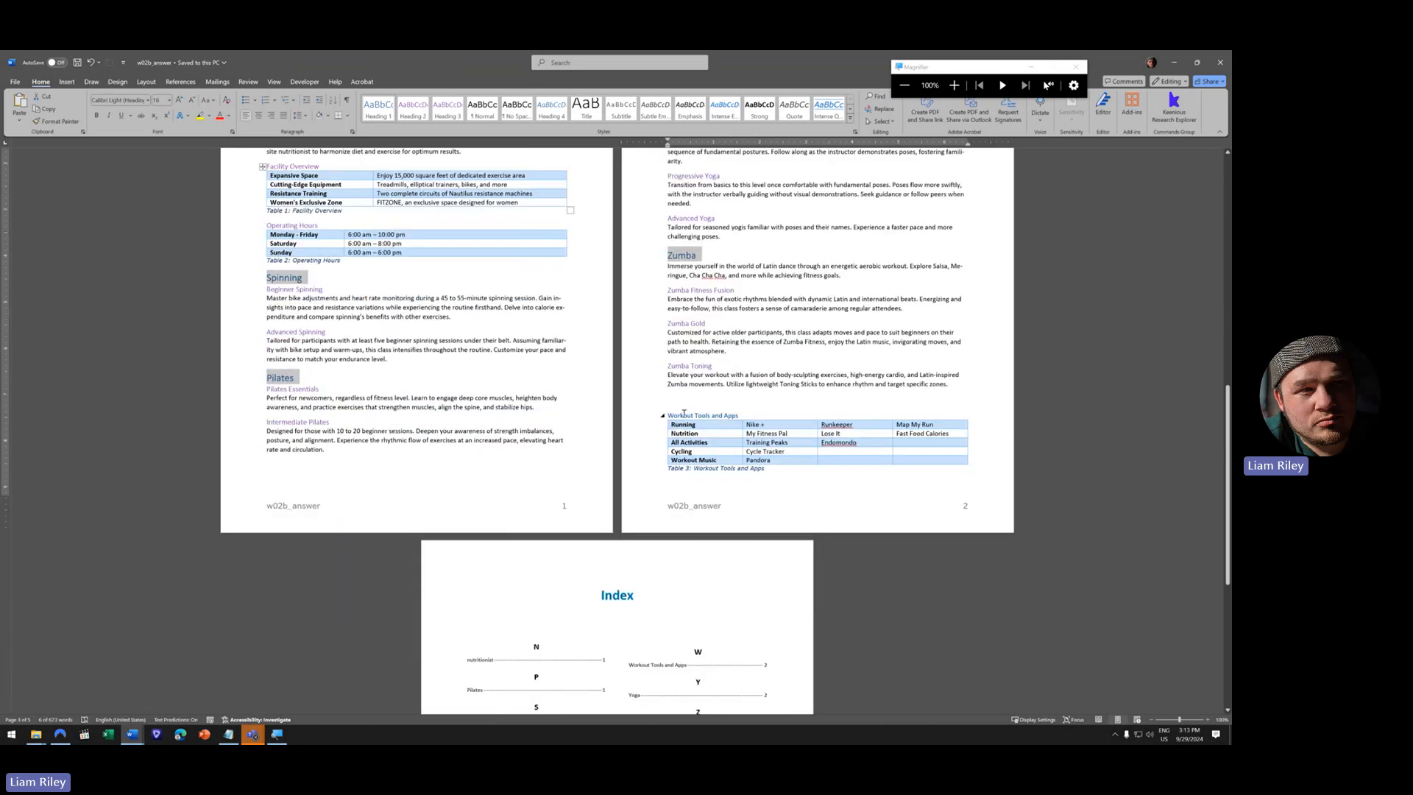
scroll(432, 411, "up", 4)
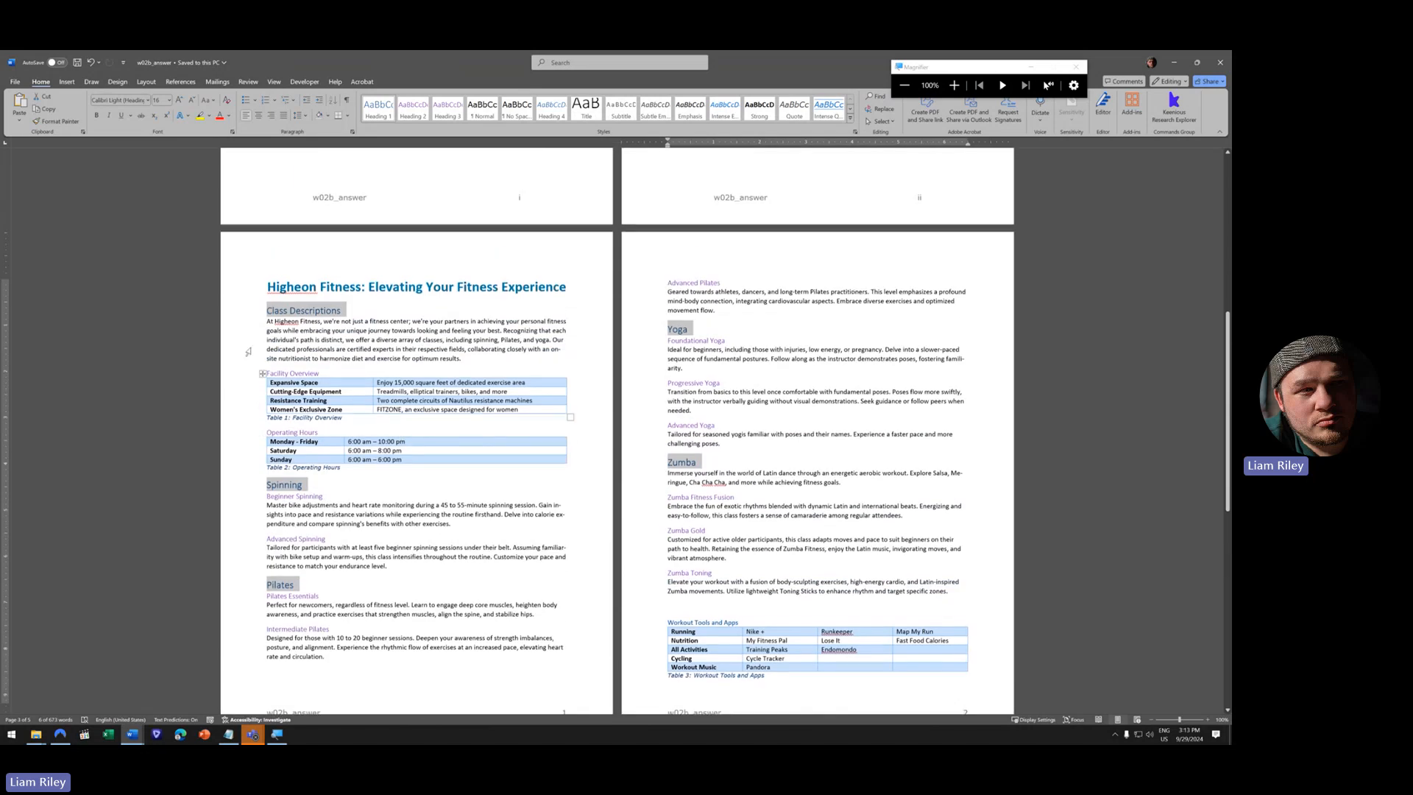
- Select the purple subheadings on both content pages together, from Facility Overview through the Spinning, Pilates, Zumba and Yoga class levels, skipping Operating Hours
left_click(242, 375)
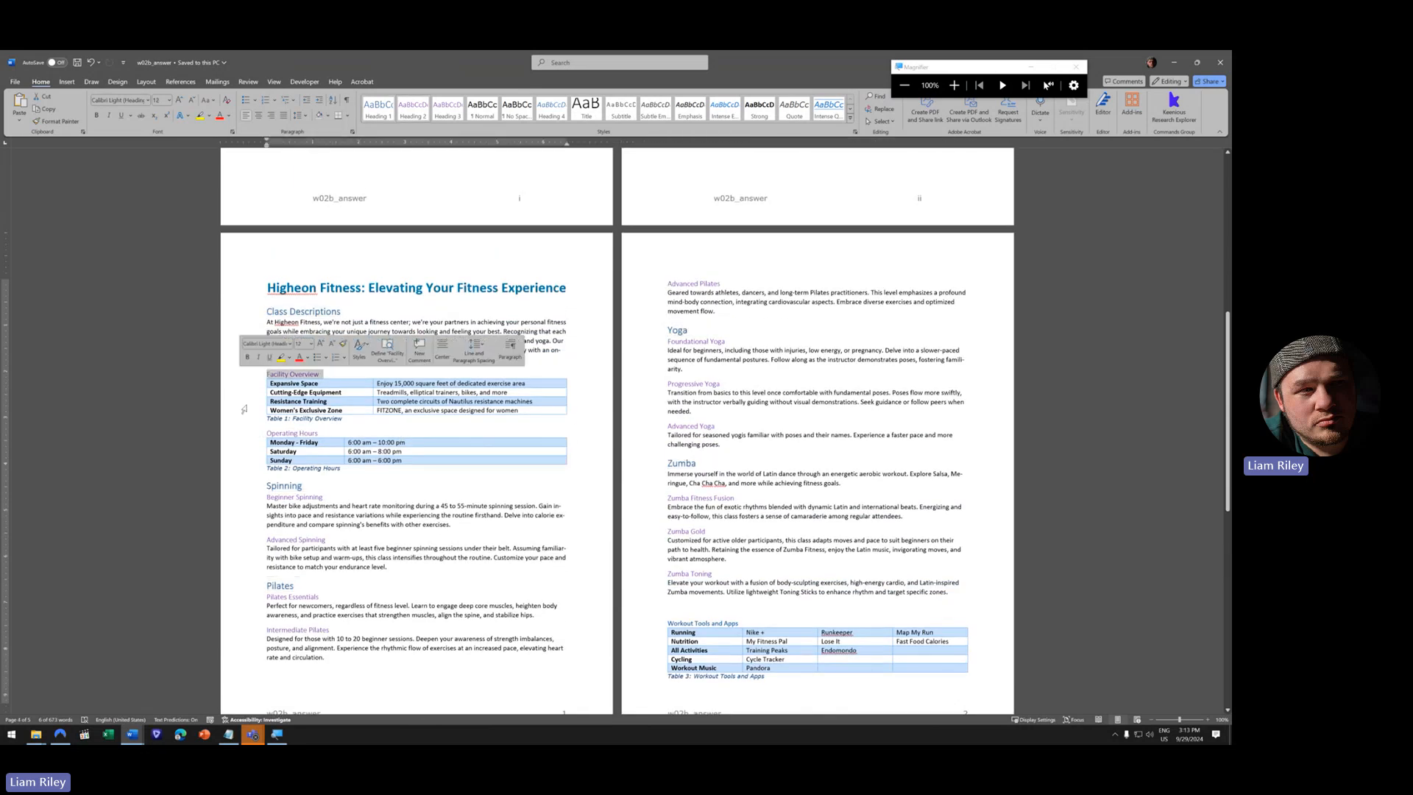
left_click(248, 499, "ctrl")
left_click(246, 546, "ctrl")
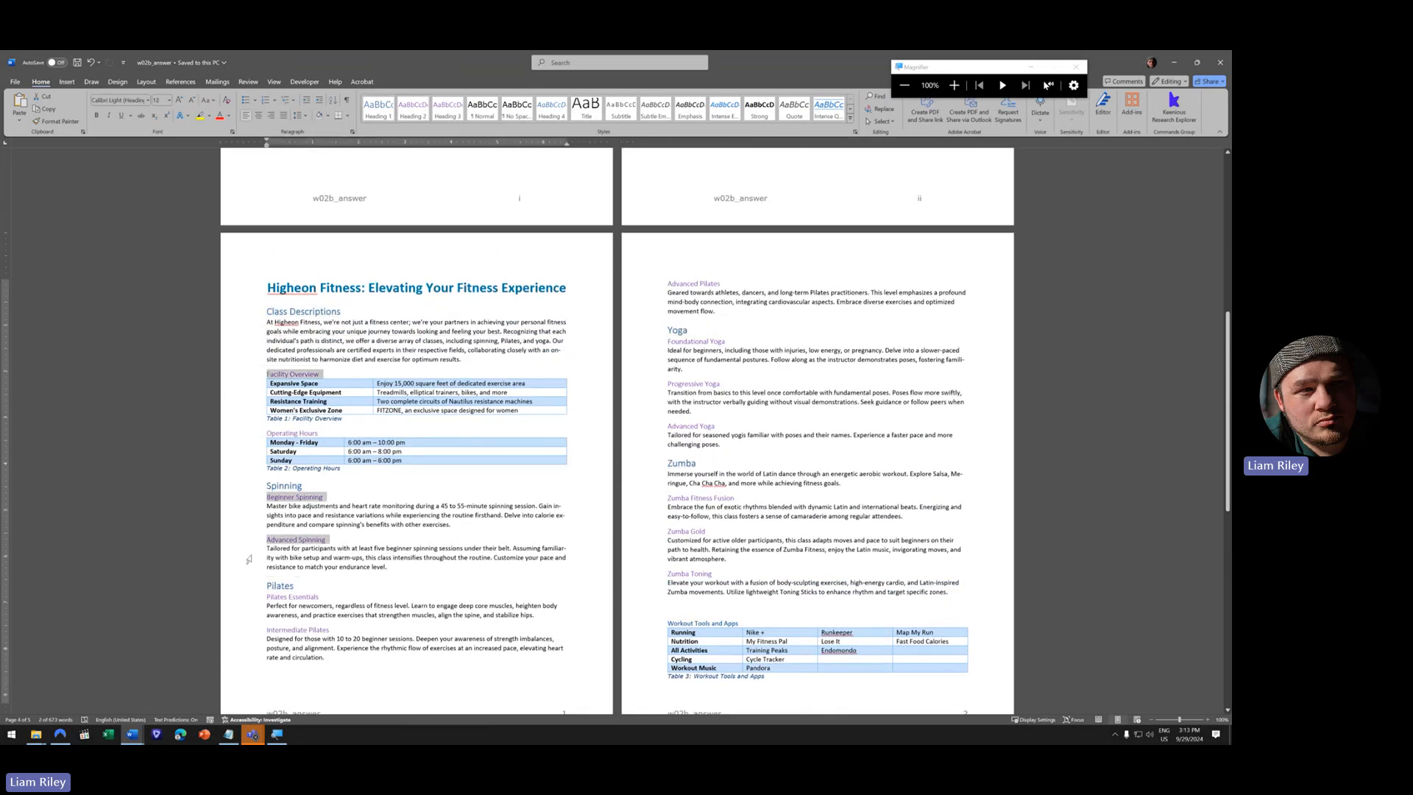
left_click(251, 598, "ctrl")
left_click(247, 634, "ctrl")
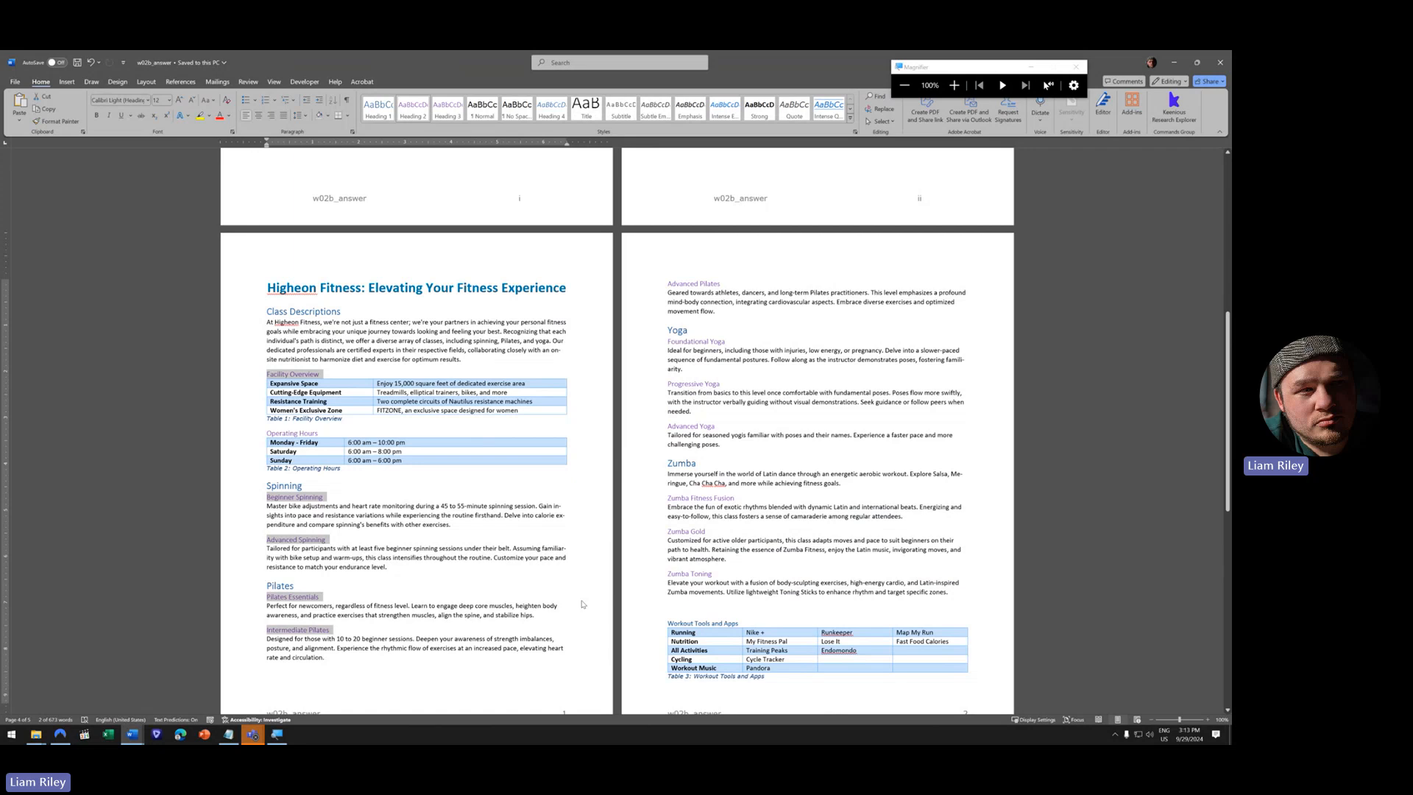
left_click(656, 573, "ctrl")
left_click(651, 531, "ctrl")
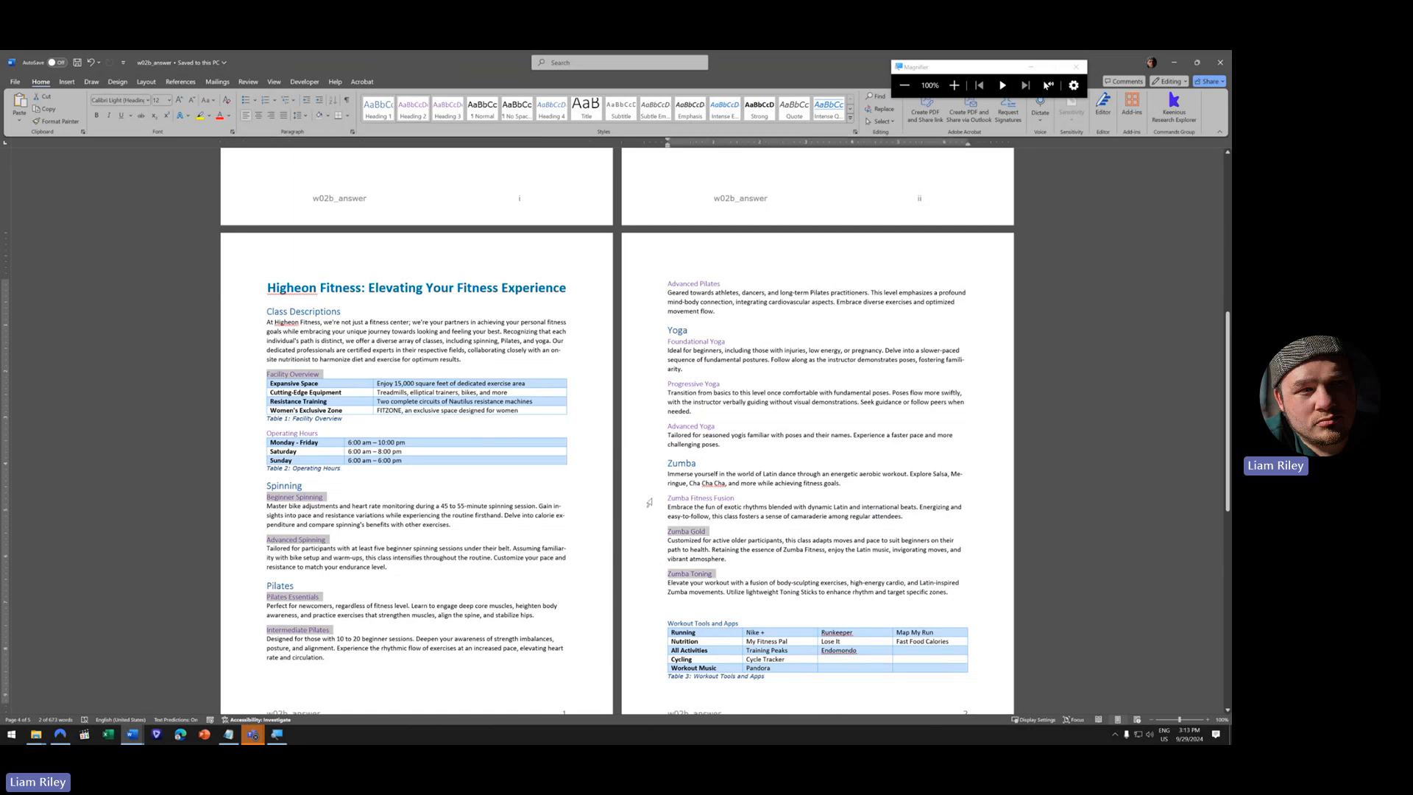
left_click(649, 500, "ctrl")
left_click(642, 429, "ctrl")
left_click(640, 387, "ctrl")
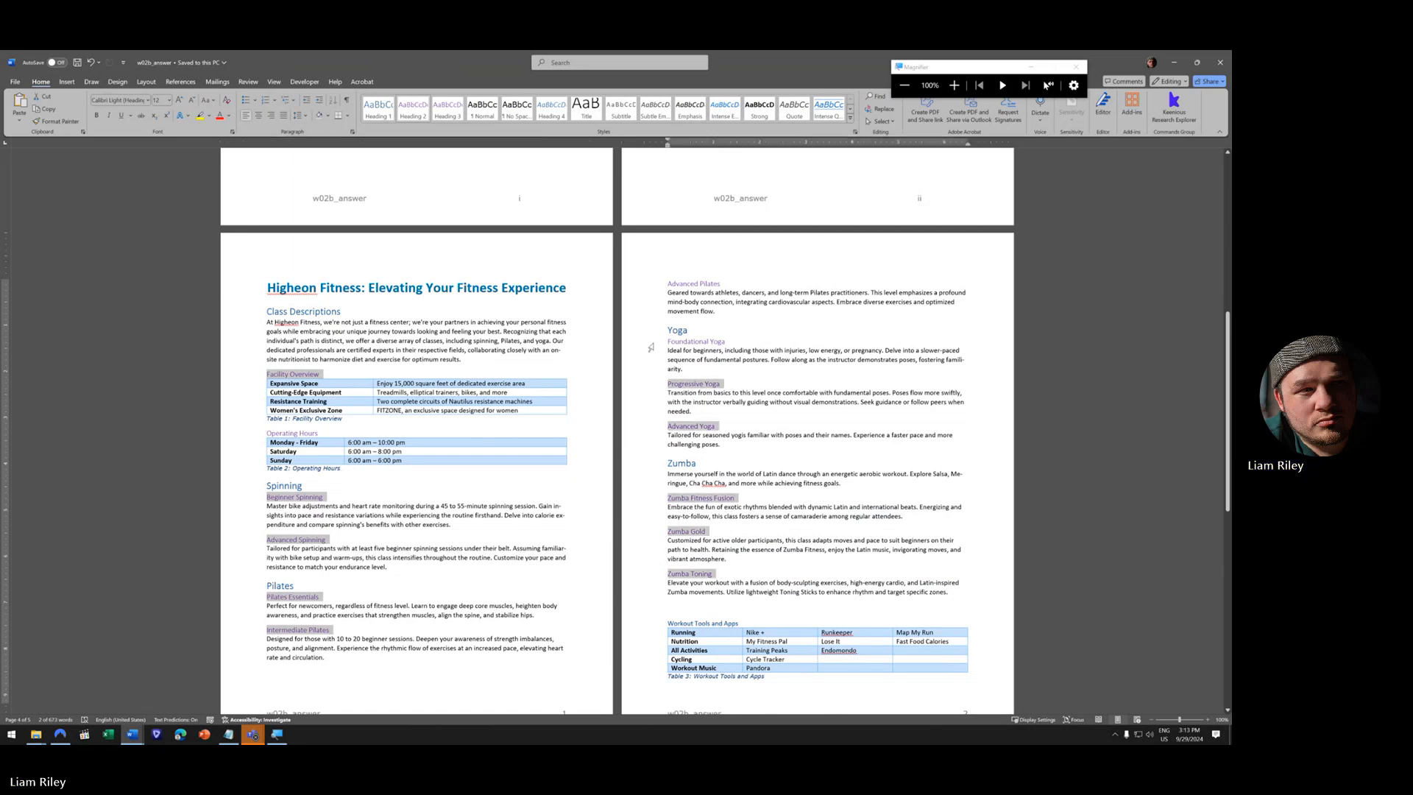
left_click(648, 342, "ctrl")
left_click(643, 286, "ctrl")
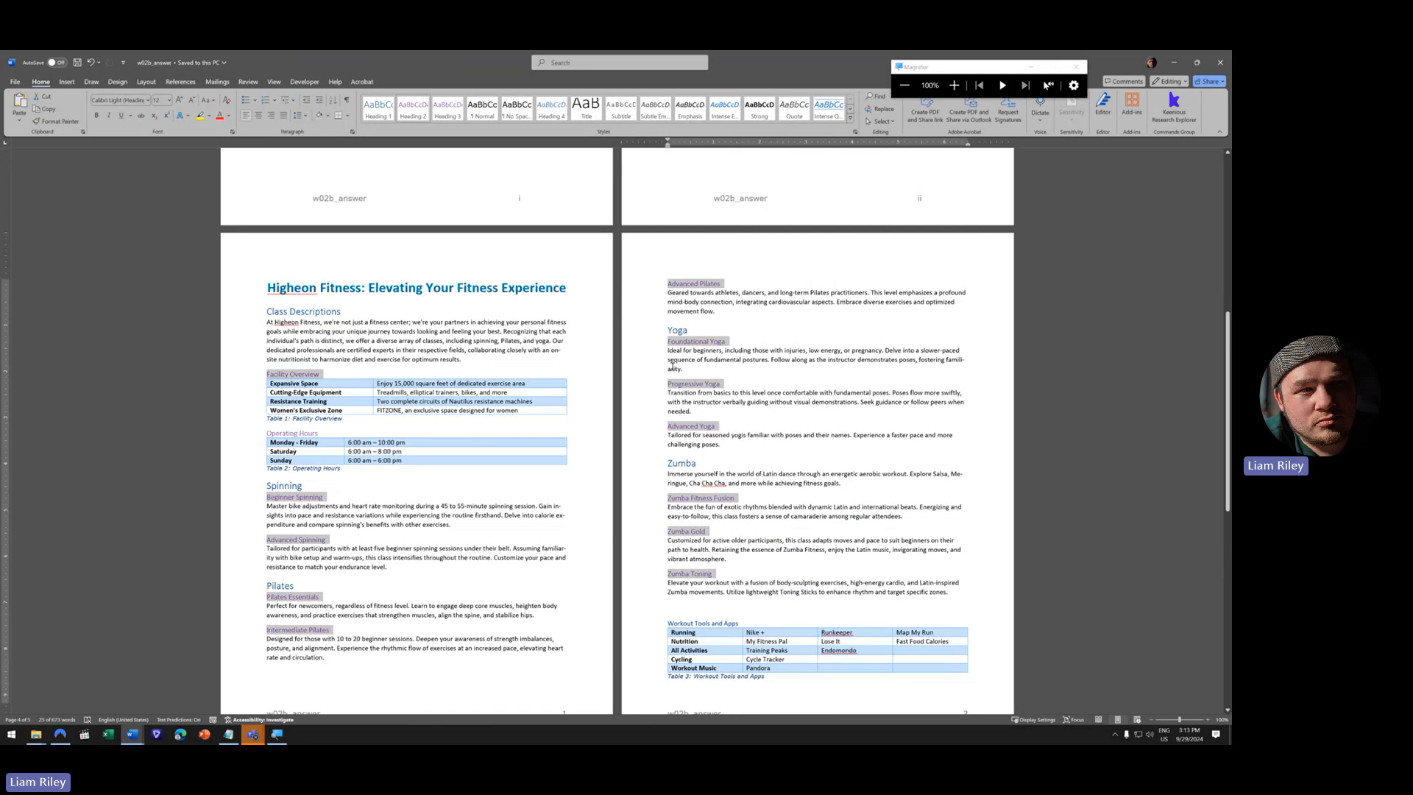
- Compare the subheadings with the indented entries in the table of contents, clearing the selection
scroll(418, 236, "up", 5)
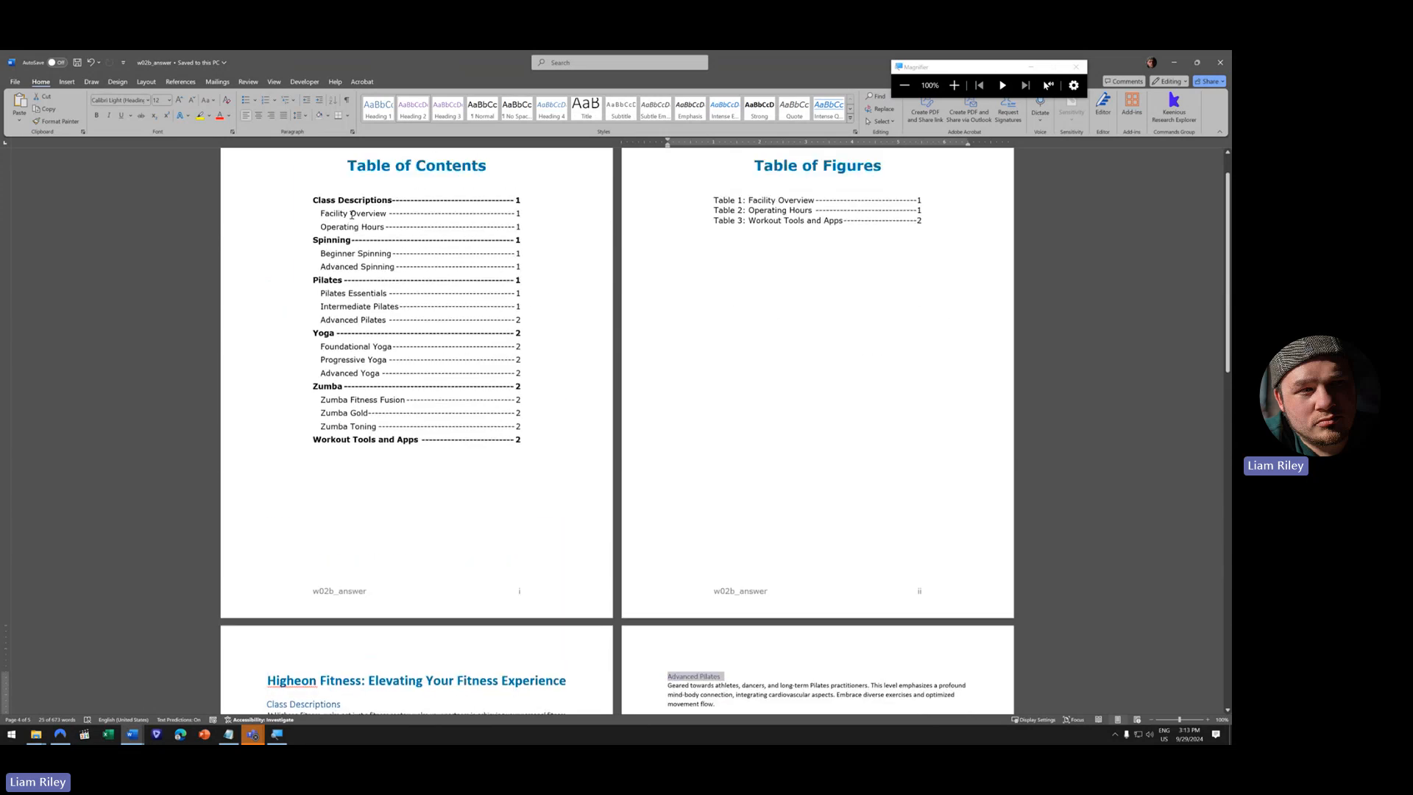
scroll(475, 390, "down", 4)
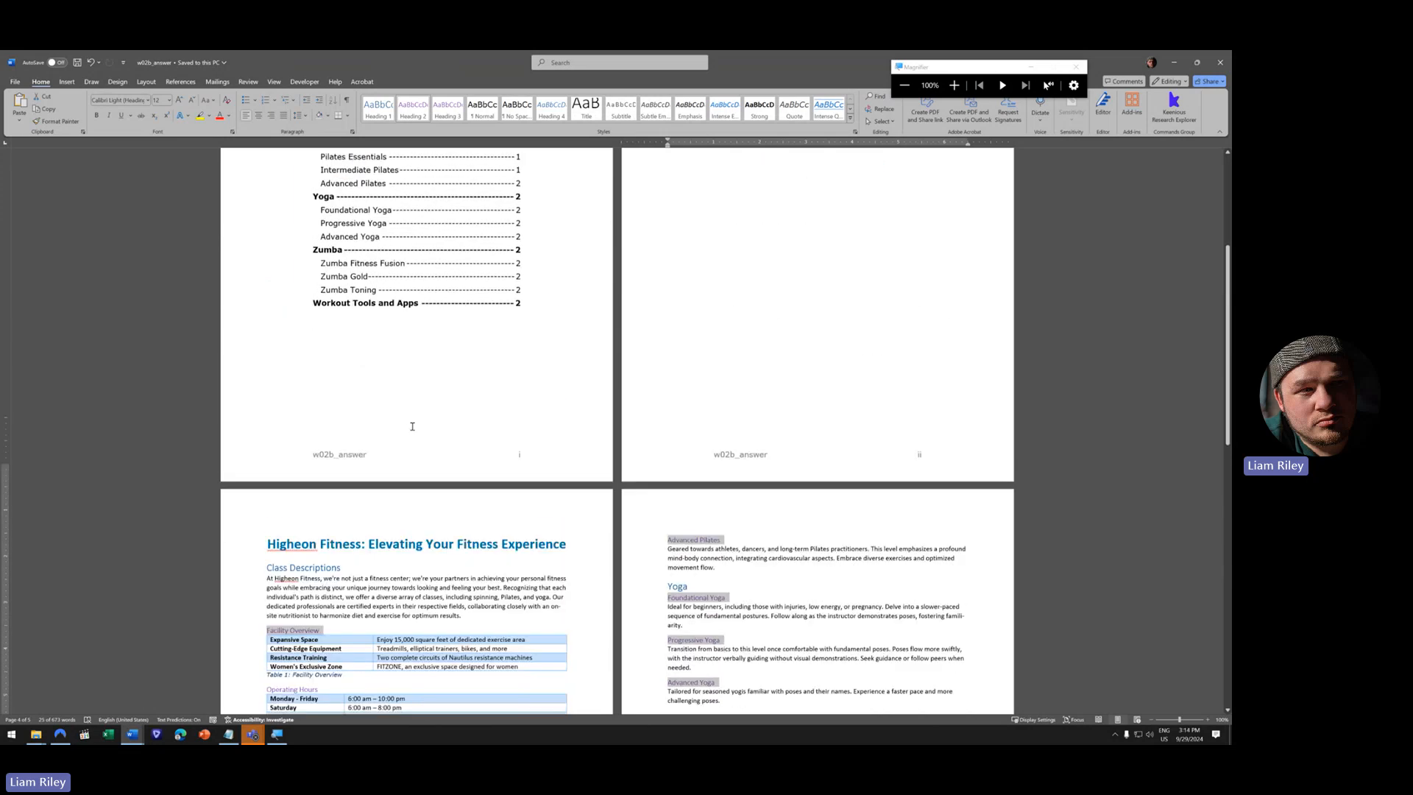
left_click(478, 460)
scroll(477, 449, "up", 5)
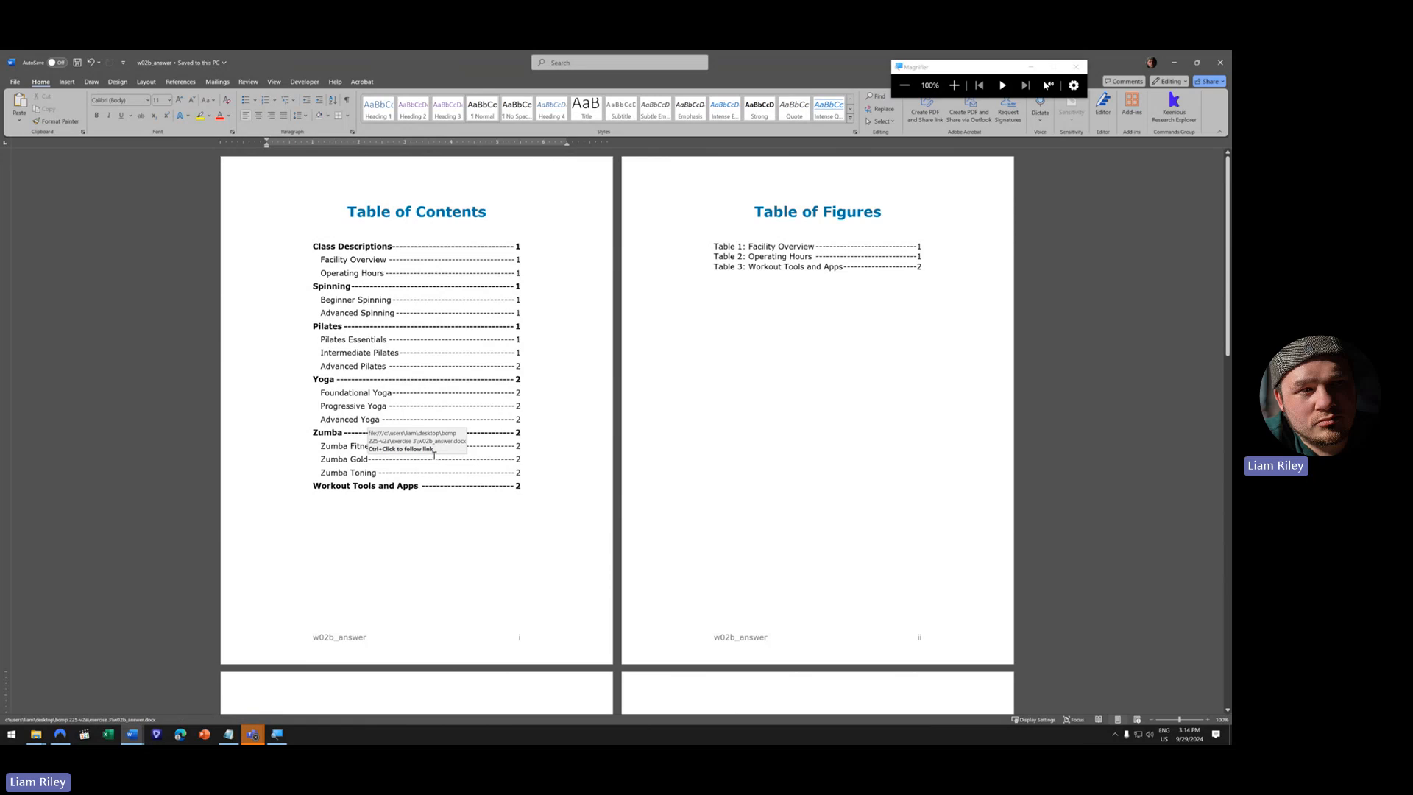
scroll(486, 454, "down", 3)
scroll(501, 452, "up", 3)
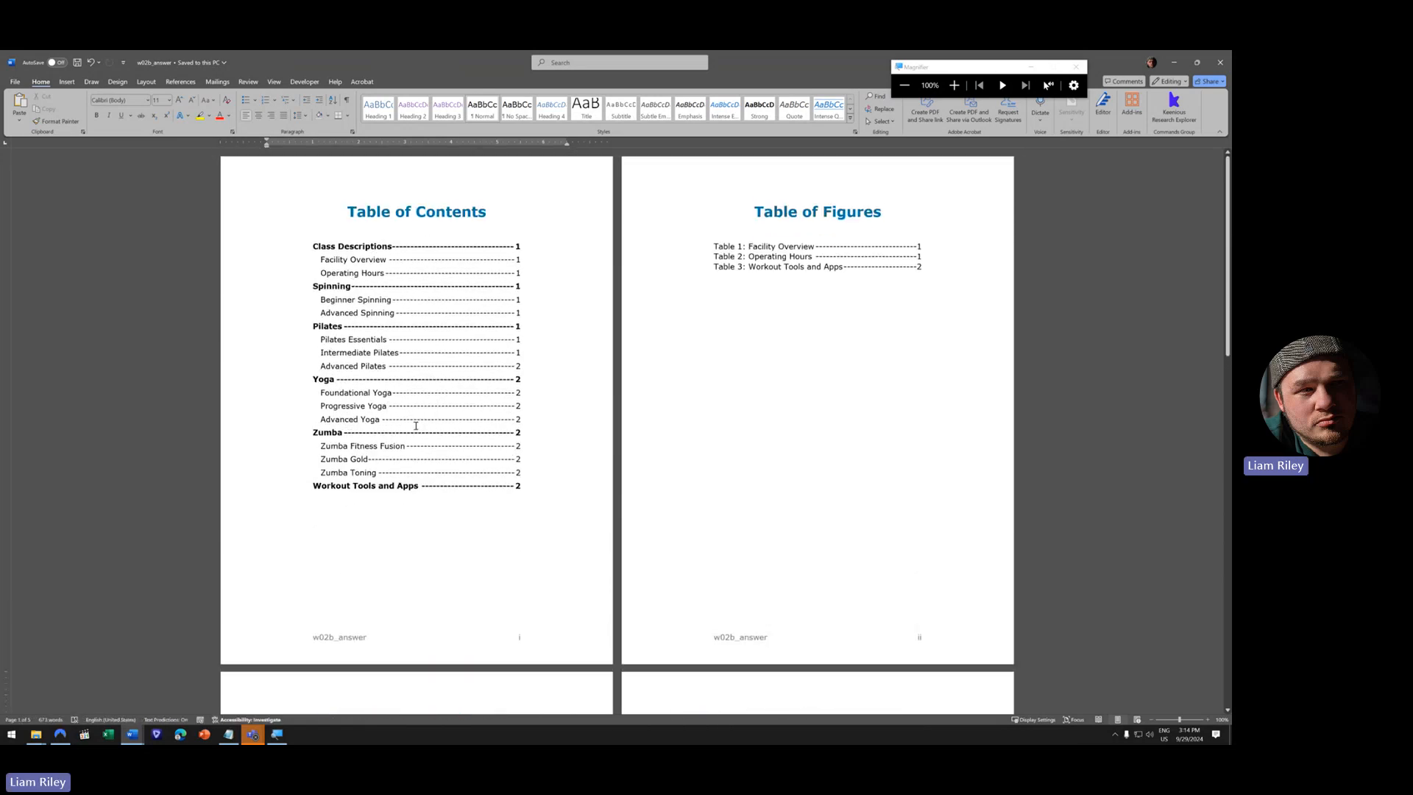
scroll(533, 415, "down", 3)
scroll(533, 416, "down", 8)
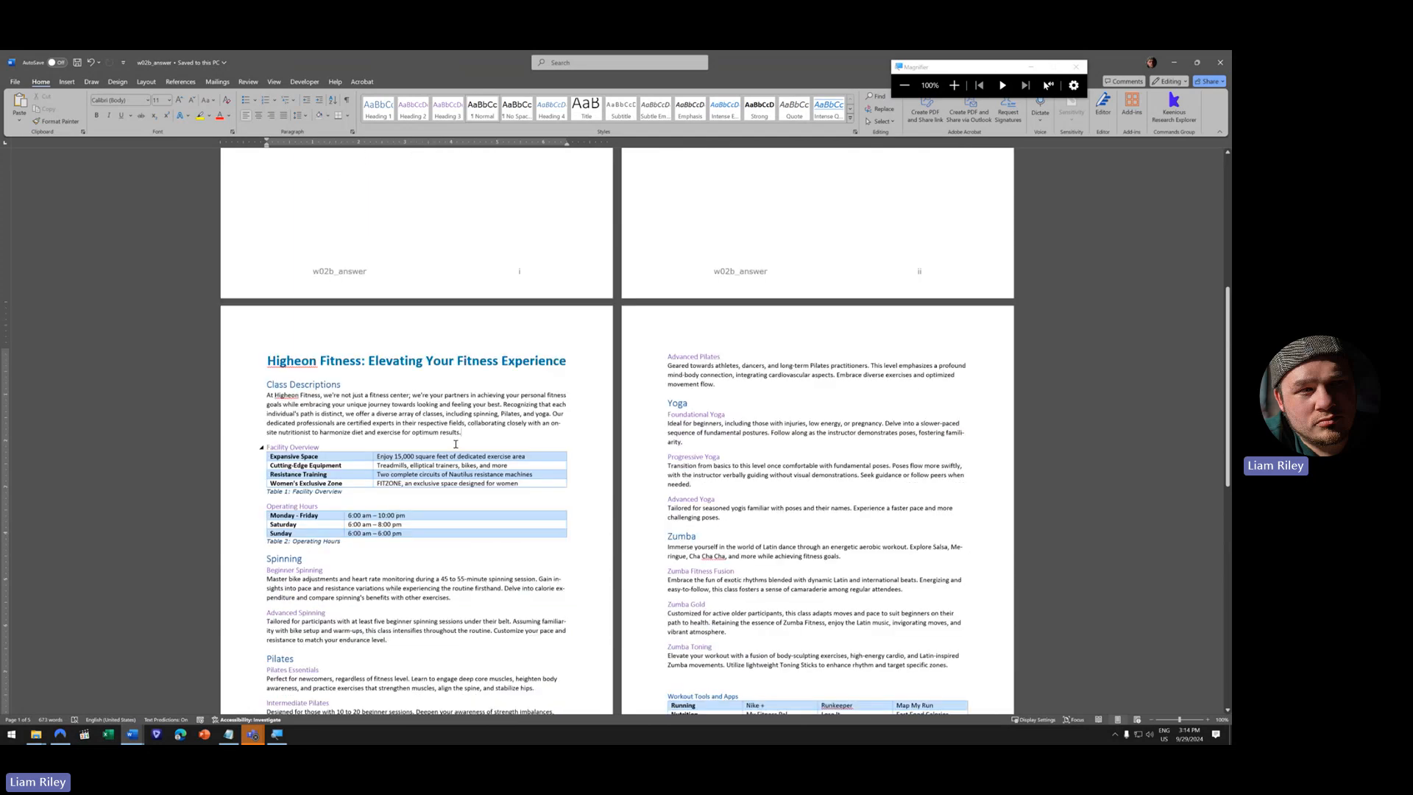
- Compare the captions beneath the Operating Hours and Workout Tools and Apps tables with the Table of Figures entries
left_click(329, 471)
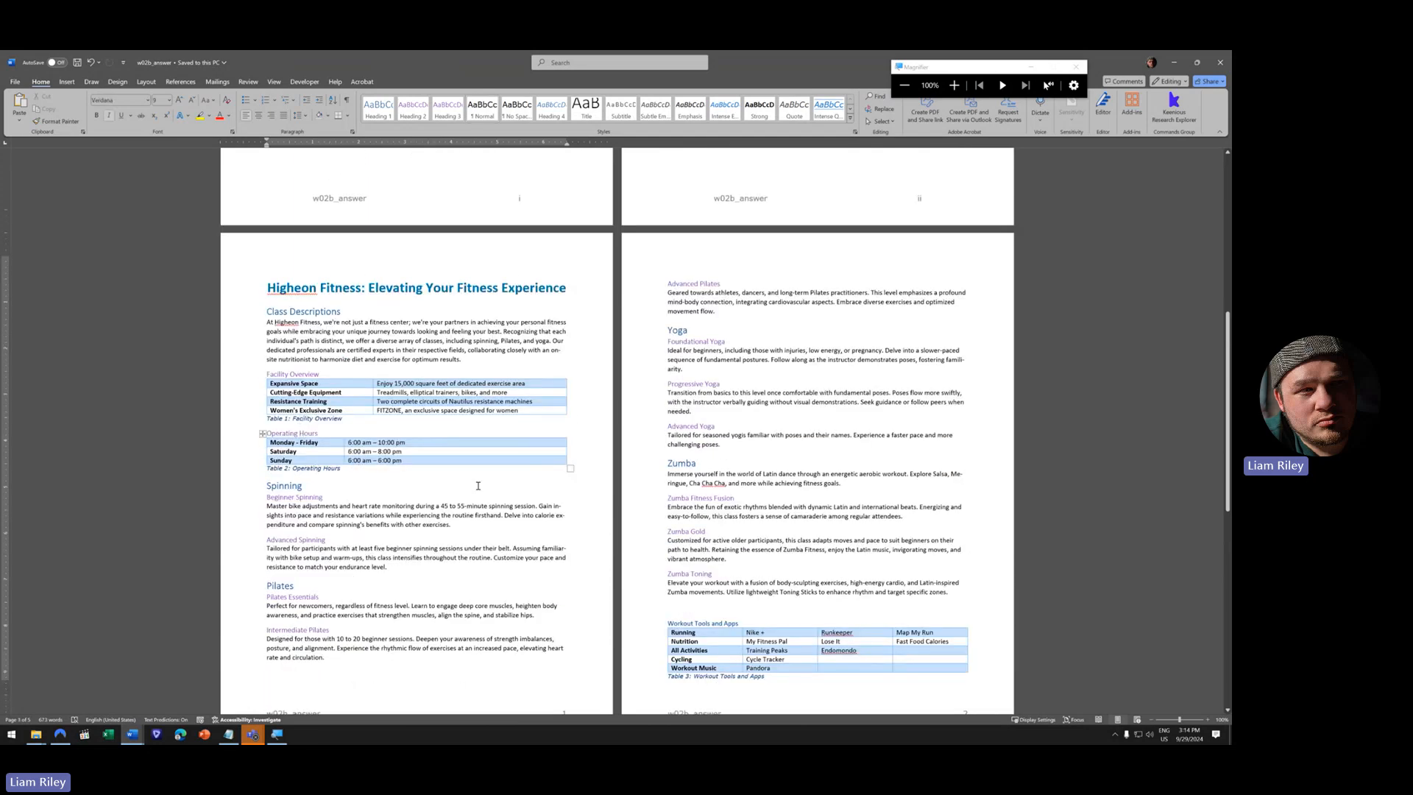
scroll(477, 486, "down", 2)
left_click(715, 581)
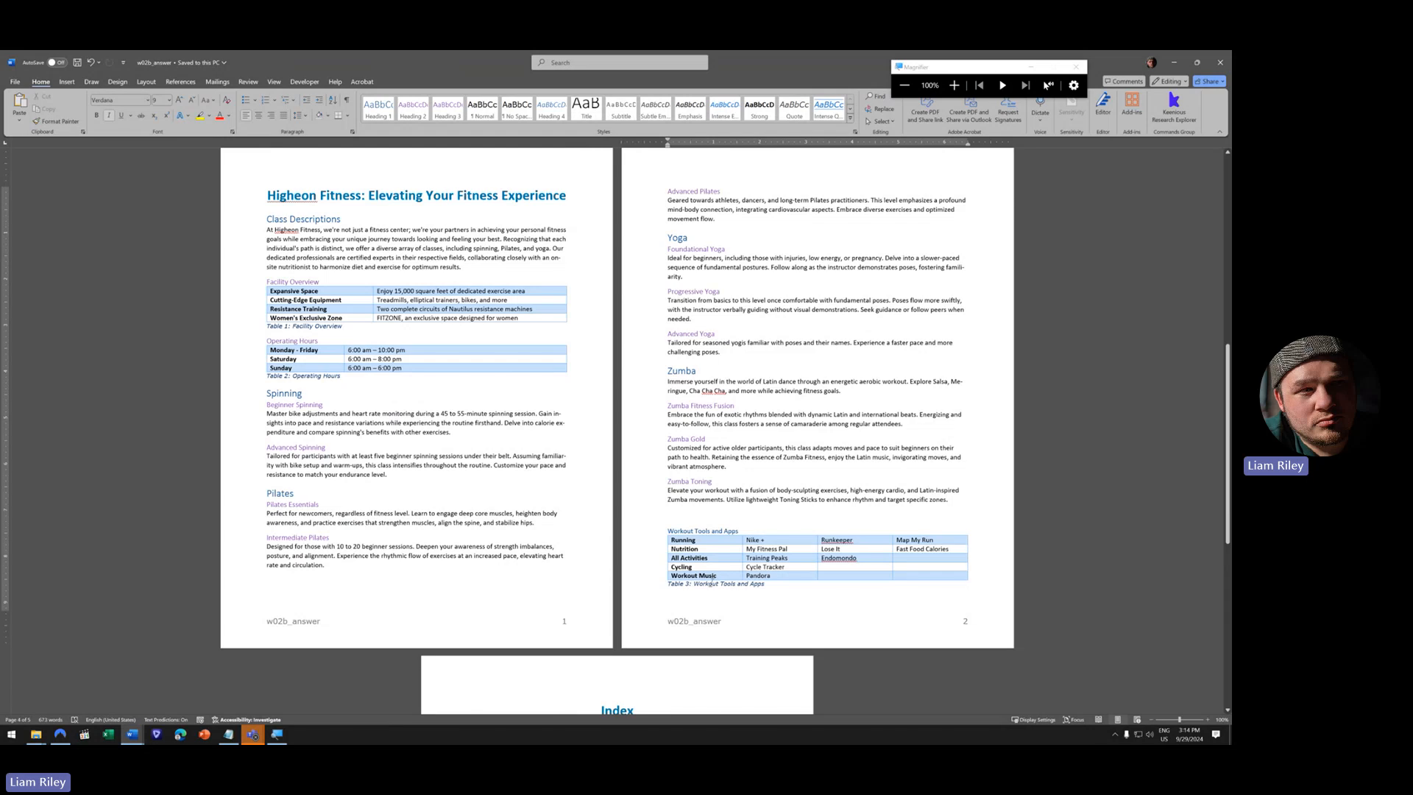
scroll(470, 418, "up", 12)
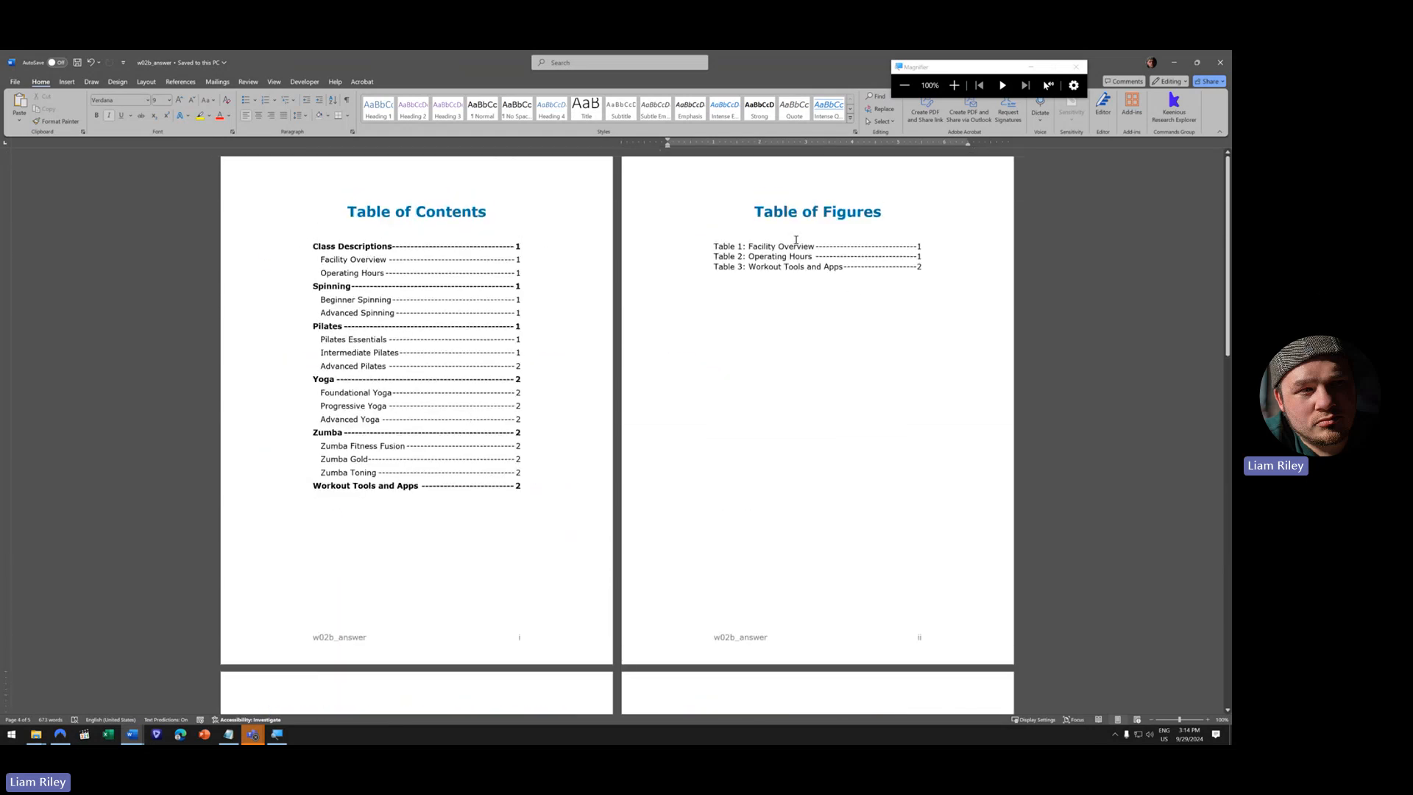
scroll(721, 527, "down", 8)
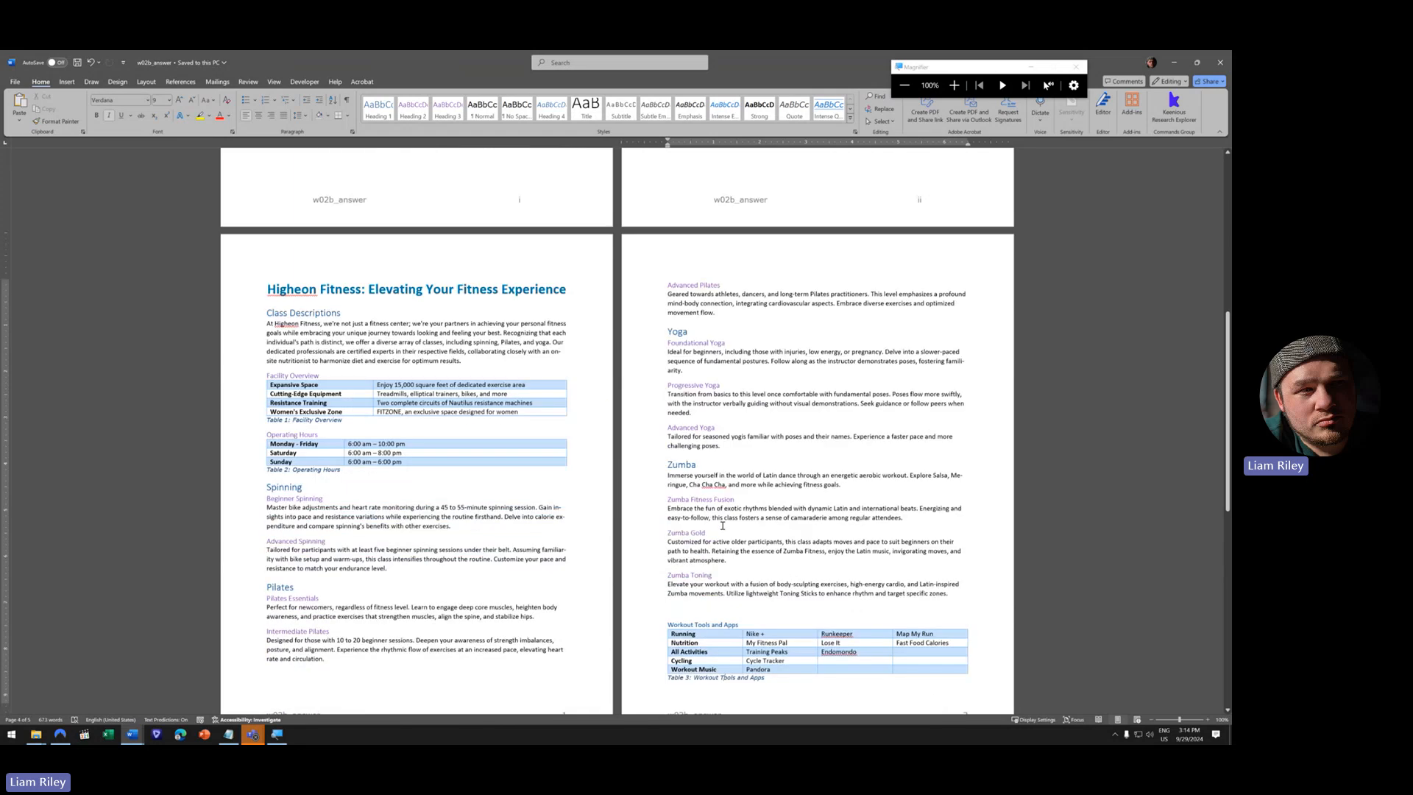
scroll(721, 525, "down", 1)
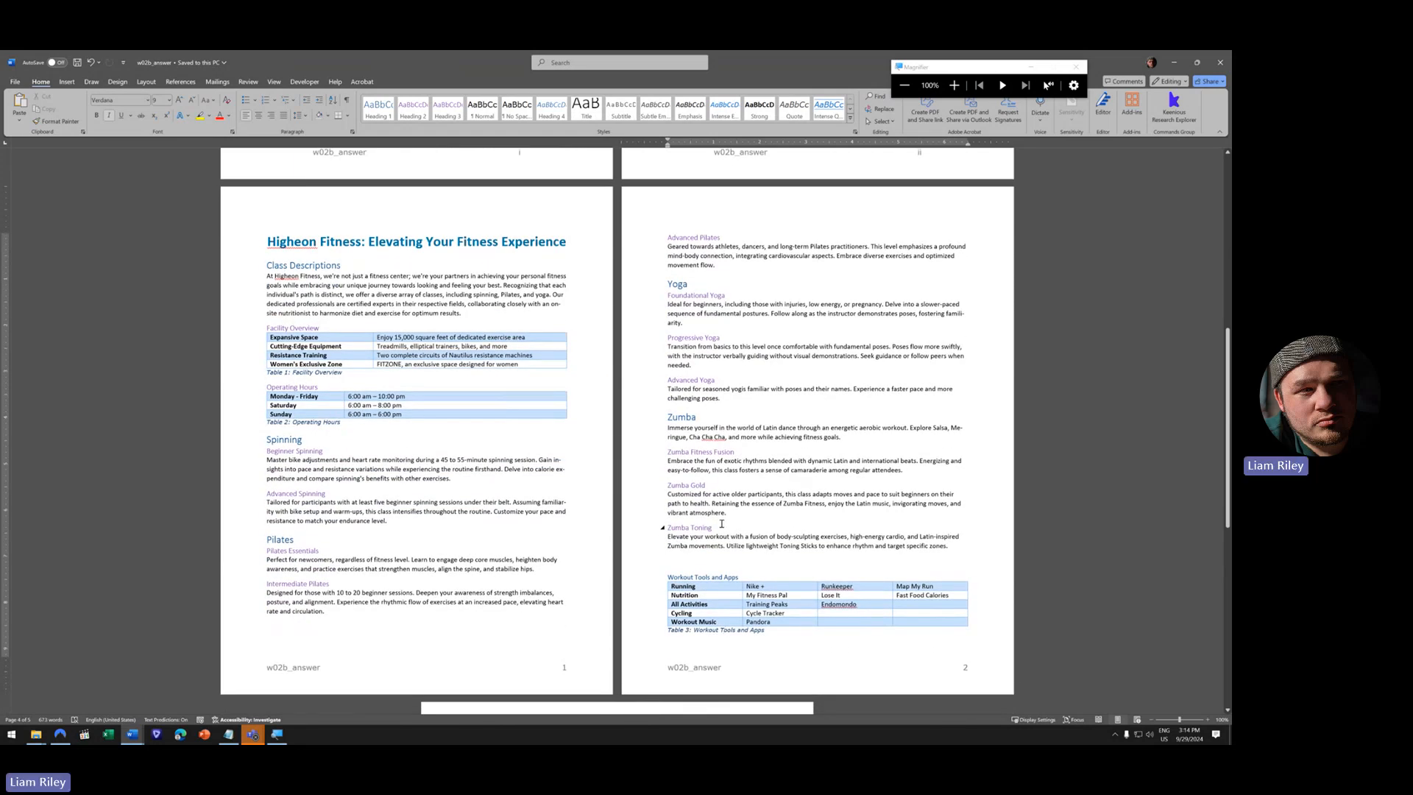
- Examine the alphabetical entries and subentries on the Index page at the end of the w02b_answer document
scroll(721, 524, "down", 6)
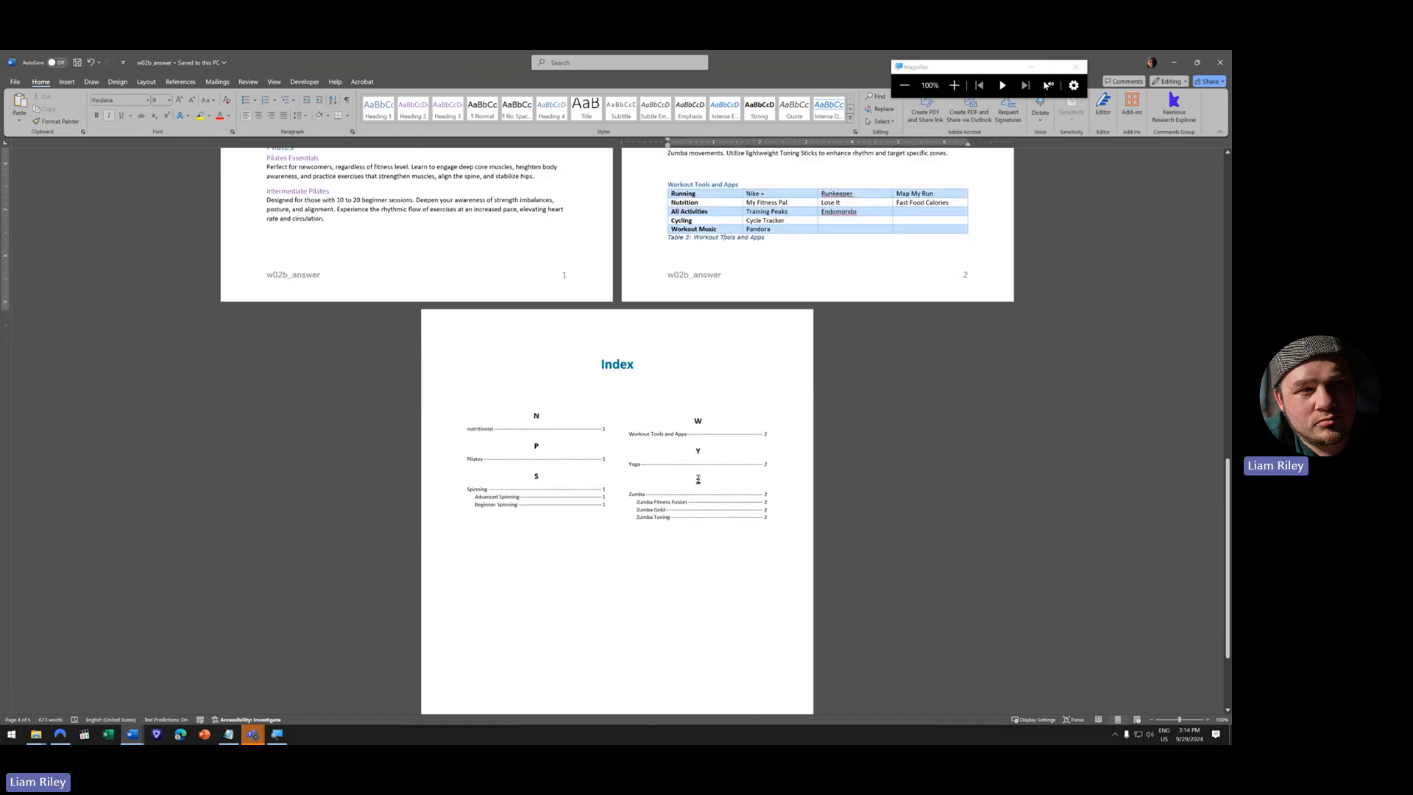
scroll(699, 479, "up", 2)
scroll(699, 478, "up", 4)
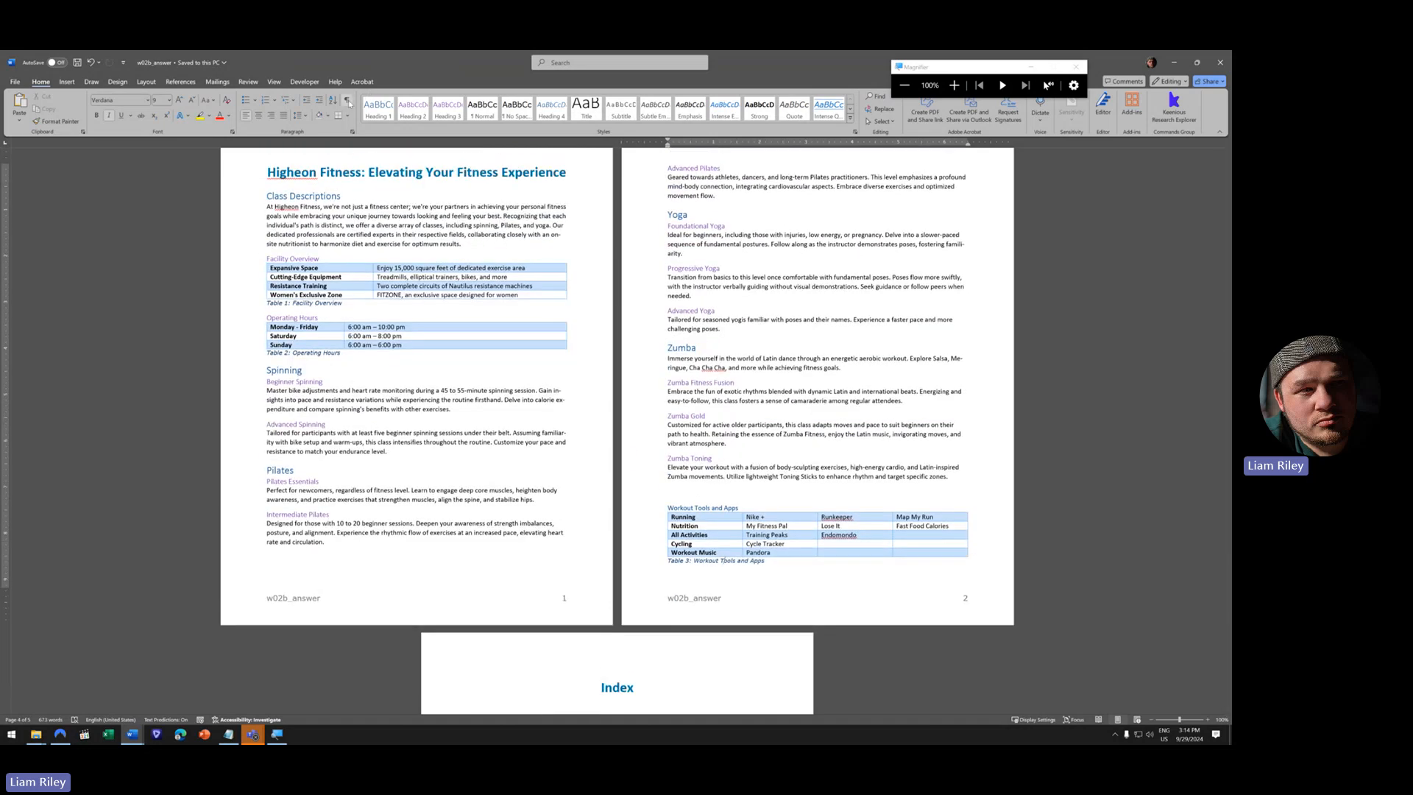
- Show the formatting marks and select the XE index entry codes around the Zumba headings and after the Yoga heading to inspect them
left_click(347, 99)
scroll(750, 425, "up", 1)
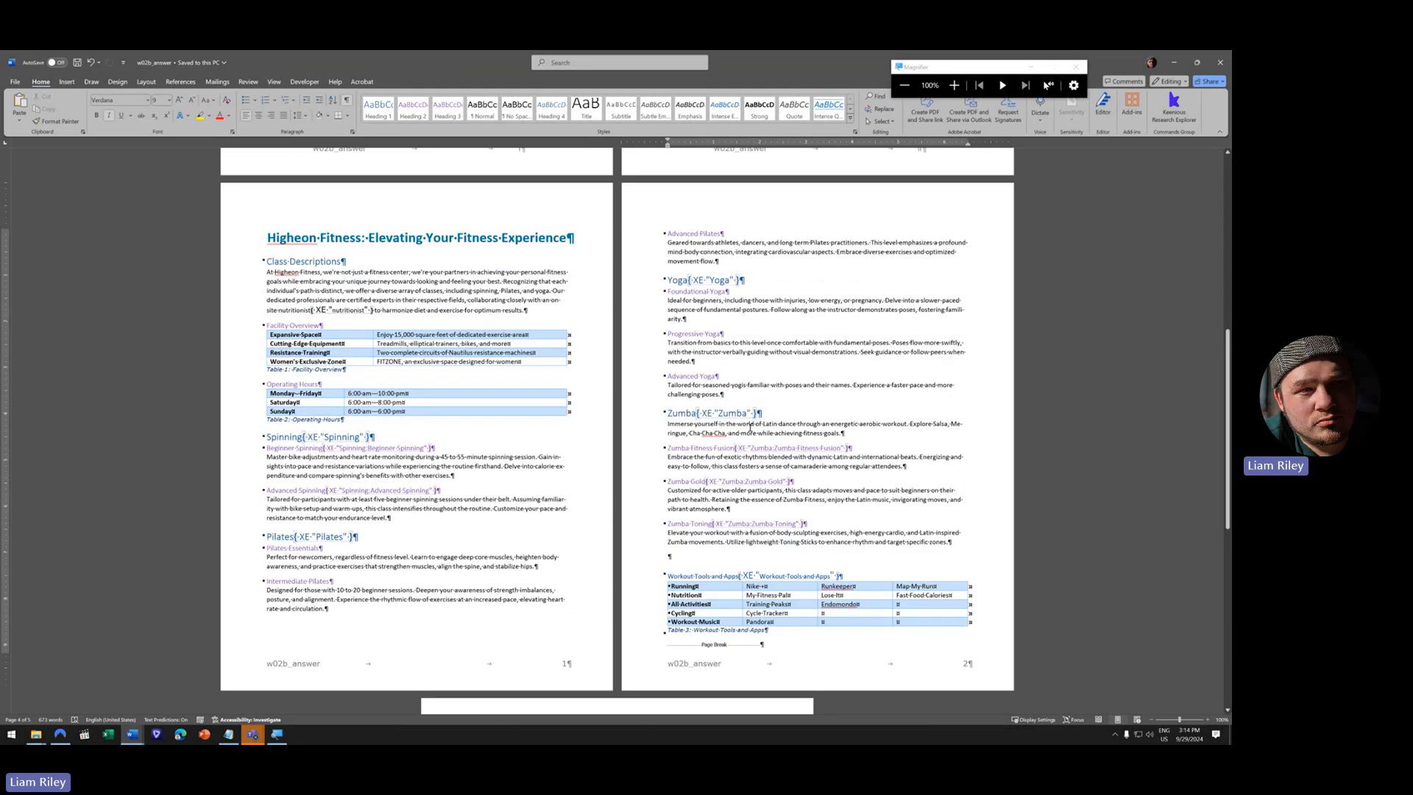
left_click_drag(858, 448, 696, 413)
left_click_drag(741, 280, 689, 279)
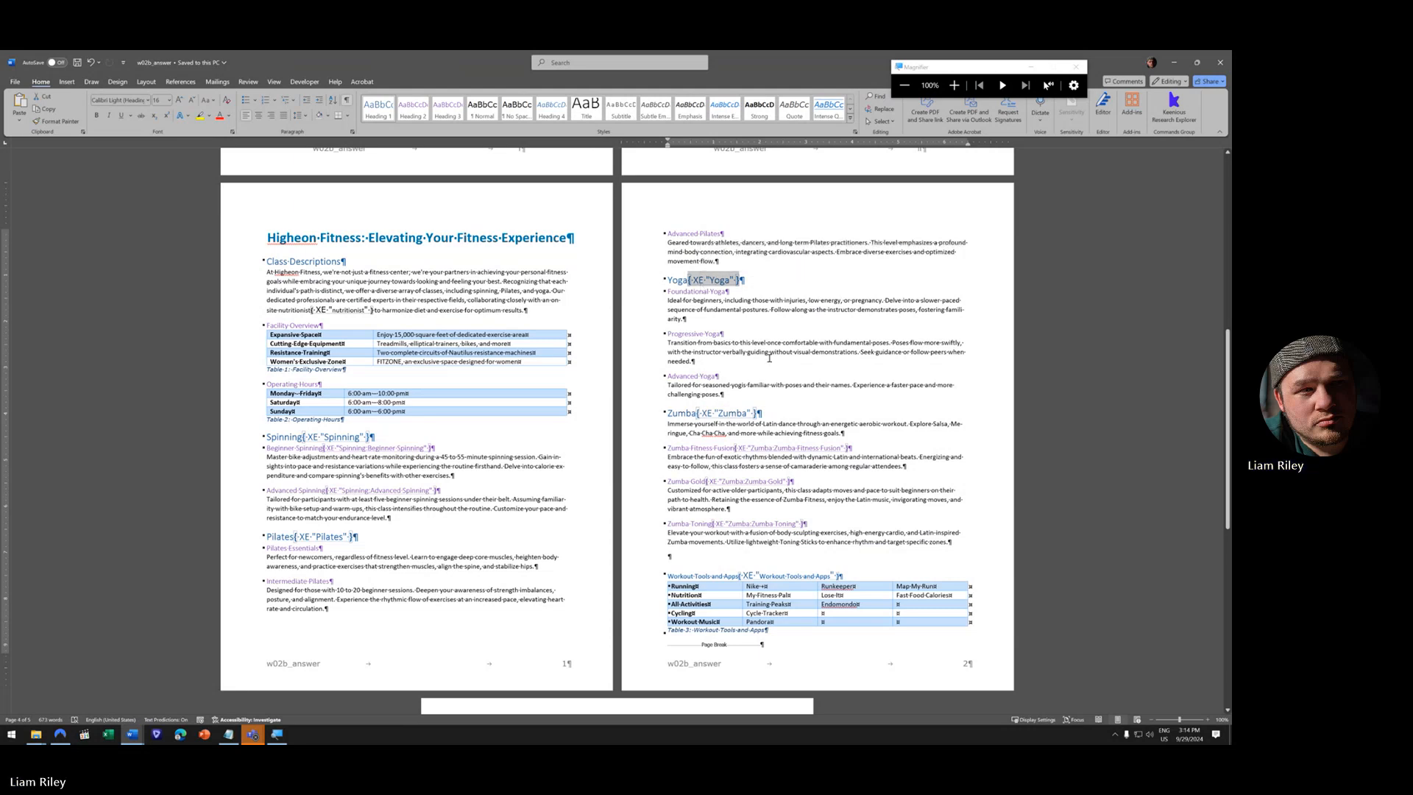
left_click(745, 281)
- Toggle the formatting marks off and on repeatedly to compare the content pages with and without index codes, leaving them shown
left_click(346, 103)
left_click(347, 103)
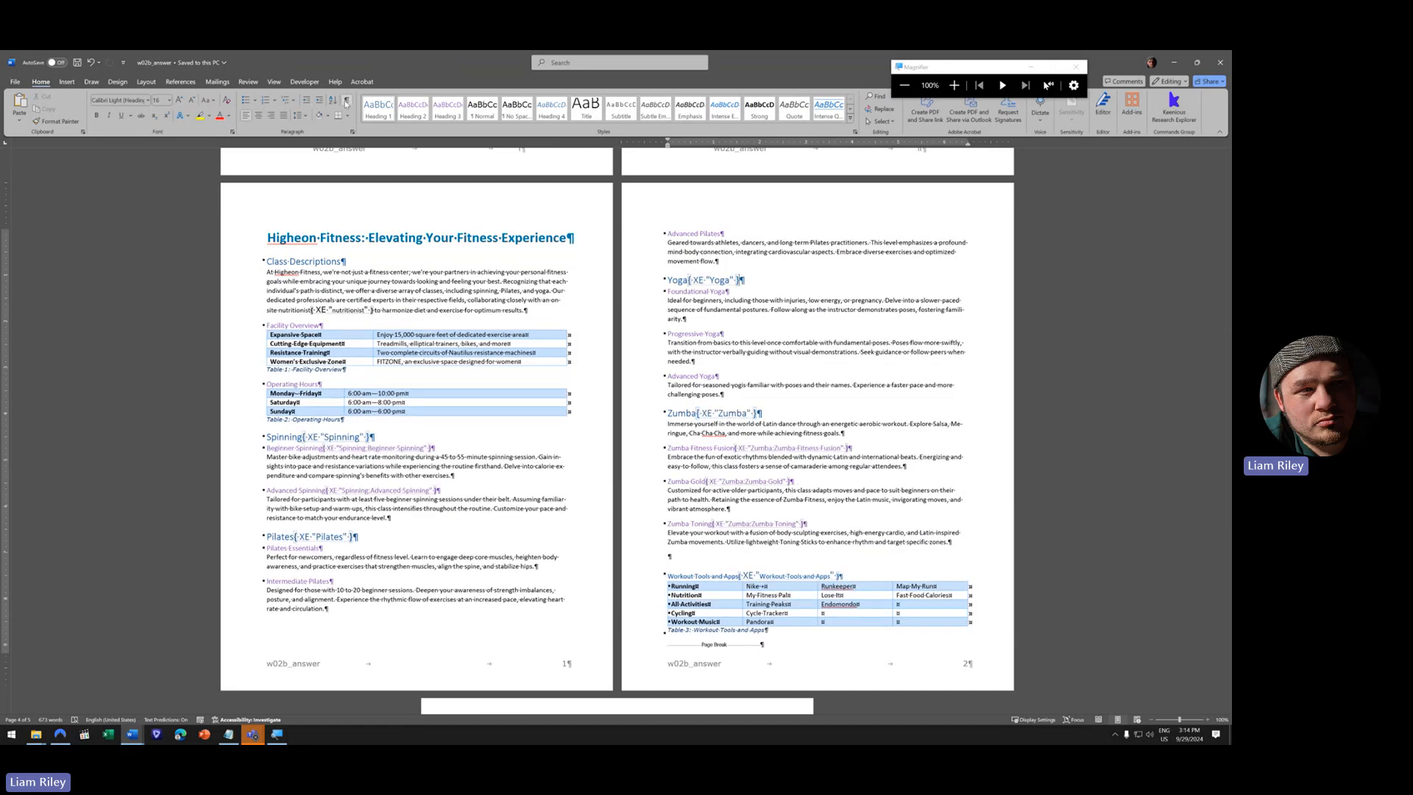
left_click(347, 103)
left_click(346, 103)
left_click(347, 103)
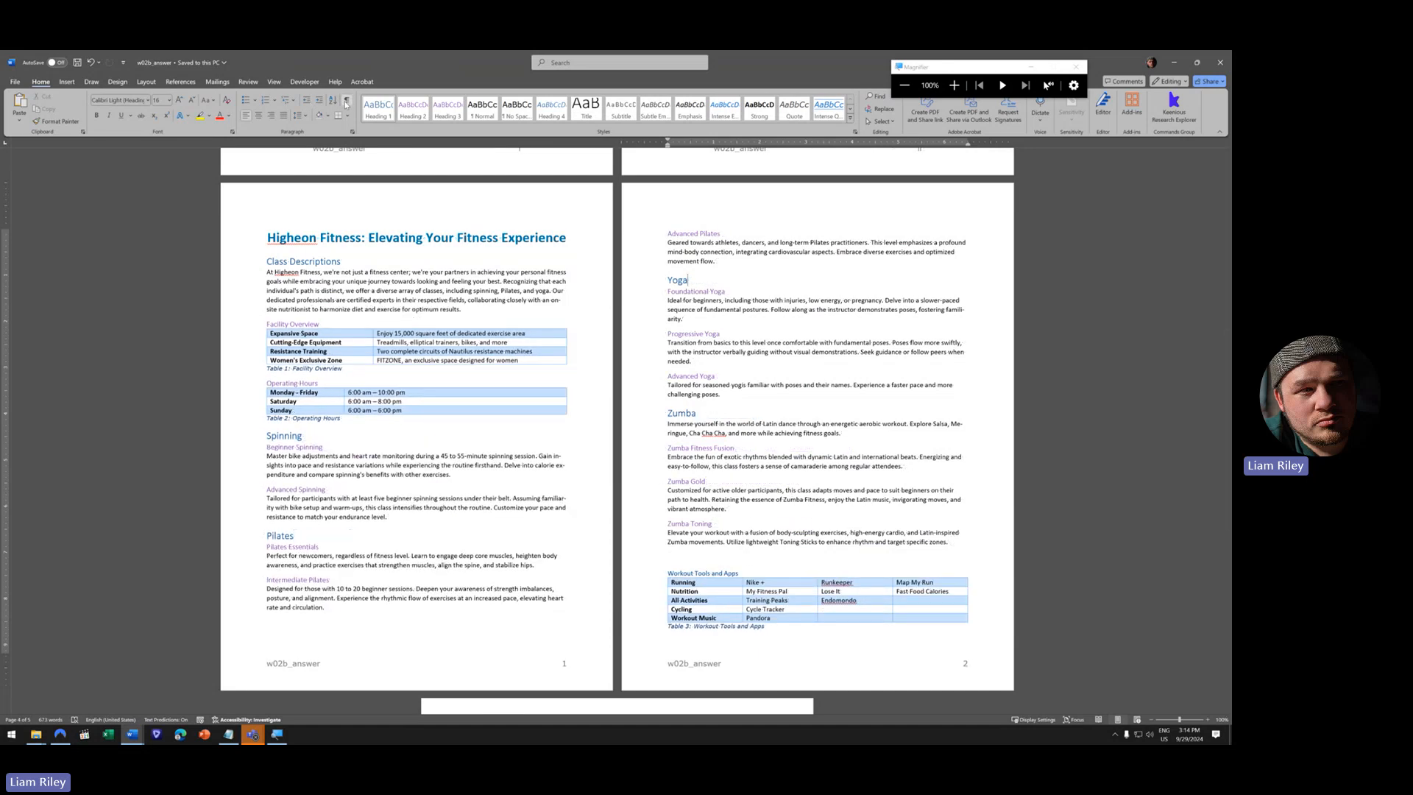
left_click(347, 103)
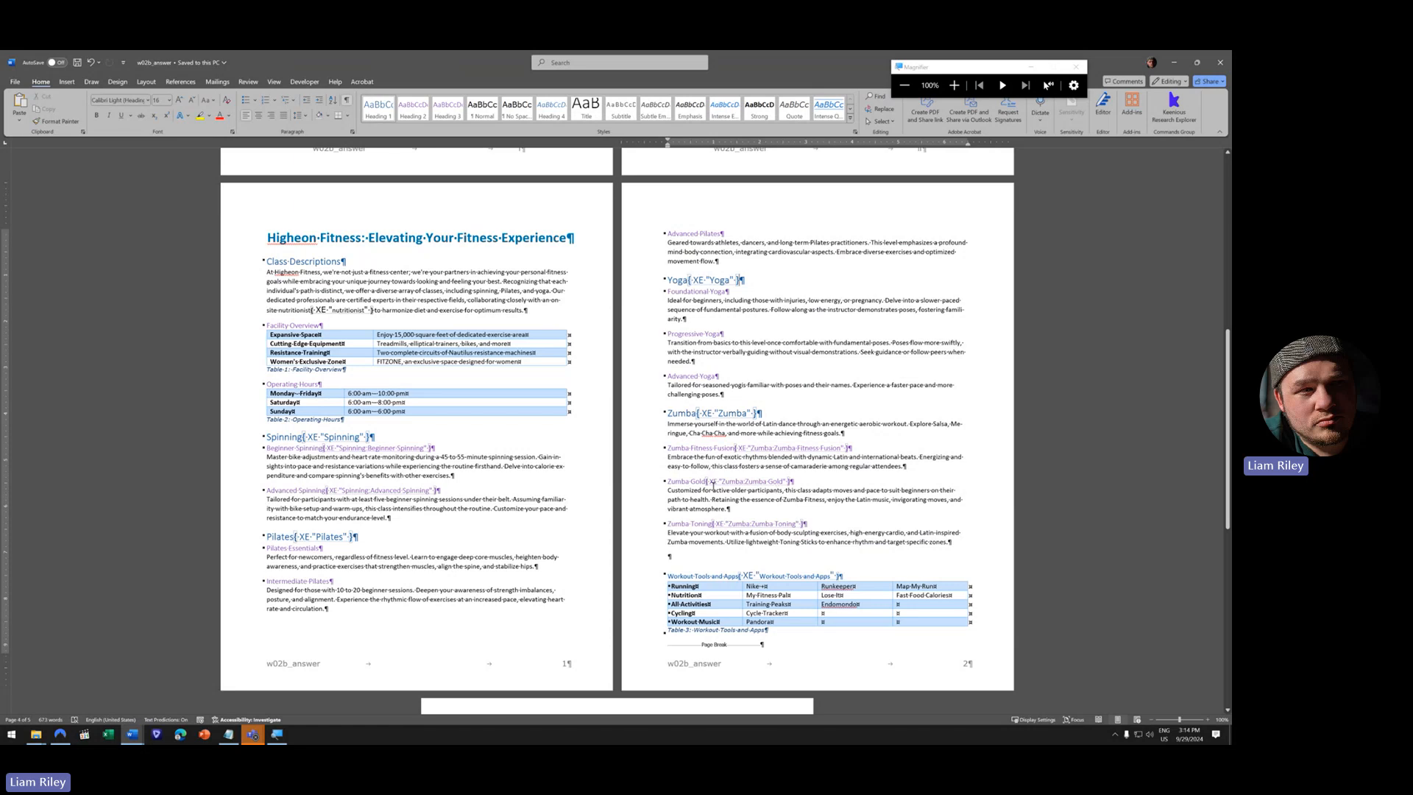
- Compare the Zumba Gold subheading and its index code with the Index page entries, and hide the formatting marks
left_click_drag(668, 482, 703, 482)
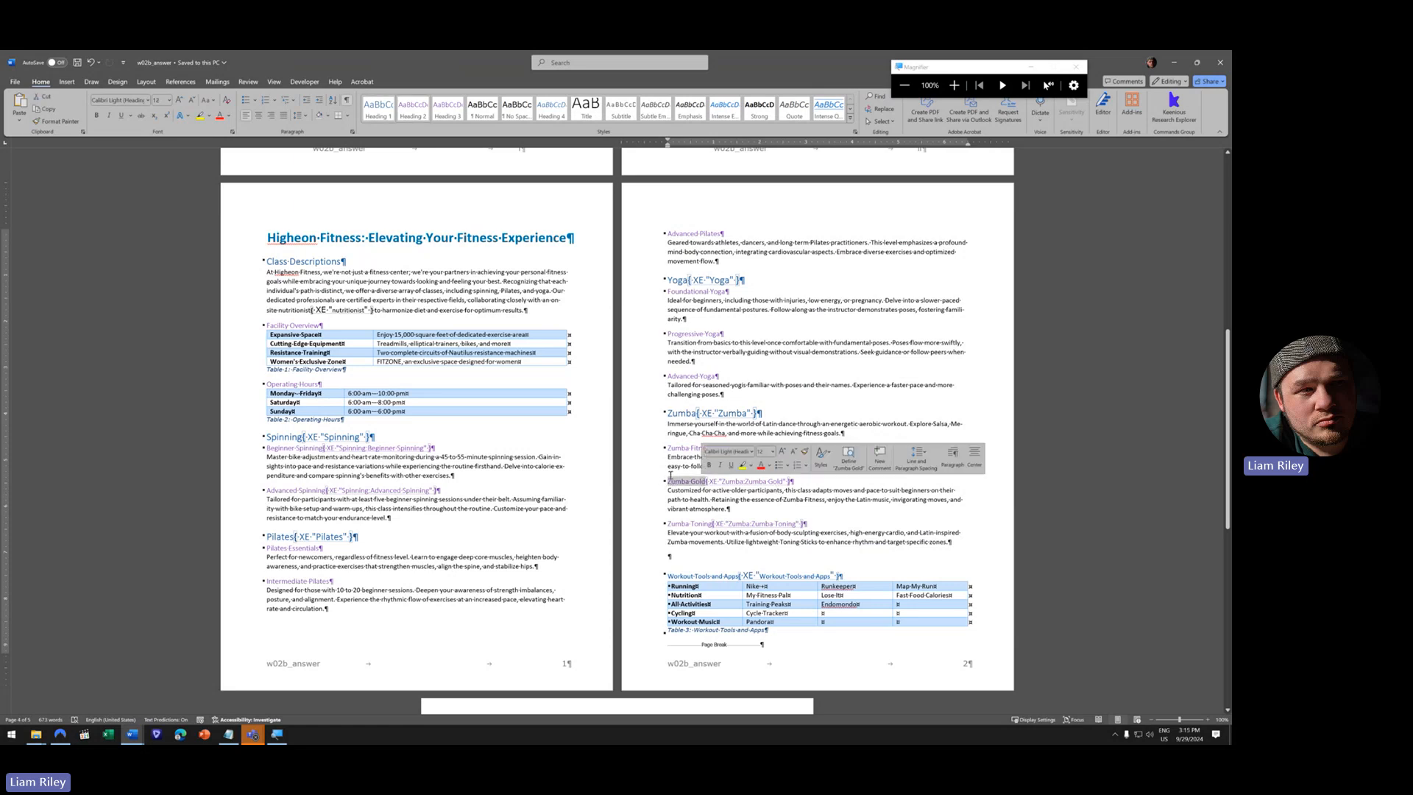
left_click_drag(671, 475, 667, 456)
scroll(654, 476, "down", 6)
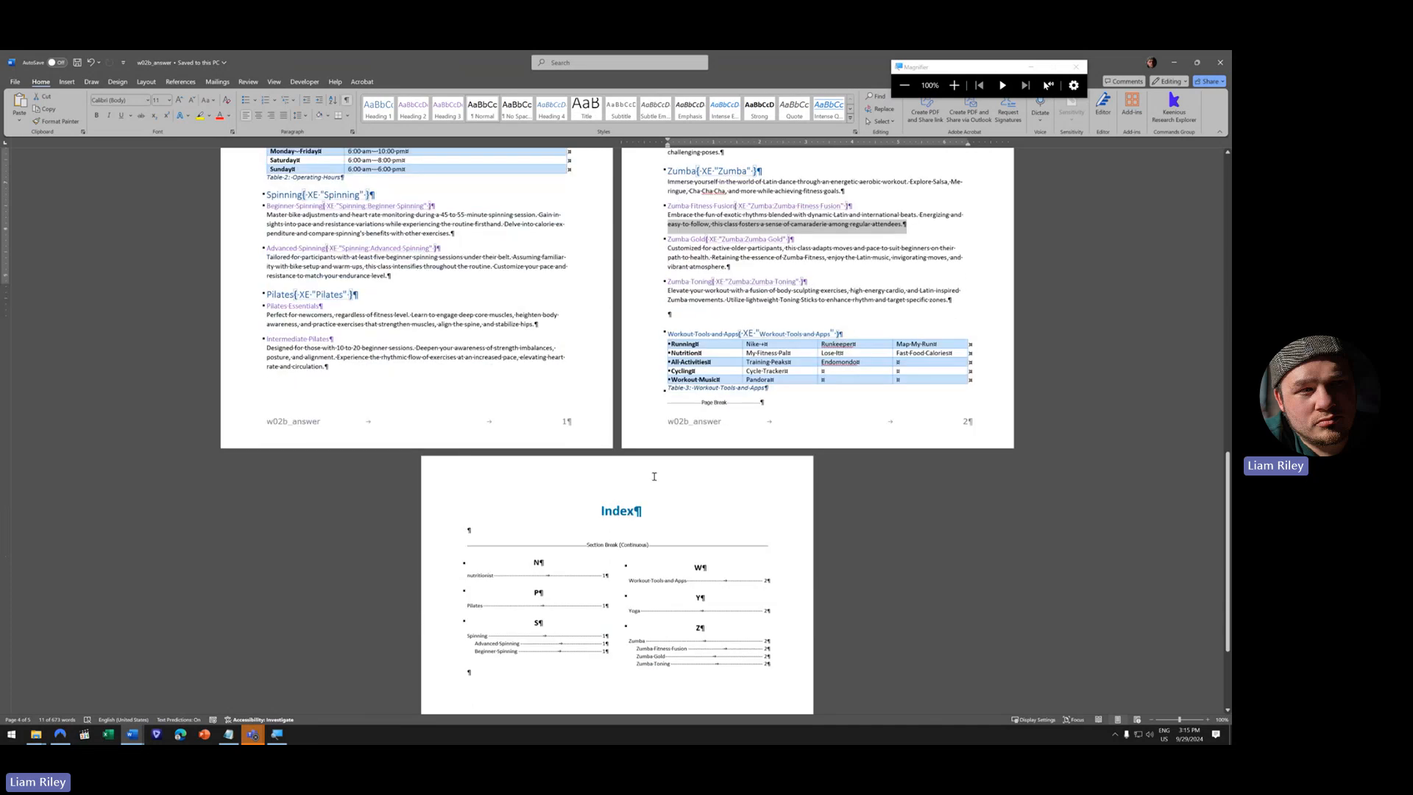
scroll(653, 476, "down", 4)
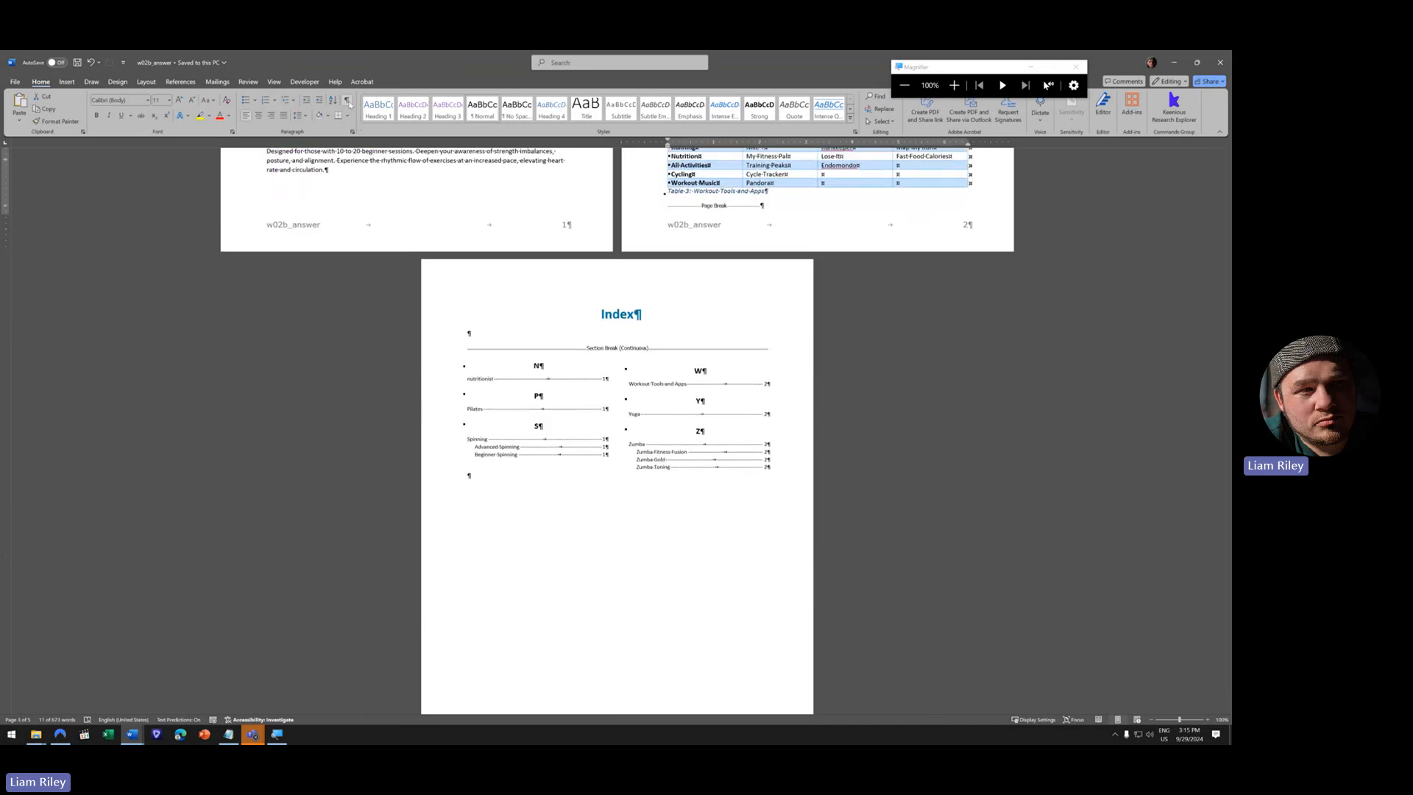
key("ctrl+shift+8")
scroll(589, 515, "down", 1)
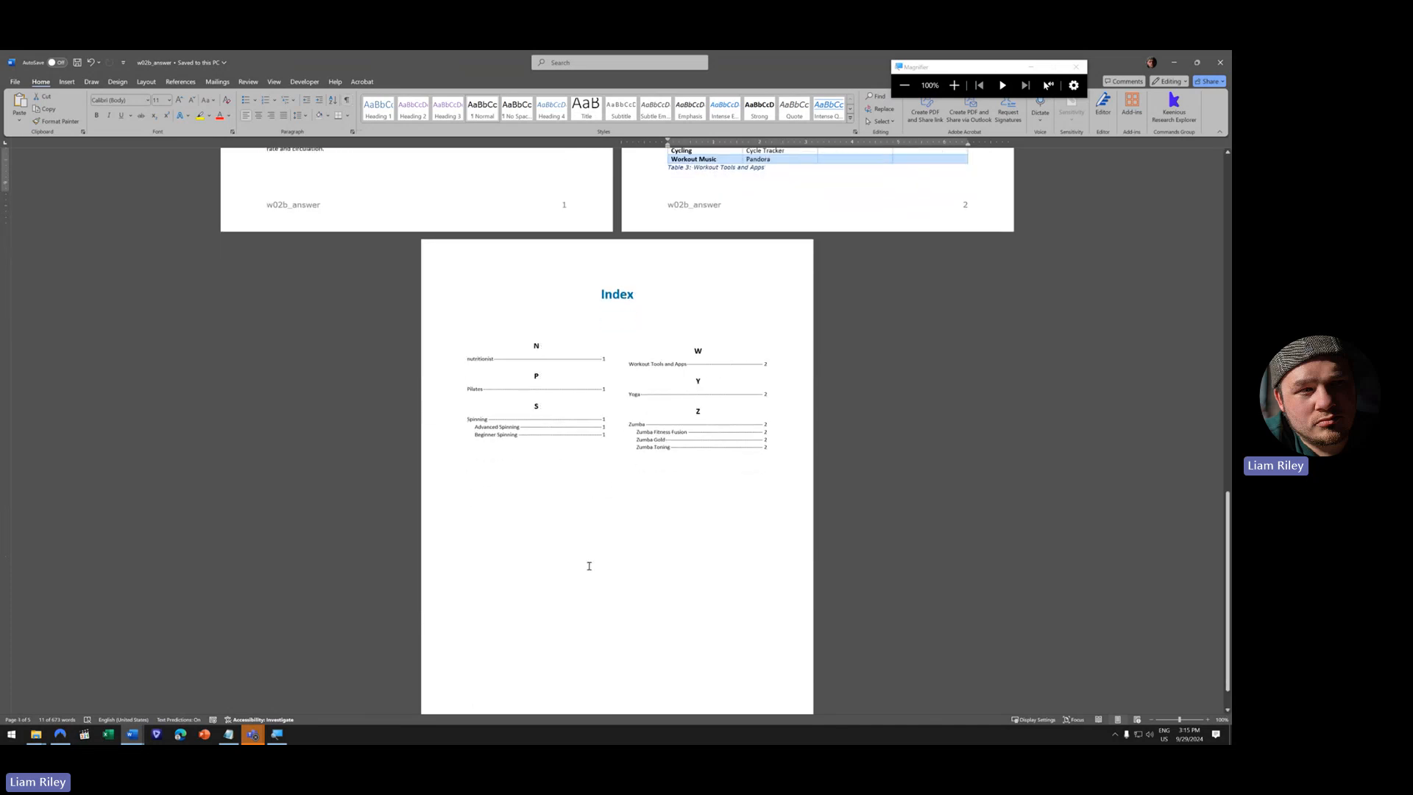
- Show the formatting marks and examine the section breaks ending the Table of Contents and Table of Figures pages
scroll(585, 563, "up", 2)
scroll(561, 607, "up", 14)
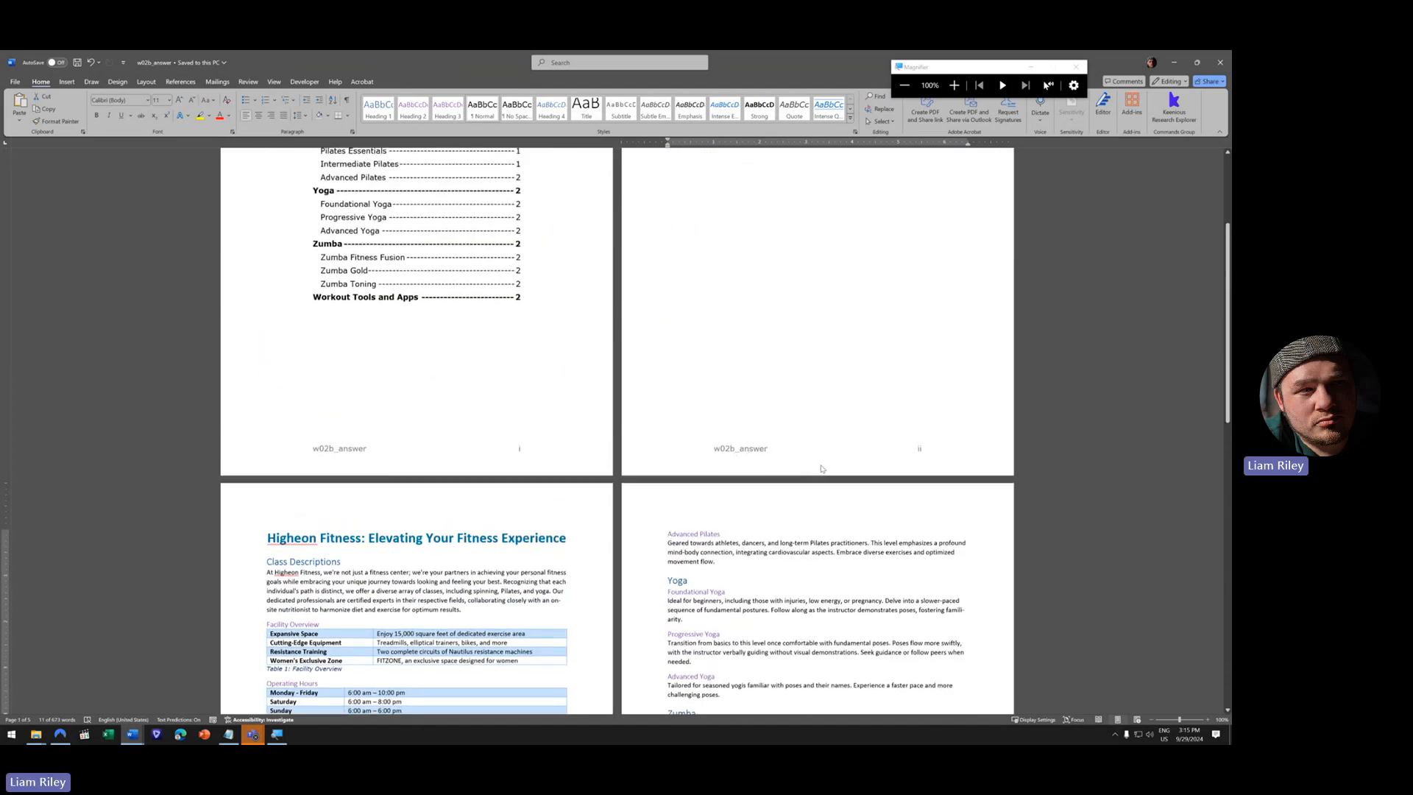
scroll(794, 478, "up", 4)
scroll(793, 479, "down", 2)
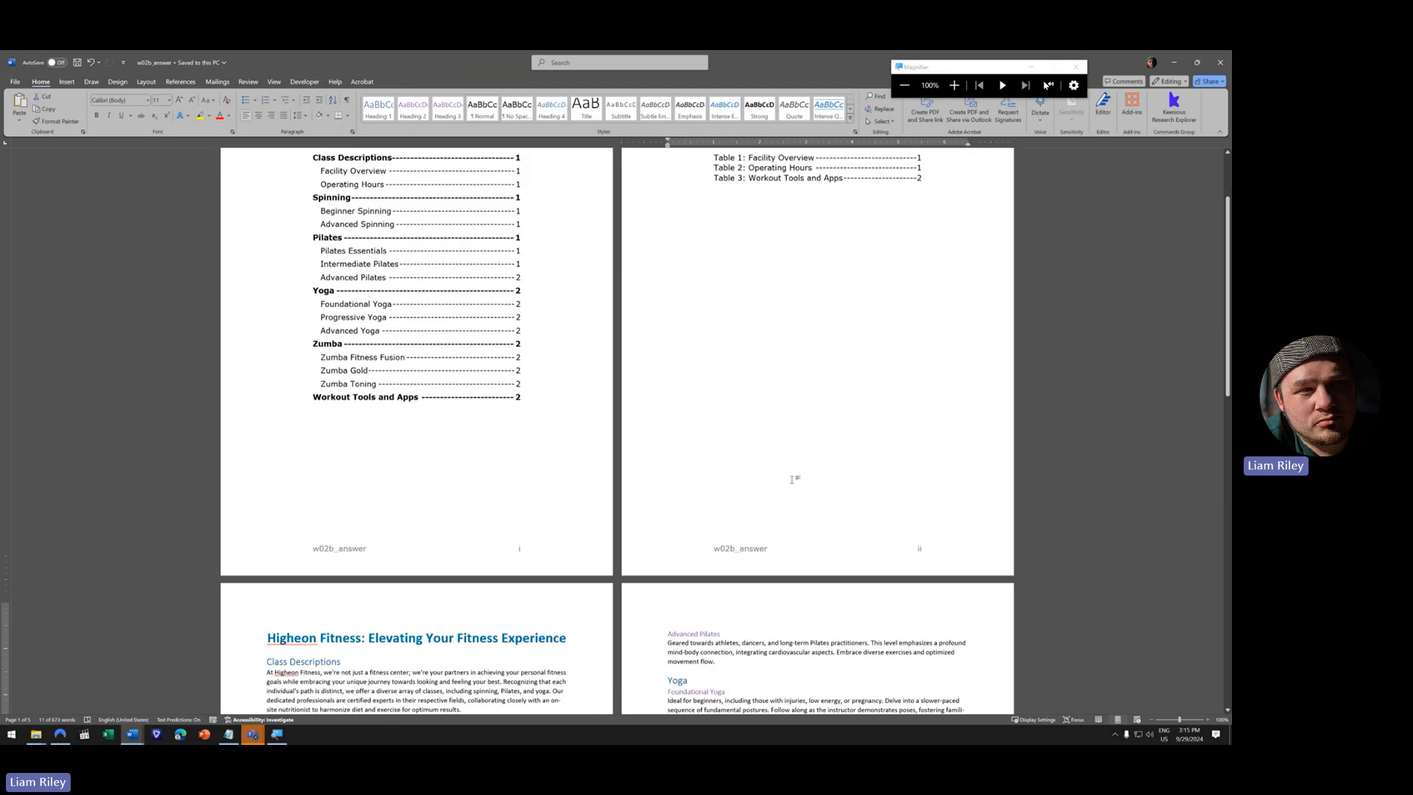
scroll(793, 479, "down", 2)
key("ctrl+shift+8")
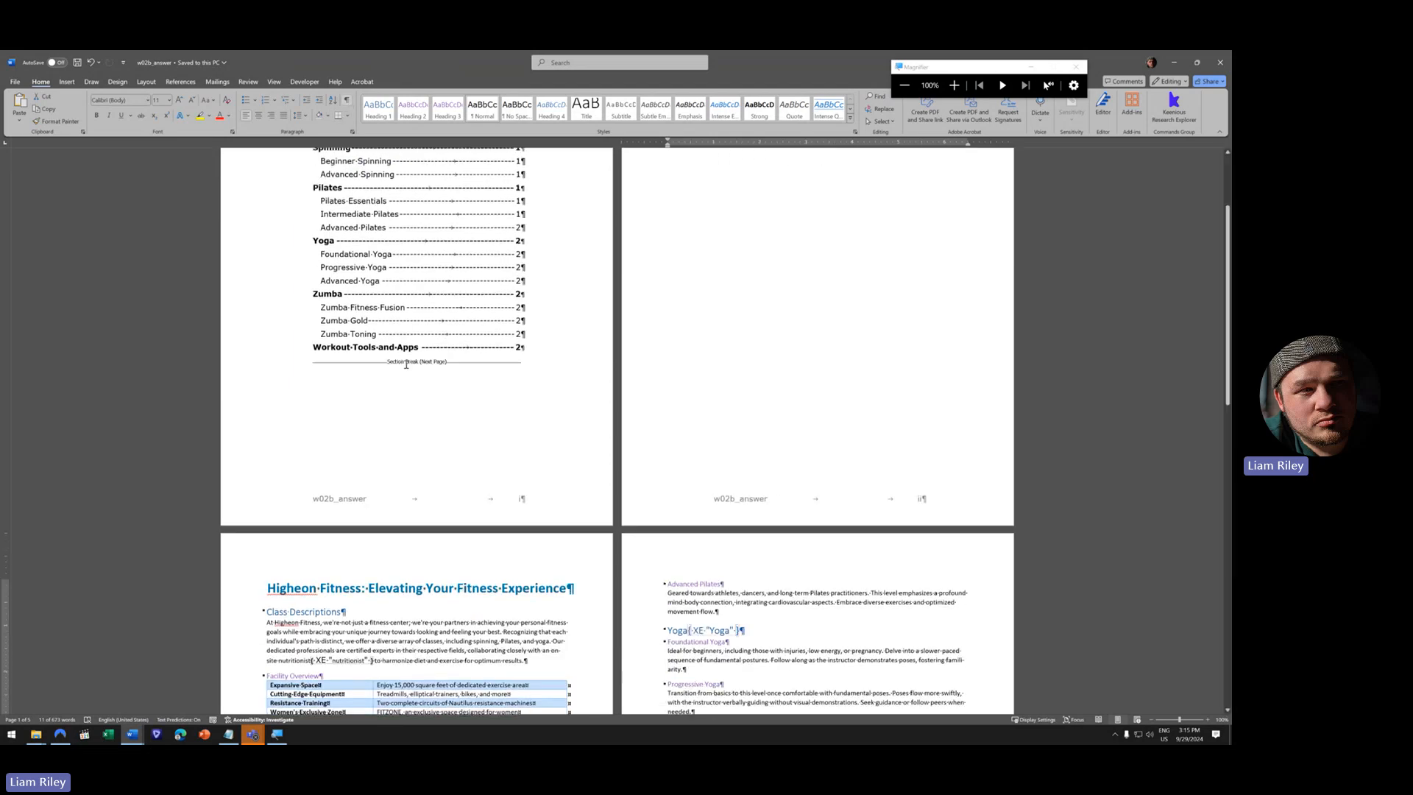
scroll(406, 364, "up", 5)
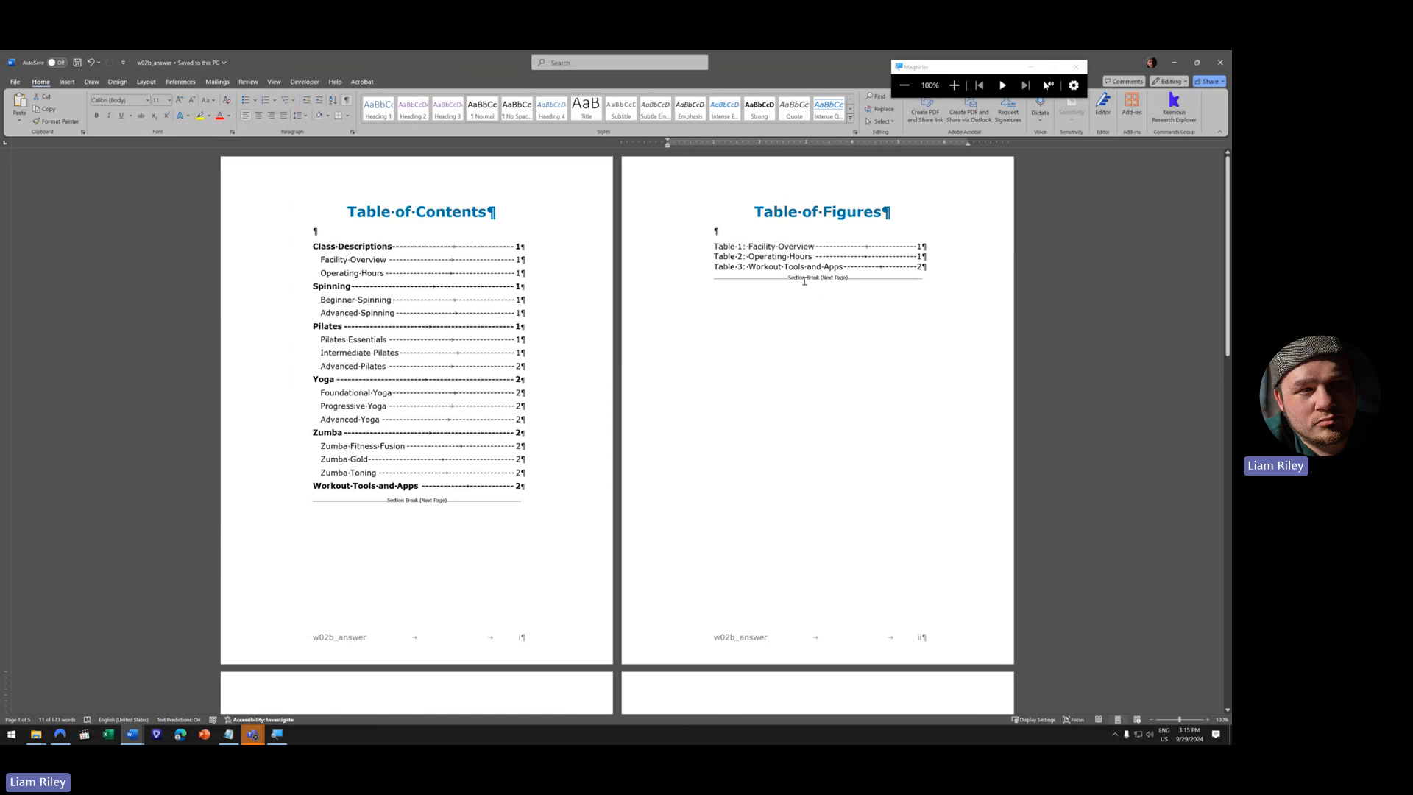
- Compare the footer page numbers on the Table of Contents and Table of Figures pages with those on the content pages
scroll(726, 395, "down", 14)
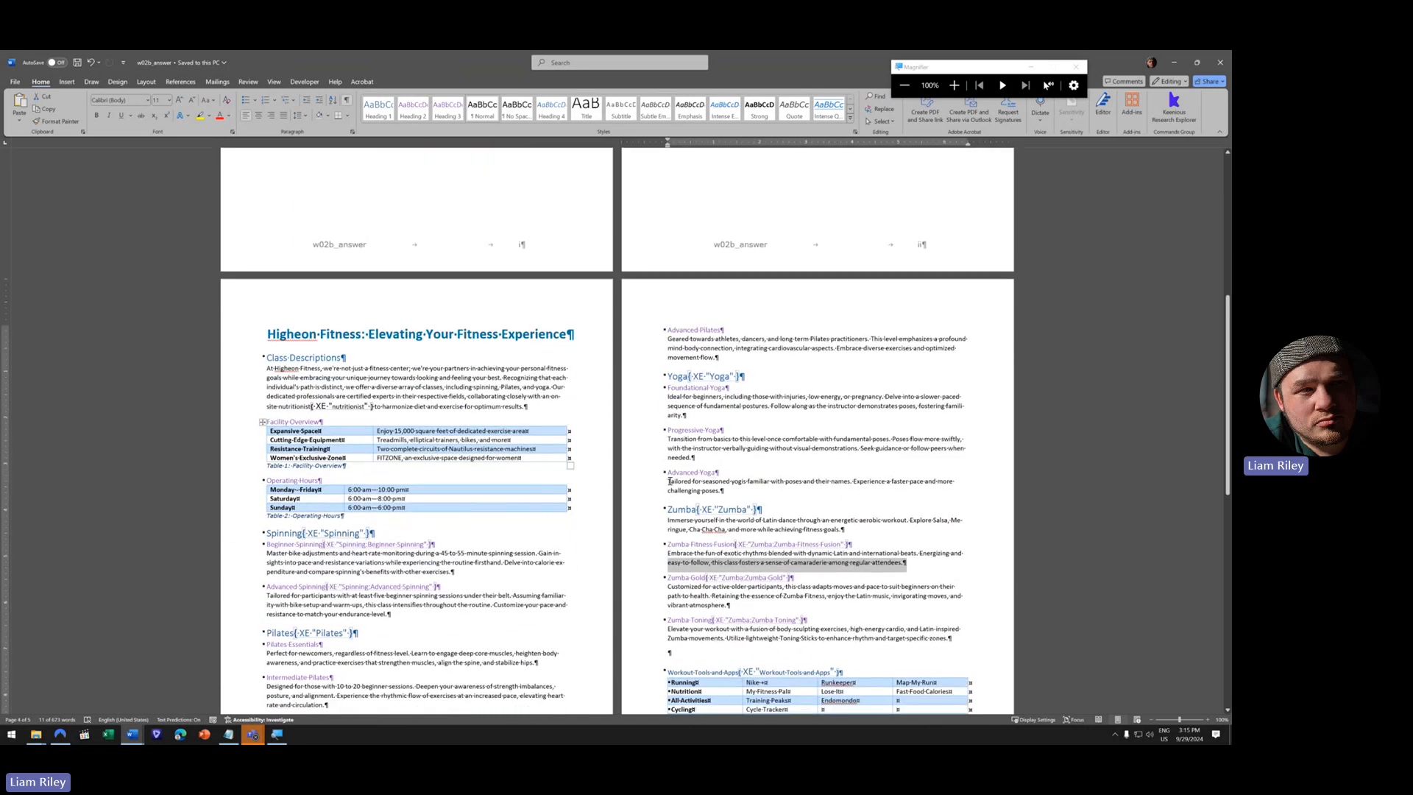
scroll(494, 396, "up", 6)
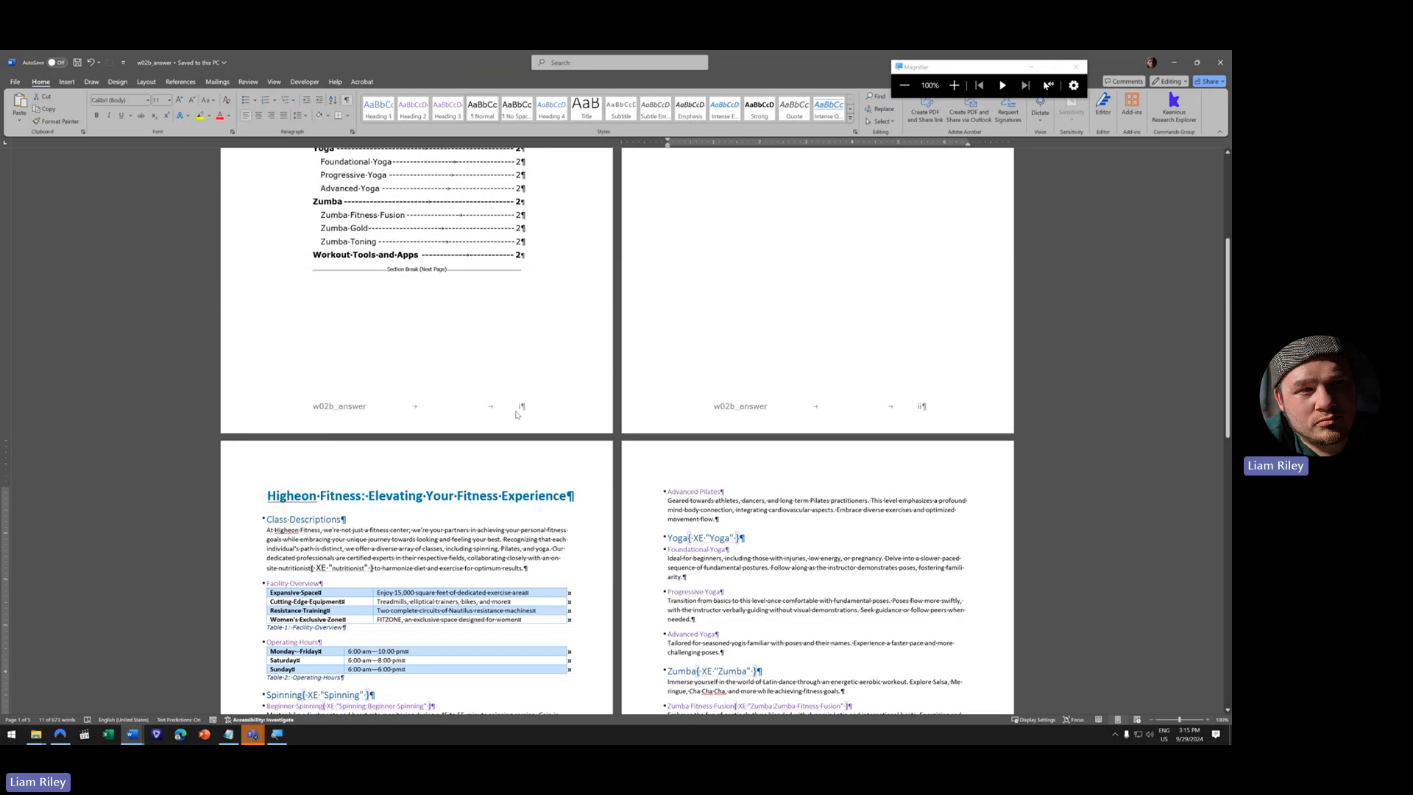
scroll(493, 395, "up", 4)
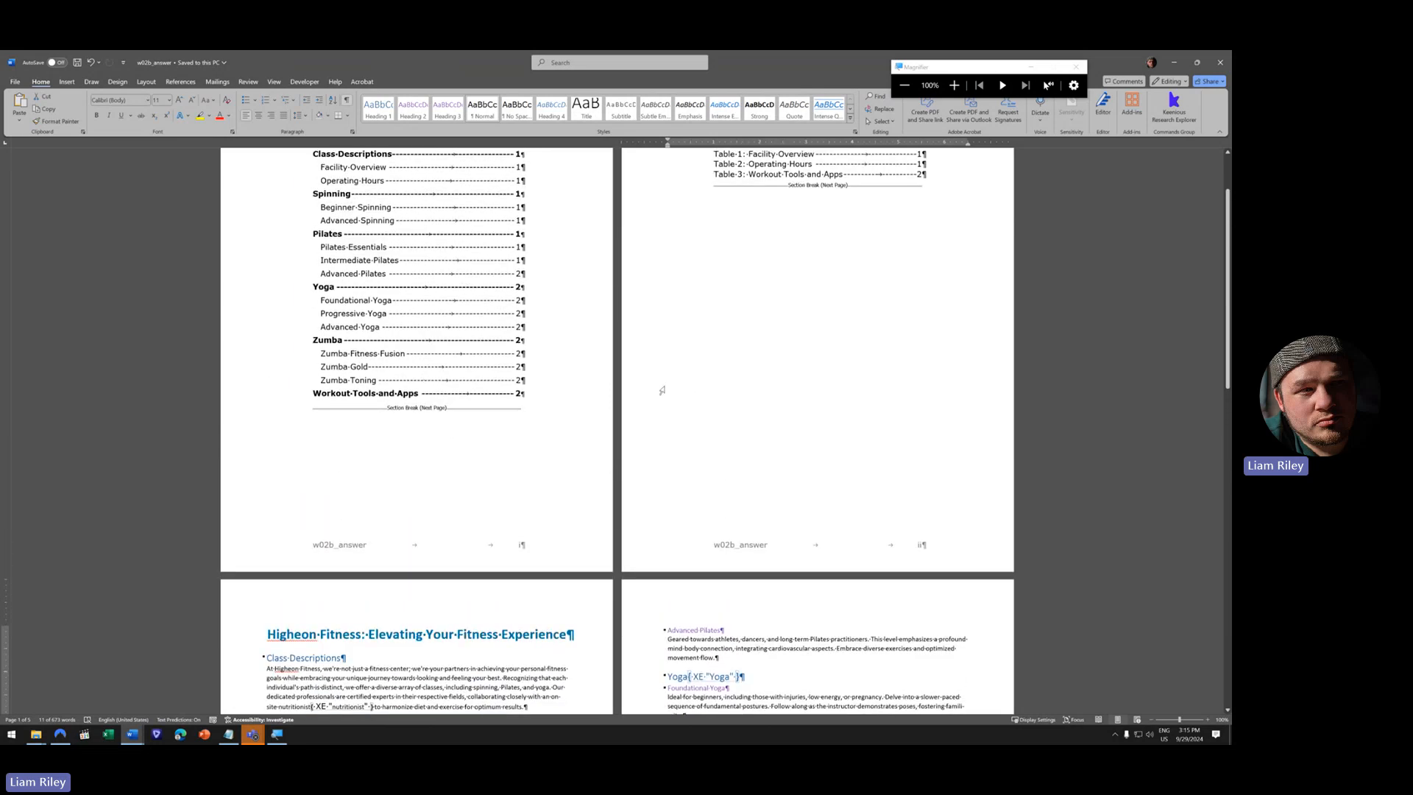
scroll(664, 393, "up", 3)
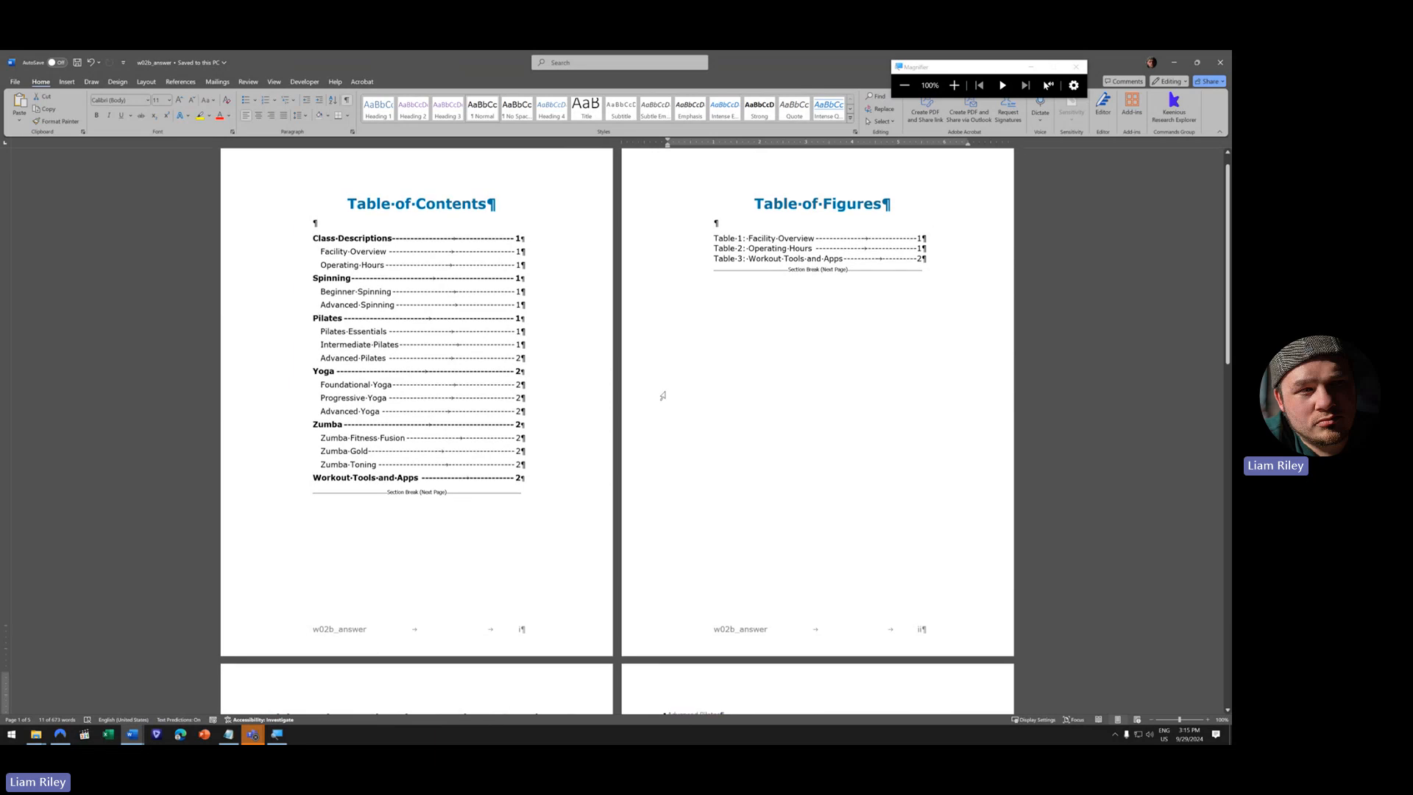
scroll(664, 393, "down", 10)
scroll(666, 390, "down", 5)
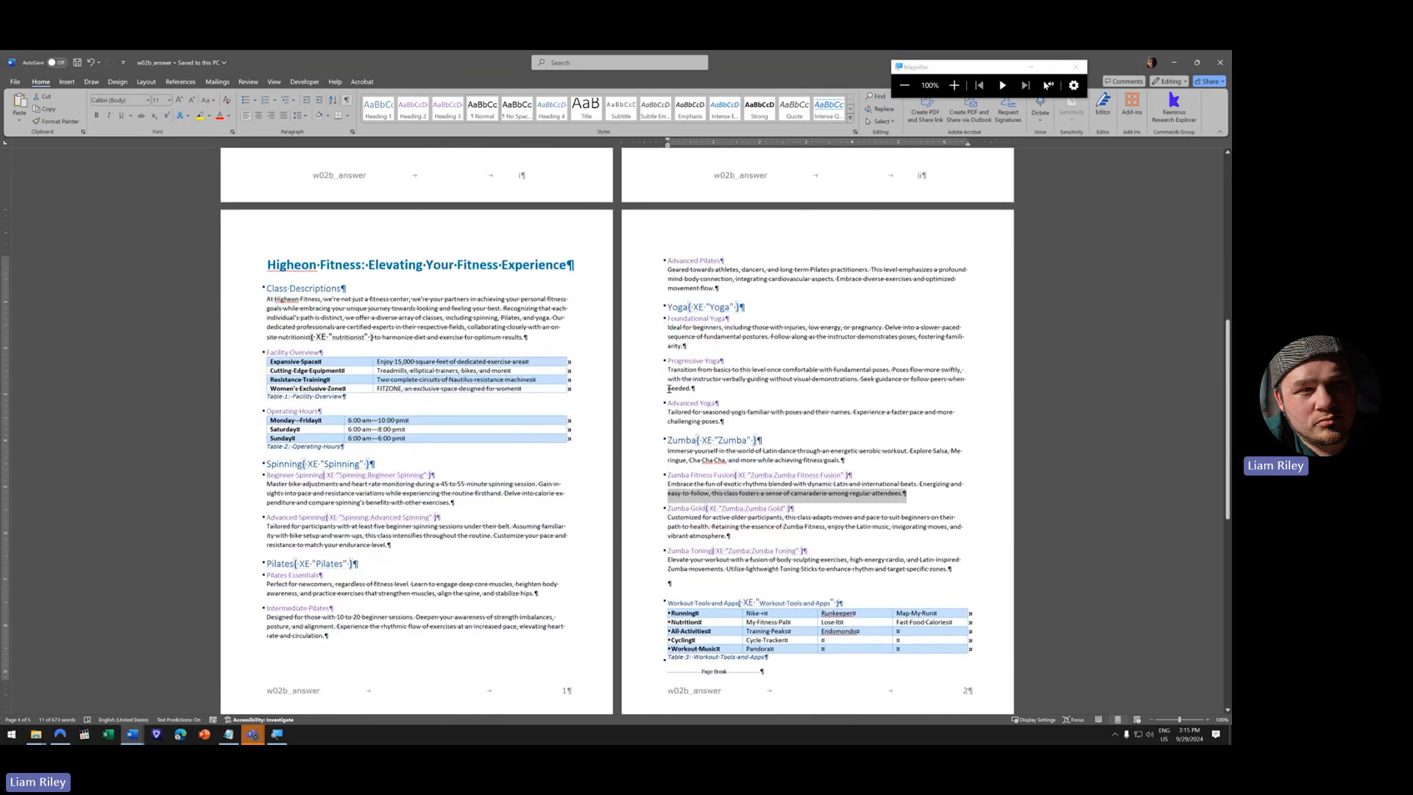
- Trace the section and page breaks from the table pages through the content pages to the Index page
scroll(631, 401, "down", 8)
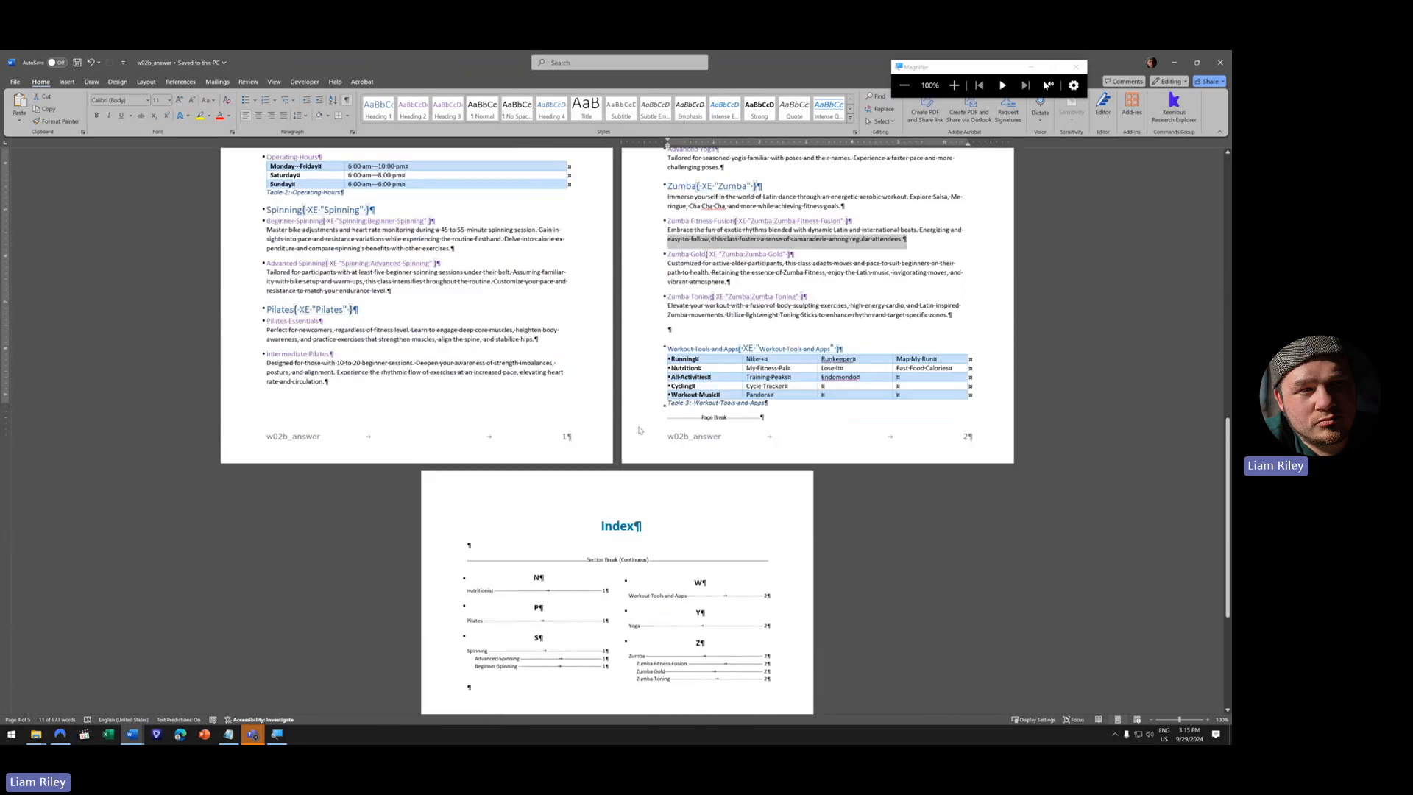
scroll(639, 430, "up", 13)
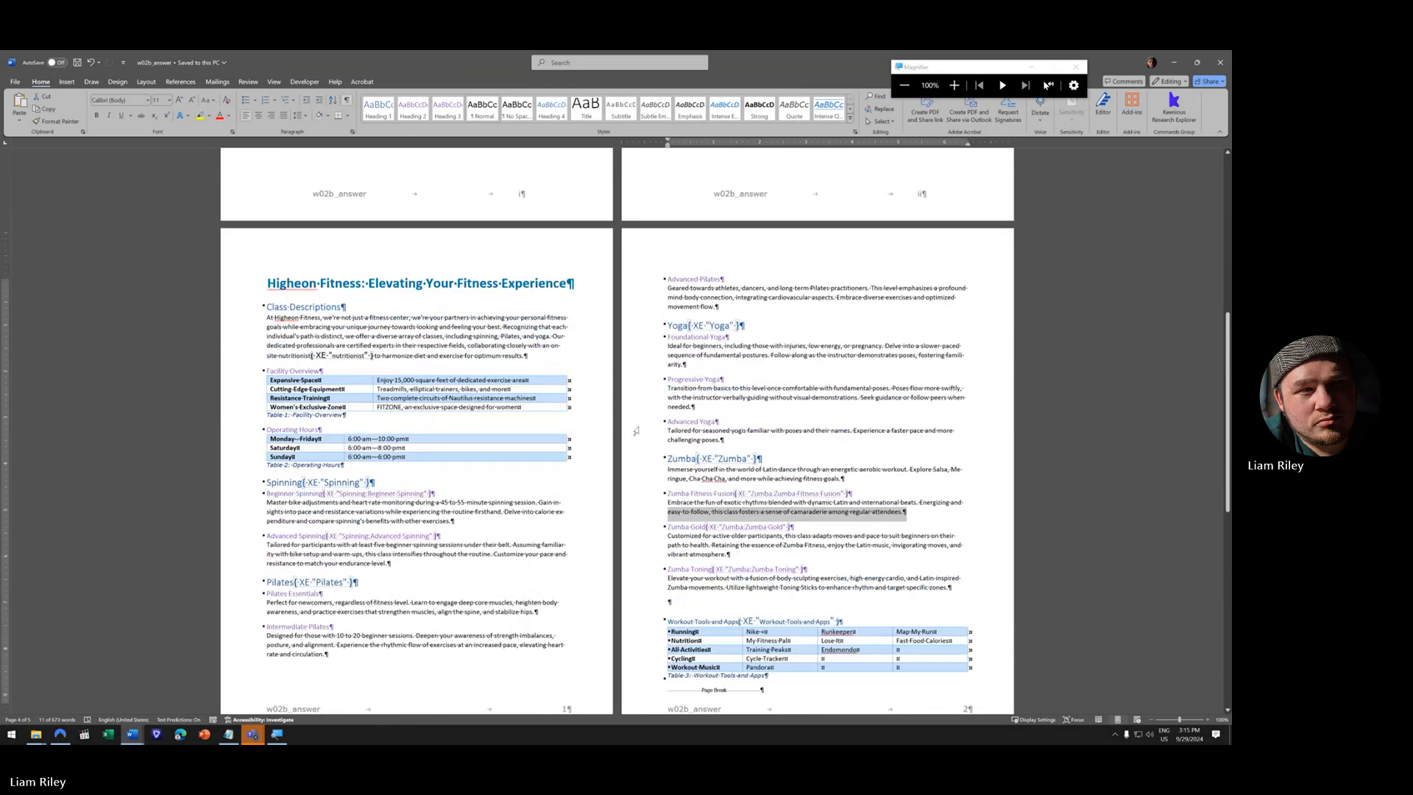
scroll(638, 429, "up", 4)
scroll(529, 428, "down", 2)
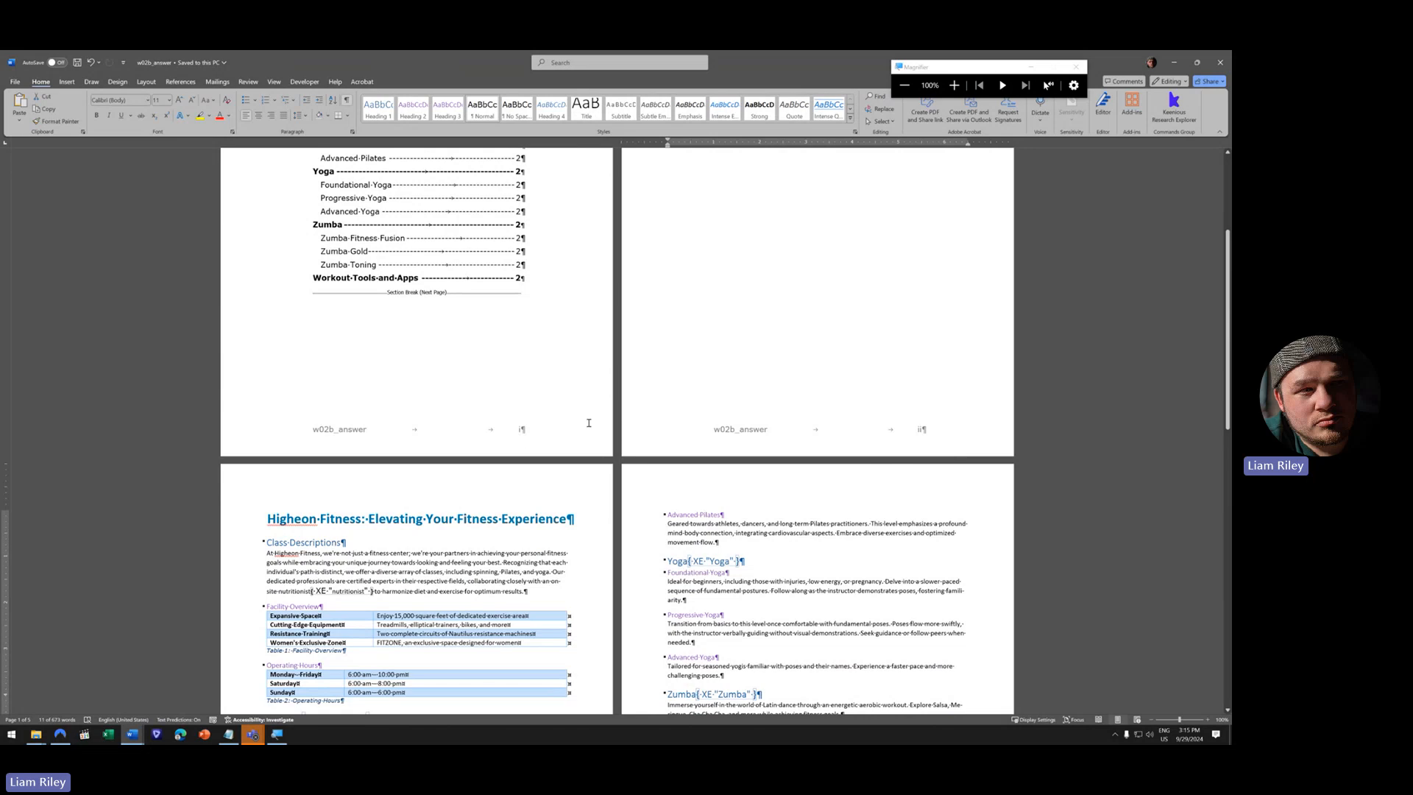
scroll(626, 439, "down", 1)
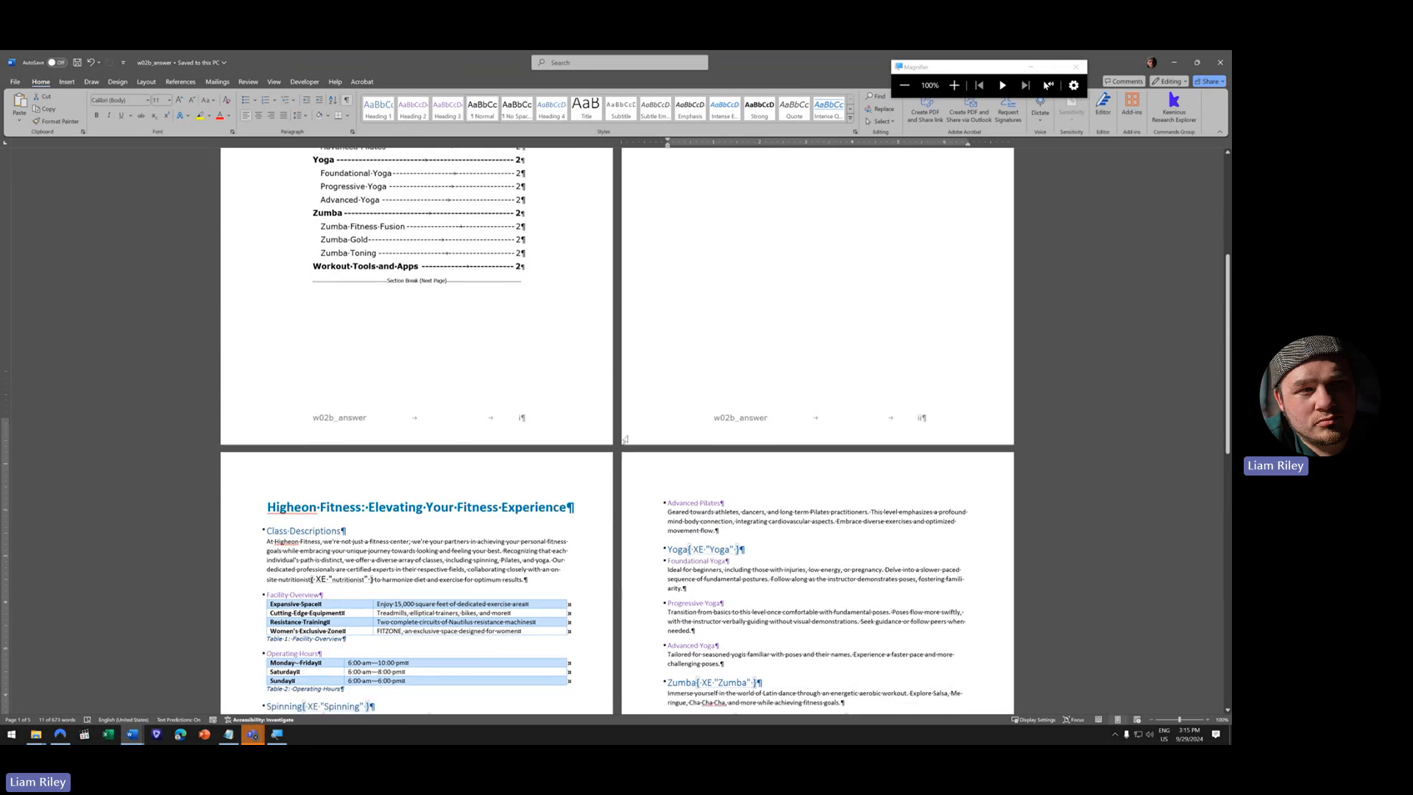
scroll(625, 438, "down", 8)
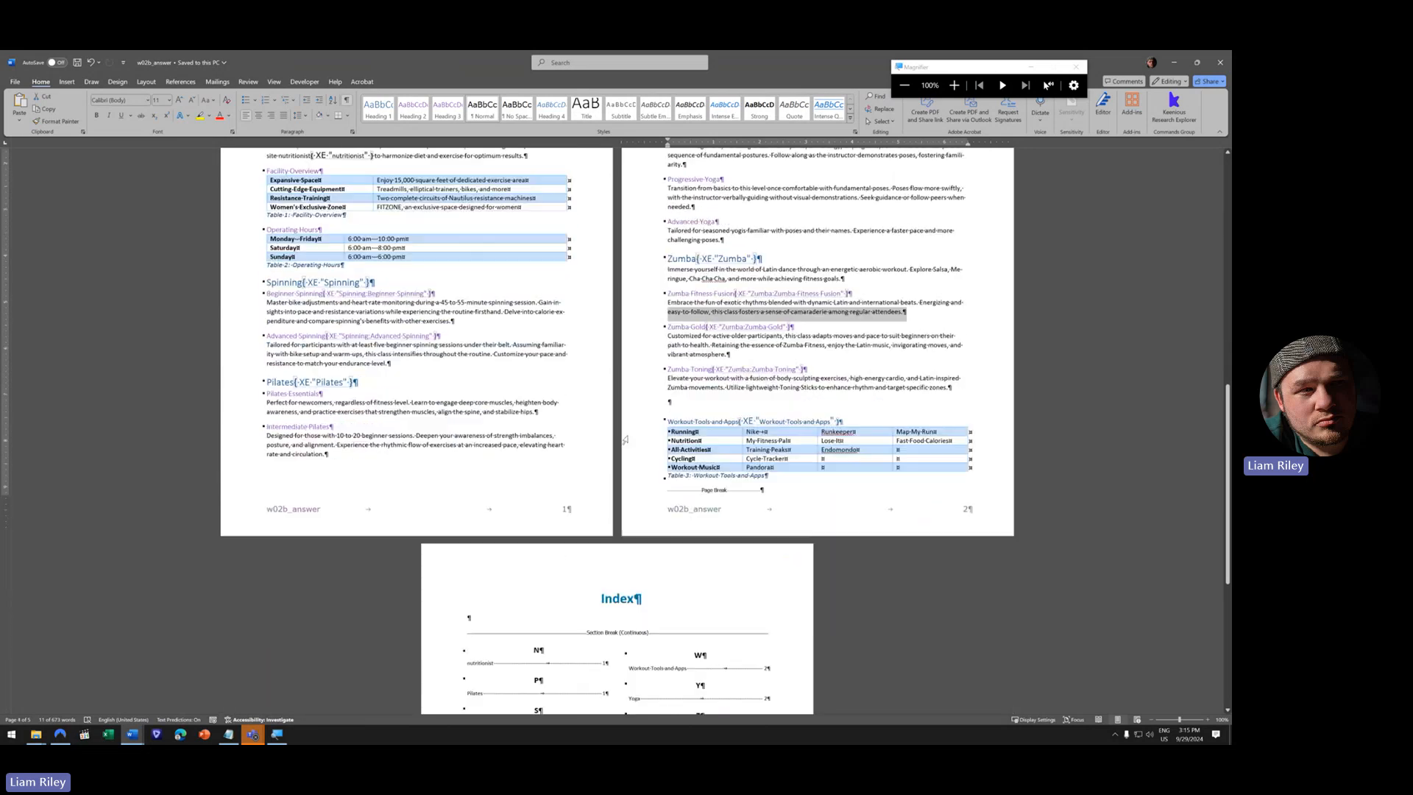
scroll(626, 439, "down", 6)
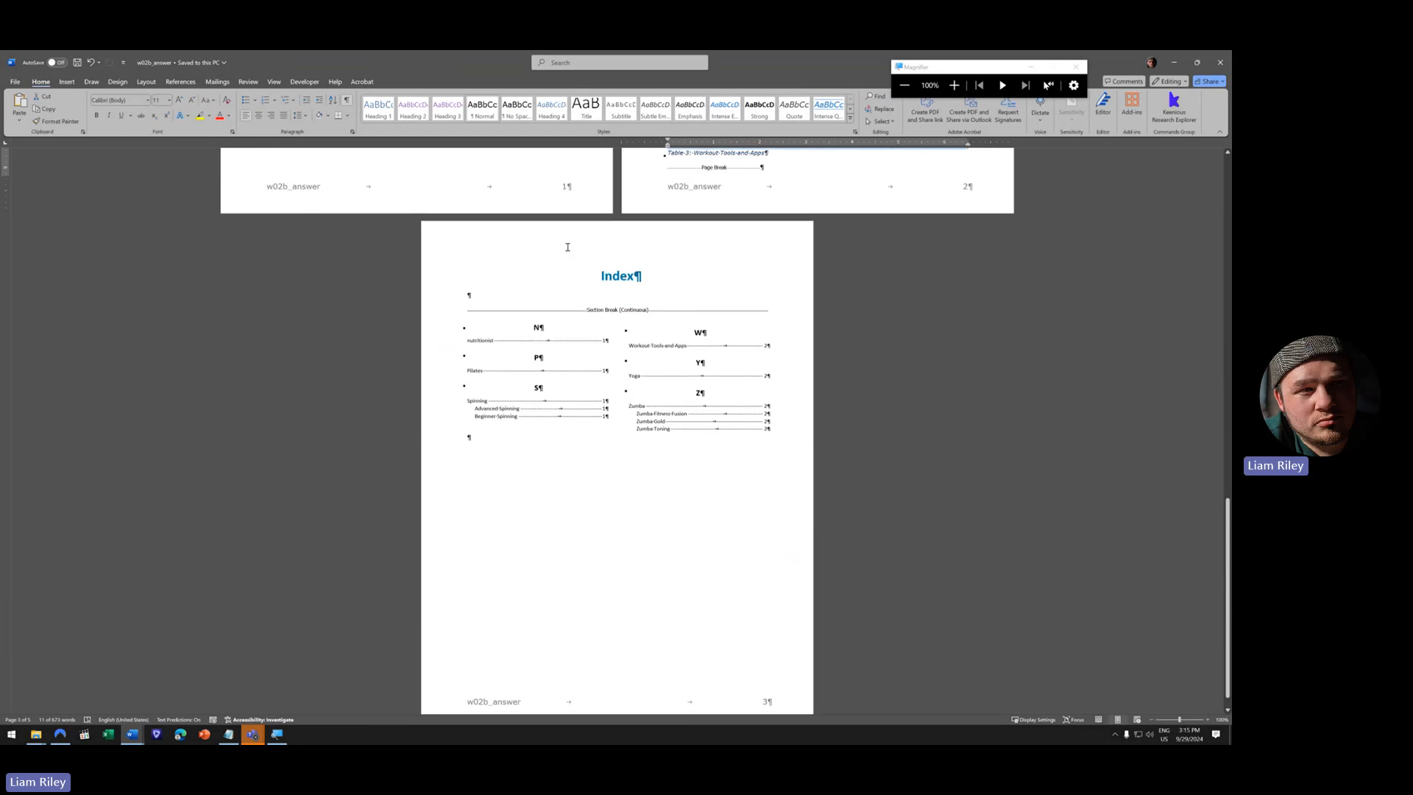
scroll(573, 195, "up", 11)
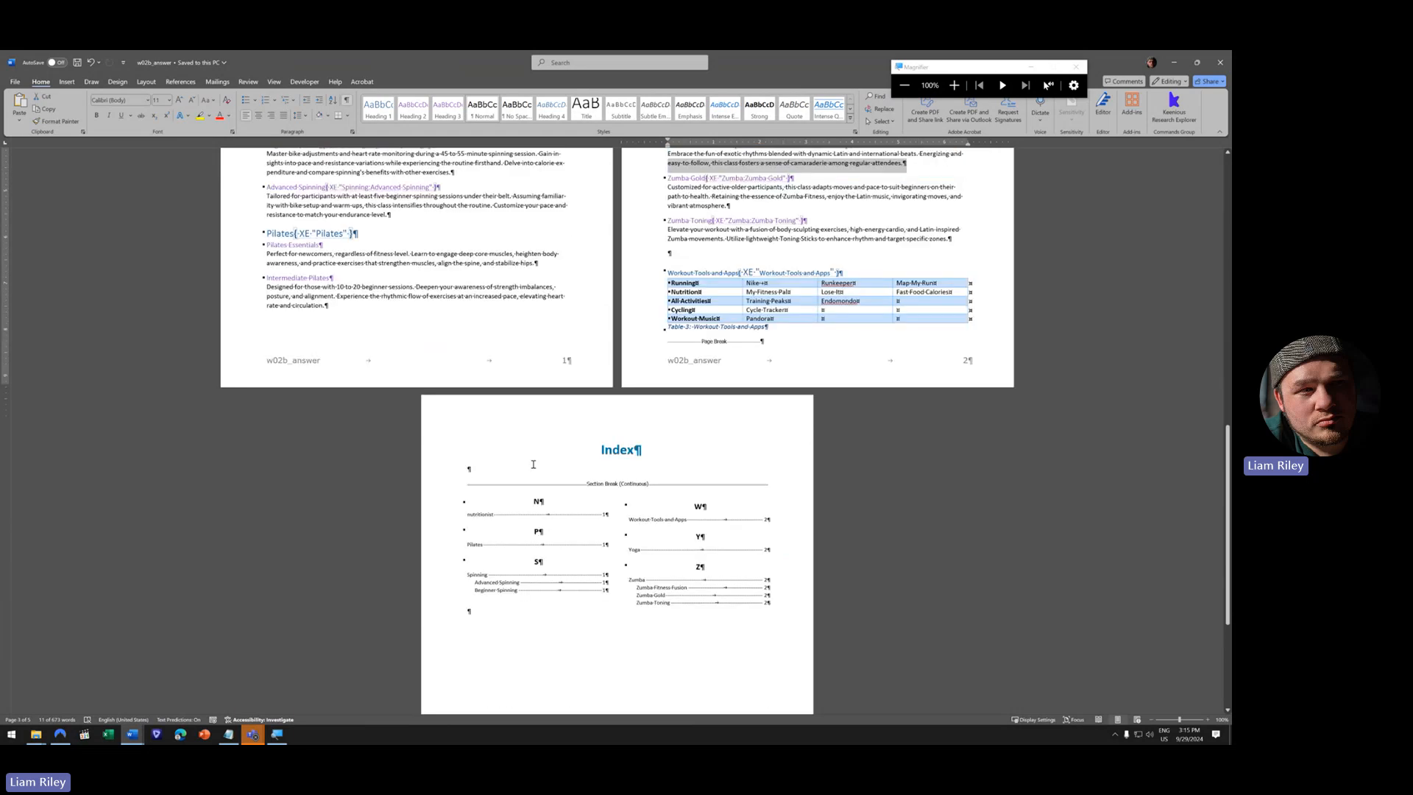
- Hide the formatting marks and review the finished Table of Contents and Table of Figures pages once more
left_click(347, 99)
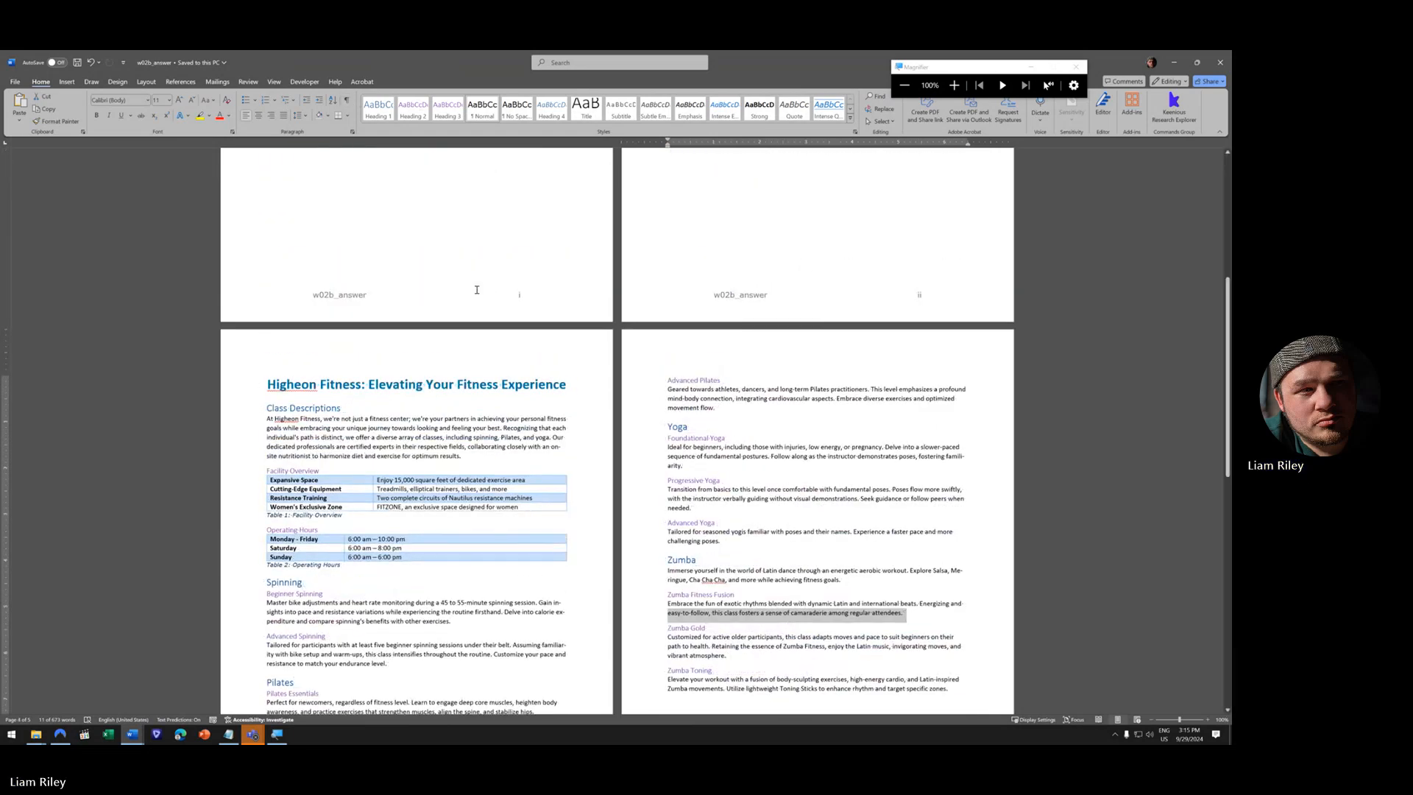
scroll(530, 446, "up", 6)
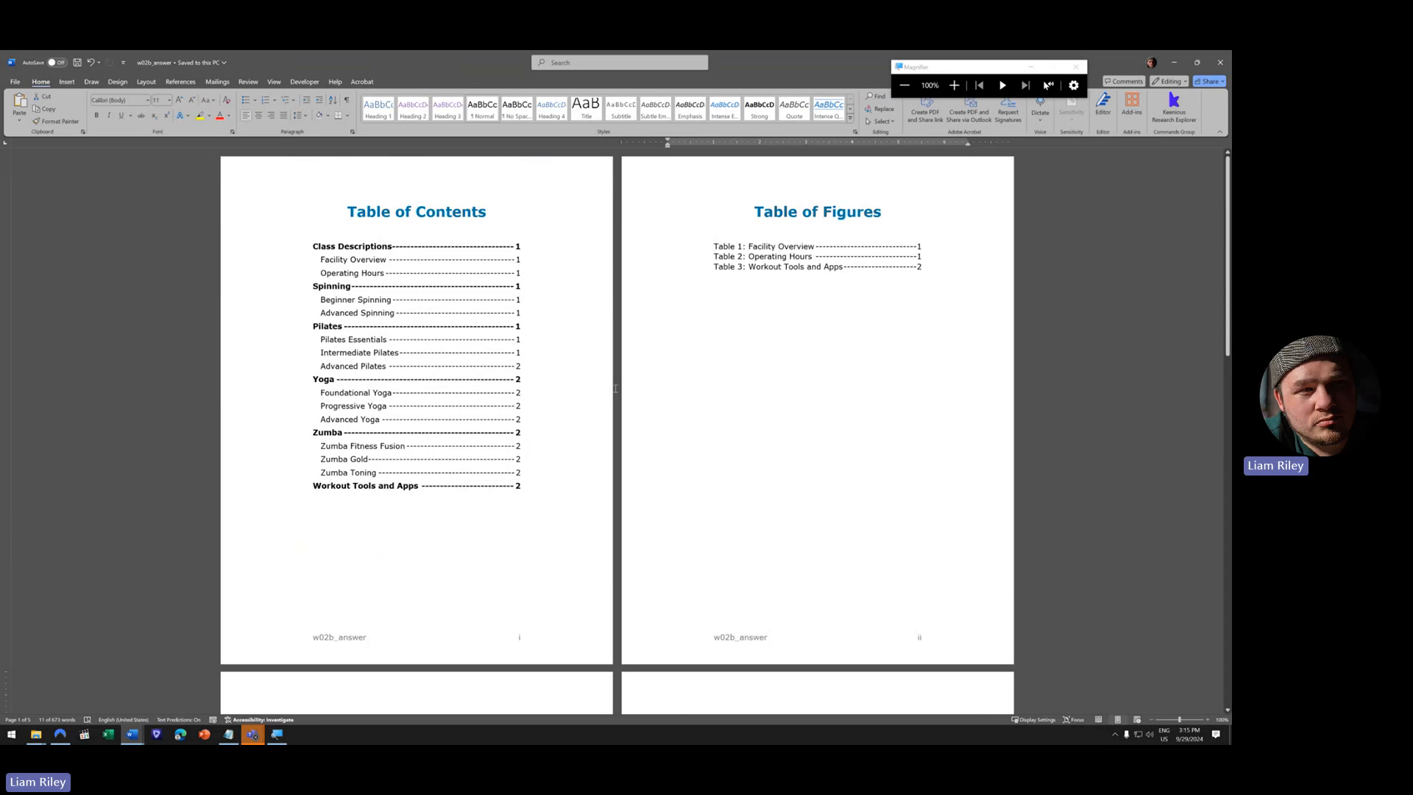
scroll(593, 580, "down", 3)
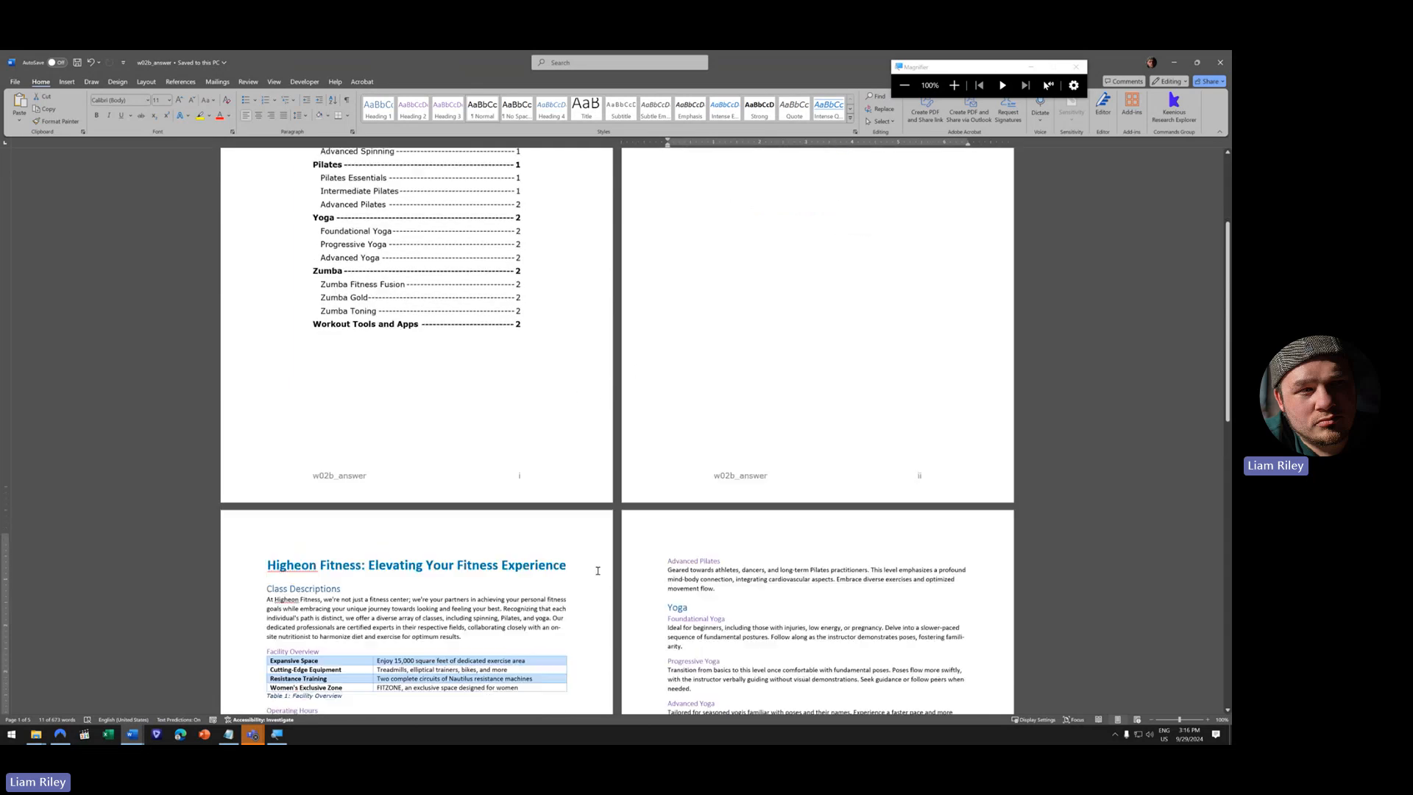
scroll(600, 566, "up", 3)
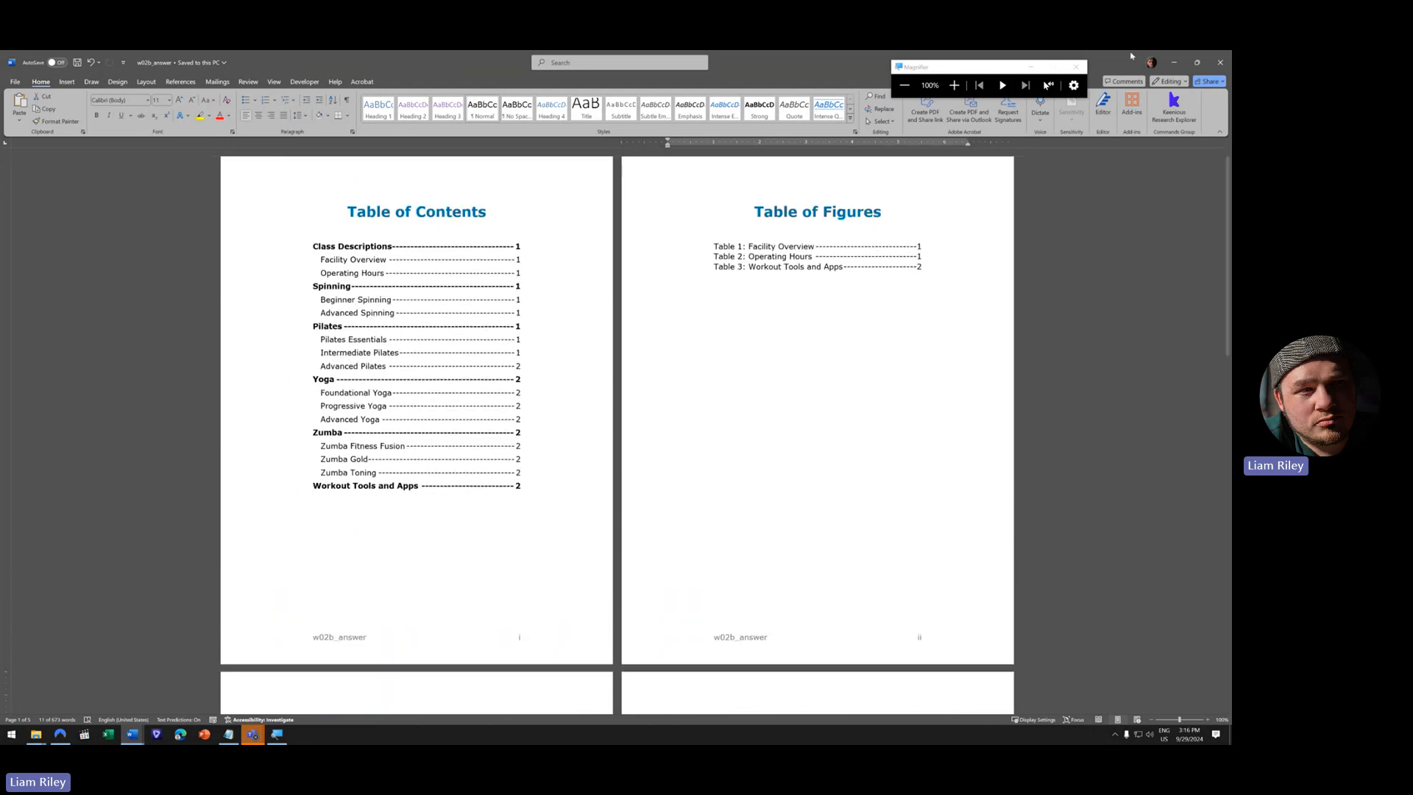
- Switch from the finished answer to the w02b_data document and save a copy as w02b_answer_ in the Exercise 3 folder
left_click(1176, 64)
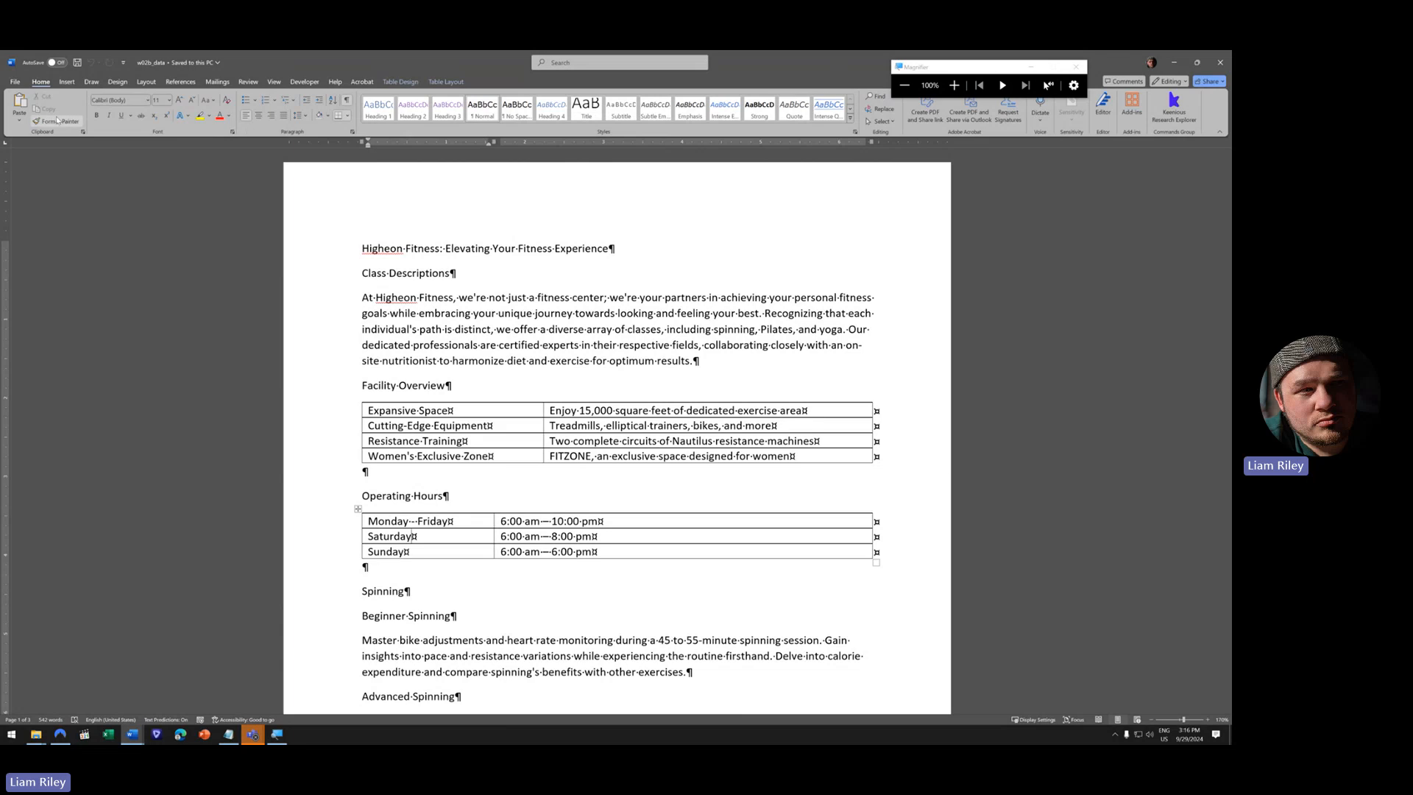
left_click(15, 82)
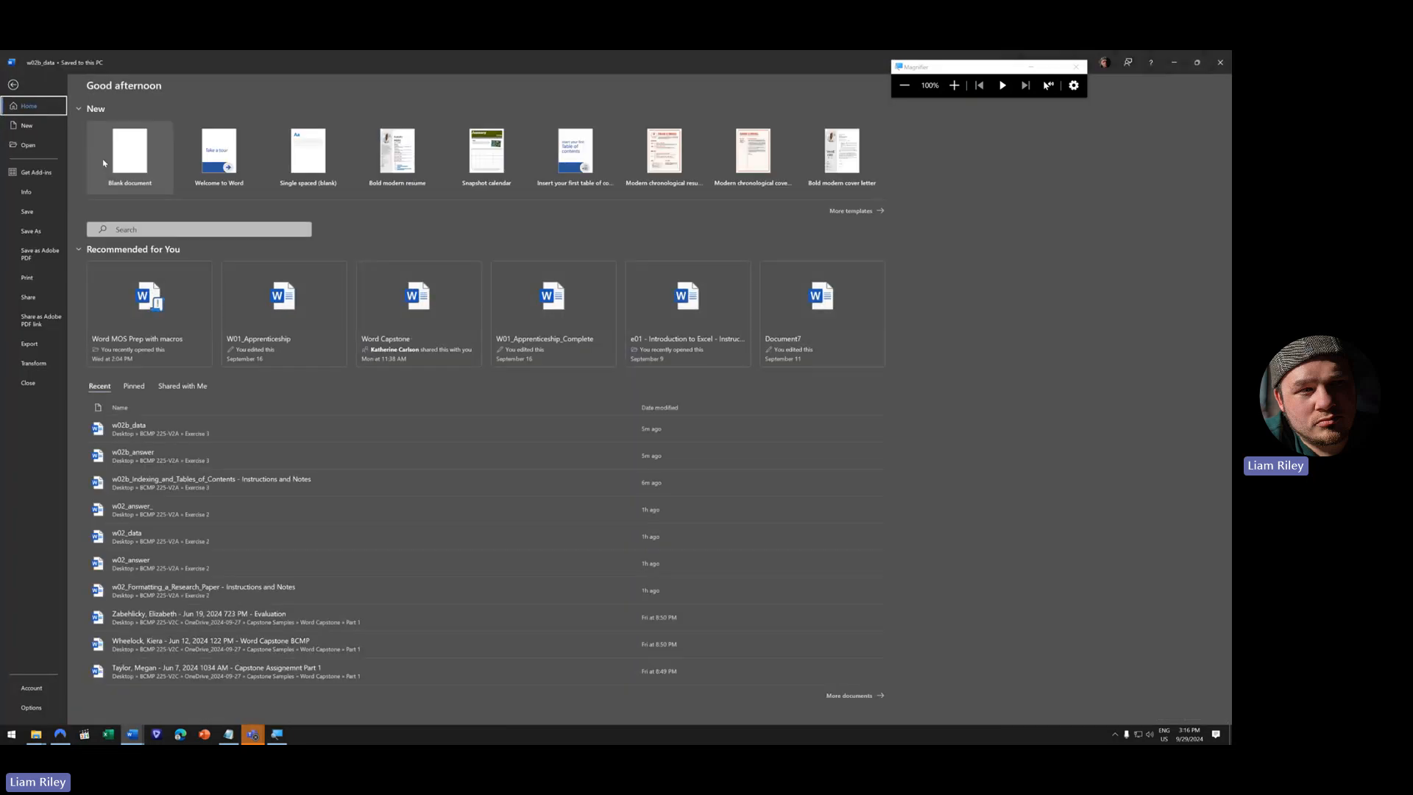
left_click(31, 230)
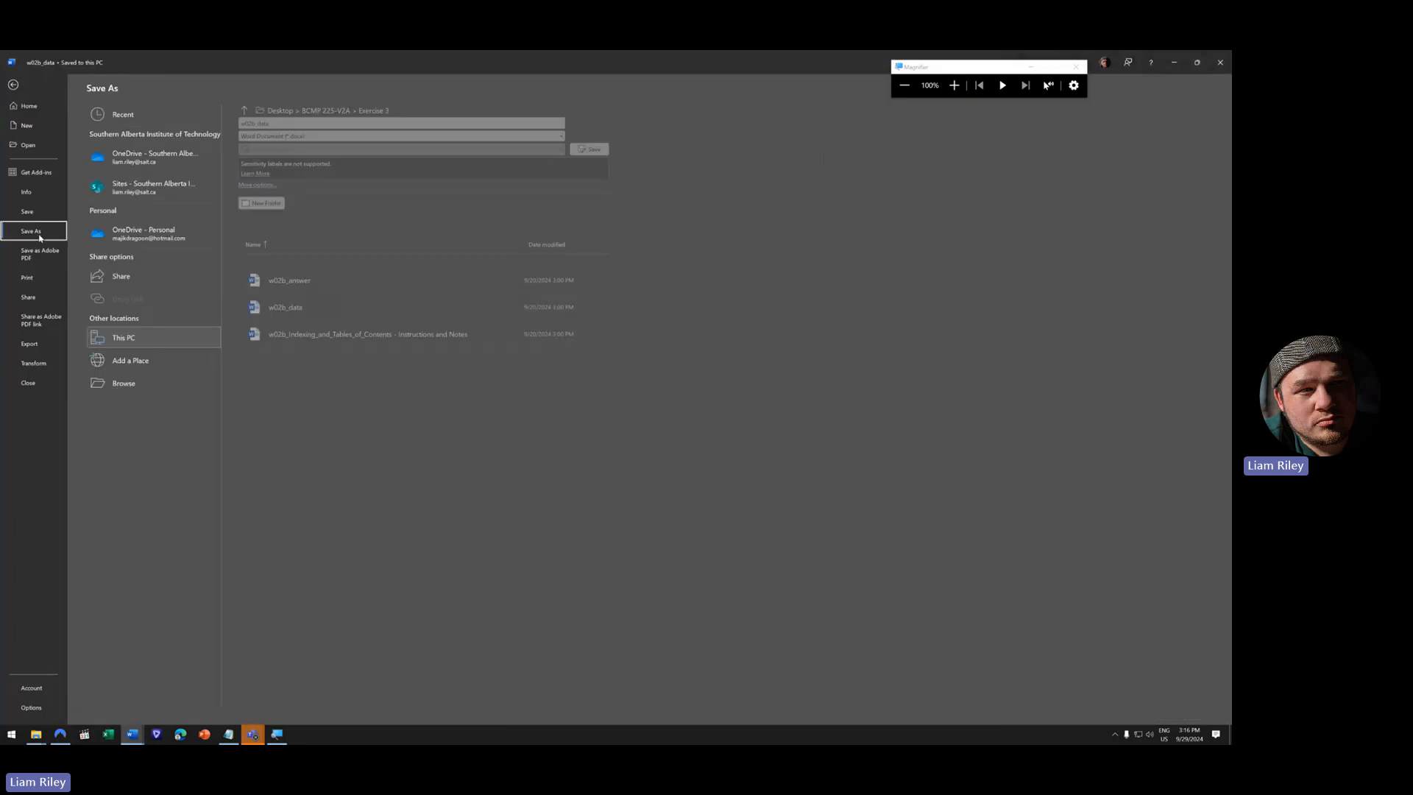
left_click(134, 392)
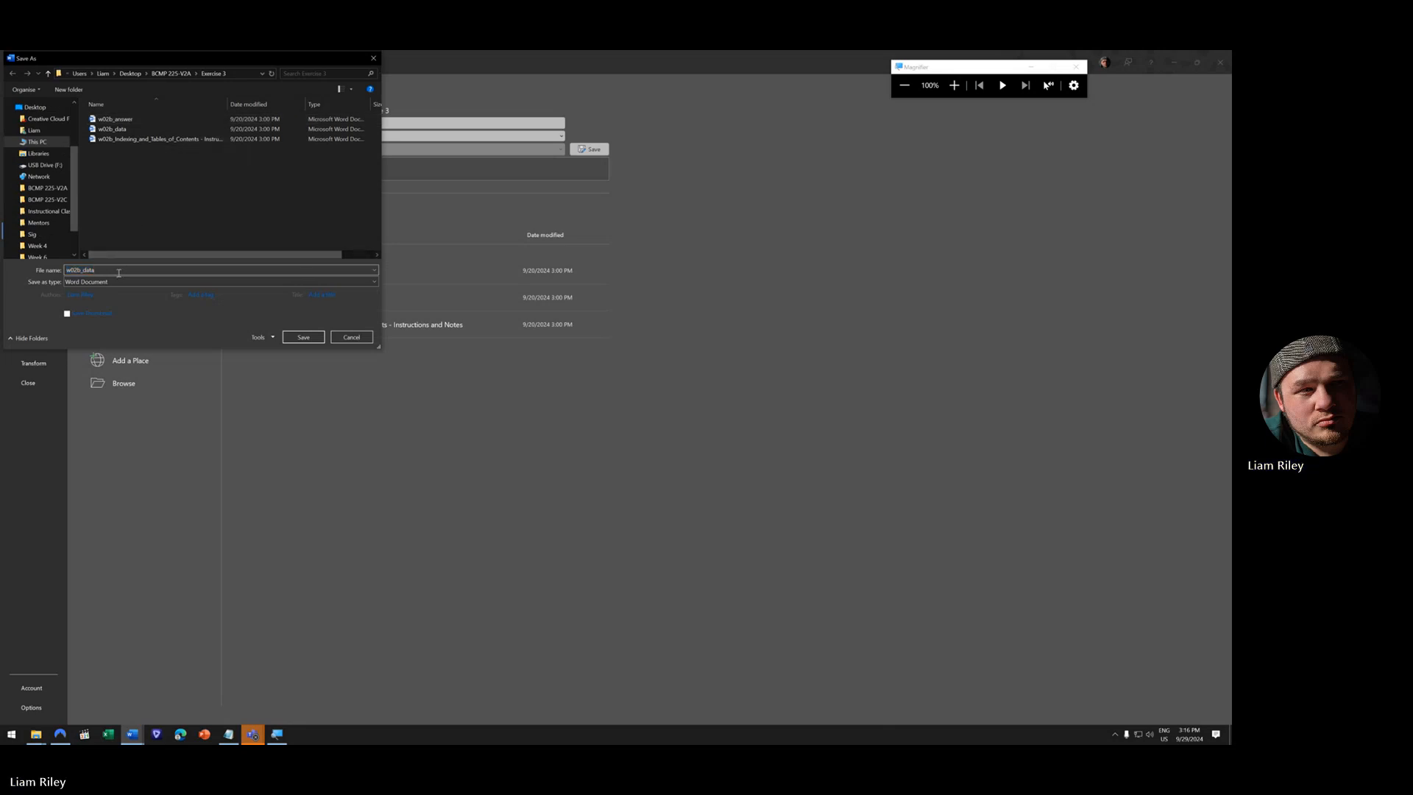
key("BackSpace")
key("BackSpace")
key("BackSpace")
key("BackSpace")
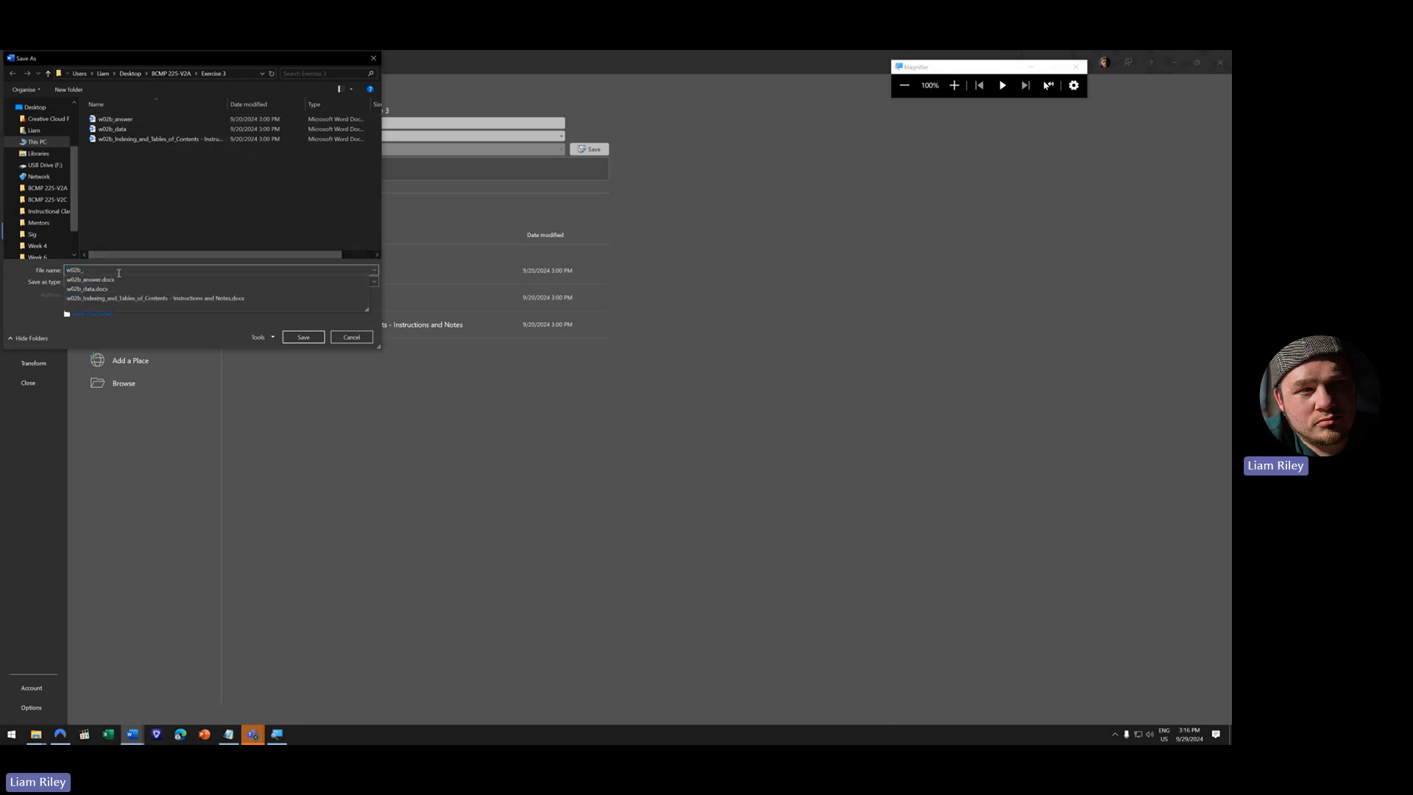
type("answer_")
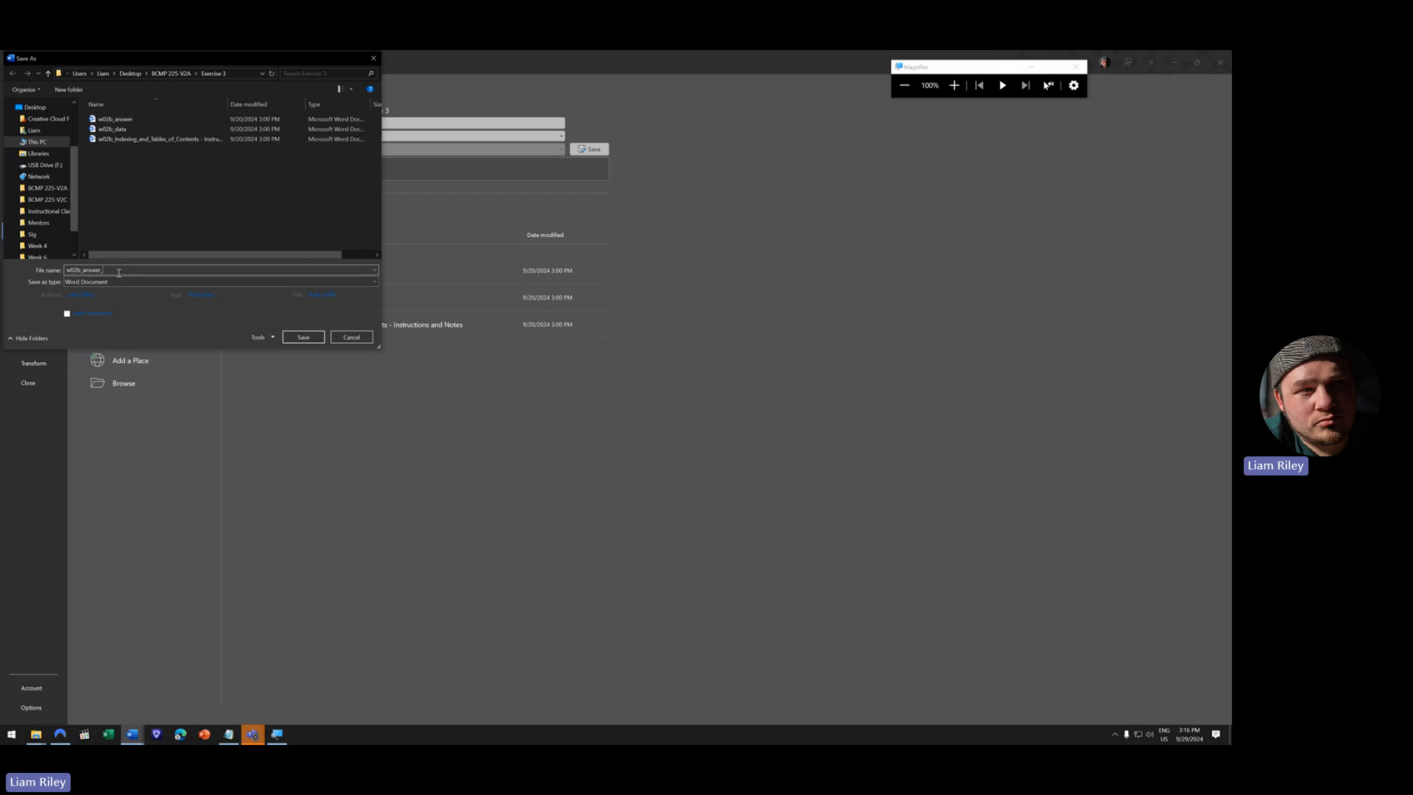
left_click(299, 339)
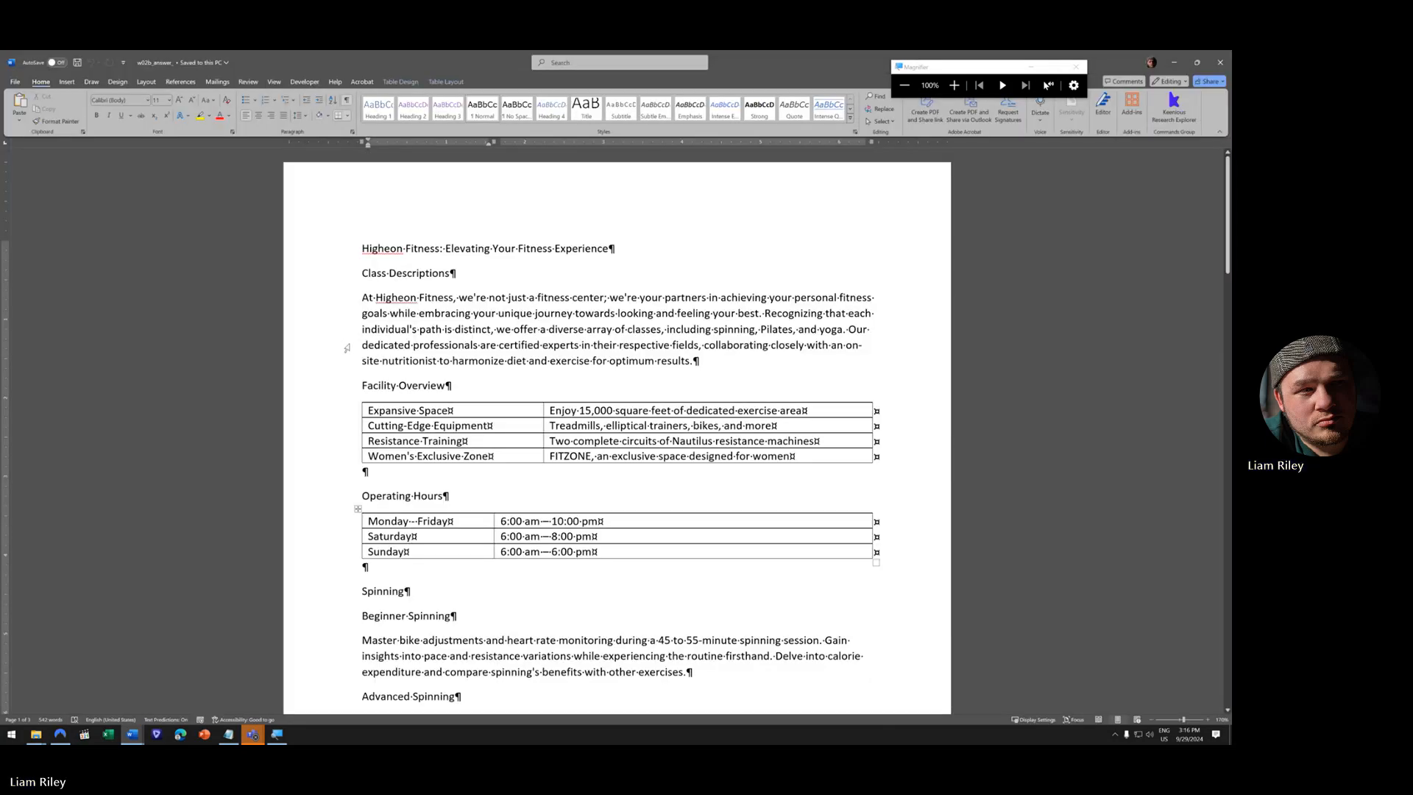
- Open the page footer for editing and insert the file name there as a document info field
scroll(349, 342, "down", 6)
left_click(392, 512)
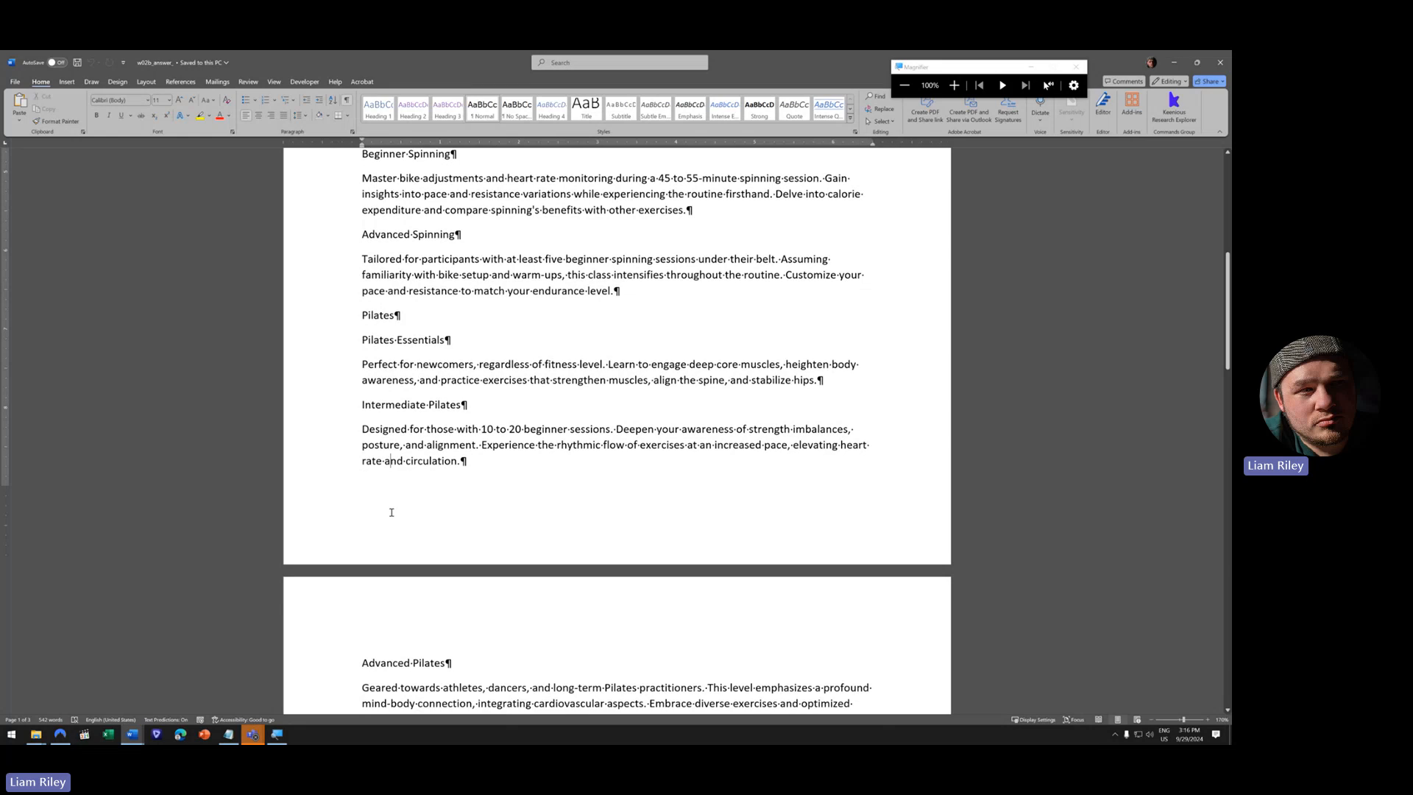
double_click(463, 511)
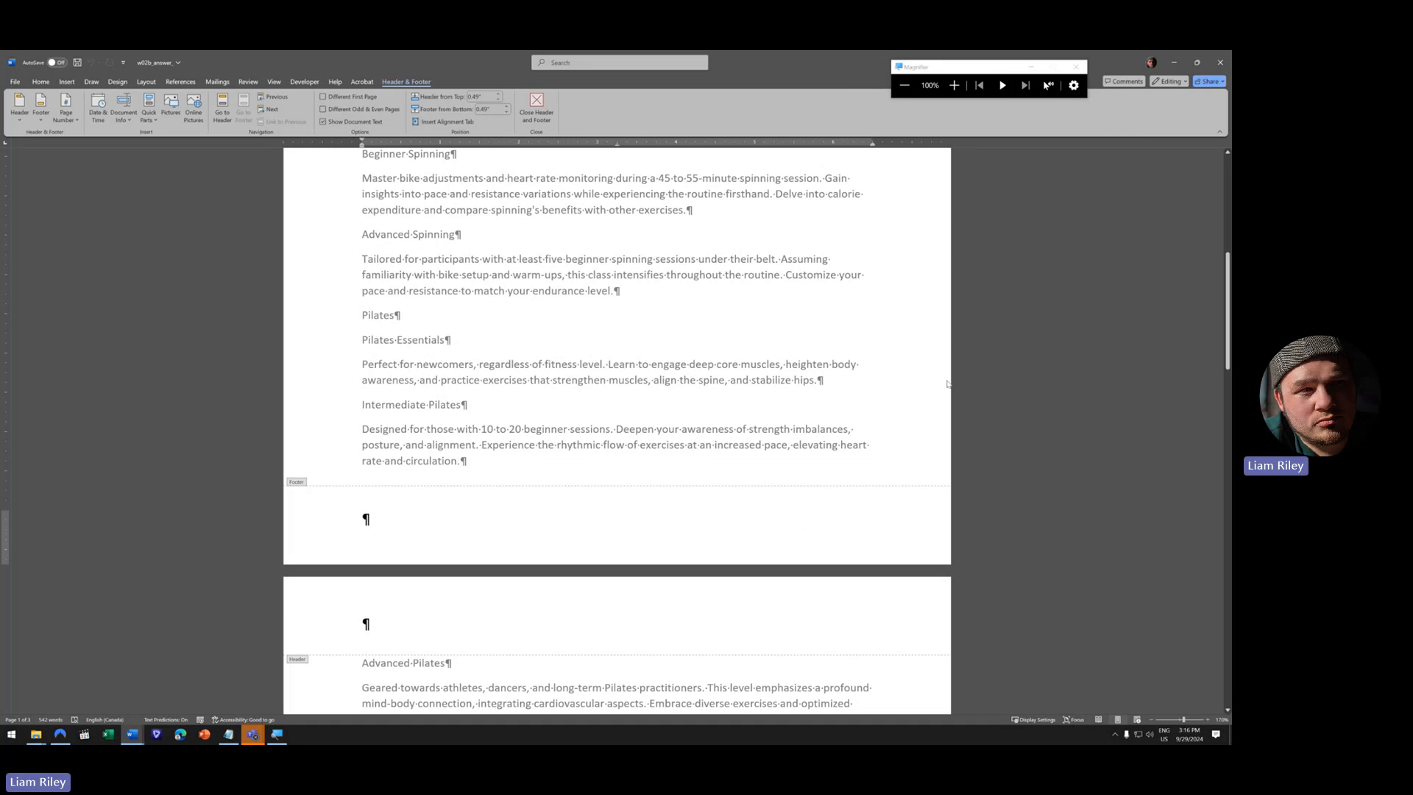
left_click(961, 87)
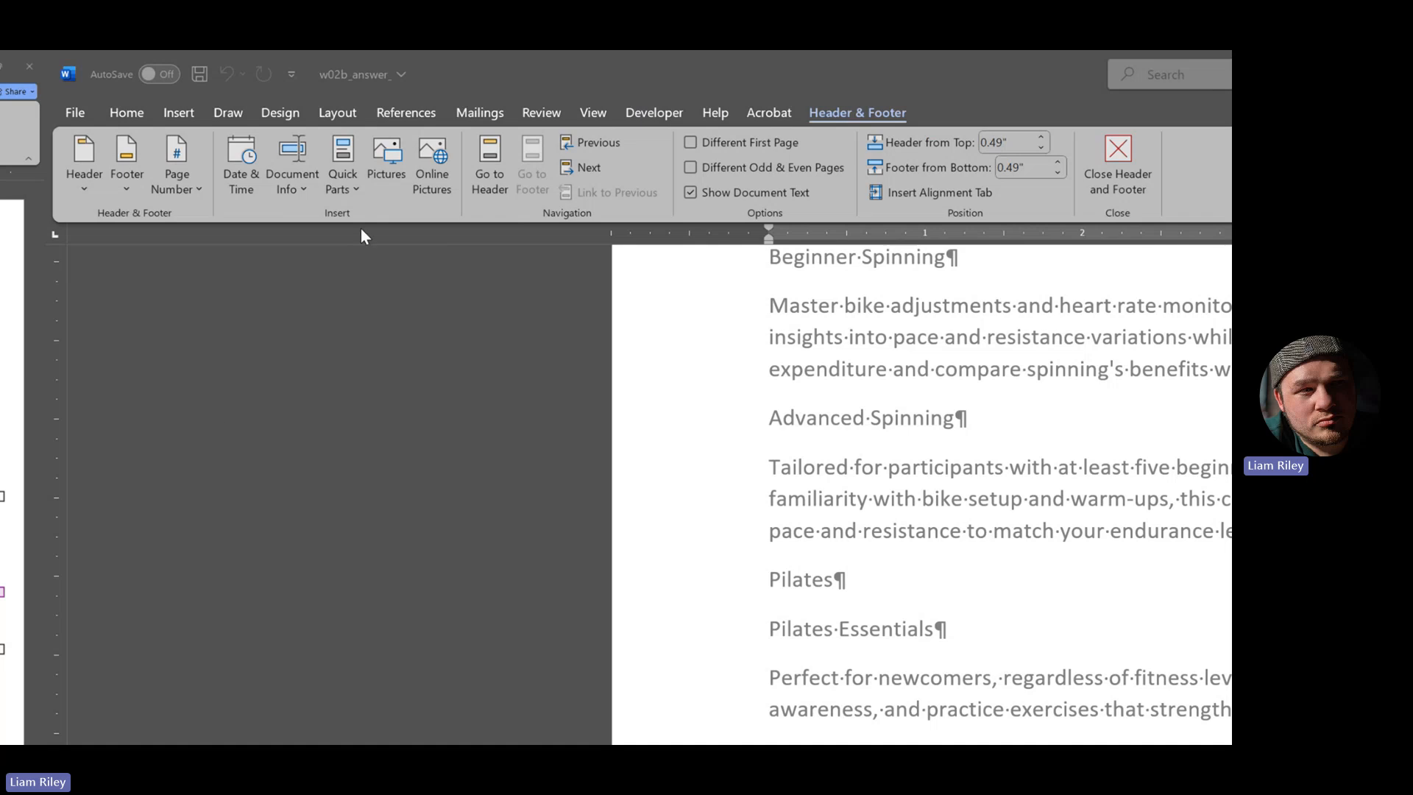
left_click(288, 184)
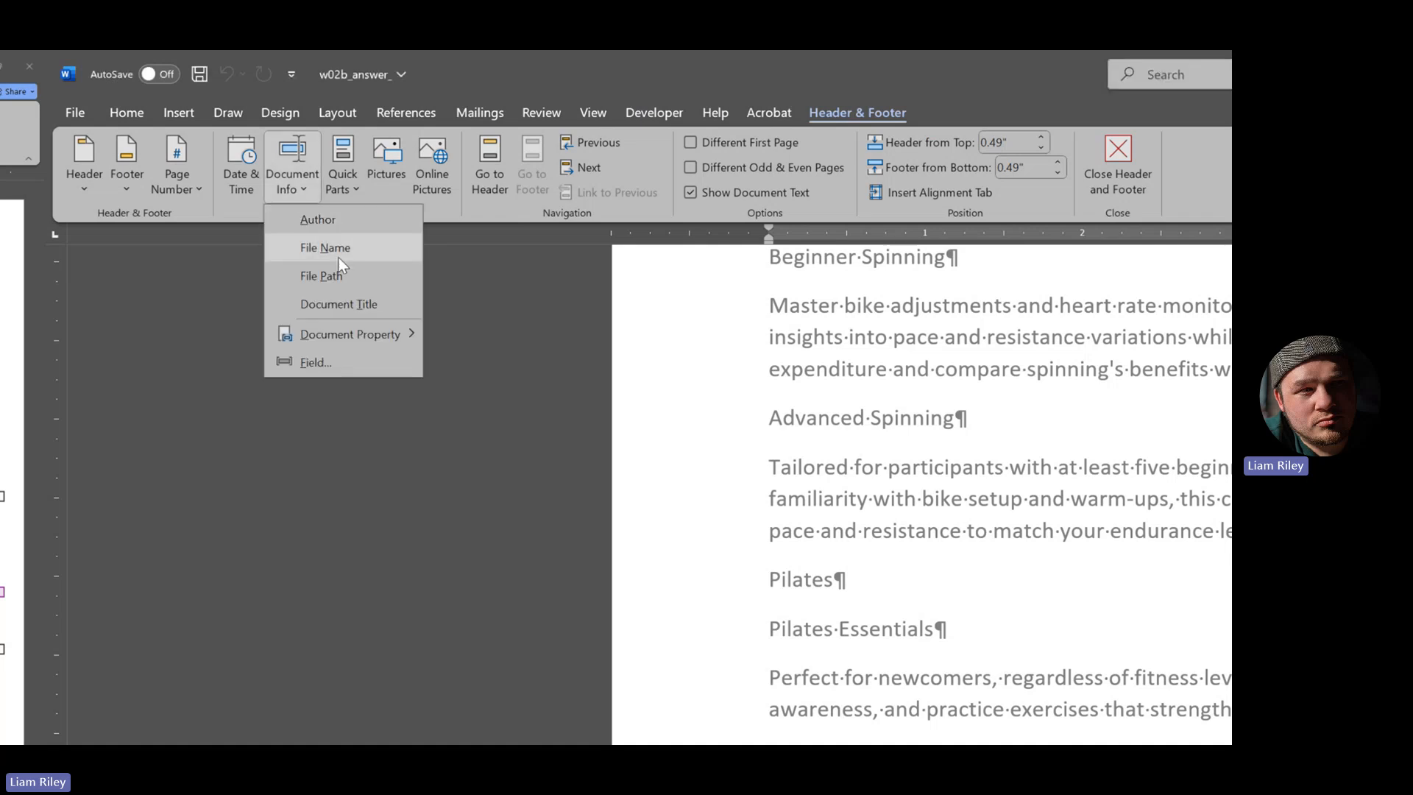
left_click(328, 249)
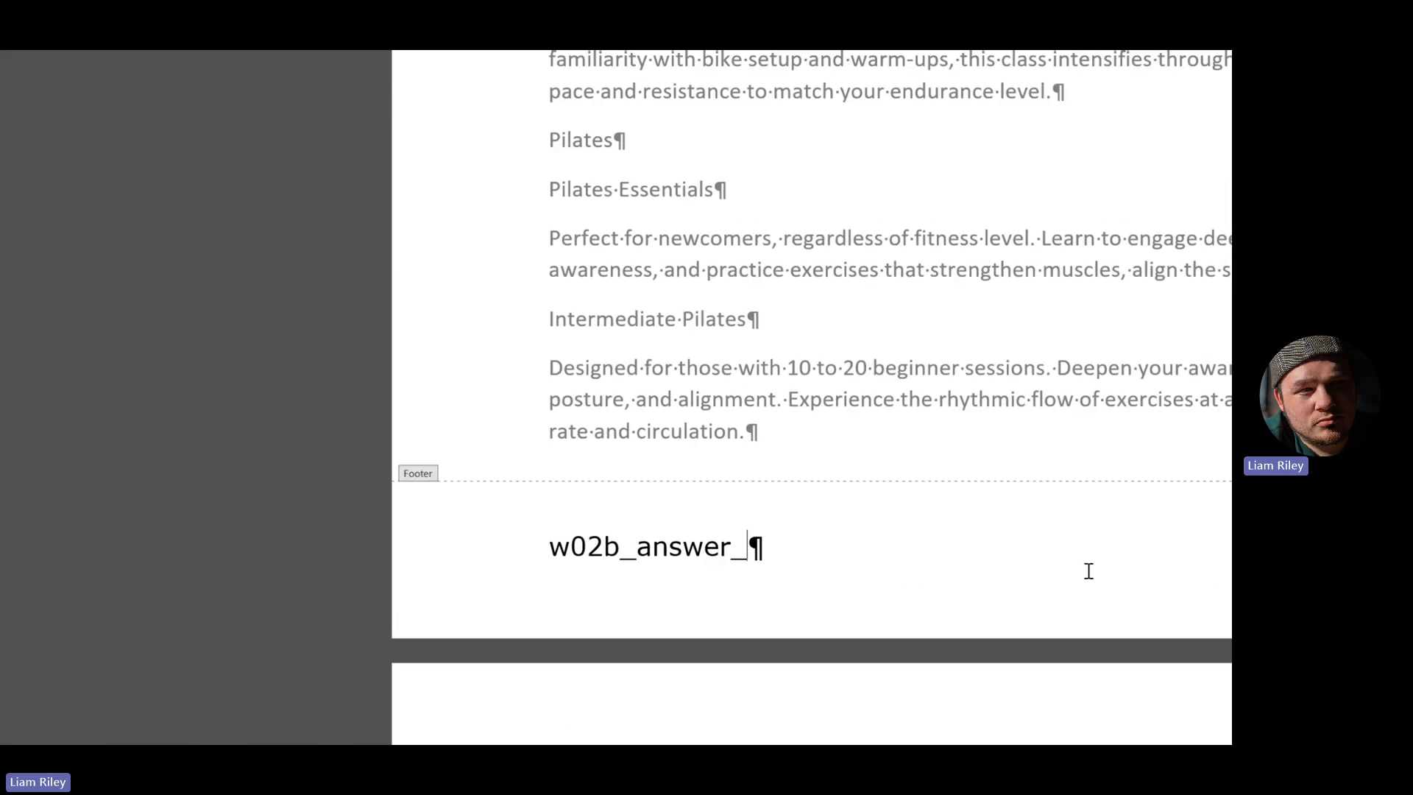
- Insert a Plain Number page number at the right-aligned tab stop of the footer
key("Tab")
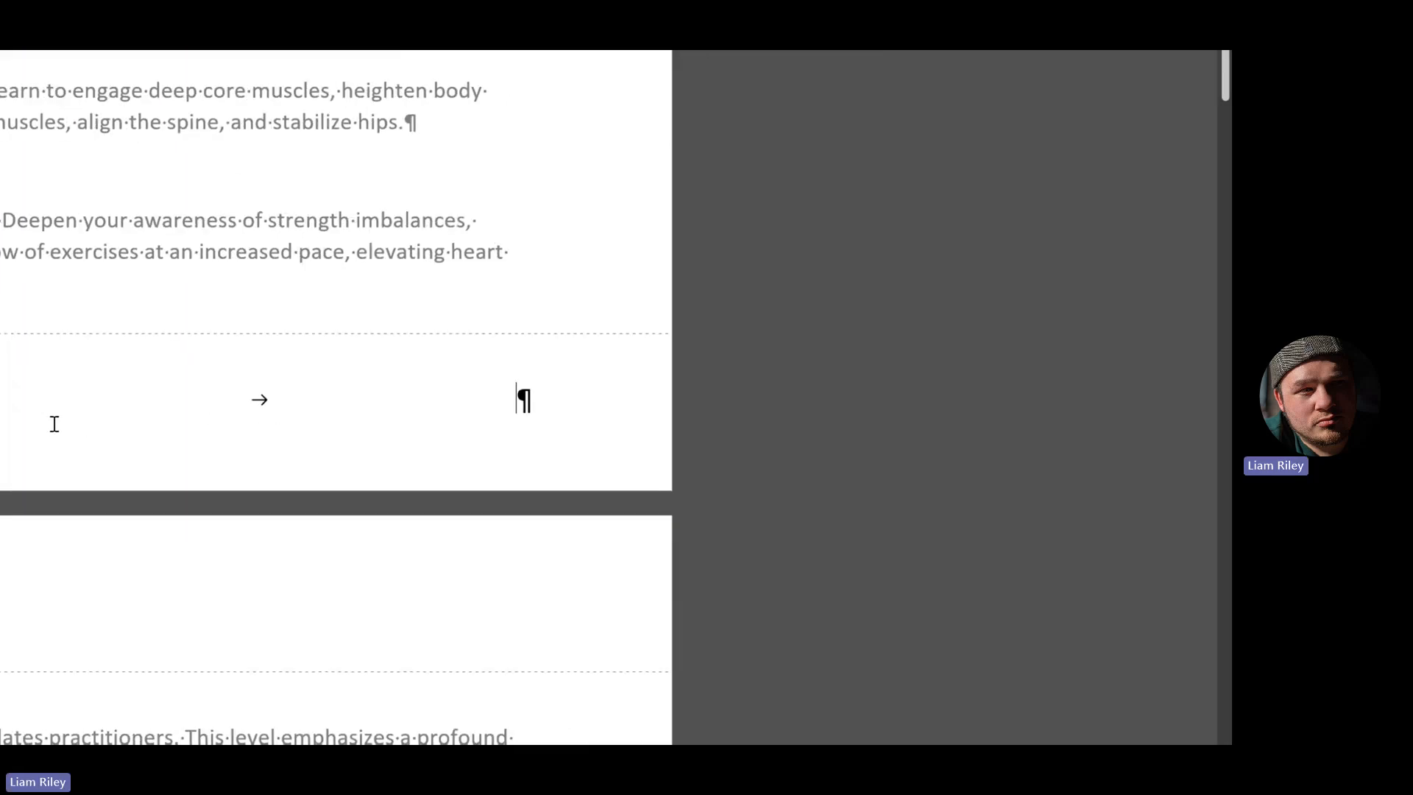
key("Tab")
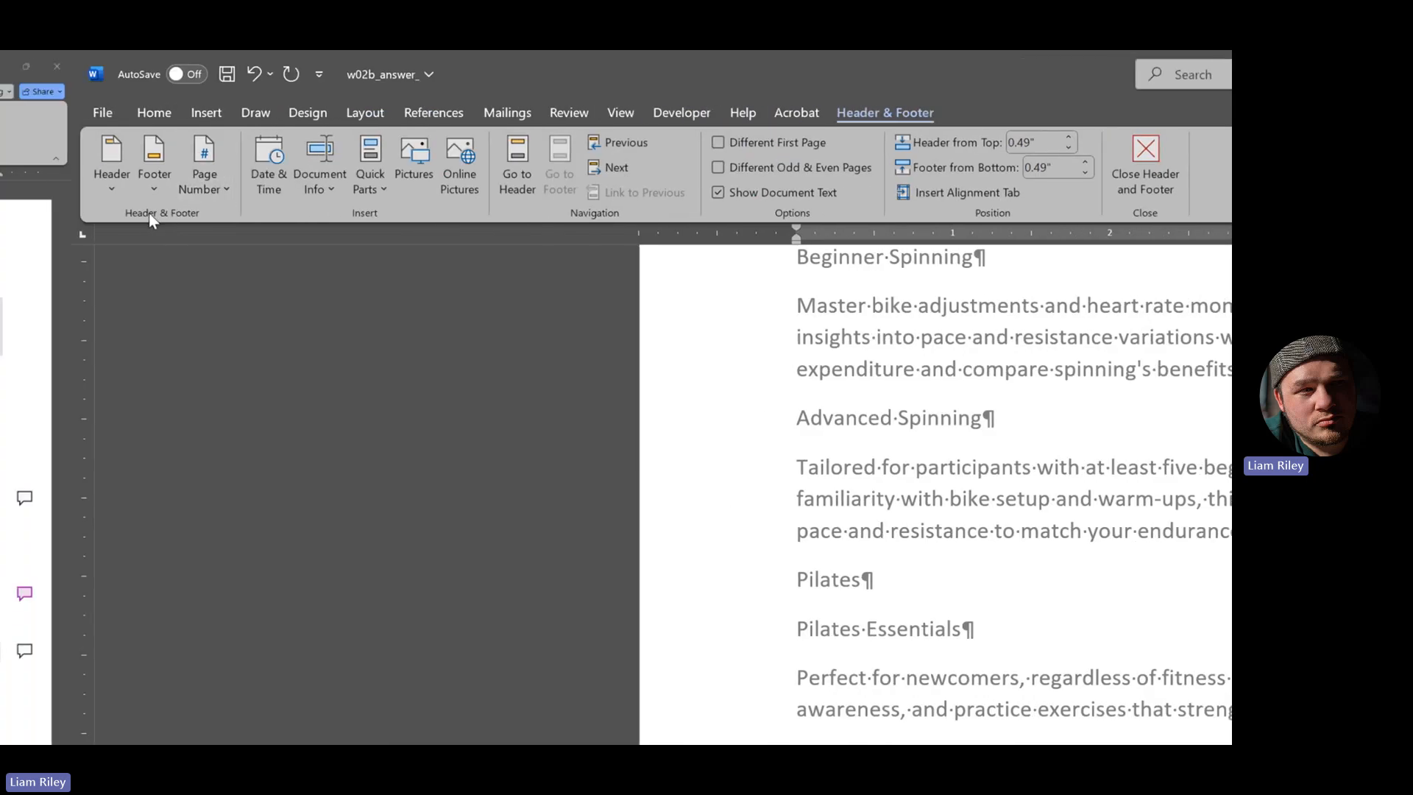
left_click(213, 184)
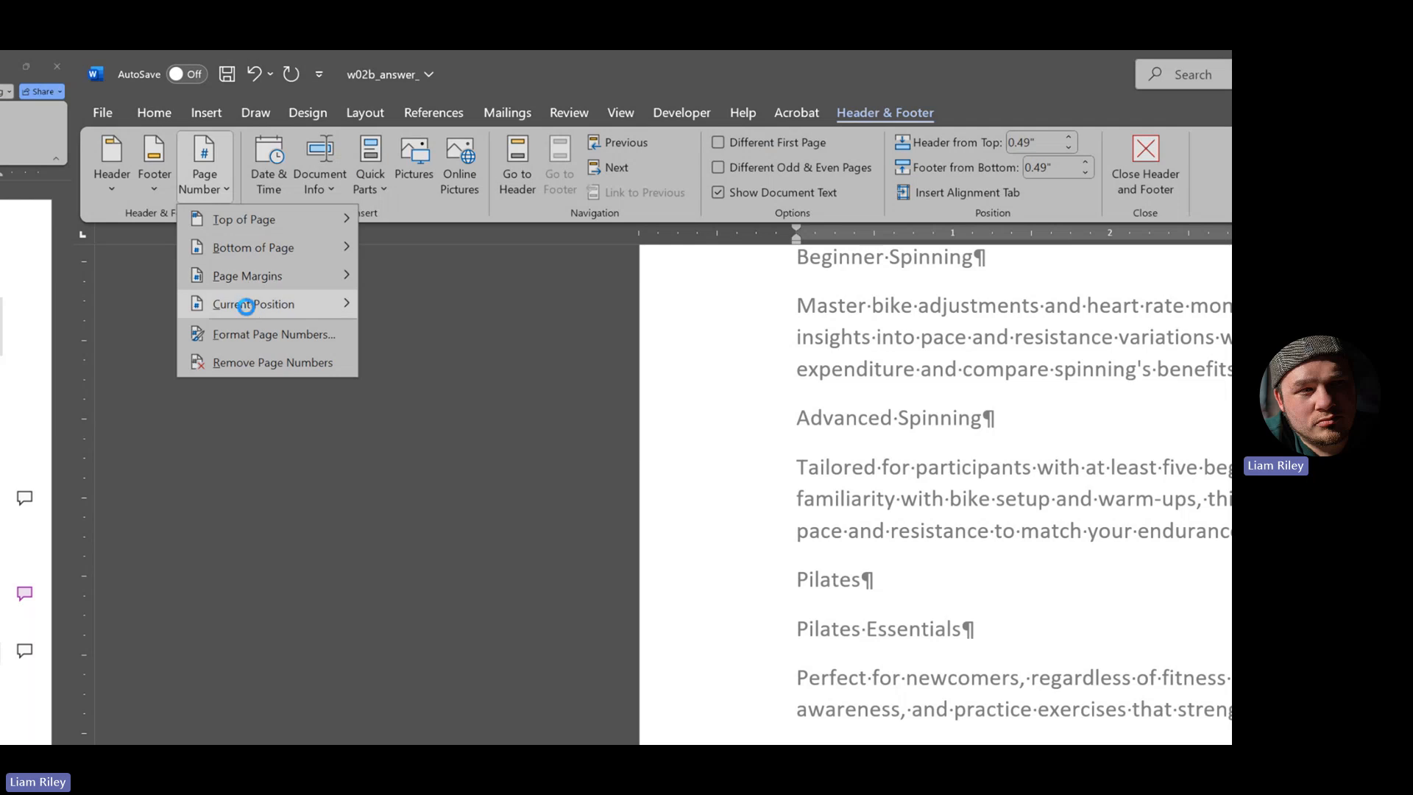
mouse_move(250, 303)
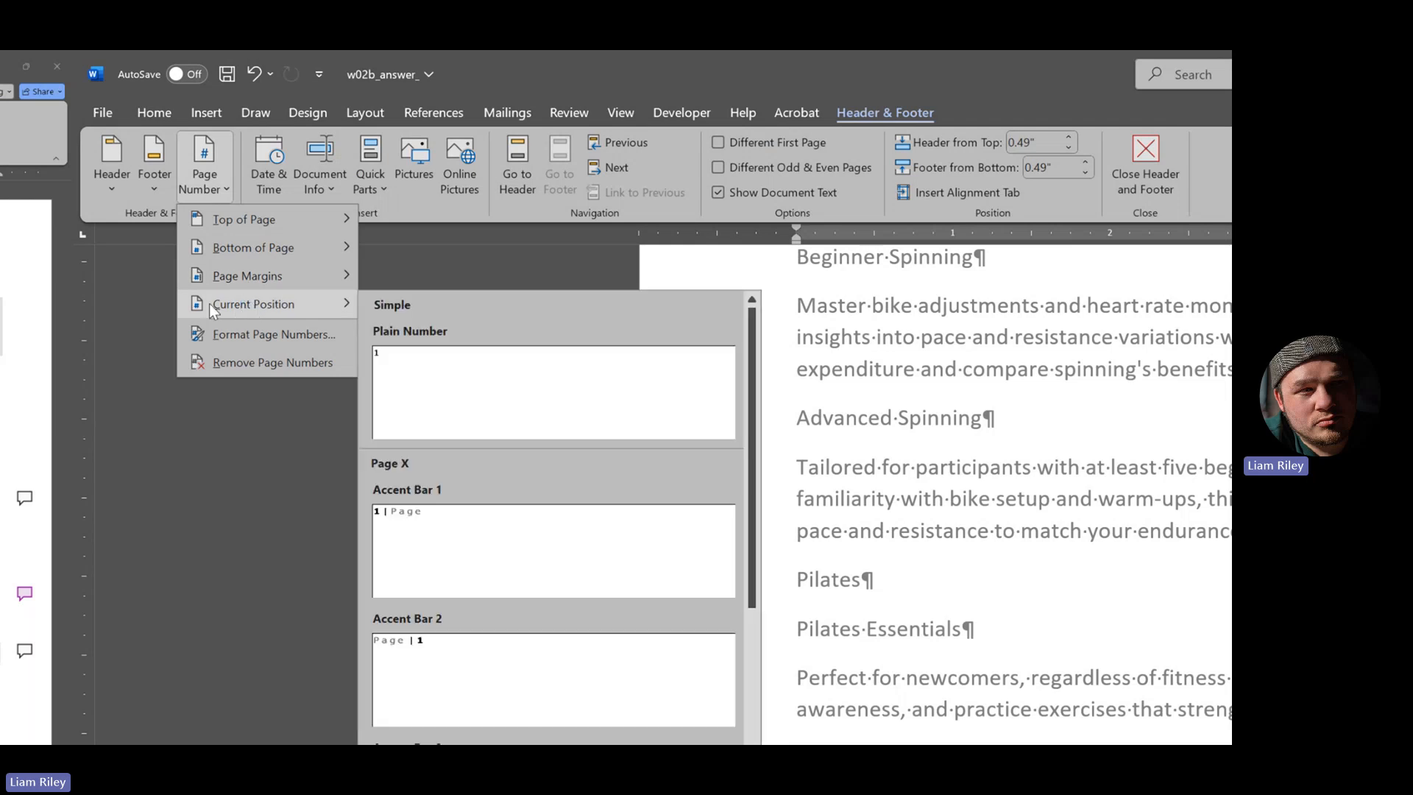
left_click(426, 394)
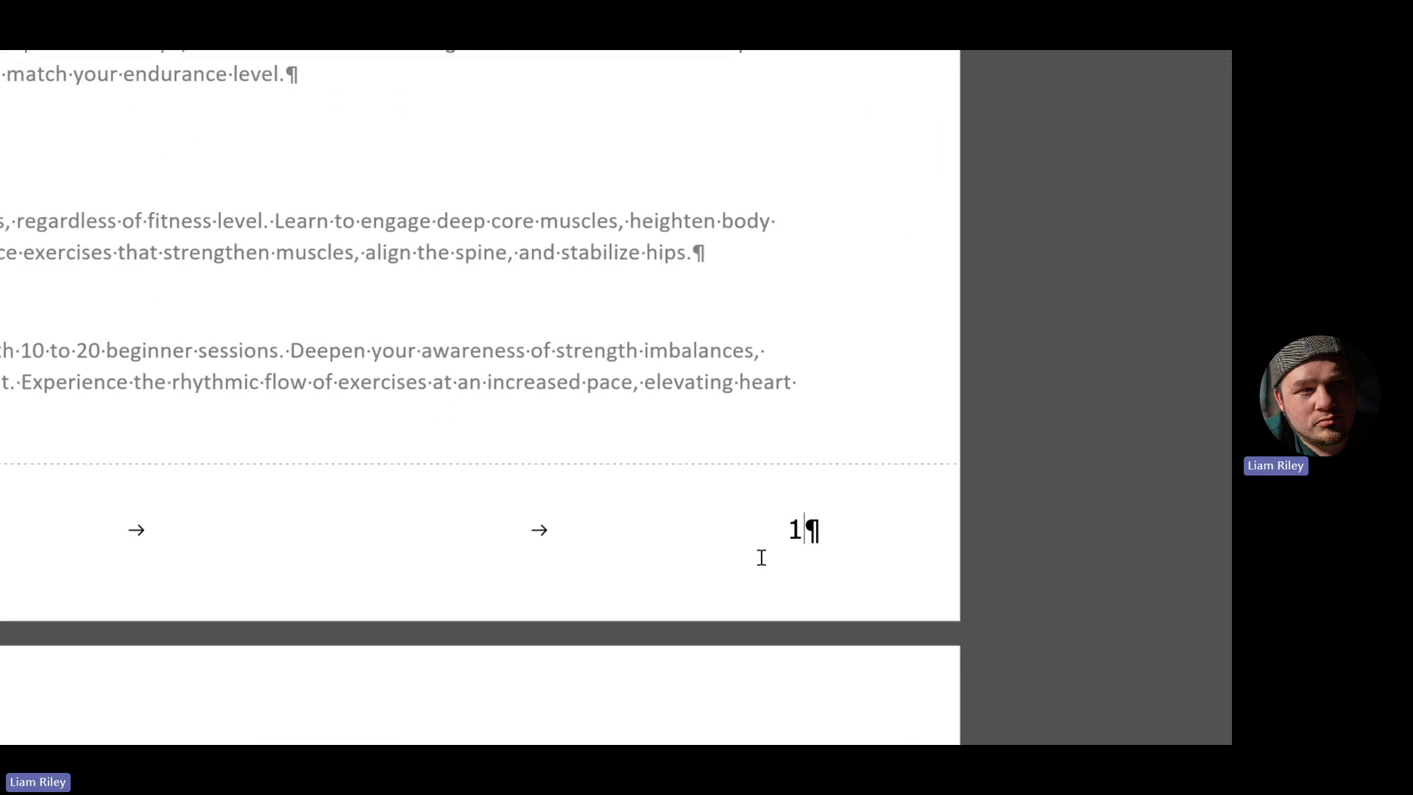
left_click(862, 118)
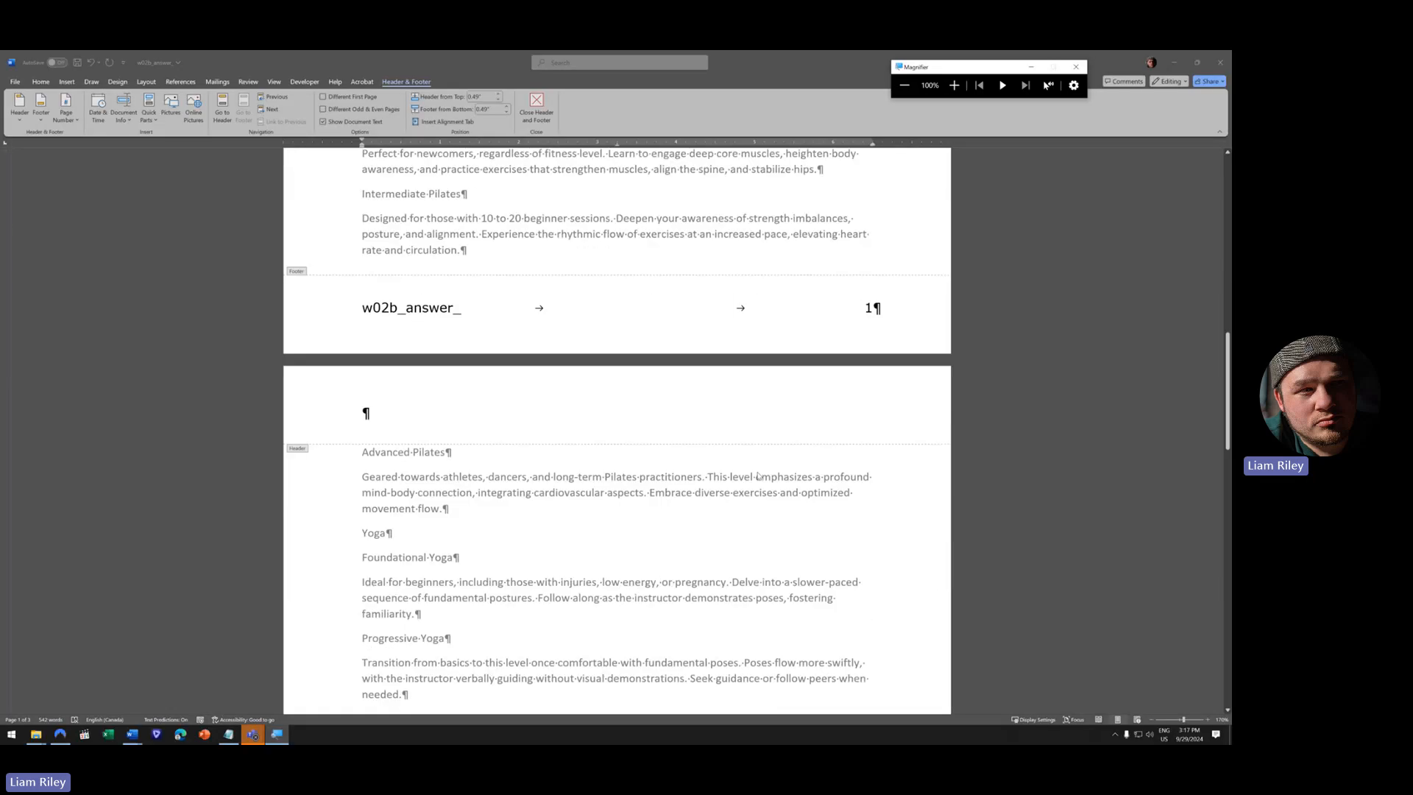
- Check the file name and page number in the footers of the remaining pages and leave footer editing
scroll(758, 477, "down", 15)
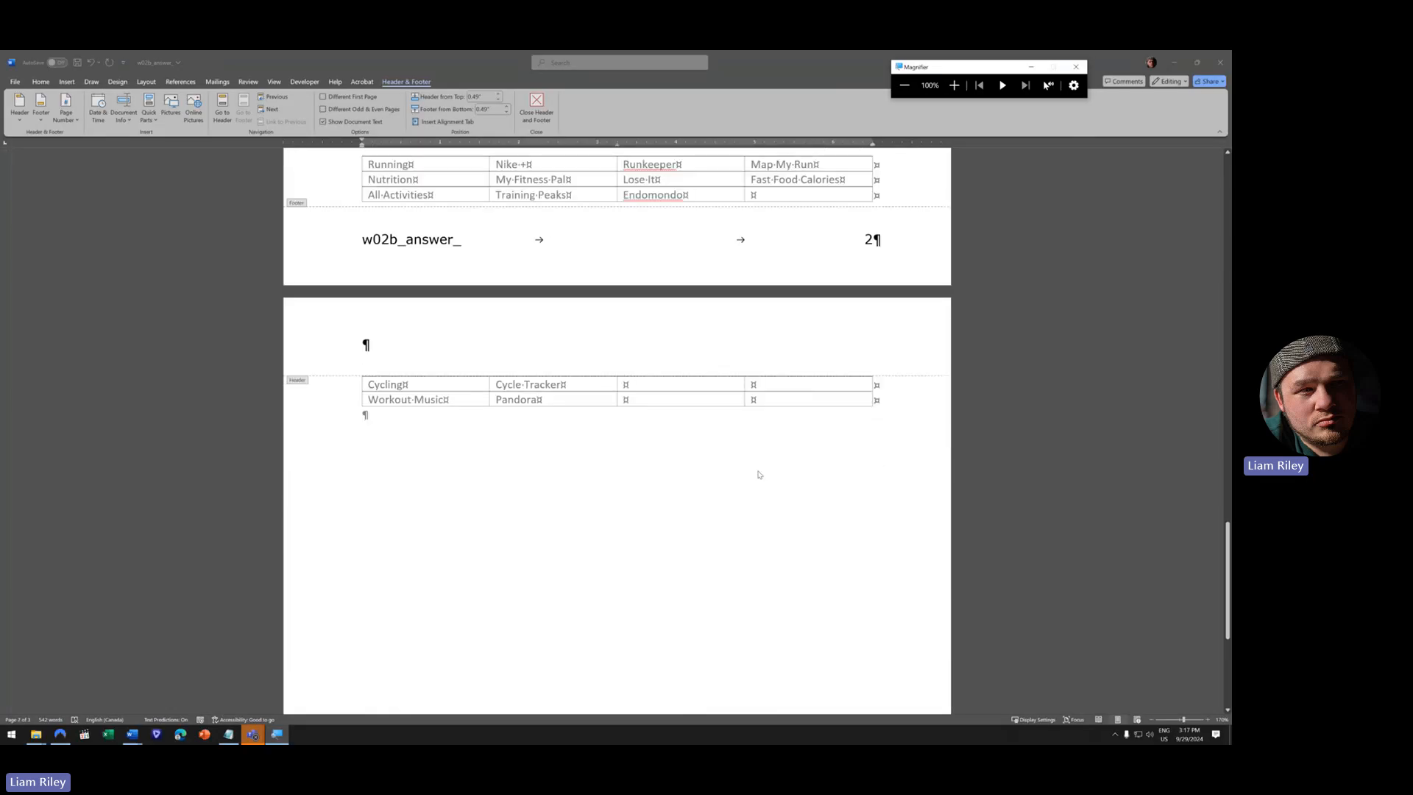
scroll(760, 475, "up", 5)
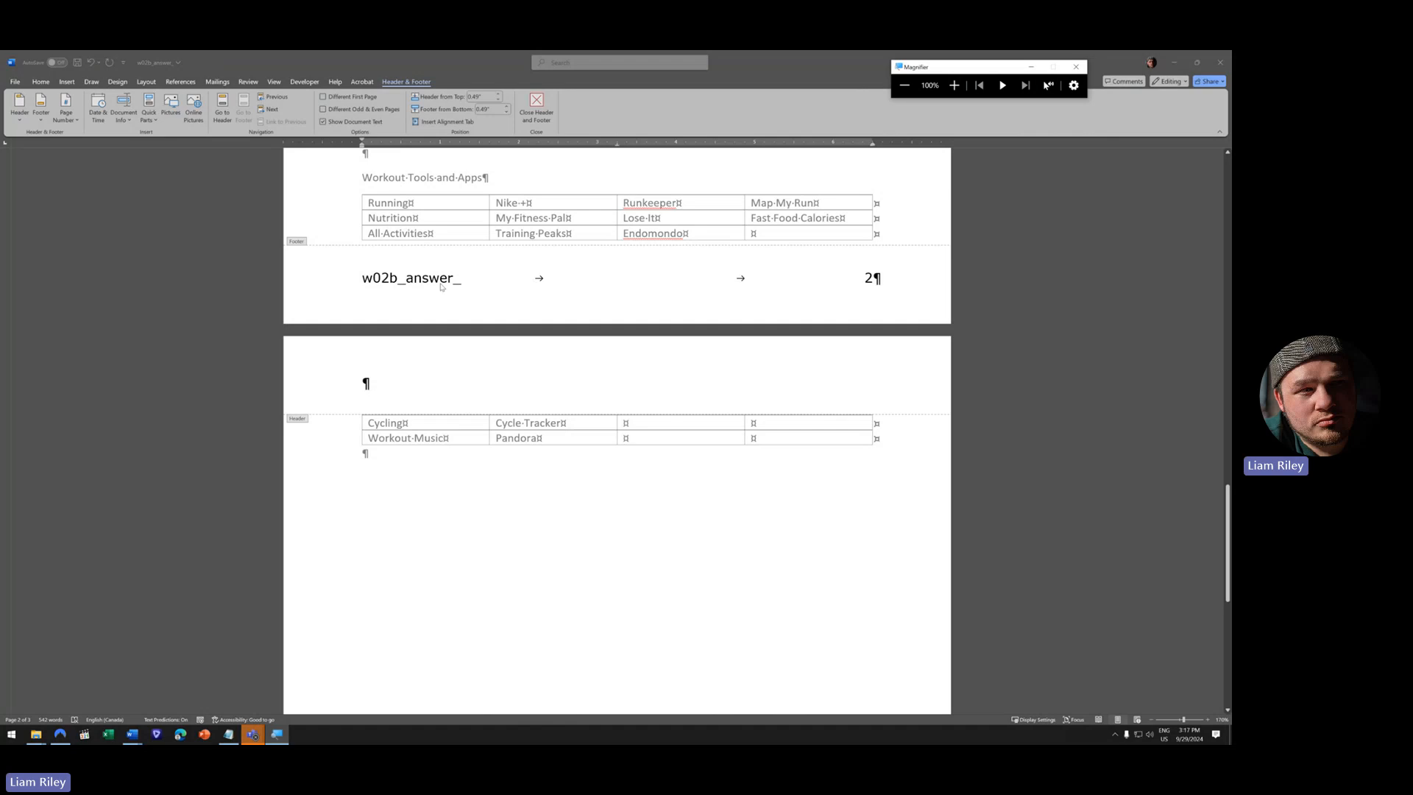
scroll(766, 496, "down", 10)
scroll(764, 496, "up", 9)
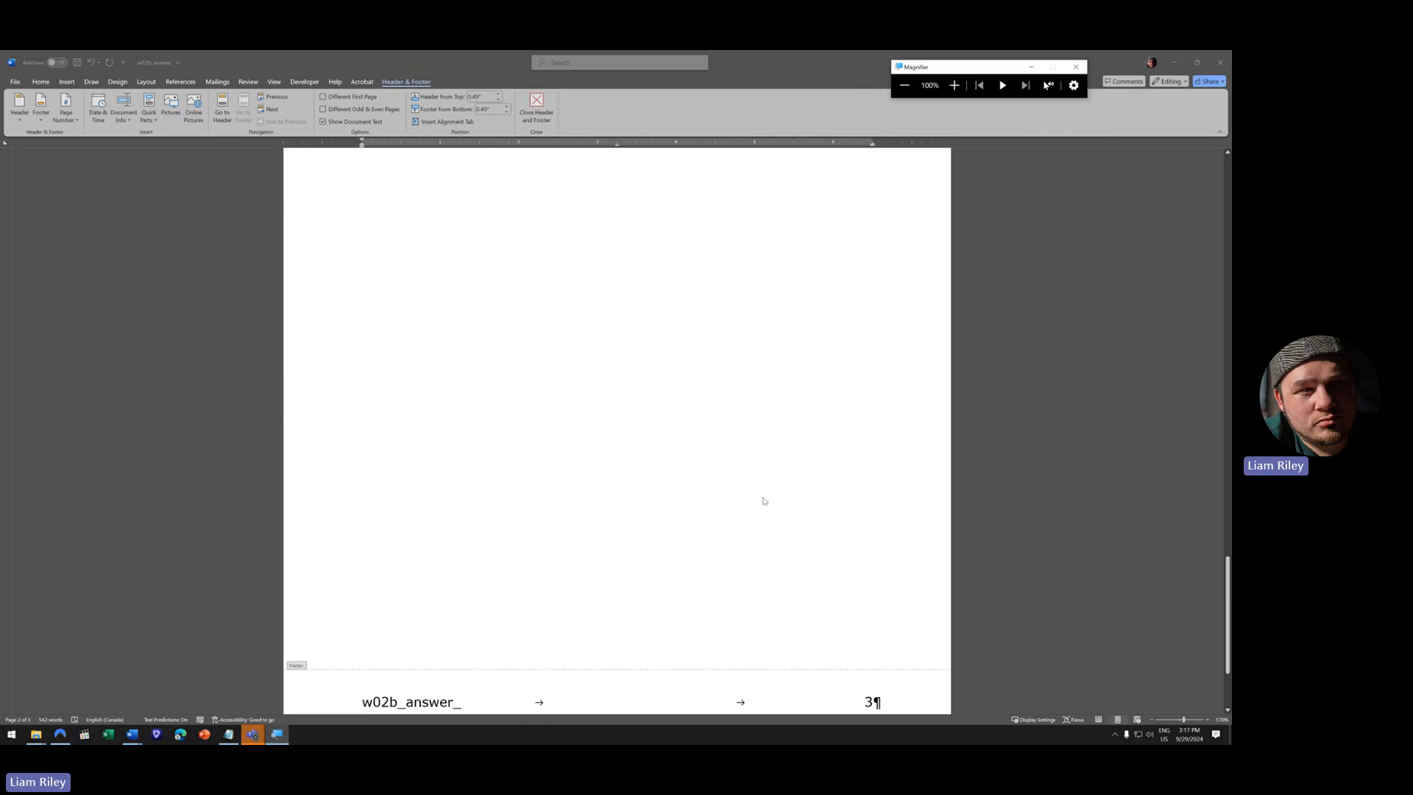
scroll(763, 499, "up", 15)
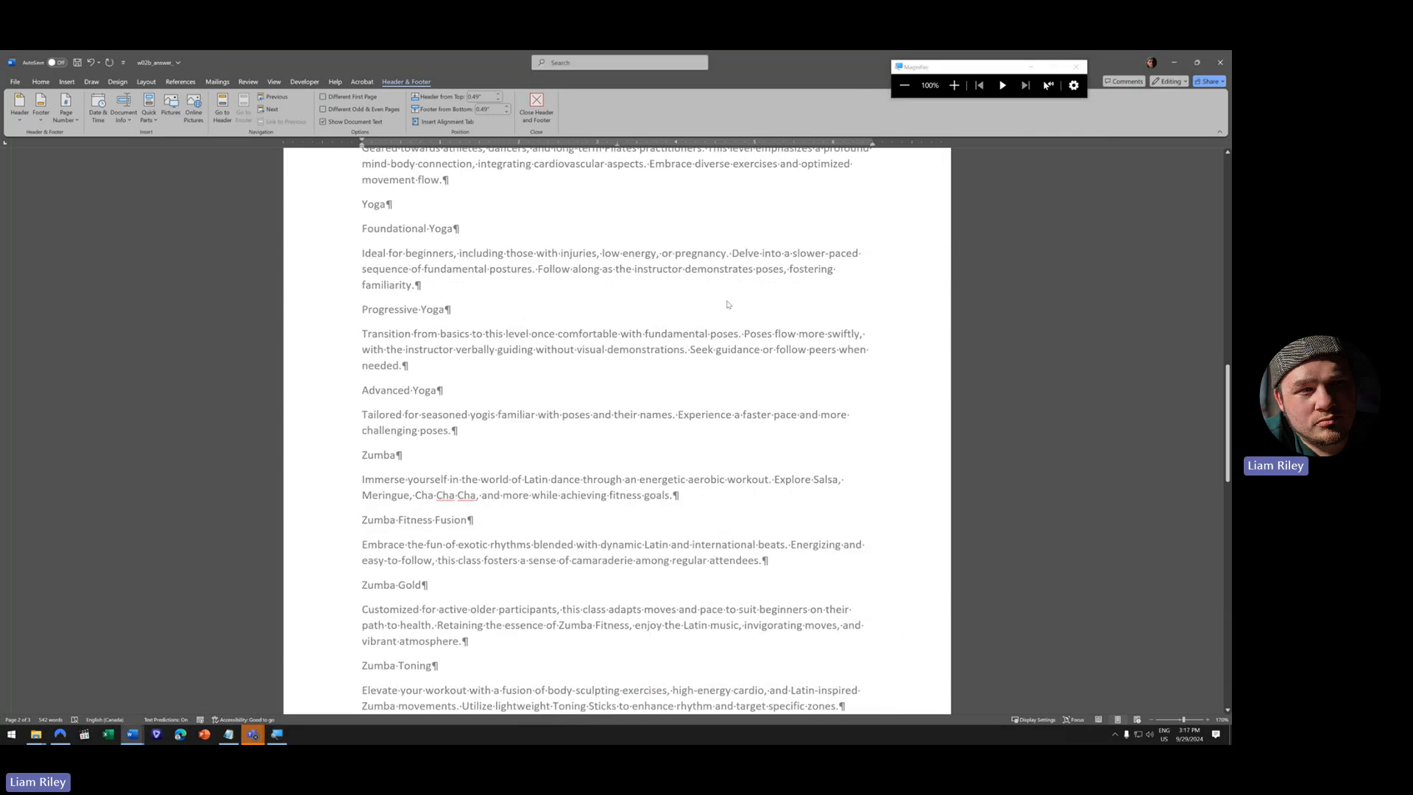
left_click(536, 109)
scroll(660, 334, "up", 15)
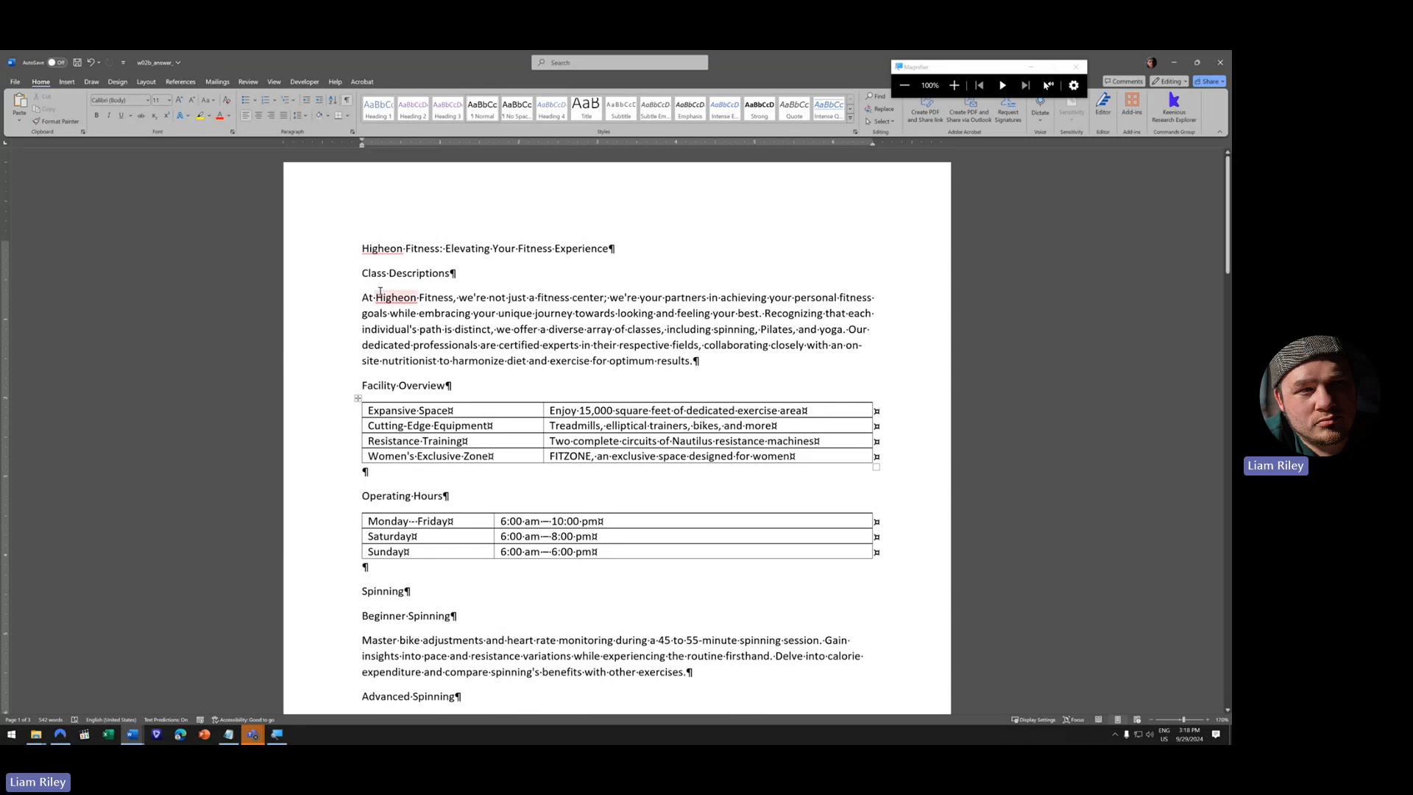
- View the theme colors currently offered for font color
triple_click(381, 248)
left_click(547, 362)
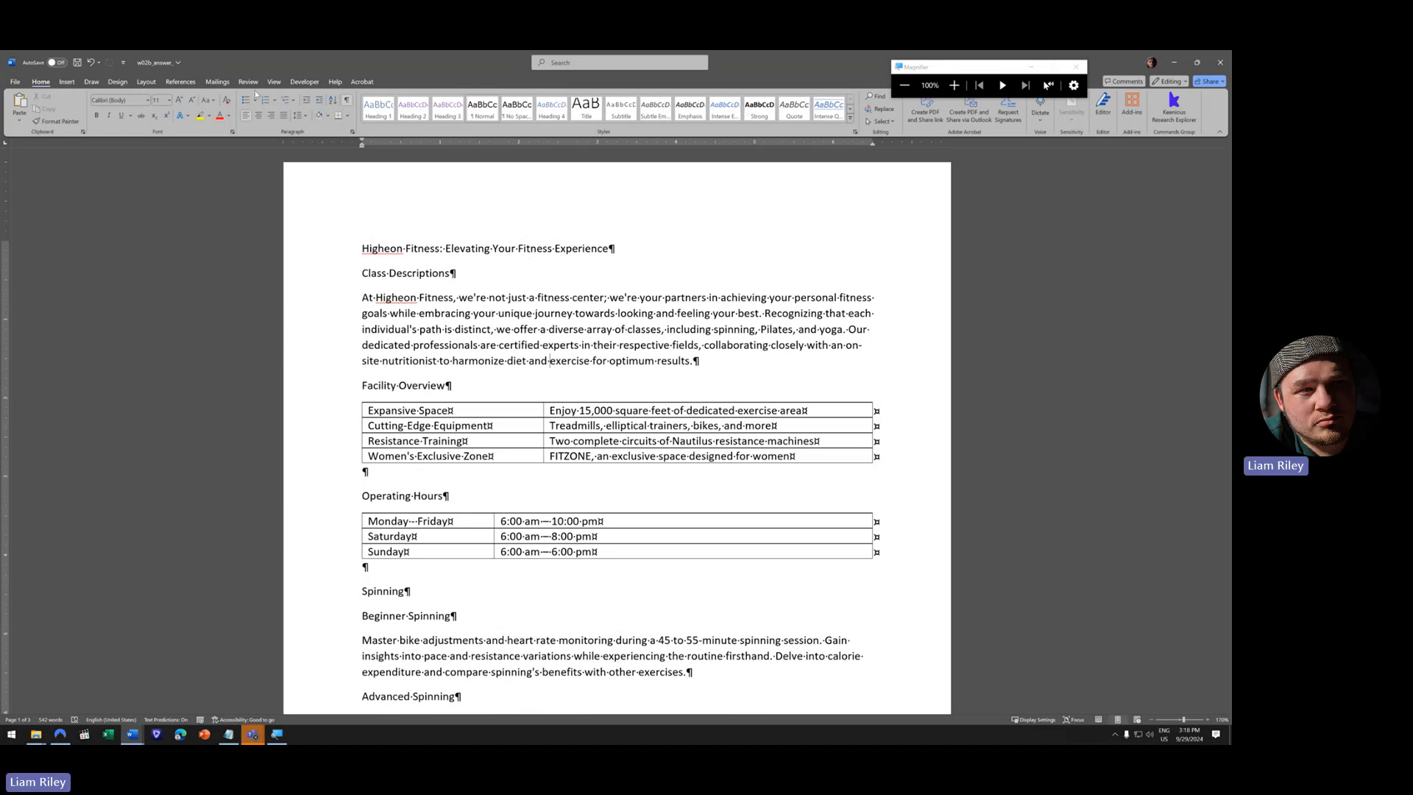
left_click(229, 116)
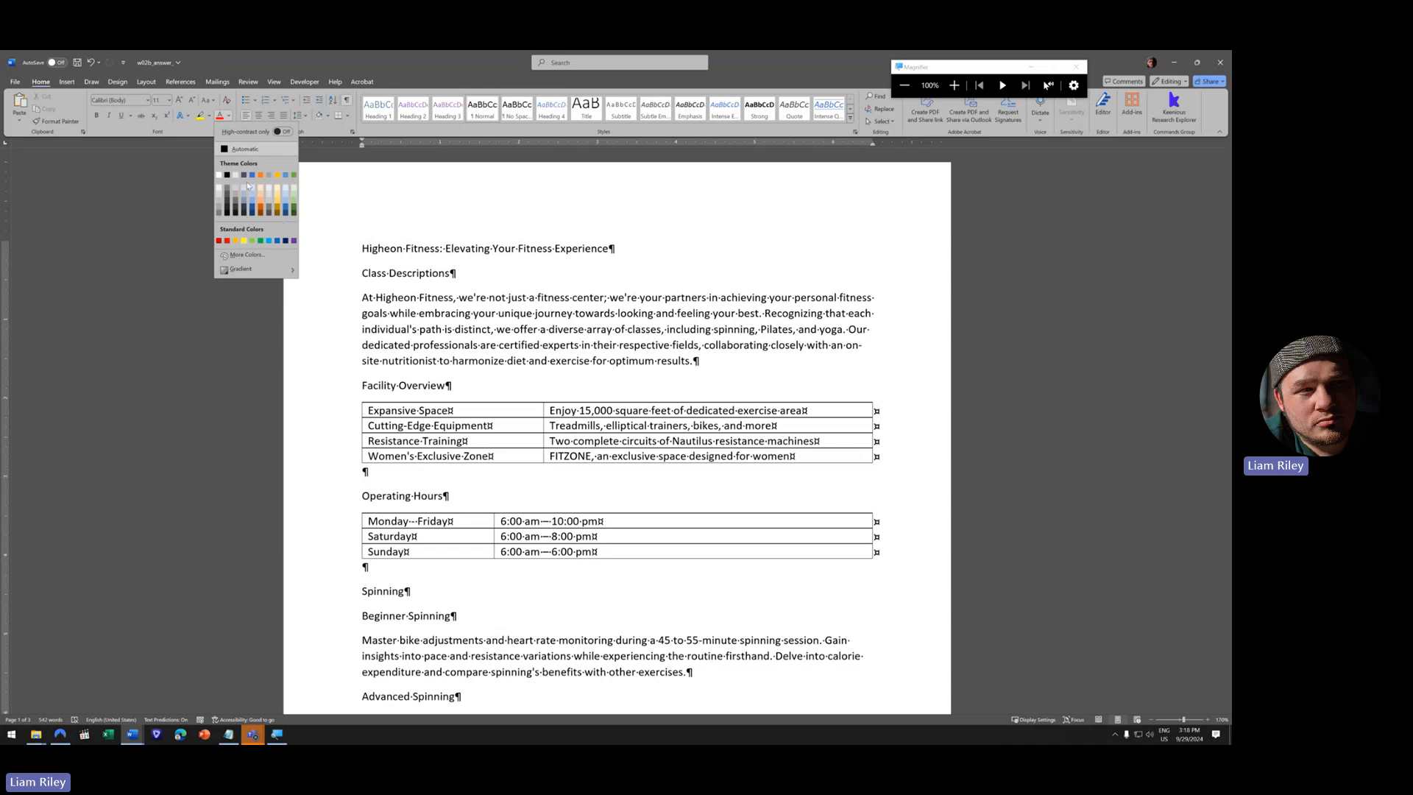
- Change the document's theme color set to Blue and check the resulting choices for font color
left_click(117, 81)
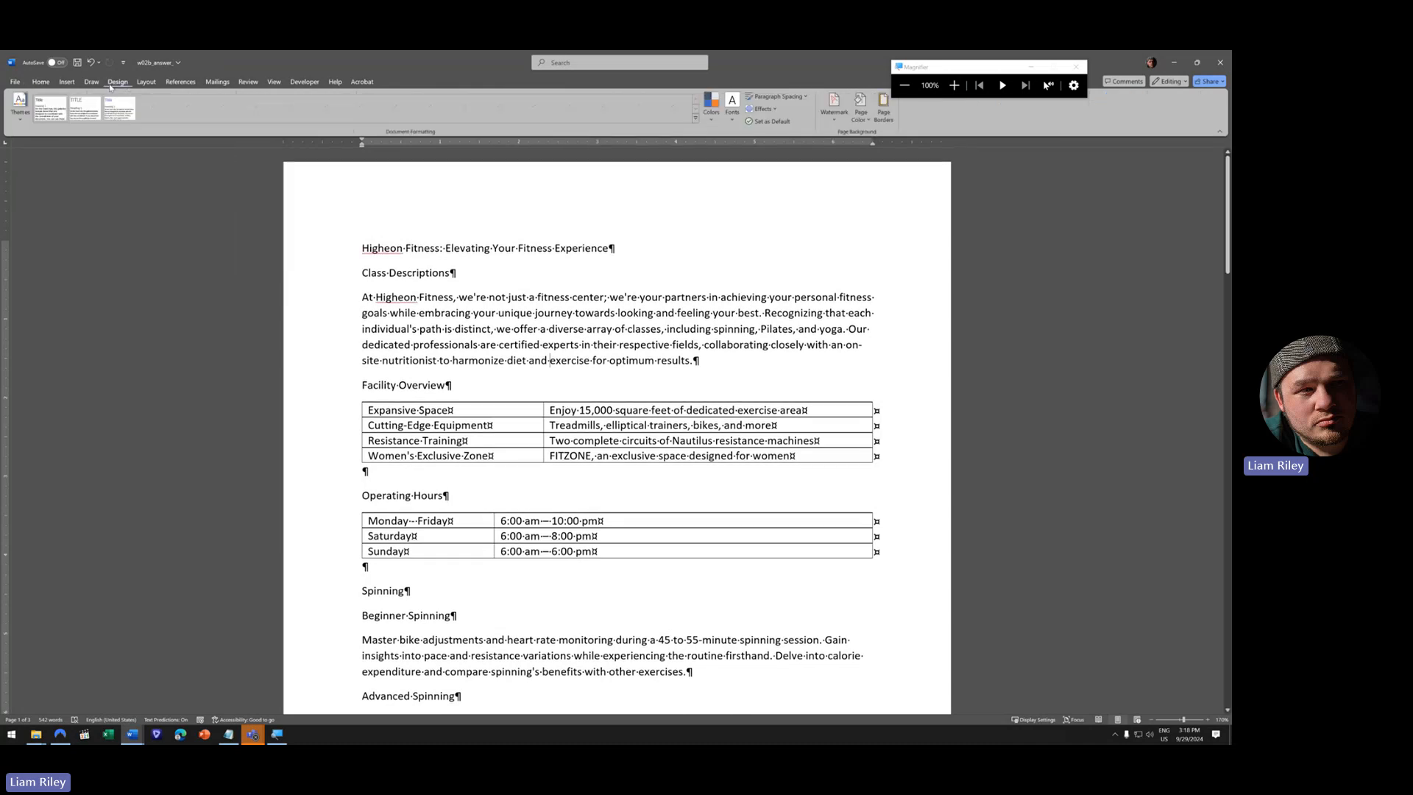
left_click(711, 120)
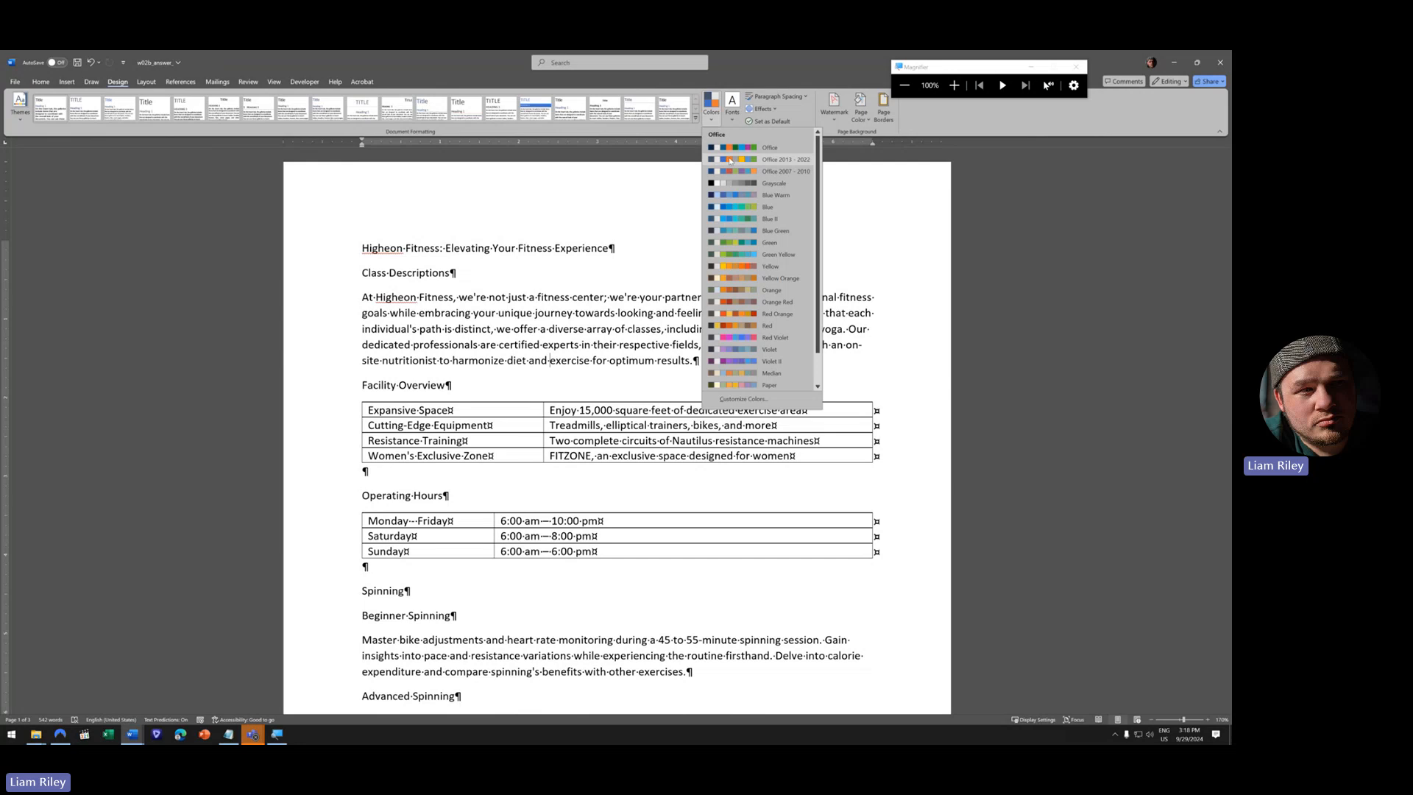
left_click(953, 85)
left_click(954, 85)
left_click(326, 177)
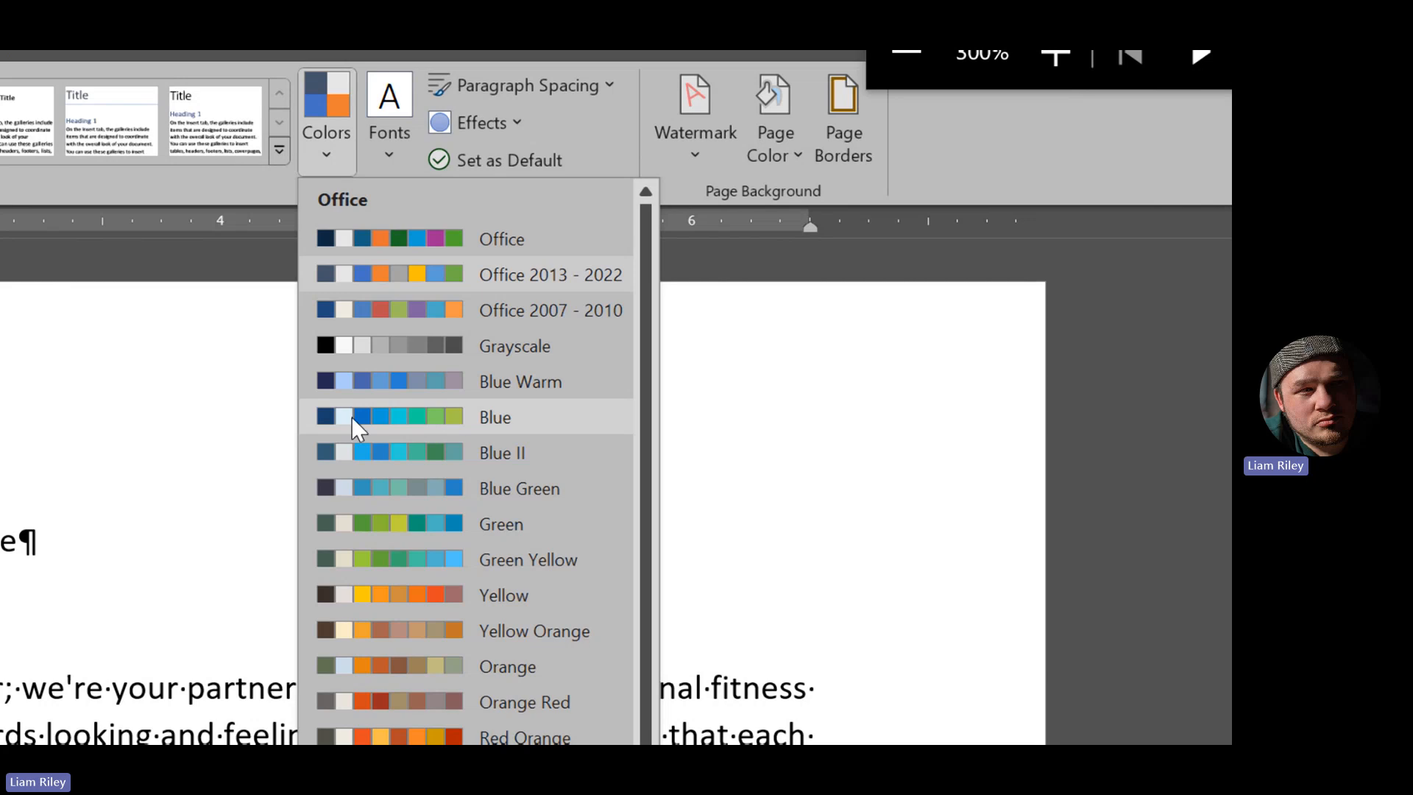
left_click(393, 418)
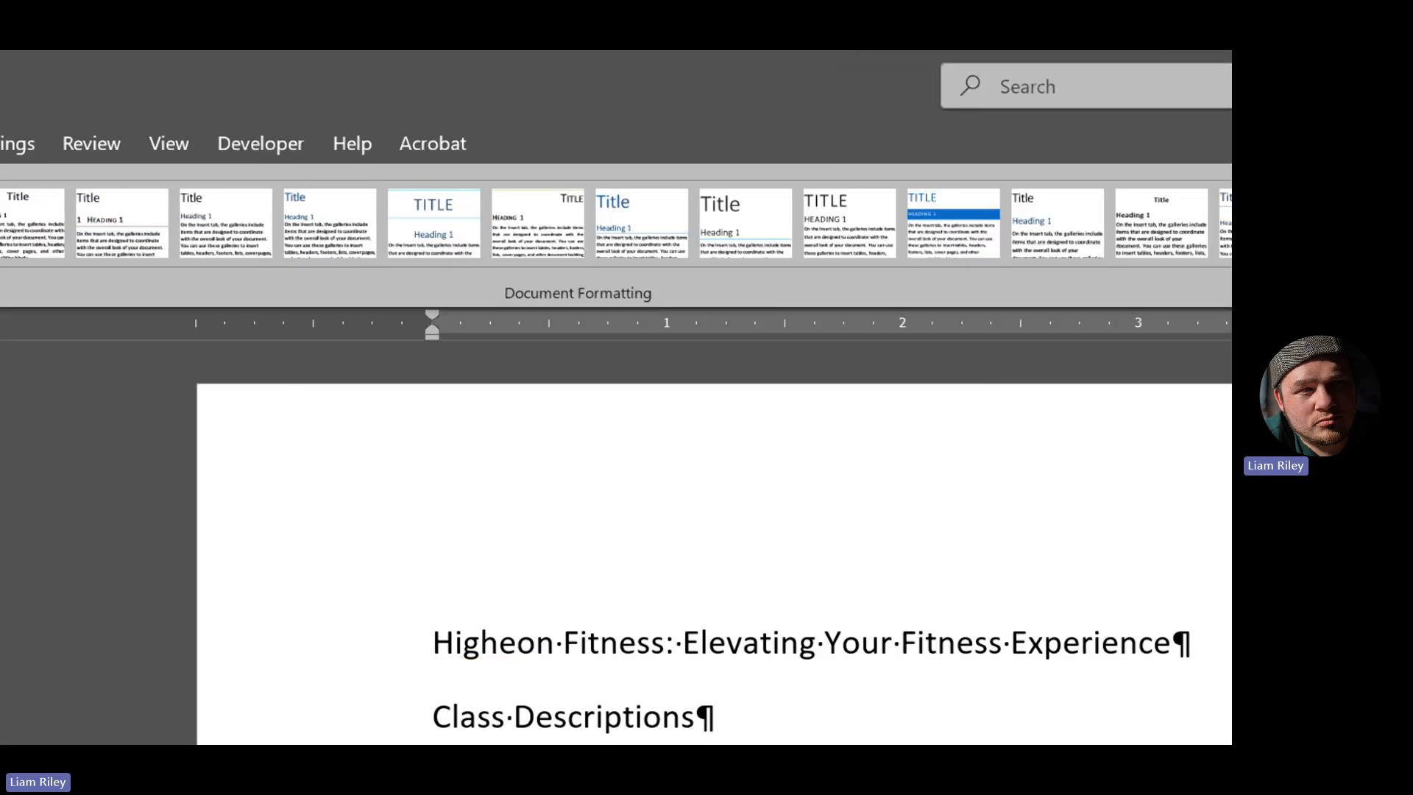
left_click(1103, 154)
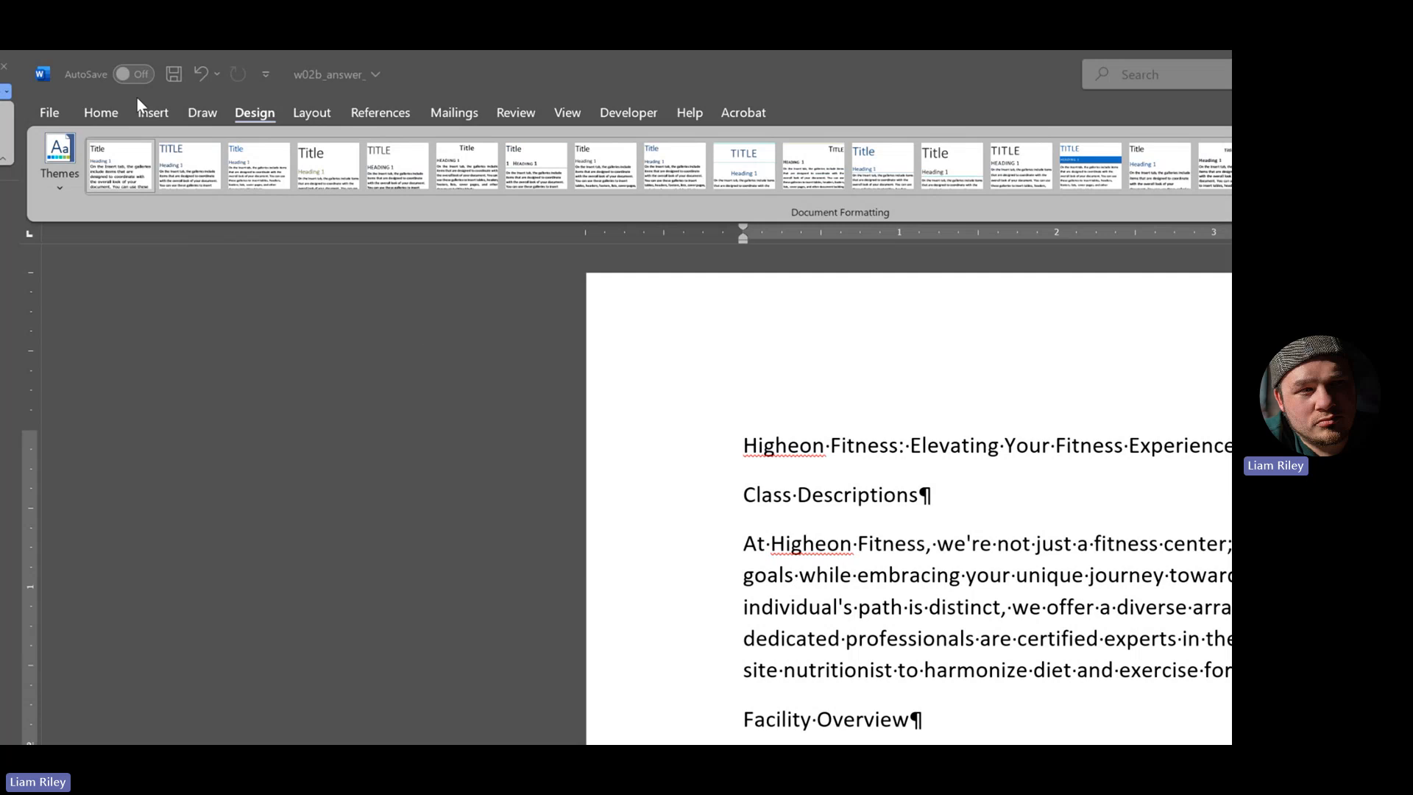
left_click(101, 112)
left_click(477, 179)
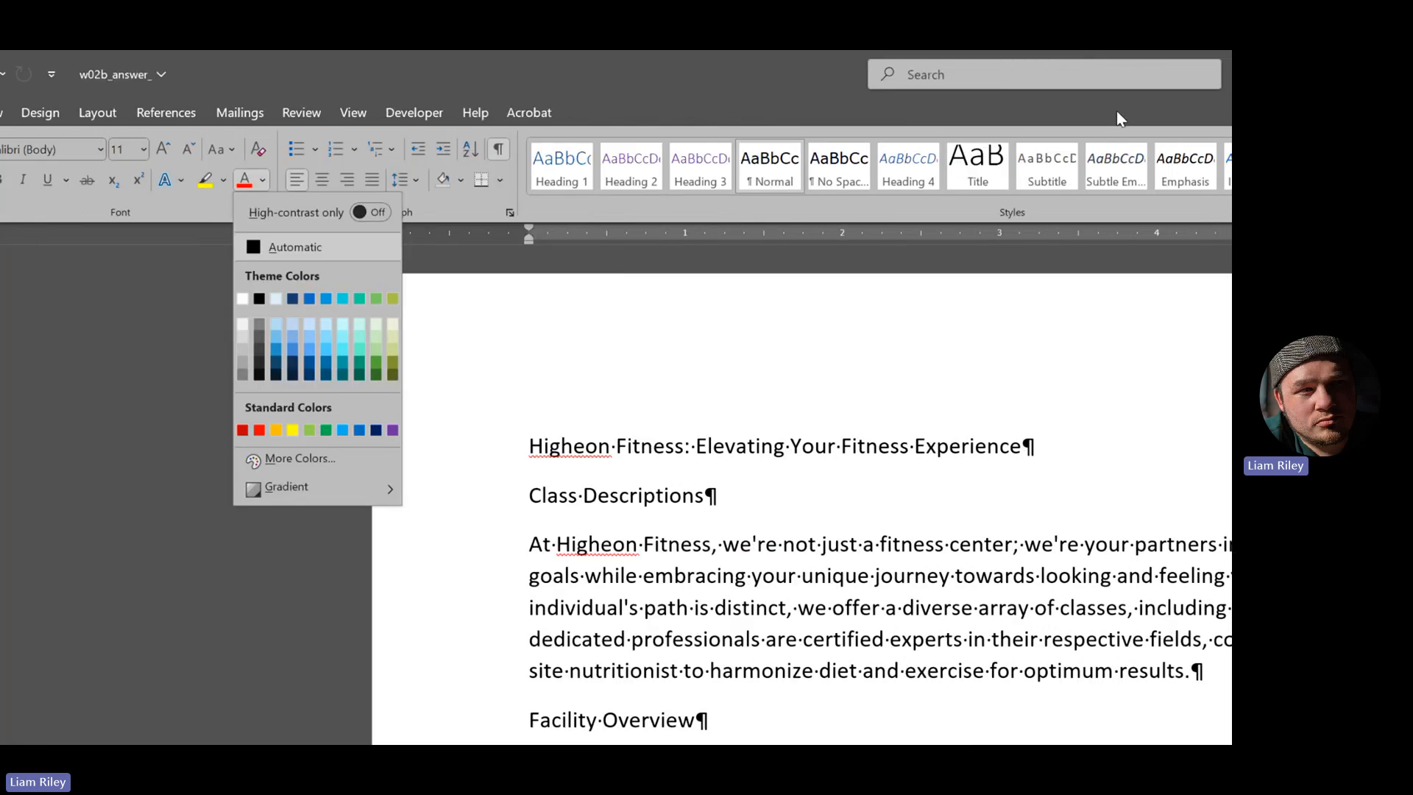
left_click(896, 120)
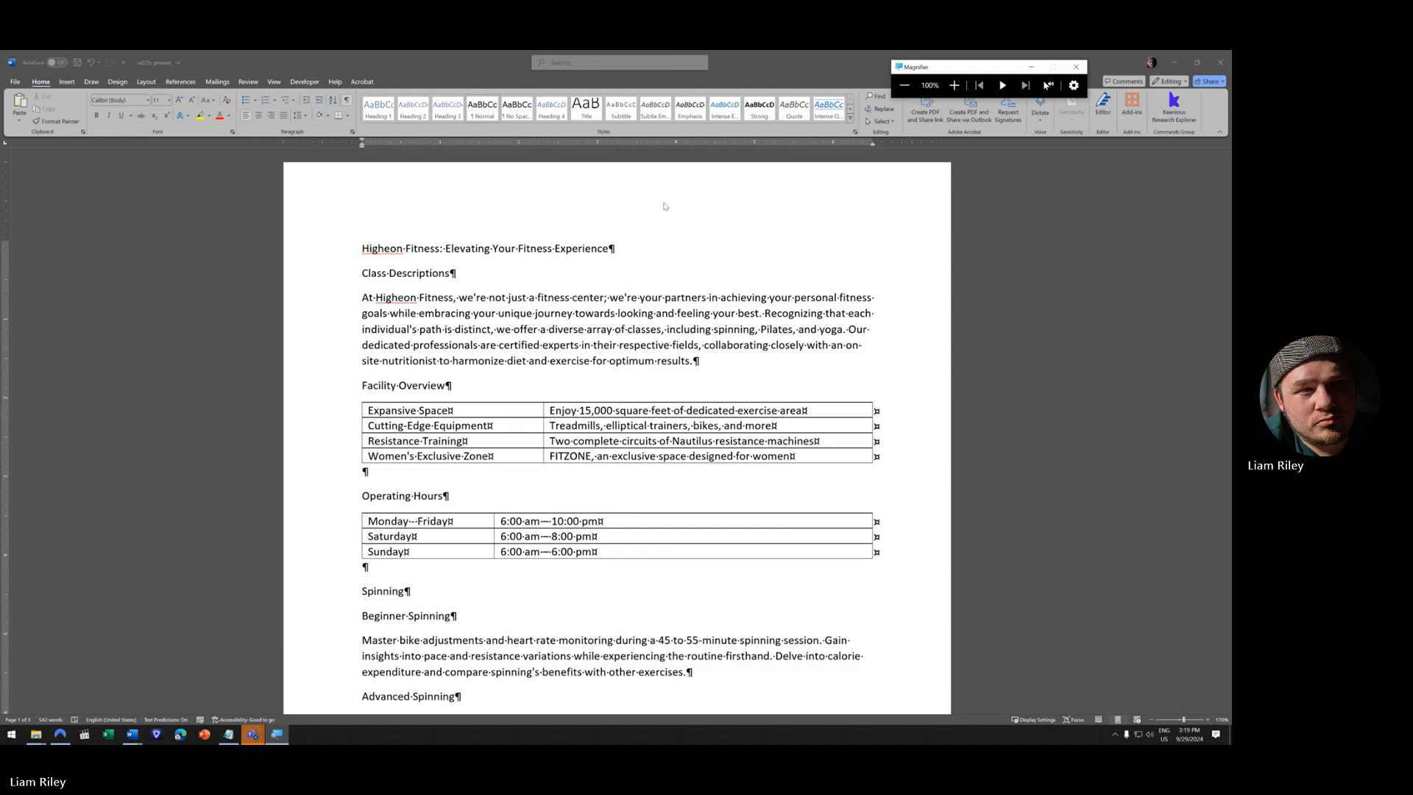
- Set the font size of the title line "Higheon Fitness: Elevating Your Fitness Experience" to 22
left_click(340, 250)
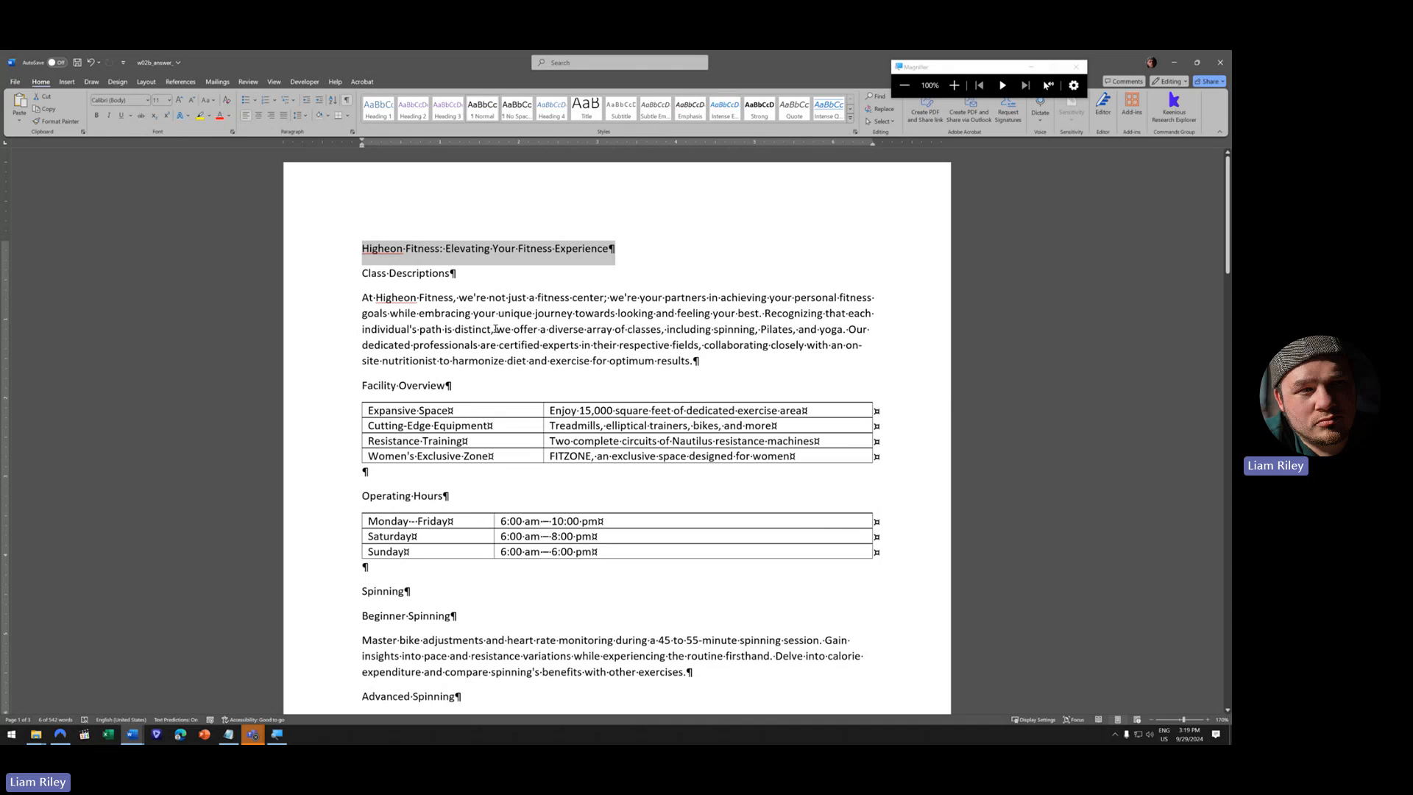
left_click(169, 100)
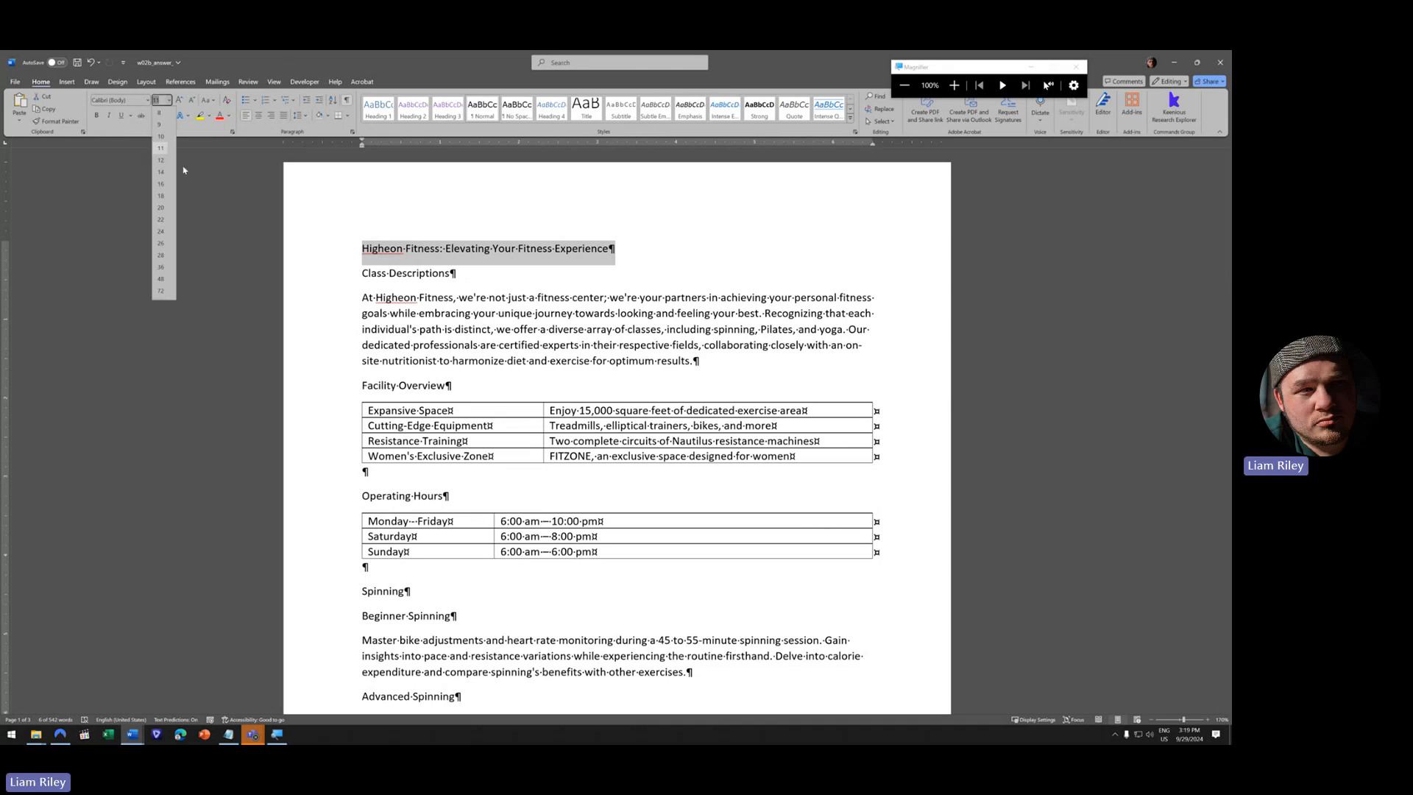
left_click(156, 220)
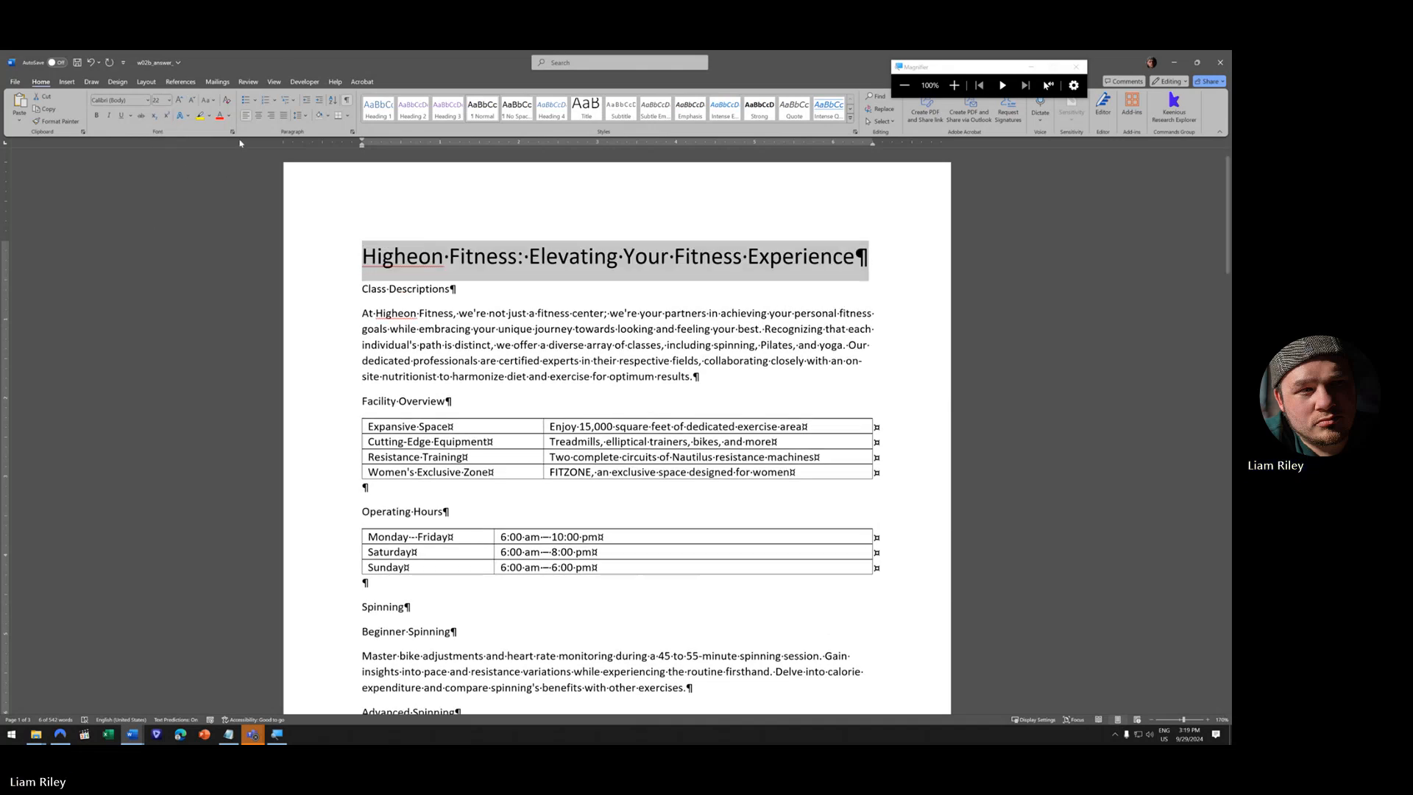
- Center the title line, make it bold and color it Turquoise, Accent 2, Darker 25%
left_click(259, 116)
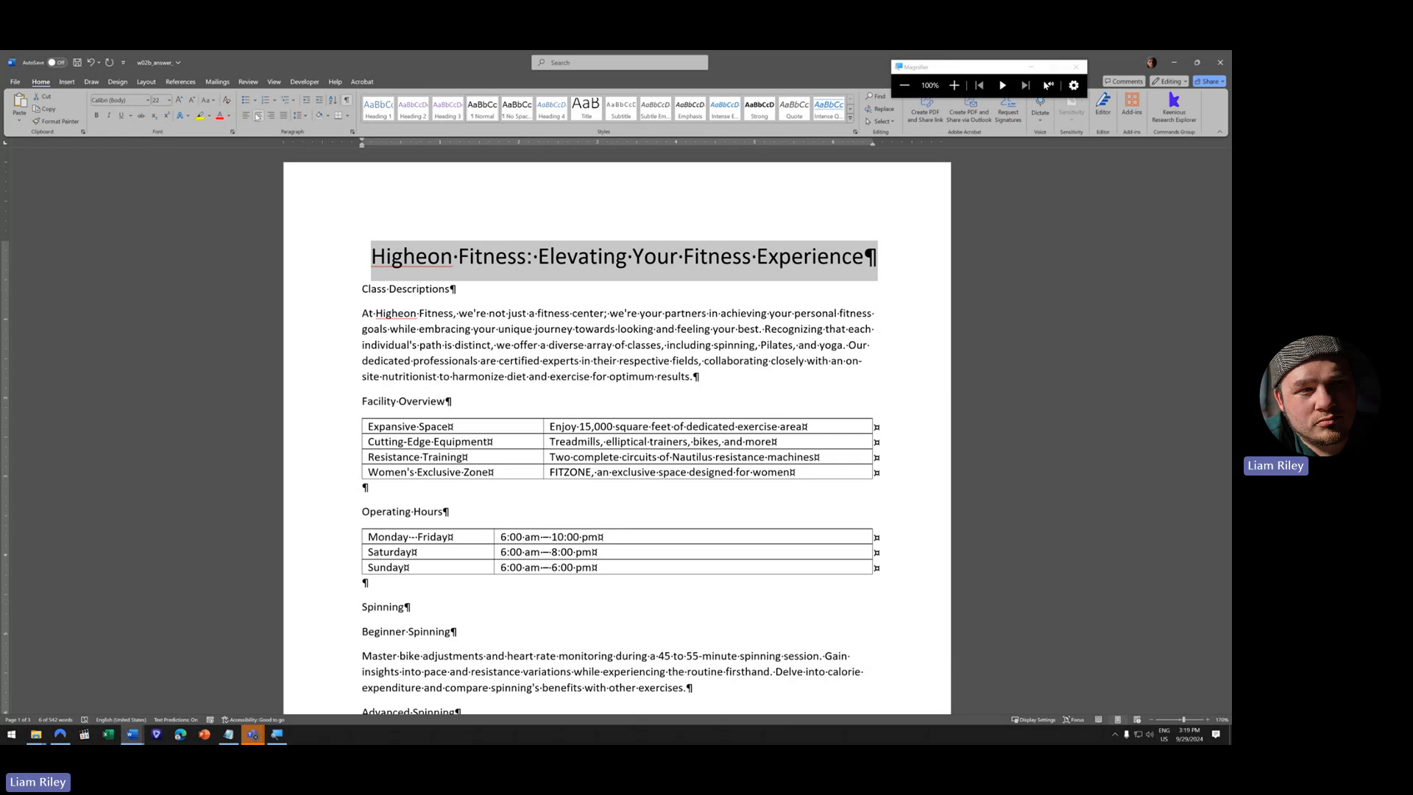
left_click(97, 115)
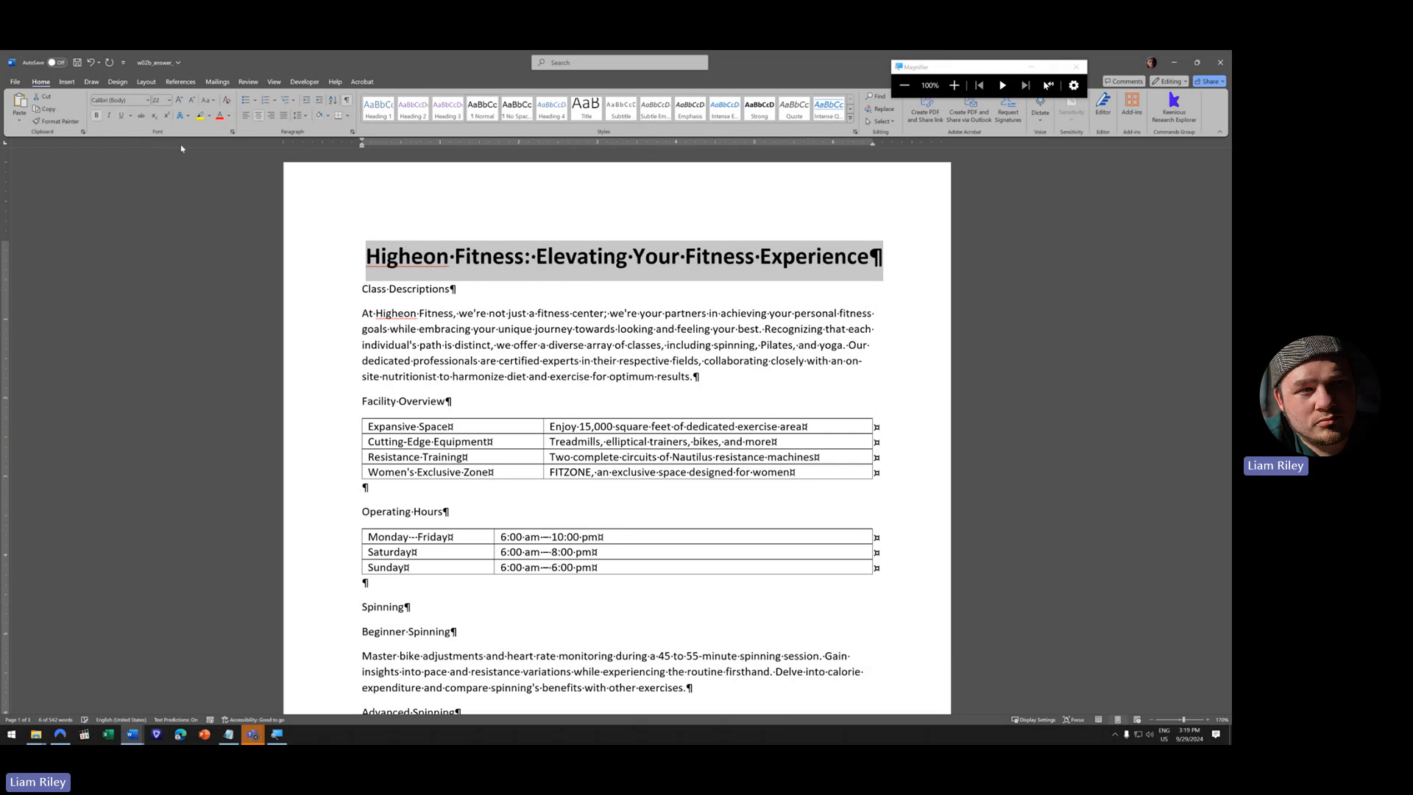
left_click(229, 116)
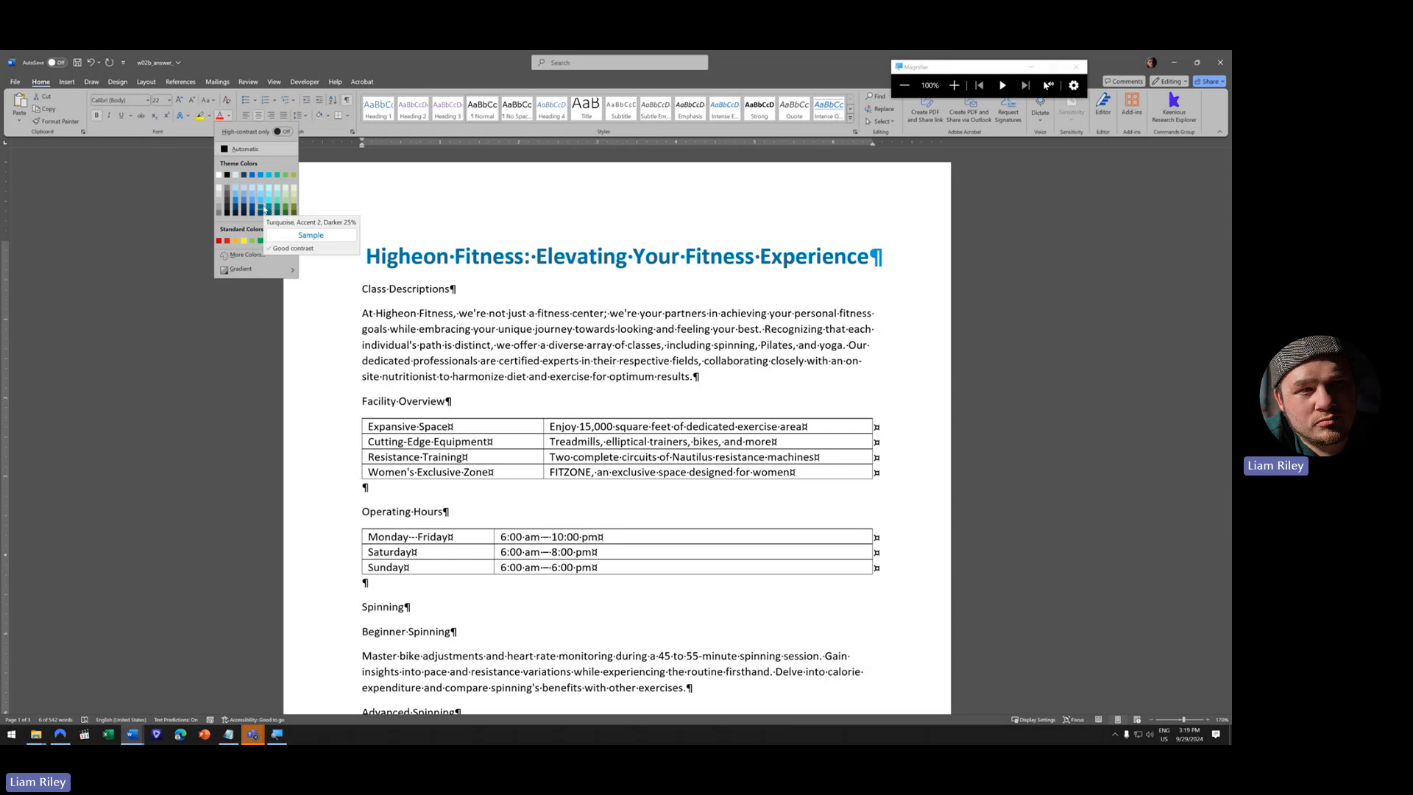
left_click(260, 210)
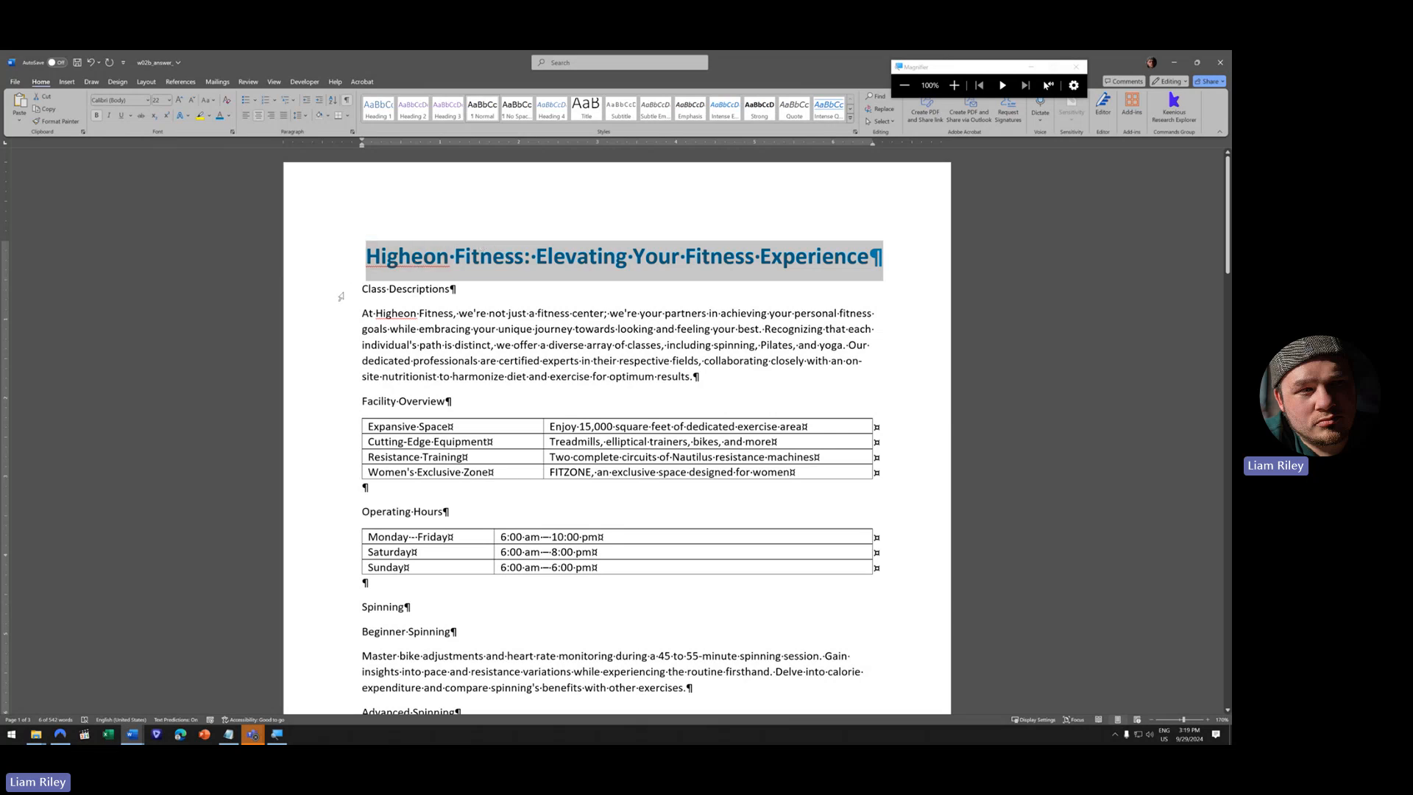
- Try the title one size step larger, at 23 and at 22.5, and return its font size to 22
scroll(252, 322, "up", 15)
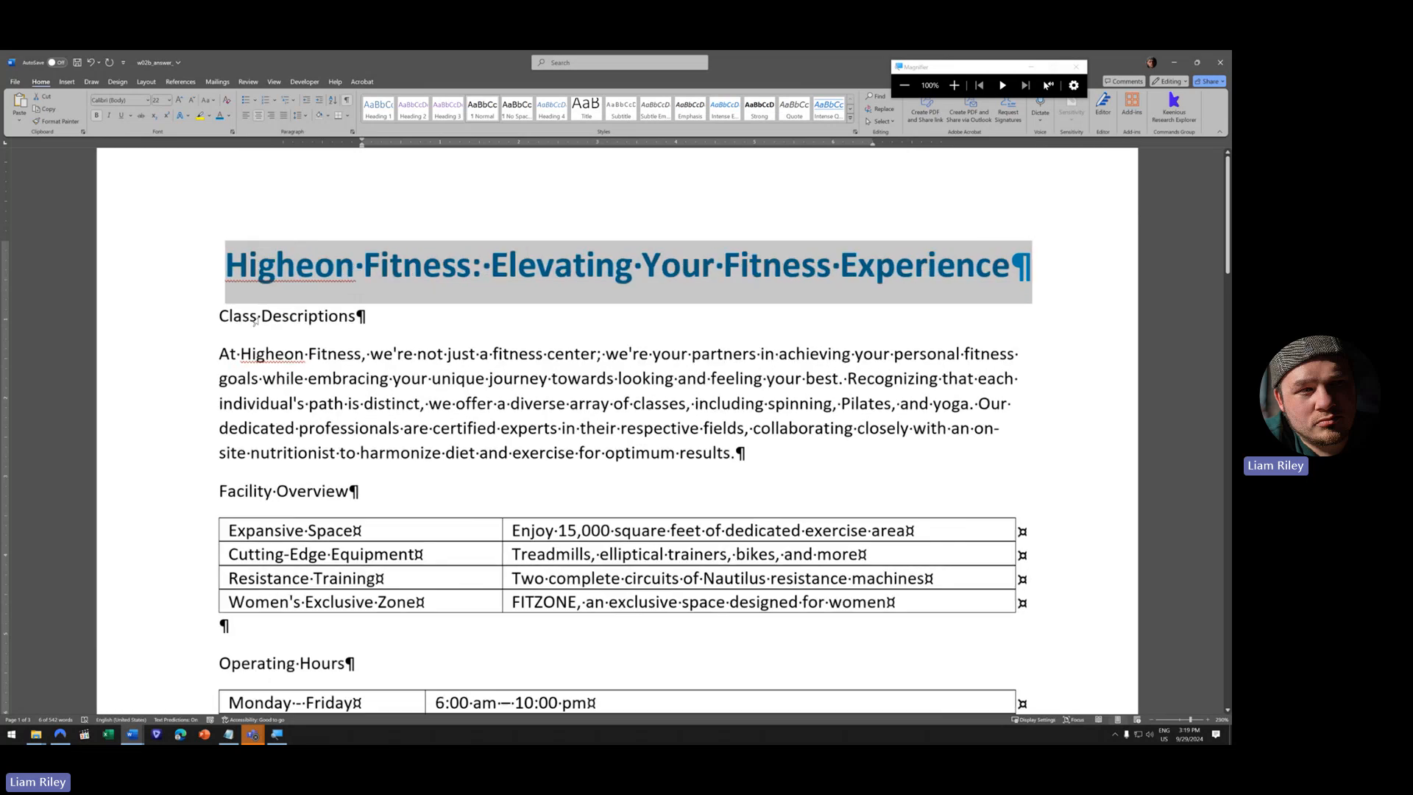
scroll(253, 321, "up", 2)
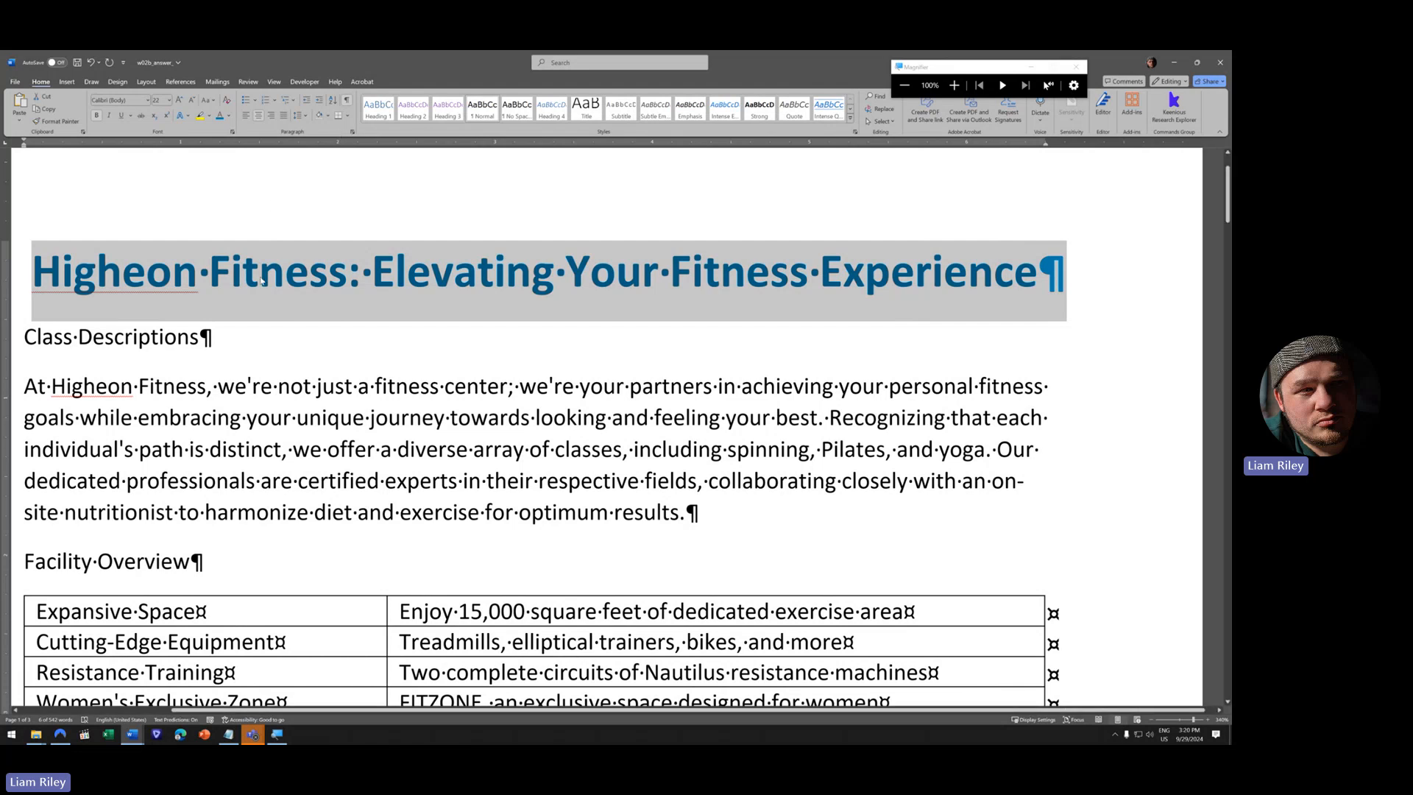
left_click(179, 100)
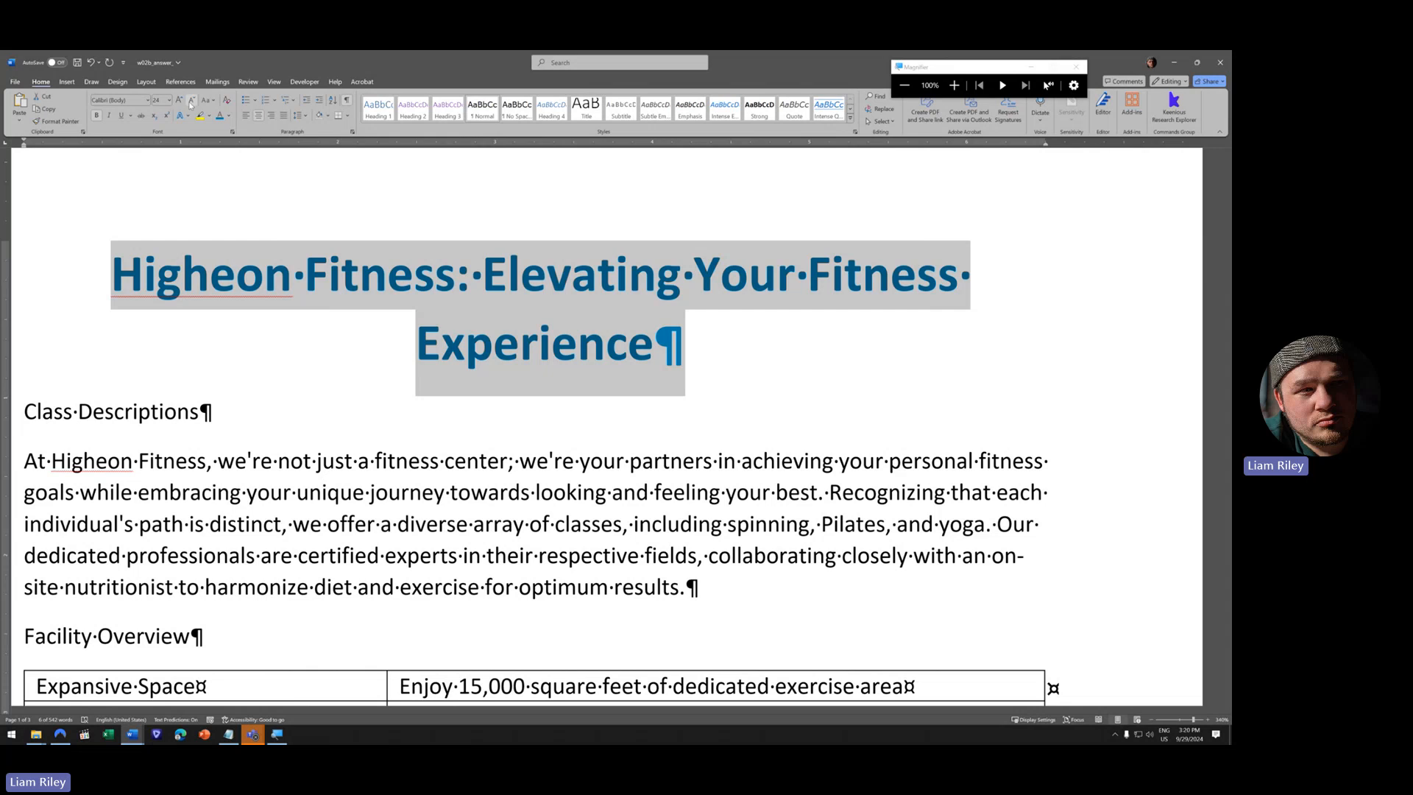
left_click(192, 100)
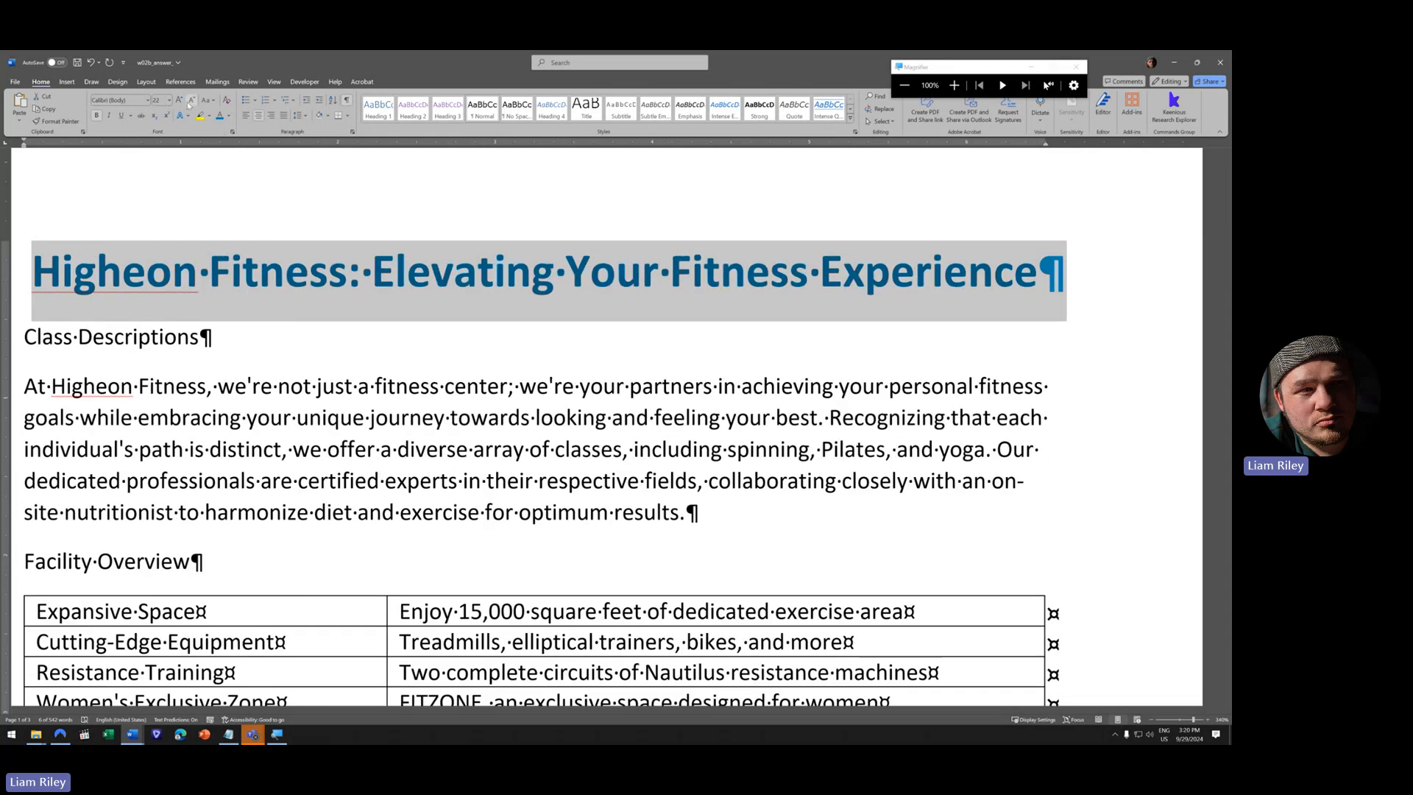
left_click(158, 100)
type("23")
key("Return")
left_click(163, 100)
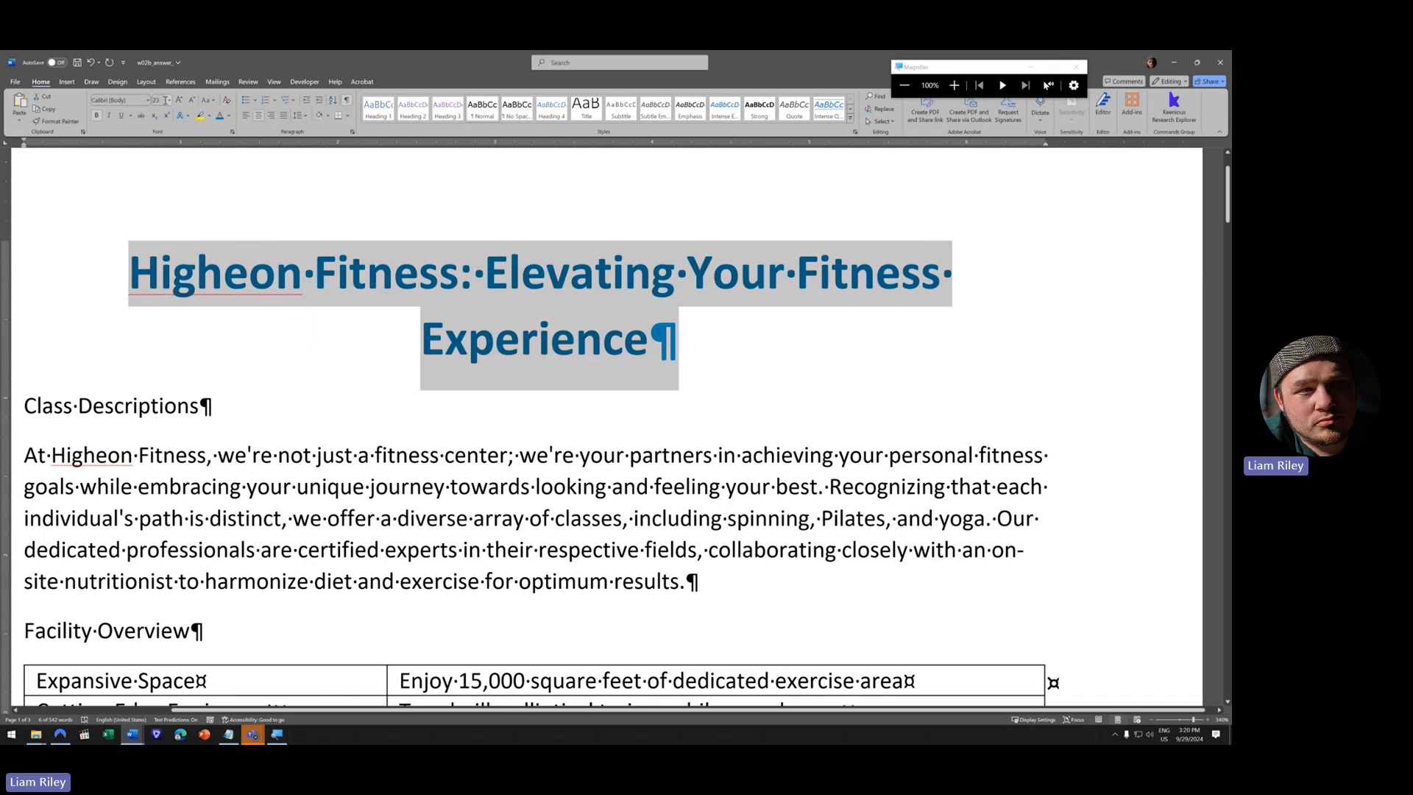
type("22.5")
key("Return")
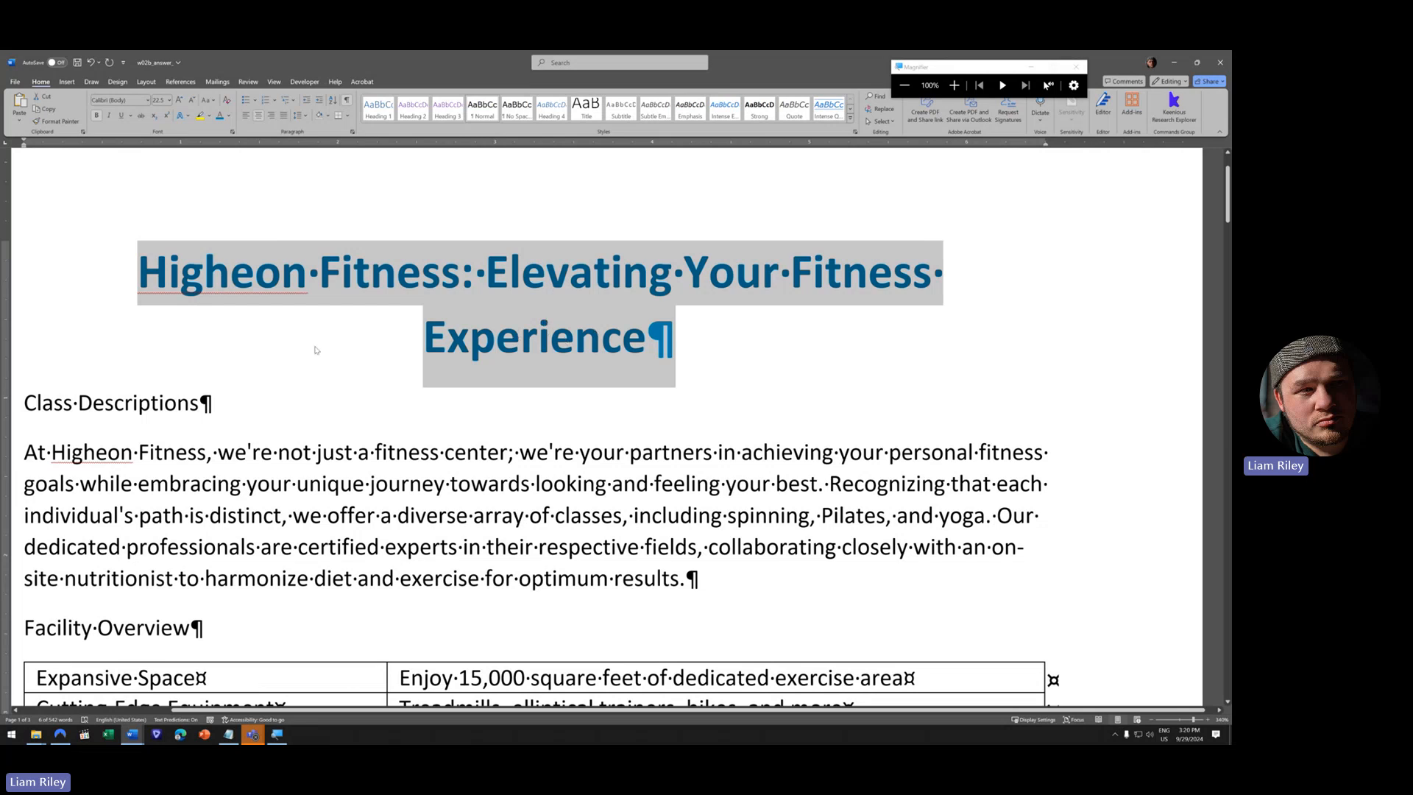
left_click(156, 100)
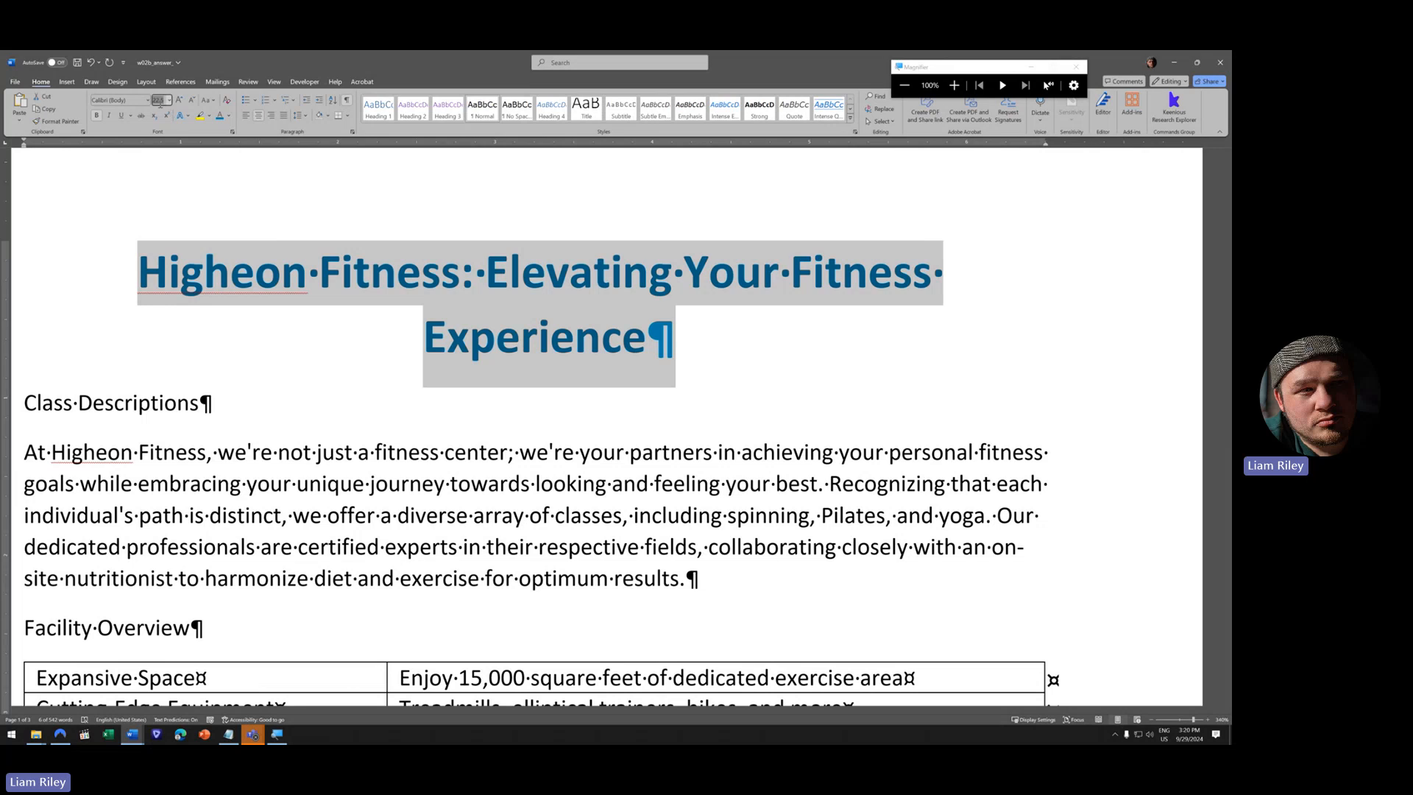
type("22")
key("Return")
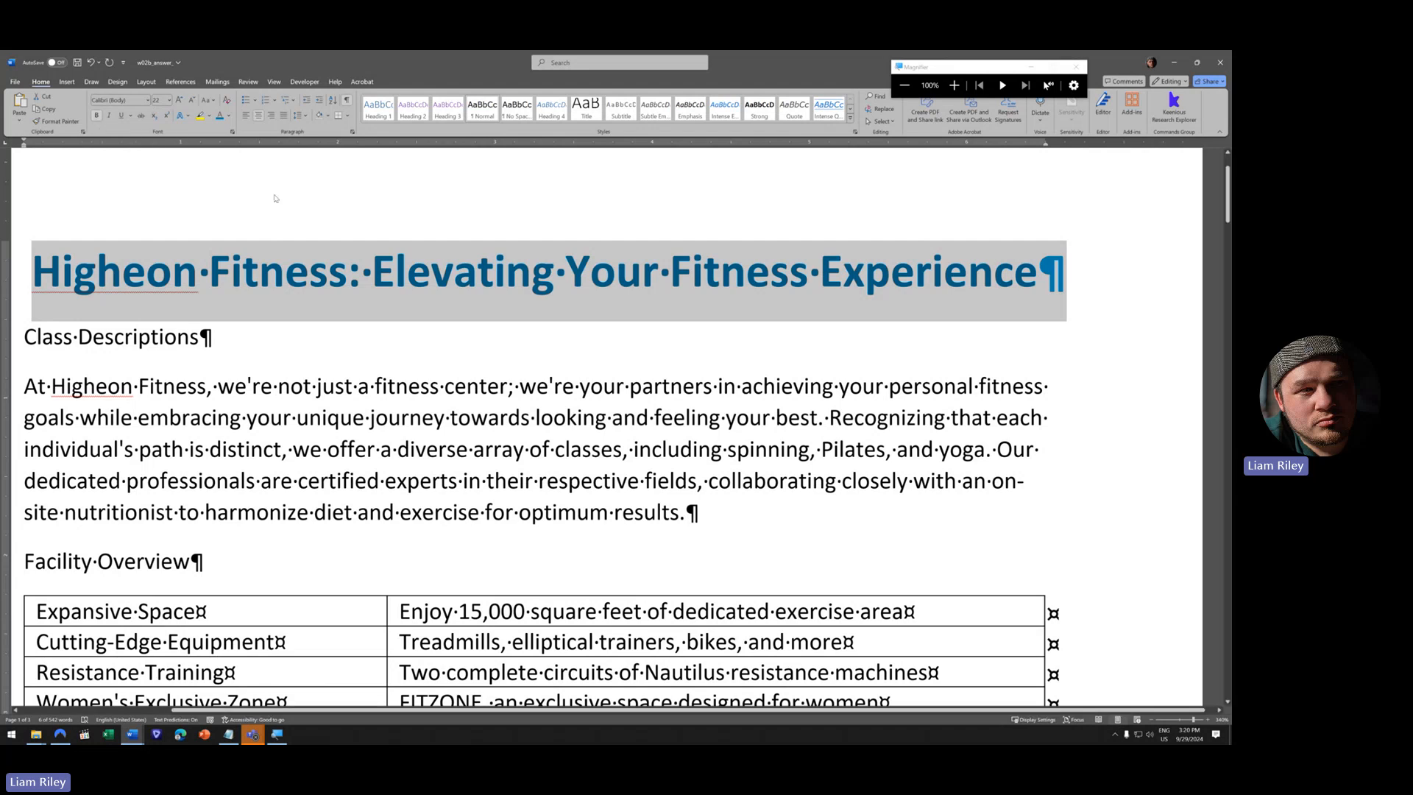
- Set the title's character spacing to Expanded by 1 pt in the advanced font settings
double_click(120, 266)
left_click(954, 86)
left_click(290, 408)
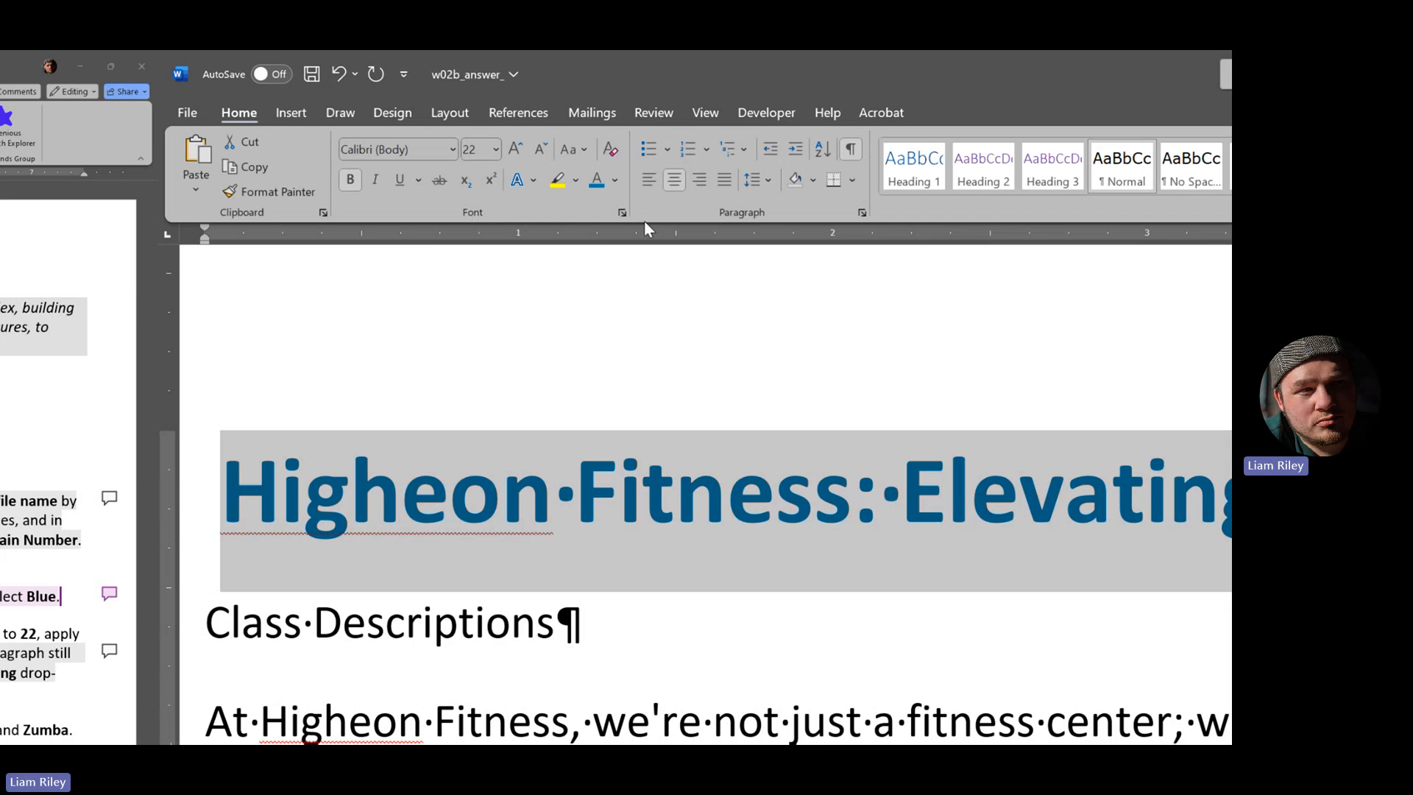
left_click(622, 213)
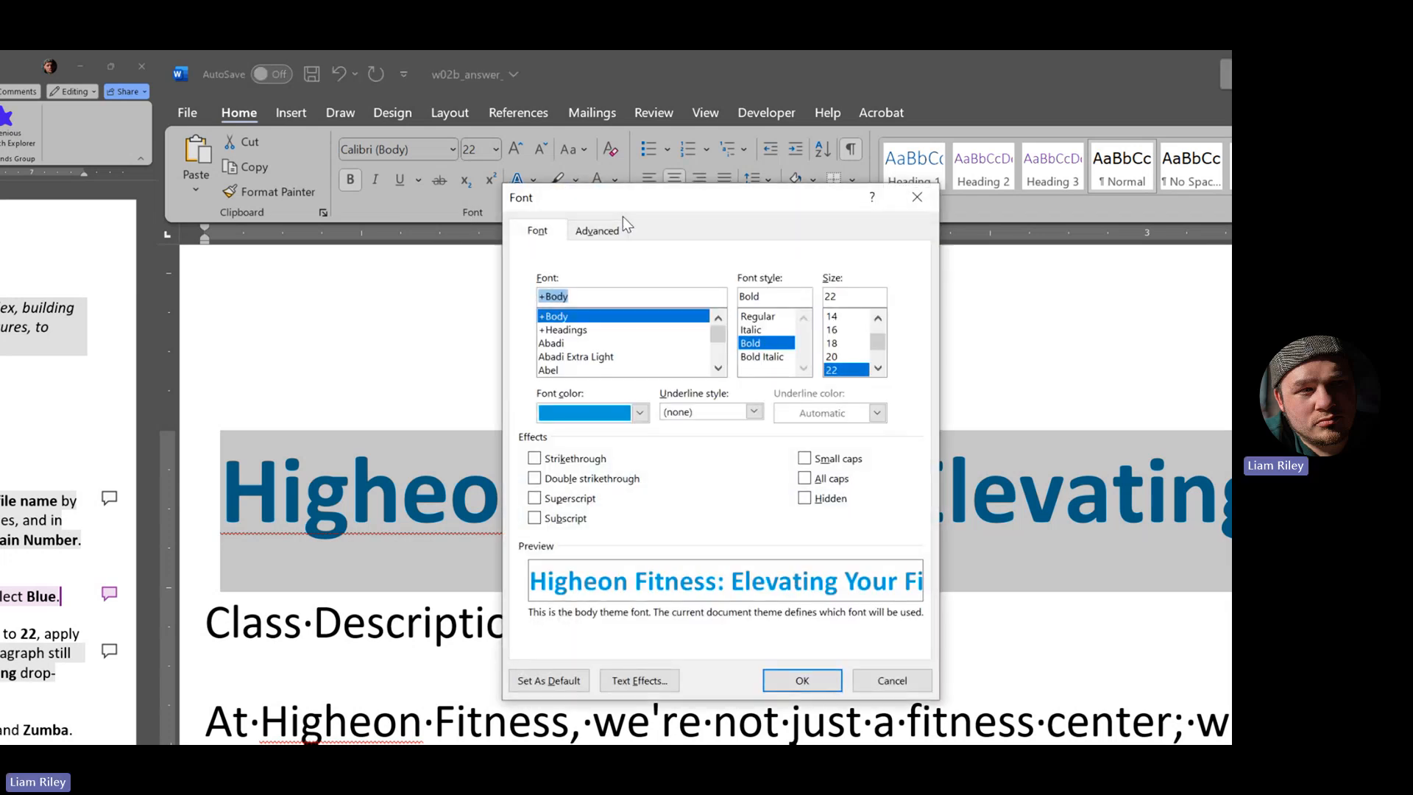
left_click(597, 231)
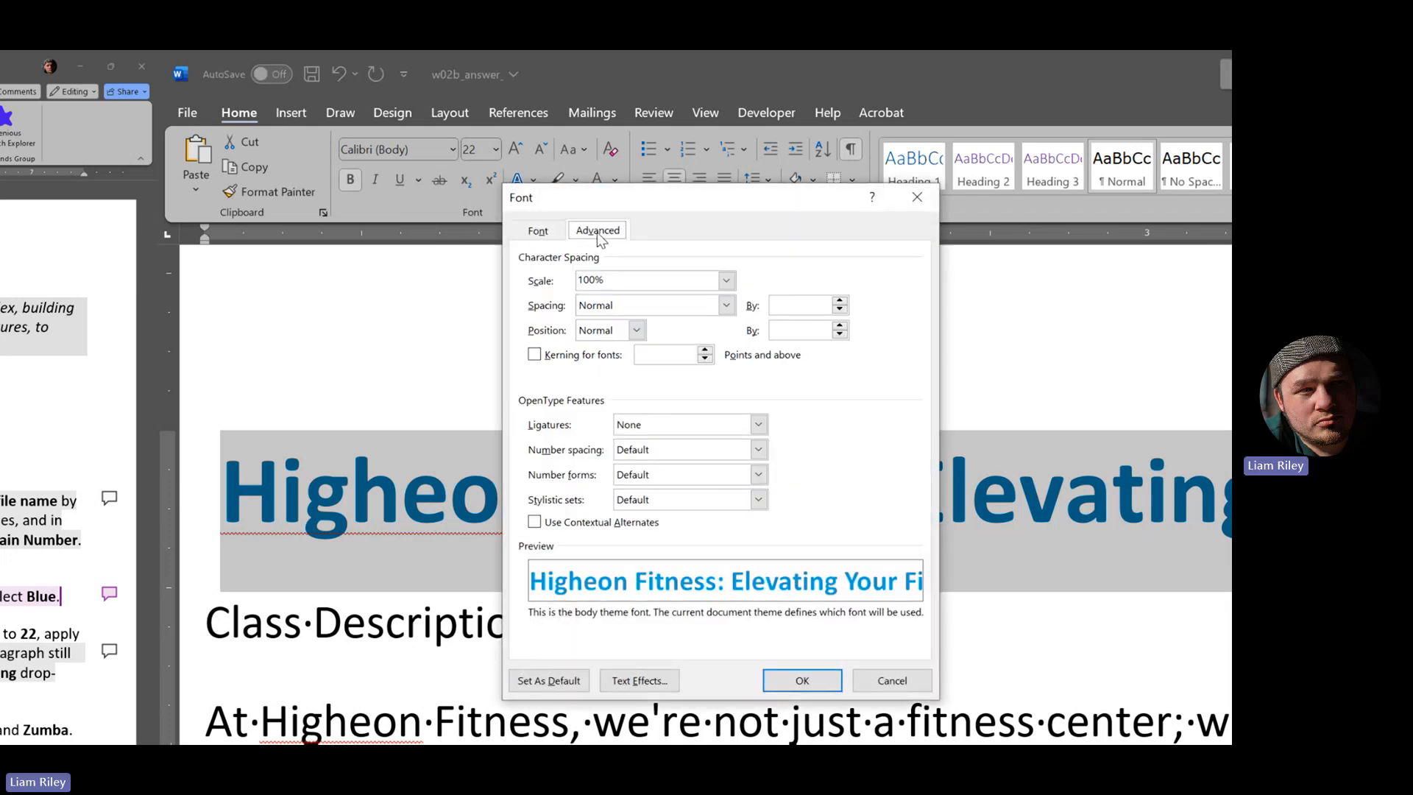
left_click(613, 306)
left_click(600, 337)
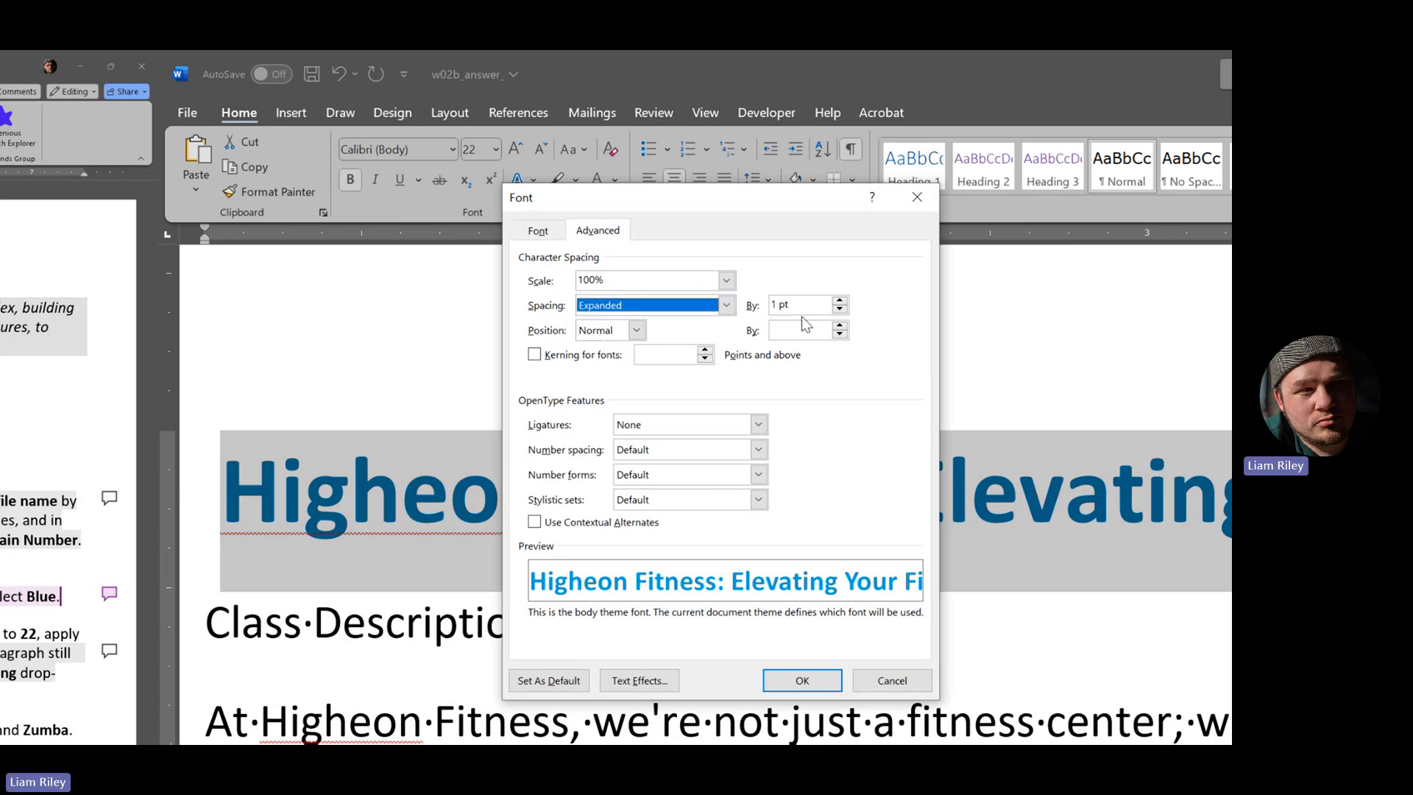
left_click(800, 309)
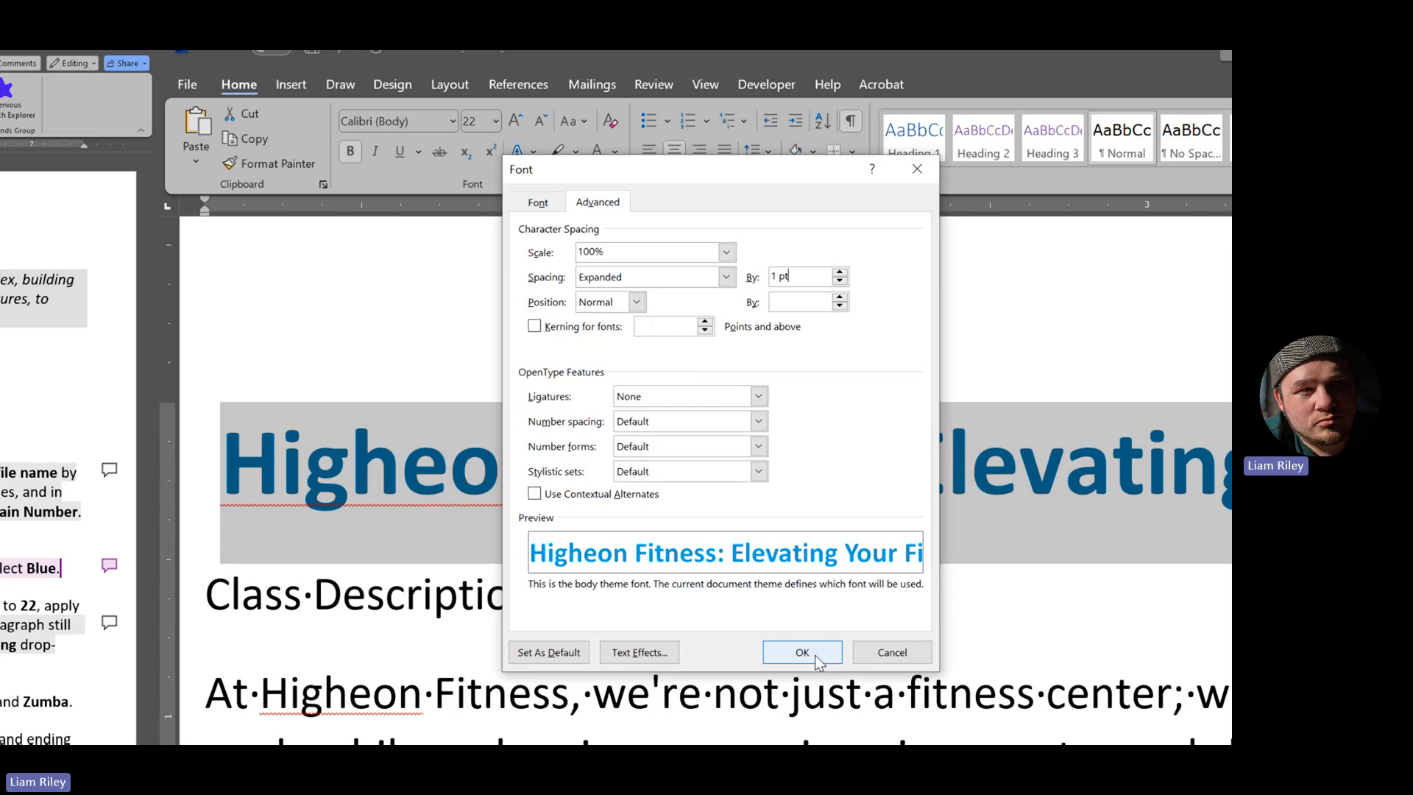
left_click(809, 682)
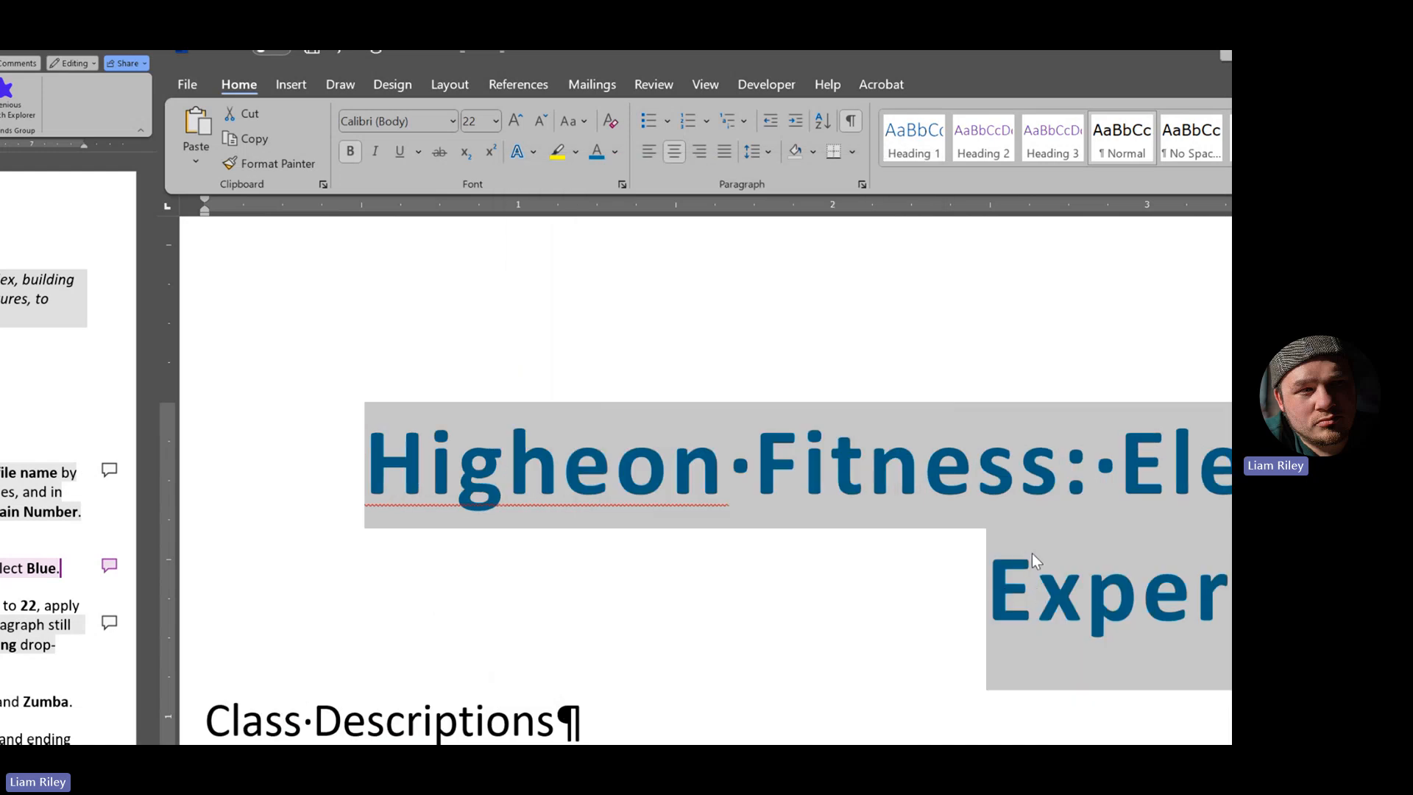
- Reduce the title's expanded character spacing to 0.1 pt
double_click(608, 442)
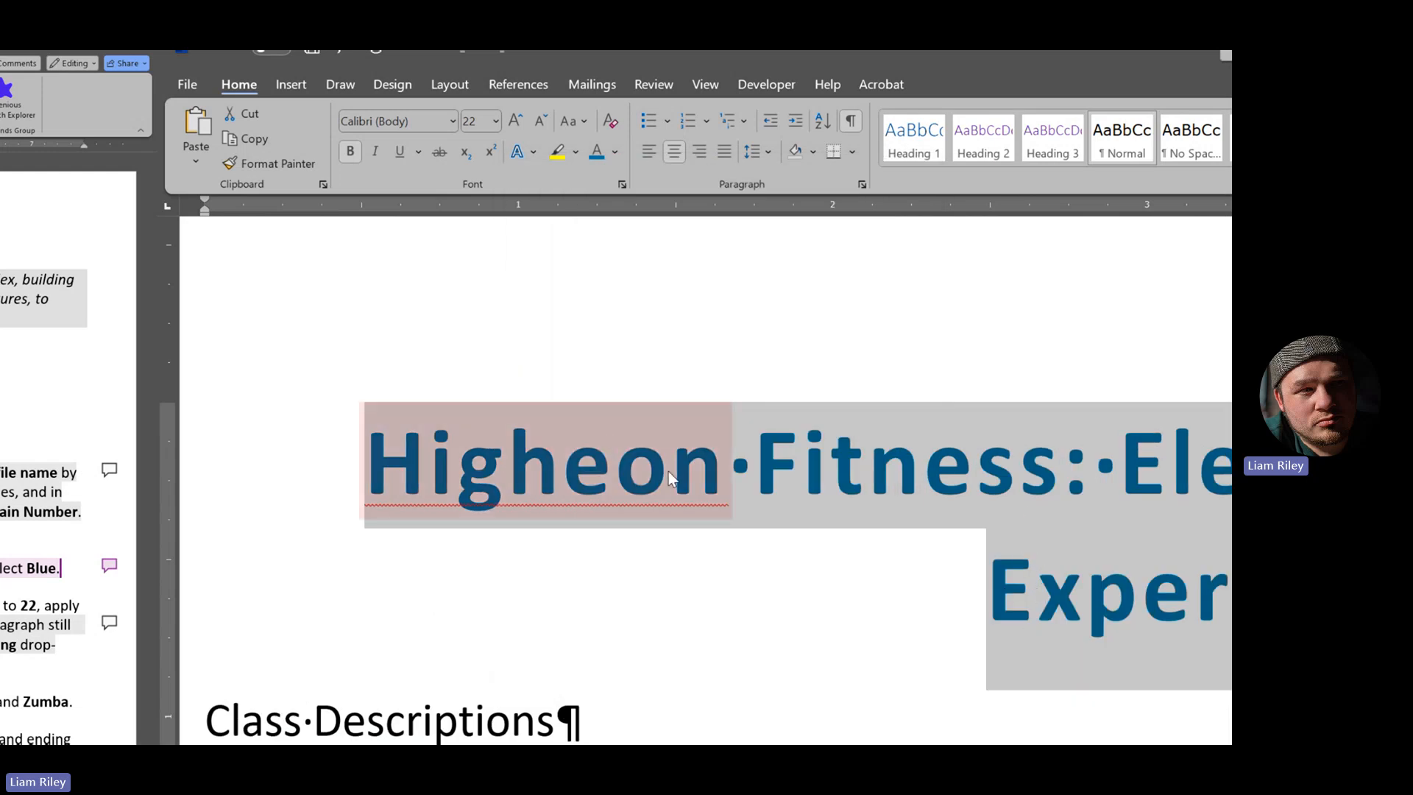
left_click(782, 474)
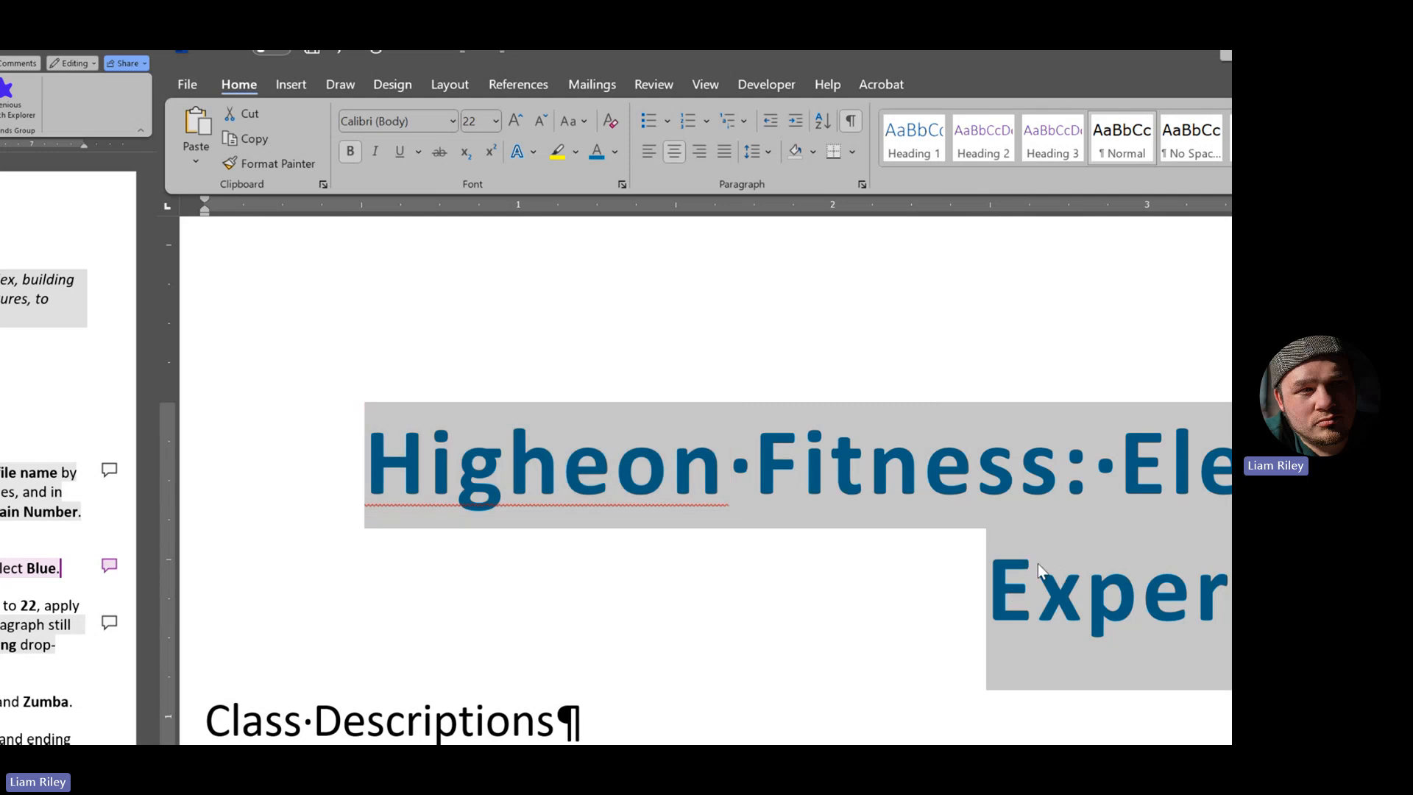
left_click(622, 184)
left_click(771, 277)
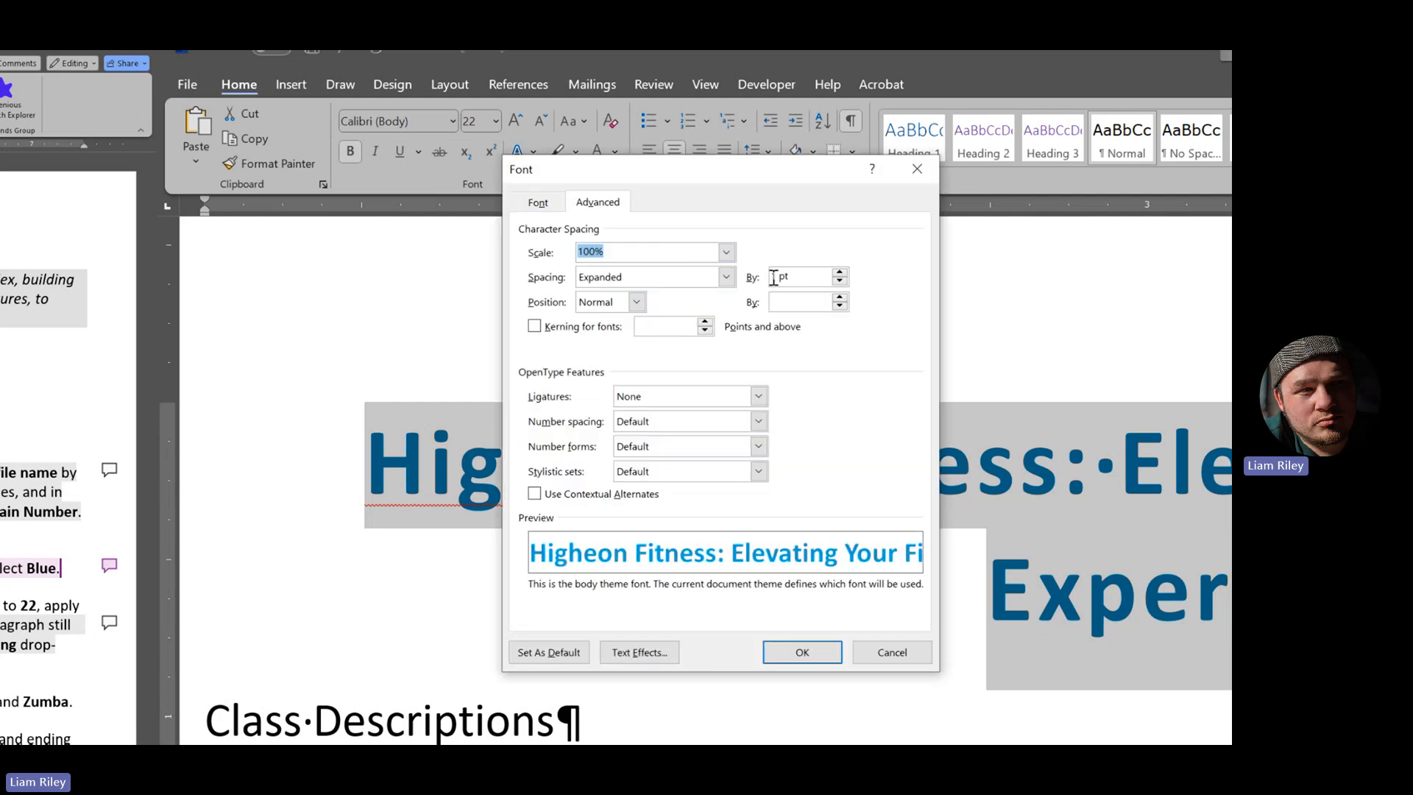
type("0.1")
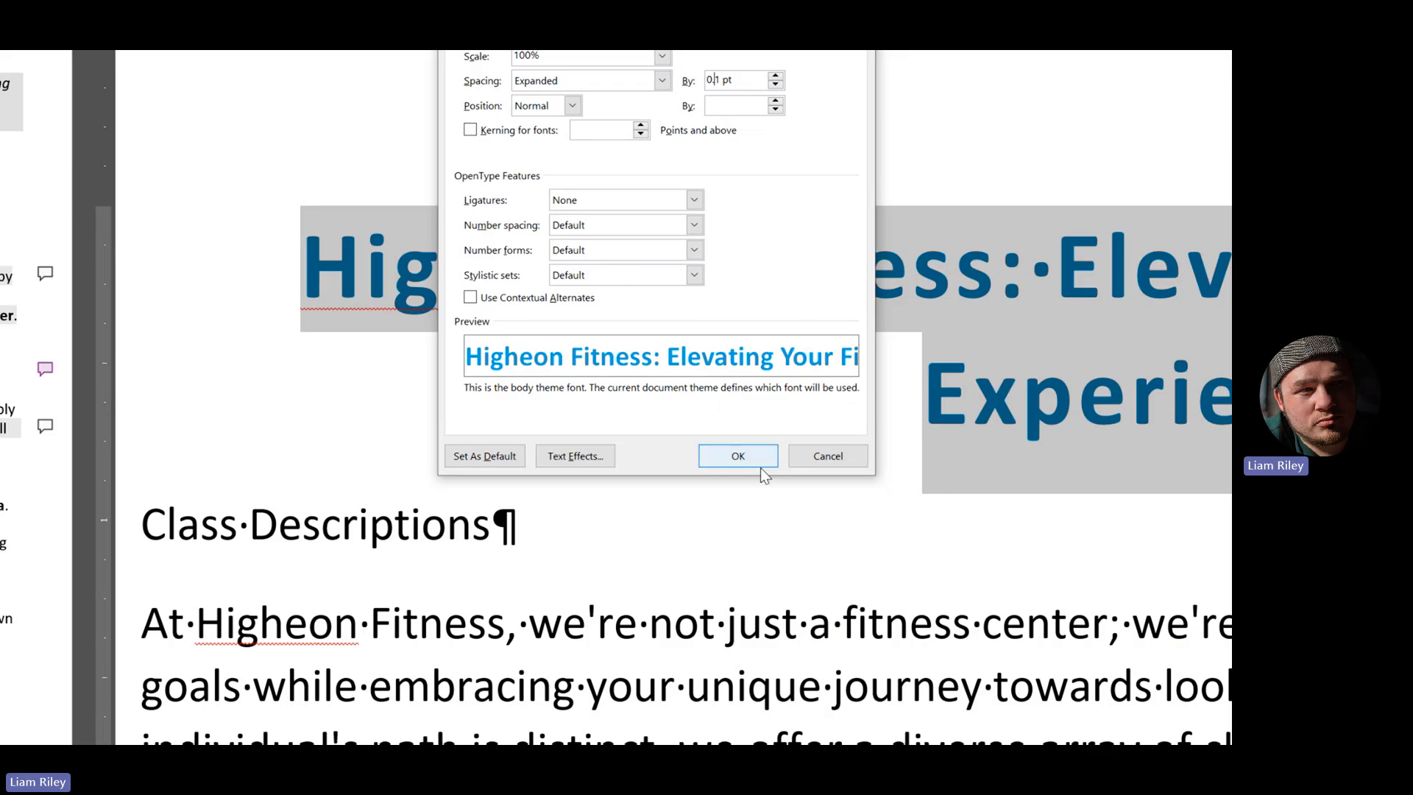
left_click(754, 451)
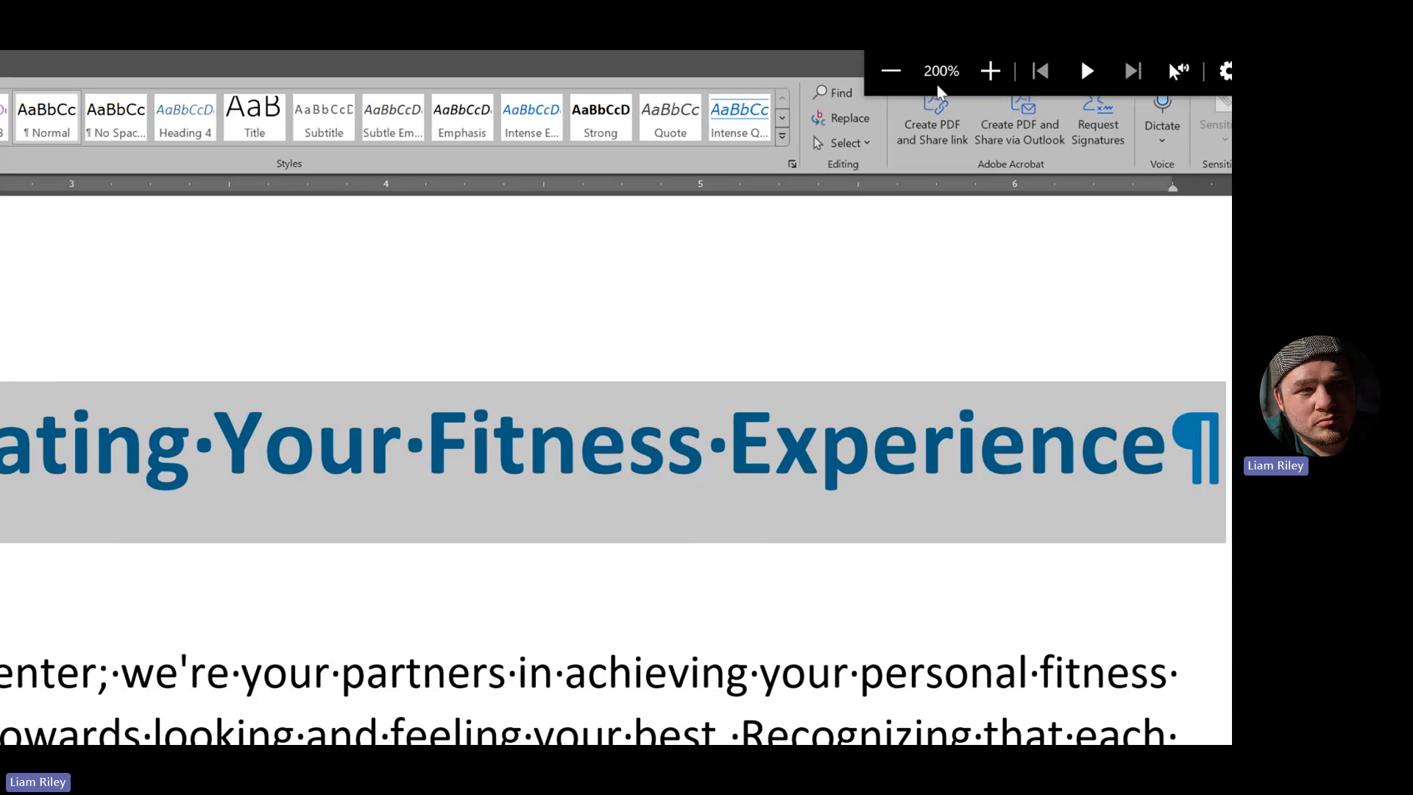
left_click(892, 74)
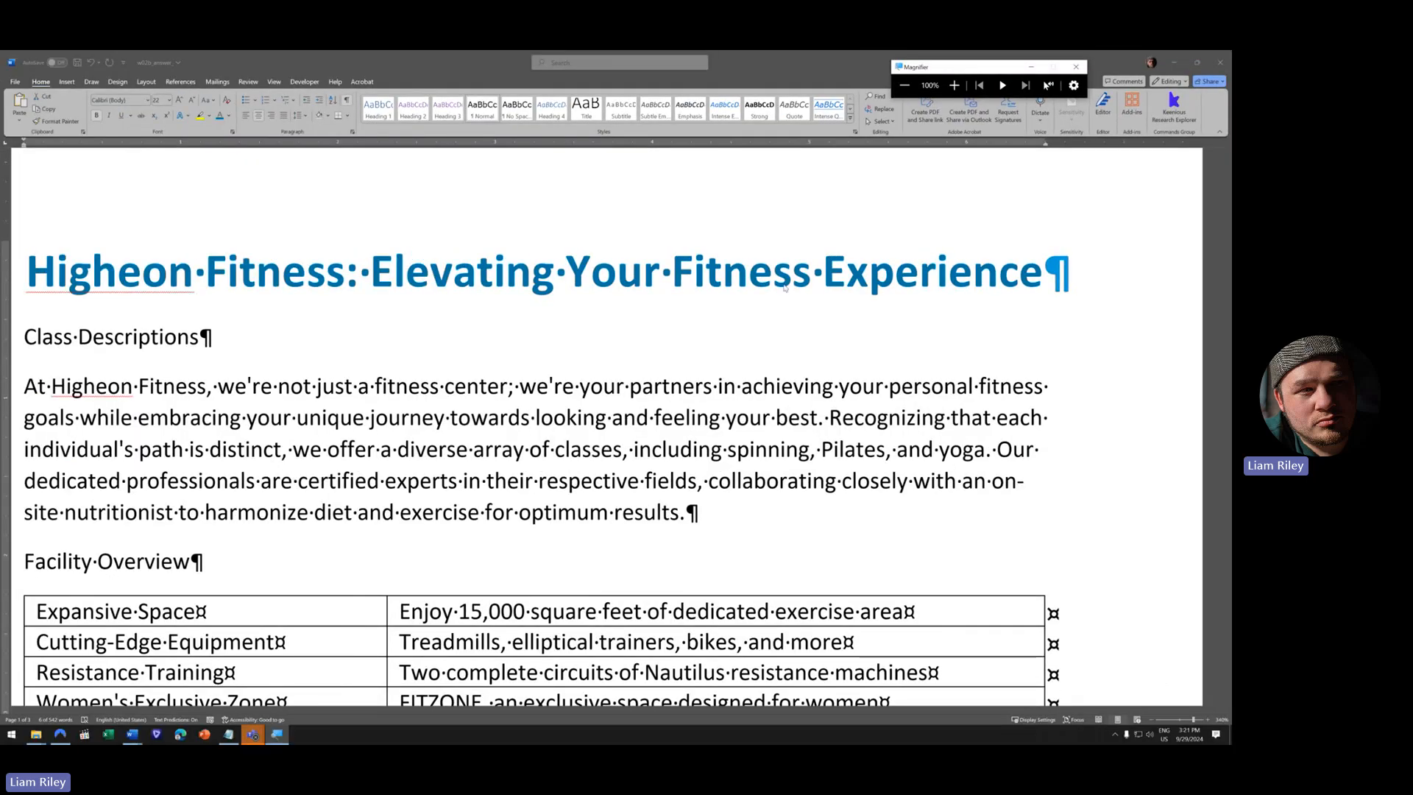
- Hide the paragraph and formatting marks and deselect the title
scroll(652, 413, "down", 7)
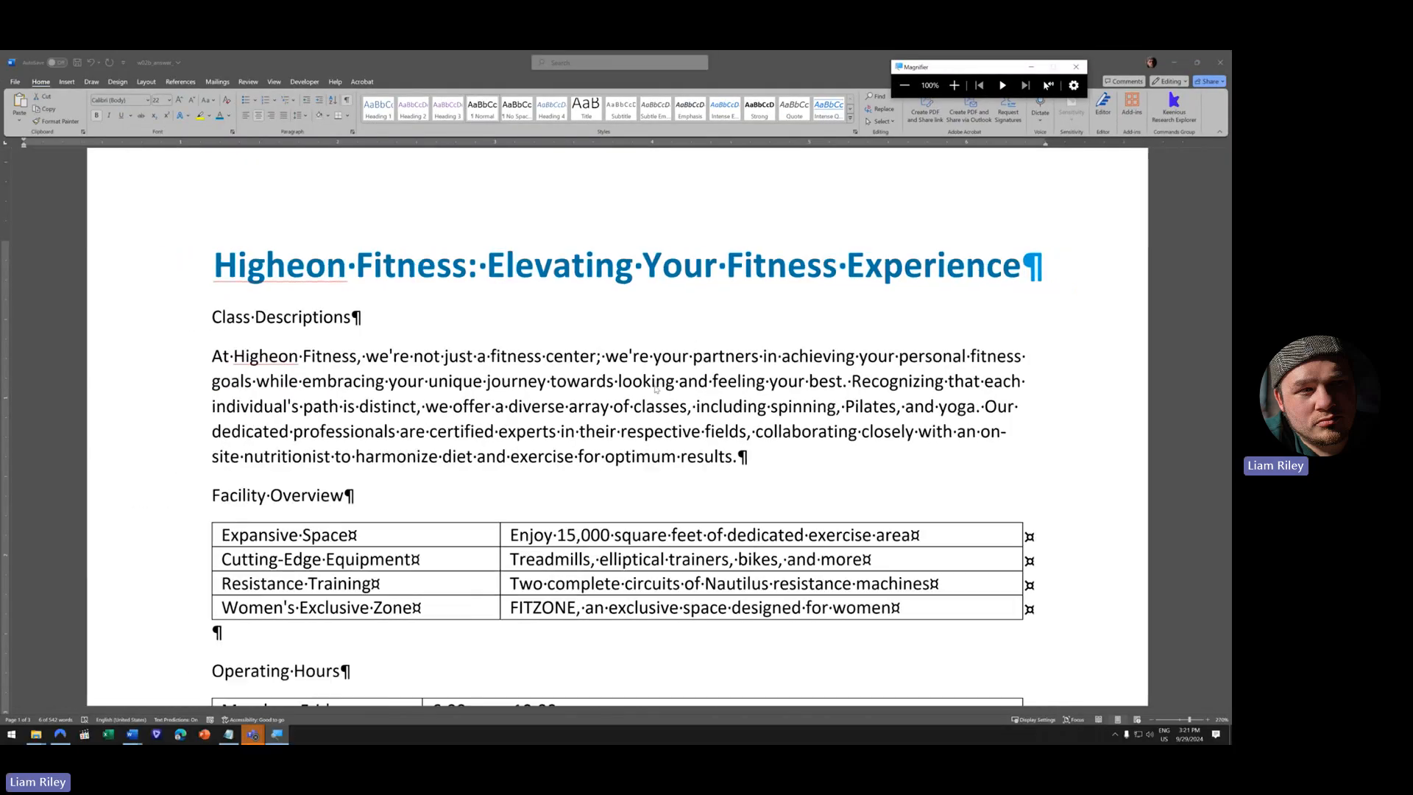
scroll(694, 356, "down", 2)
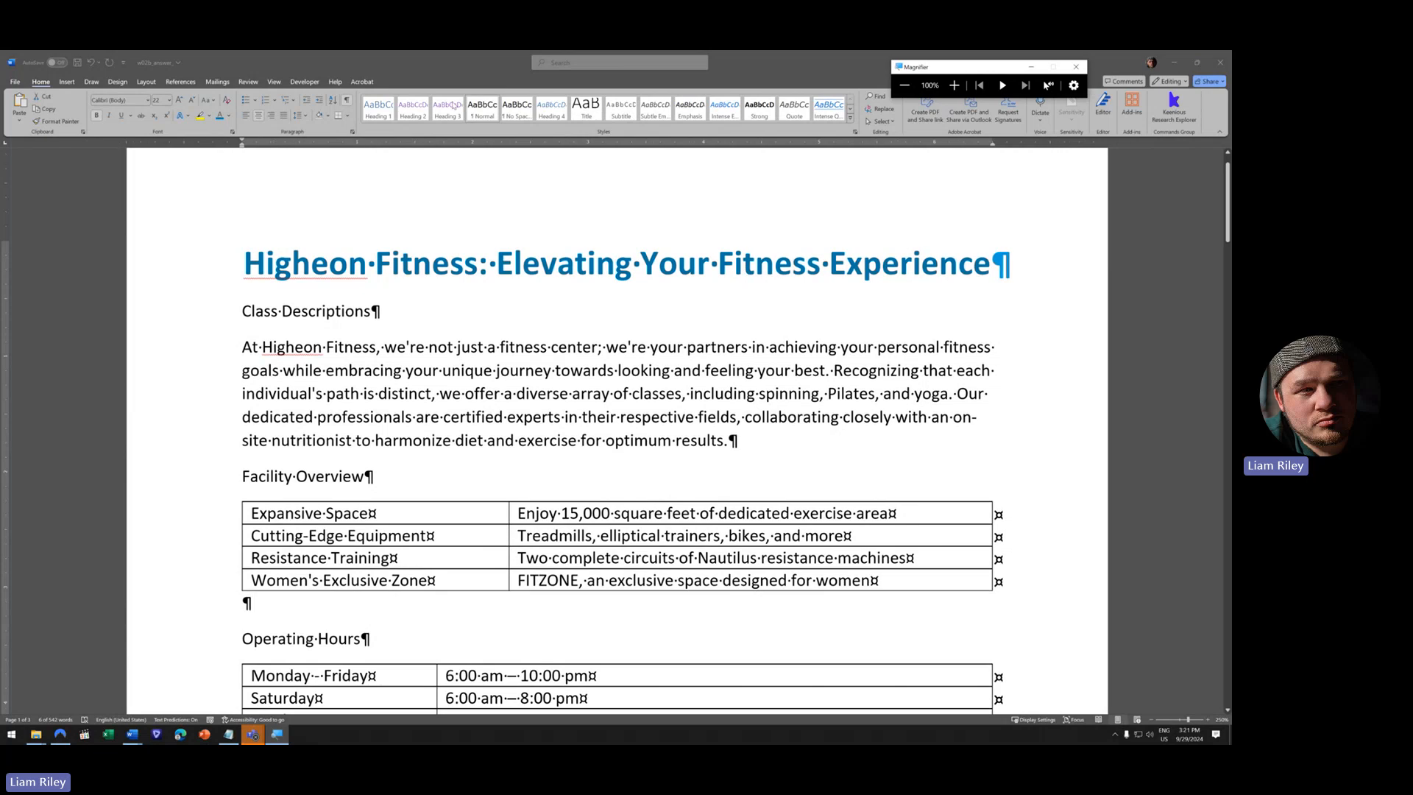
left_click(347, 100)
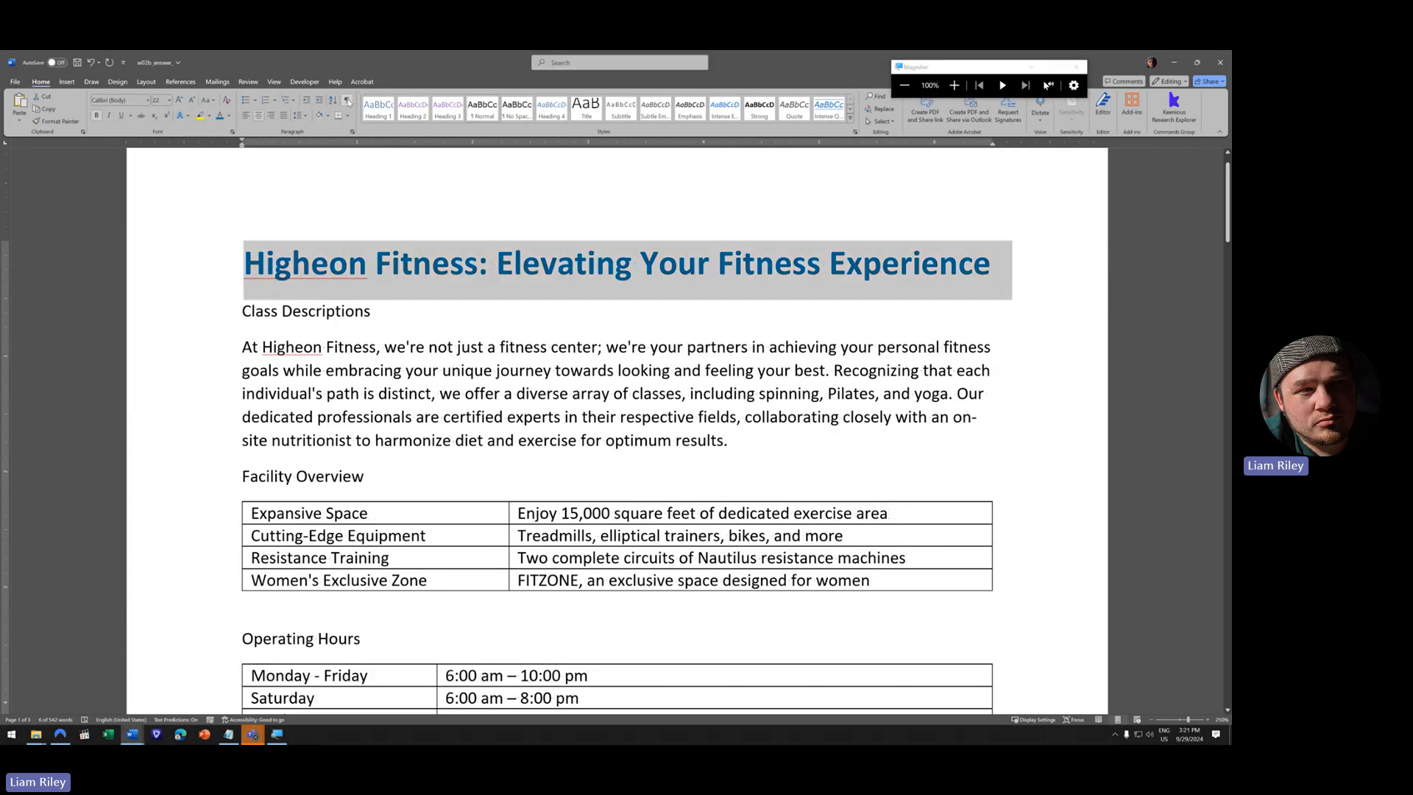
left_click(383, 318)
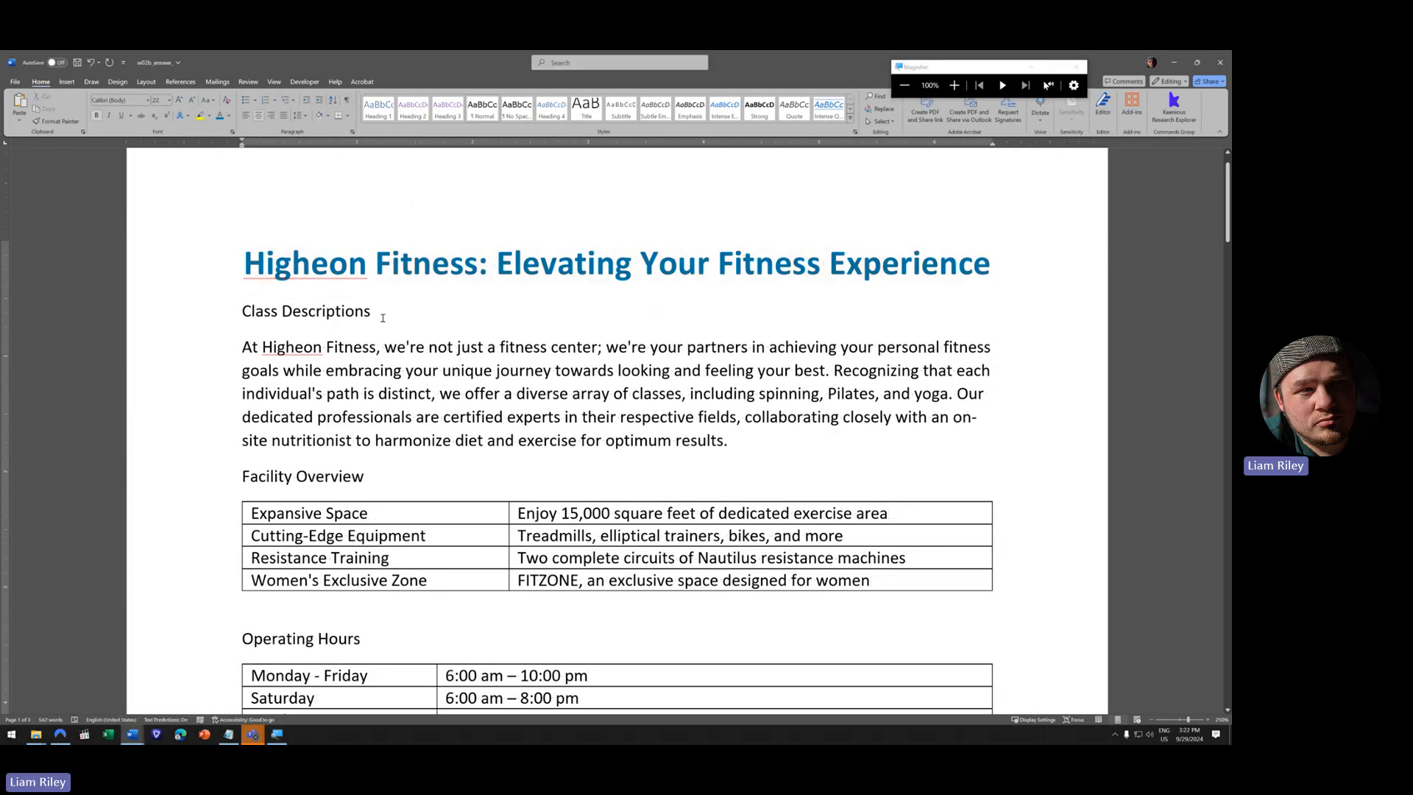
- Look over the unformatted headings and compare them with the table of contents and table of figures in the finished w02b_answer document
scroll(509, 352, "down", 13)
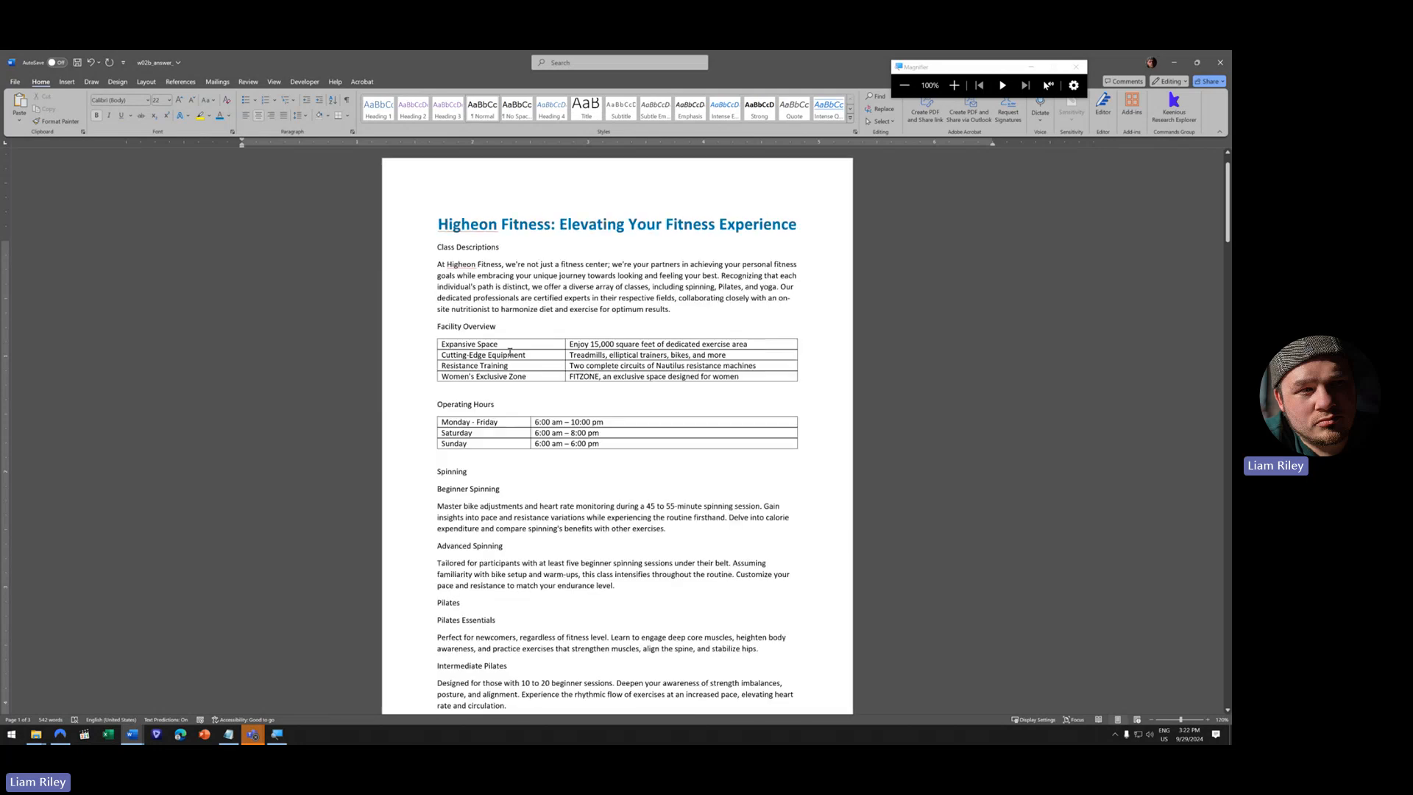
scroll(509, 353, "down", 6)
scroll(414, 310, "up", 13)
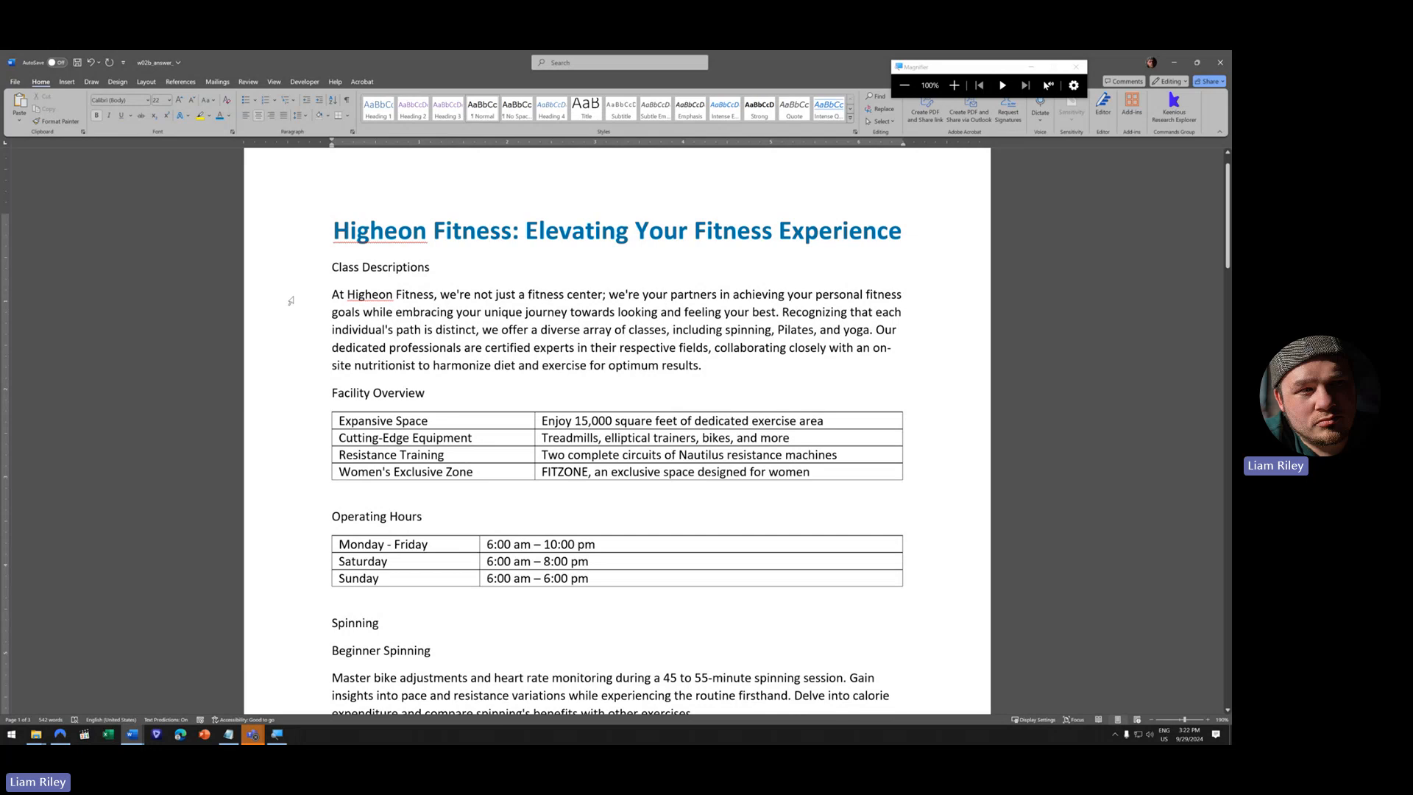
mouse_move(132, 733)
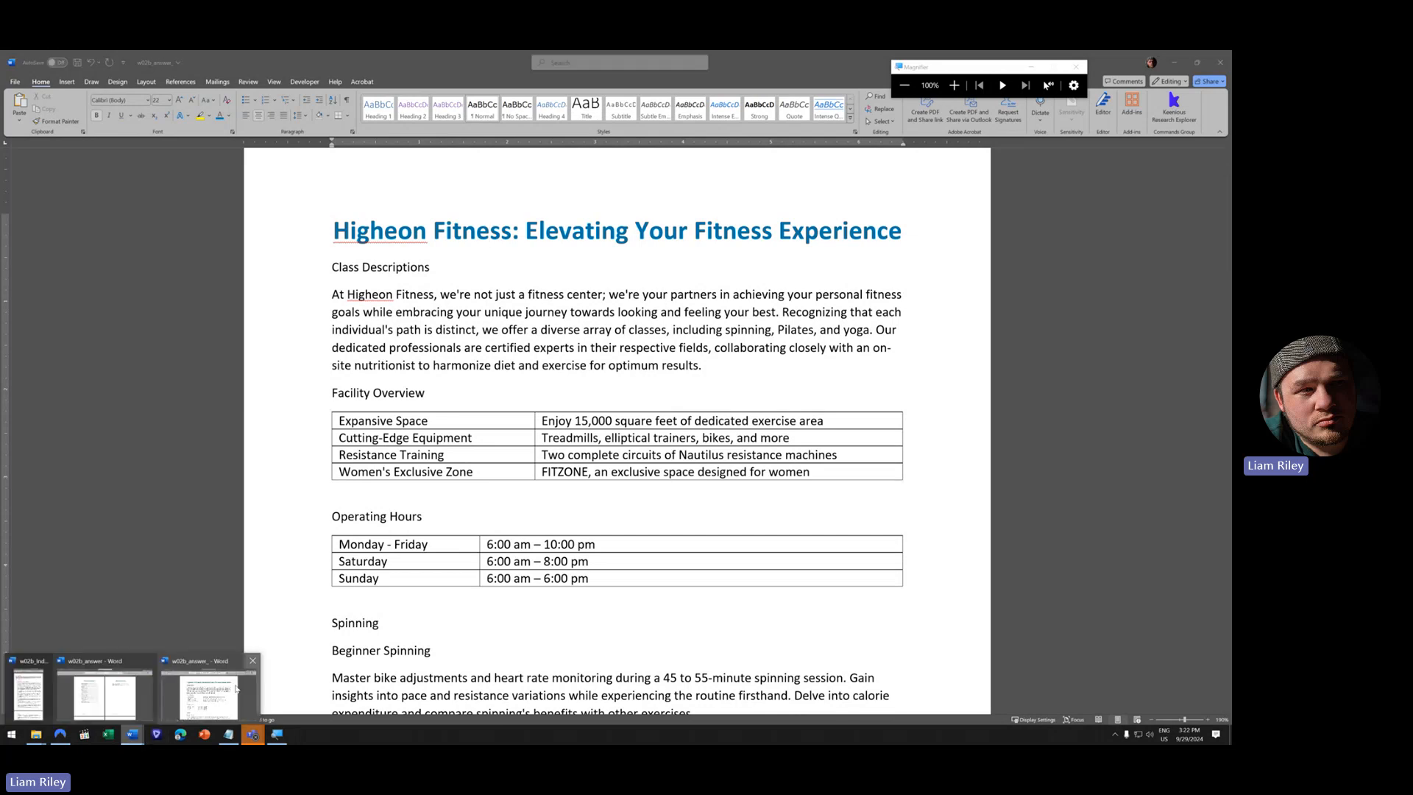
left_click(184, 665)
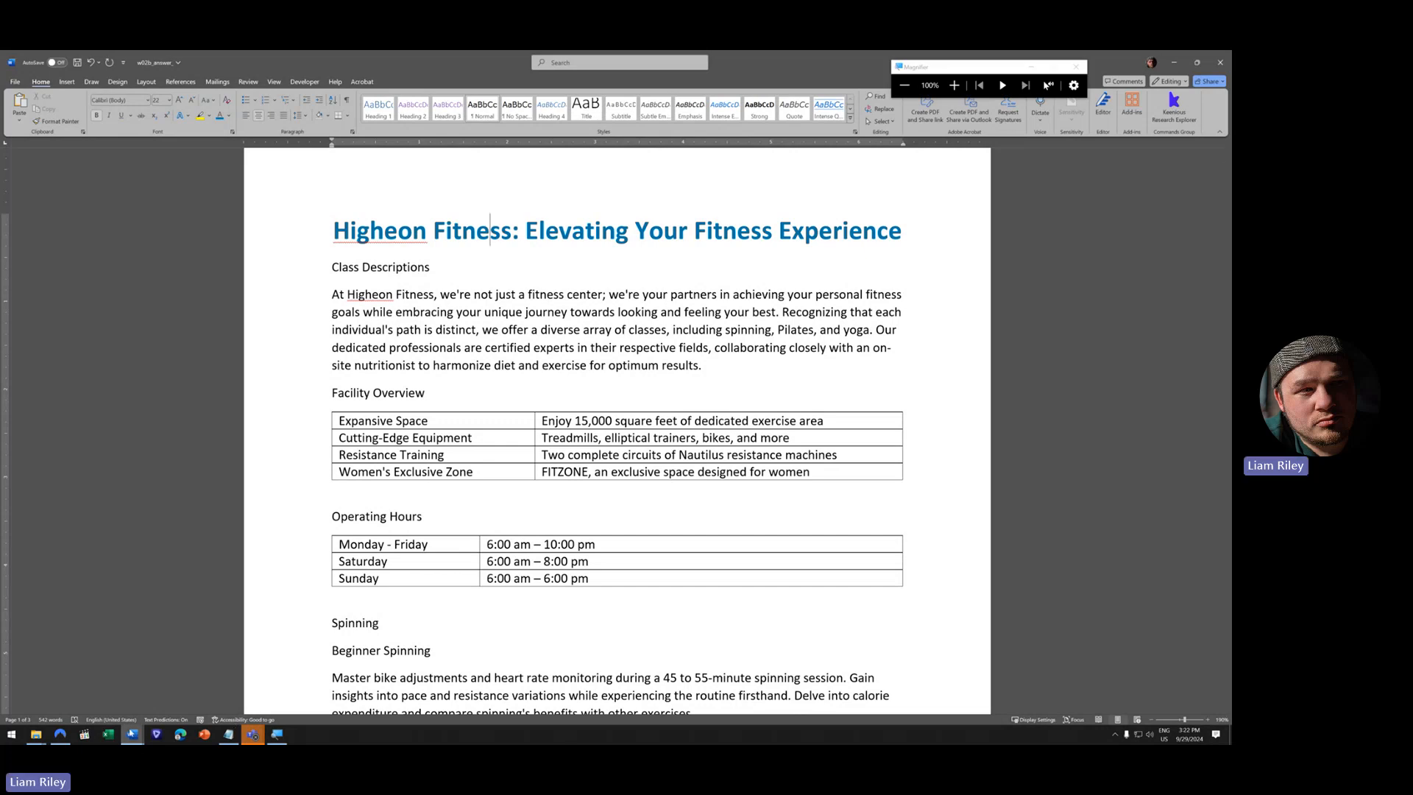
mouse_move(133, 733)
left_click(88, 670)
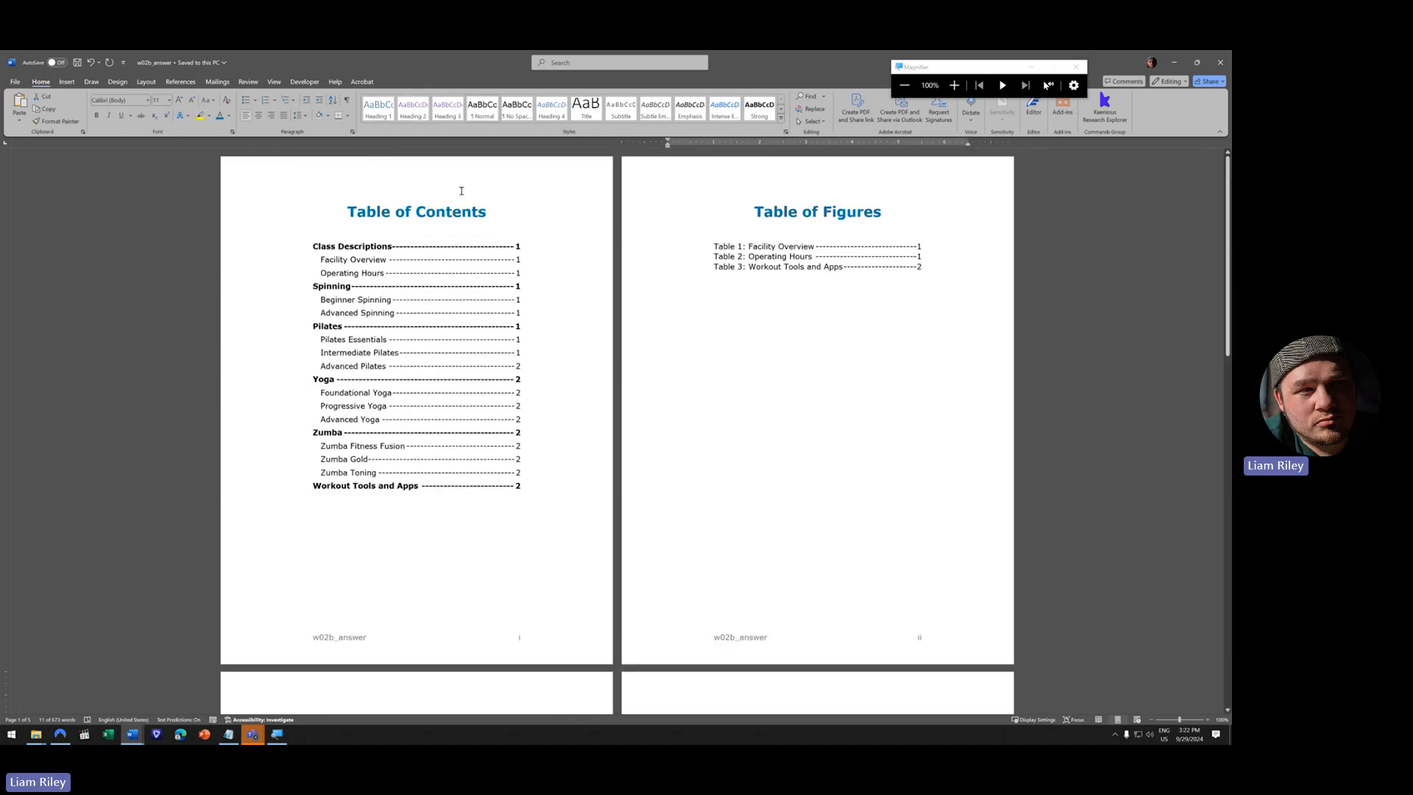
left_click(1176, 67)
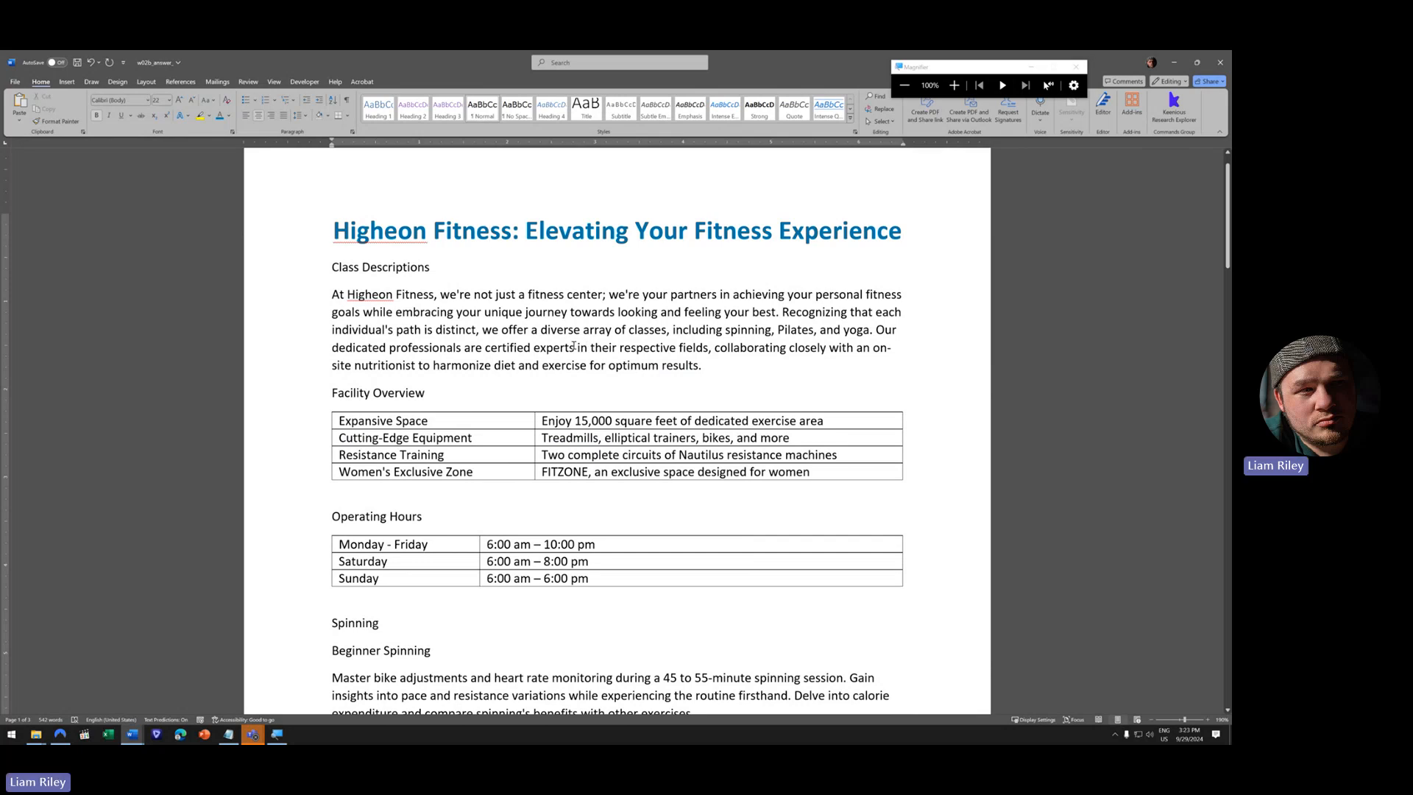
- Apply the Heading 1 style to the Class Descriptions, Spinning, Pilates, Yoga and Zumba headings in one multiple selection
left_click(302, 275)
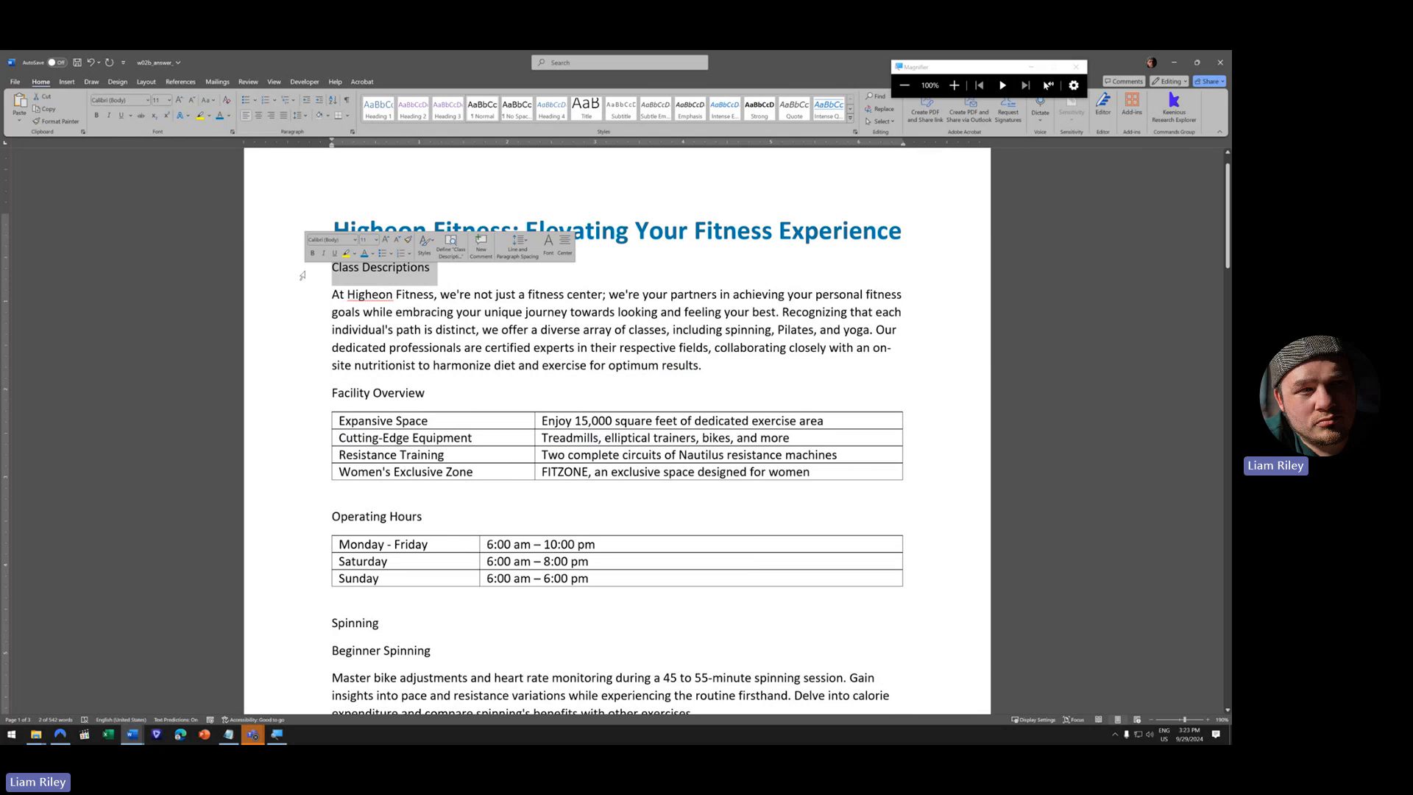
scroll(304, 500, "down", 3)
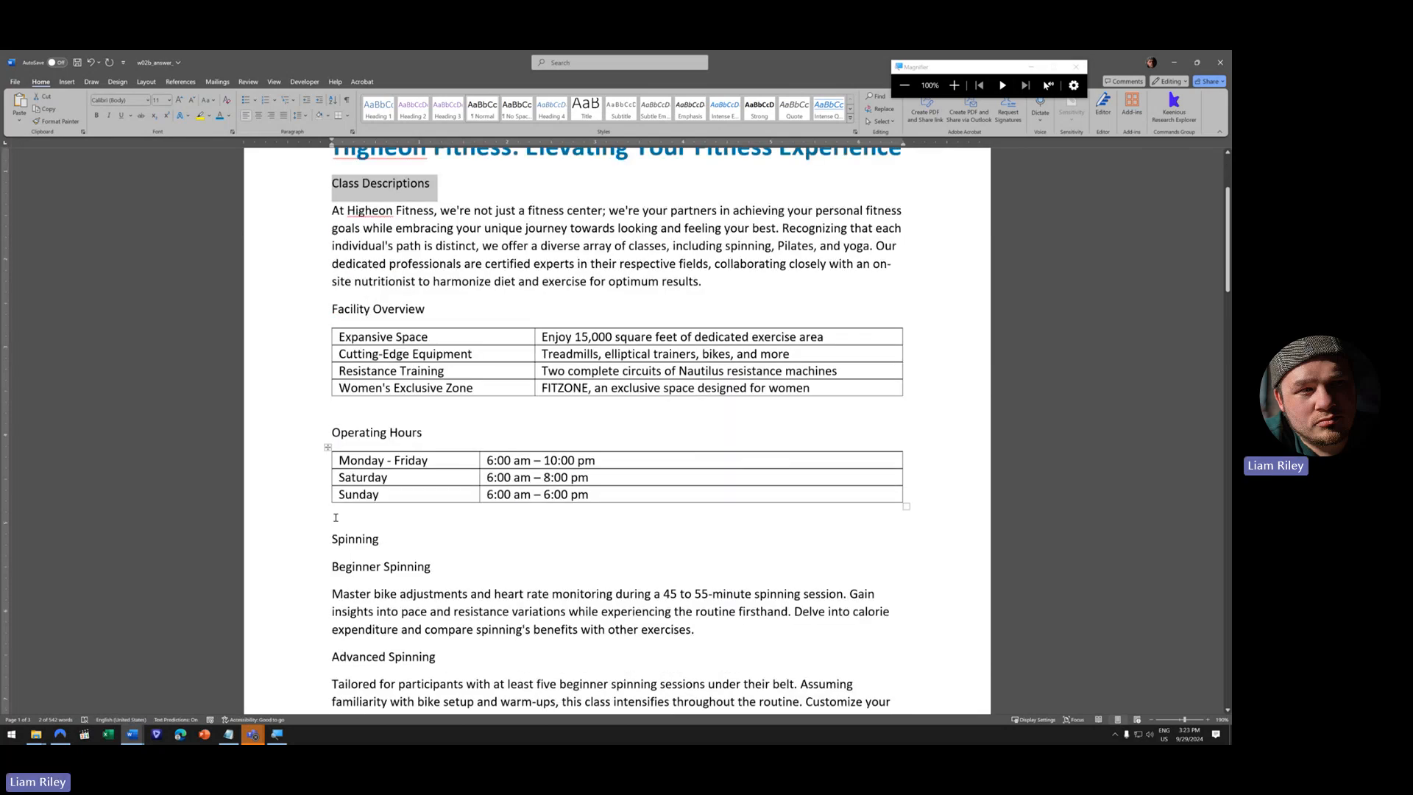
left_click(304, 500)
scroll(294, 441, "down", 7)
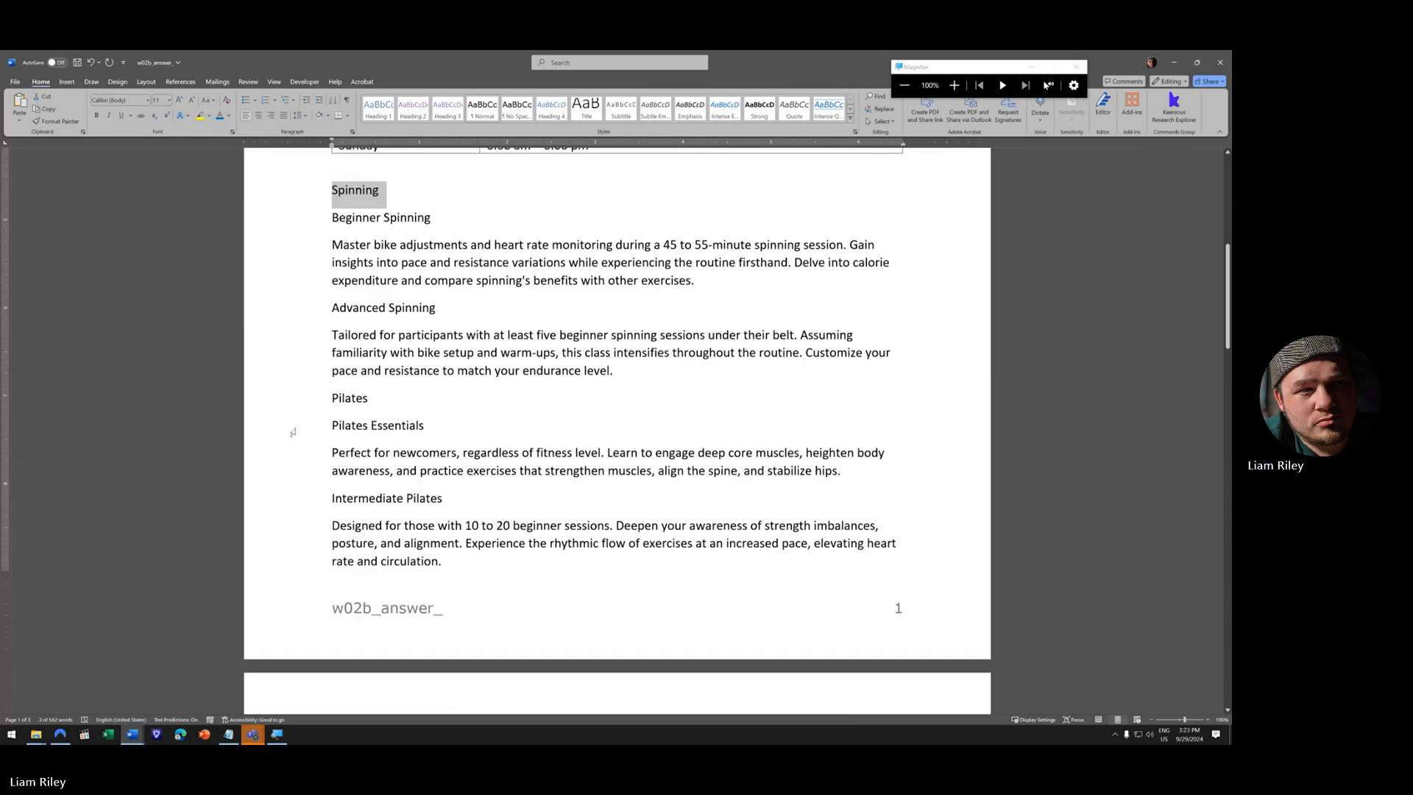
left_click(294, 401, "ctrl")
scroll(294, 397, "down", 11)
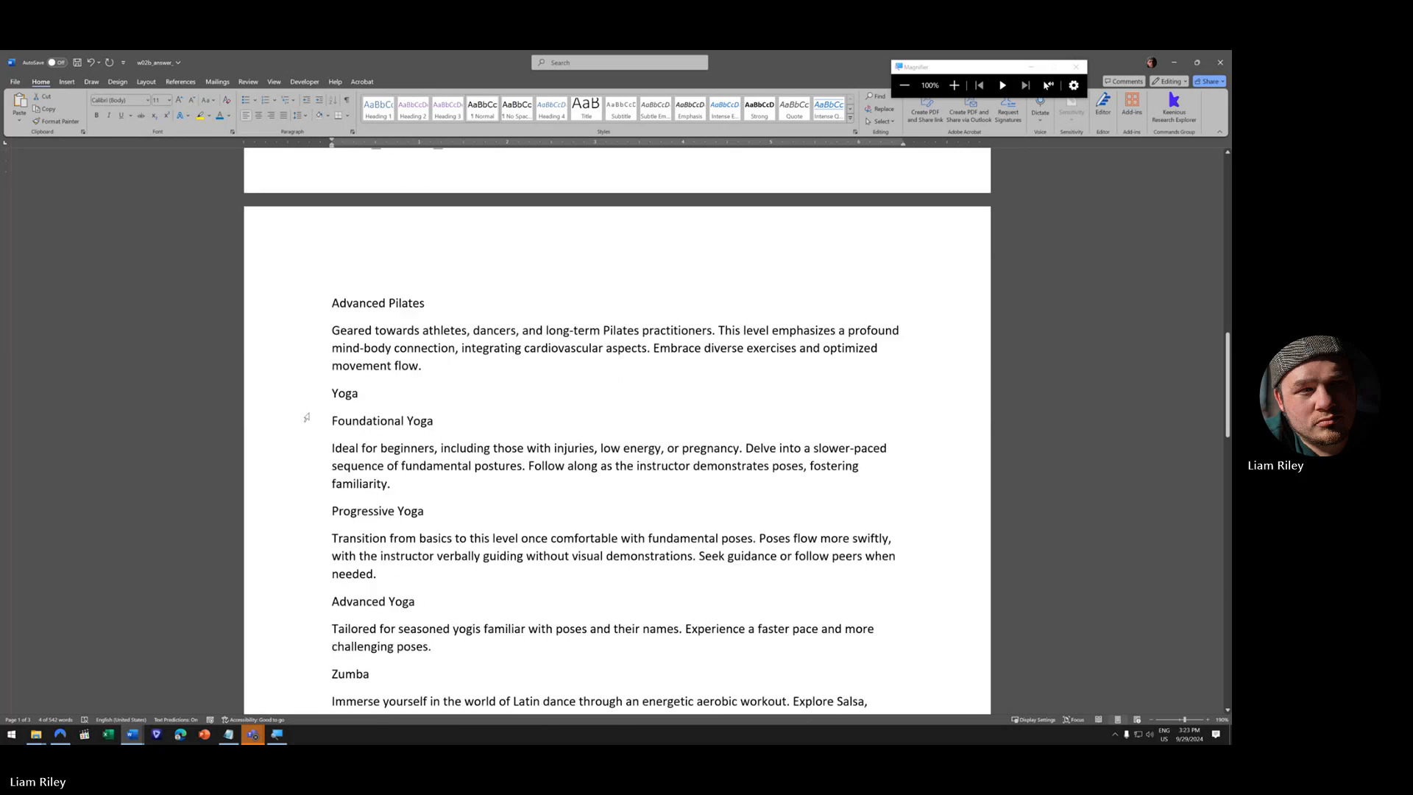
left_click(294, 384, "ctrl")
scroll(294, 442, "down", 4)
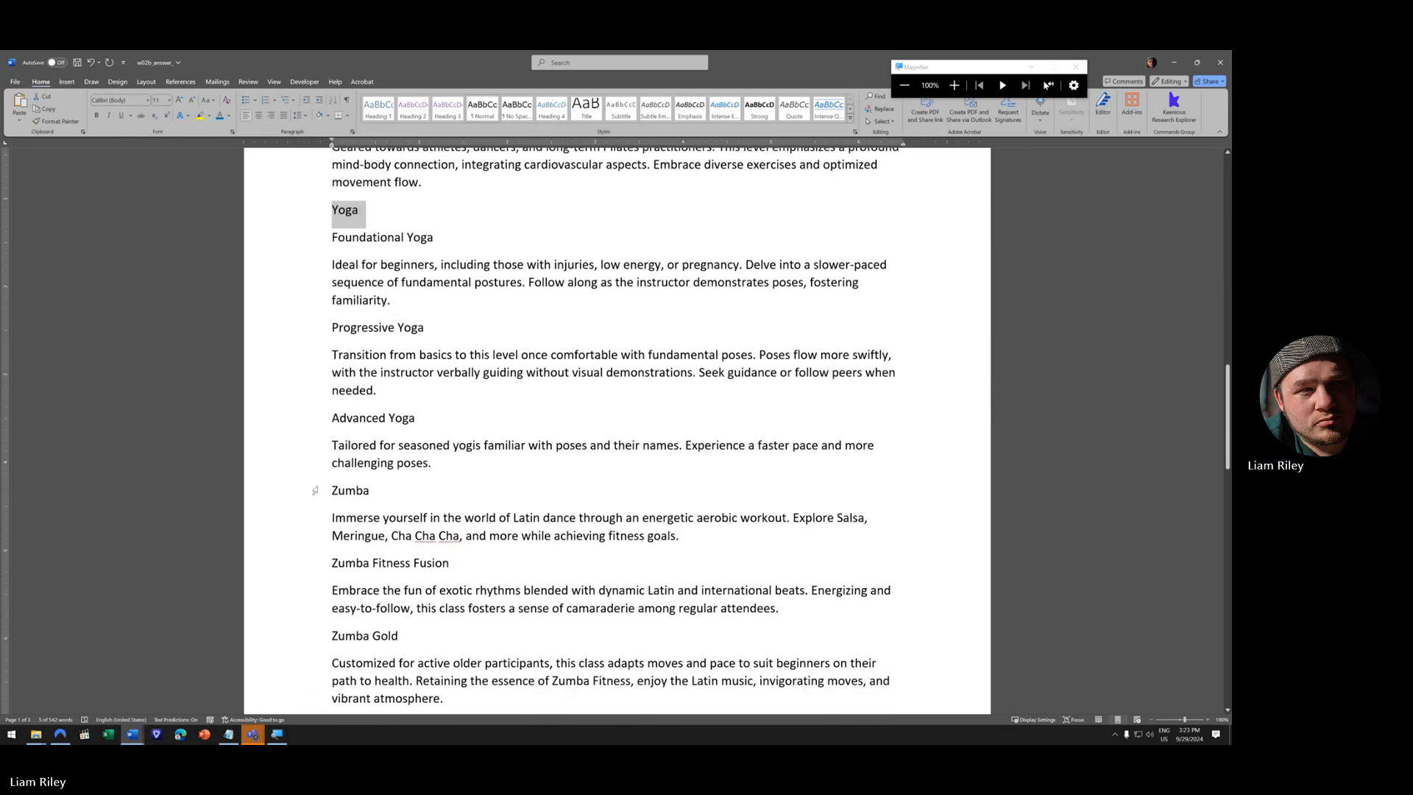
left_click(295, 491, "ctrl")
scroll(295, 492, "down", 5)
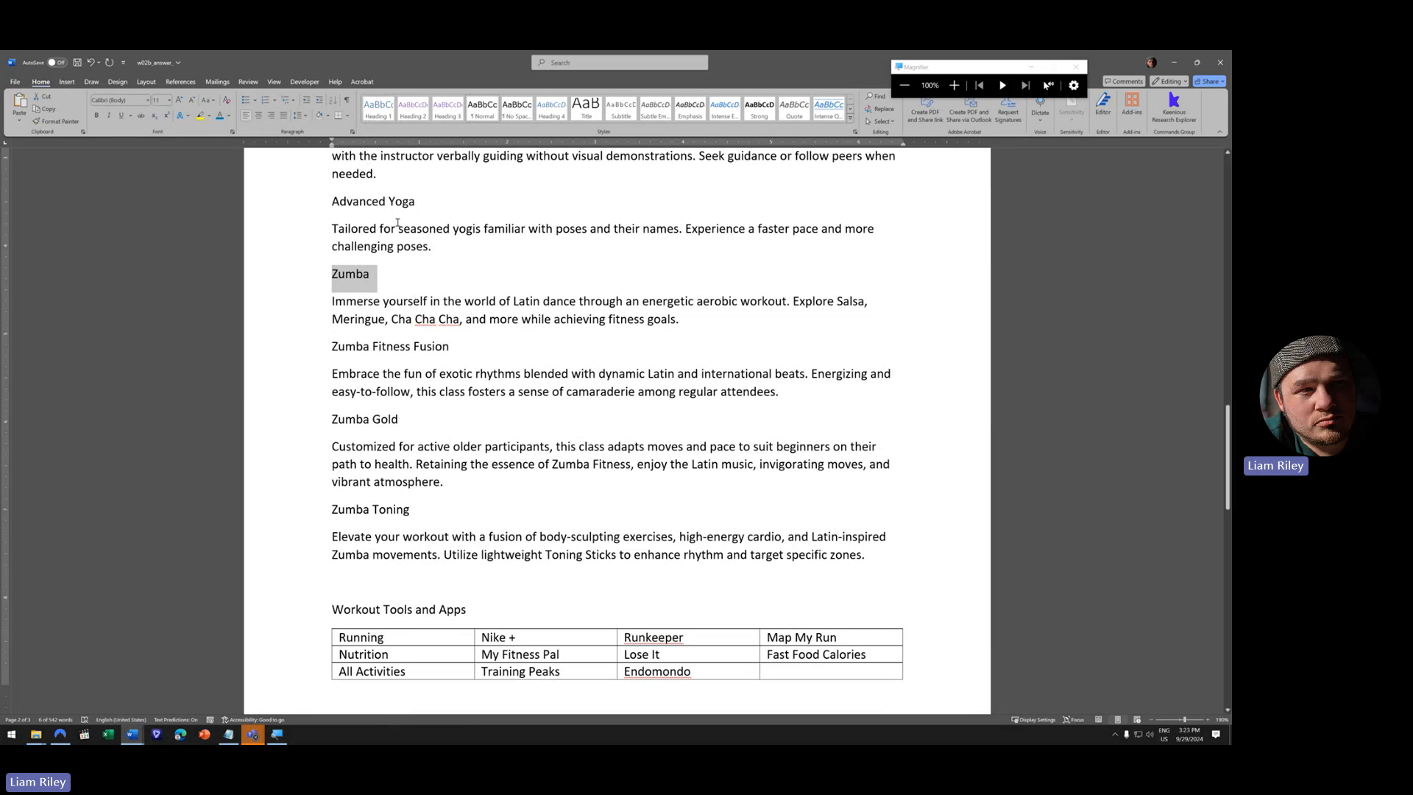
scroll(352, 351, "up", 15)
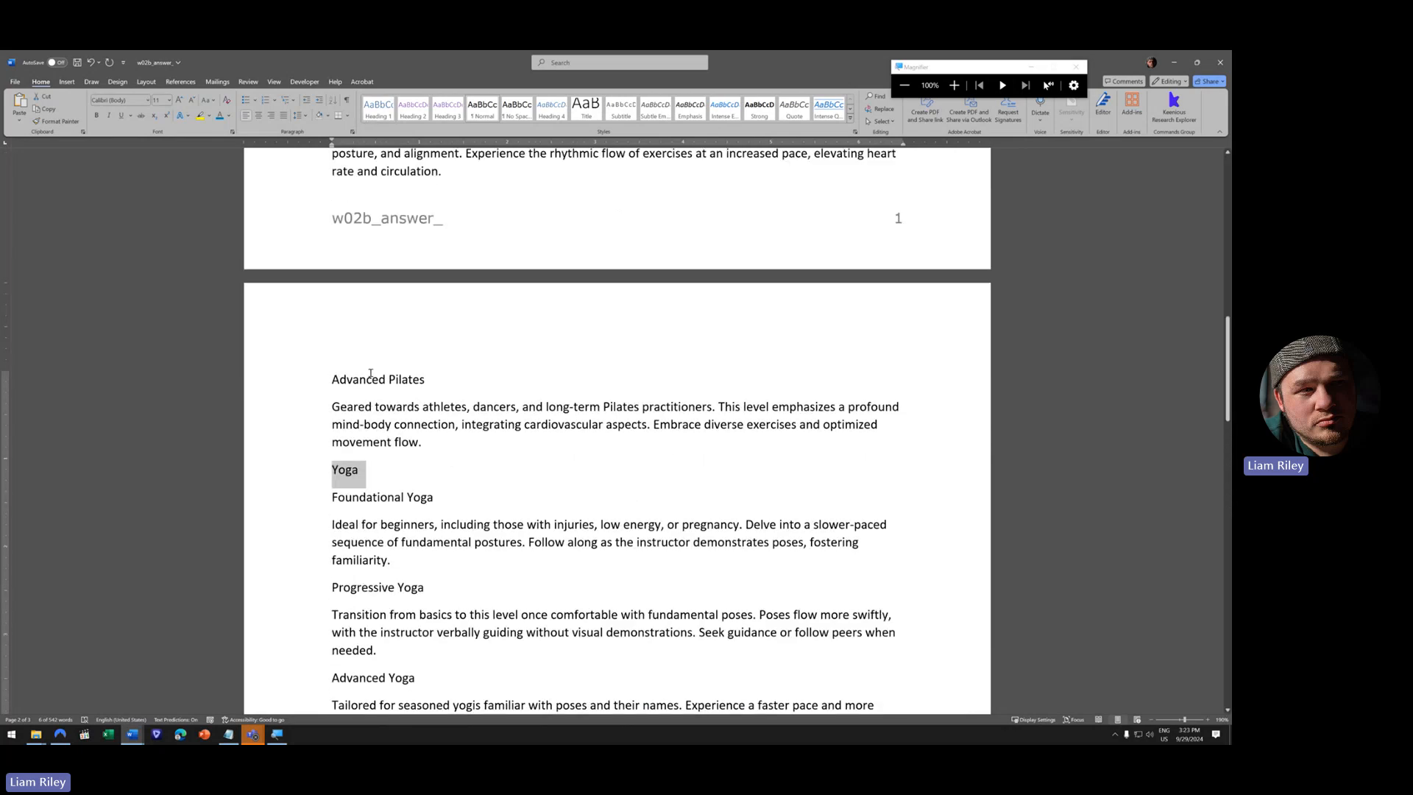
scroll(375, 369, "up", 10)
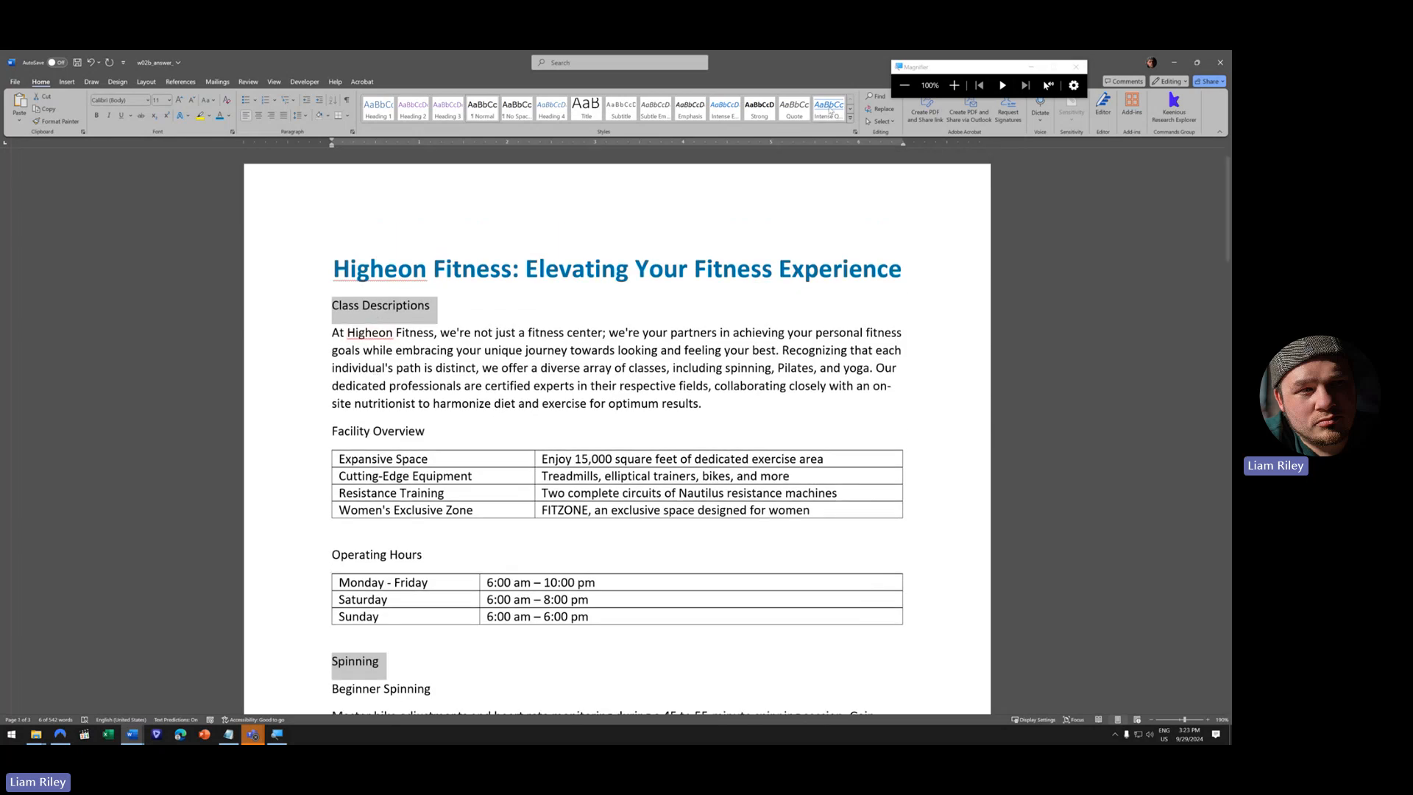
left_click(954, 85)
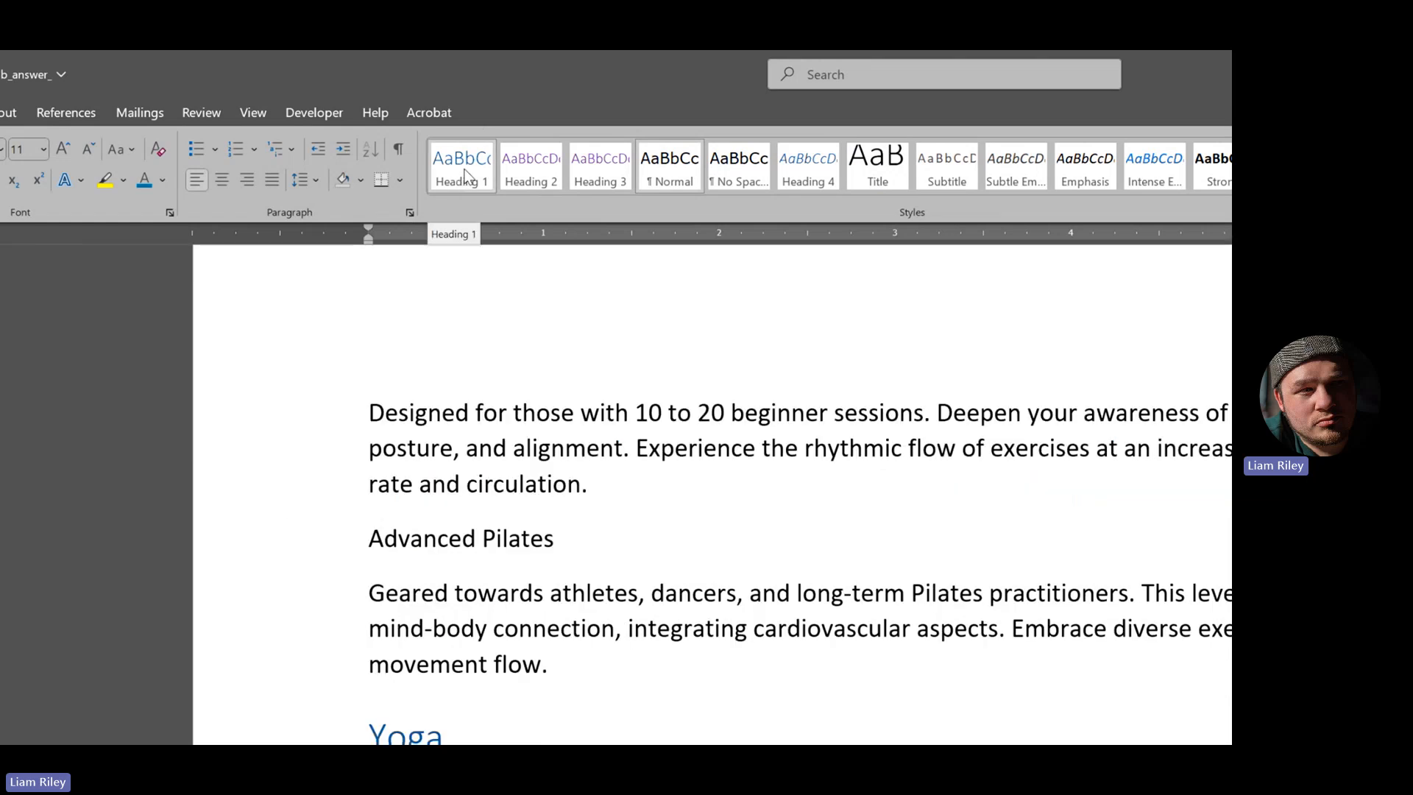
left_click(465, 170)
scroll(603, 662, "down", 2)
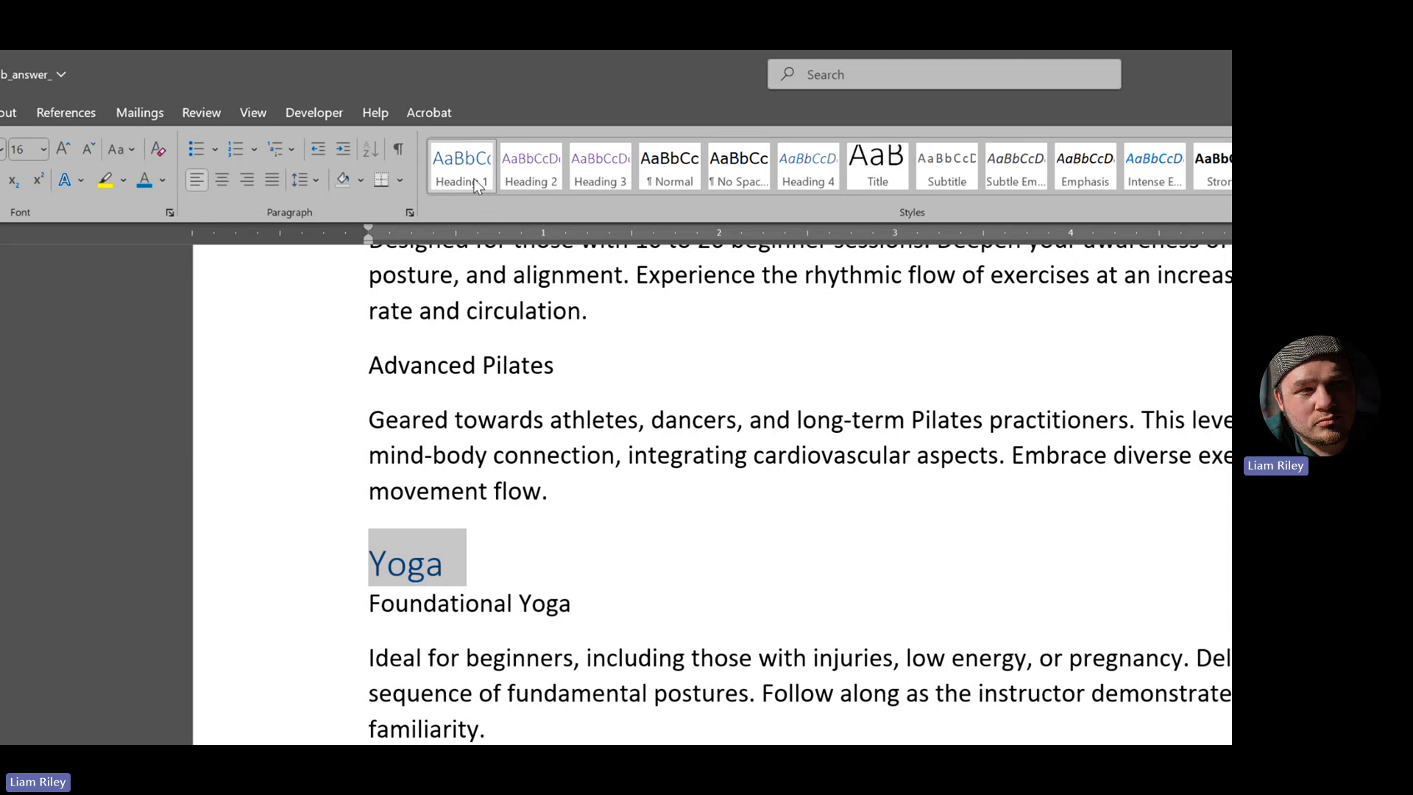
left_click(1075, 118)
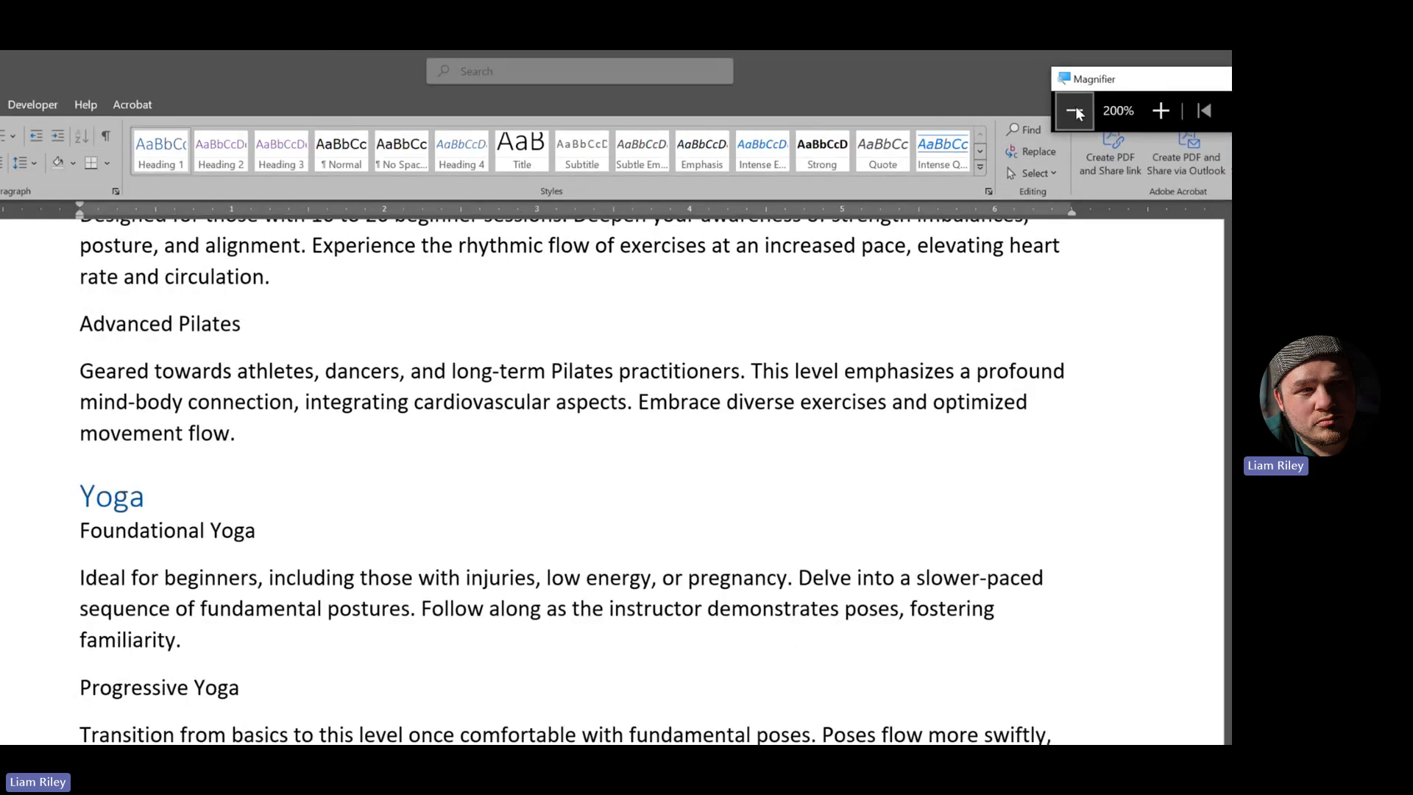
left_click(408, 309)
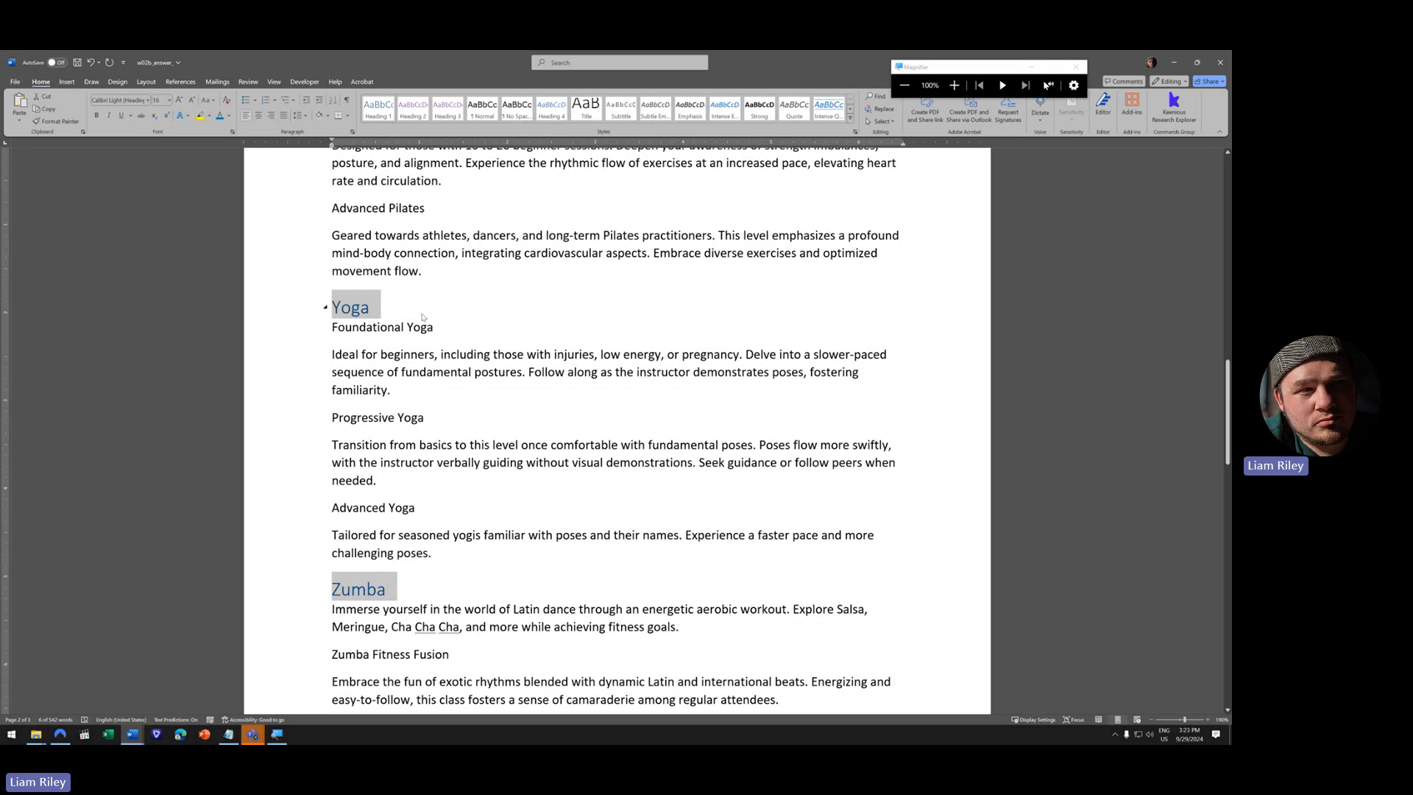
- Apply the Heading 2 style to Facility Overview, Operating Hours and every spinning, Pilates, yoga and Zumba class subheading except Intermediate Pilates
scroll(421, 316, "up", 4)
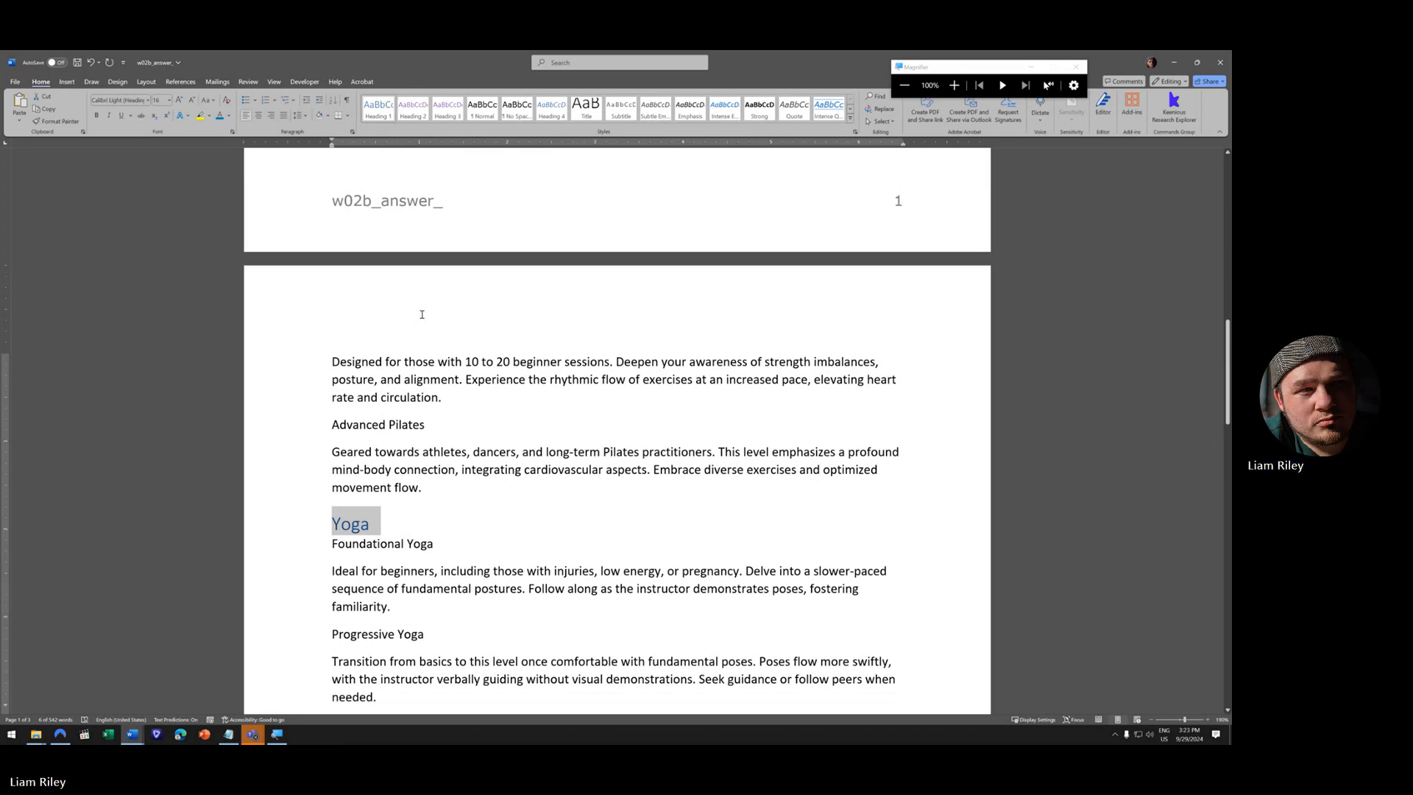
scroll(424, 309, "up", 5)
scroll(426, 302, "up", 8)
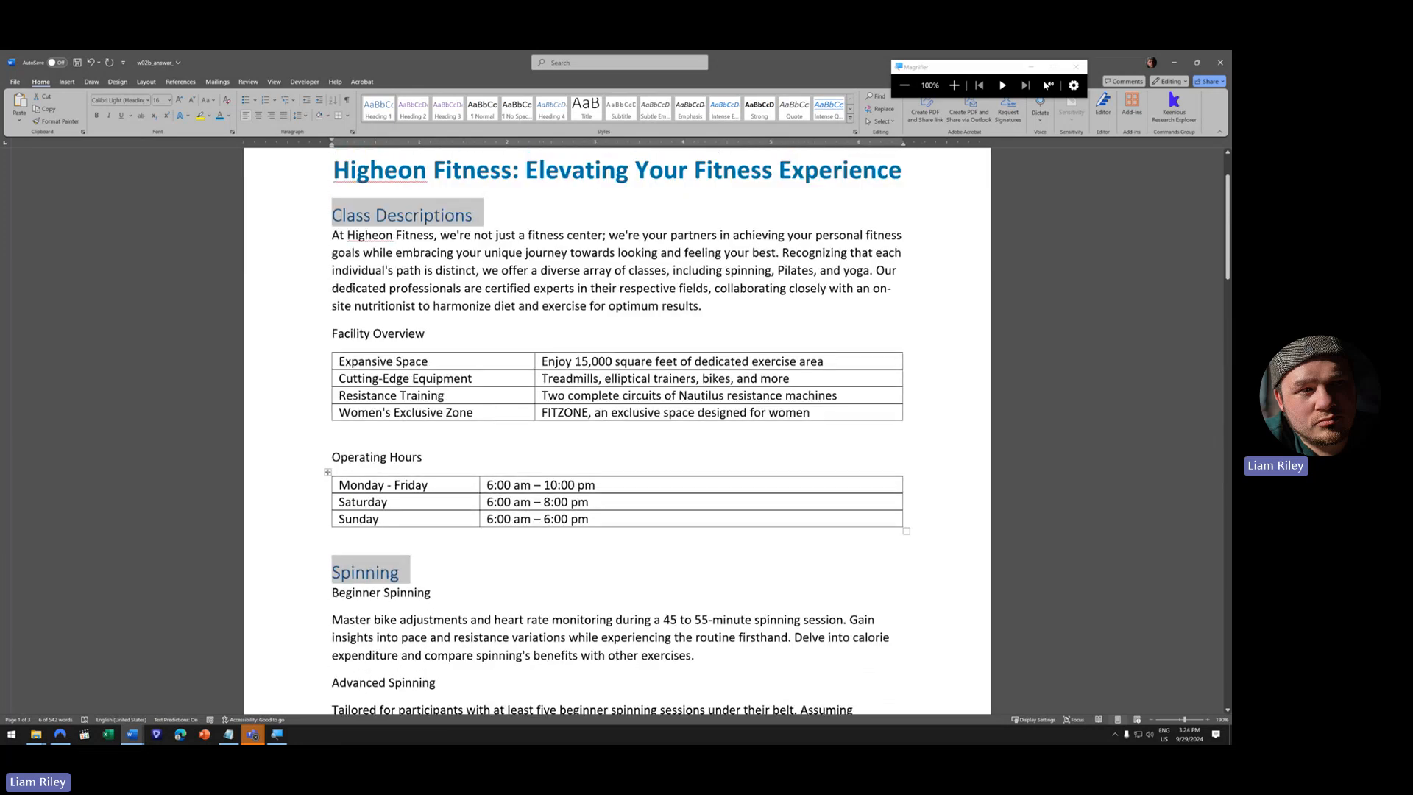
left_click(300, 342)
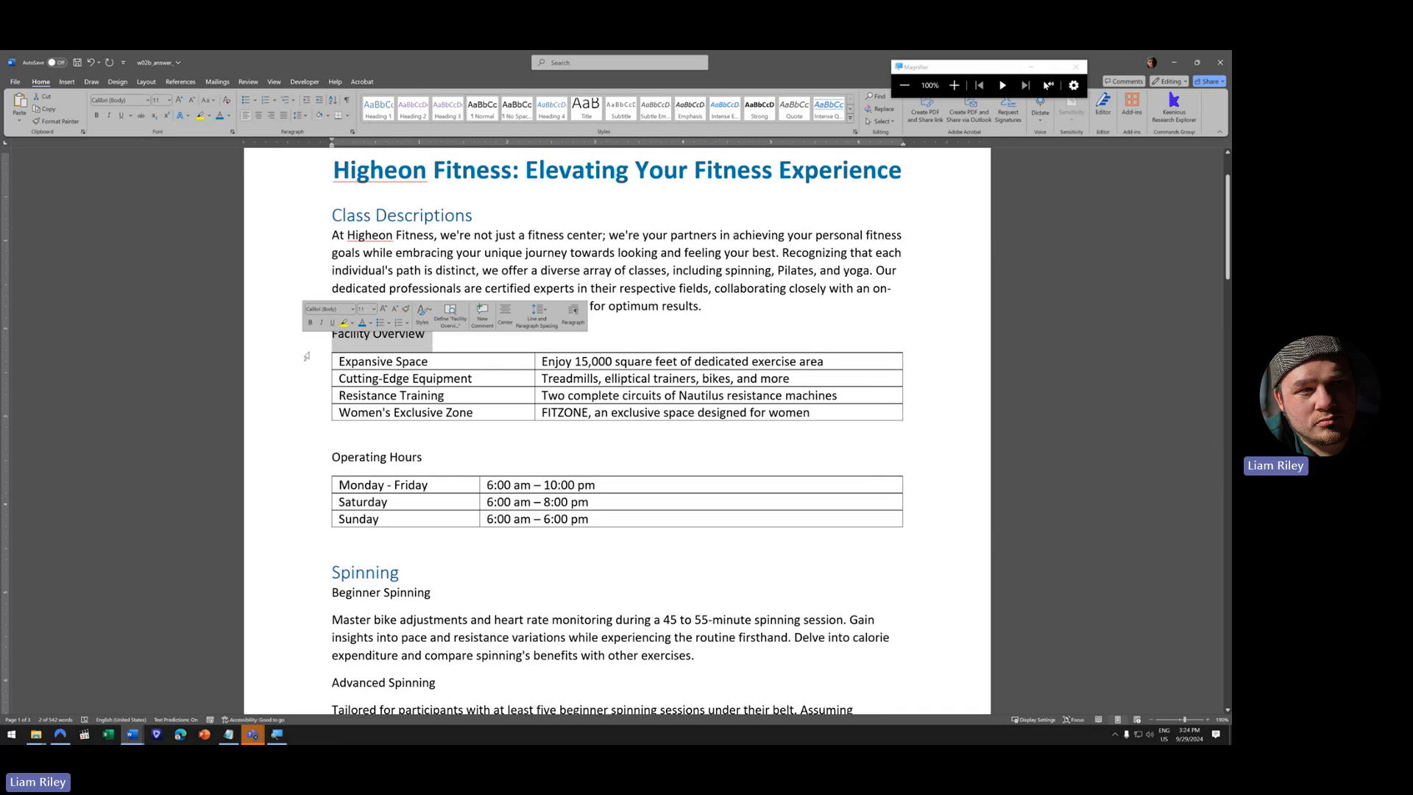
scroll(356, 432, "up", 2)
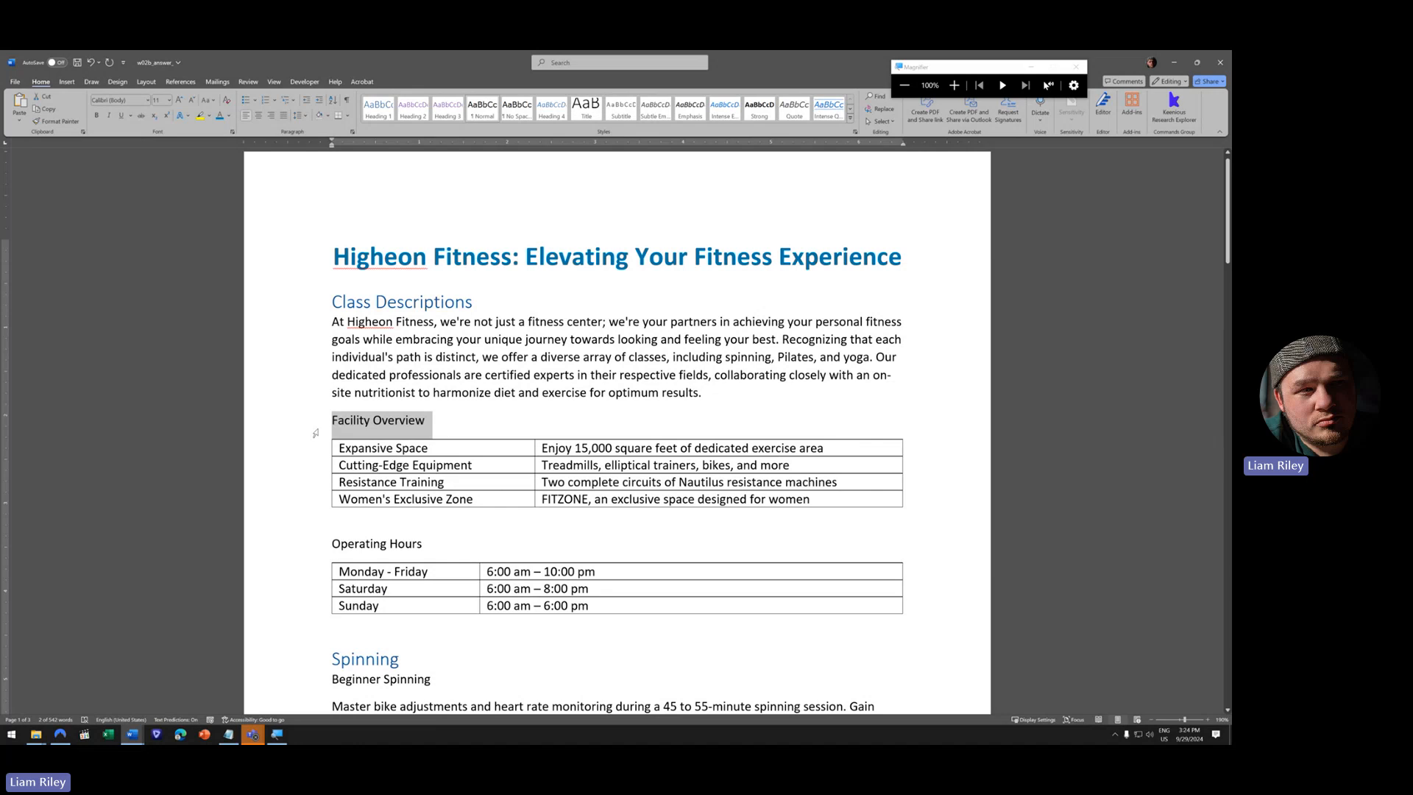
scroll(315, 433, "down", 4)
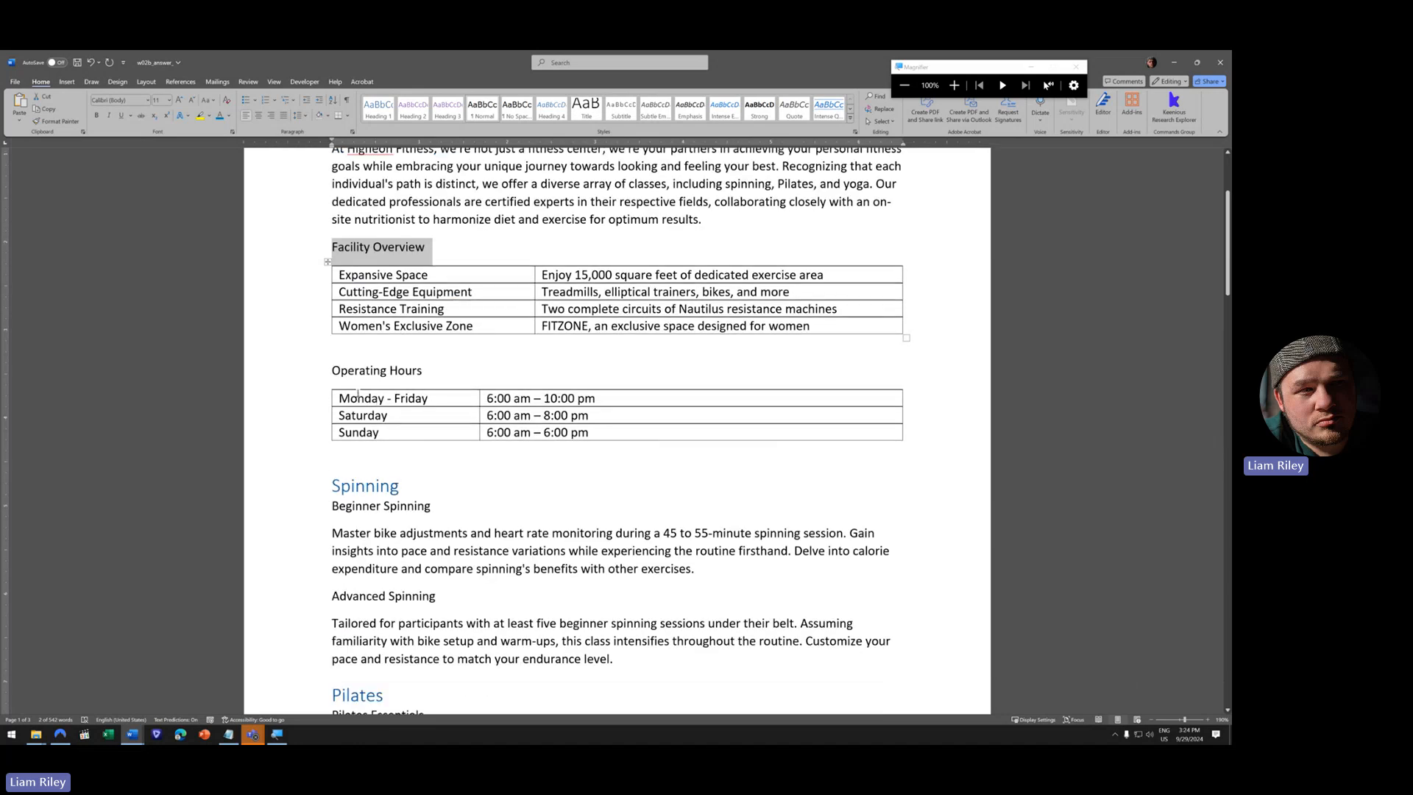
left_click(297, 369, "ctrl")
left_click(303, 510, "ctrl")
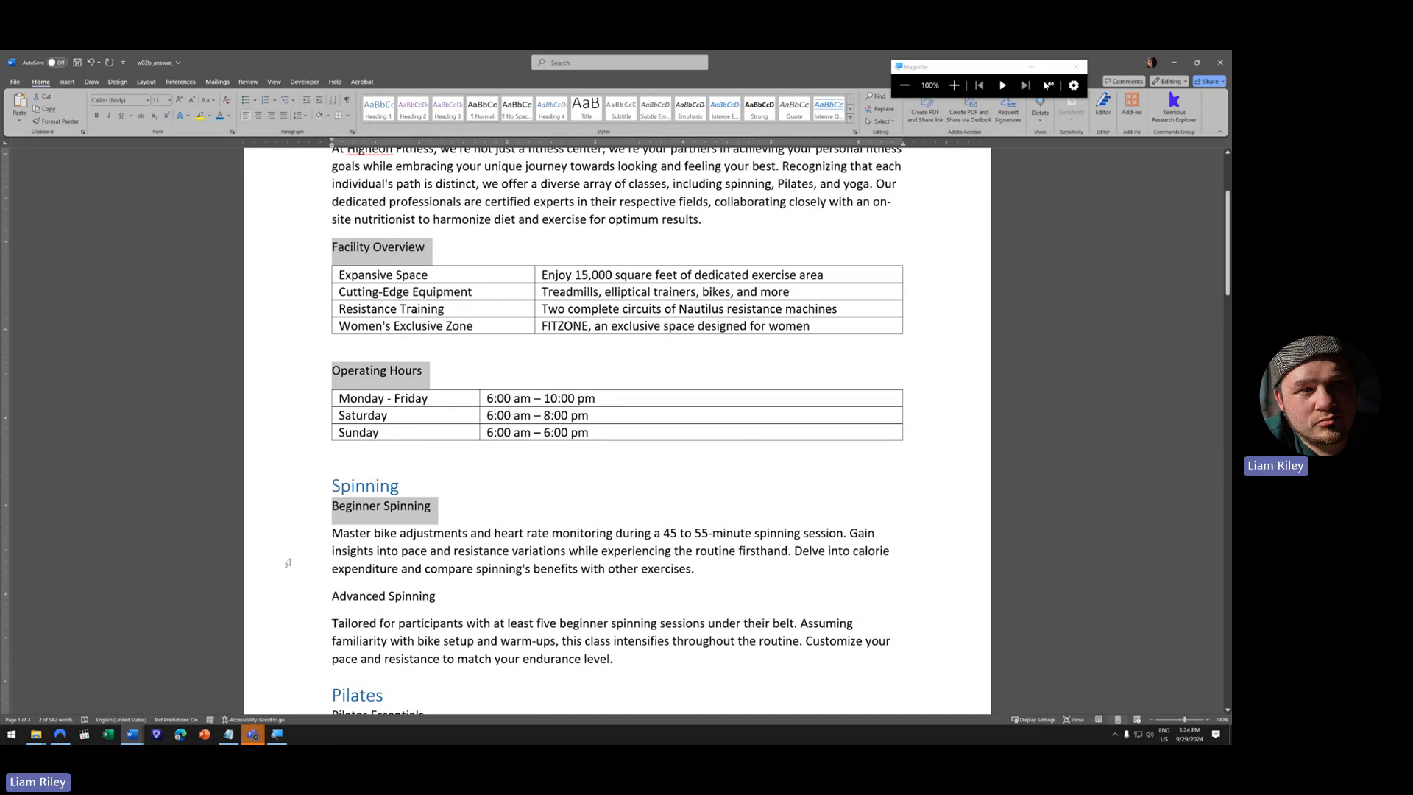
left_click(303, 601, "ctrl")
scroll(388, 581, "down", 7)
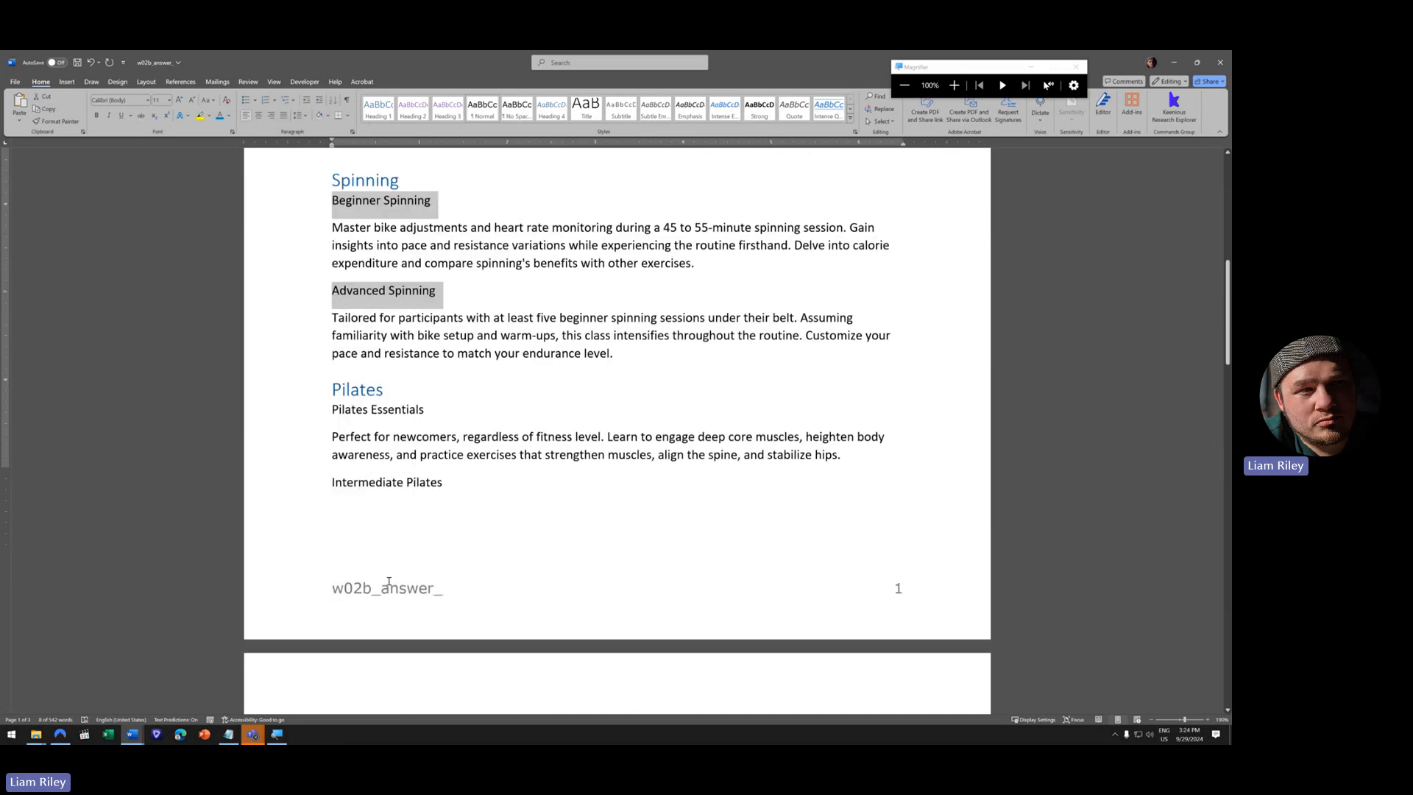
scroll(389, 582, "down", 2)
left_click(297, 332, "ctrl")
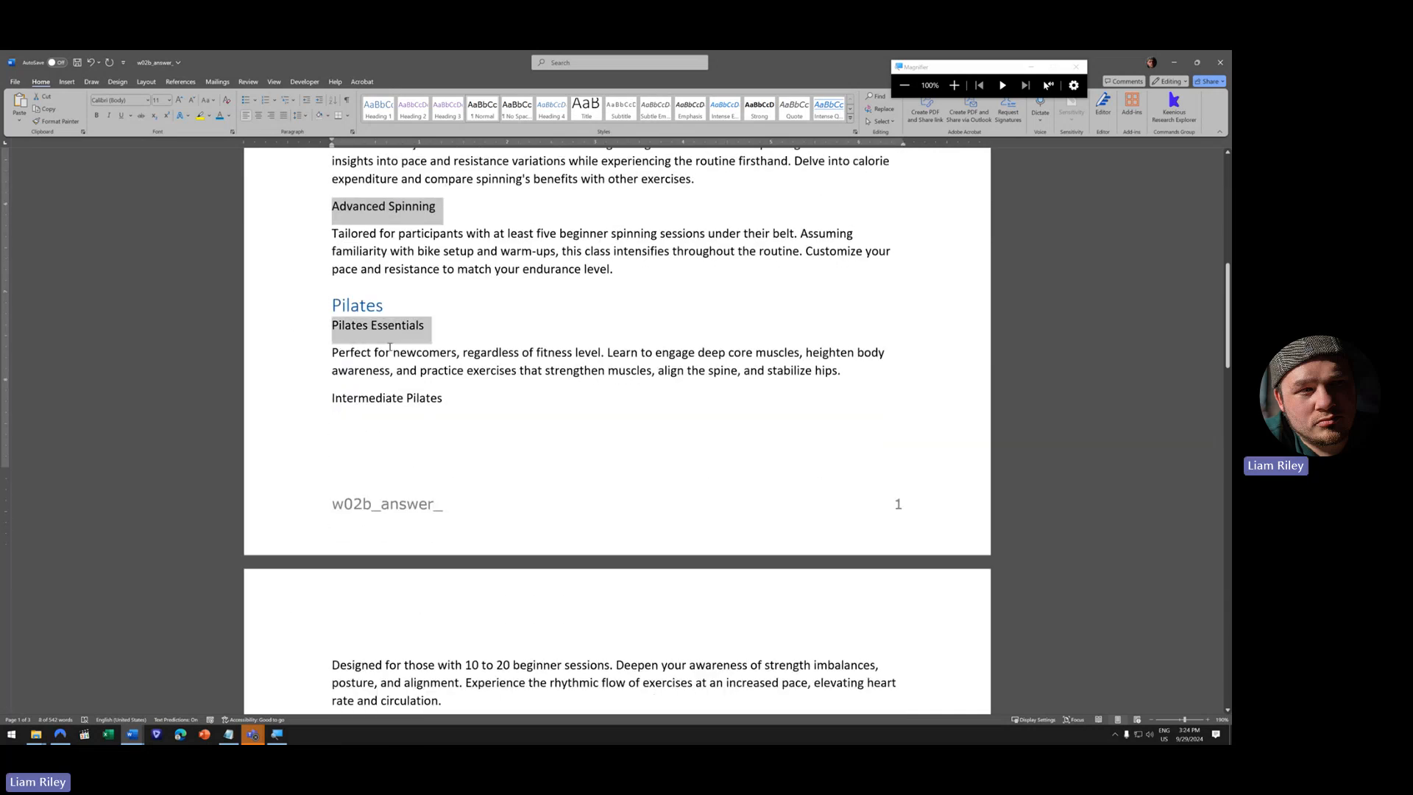
scroll(303, 295, "down", 10)
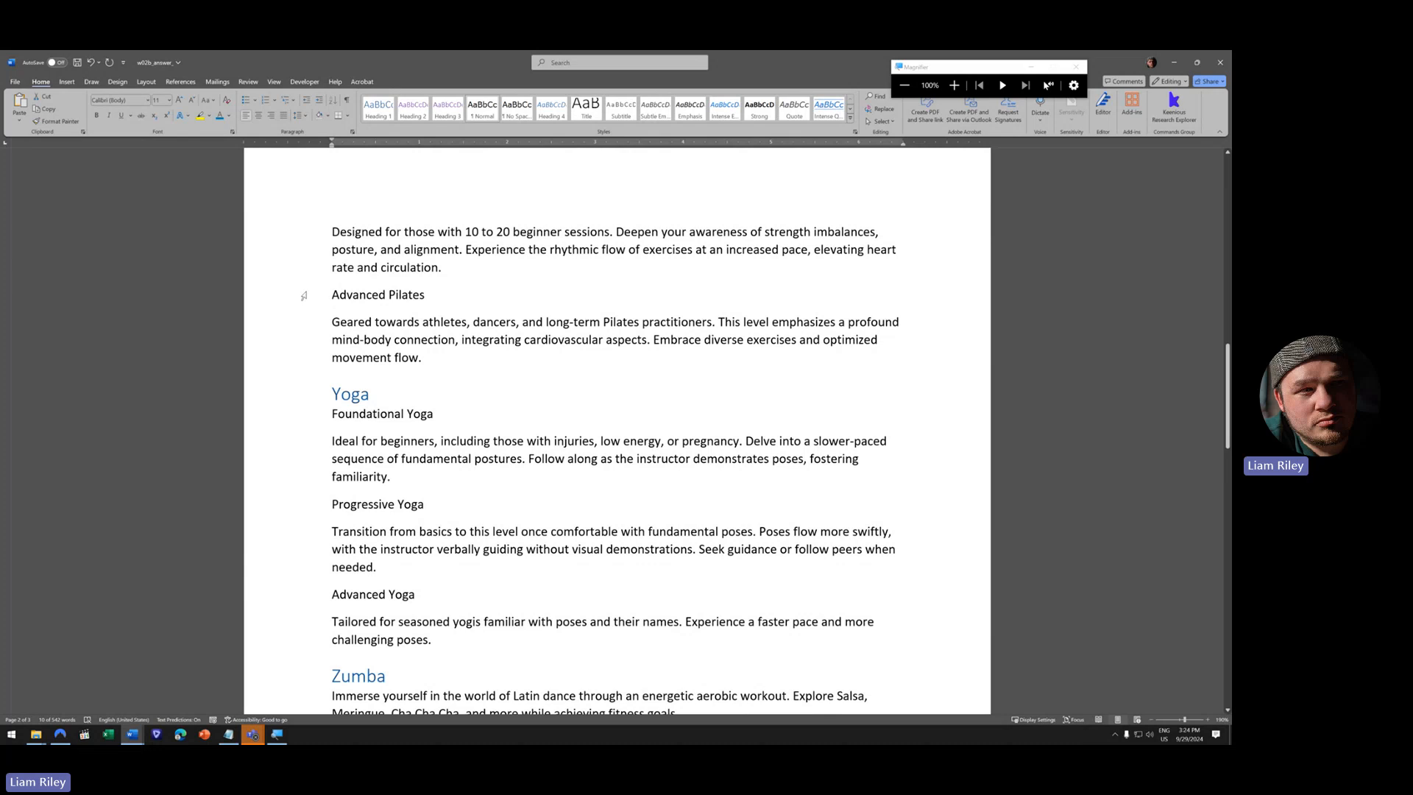
left_click(303, 296, "ctrl")
left_click(306, 417, "ctrl")
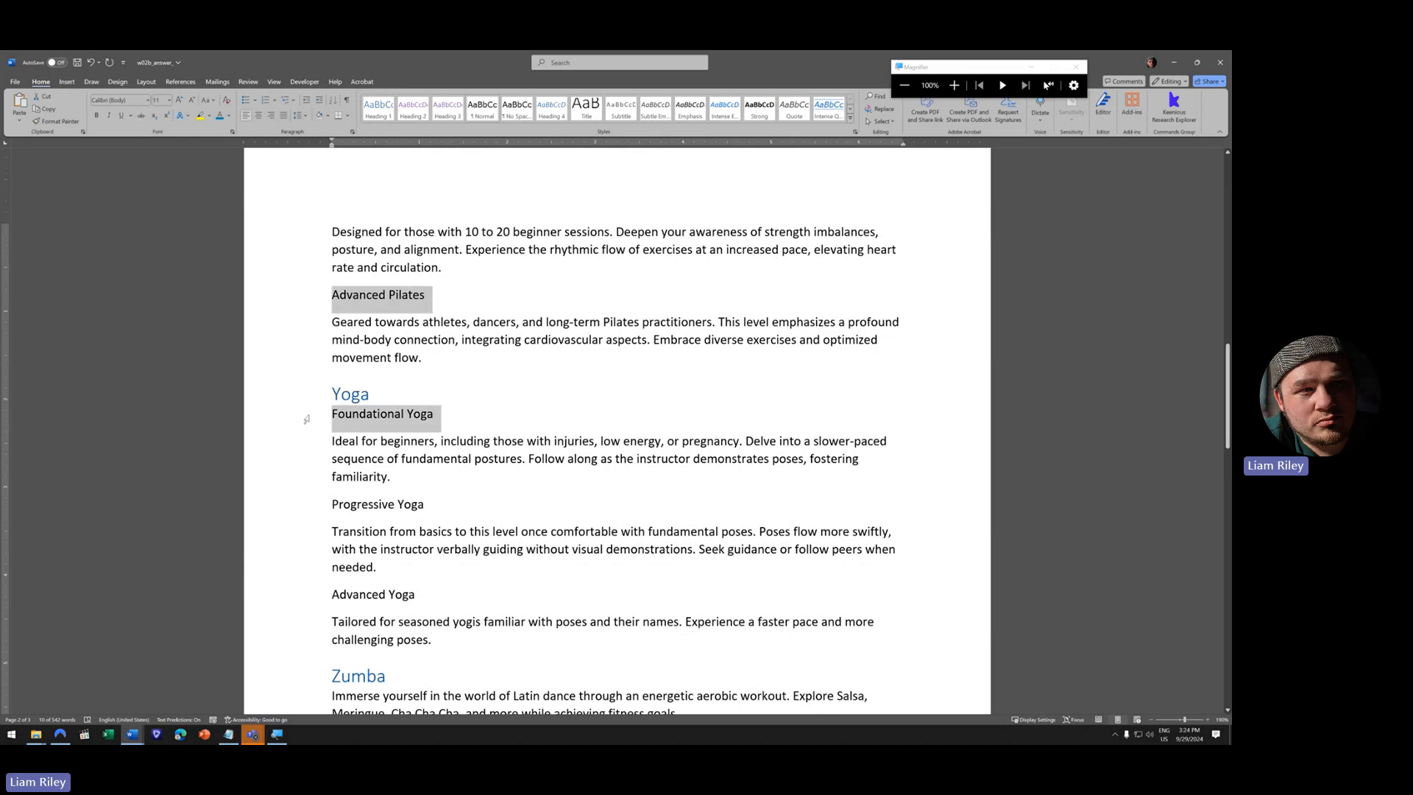
left_click(306, 508, "ctrl")
left_click(304, 603, "ctrl")
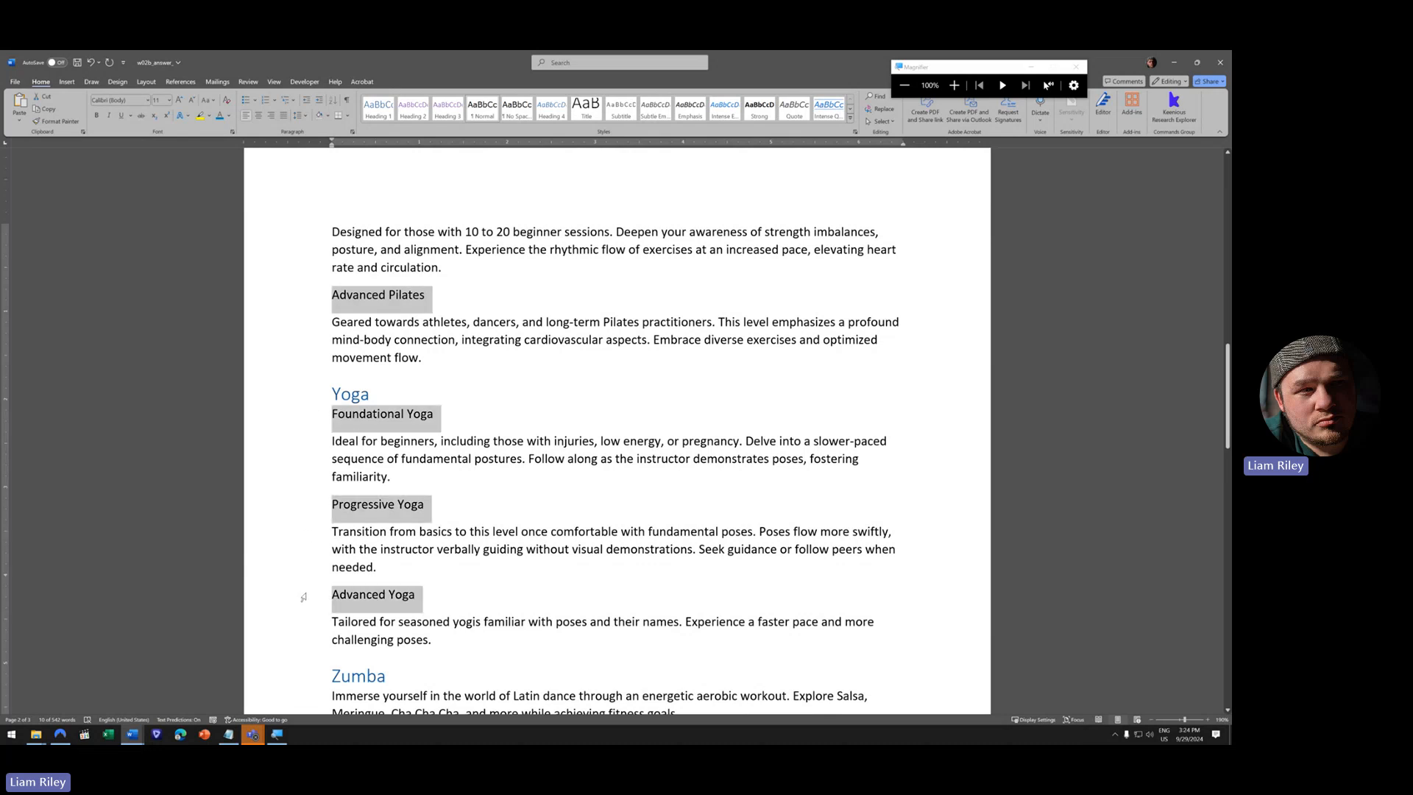
scroll(381, 415, "down", 9)
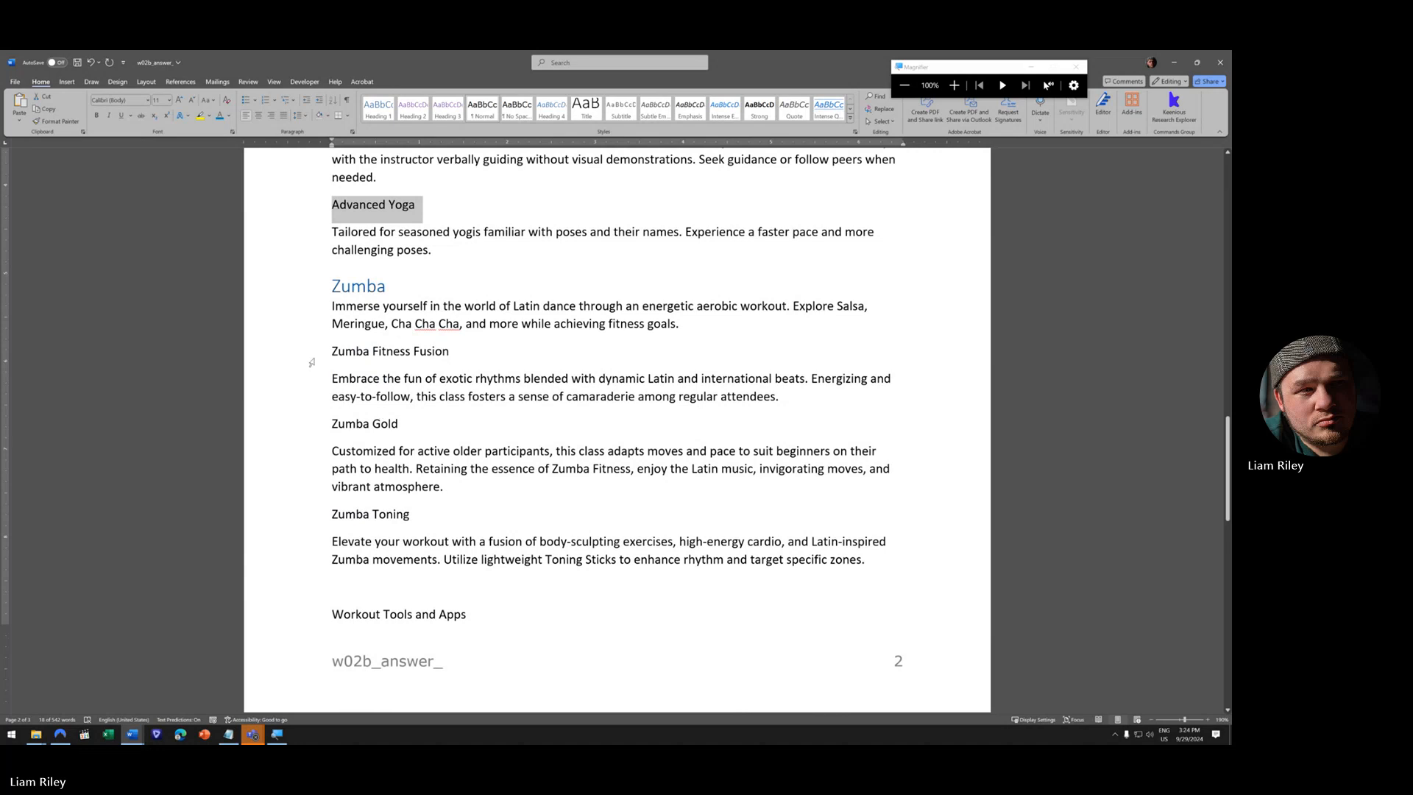
left_click(307, 358, "ctrl")
left_click(301, 431, "ctrl")
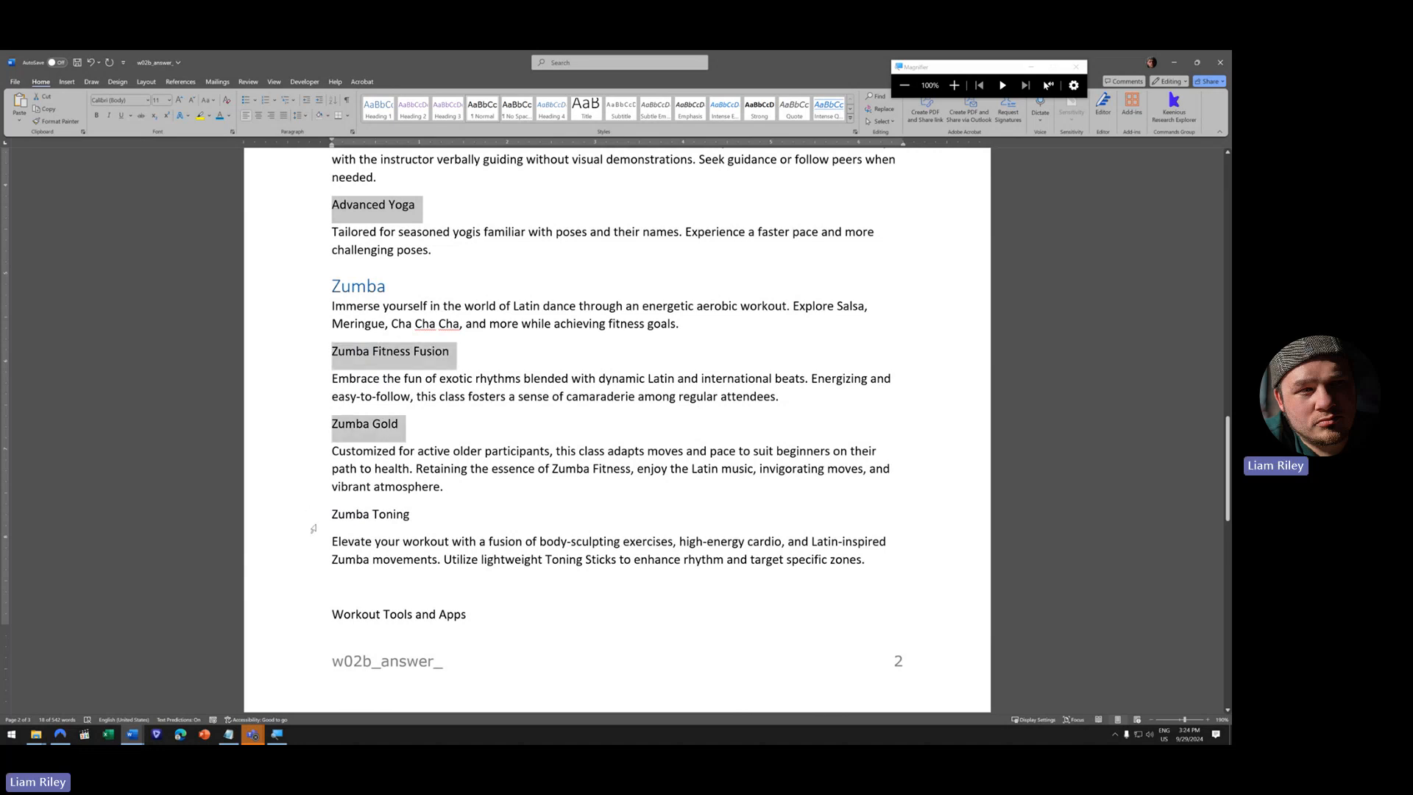
left_click(315, 519, "ctrl")
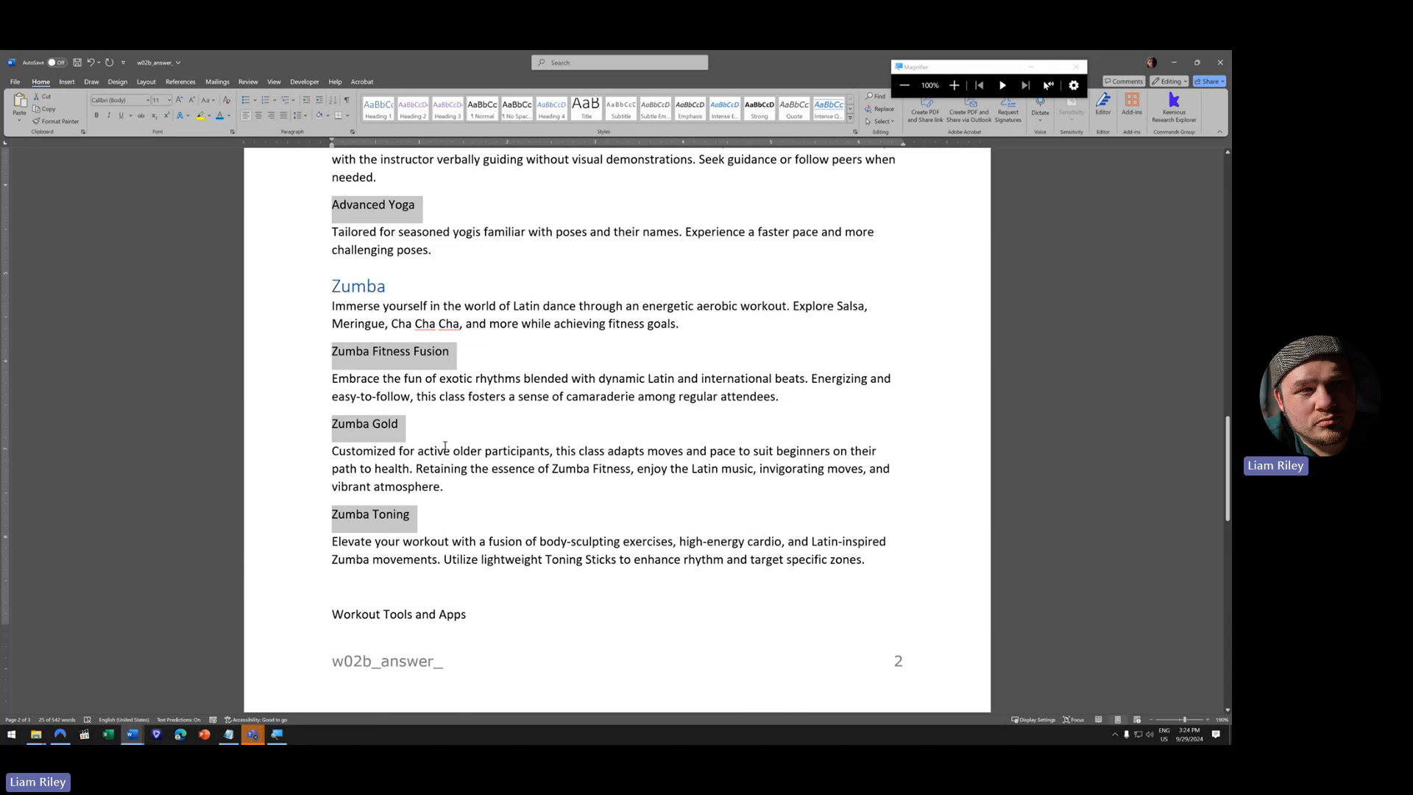
scroll(395, 362, "down", 3)
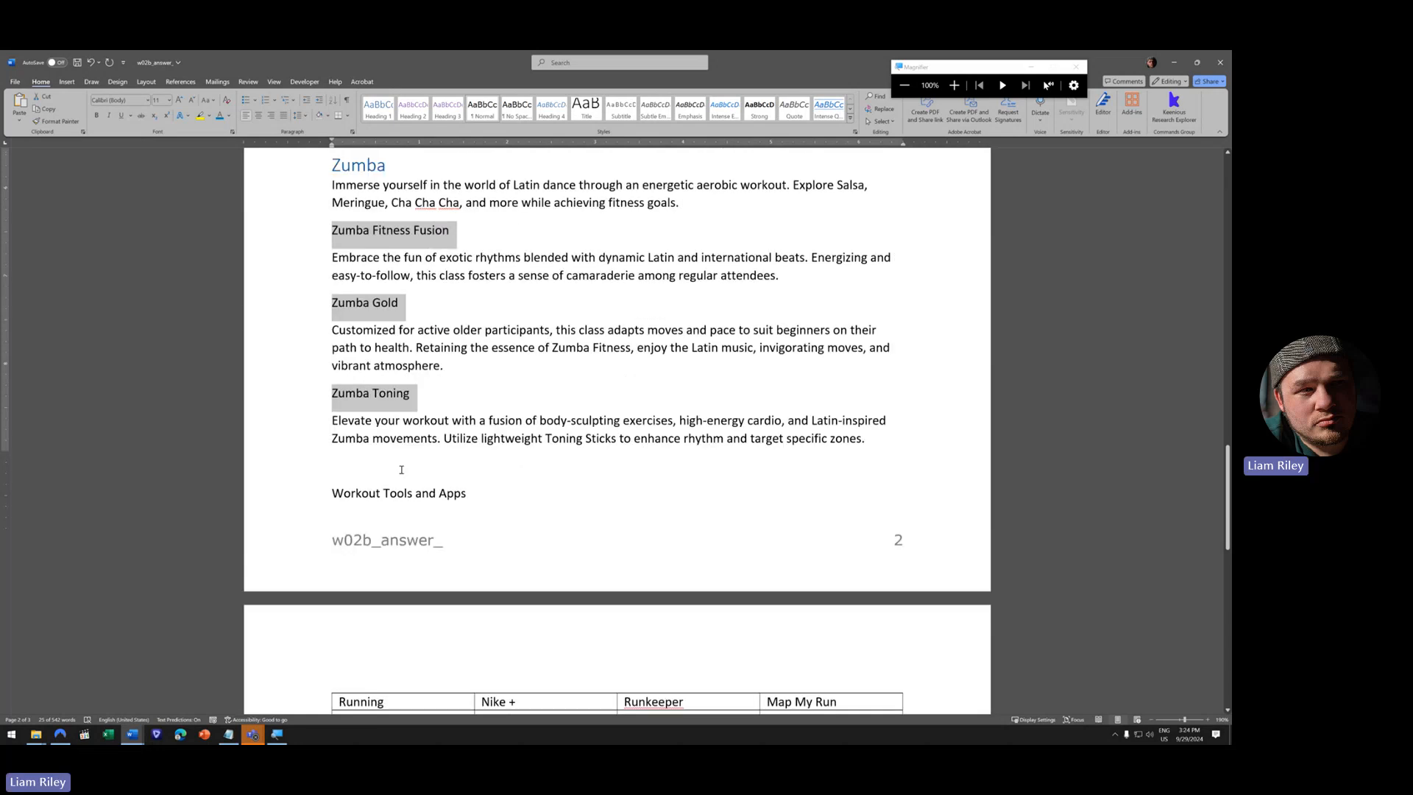
scroll(390, 397, "up", 7)
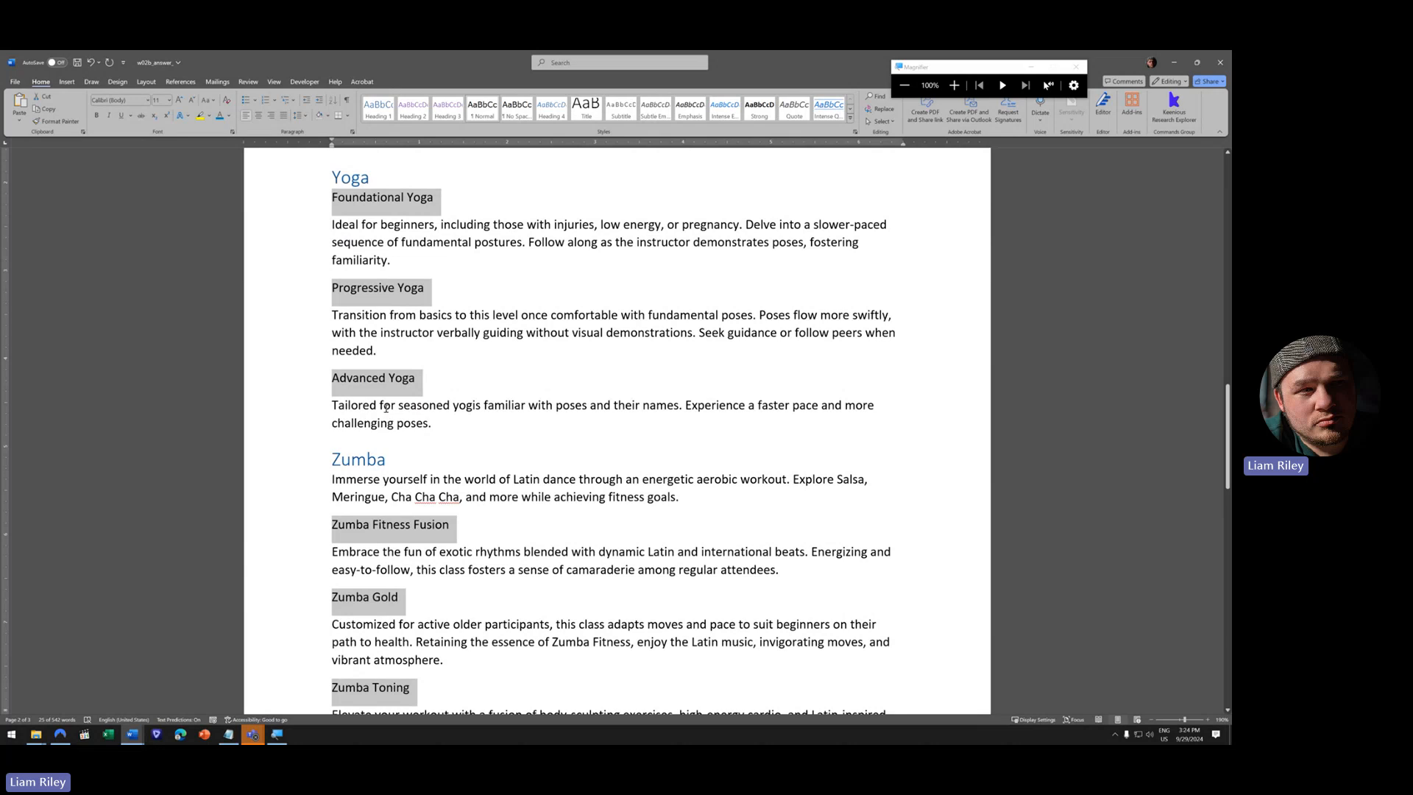
left_click(414, 111)
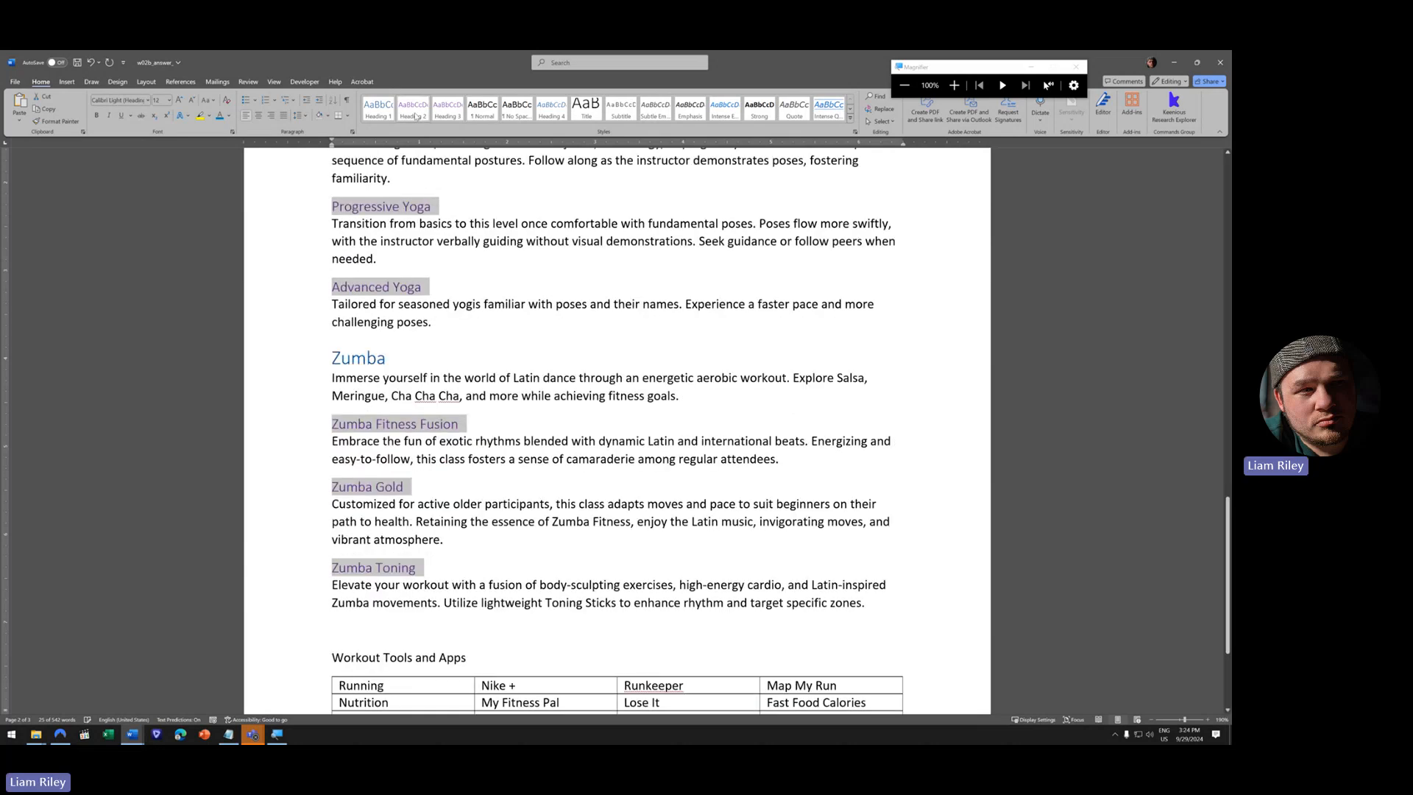
- Check the styled headings and apply the Heading 2 style to the Intermediate Pilates subheading
scroll(427, 435, "up", 20)
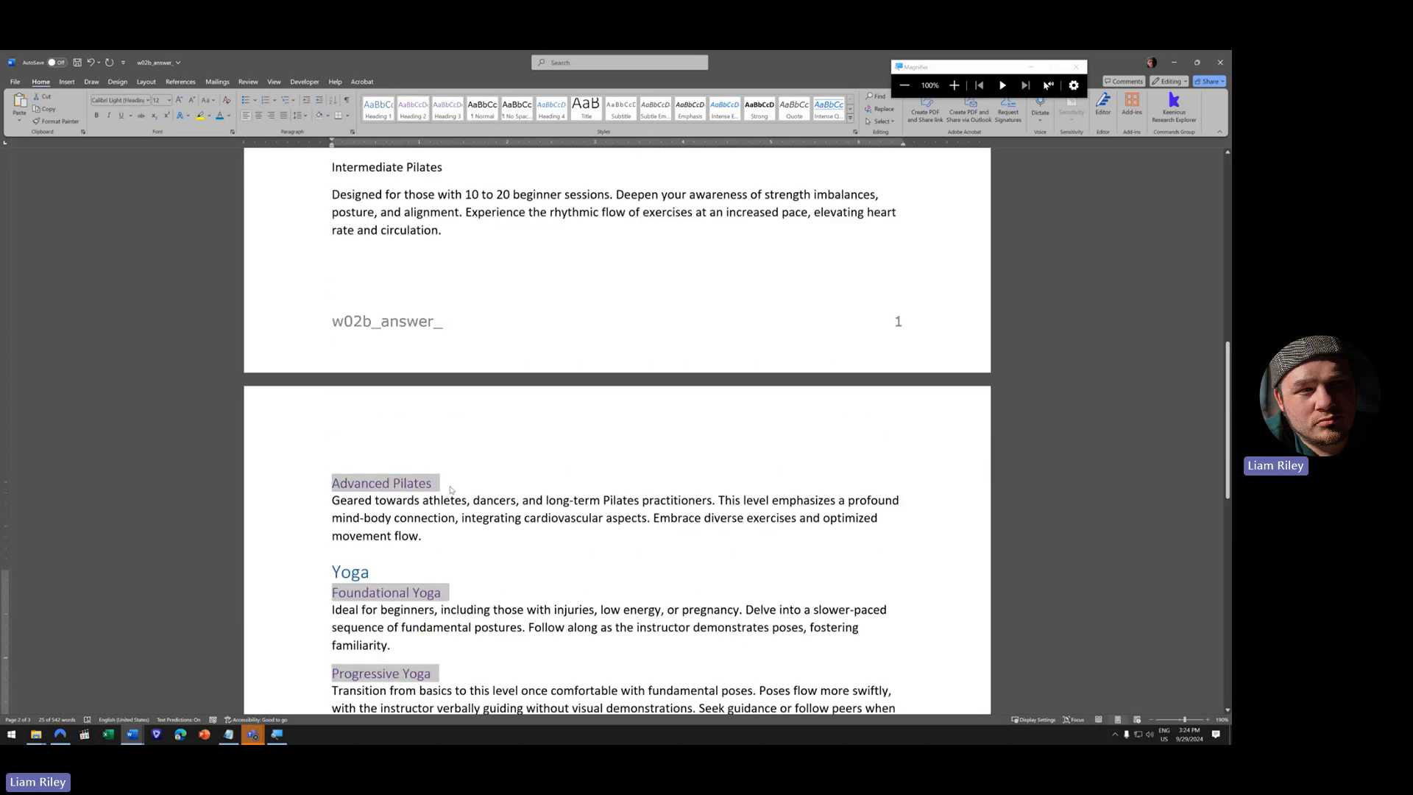
scroll(449, 487, "up", 1)
left_click(464, 406)
scroll(487, 474, "down", 8)
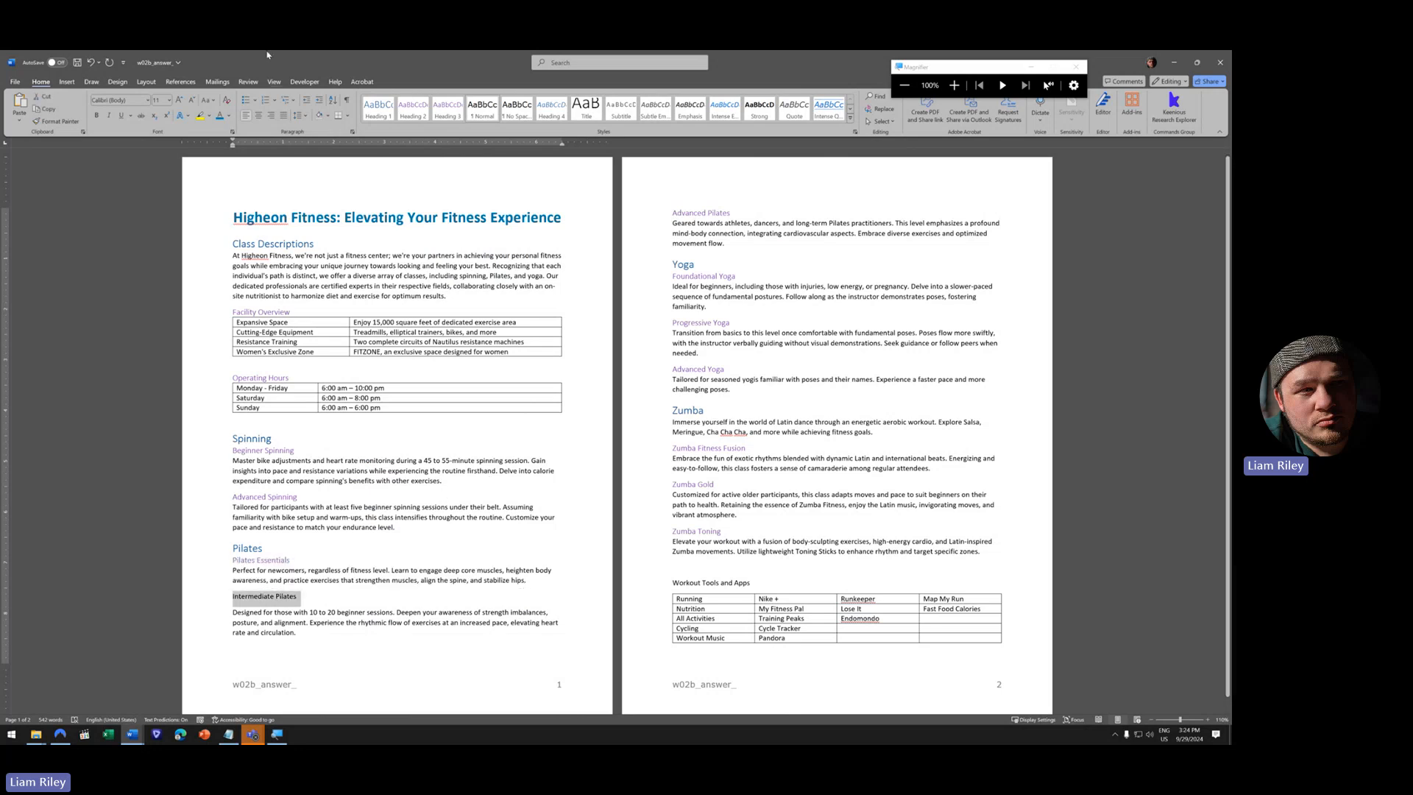
left_click(217, 602)
left_click(459, 461)
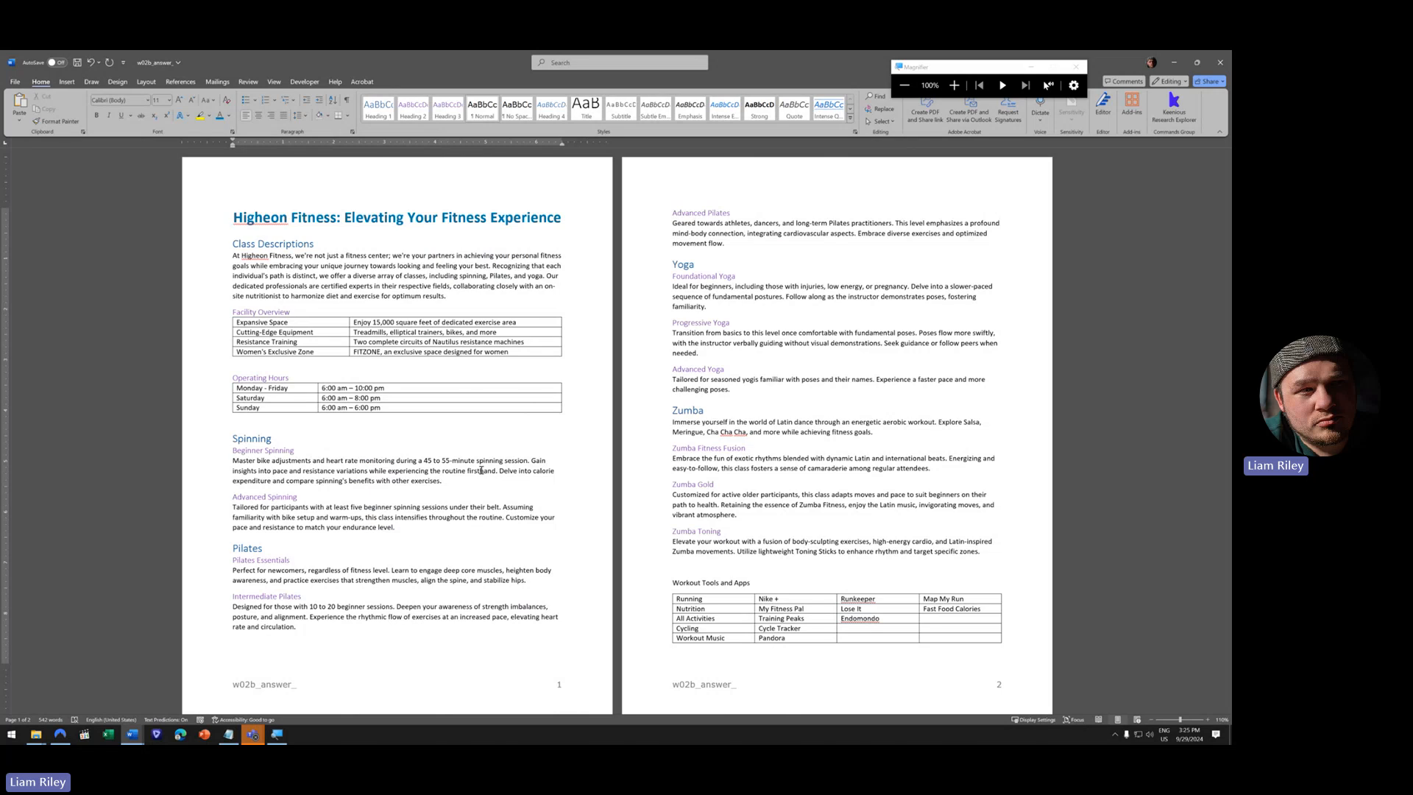
- Insert two page breaks at the end of the document, after the Workout Tools and Apps table
key("ctrl+End")
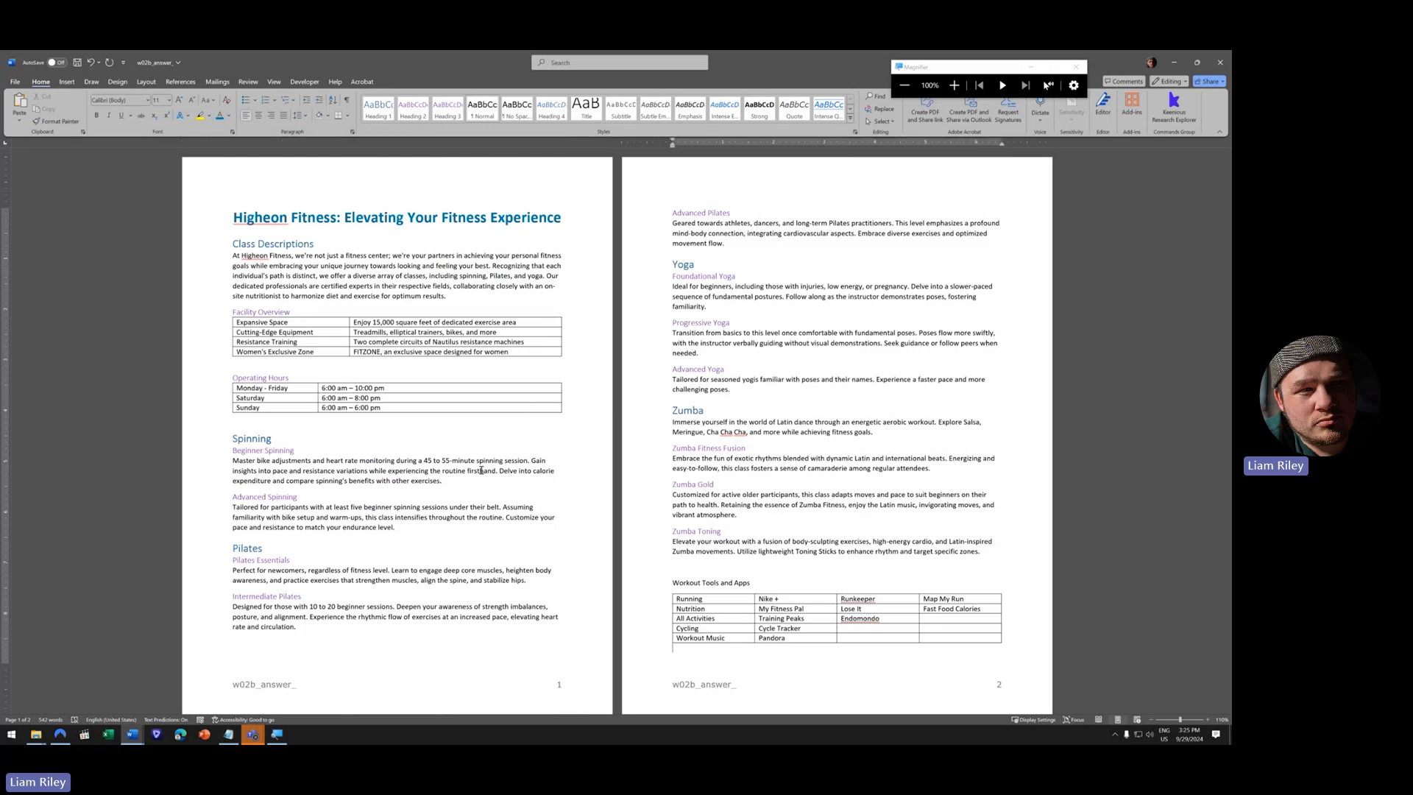
key("ctrl+Return")
key("ctrl+Return")
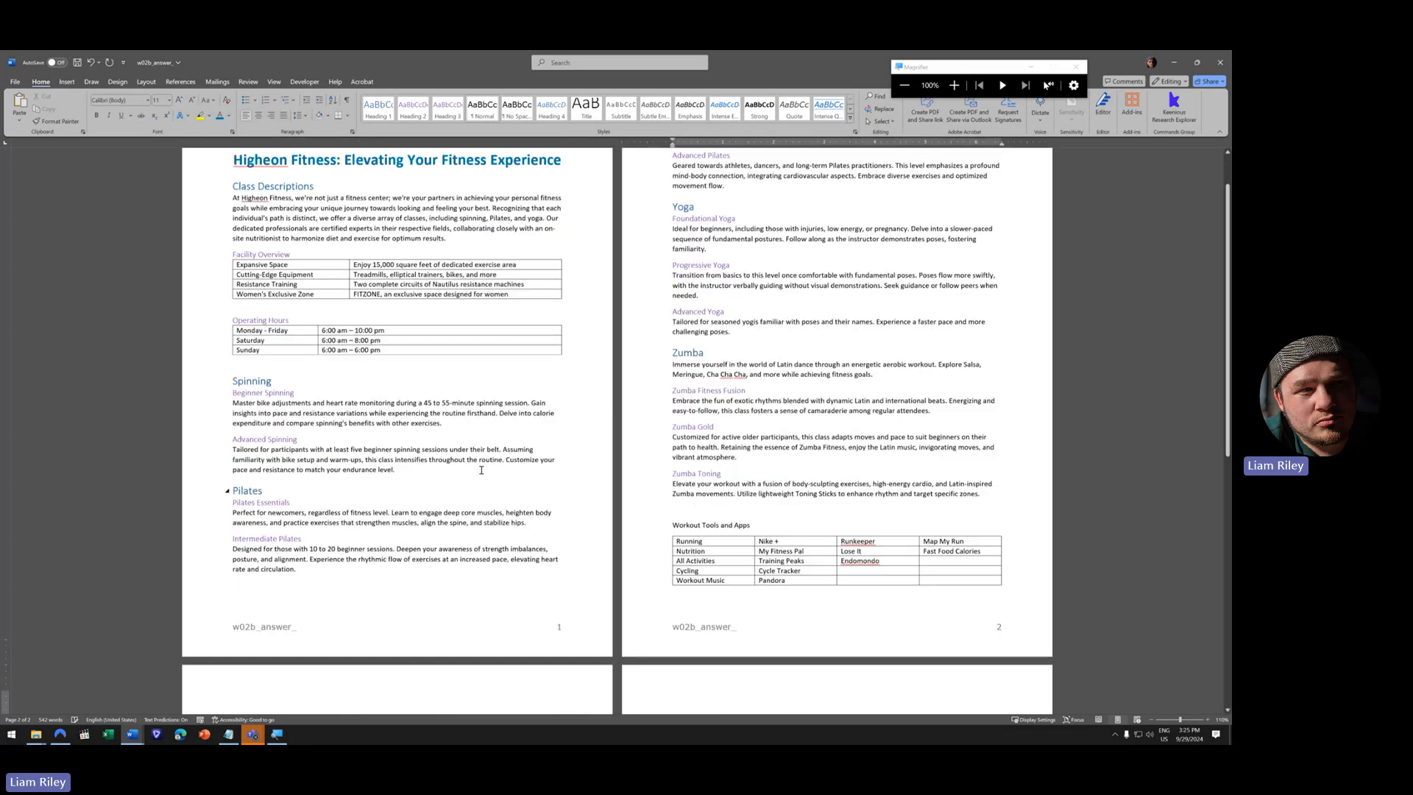
scroll(467, 470, "down", 4)
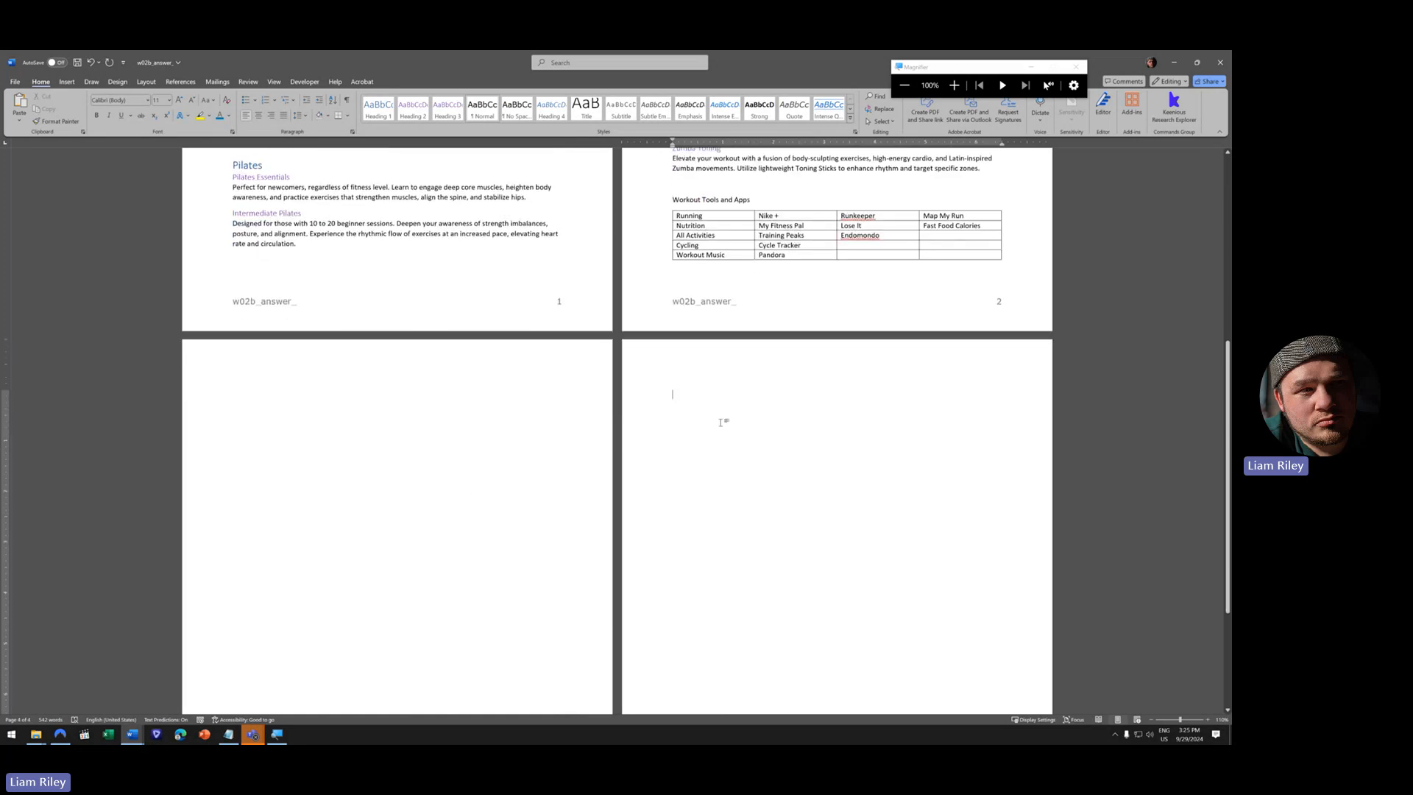
- Show the formatting marks to check the page breaks at the end of the document, and hide them again
scroll(739, 407, "up", 1)
scroll(739, 407, "up", 1)
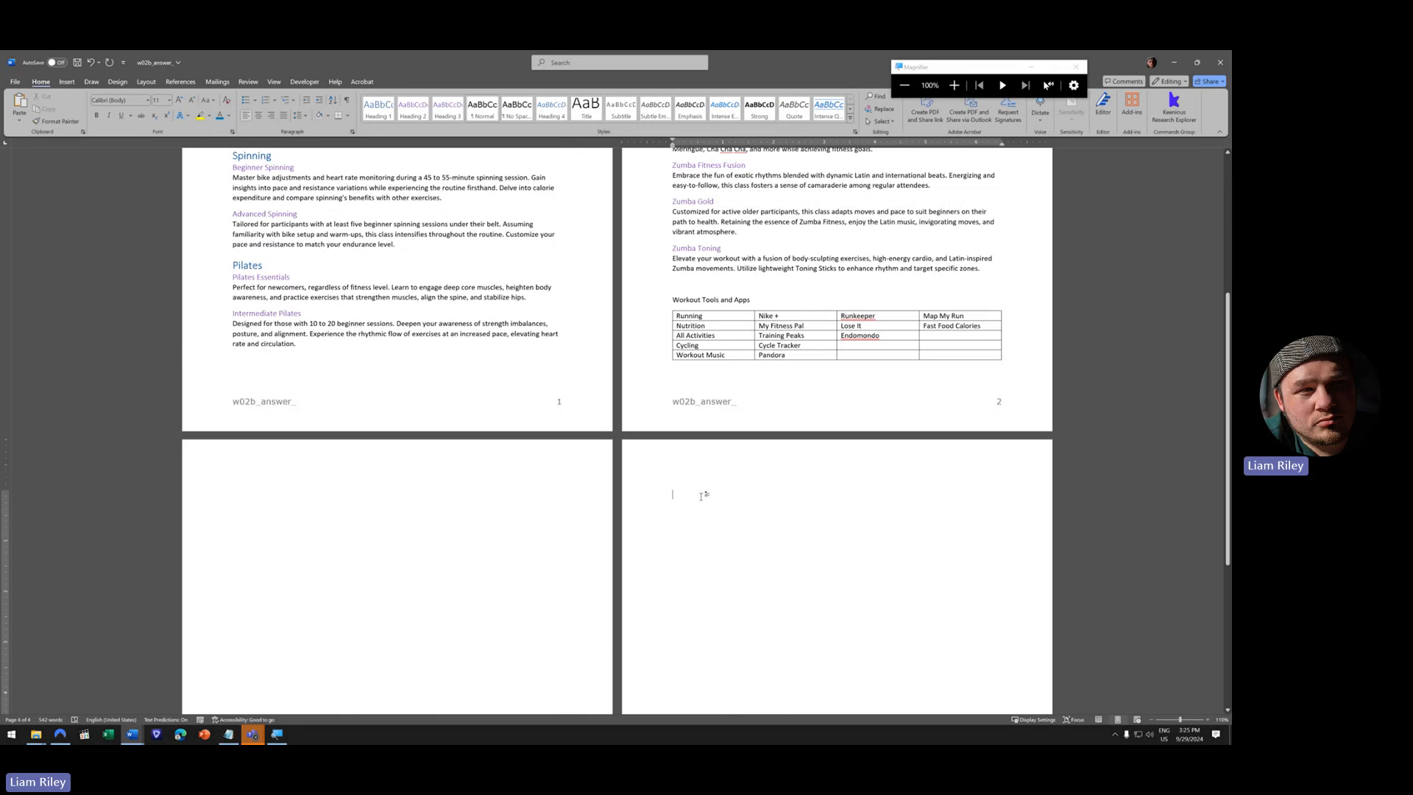
left_click(346, 101)
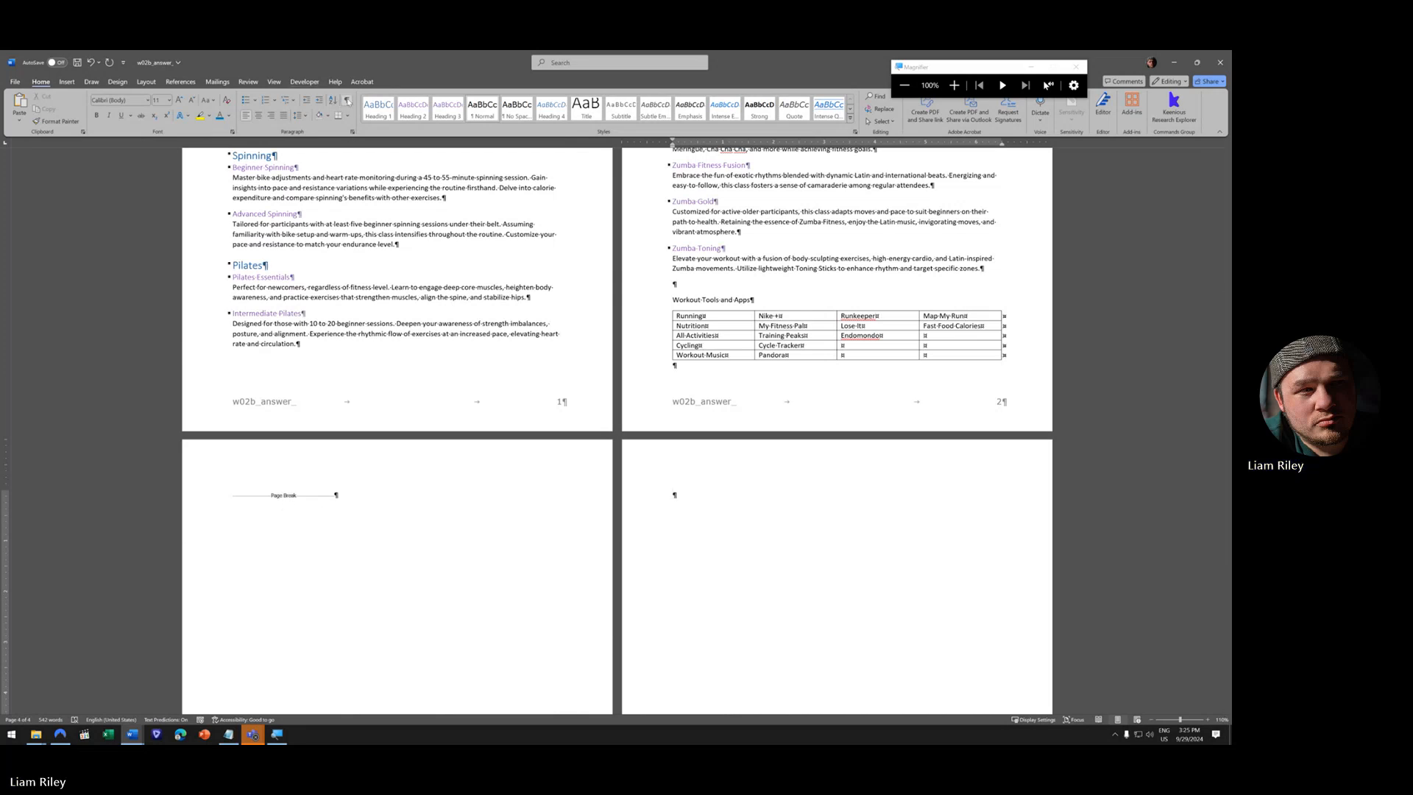
left_click(347, 100)
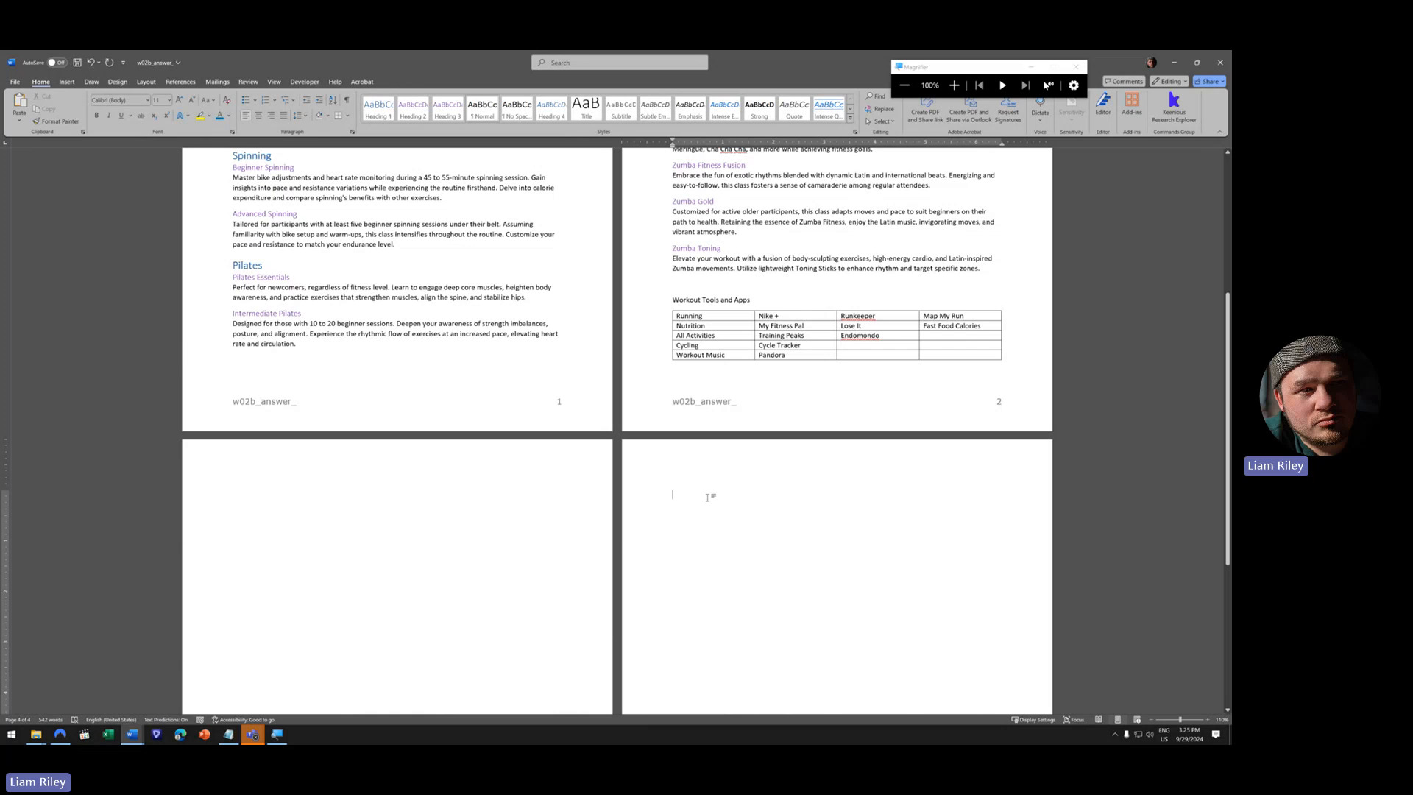
- Insert an automatic Contents table on the last page, and undo it together with the page breaks
left_click(181, 82)
left_click(24, 110)
left_click(58, 177)
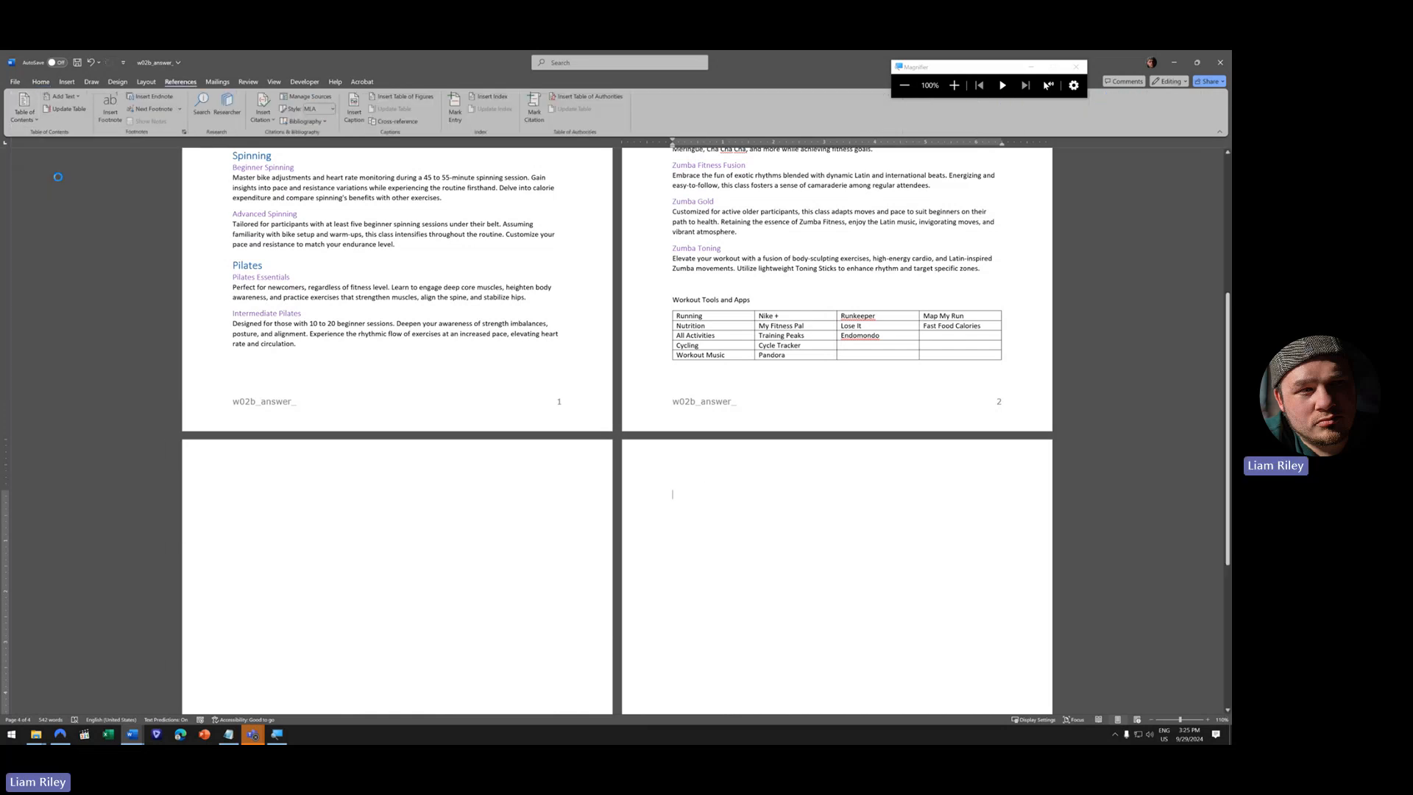
scroll(725, 413, "up", 3)
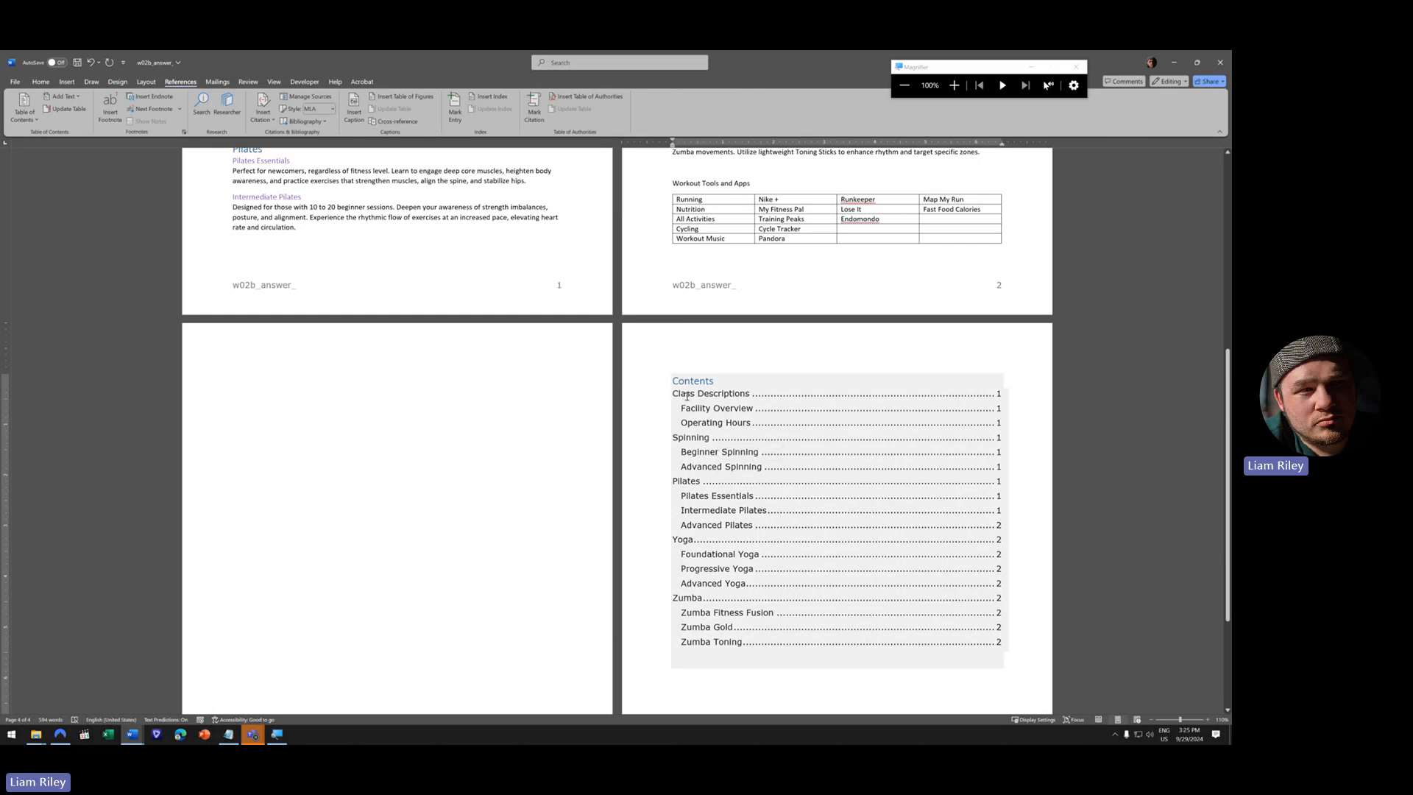
scroll(692, 592, "down", 1)
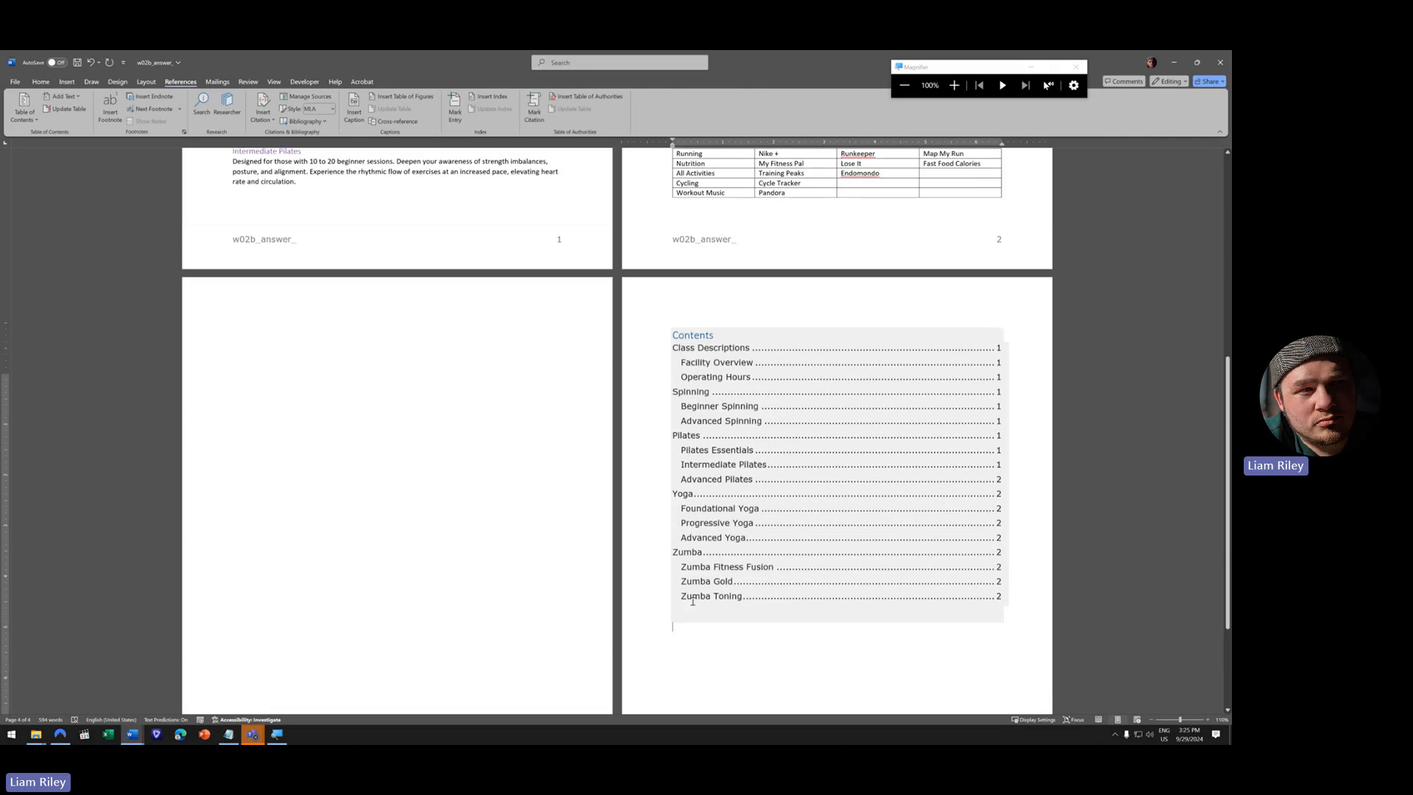
scroll(692, 602, "up", 1)
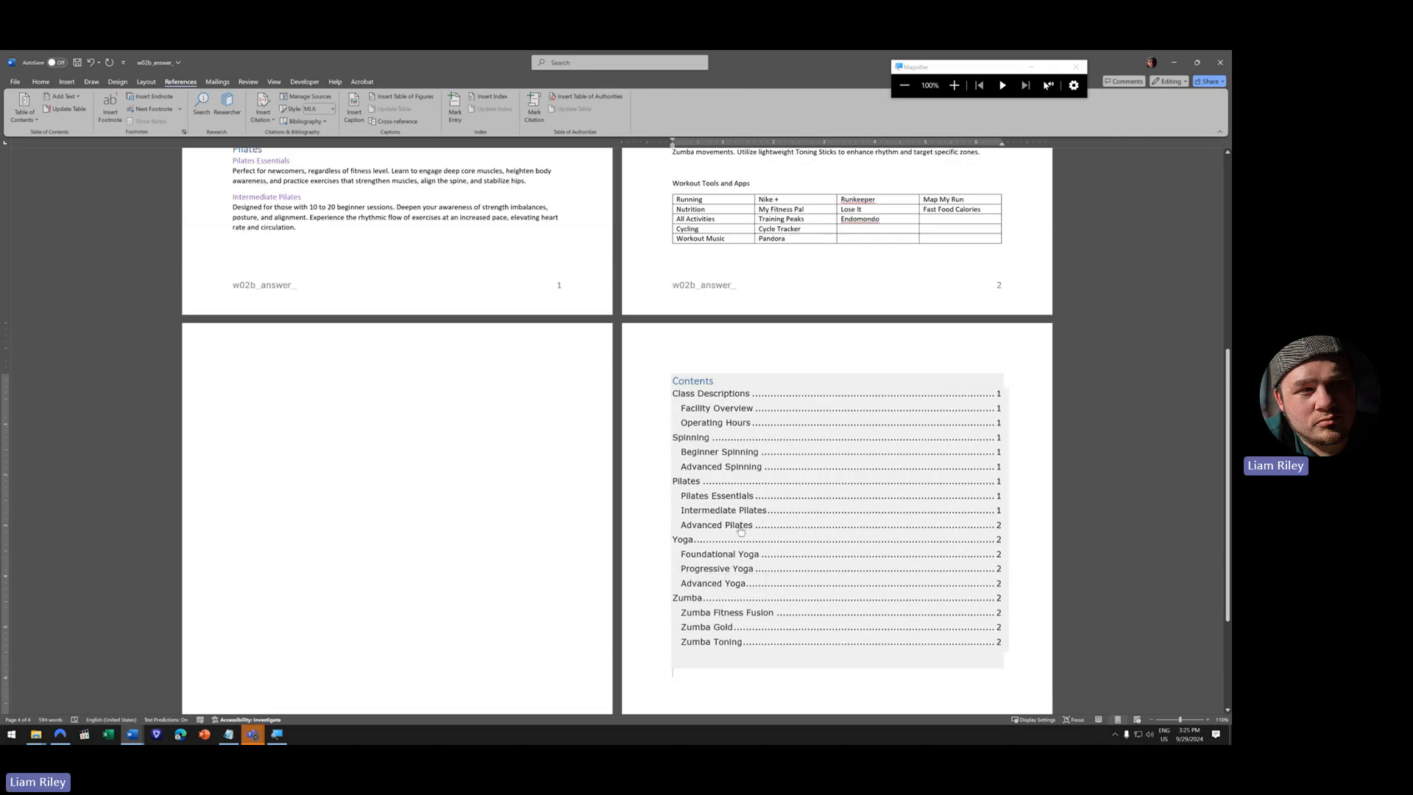
scroll(699, 426, "down", 2)
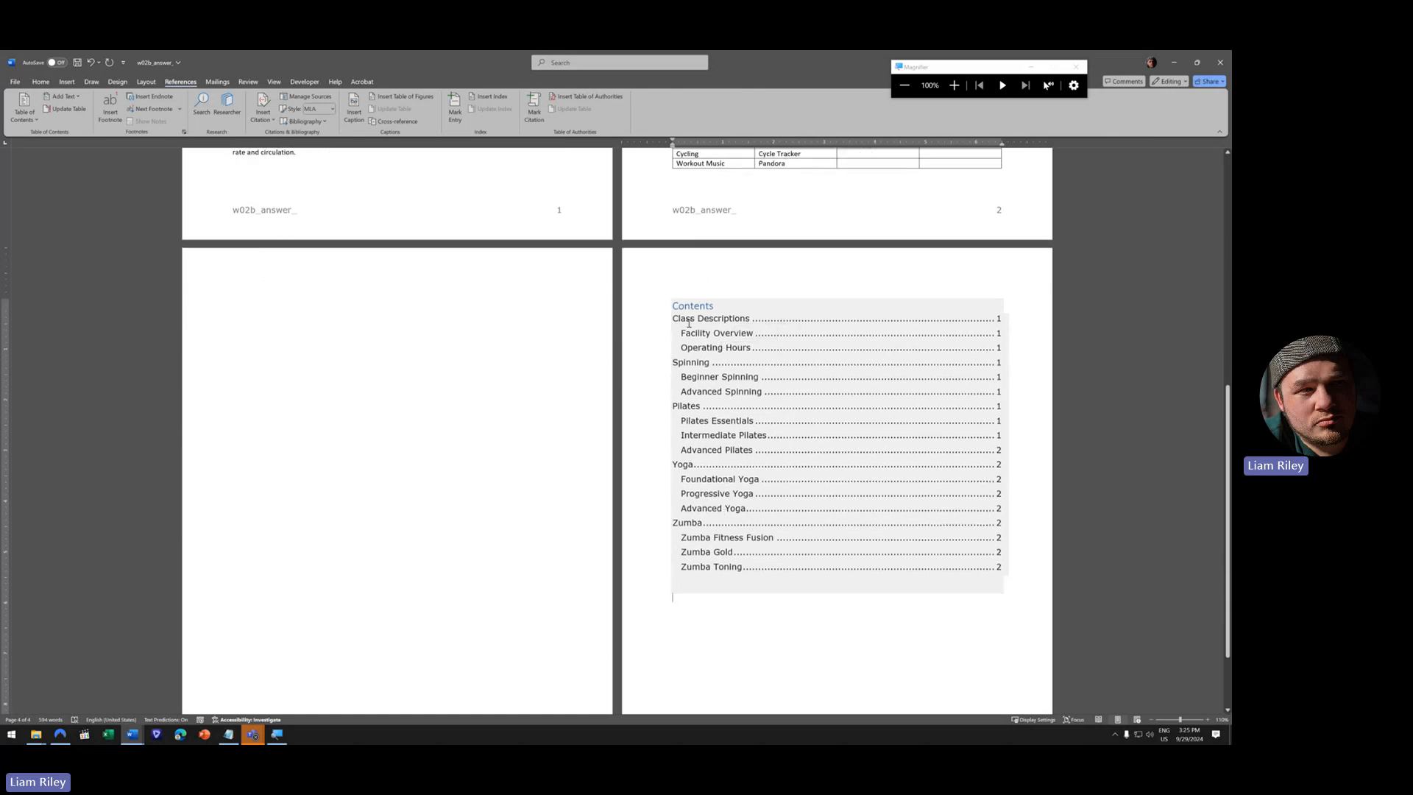
left_click(91, 61)
left_click(92, 62)
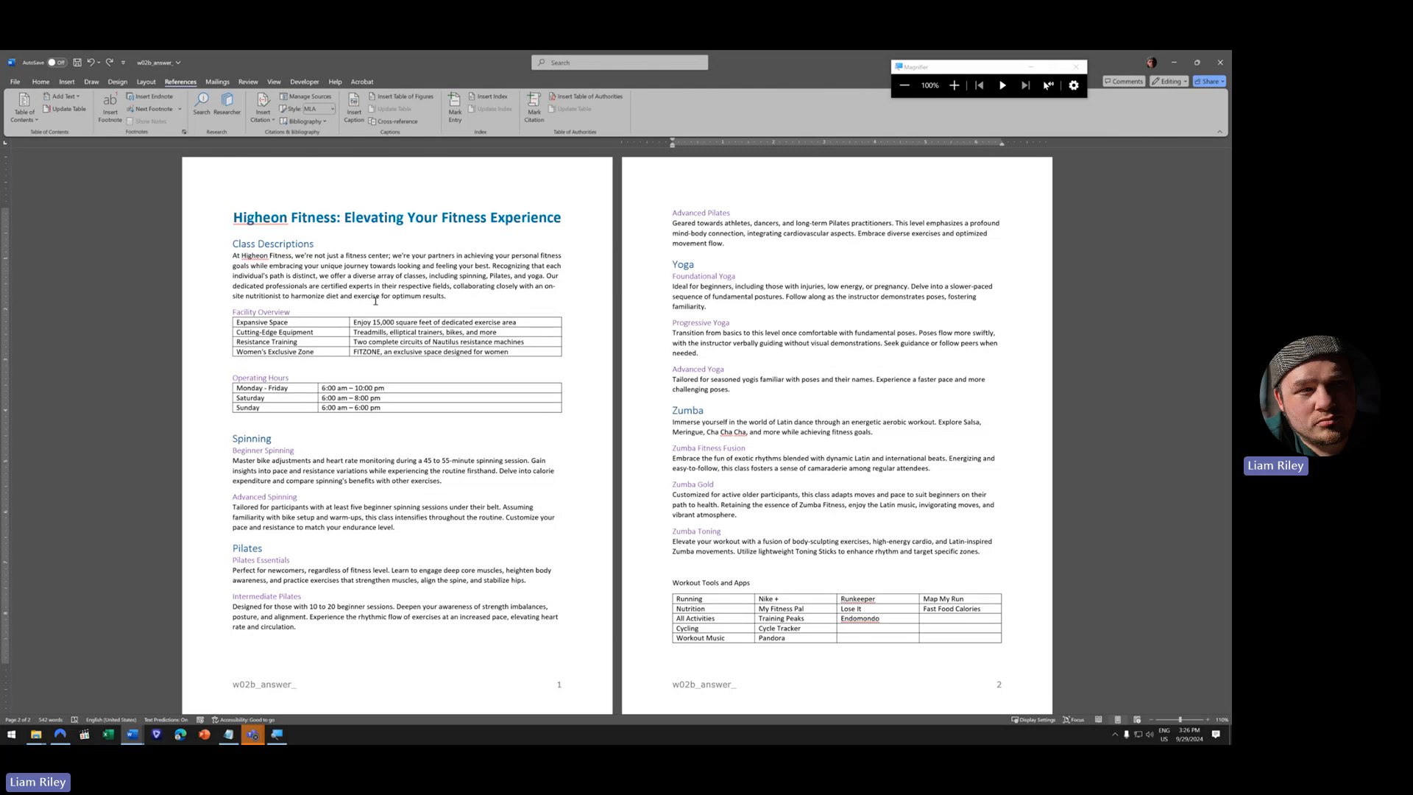
- Apply the blue Grid Table 4 - Accent 1 style to the Facility Overview table
scroll(375, 300, "up", 7, "ctrl")
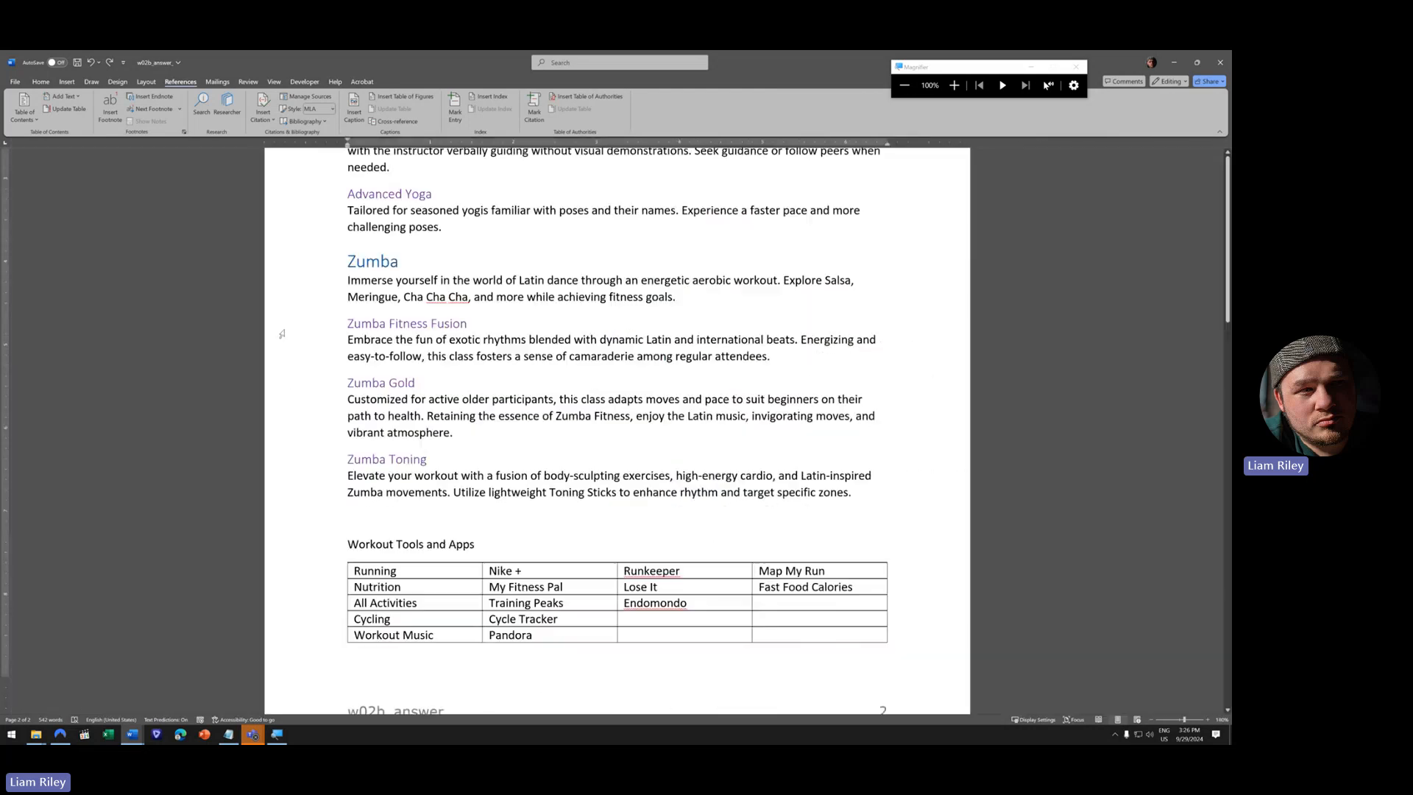
scroll(398, 354, "up", 20)
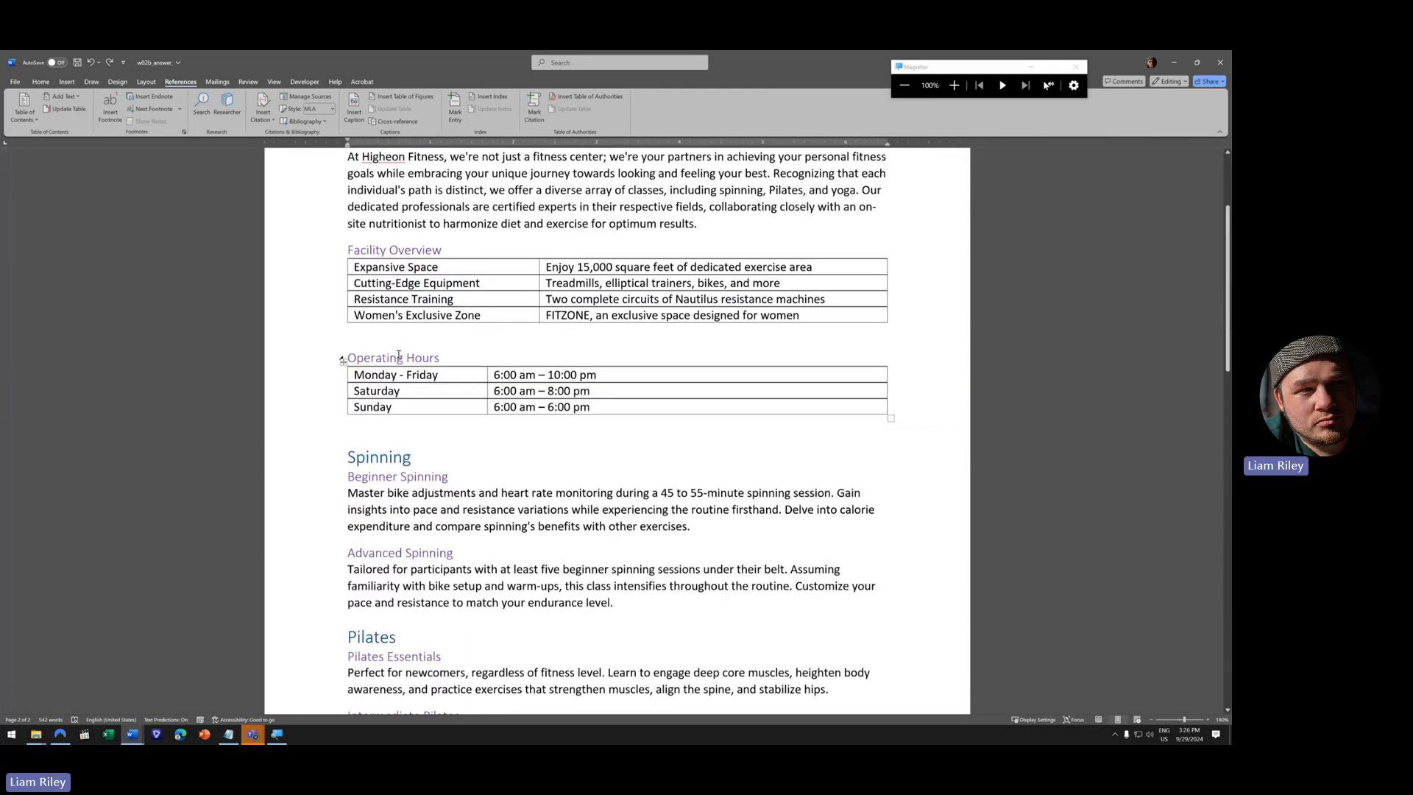
scroll(398, 355, "up", 3)
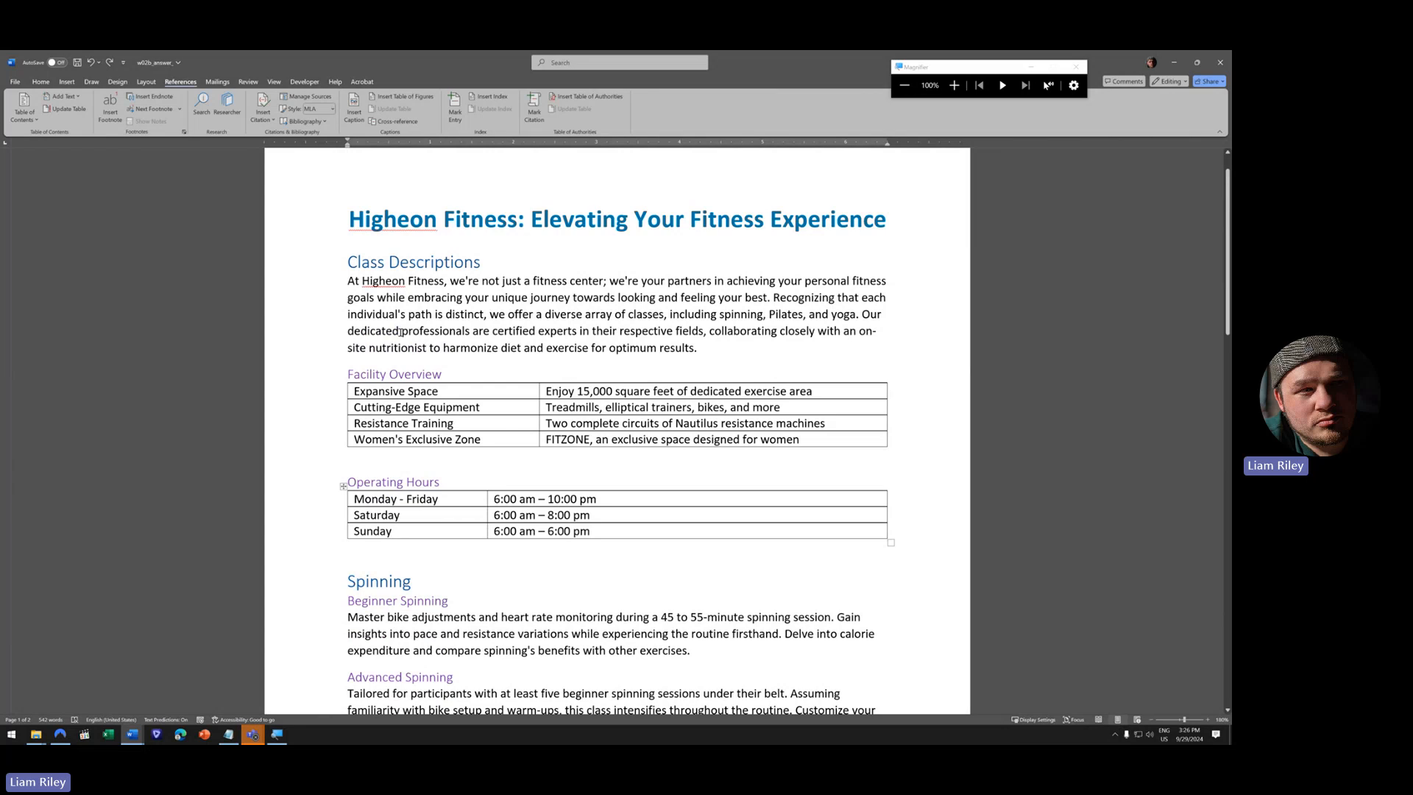
left_click(412, 390)
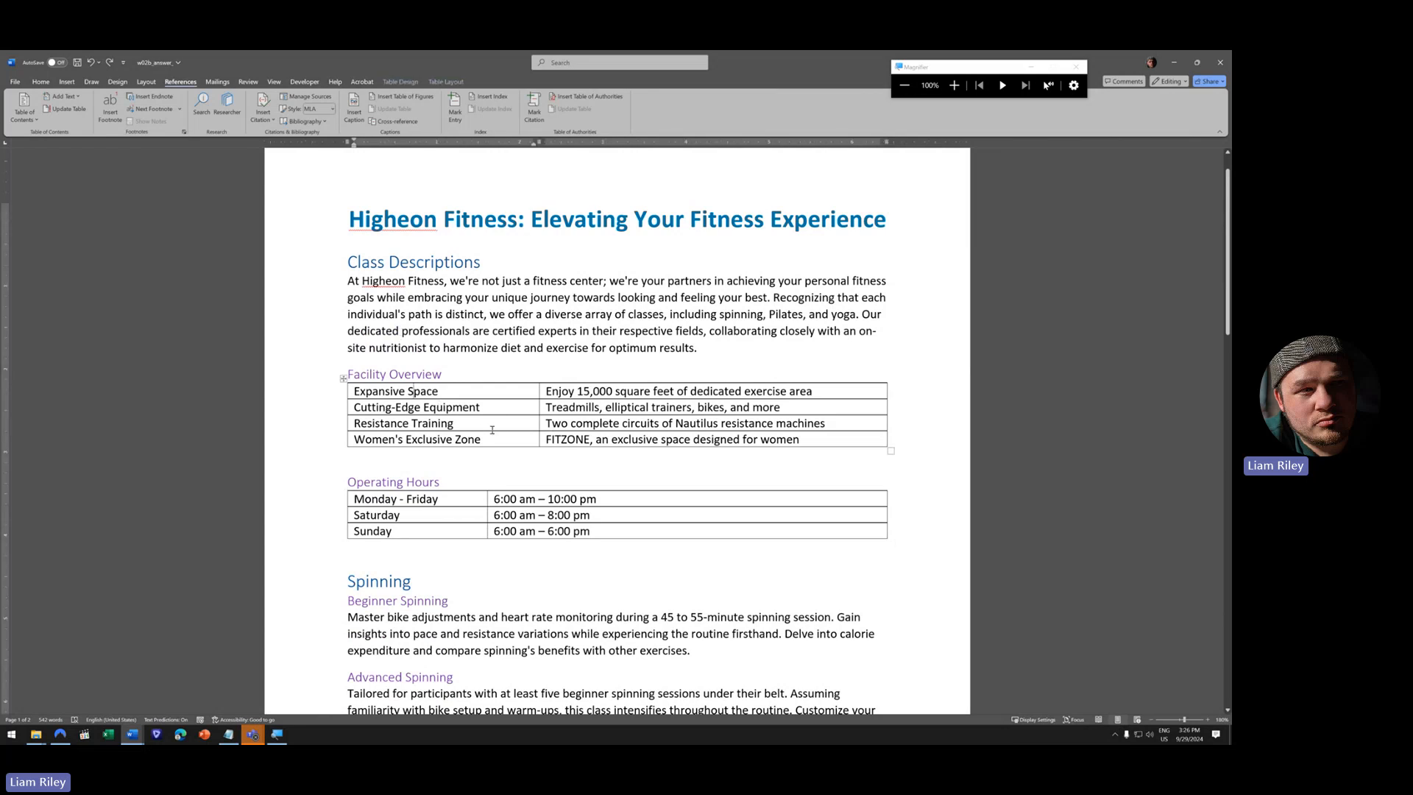
left_click(342, 377)
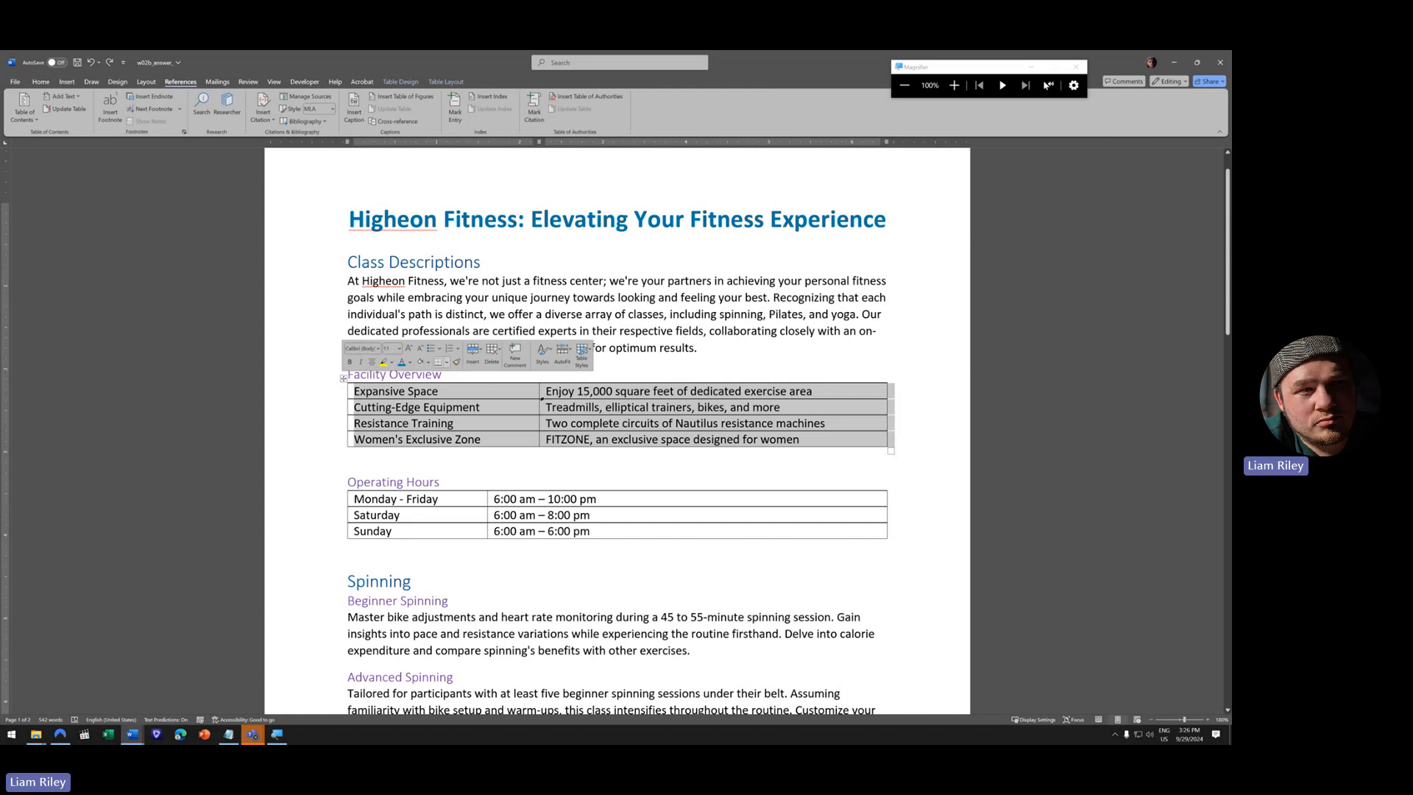
left_click(517, 413)
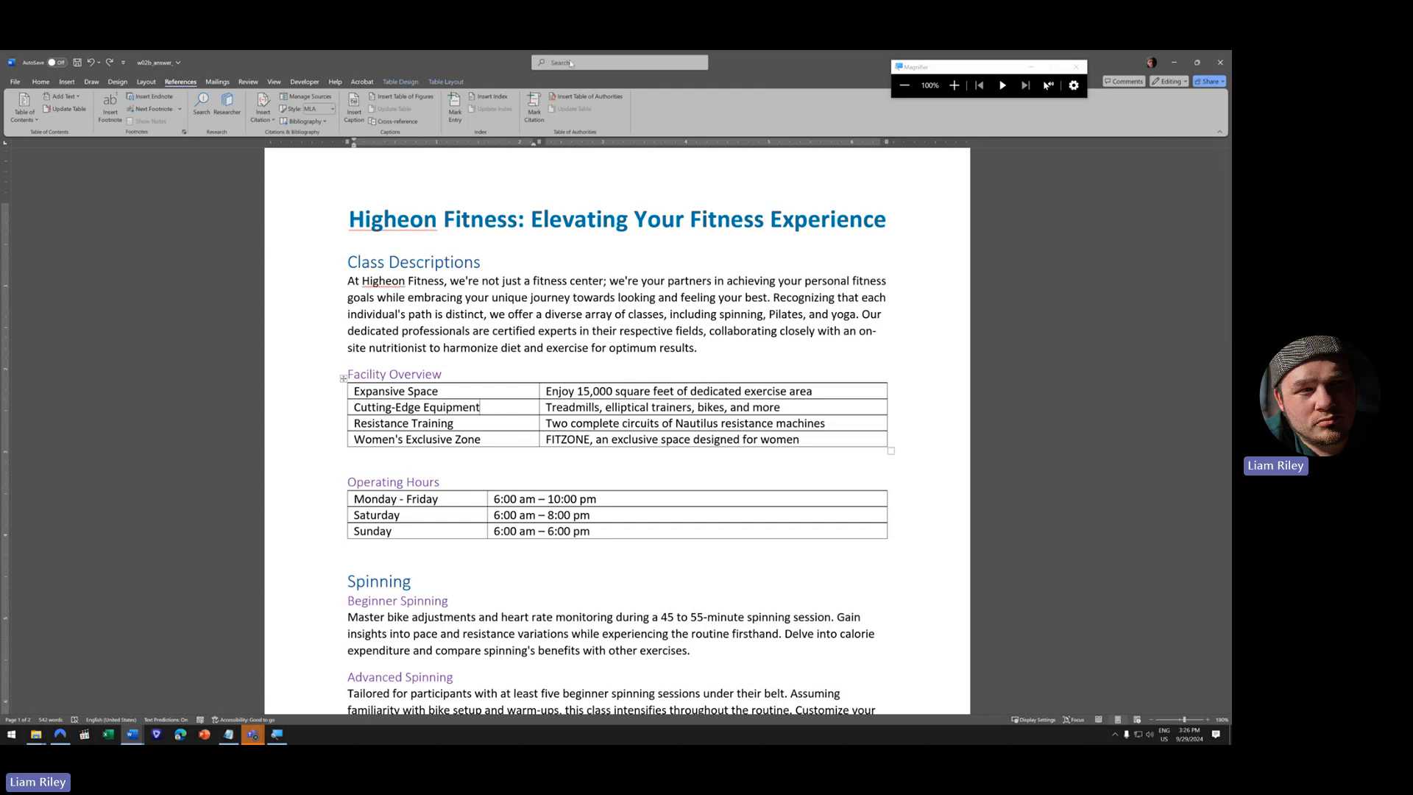
left_click(954, 85)
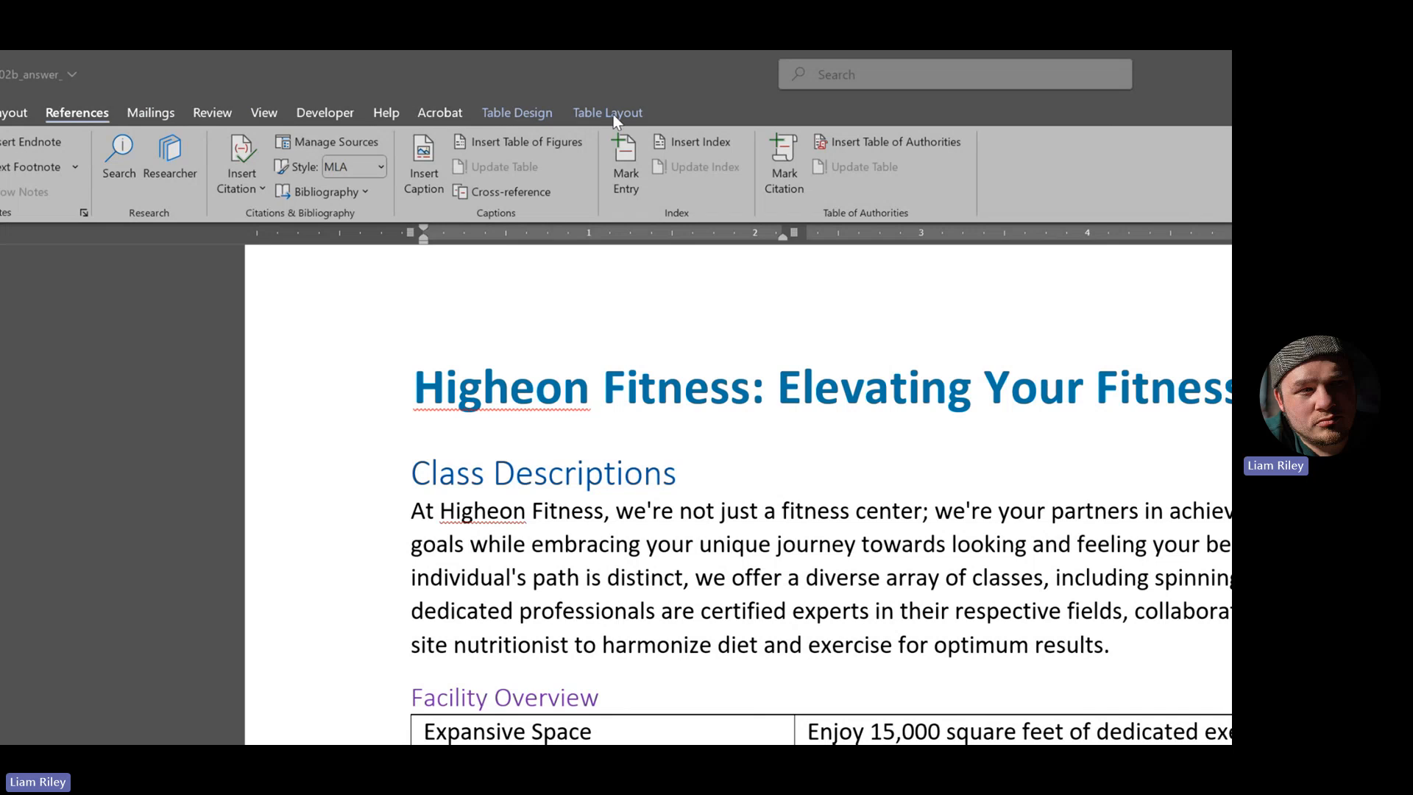
left_click(515, 112)
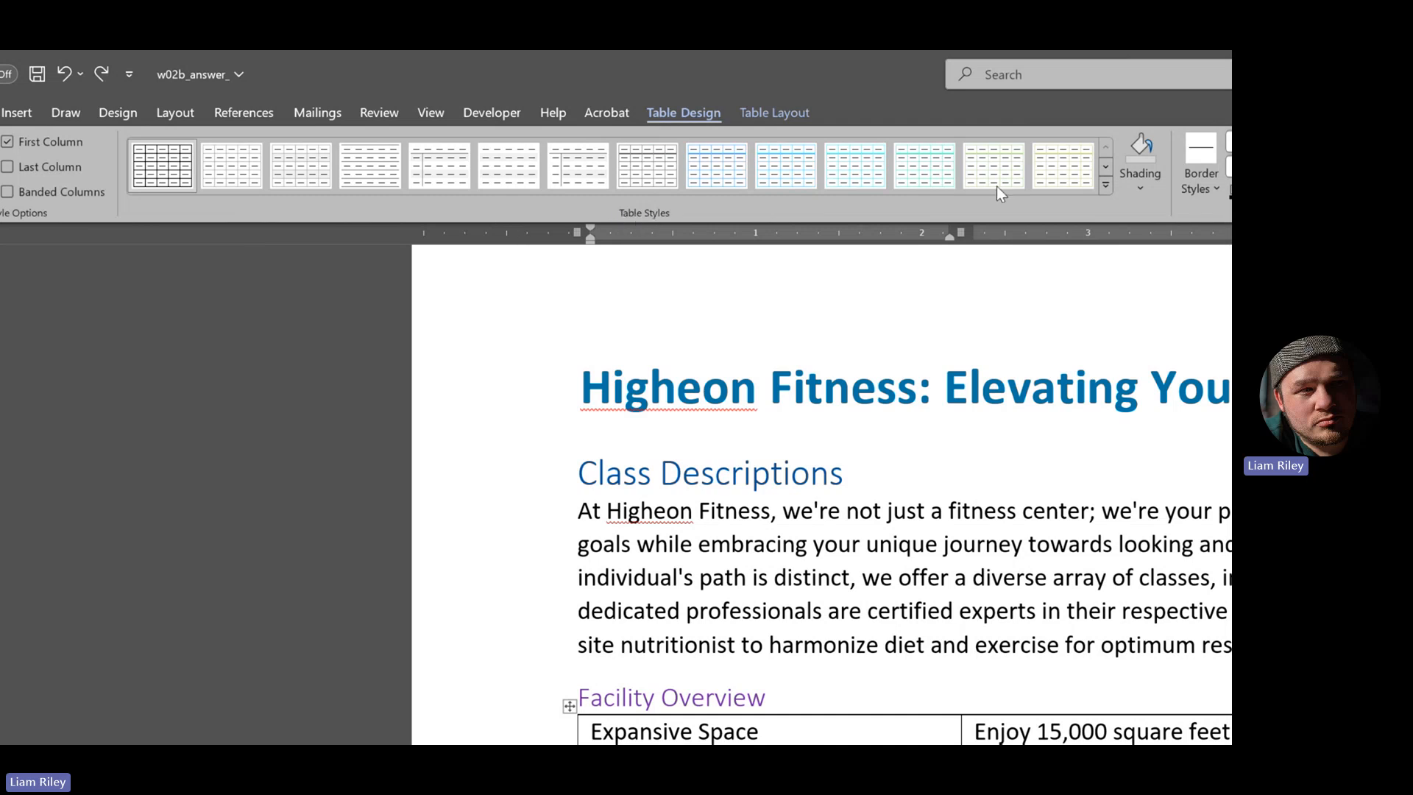
left_click(1105, 185)
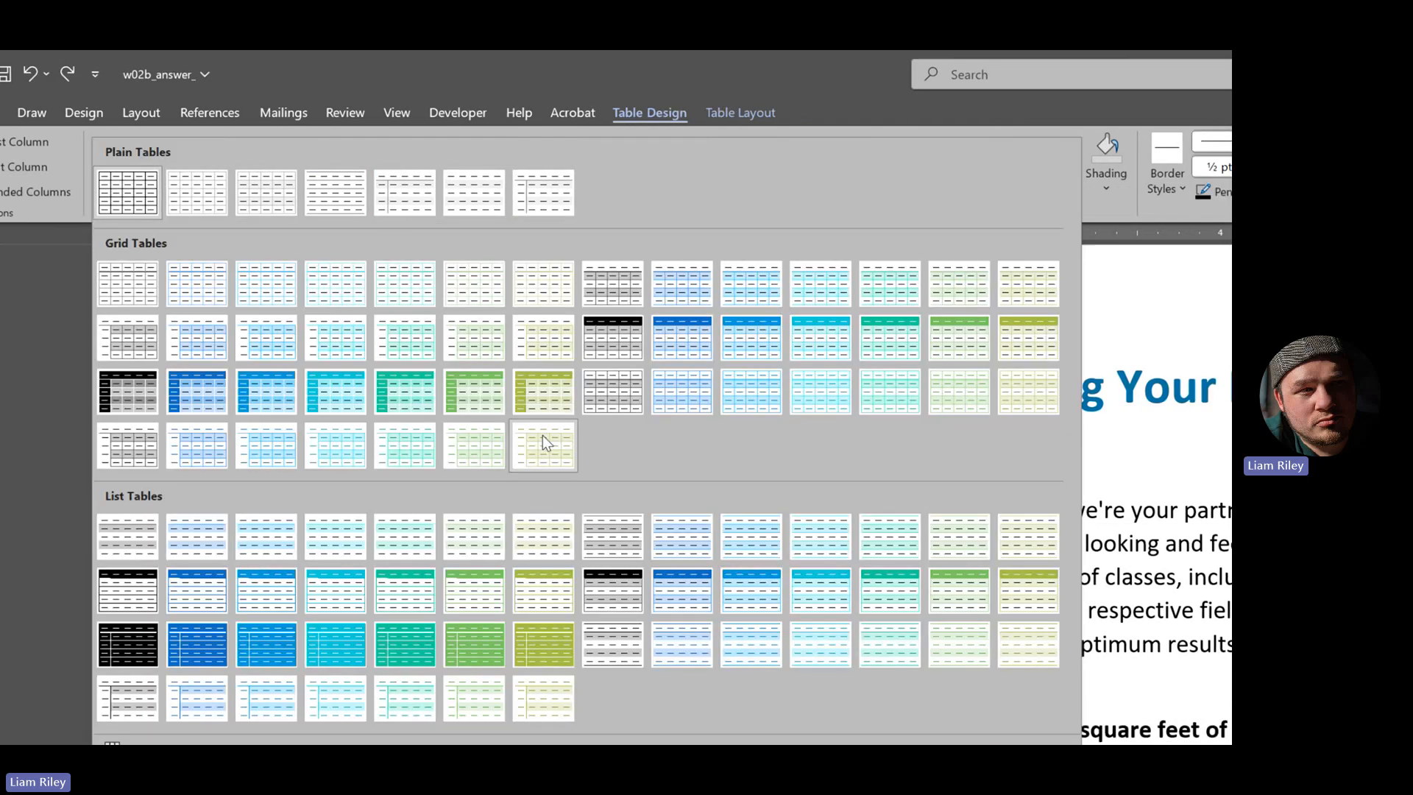
left_click(667, 329)
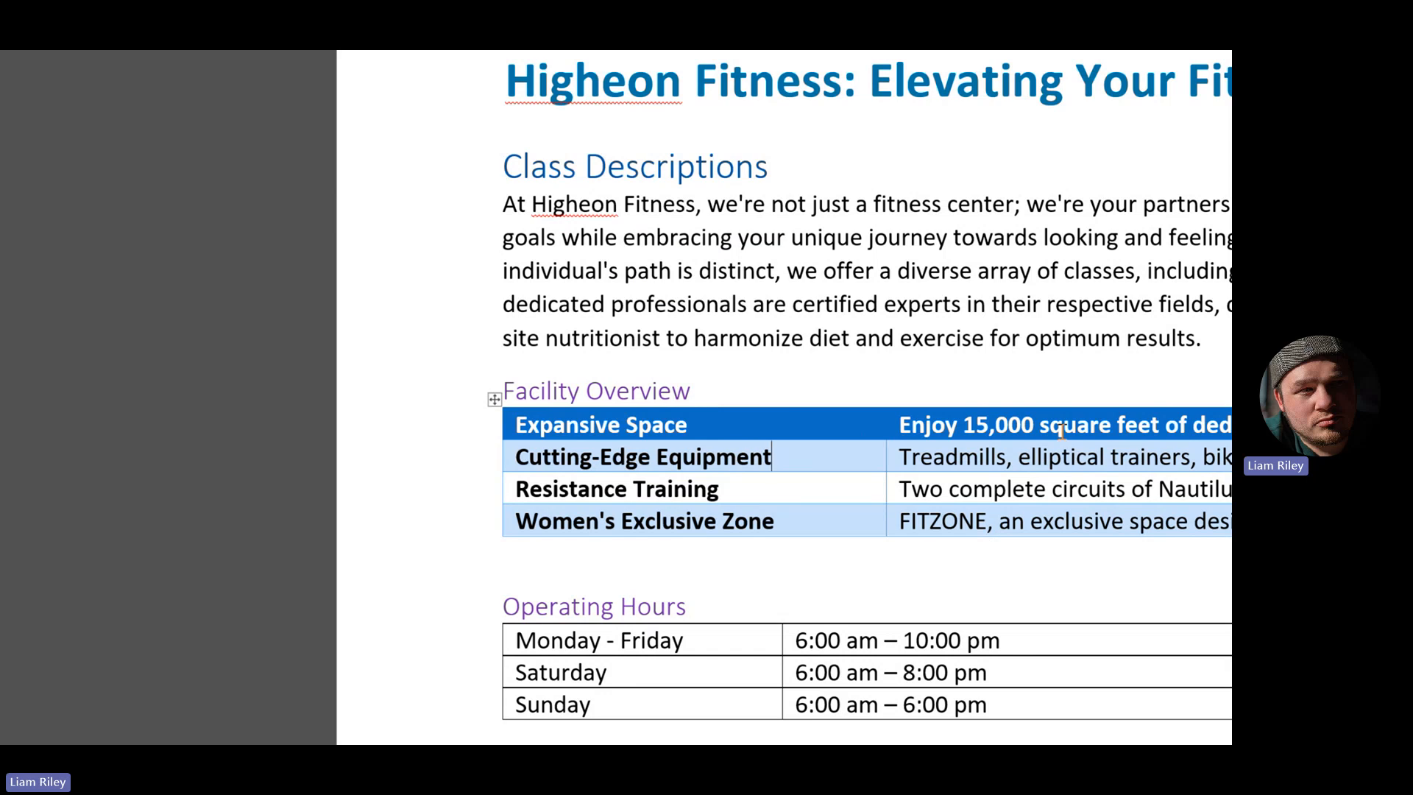
- Turn off Header Row formatting for the Facility Overview table
scroll(779, 445, "right", 1)
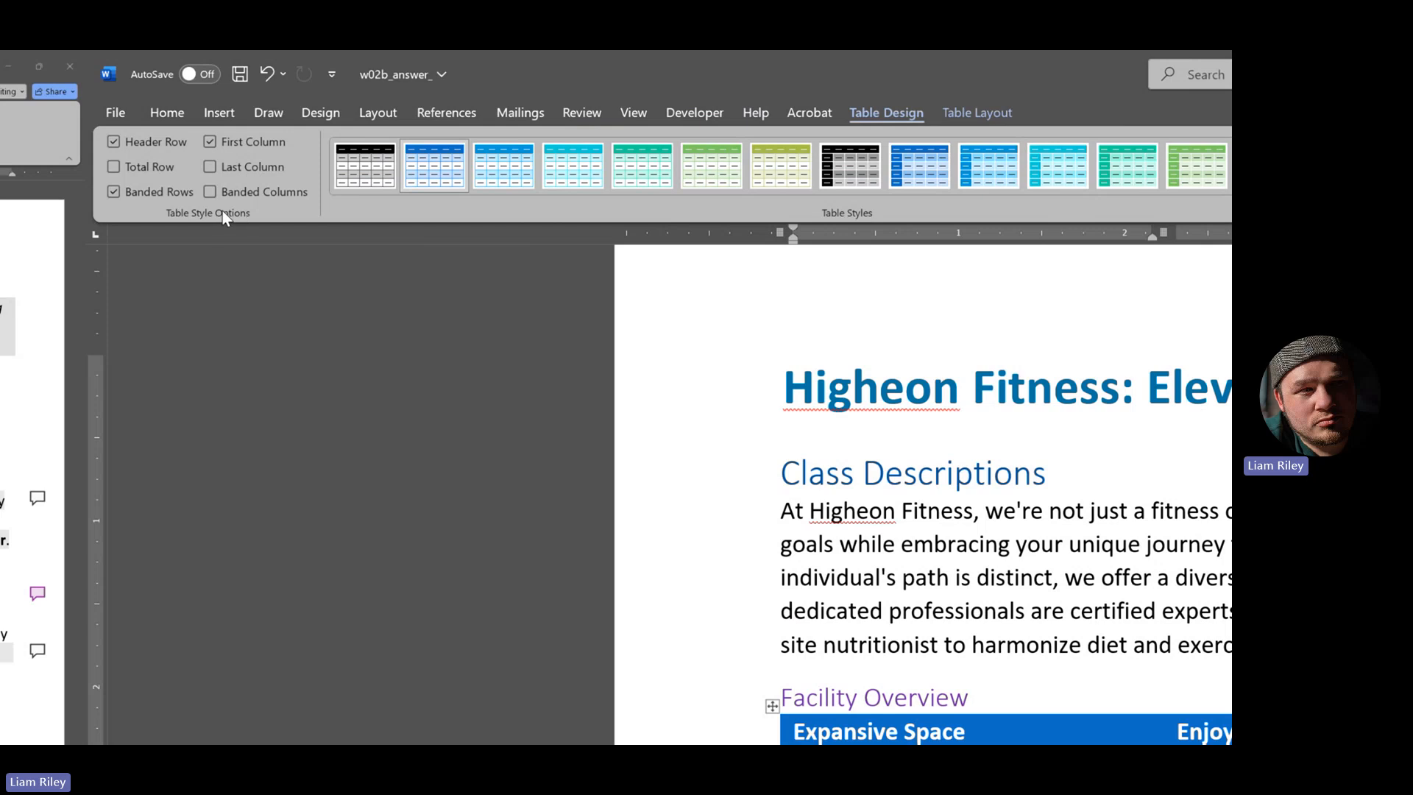
left_click(114, 142)
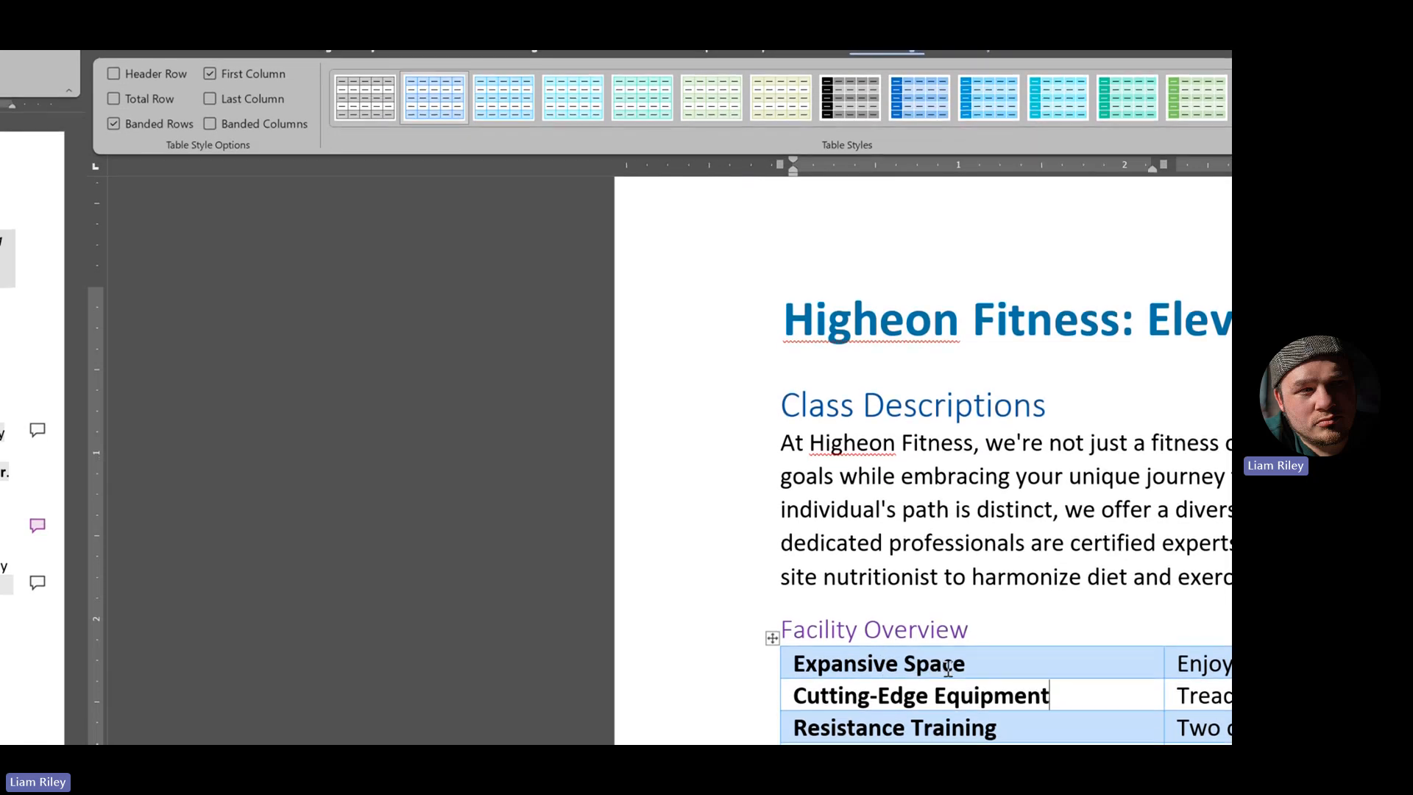
left_click(135, 75)
double_click(113, 74)
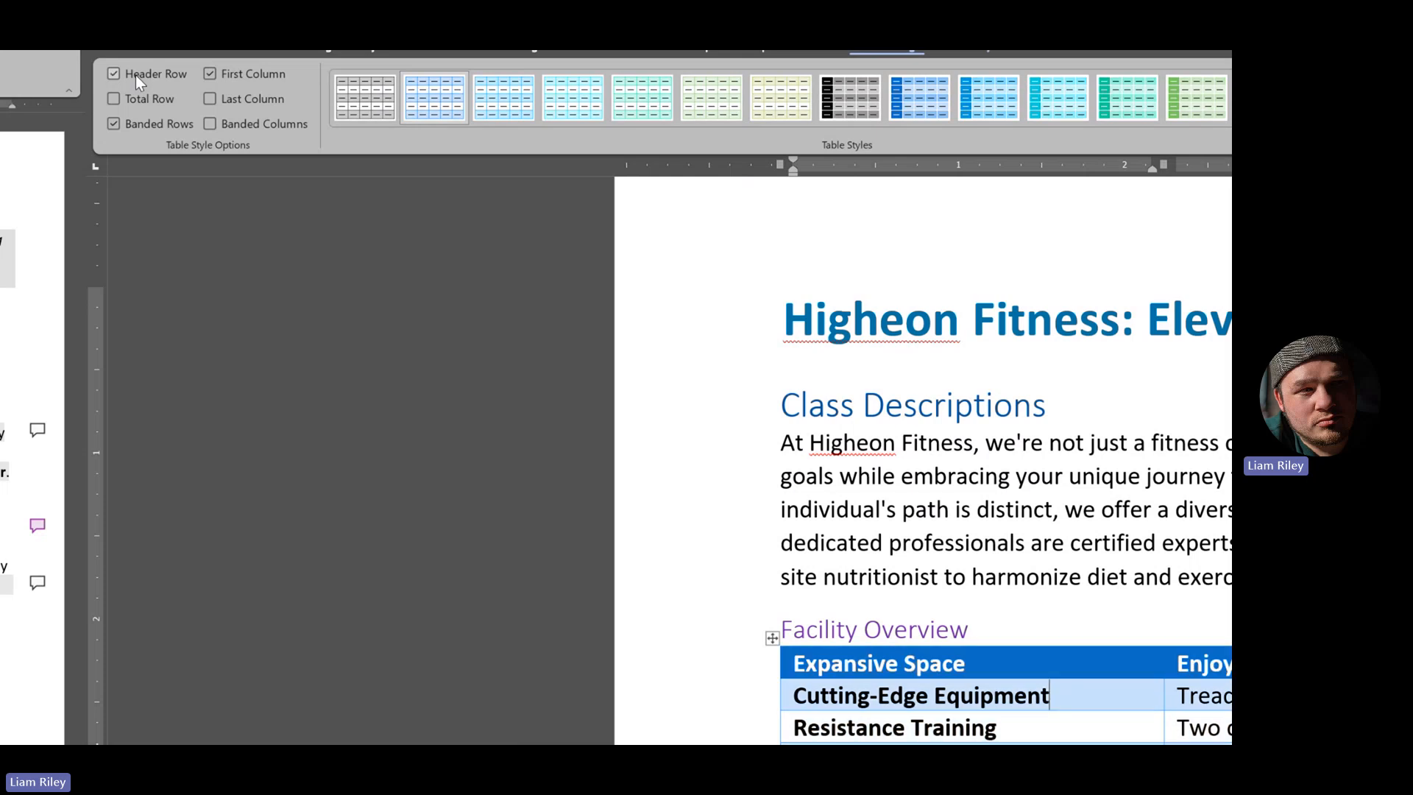
left_click(113, 74)
left_click(113, 74)
left_click(113, 74)
left_click(136, 75)
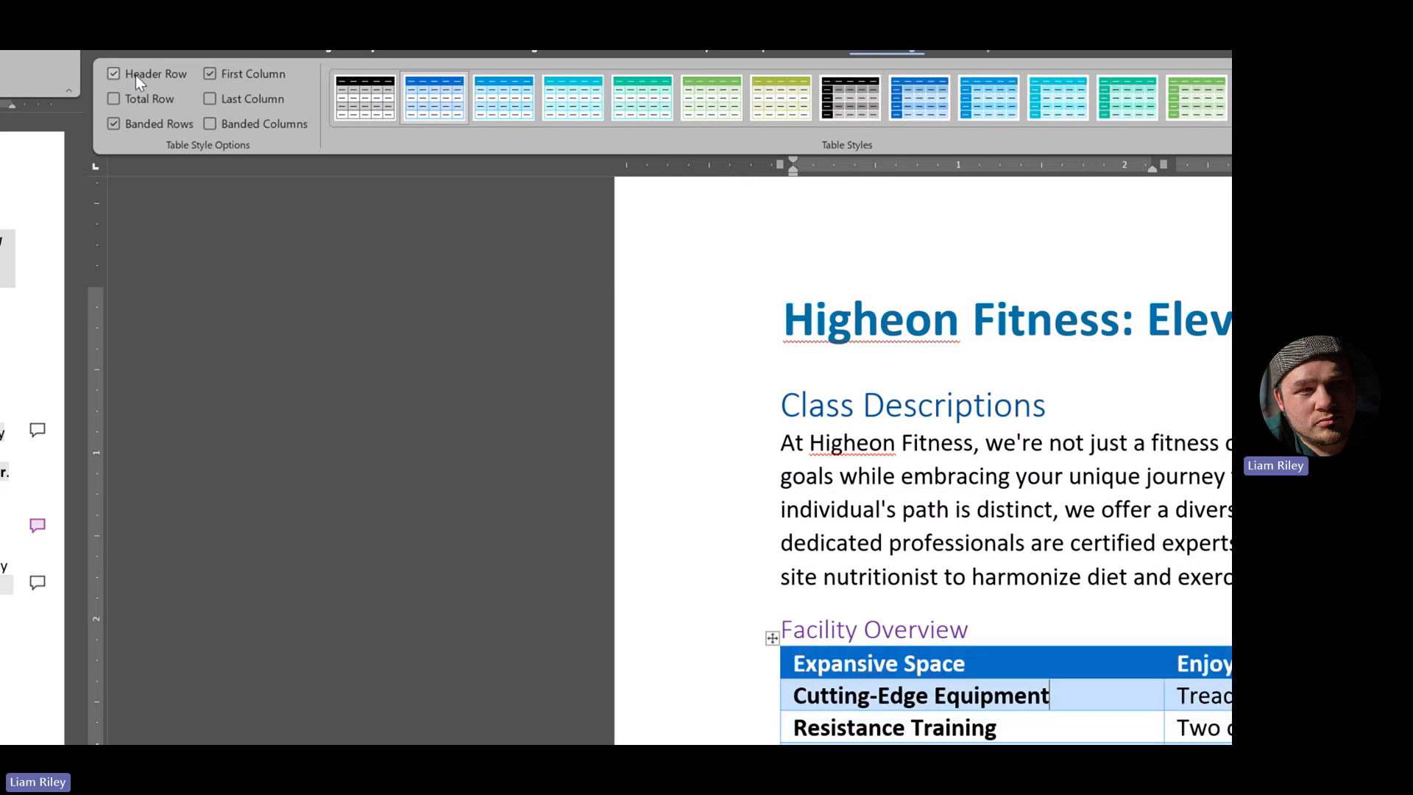
left_click(135, 75)
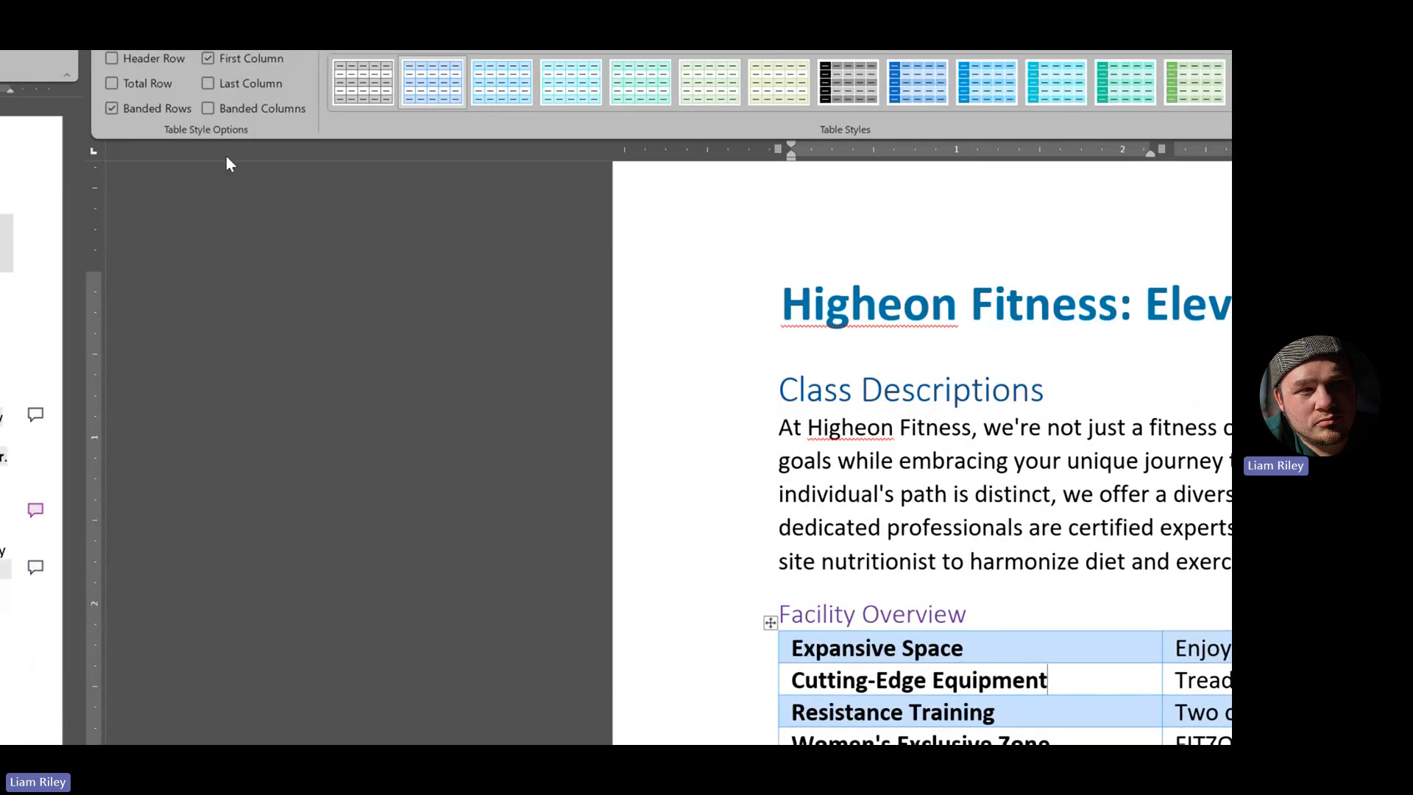
- Toggle First Column formatting on the Facility Overview table to compare its effect, leaving it on
left_click(249, 100)
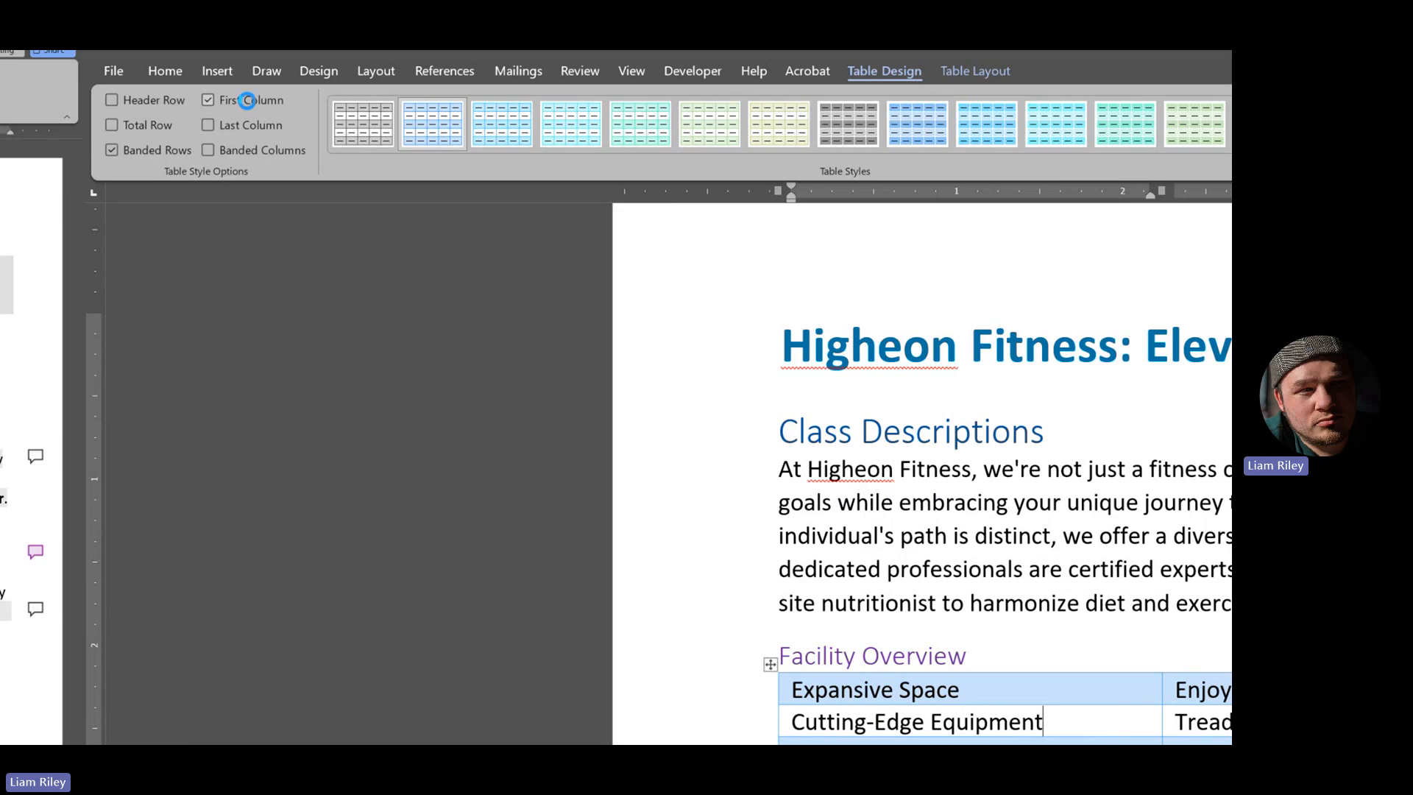
left_click(247, 102)
left_click(247, 101)
left_click(247, 102)
left_click(247, 101)
left_click(247, 102)
left_click(248, 102)
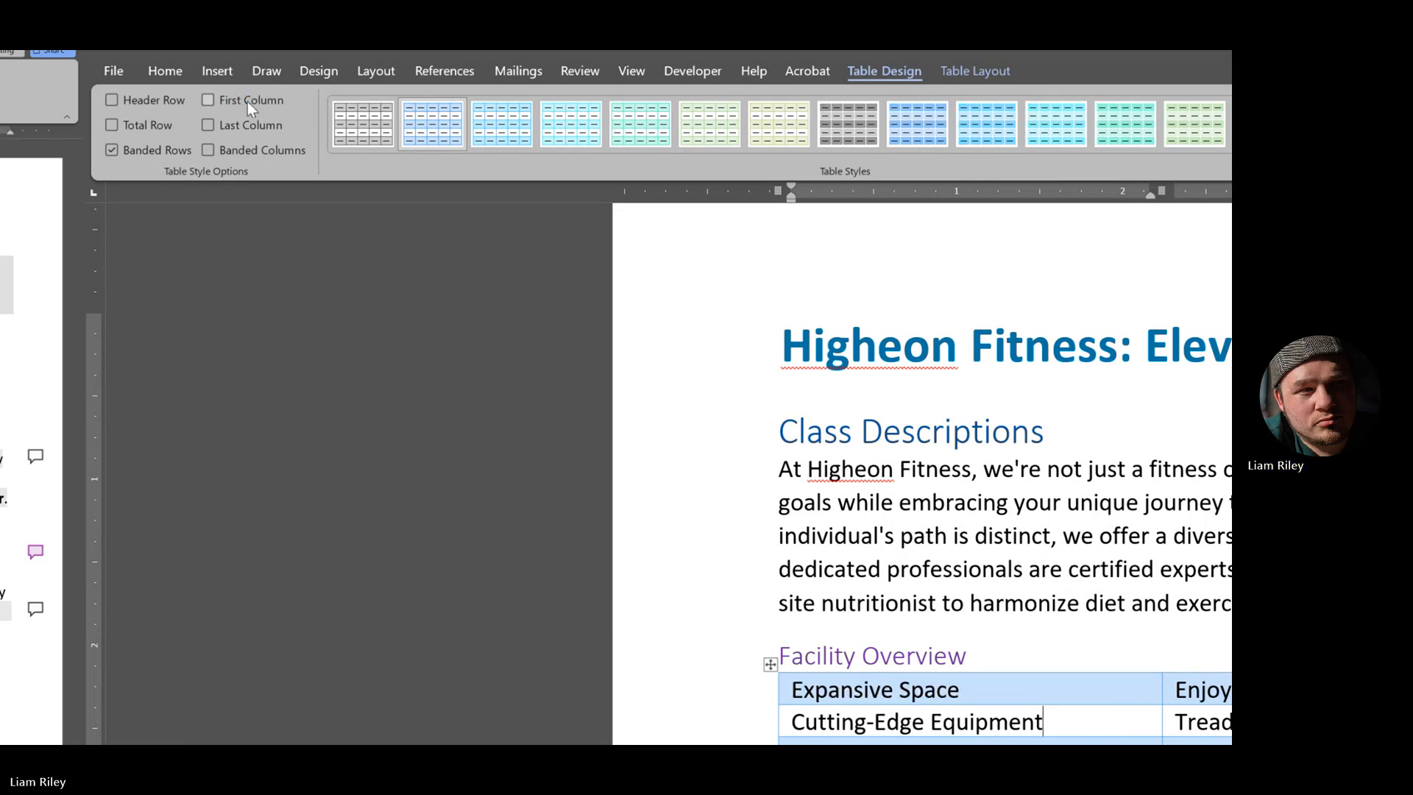
left_click(247, 101)
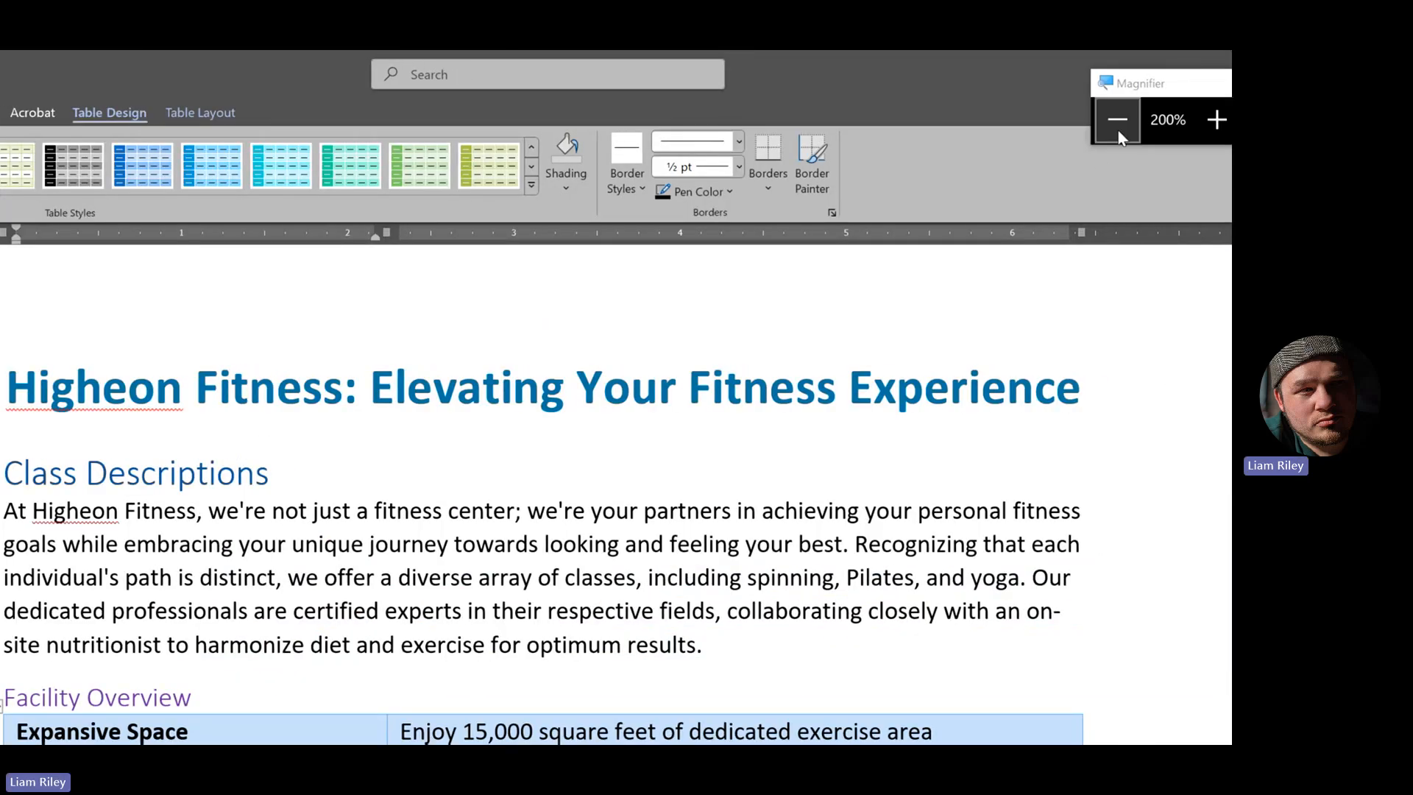
- Apply the blue Grid Table 4 - Accent 1 style to the Operating Hours table and turn off its Header Row option
left_click(1140, 119)
left_click(433, 502)
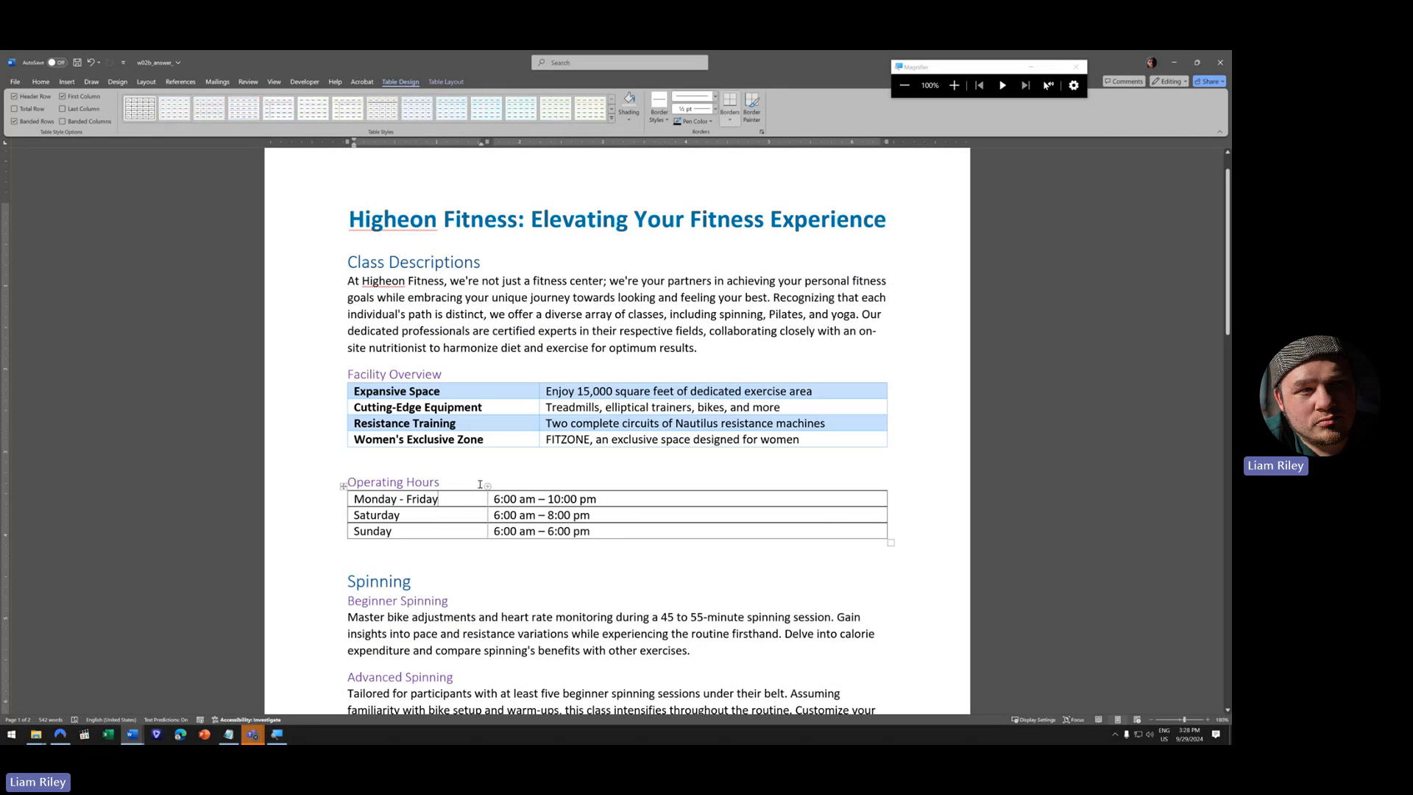
left_click(612, 118)
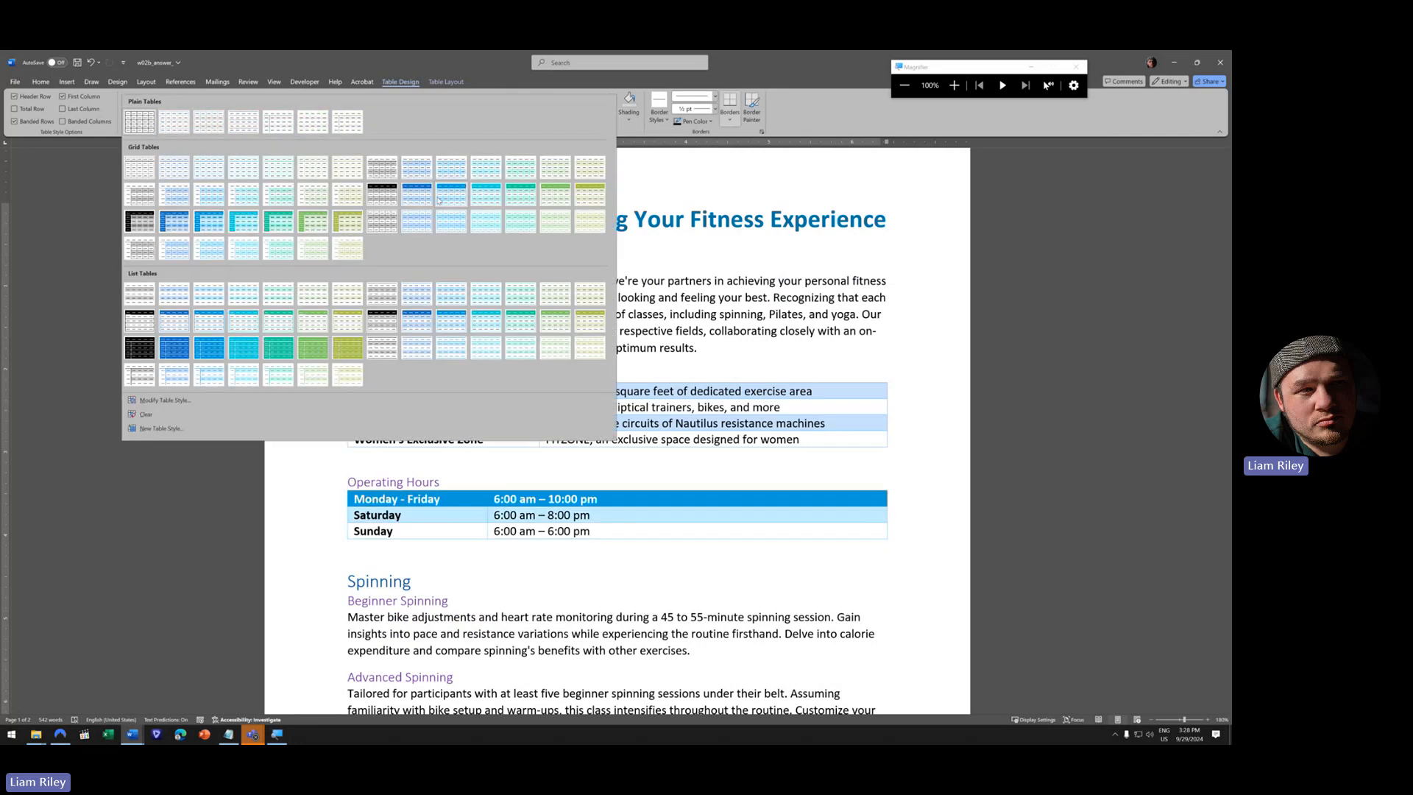
left_click(415, 195)
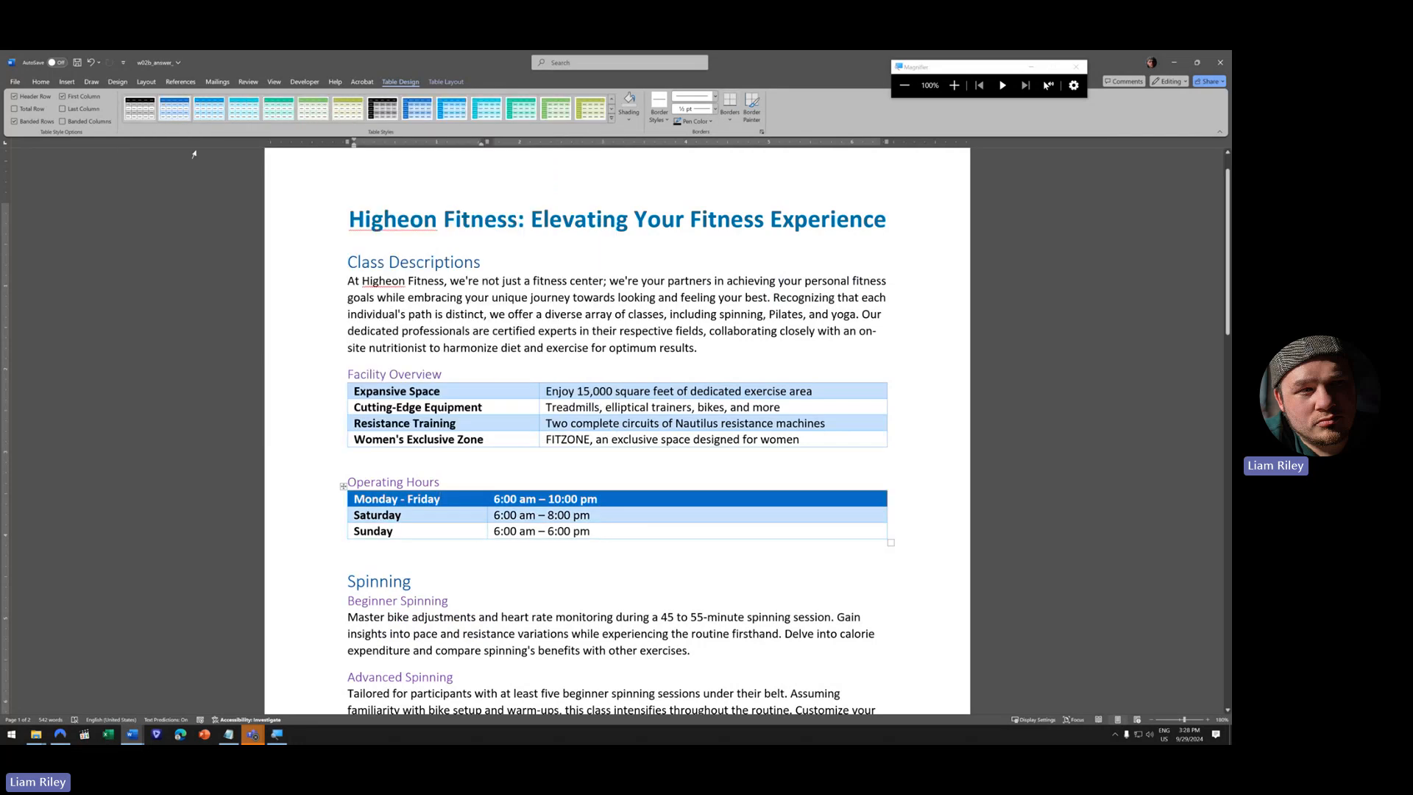
left_click(14, 96)
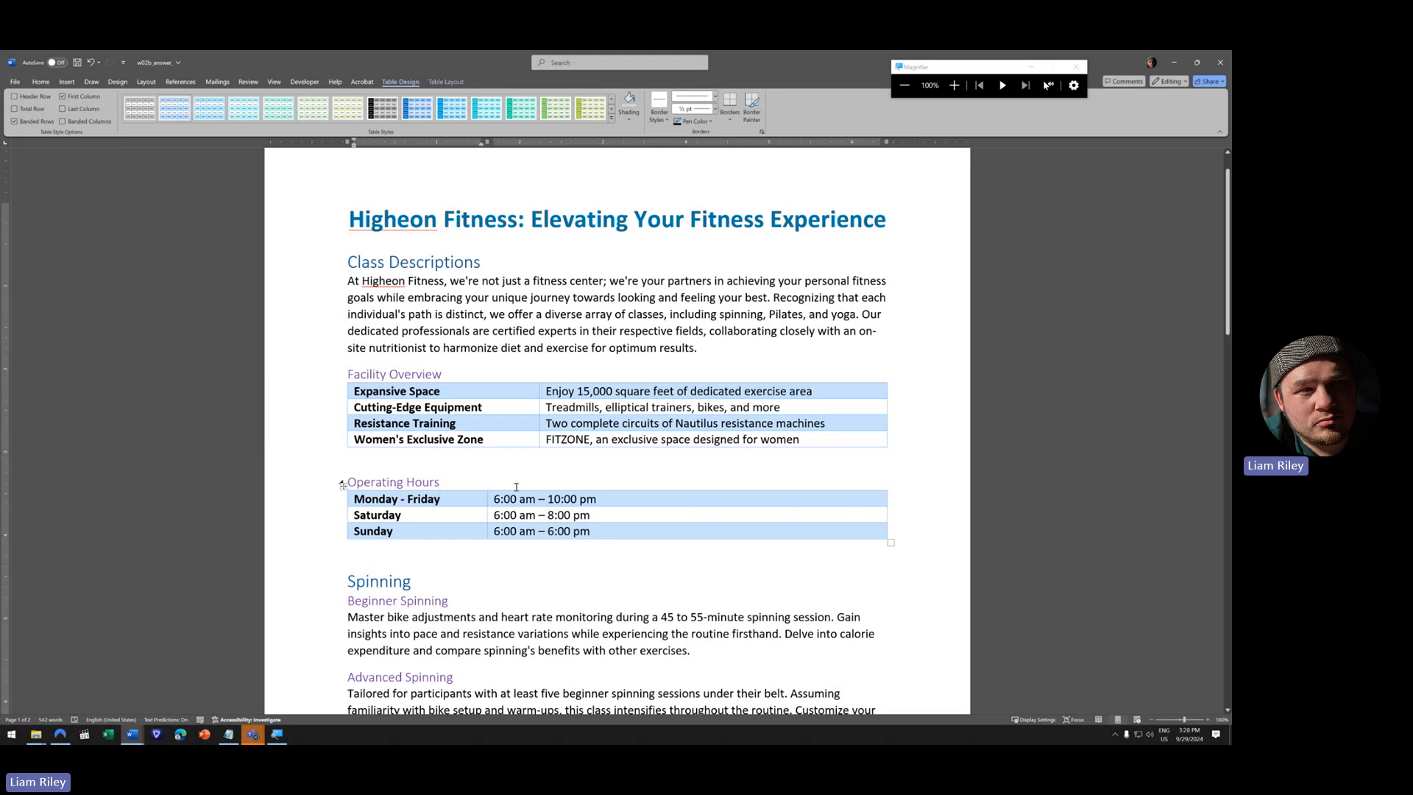
- Apply the blue Grid Table 4 - Accent 1 style to the Workout Tools and Apps table
scroll(517, 486, "down", 15)
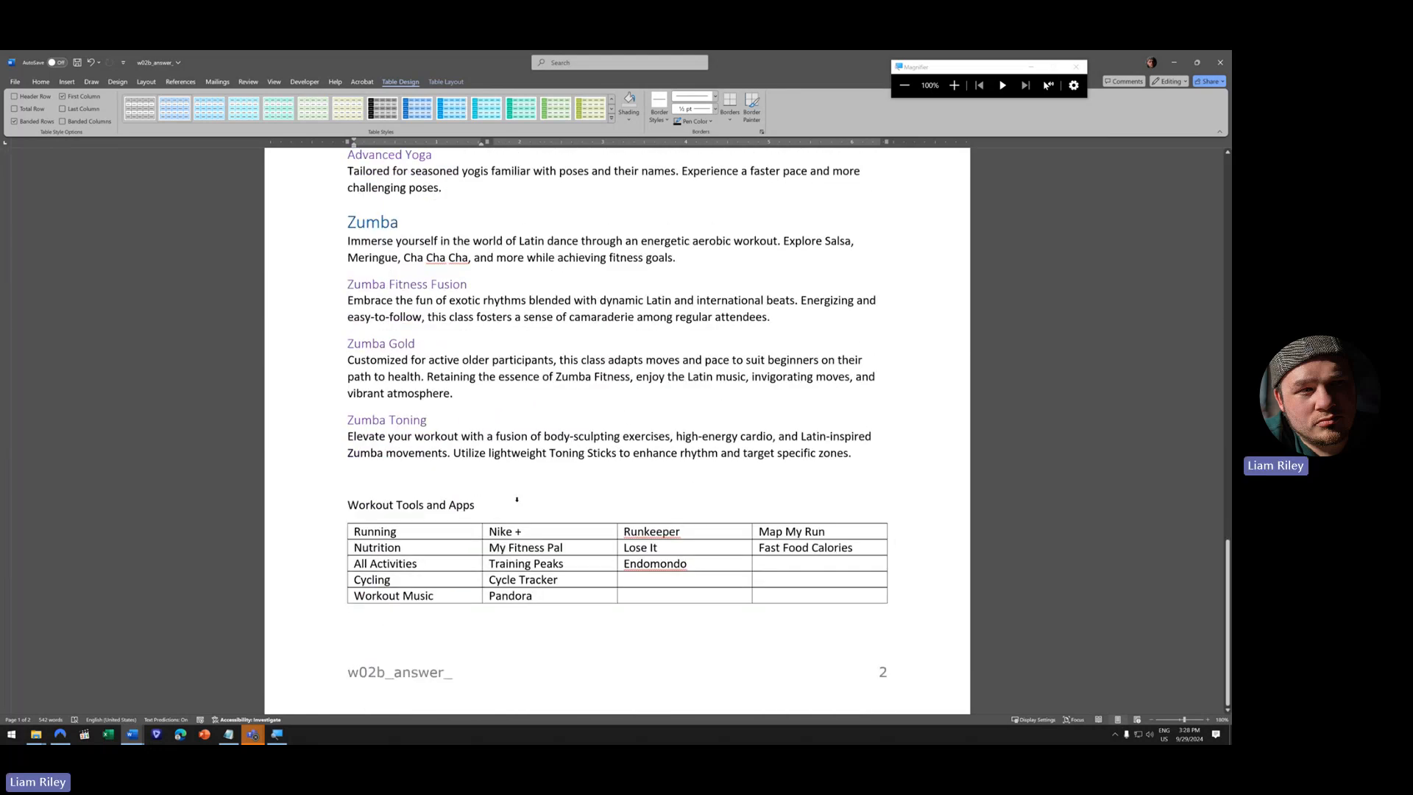
scroll(517, 499, "down", 1)
left_click(450, 523)
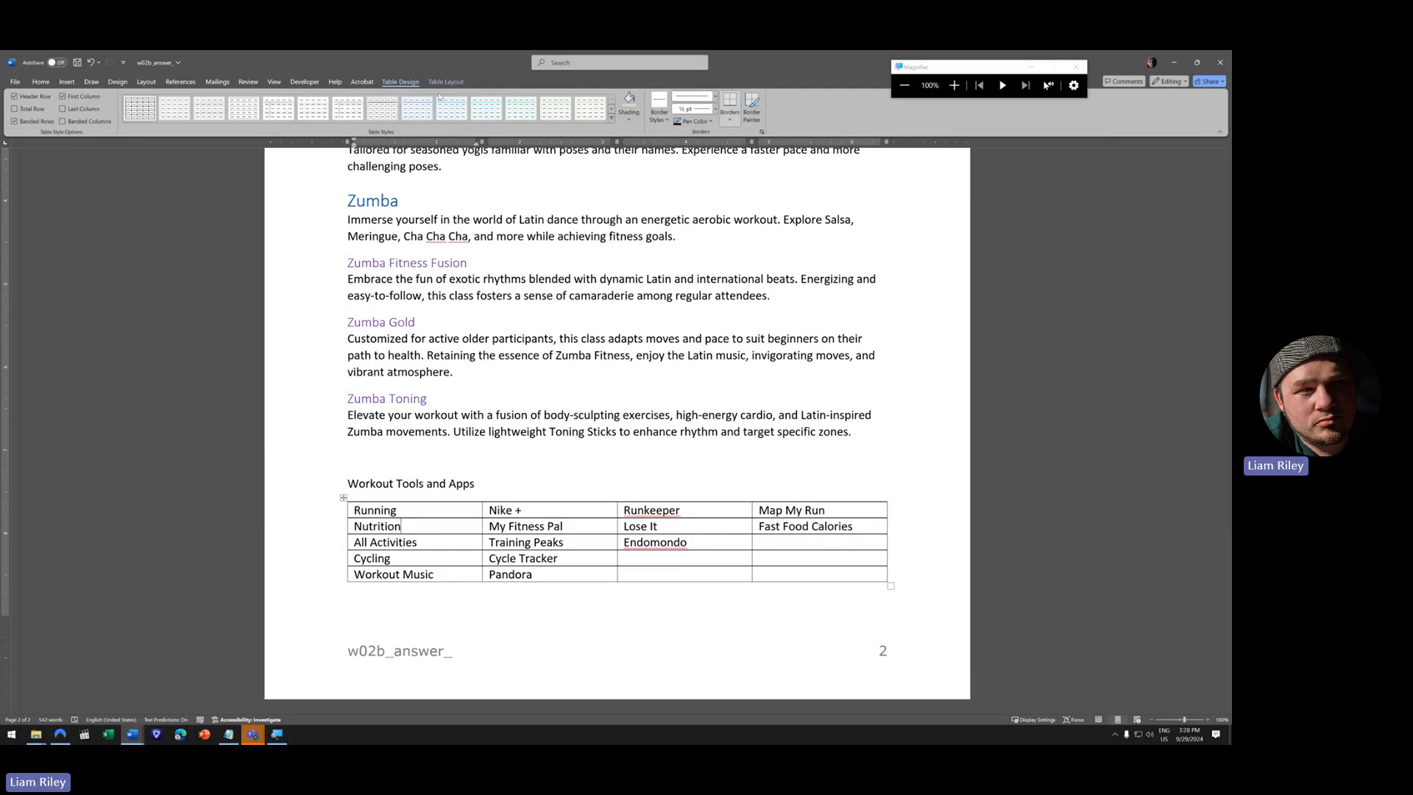
left_click(611, 117)
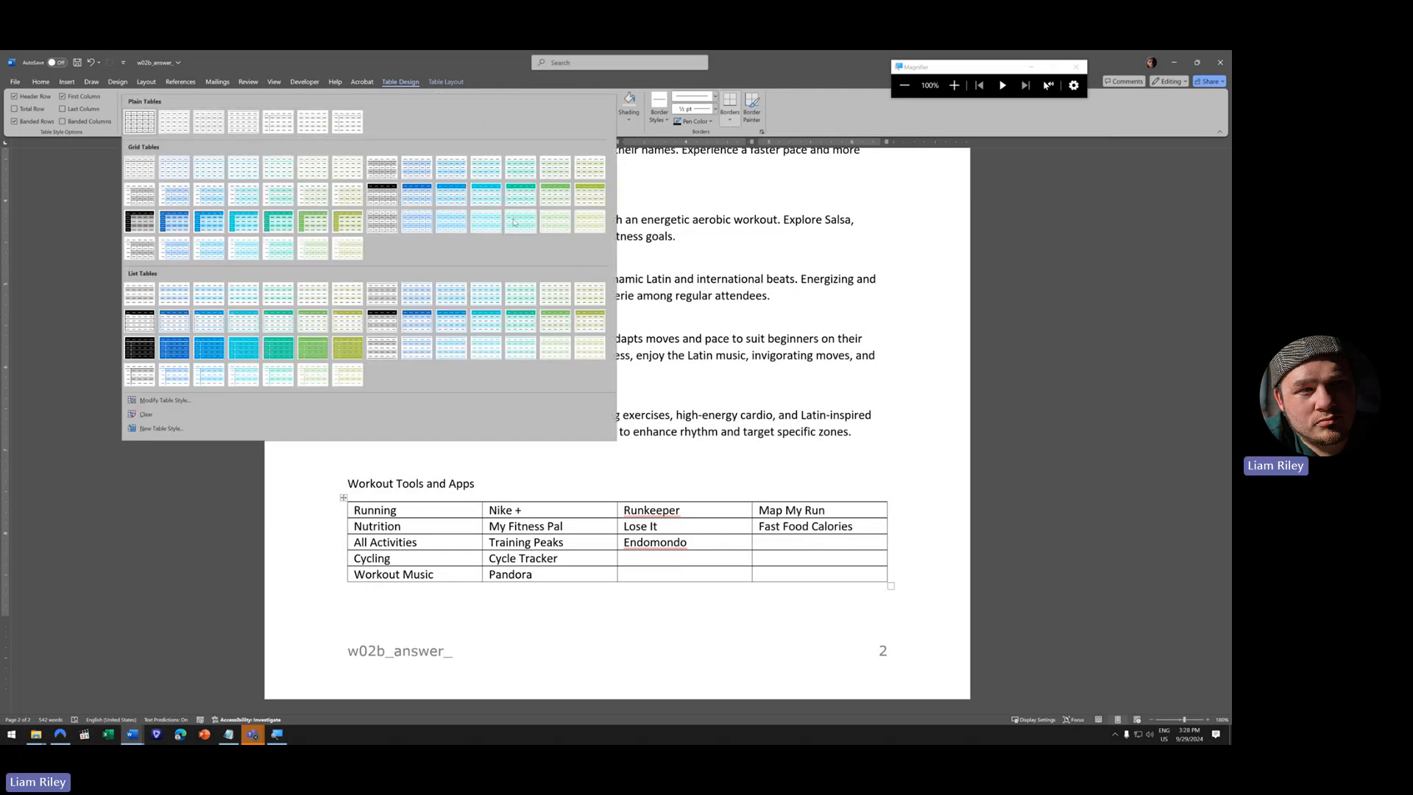
left_click(416, 193)
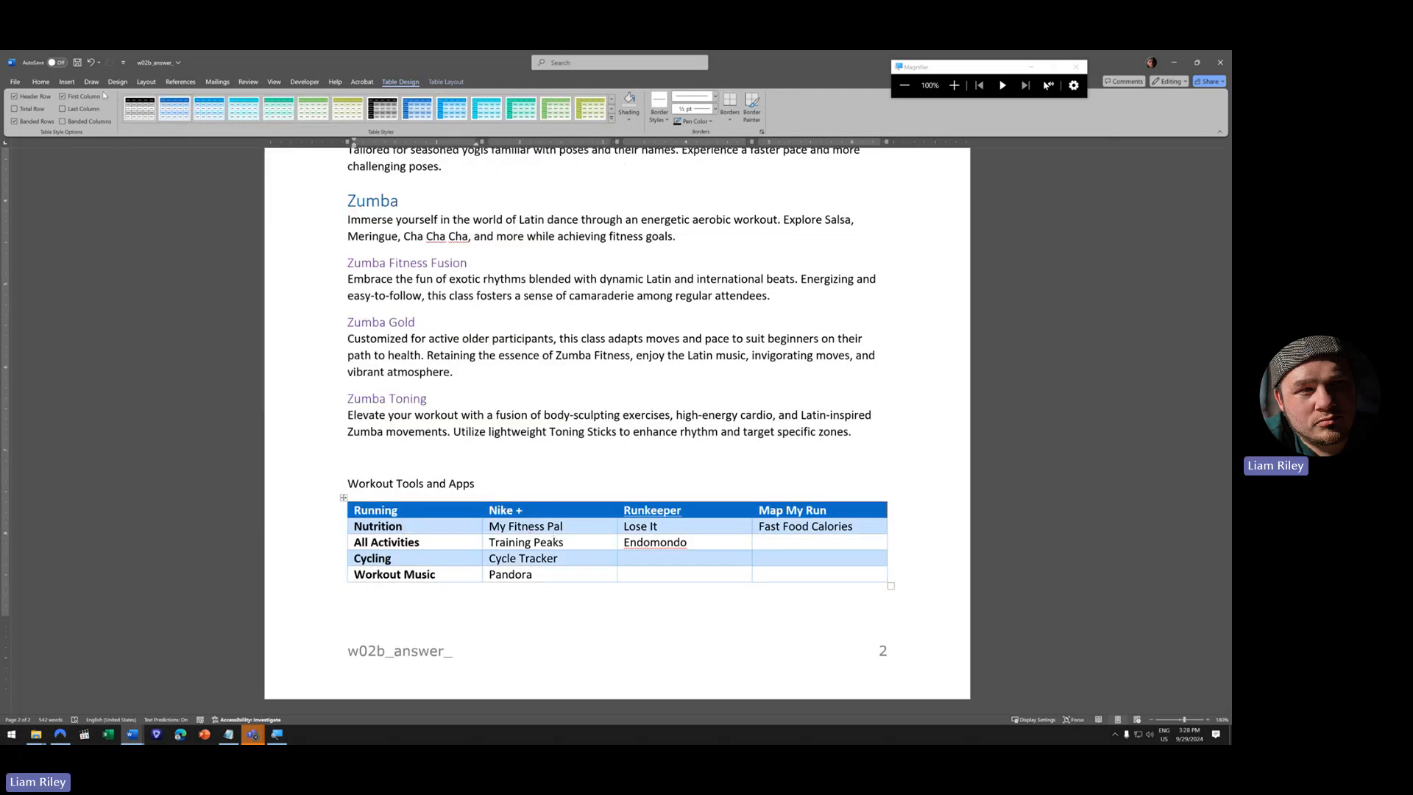
- Turn off the Header Row option for the Workout Tools and Apps table and return to the start of the document
left_click(44, 96)
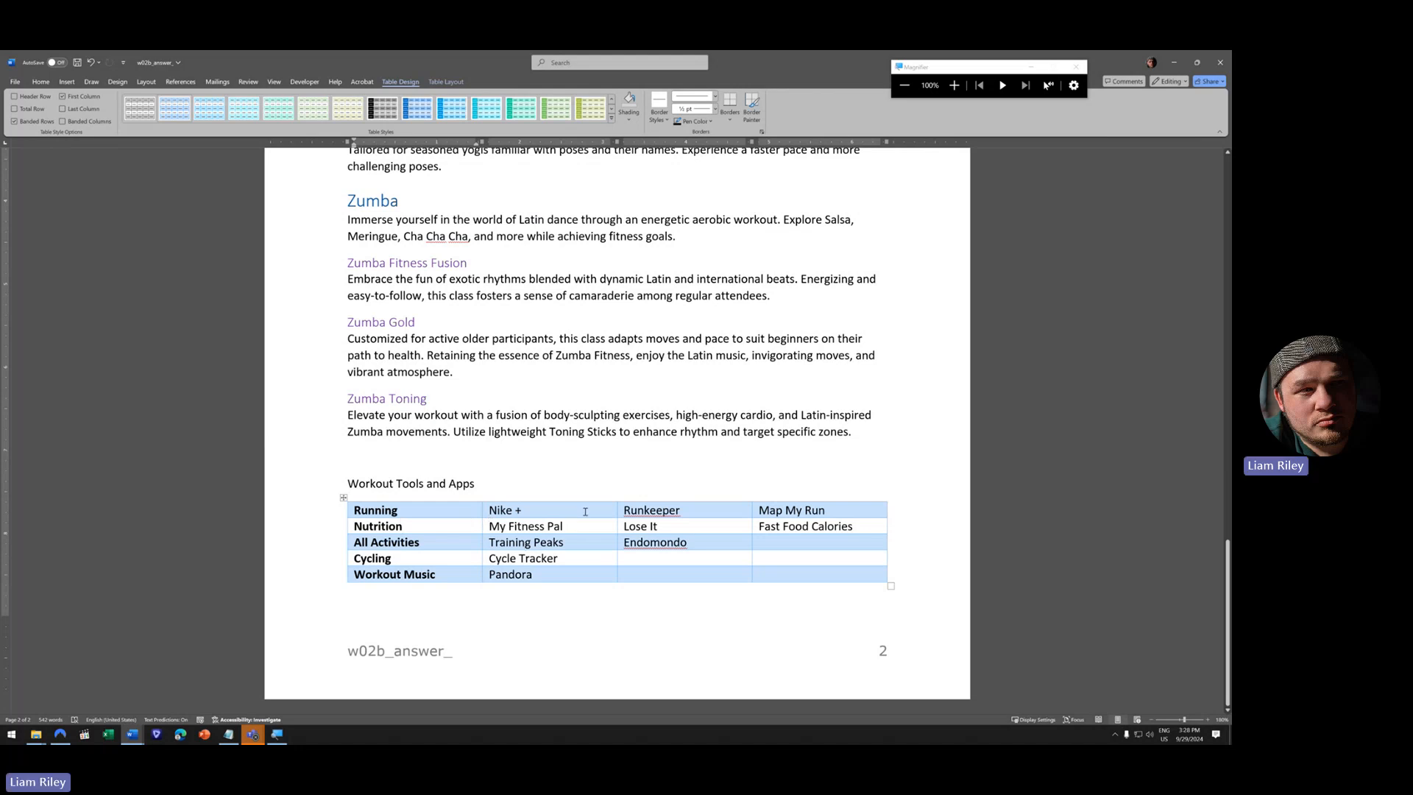
key("ctrl+Home")
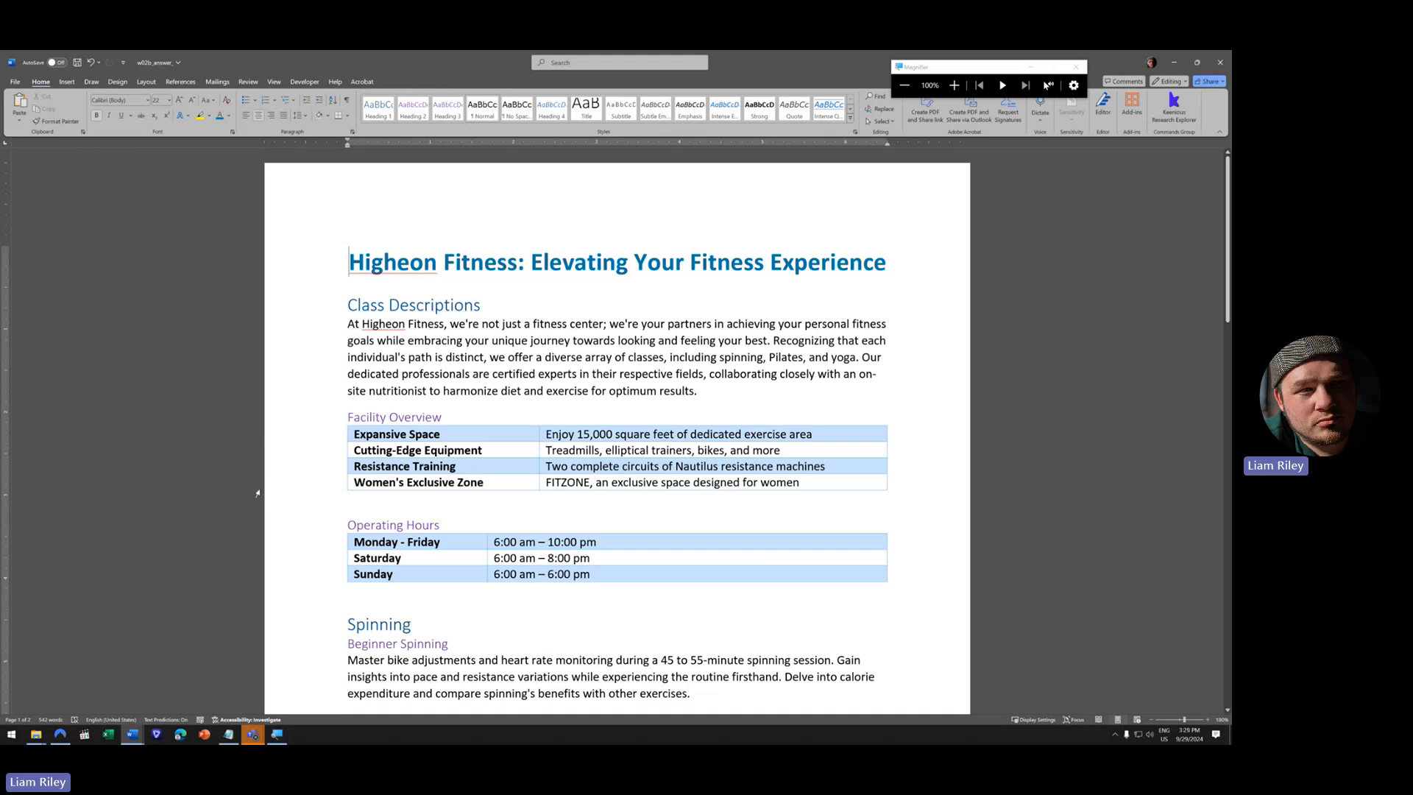
left_click(306, 305)
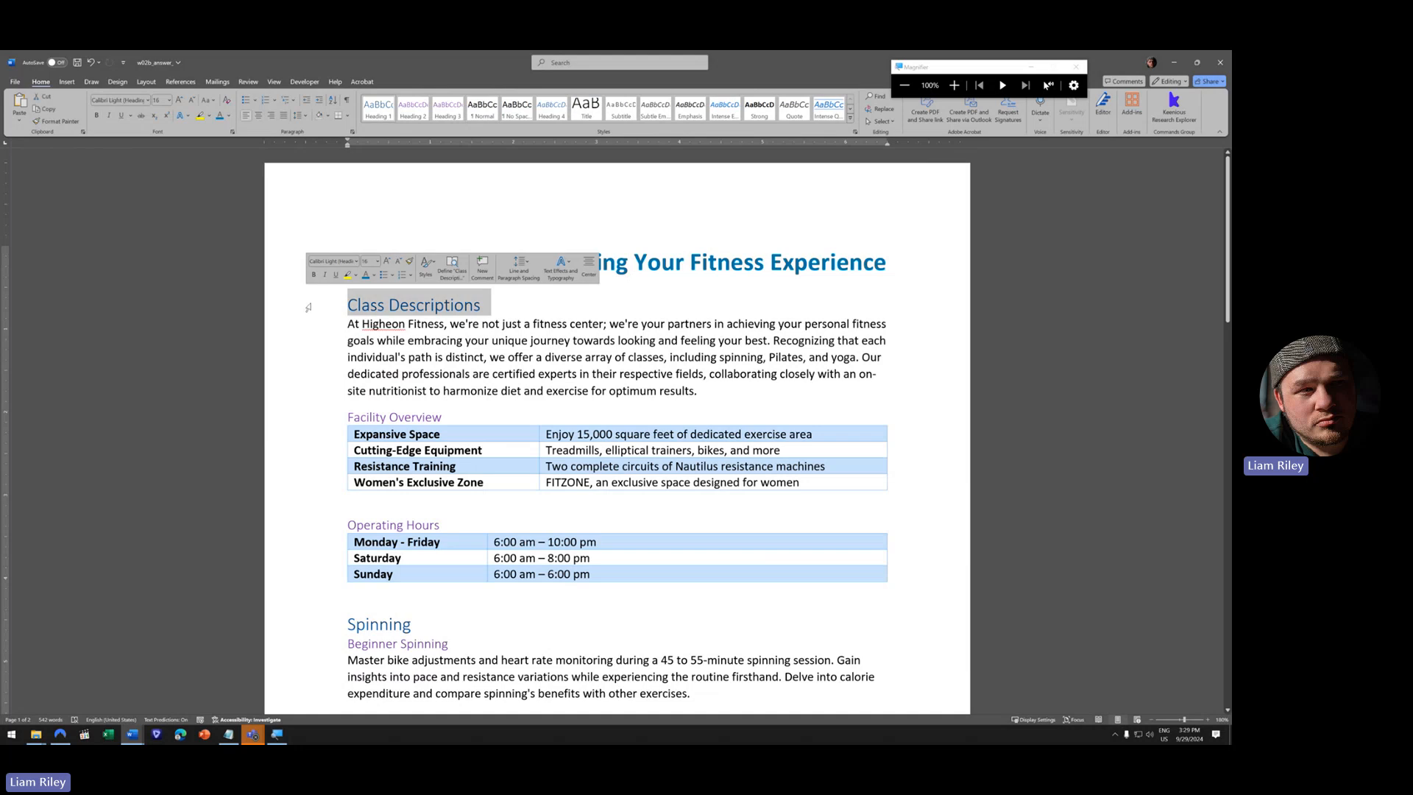
left_click(327, 417)
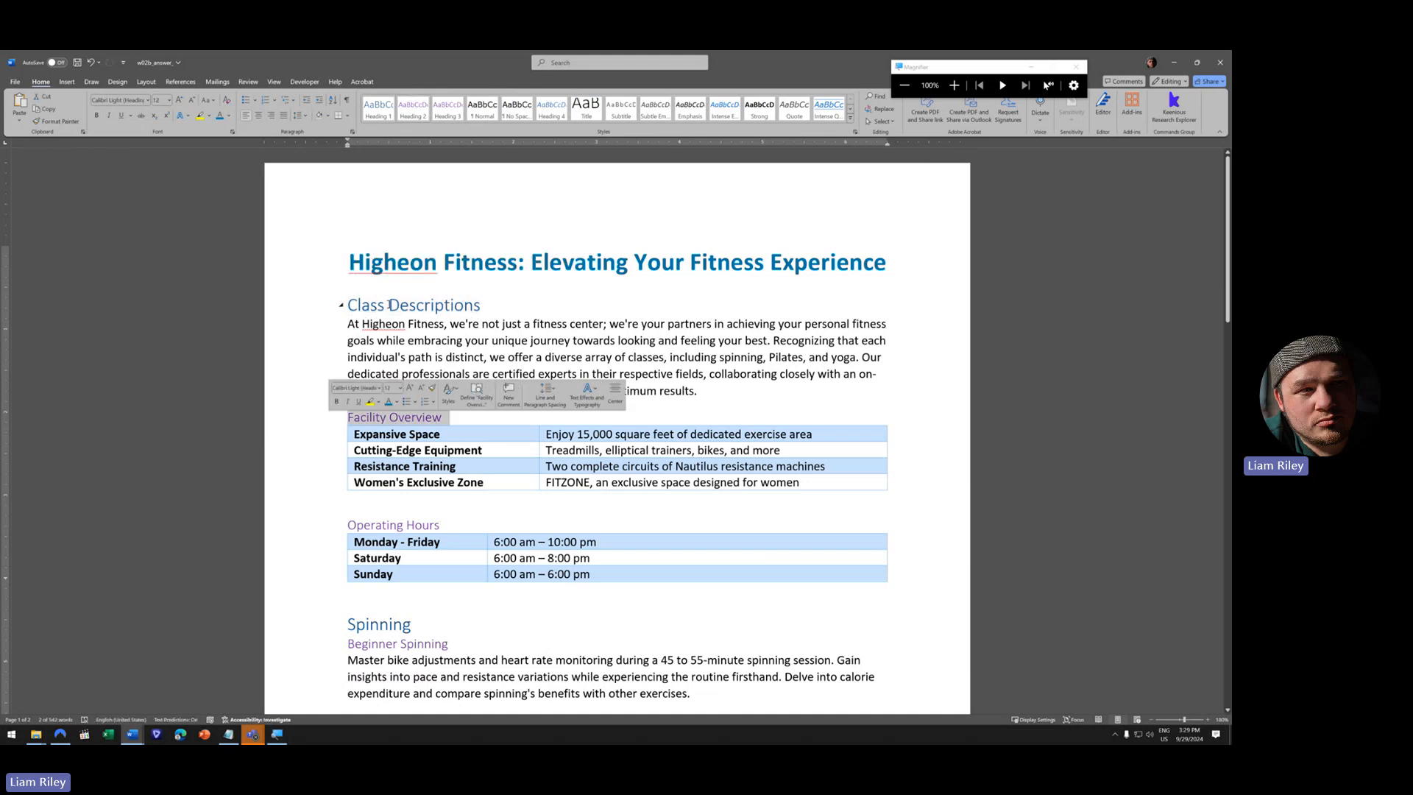
left_click(456, 340)
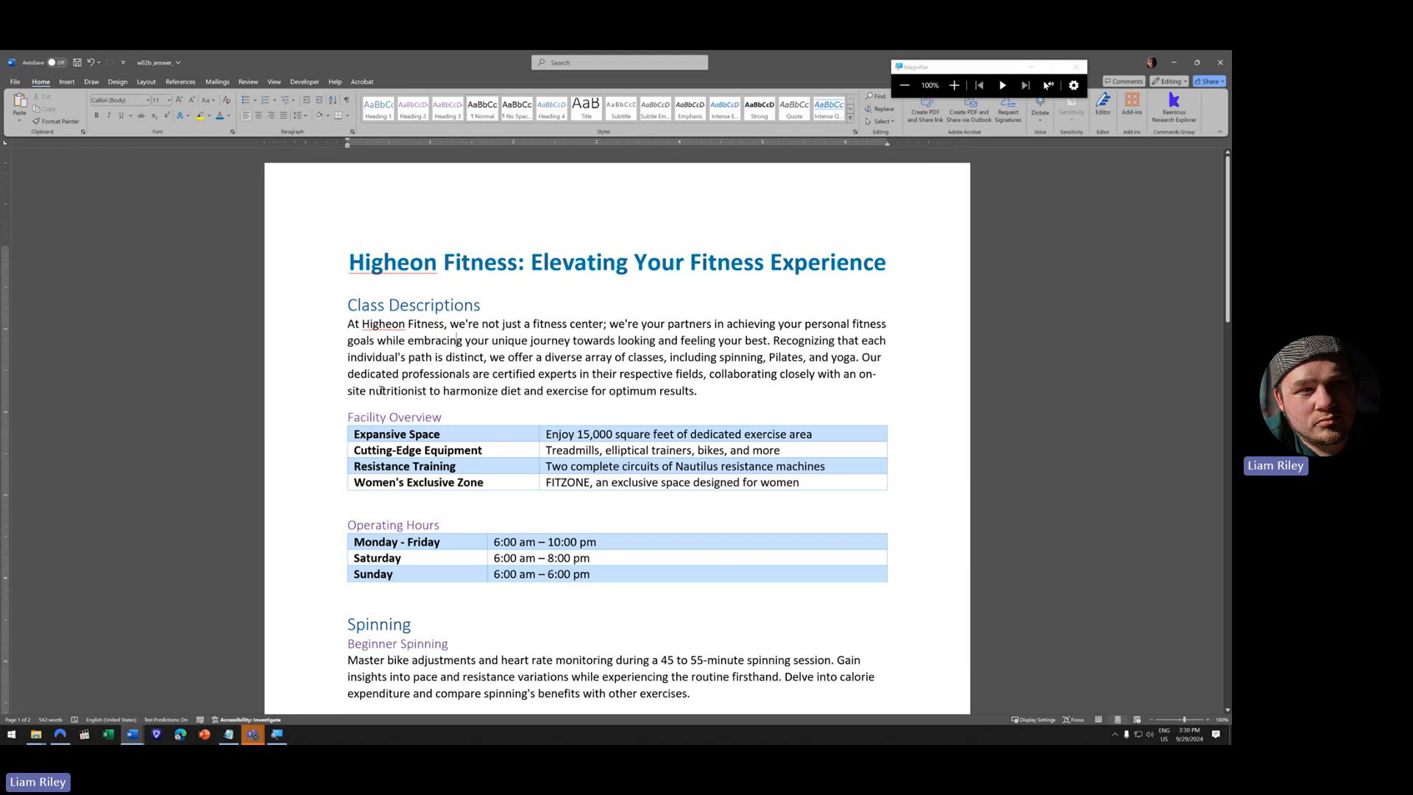
- Mark the word "nutritionist" in the Class Descriptions paragraph as a main index entry for the current page
left_click_drag(368, 390, 427, 391)
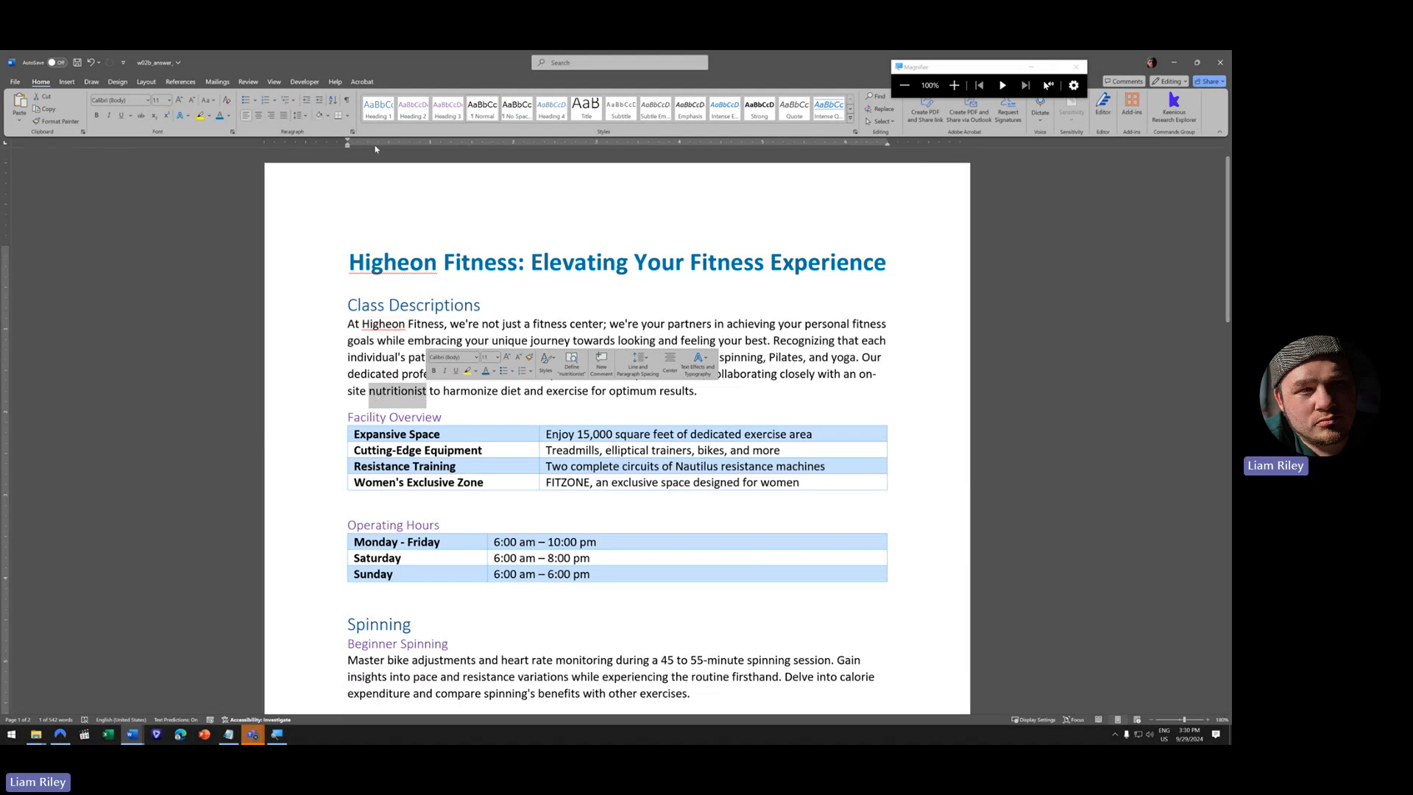
left_click(184, 83)
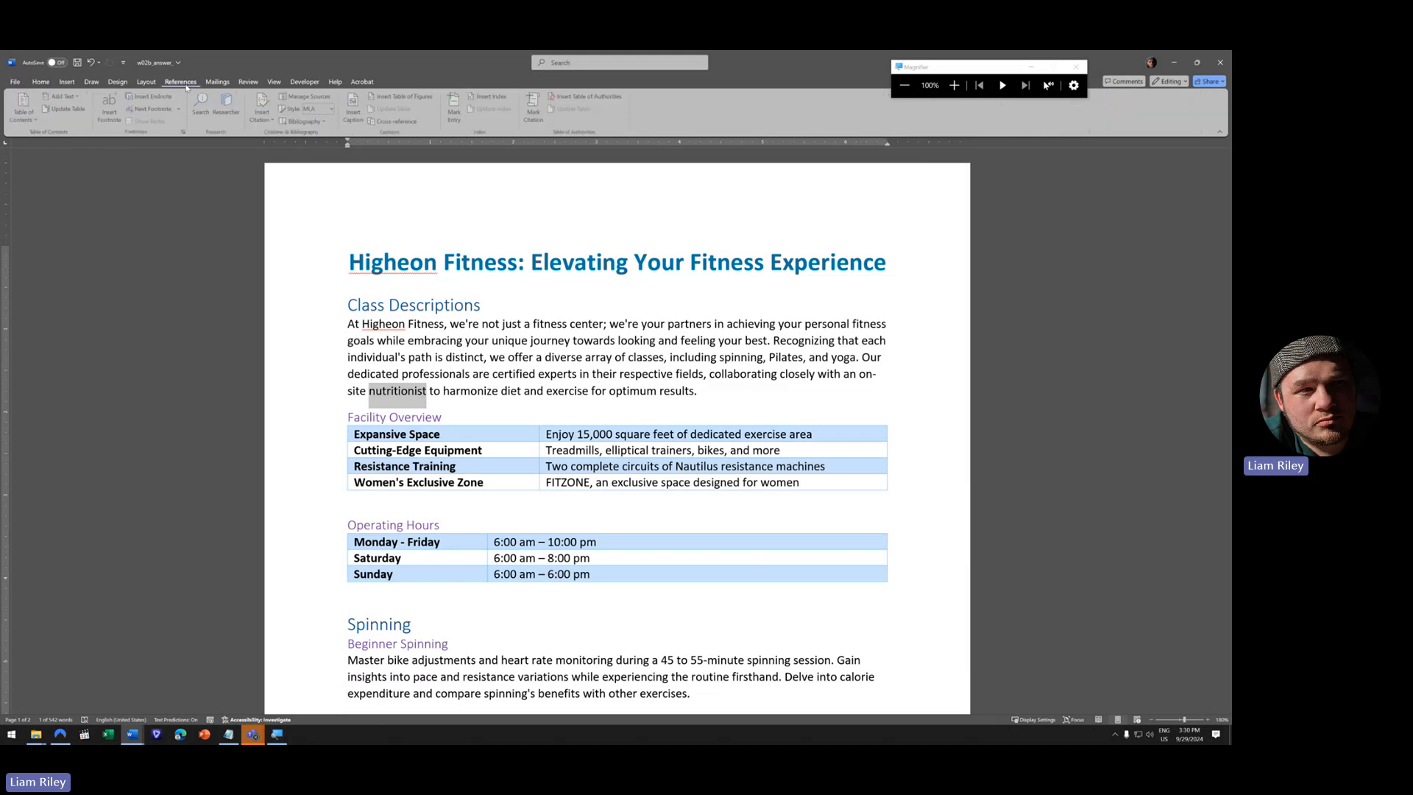
key("super+plus")
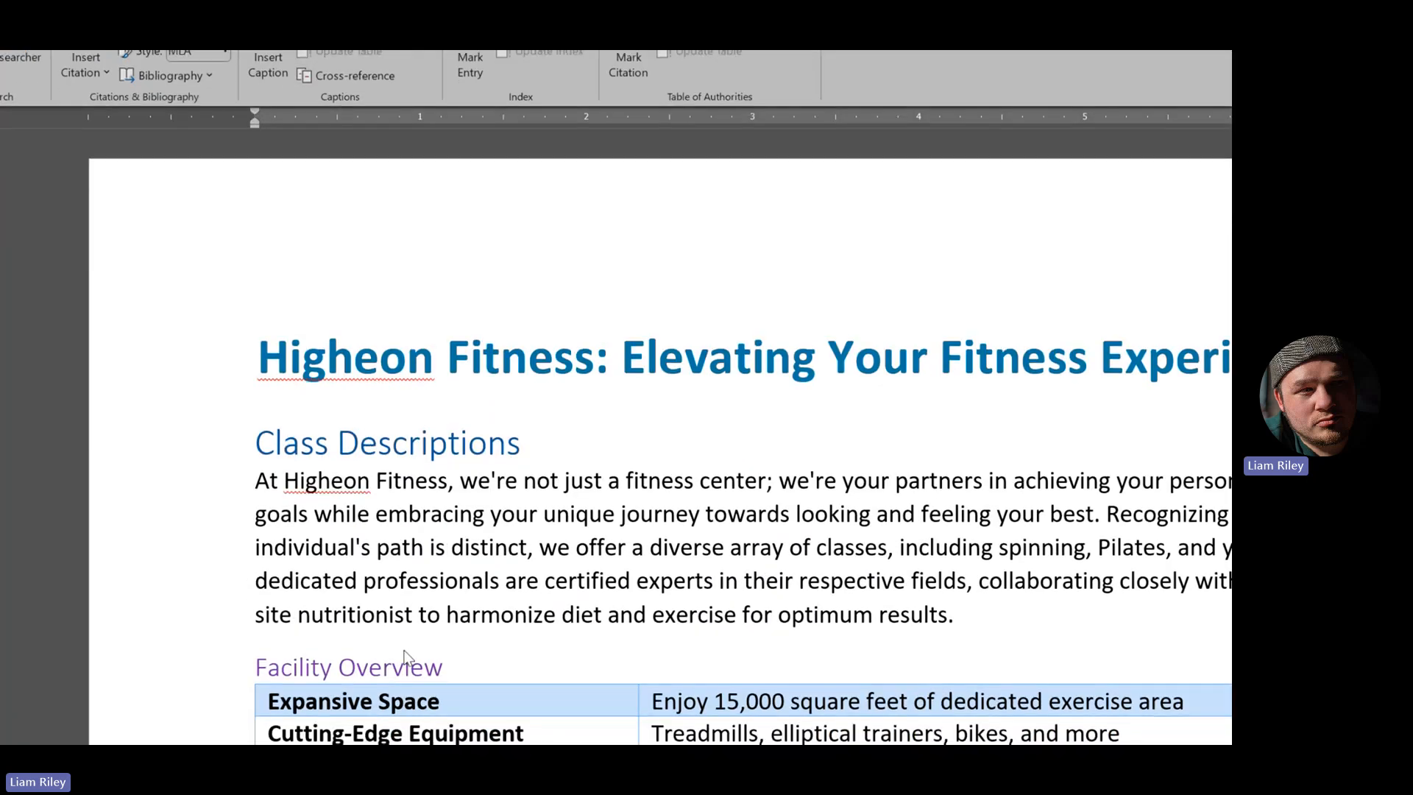
double_click(347, 630)
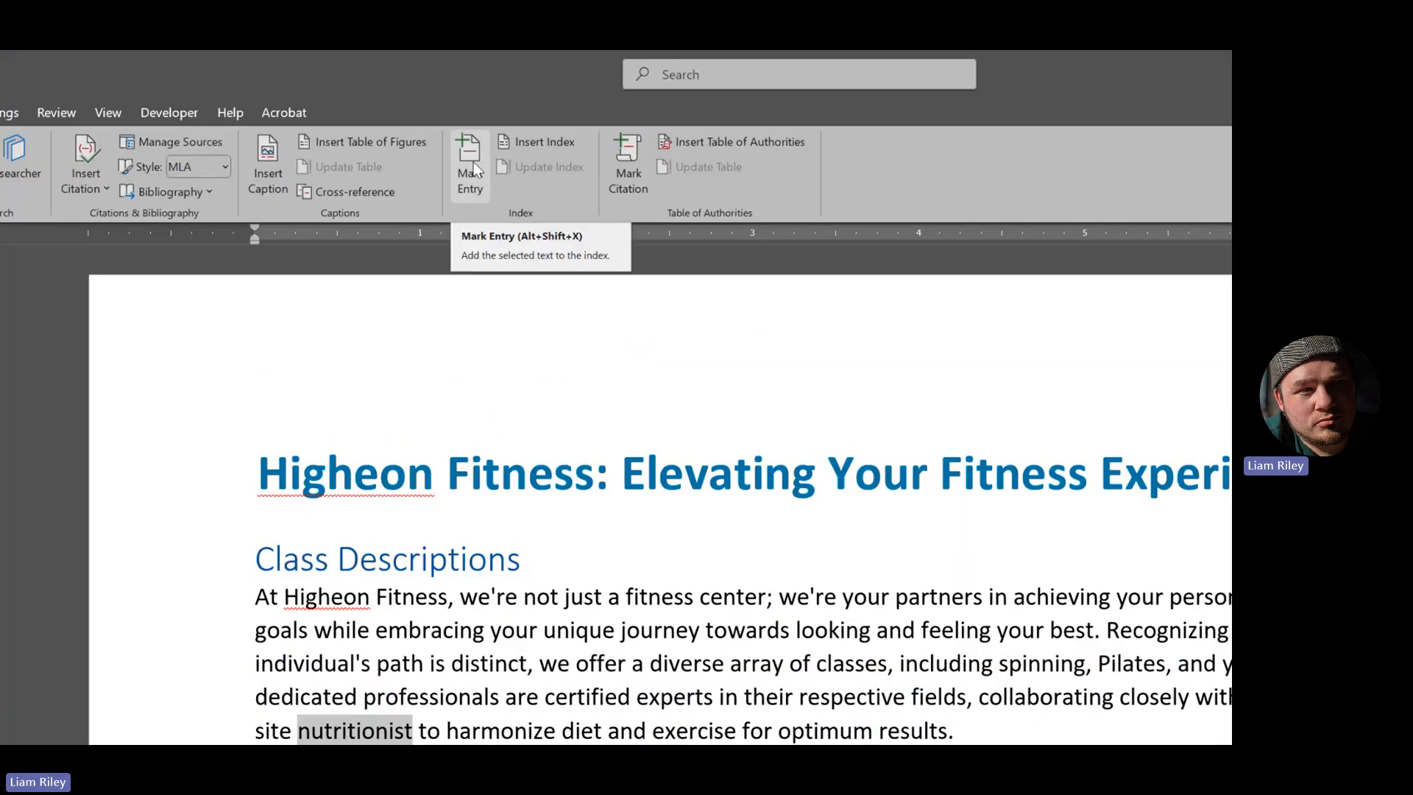
left_click(476, 162)
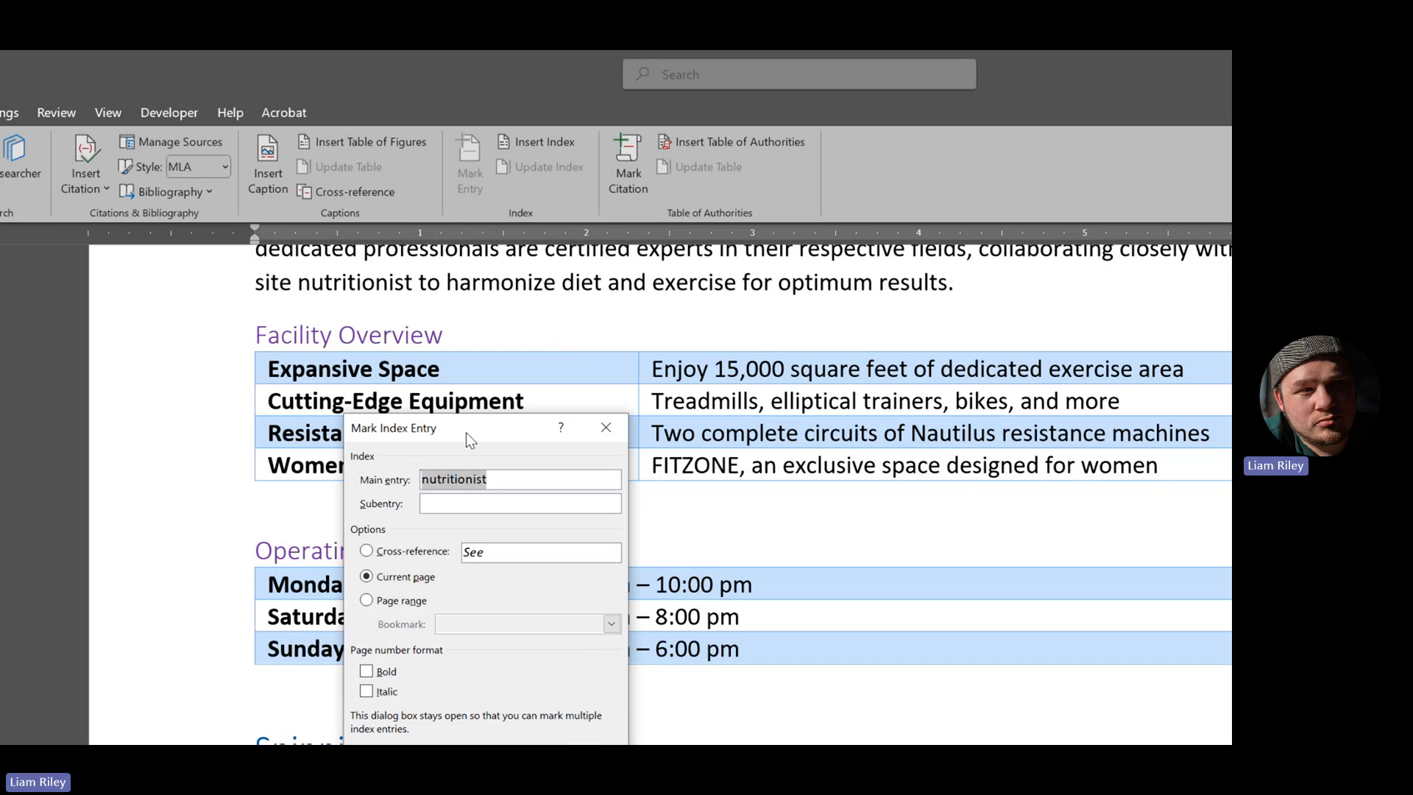
left_click_drag(466, 432, 596, 316)
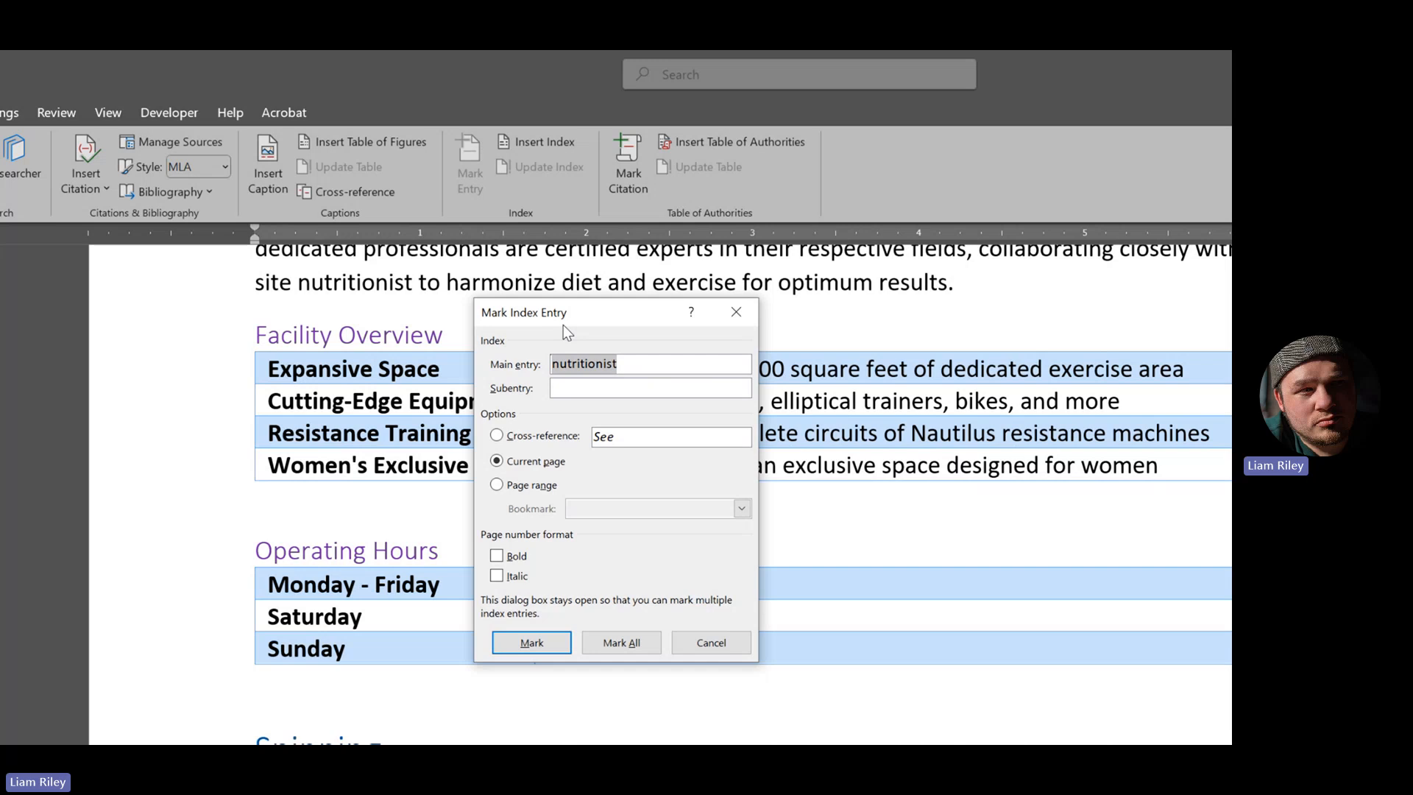
scroll(366, 380, "up", 1)
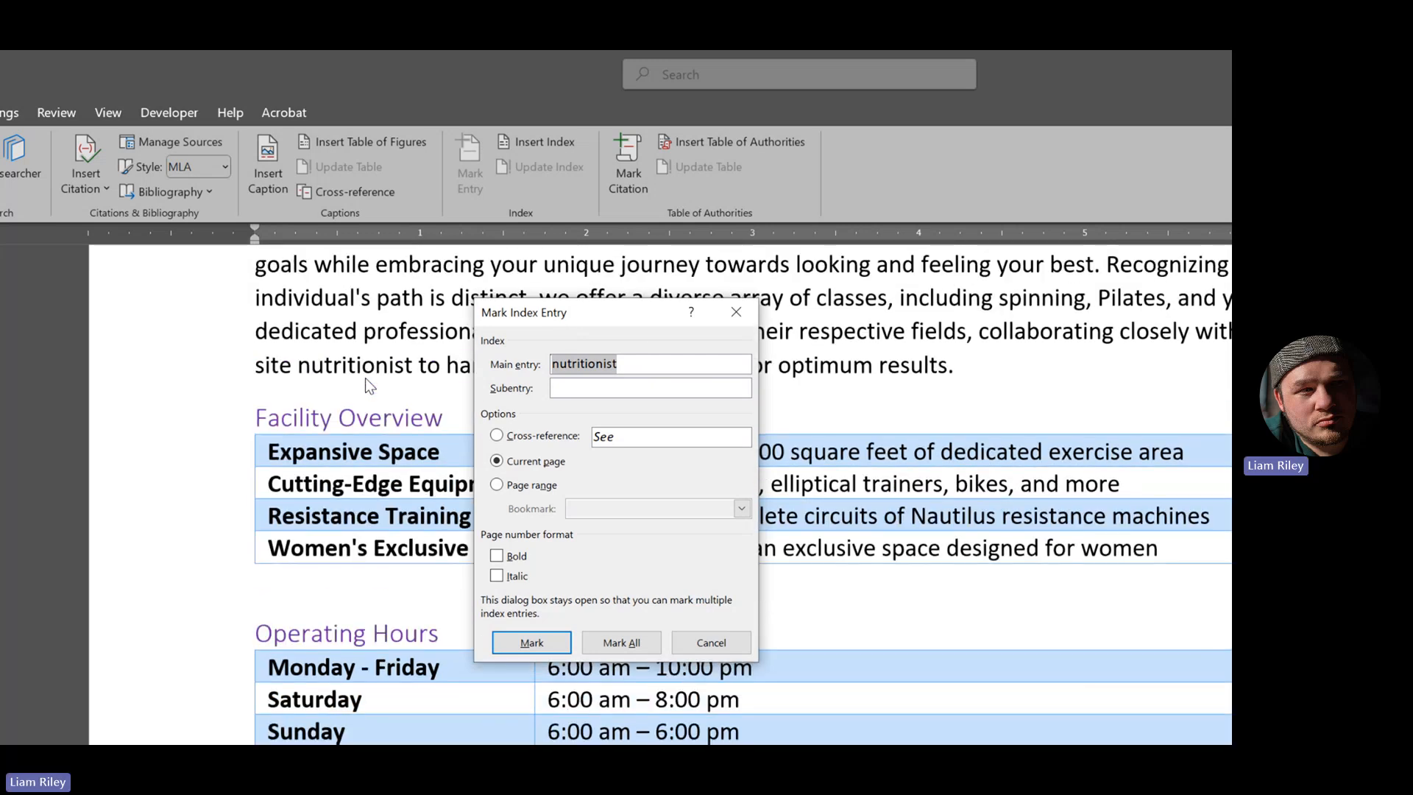
left_click_drag(624, 318, 733, 315)
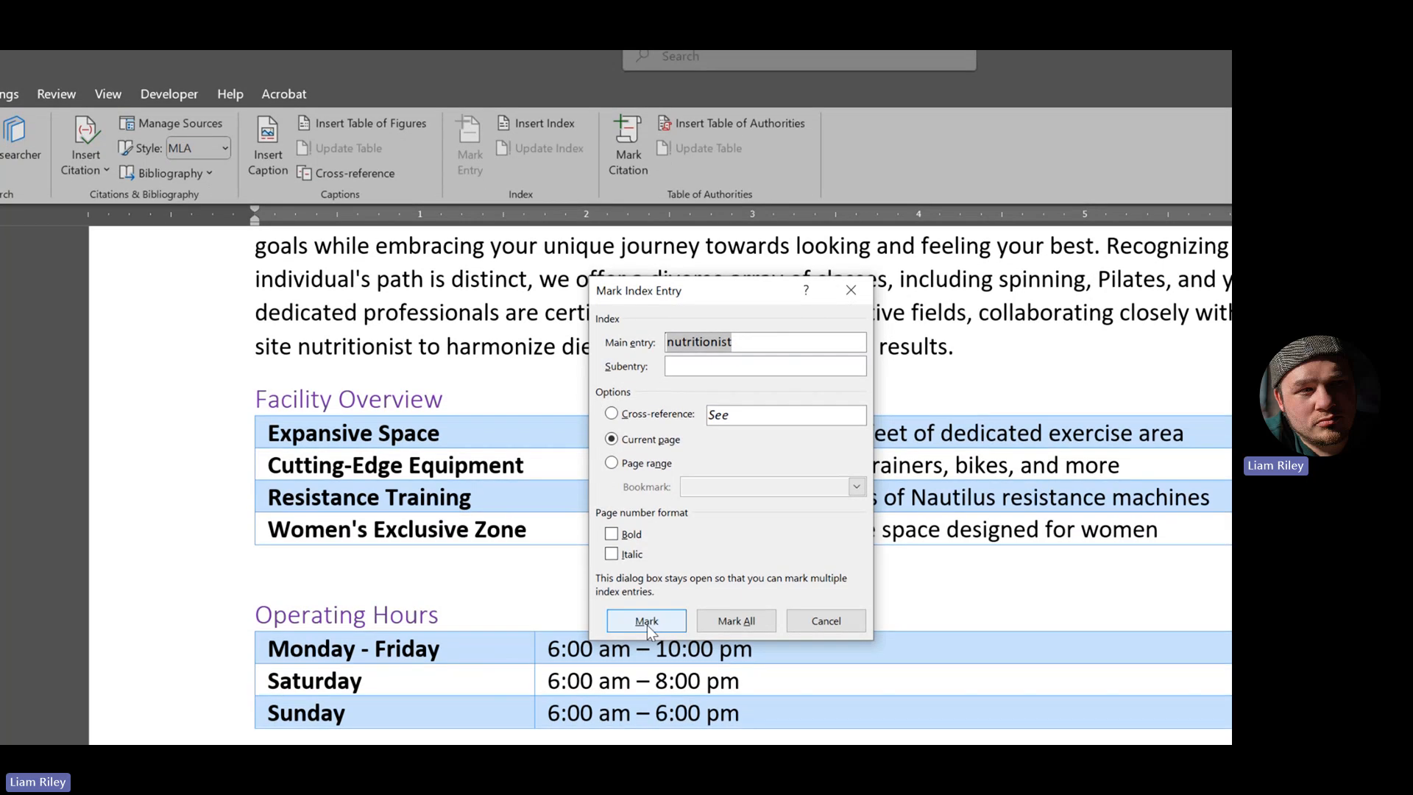
left_click(647, 639)
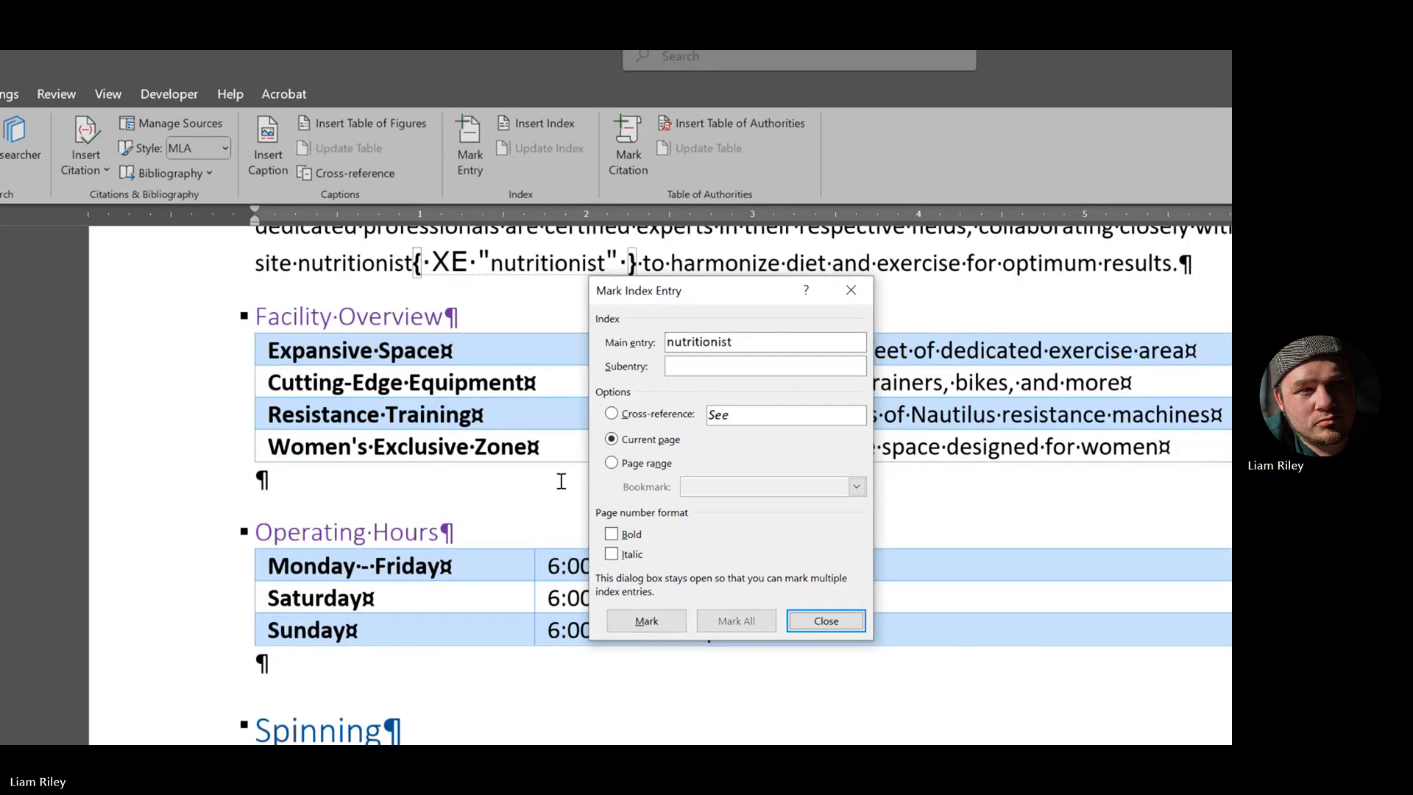
scroll(510, 445, "up", 3)
scroll(511, 445, "down", 5)
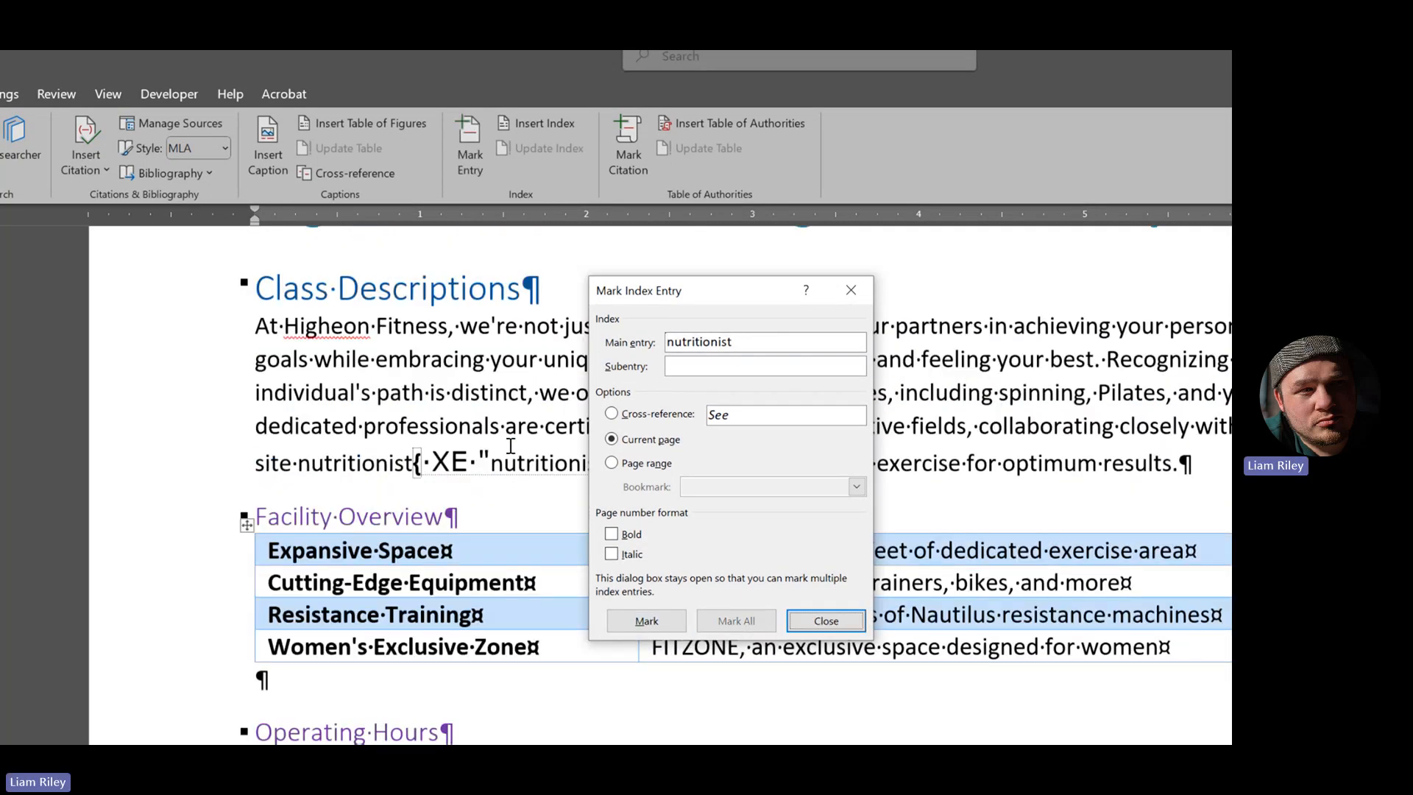
- Toggle the display of formatting marks to compare the view with and without the index field code, leaving the marks shown
left_click_drag(711, 293, 621, 445)
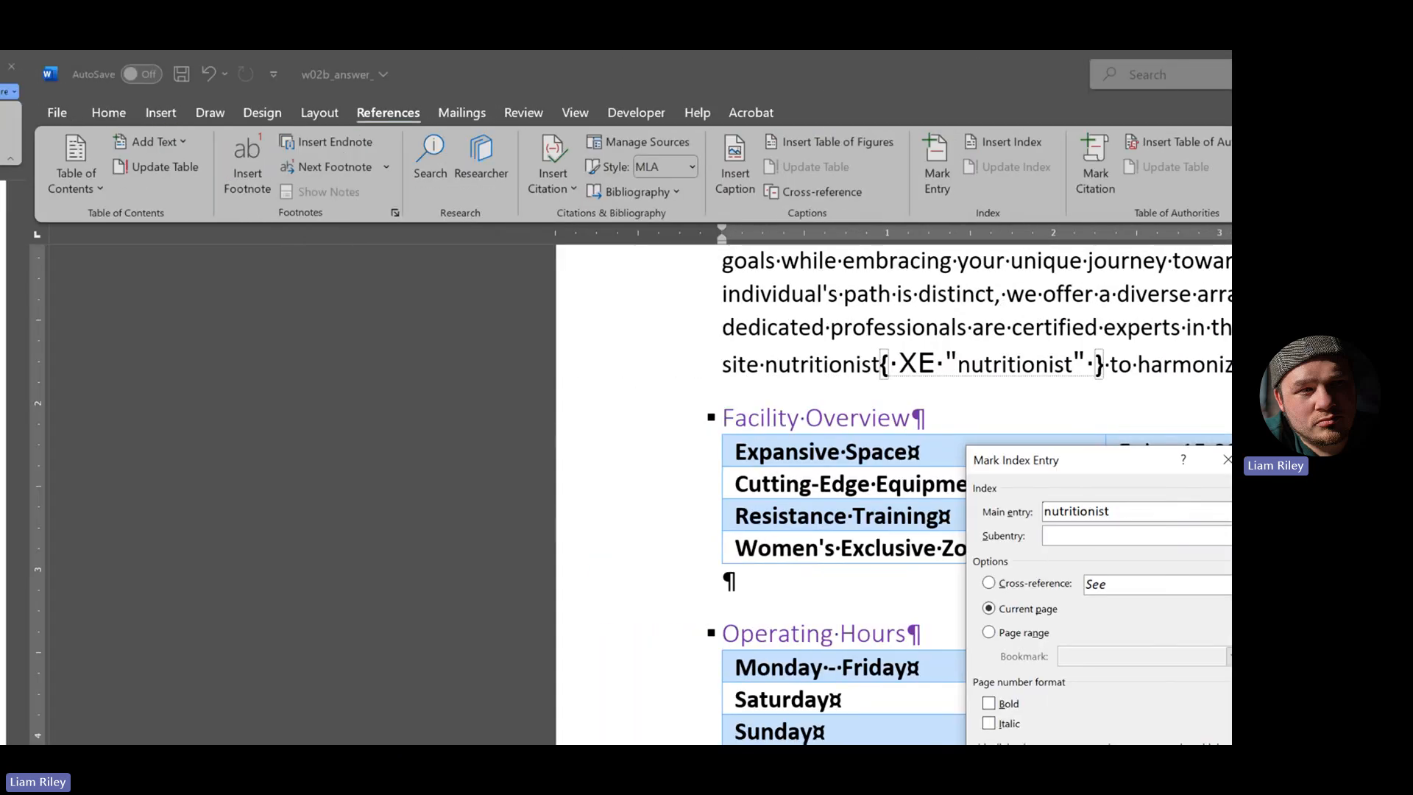
left_click(197, 112)
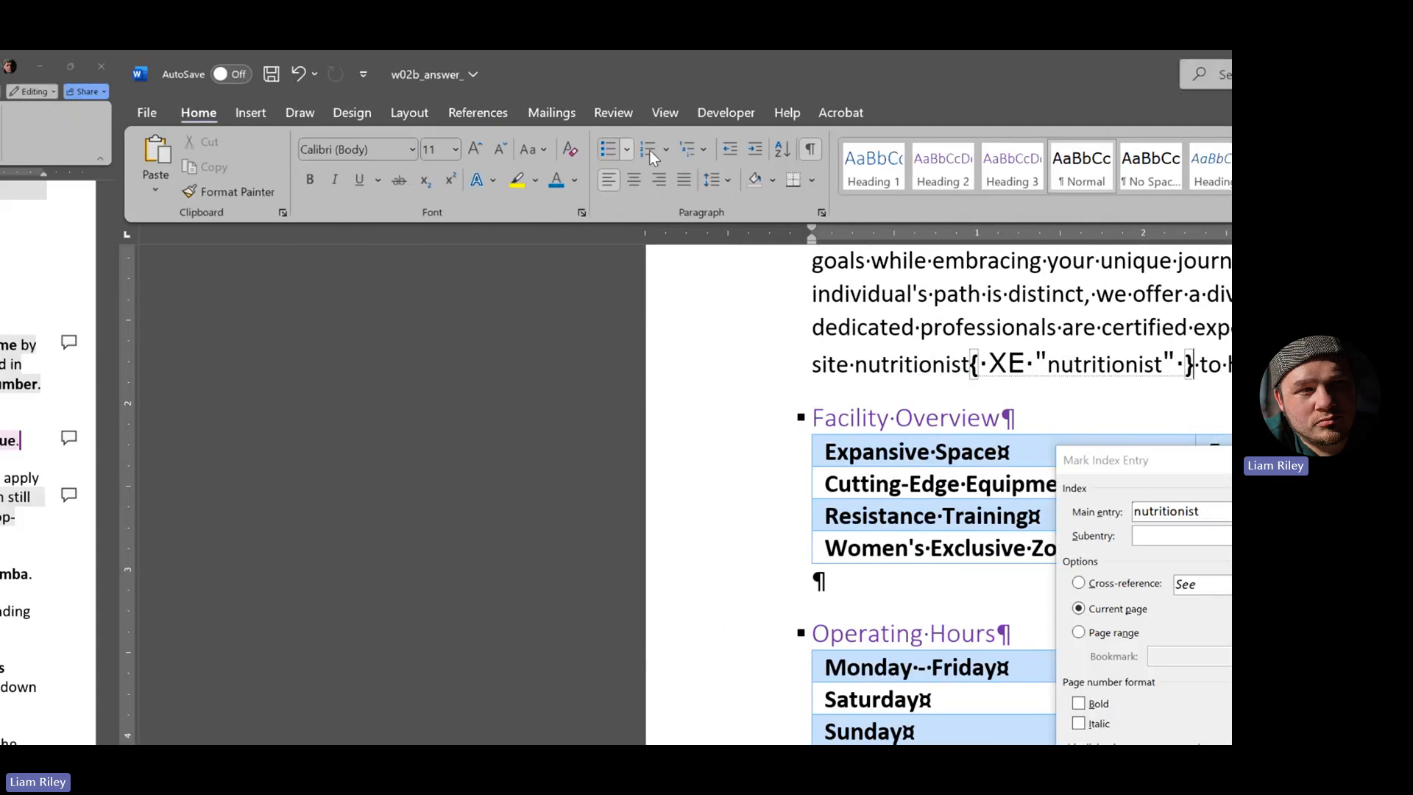
left_click(817, 153)
left_click(817, 153)
left_click(817, 153)
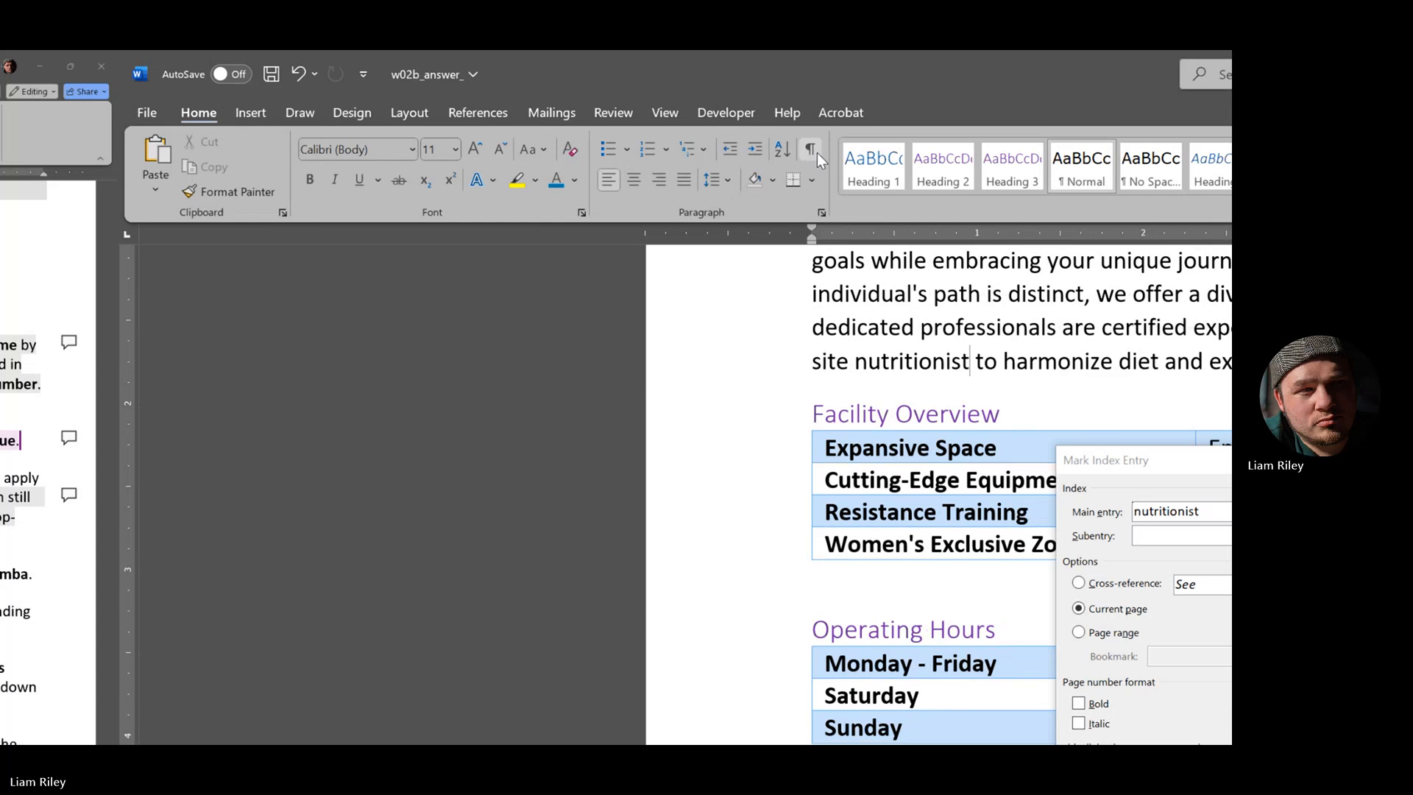
left_click(817, 152)
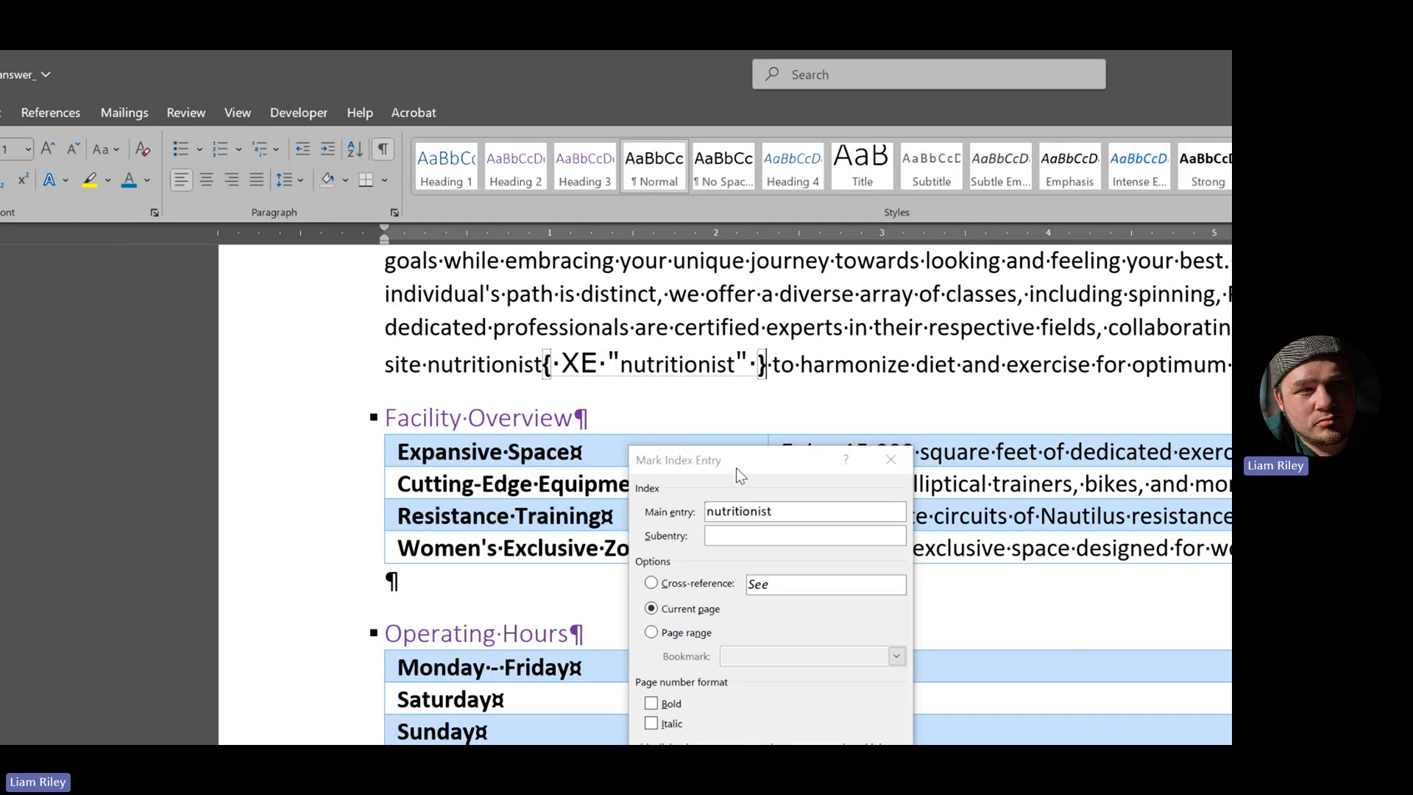
- Move the Mark Index Entry dialog clear of the text and mark the Spinning heading as a main index entry
left_click_drag(737, 467, 973, 401)
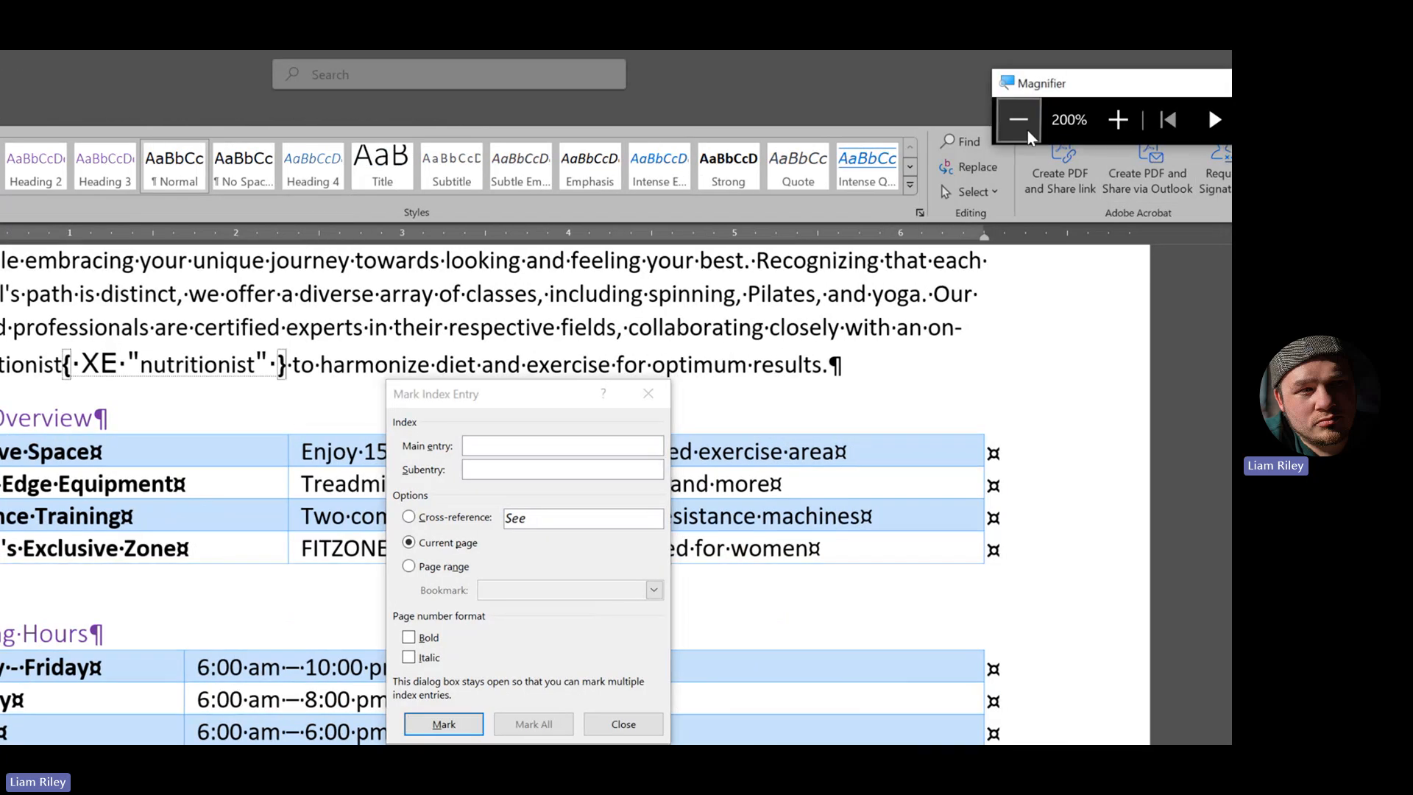
left_click(1027, 128)
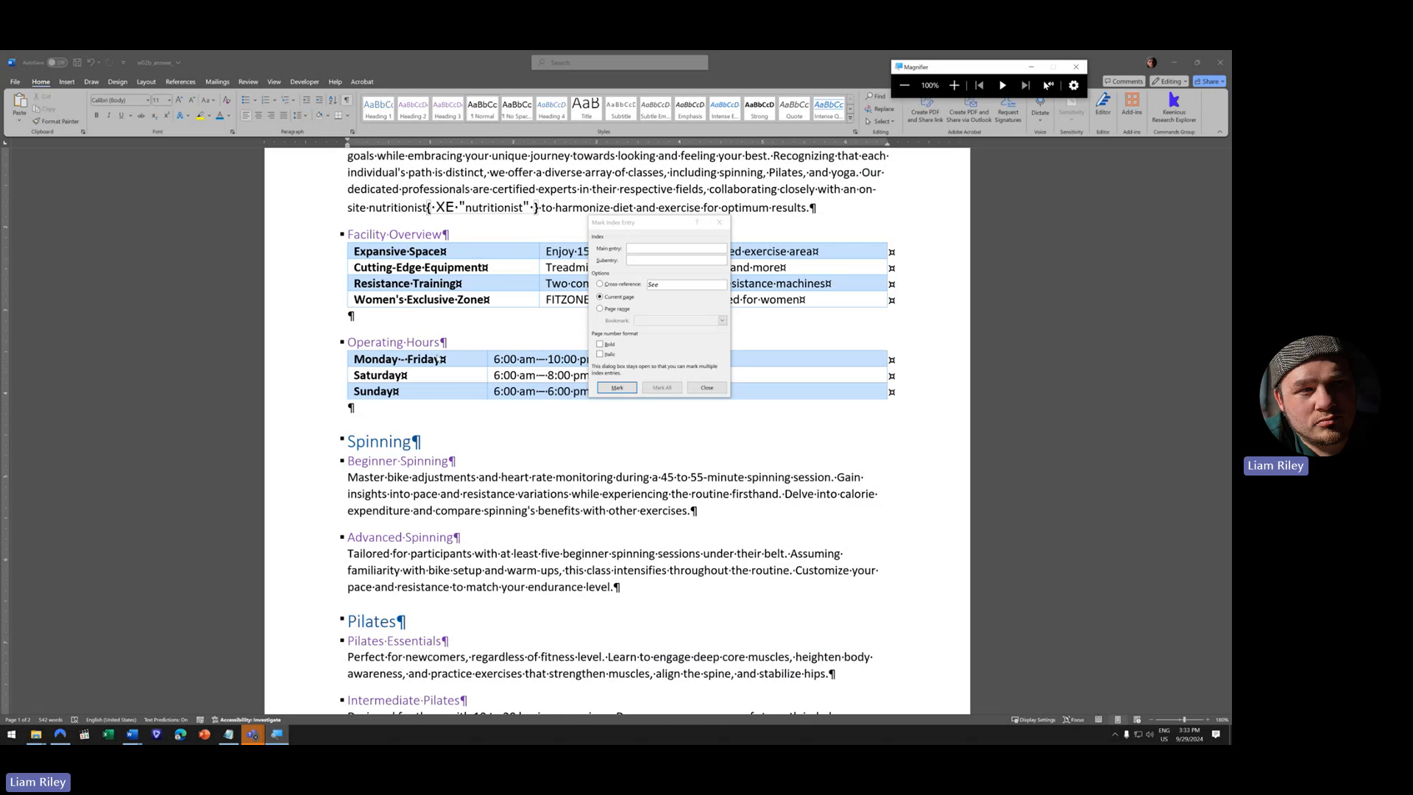
left_click(448, 297)
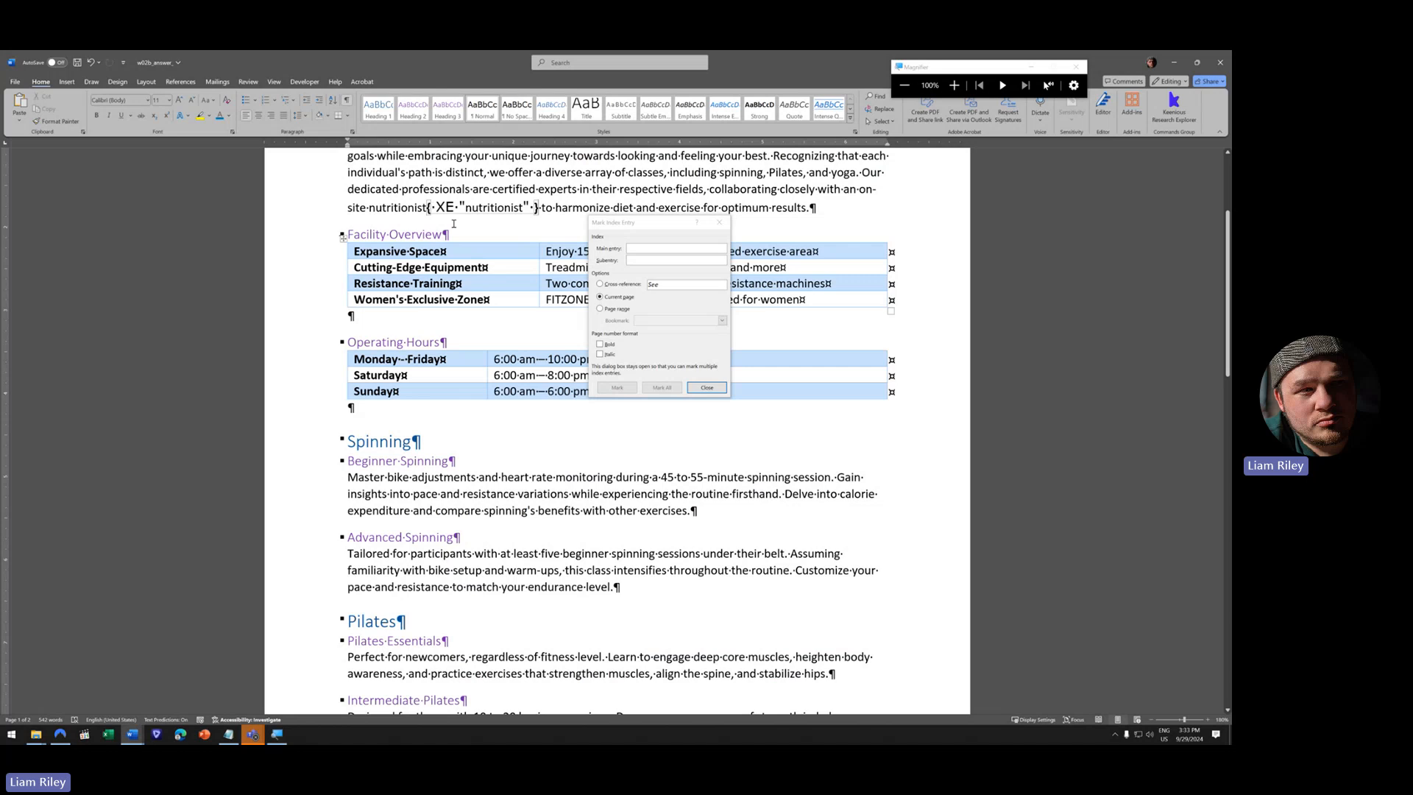
left_click_drag(636, 223, 612, 387)
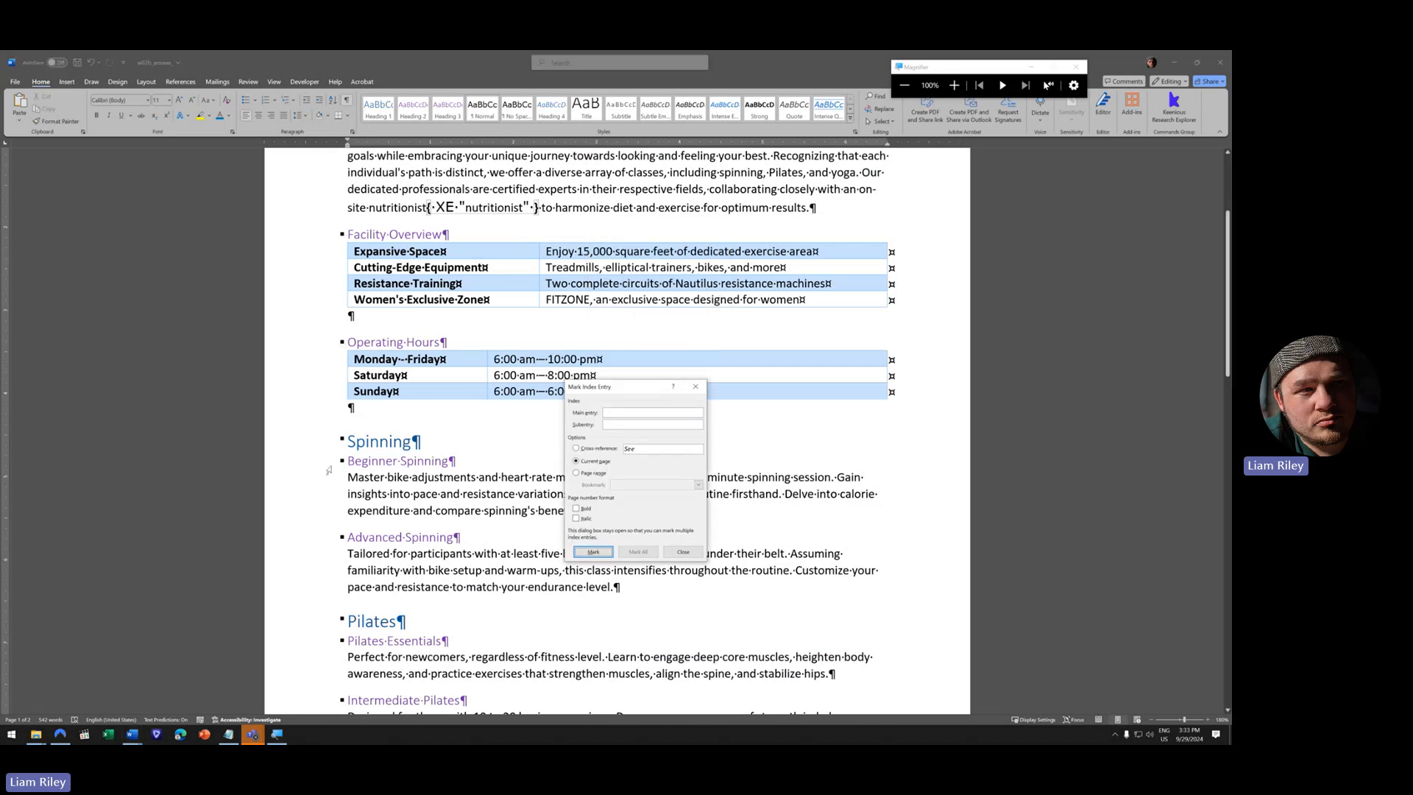
left_click(317, 449)
left_click(307, 447)
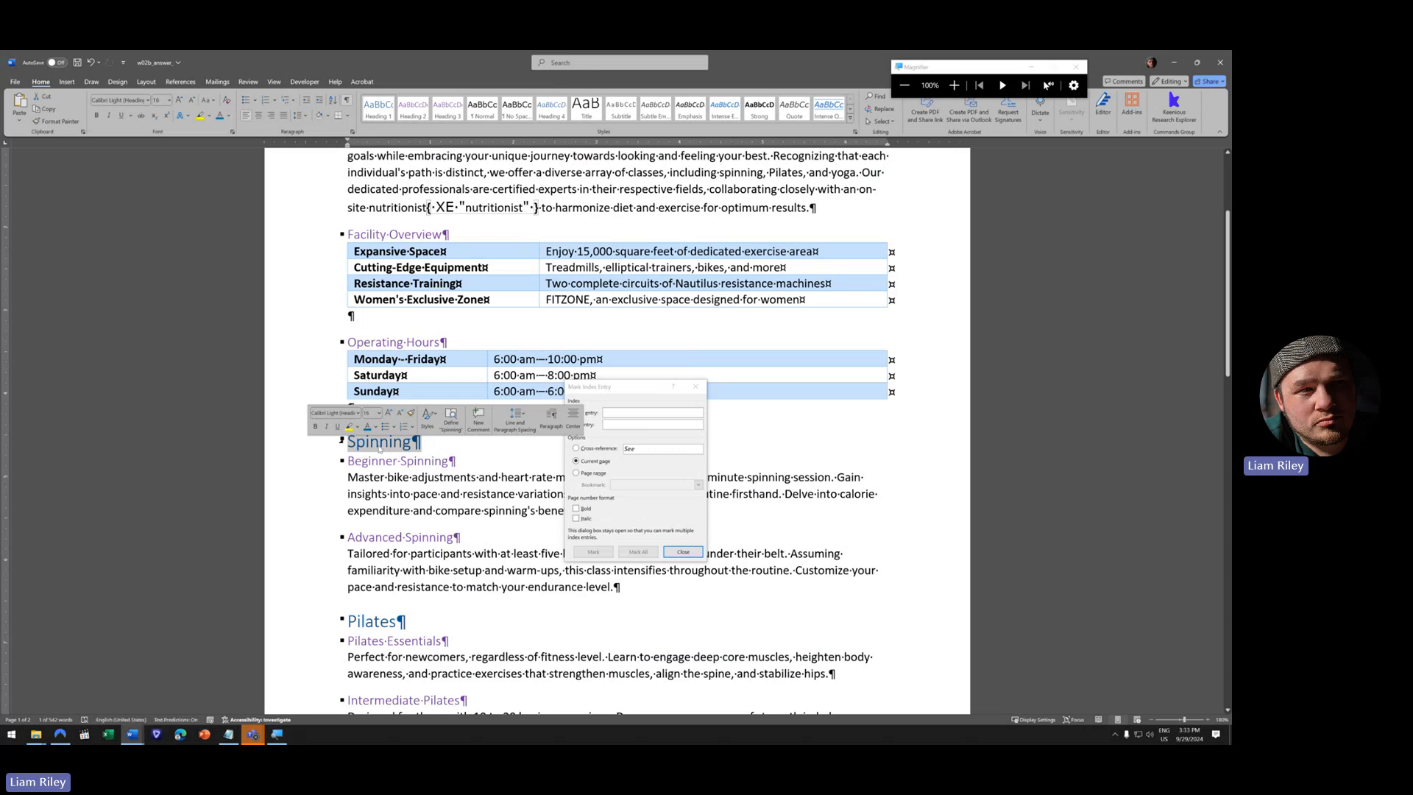
left_click(626, 391)
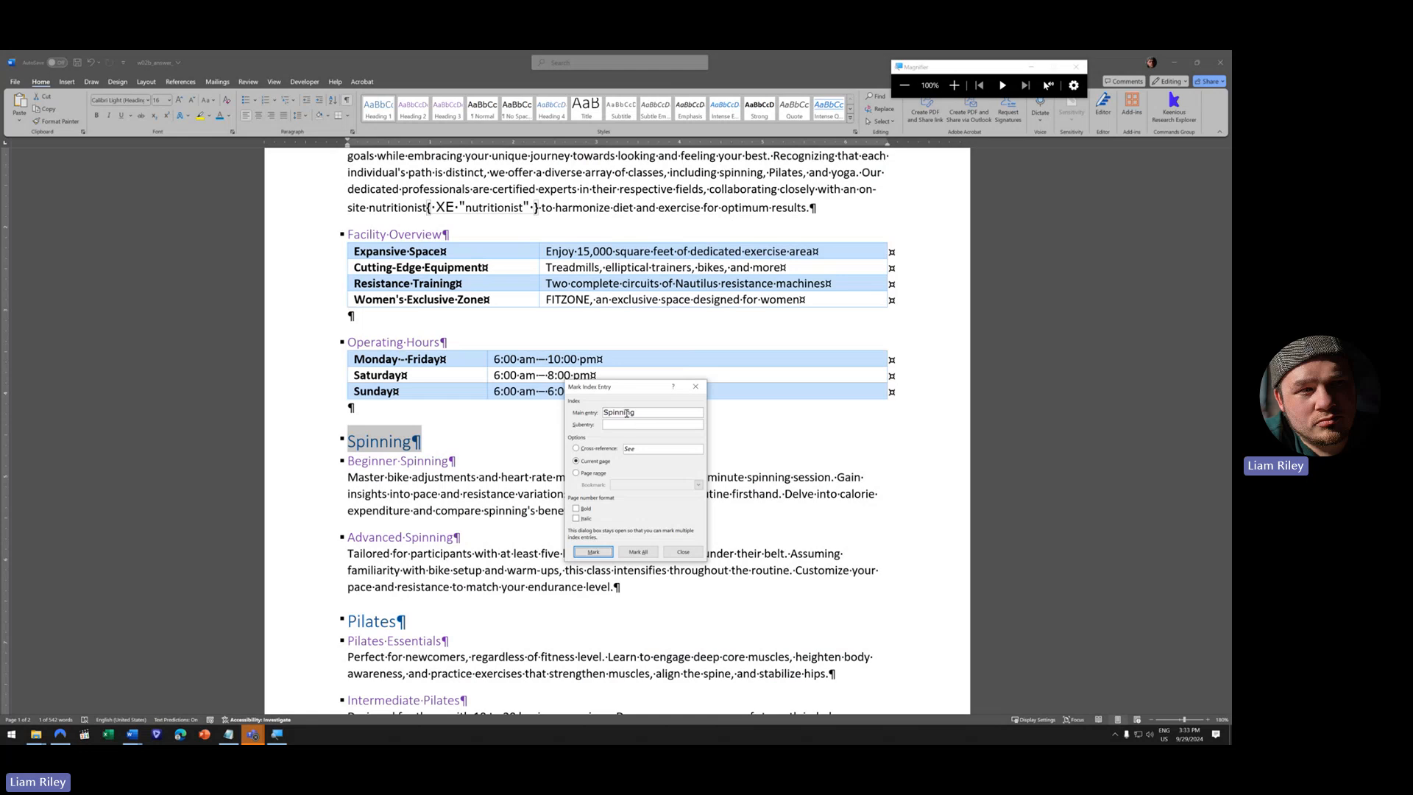
left_click(585, 553)
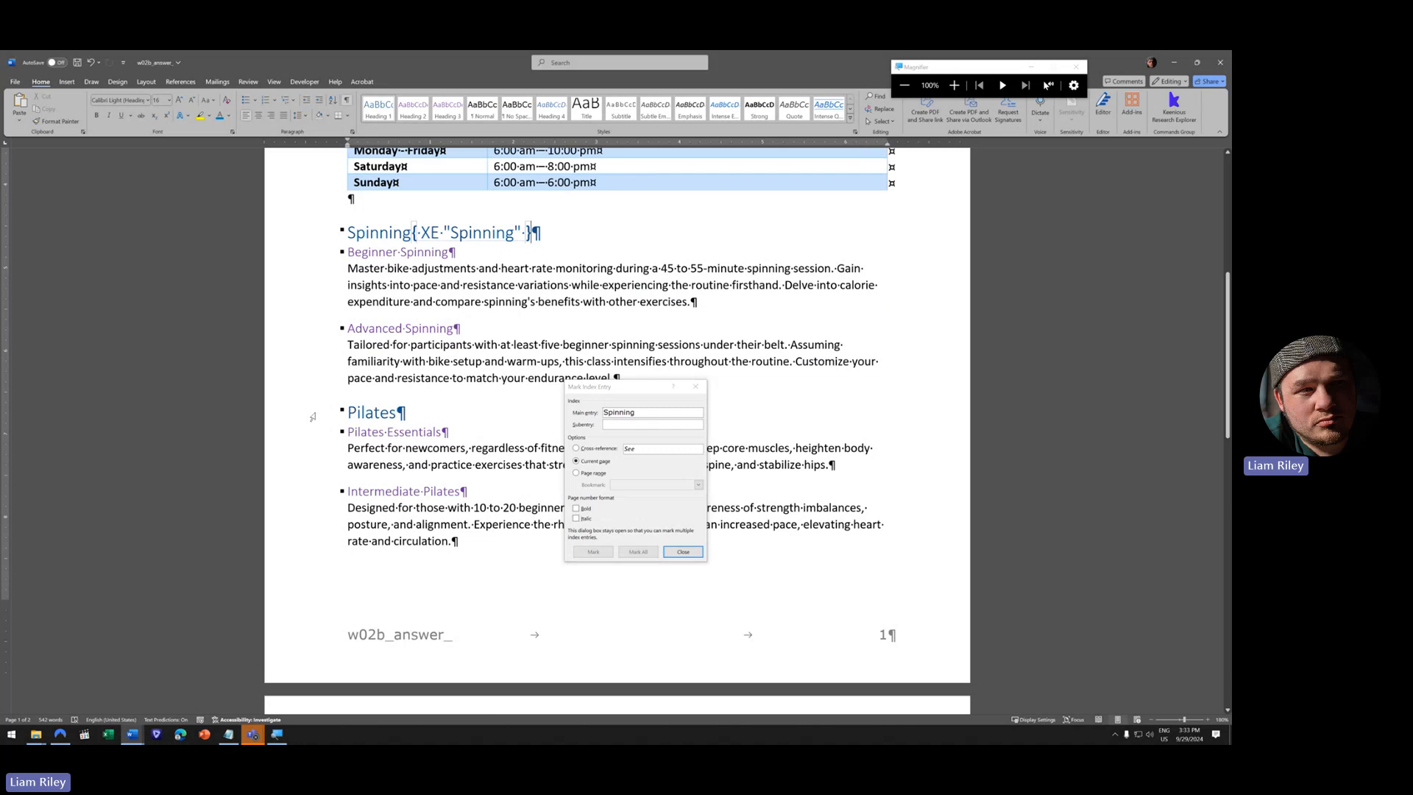
- Mark the Pilates and Yoga headings as main index entries, each for its current page
left_click(284, 415)
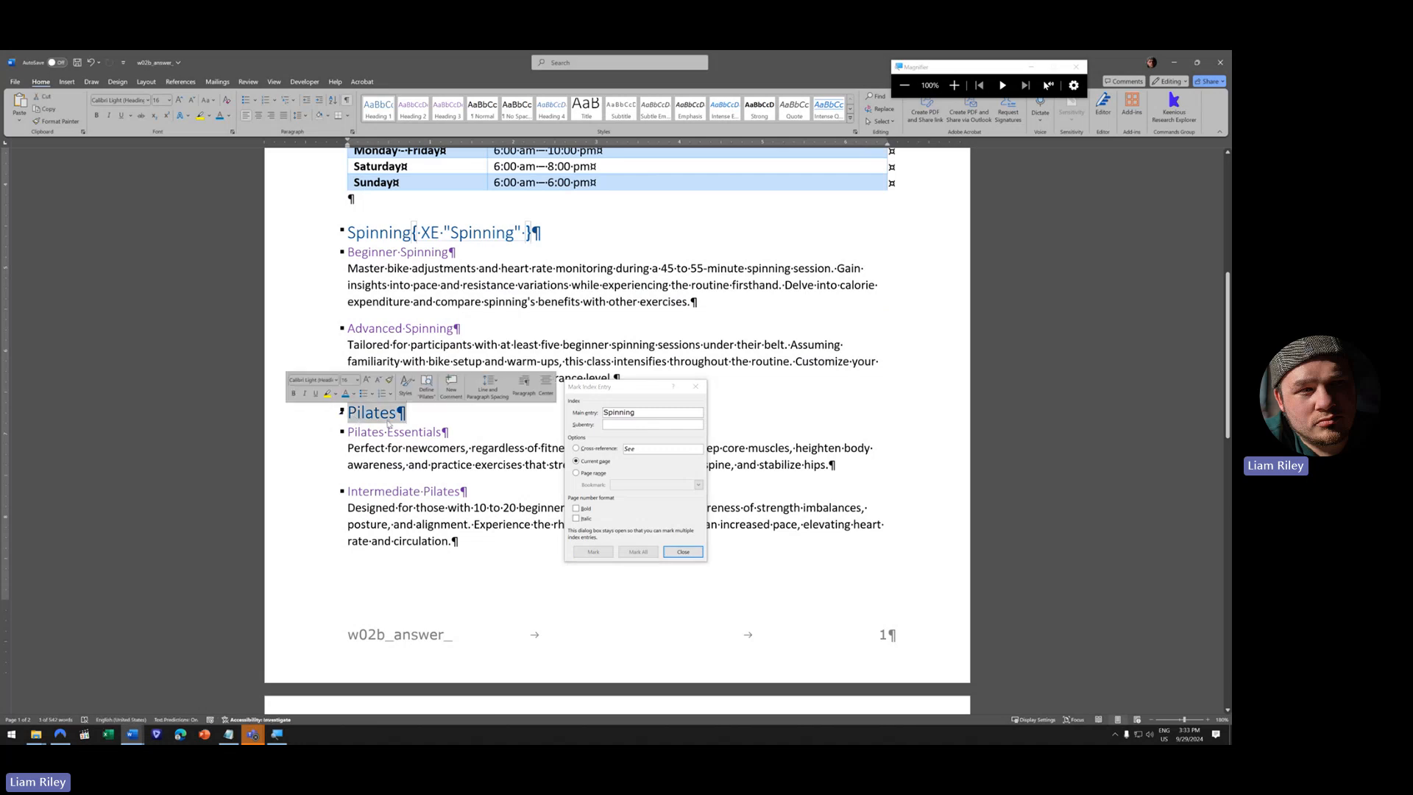
left_click(602, 393)
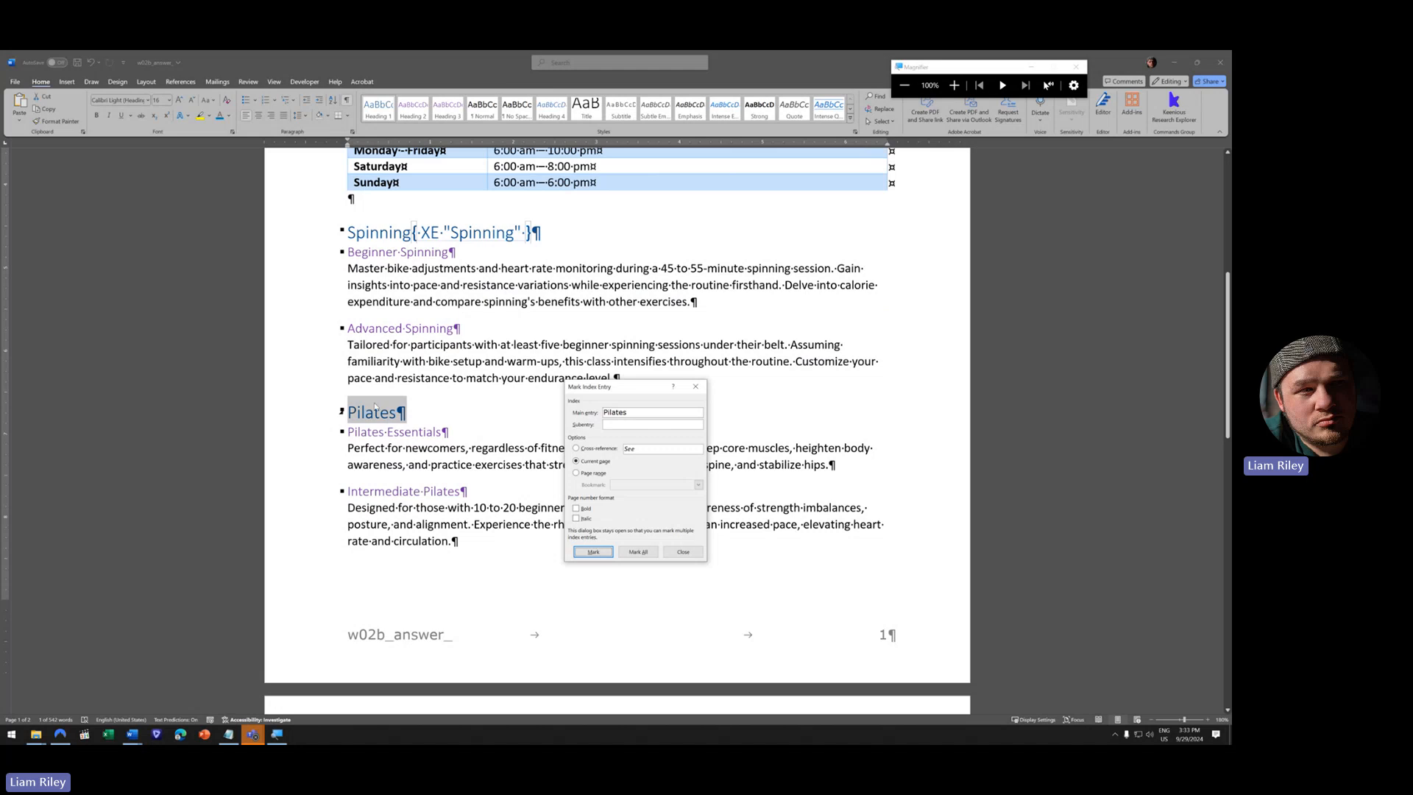
left_click(593, 552)
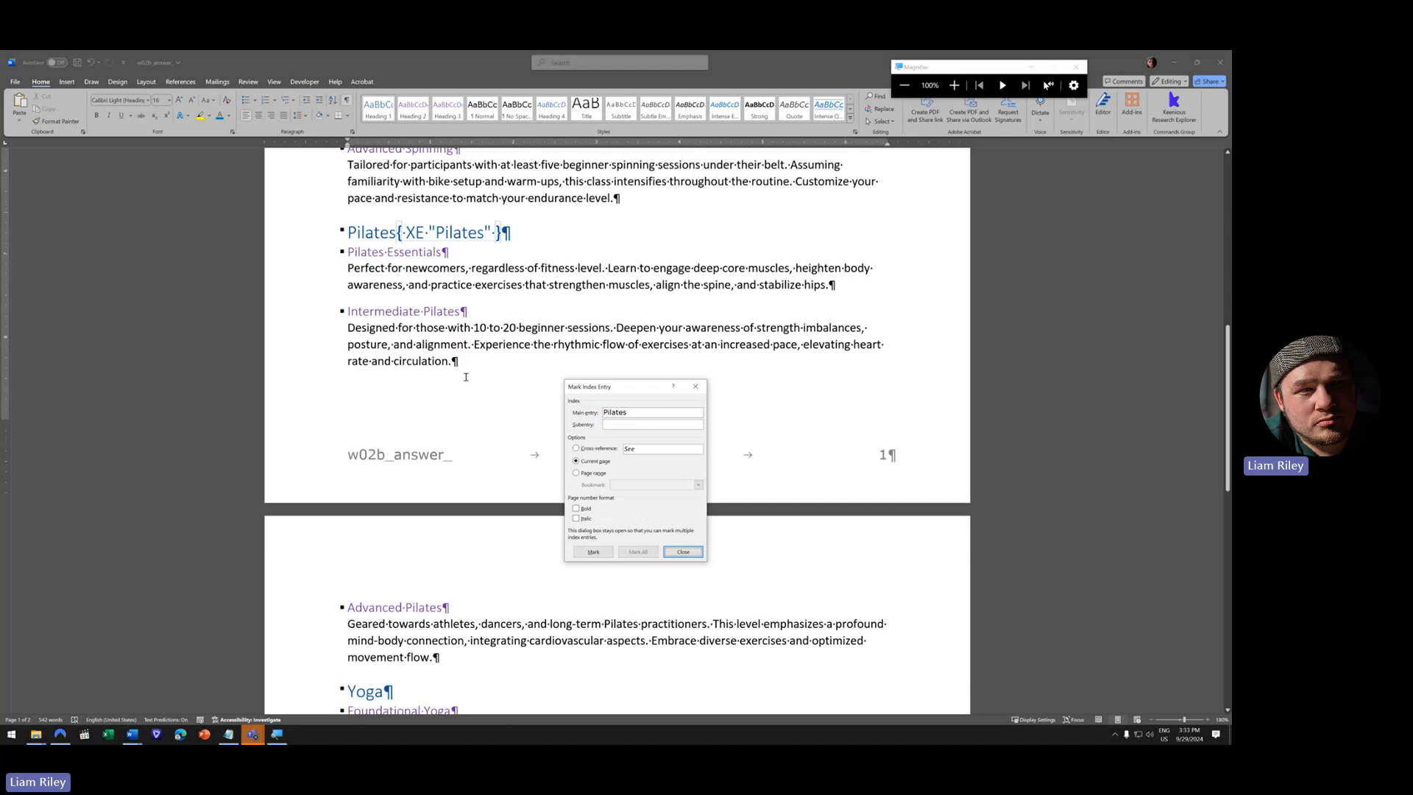
scroll(465, 377, "down", 5)
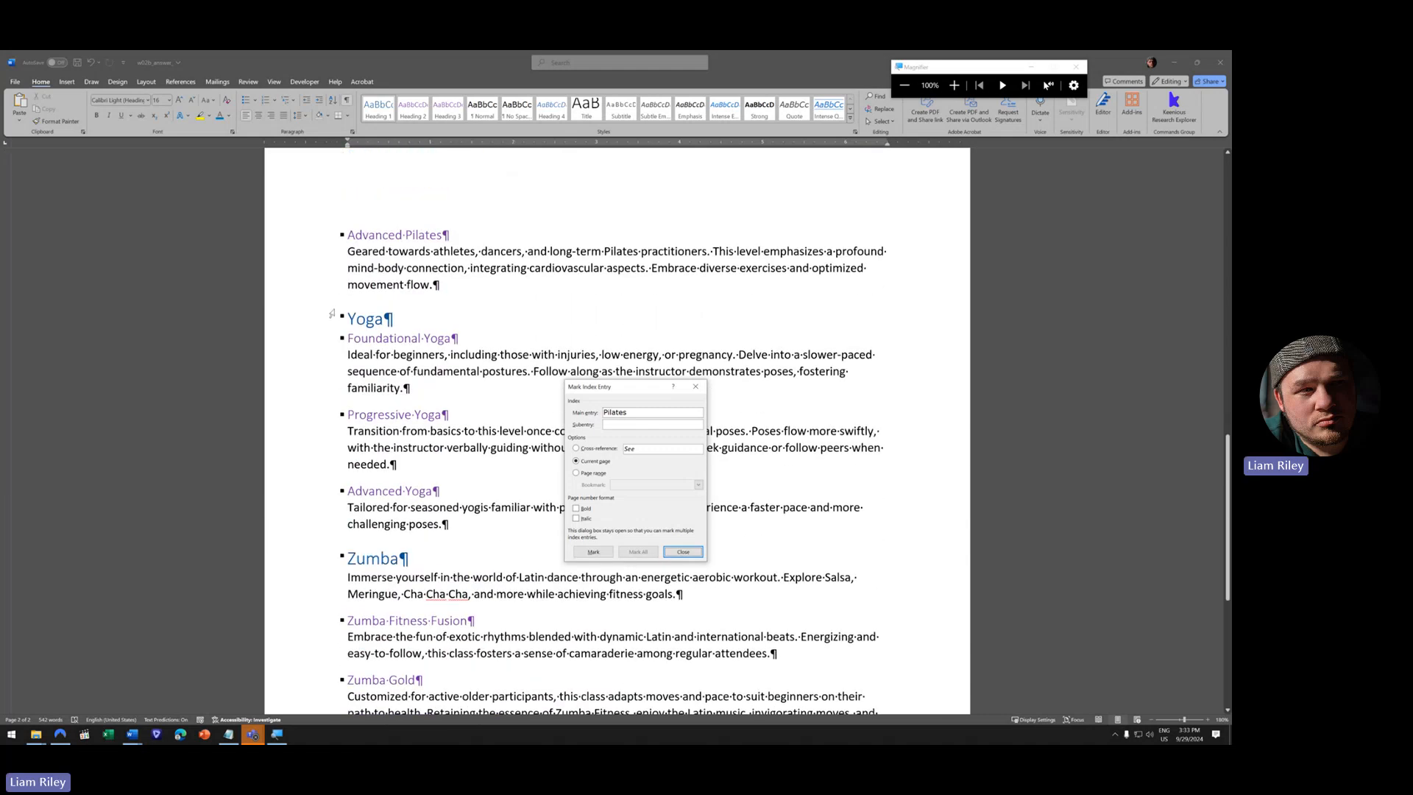
left_click(332, 314)
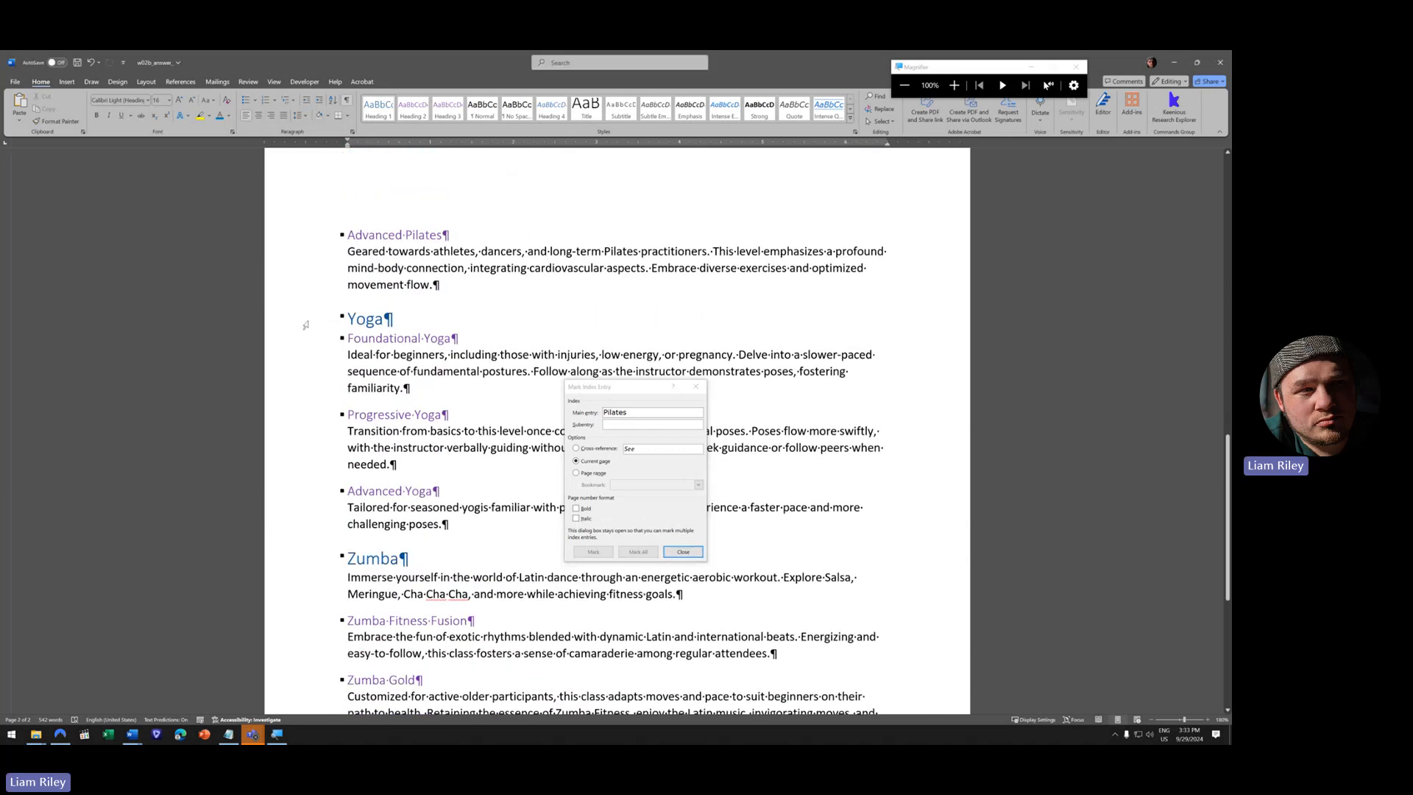
left_click(622, 398)
left_click(593, 552)
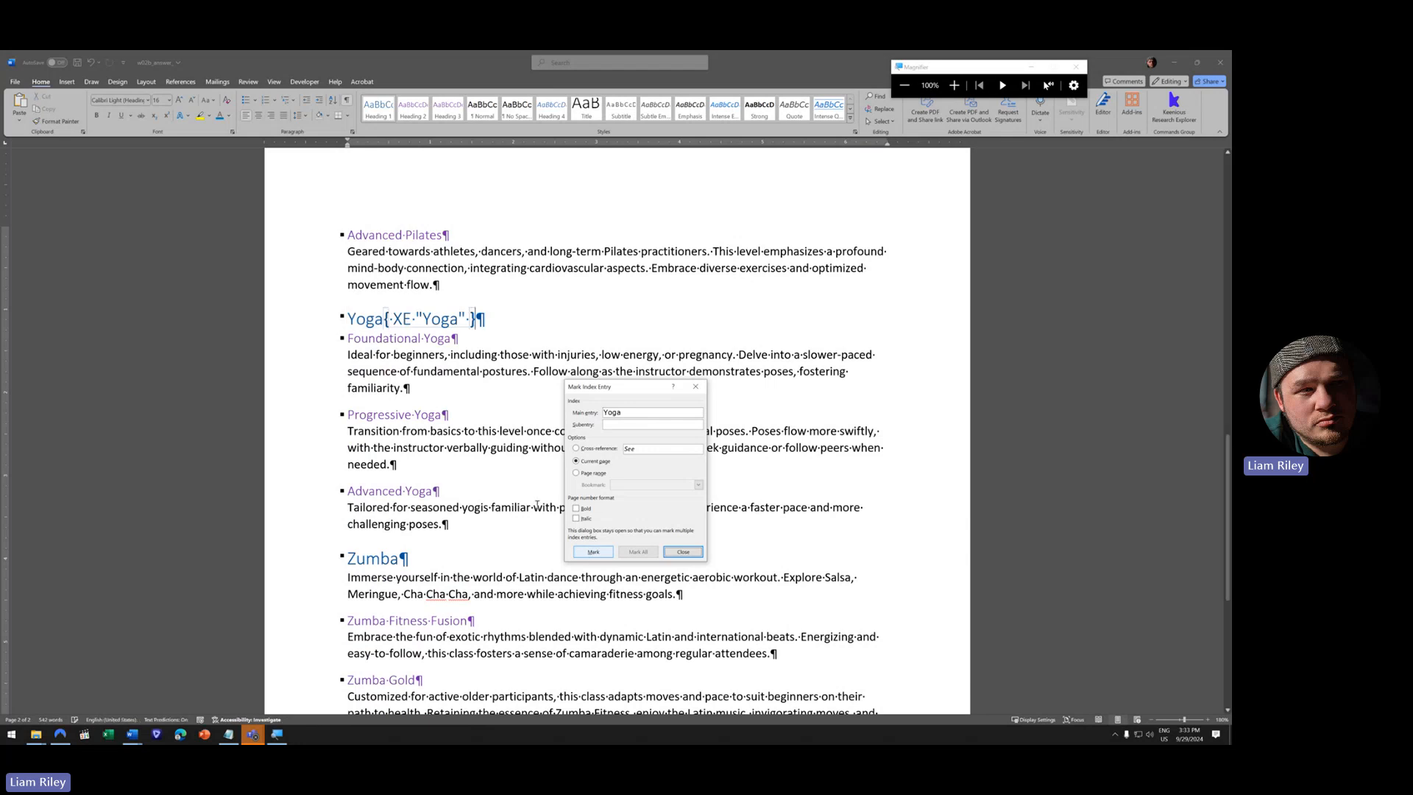
- Mark the Zumba heading as a main index entry for the current page
scroll(310, 383, "down", 3)
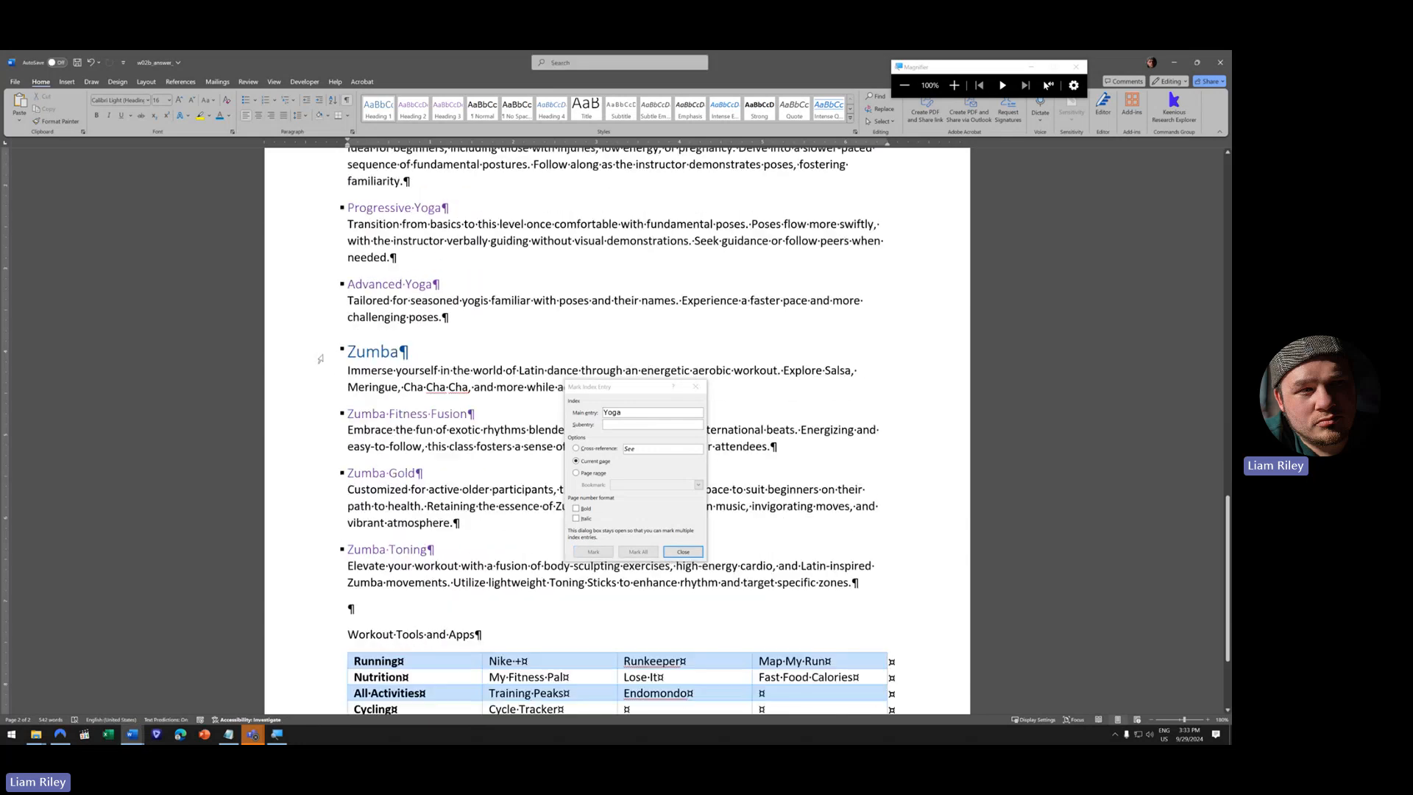
left_click(321, 355)
left_click(627, 394)
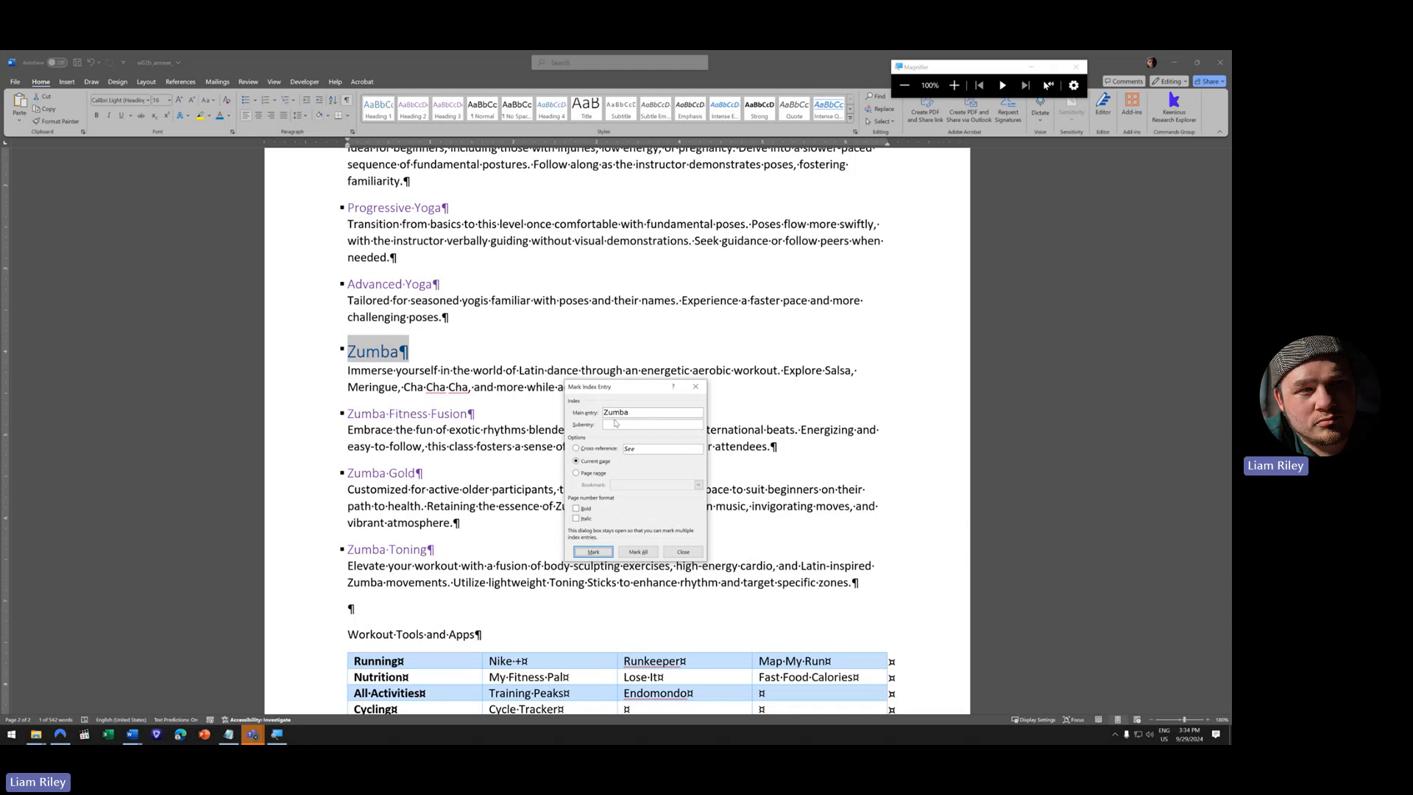
left_click(599, 553)
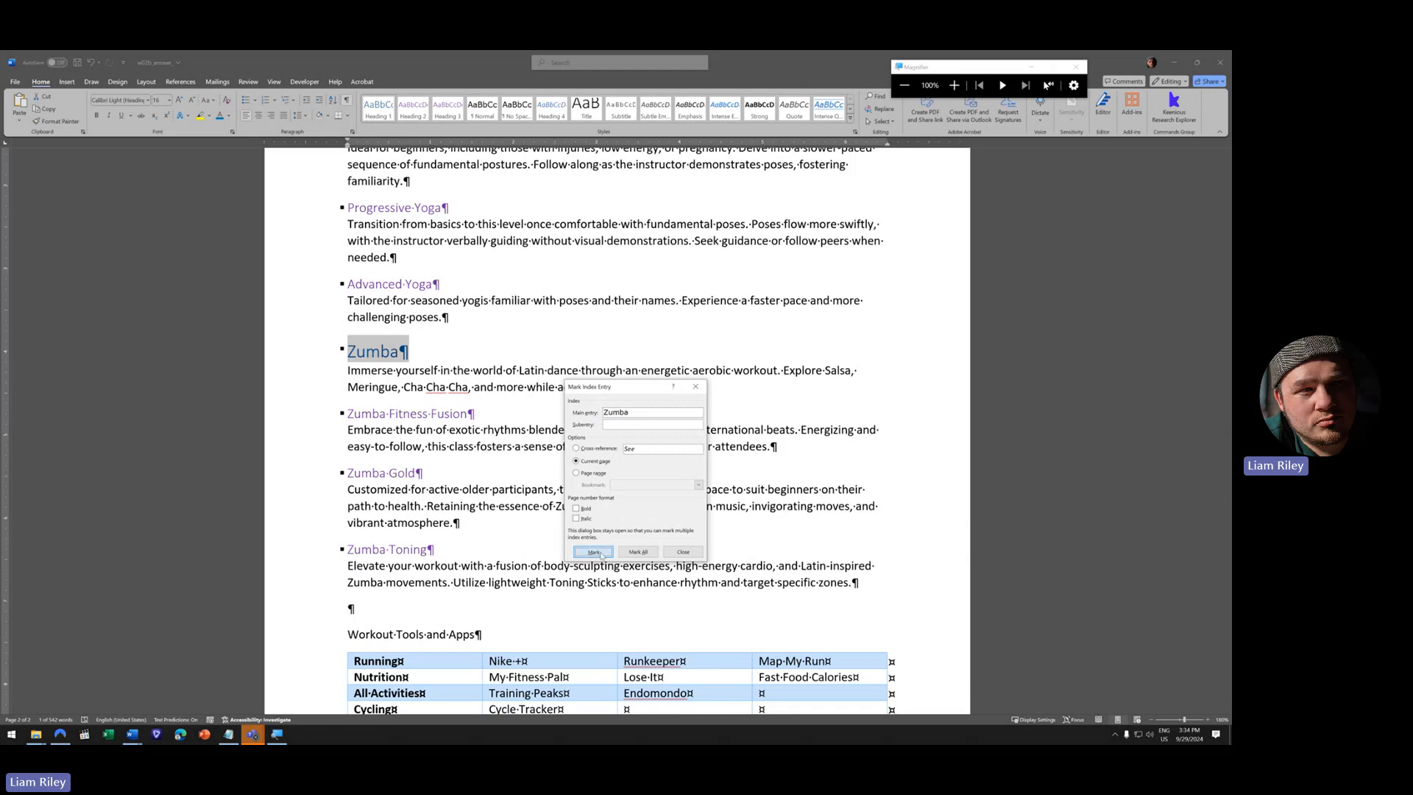
- Mark the Workout Tools and Apps caption as a main index entry for the current page and close the dialog
scroll(320, 478, "down", 3)
left_click(319, 485)
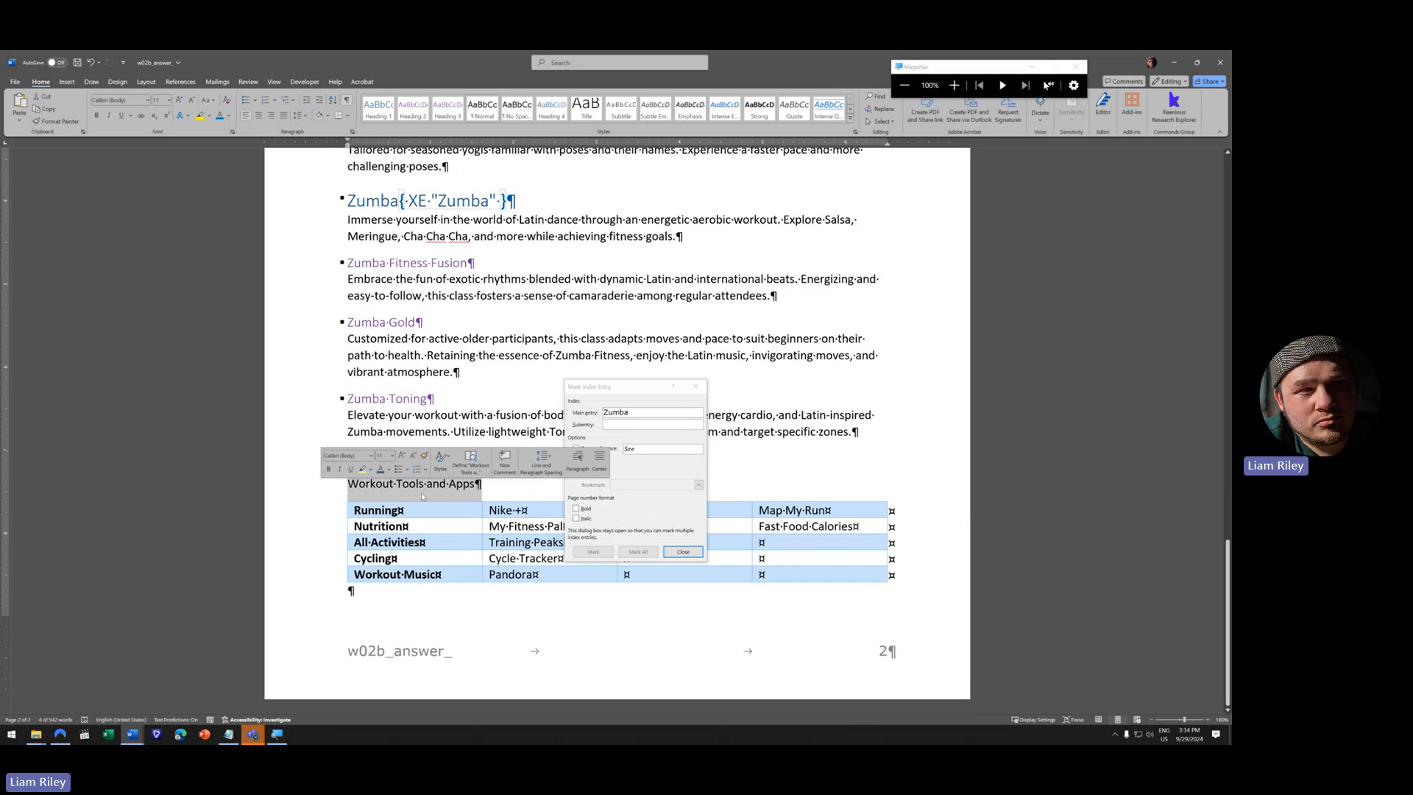
left_click(610, 390)
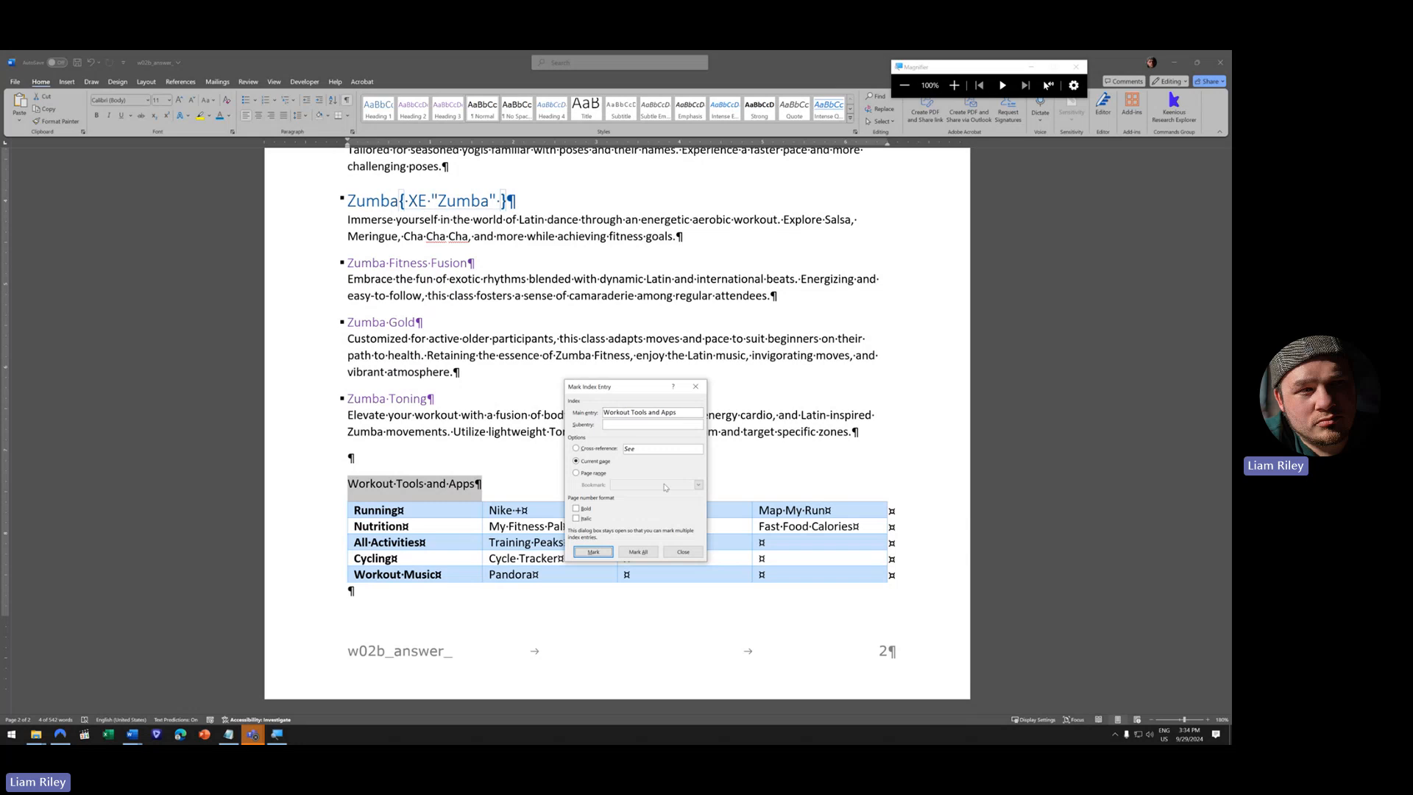
left_click(608, 551)
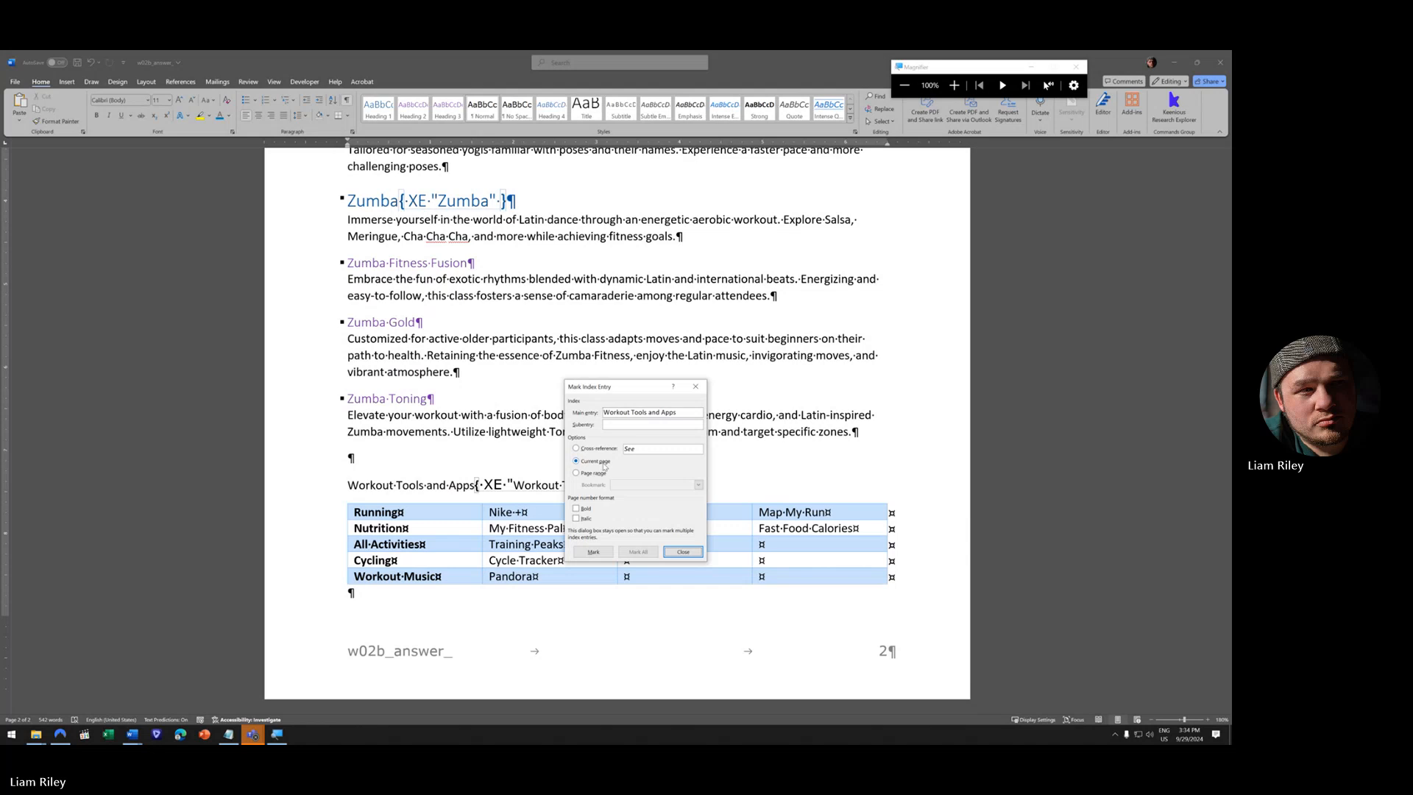
left_click(683, 551)
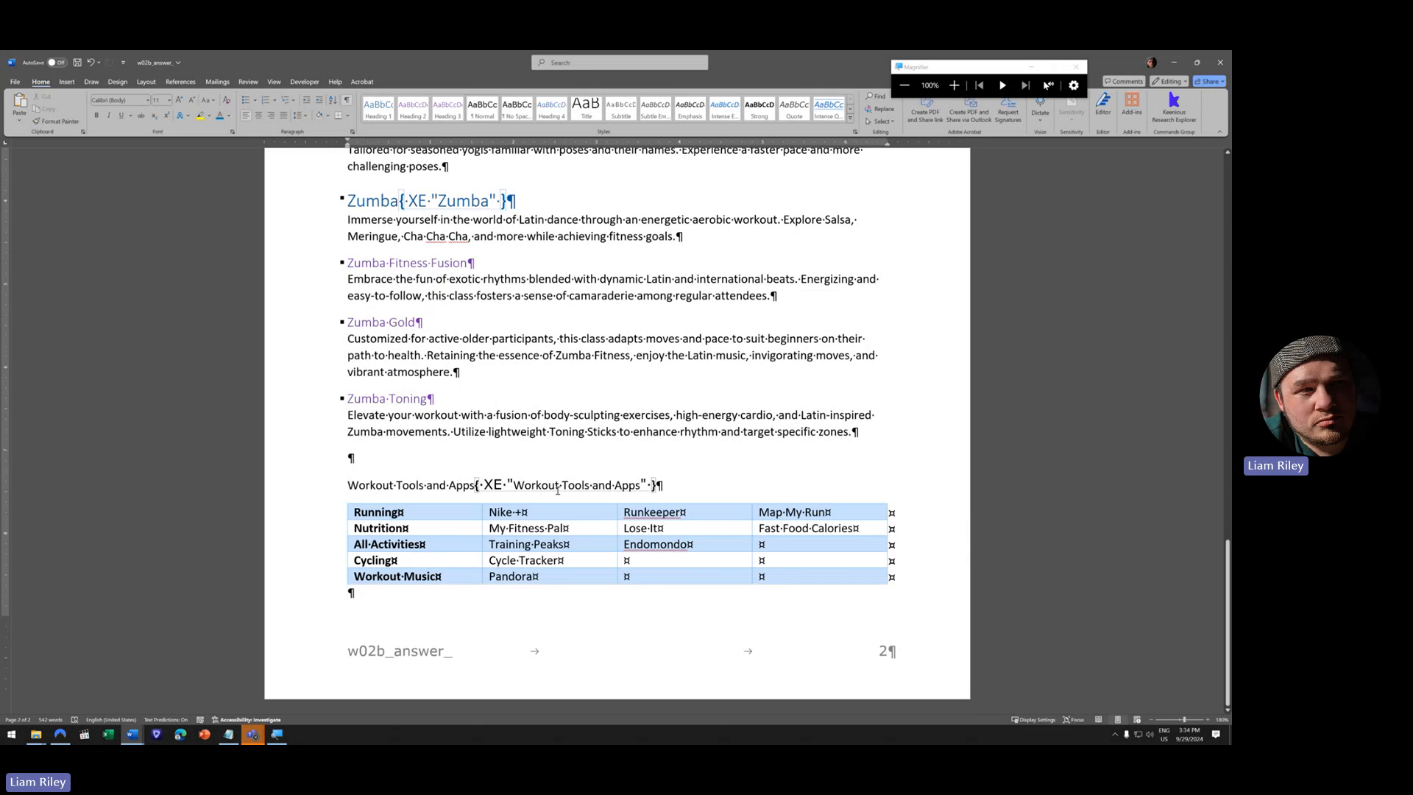
- Add two page breaks and insert a Classic-format index with right-aligned page numbers and an underline tab leader
key("ctrl+Return")
key("ctrl+Return")
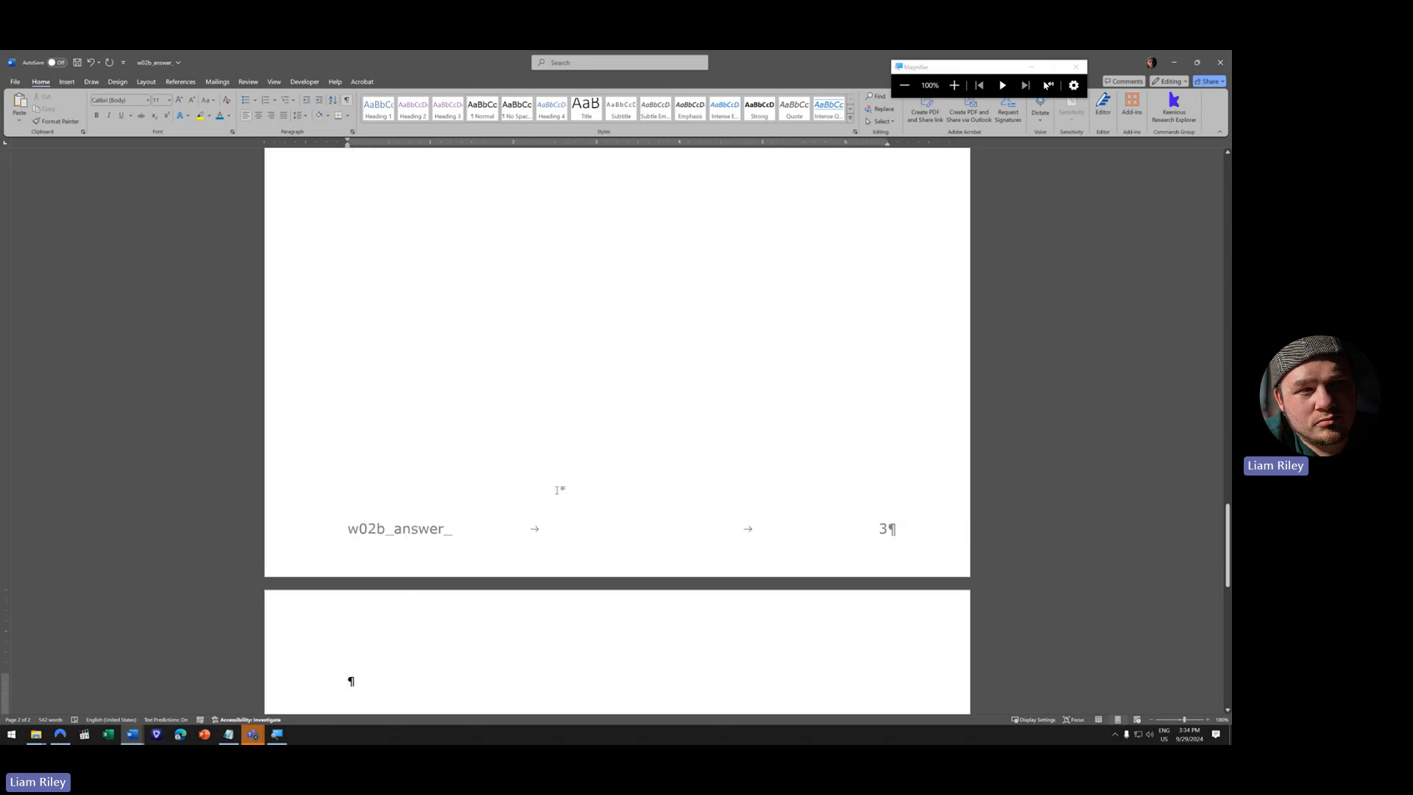
scroll(557, 491, "down", 2)
left_click(197, 83)
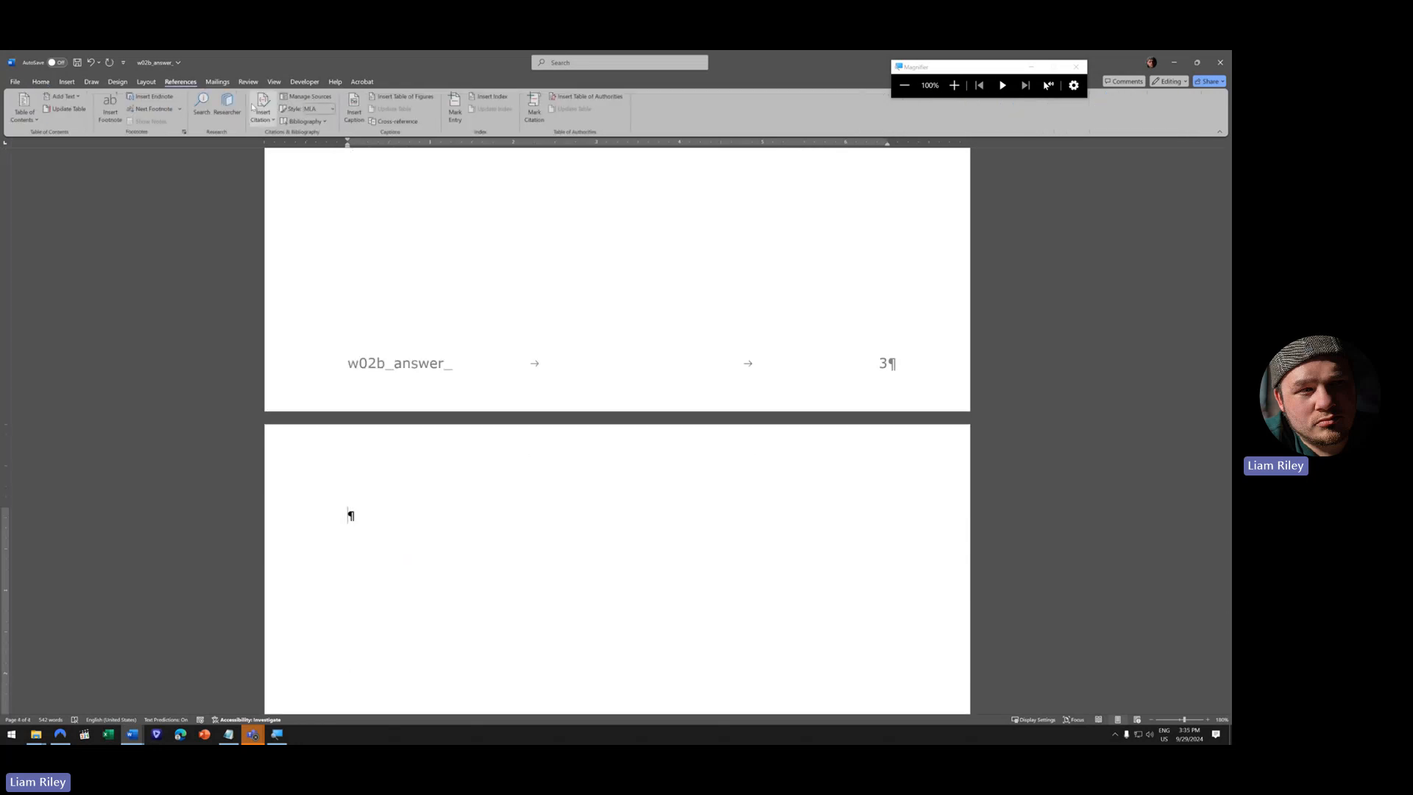
left_click(488, 97)
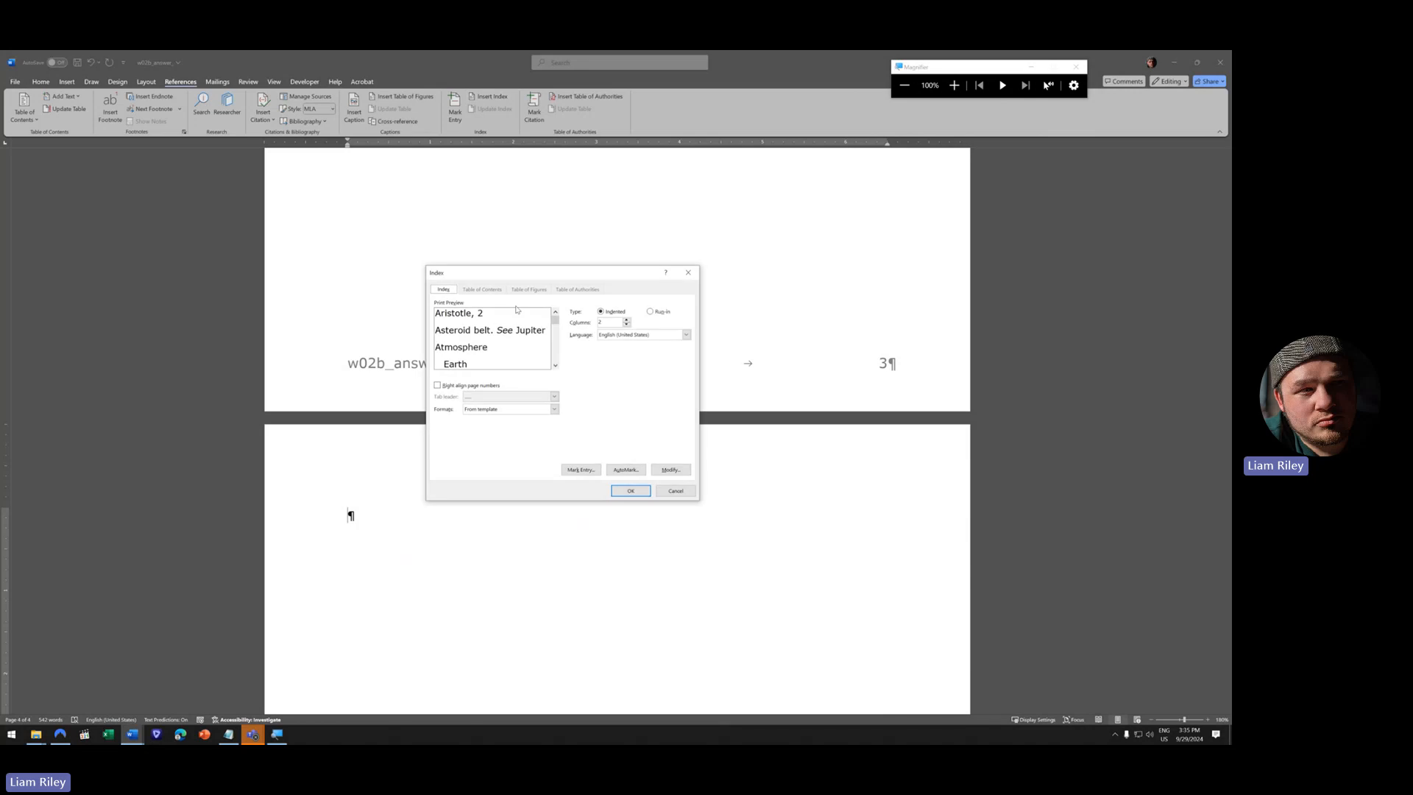
left_click(500, 409)
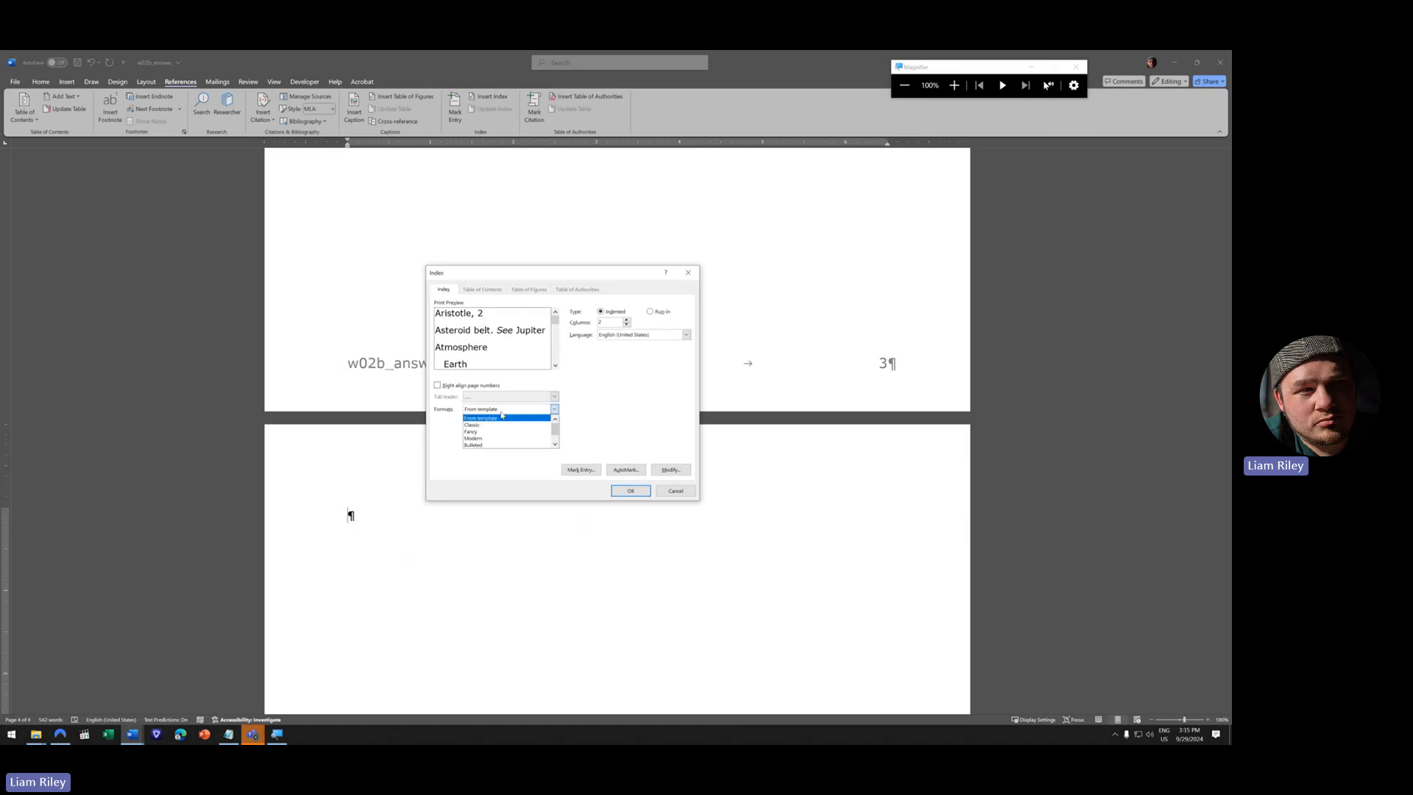
left_click(491, 425)
left_click(468, 386)
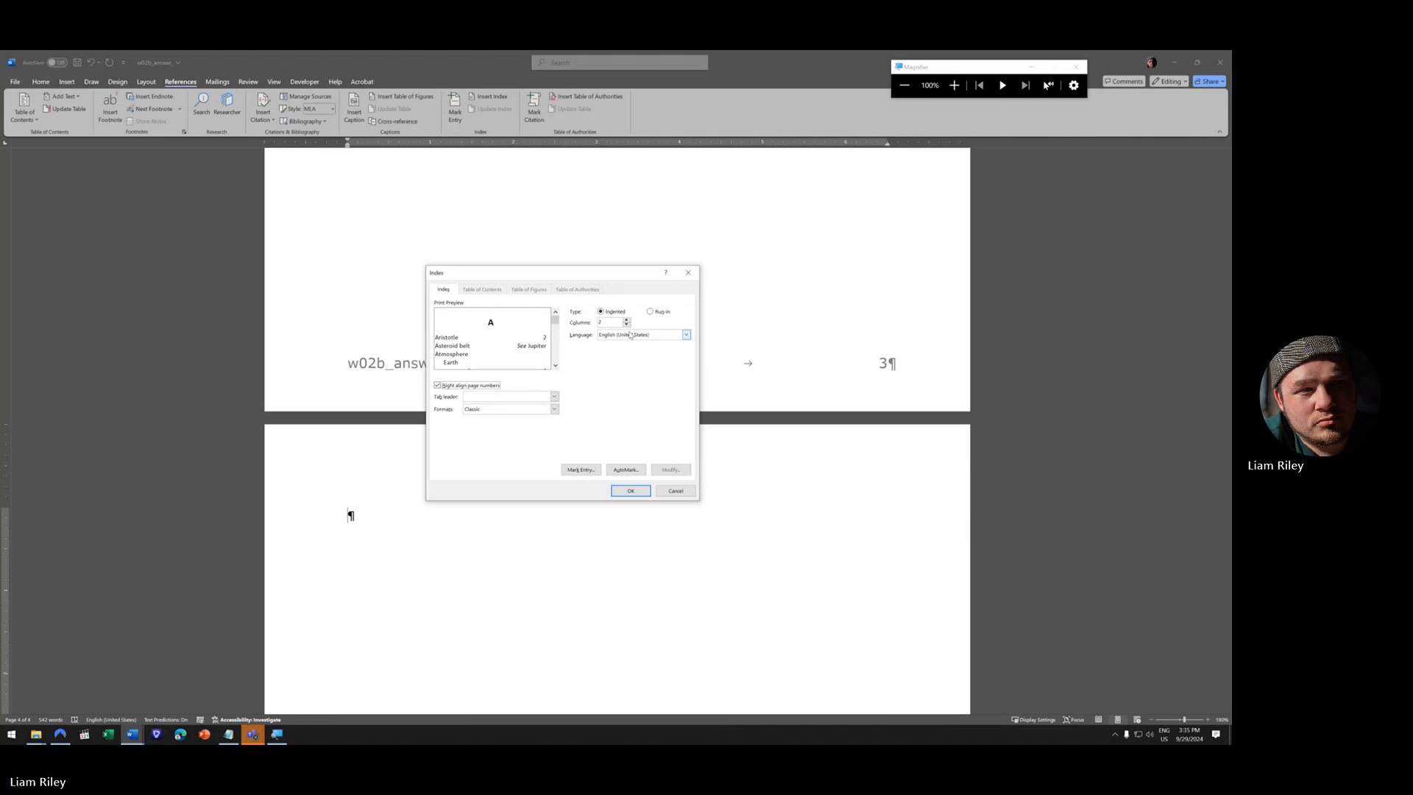
left_click(485, 397)
left_click(486, 430)
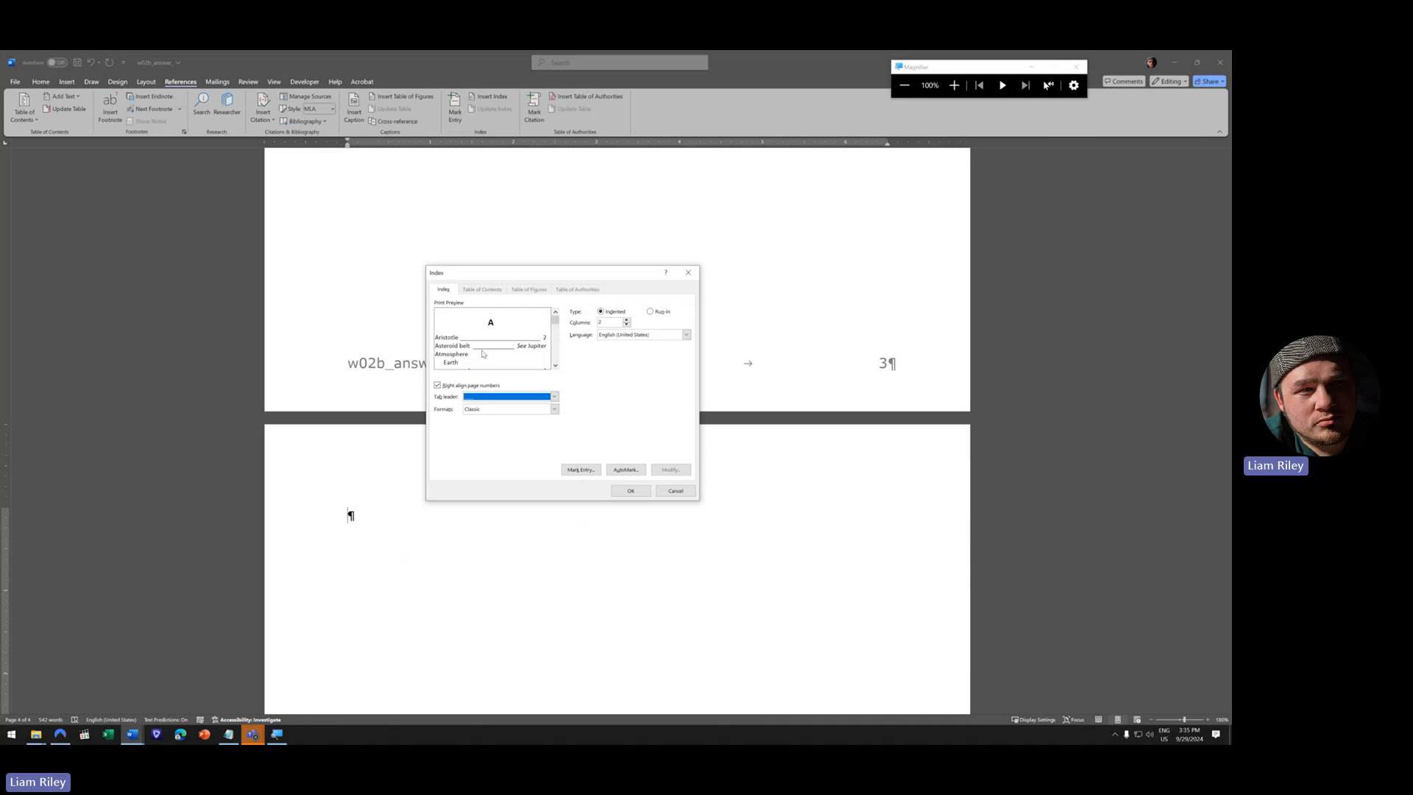
left_click(630, 490)
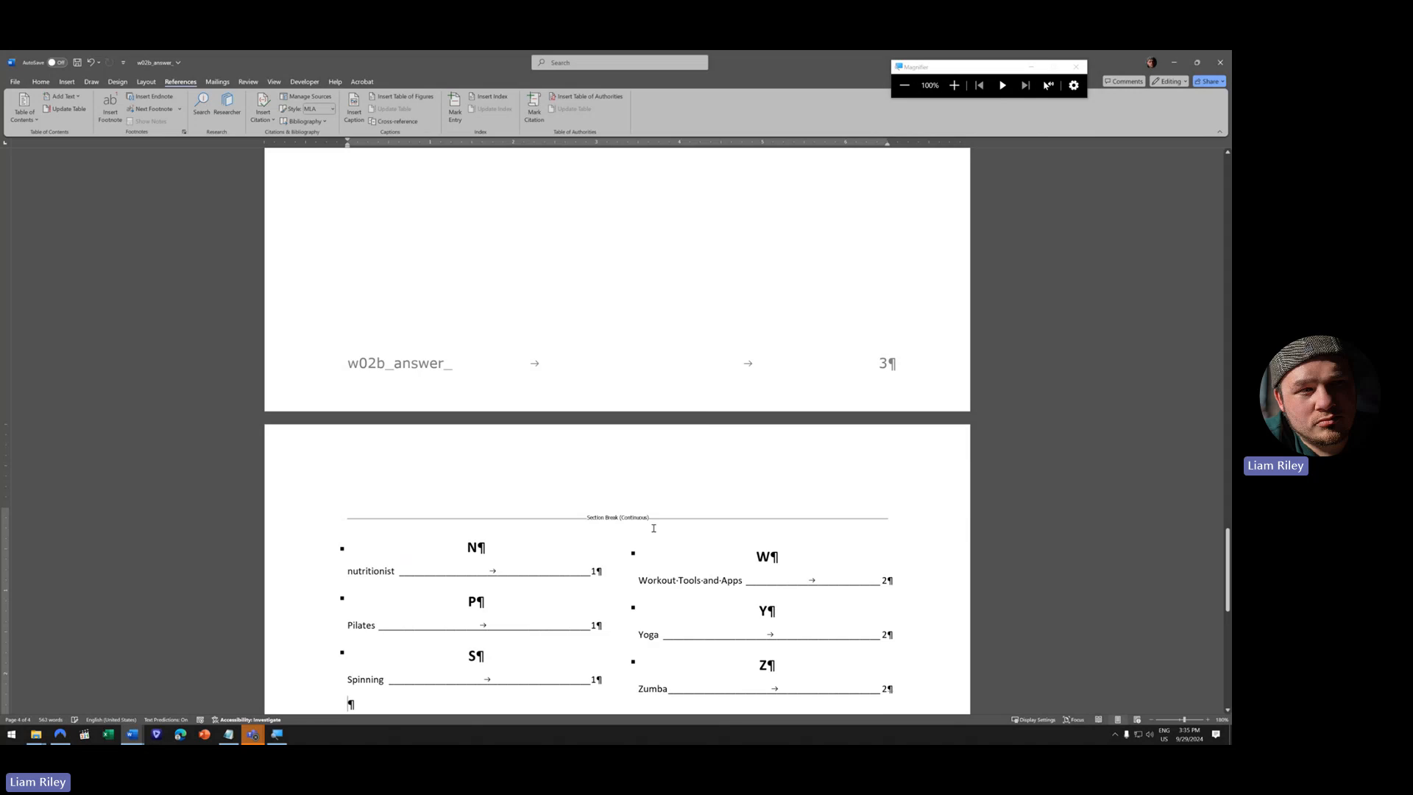
scroll(662, 559, "down", 3)
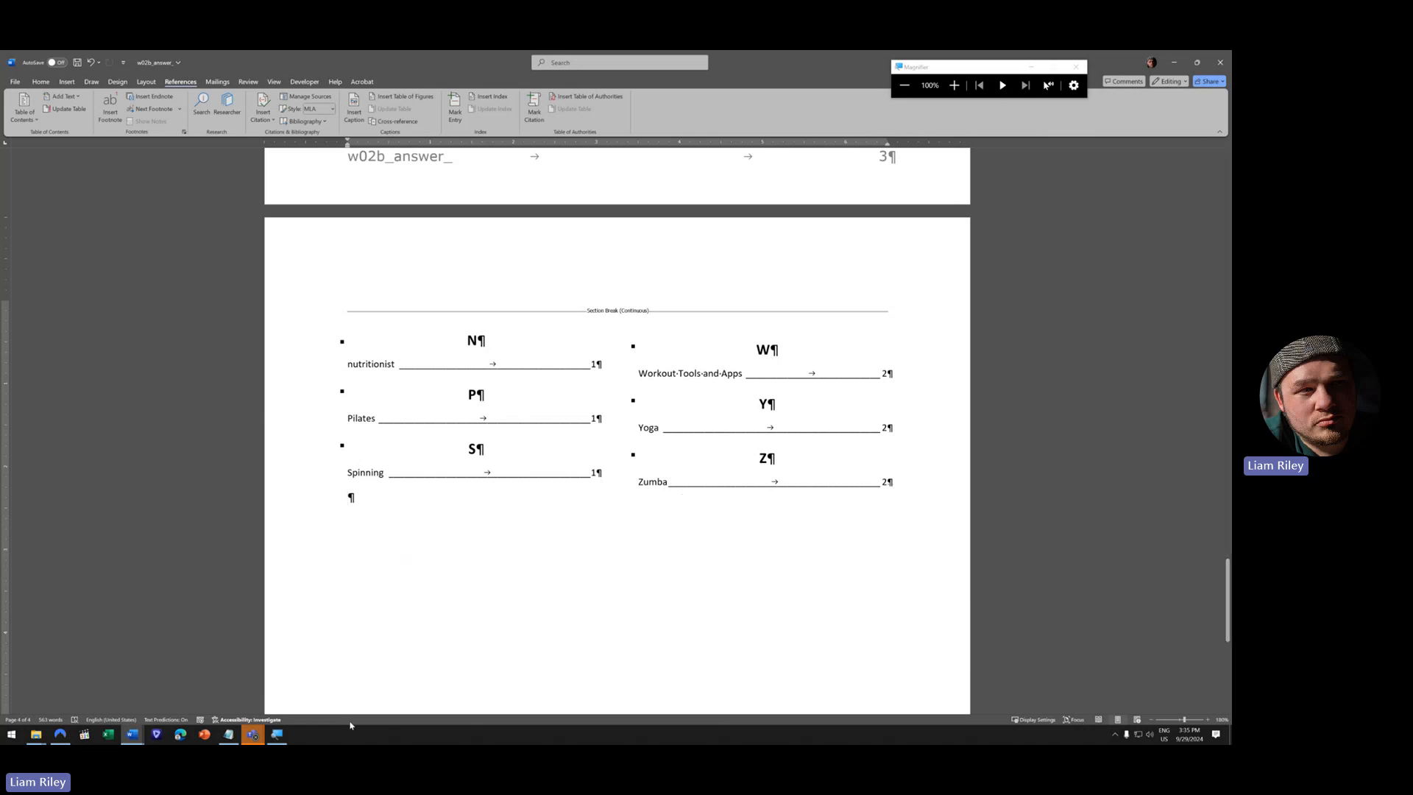
- Switch to the finished w02b_answer document and examine its Index page, including the subentries under Spinning and Zumba
left_click(132, 734)
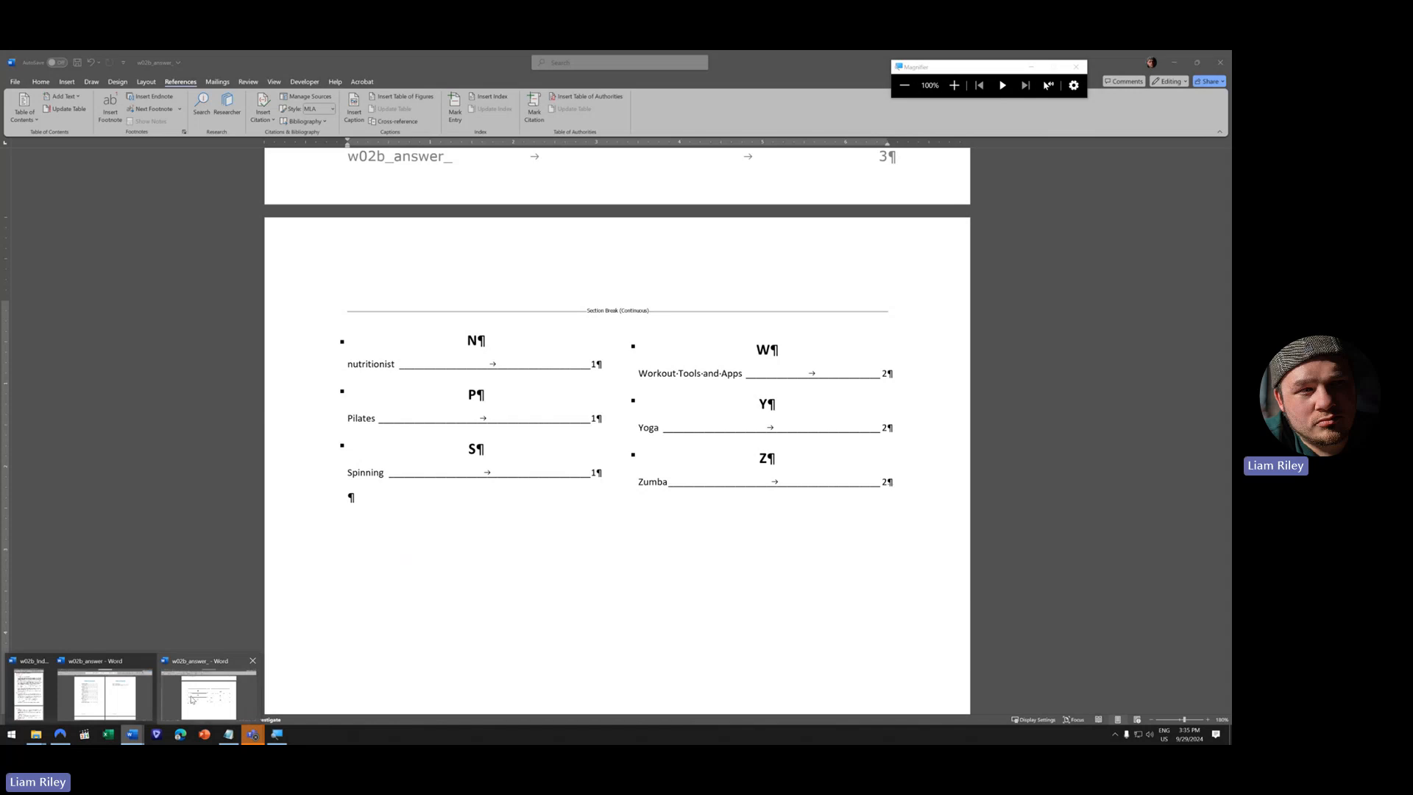
left_click(105, 692)
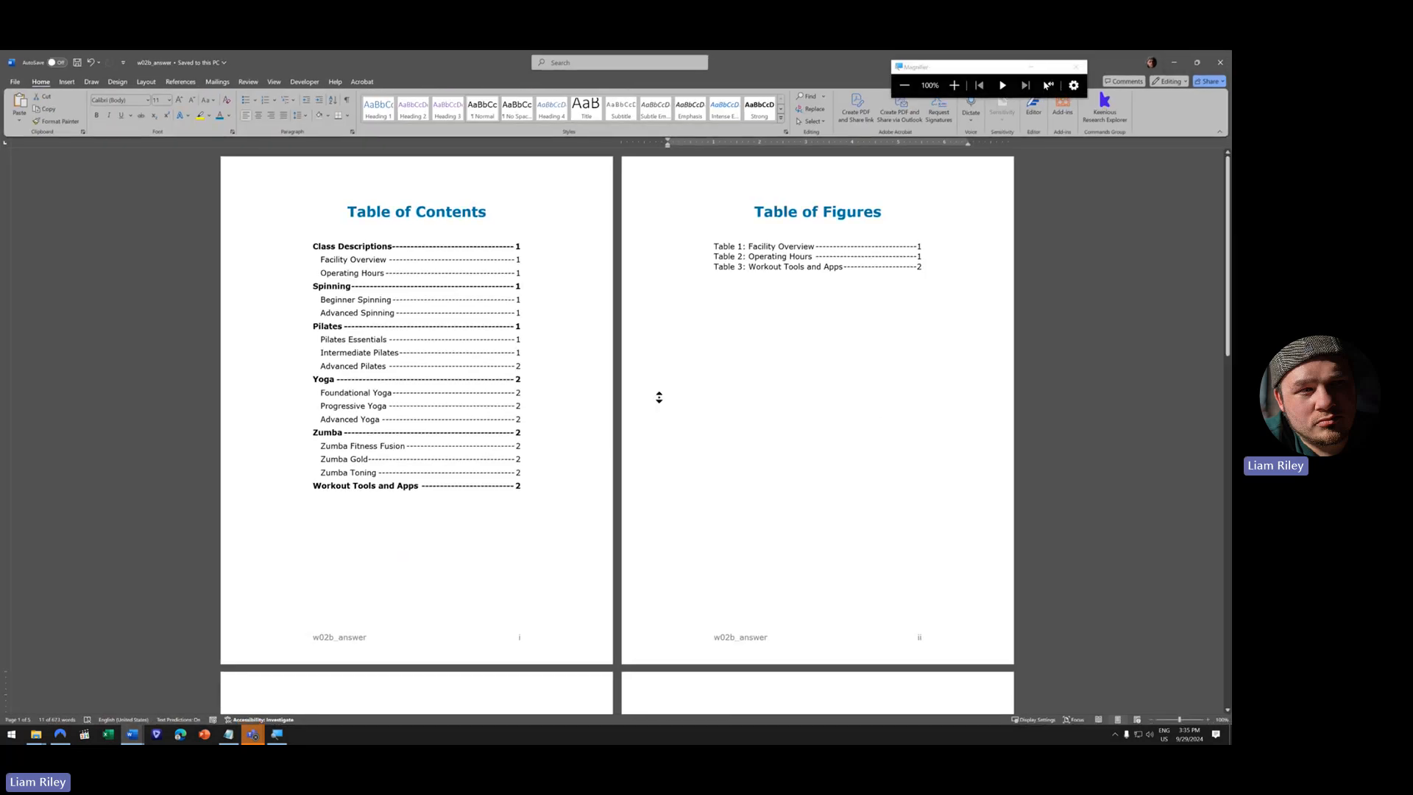
scroll(657, 394, "down", 10)
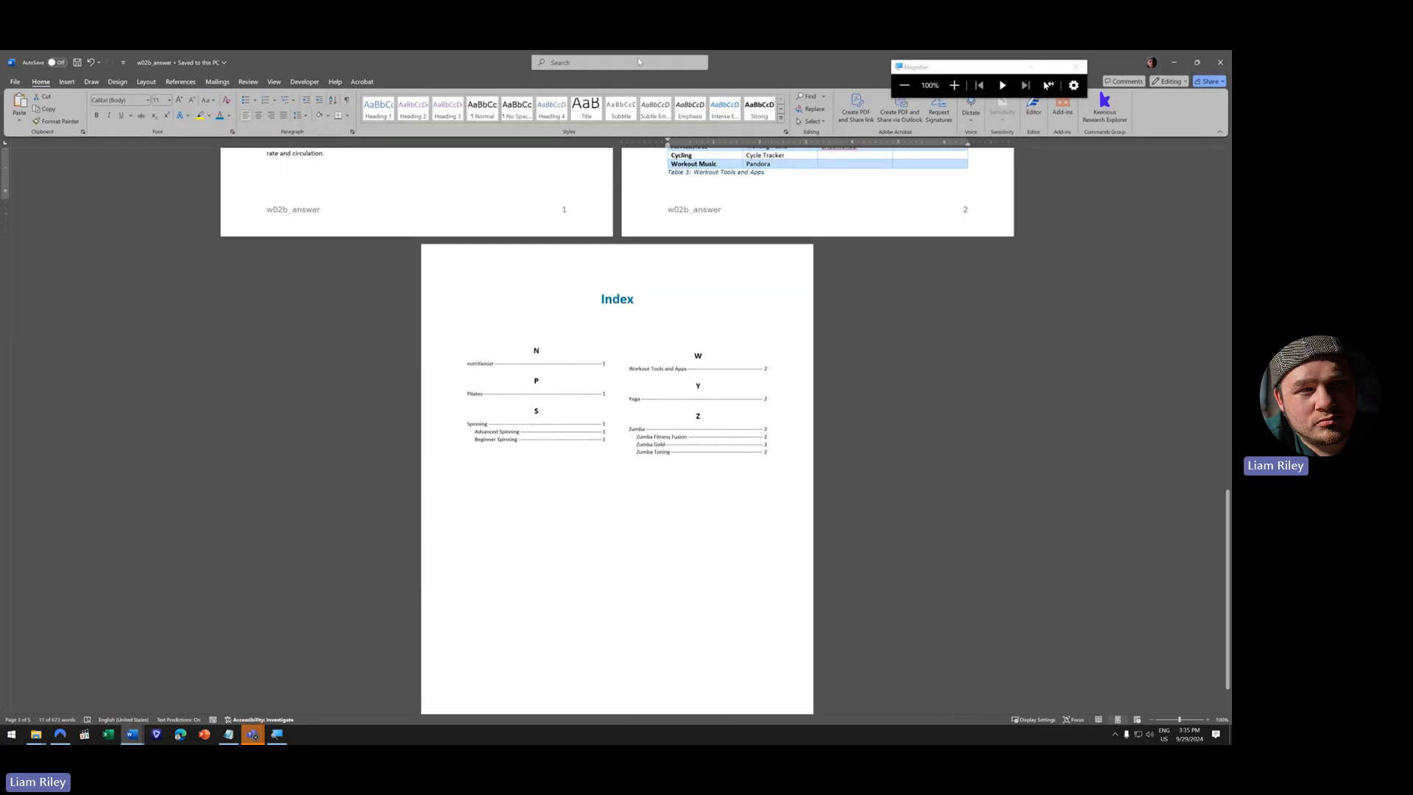
left_click(1208, 719)
left_click(1208, 719)
left_click(1207, 719)
left_click(1207, 719)
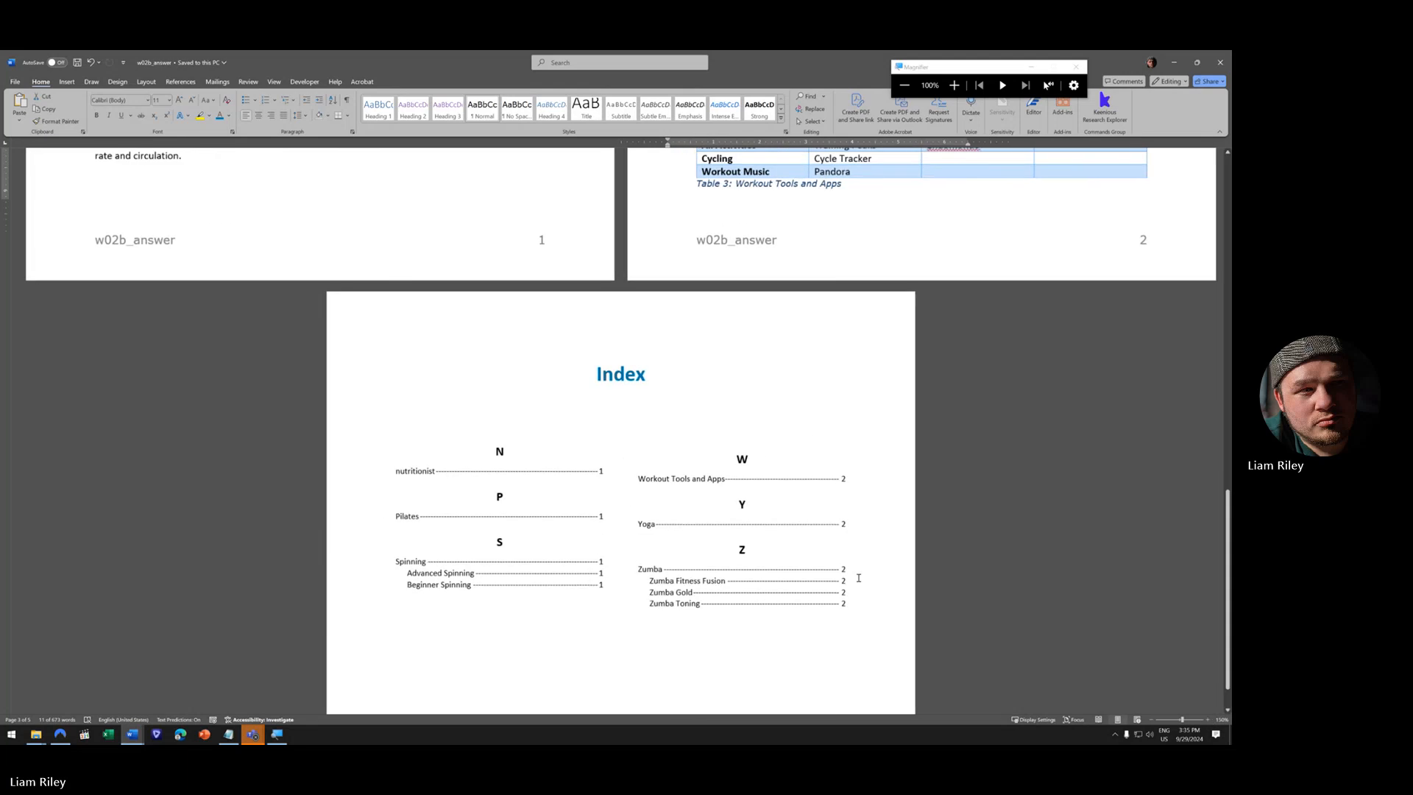
scroll(698, 450, "up", 10)
scroll(697, 451, "down", 3)
scroll(698, 450, "down", 7)
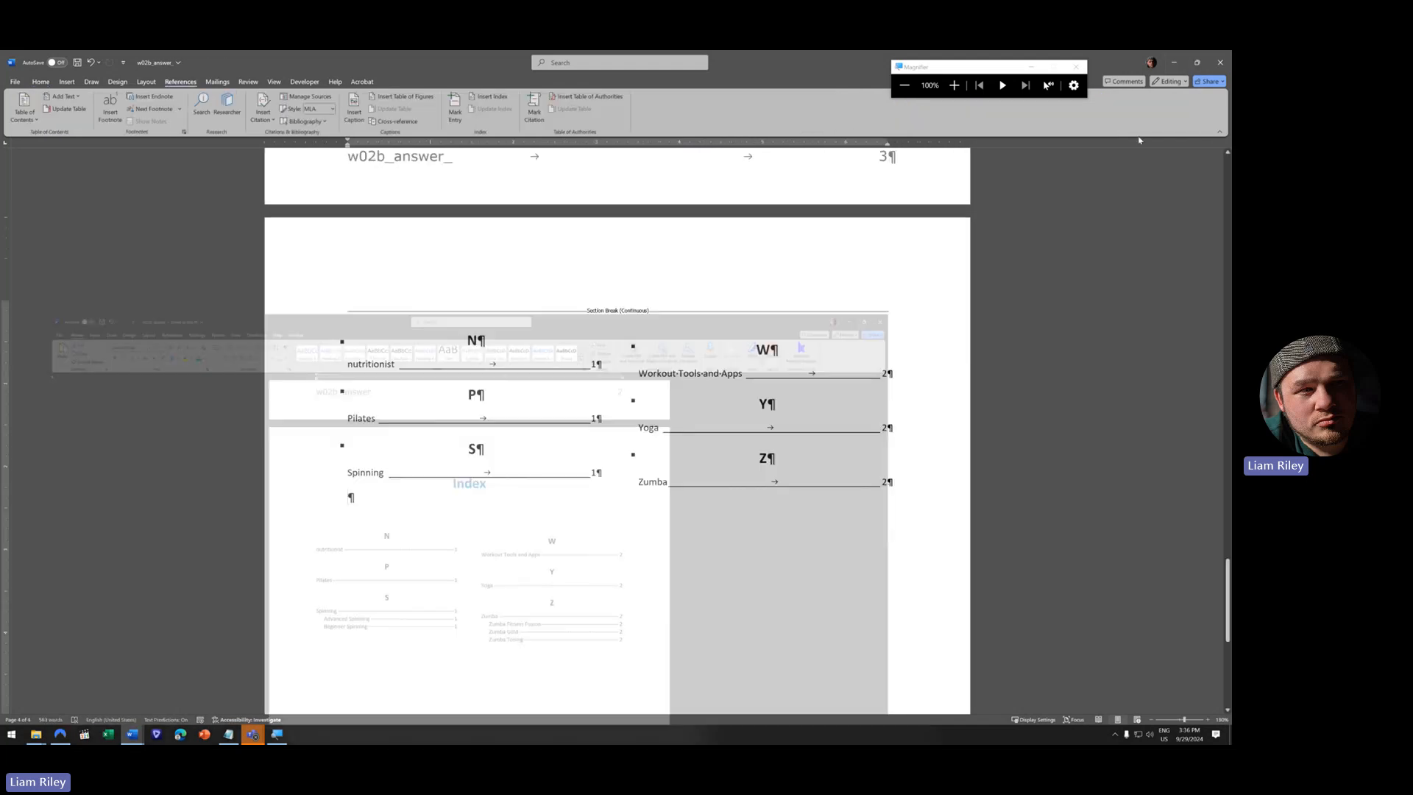
- Undo the index insertion and the last page break in the w02b_answer_ document
left_click(90, 63)
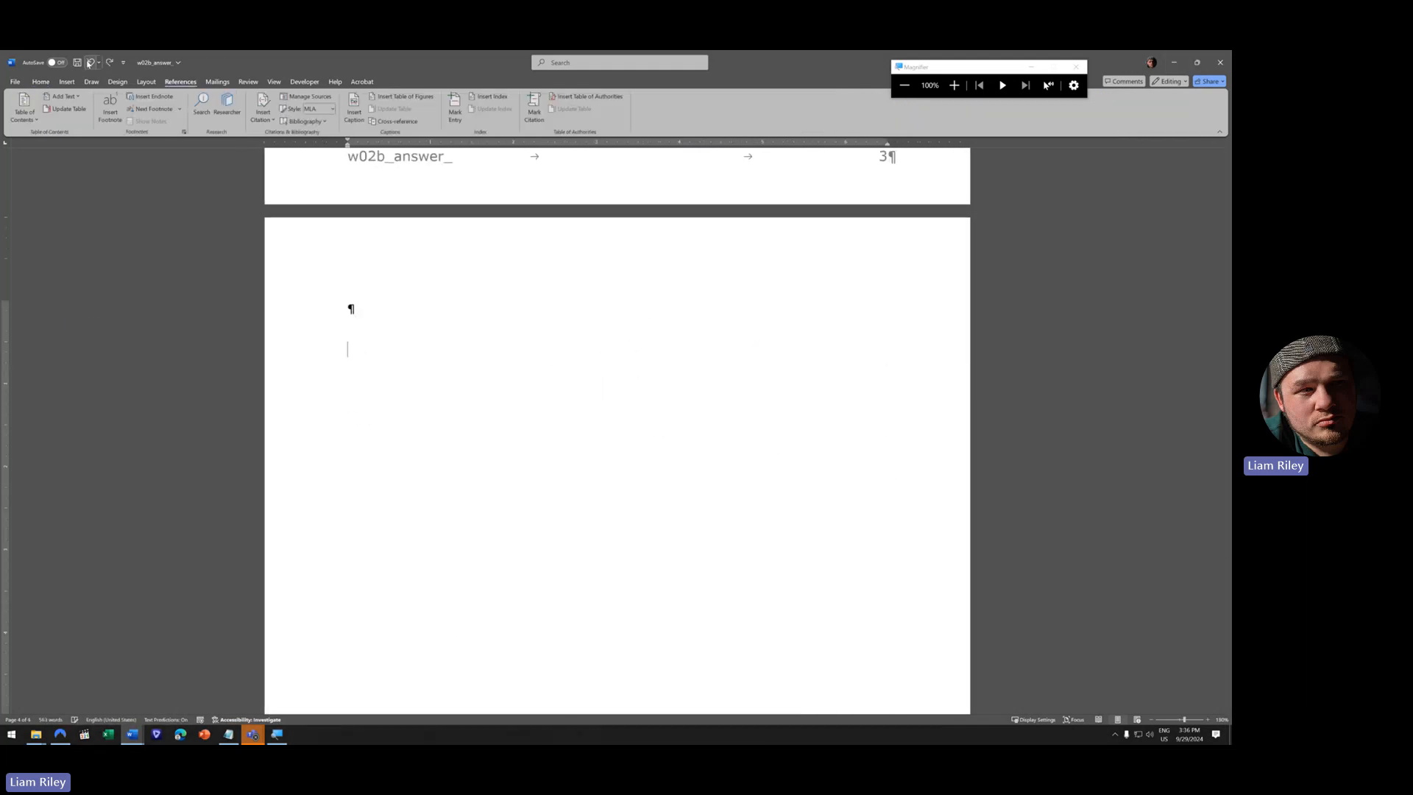
left_click(89, 63)
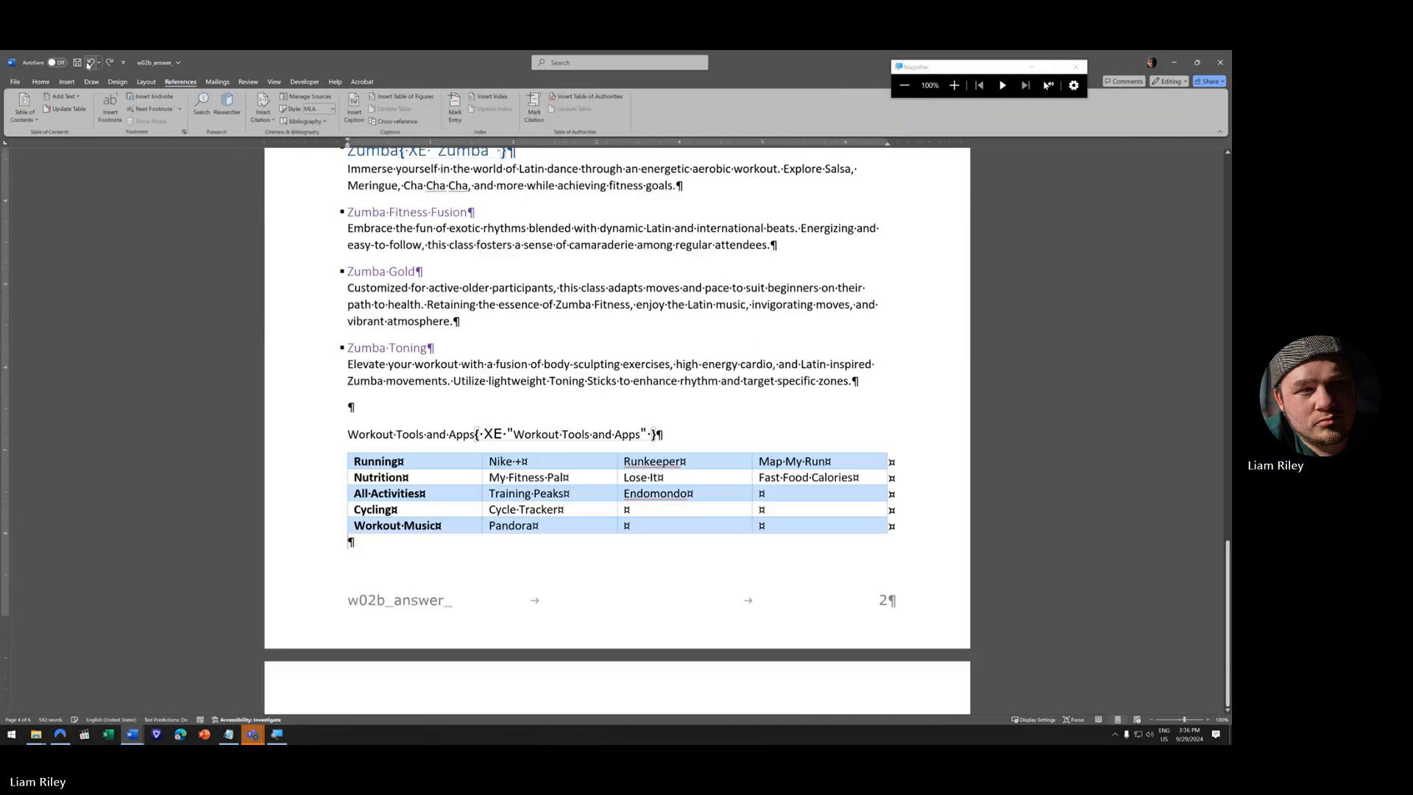
- Copy the Beginner Spinning subheading text and start marking an index entry for it
scroll(957, 163, "up", 7)
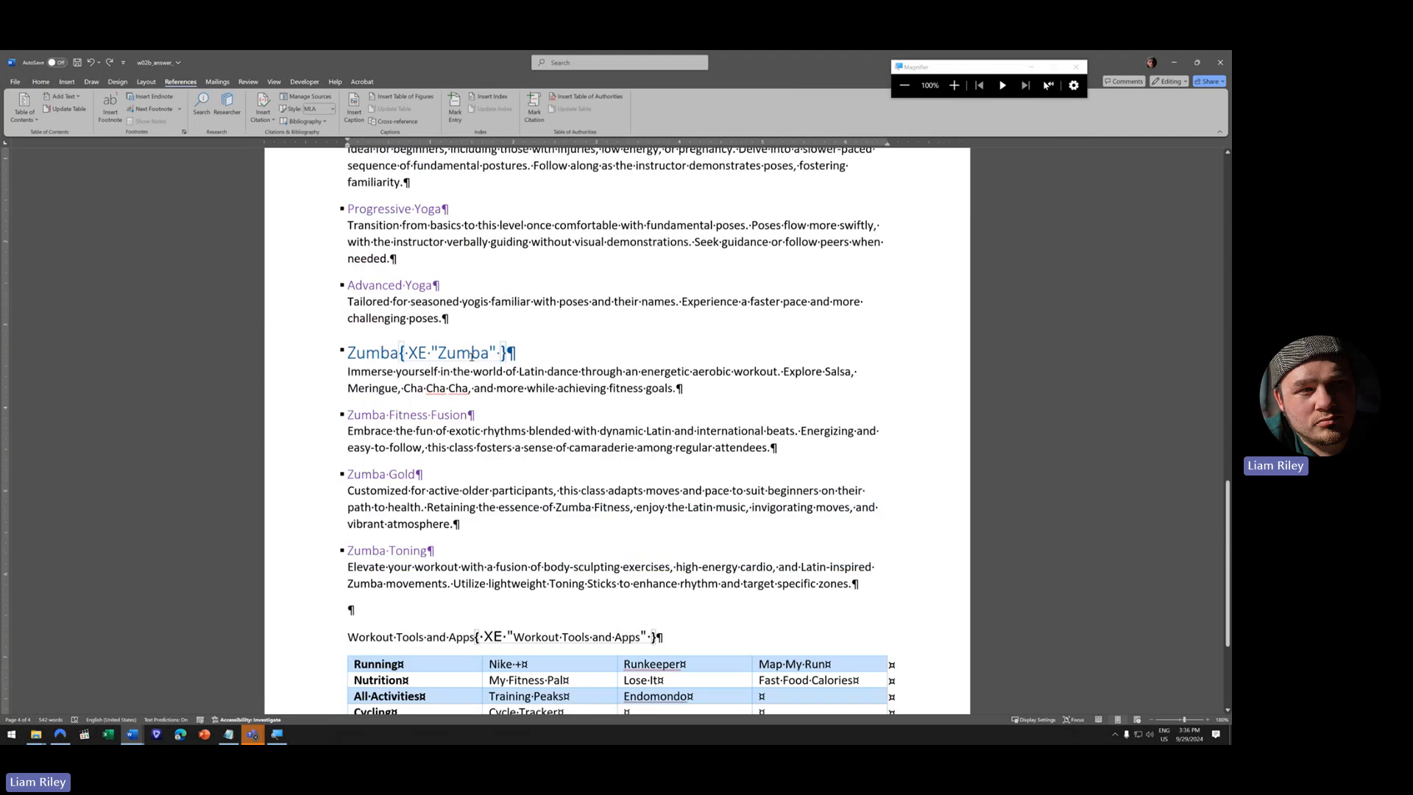
scroll(534, 436, "down", 2, "ctrl")
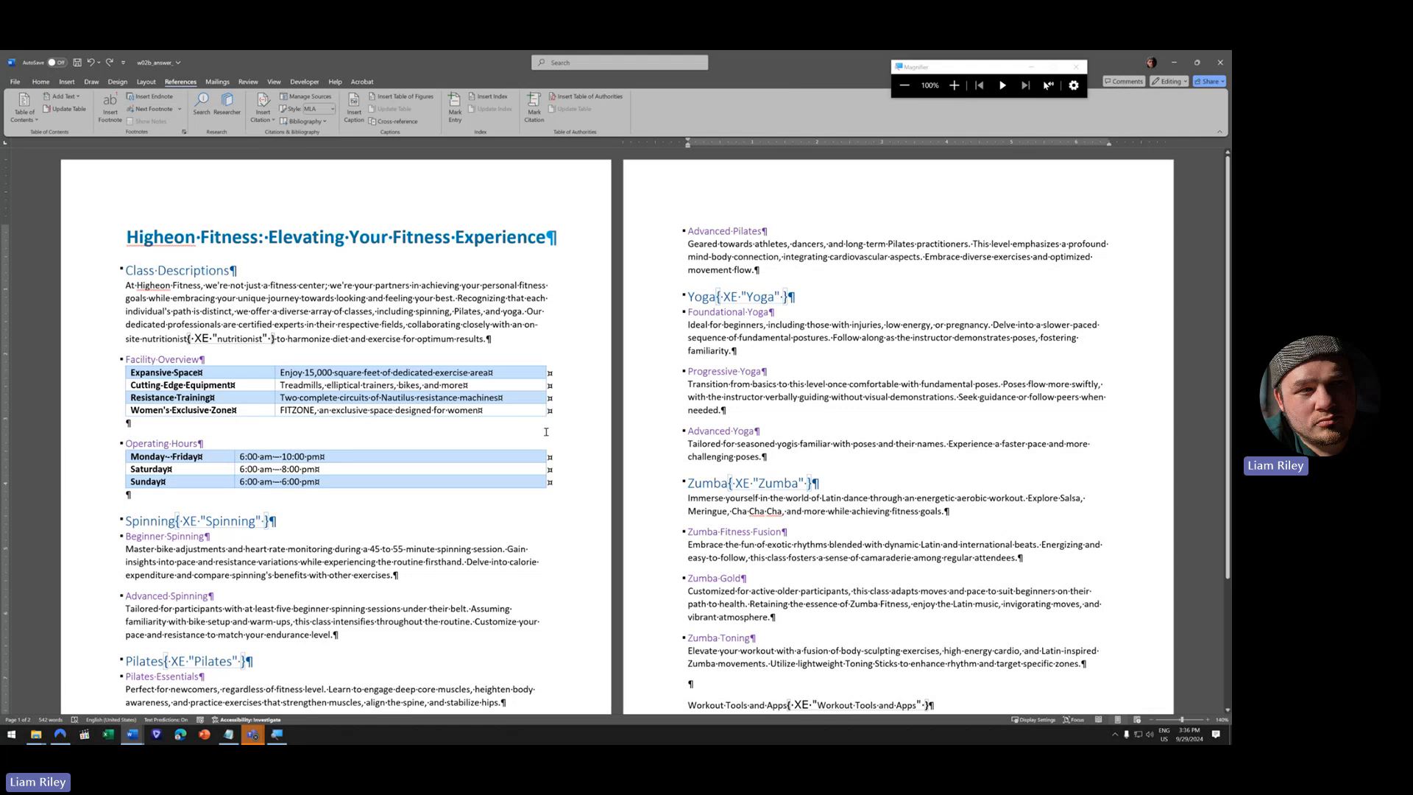
scroll(521, 574, "down", 3)
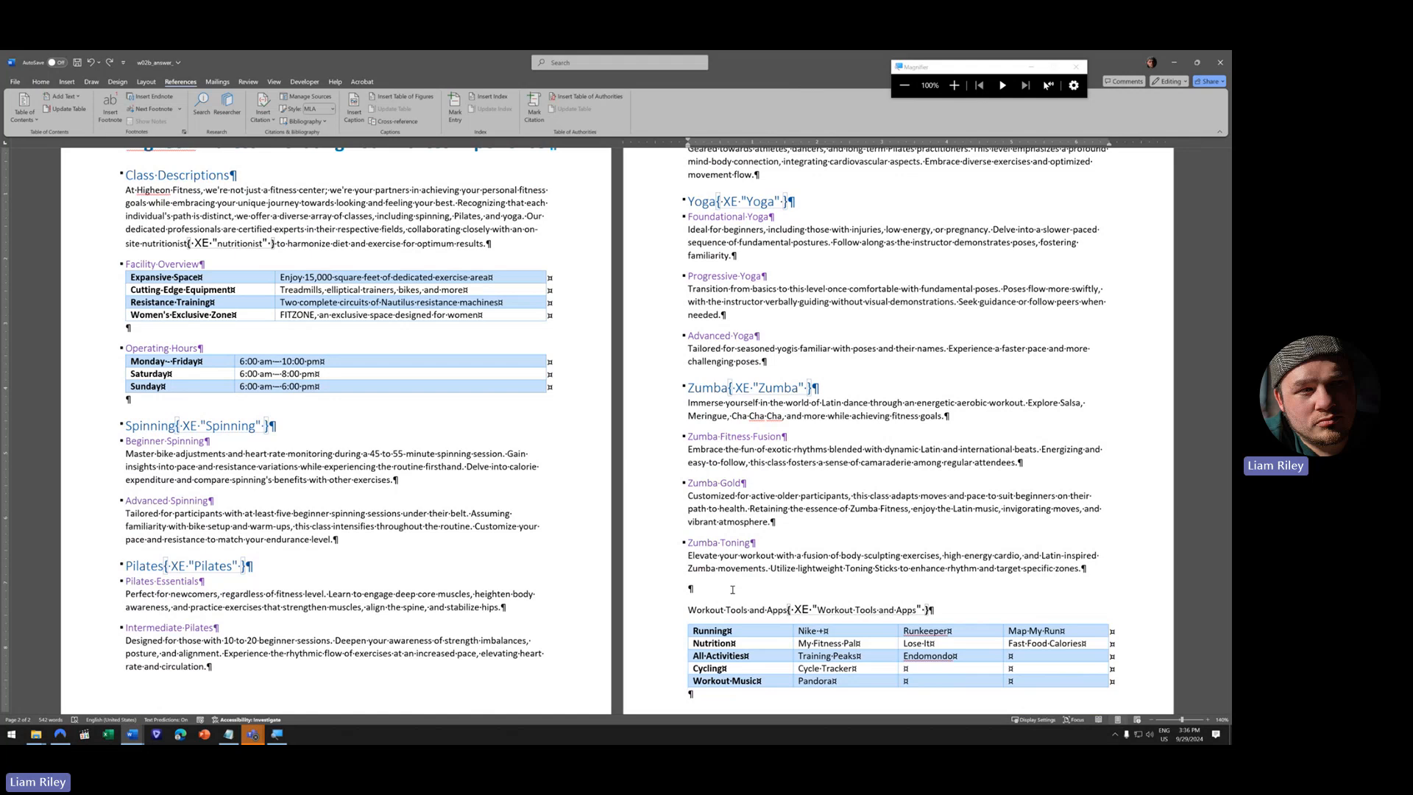
left_click(105, 447)
key("ctrl+c")
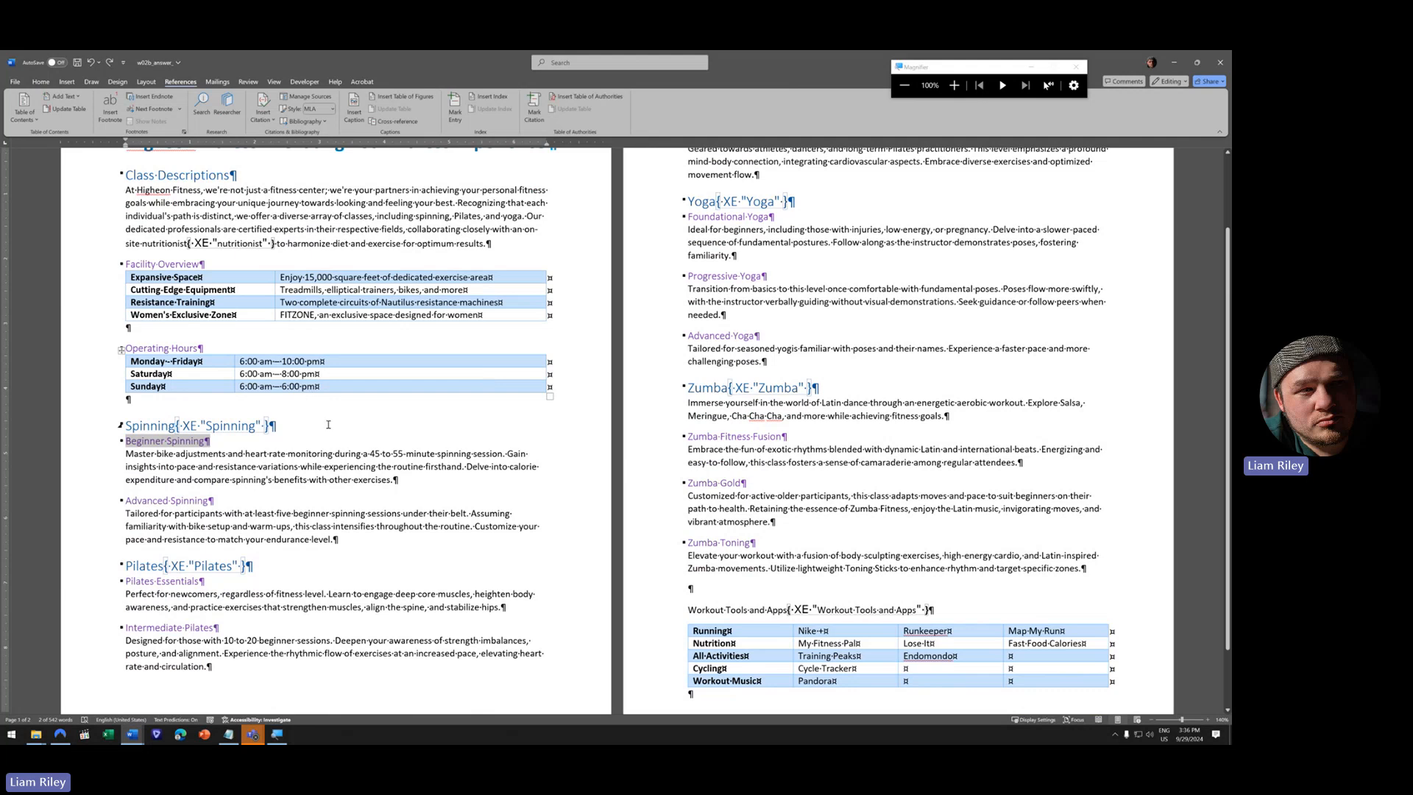
scroll(329, 424, "up", 3)
scroll(446, 492, "up", 2)
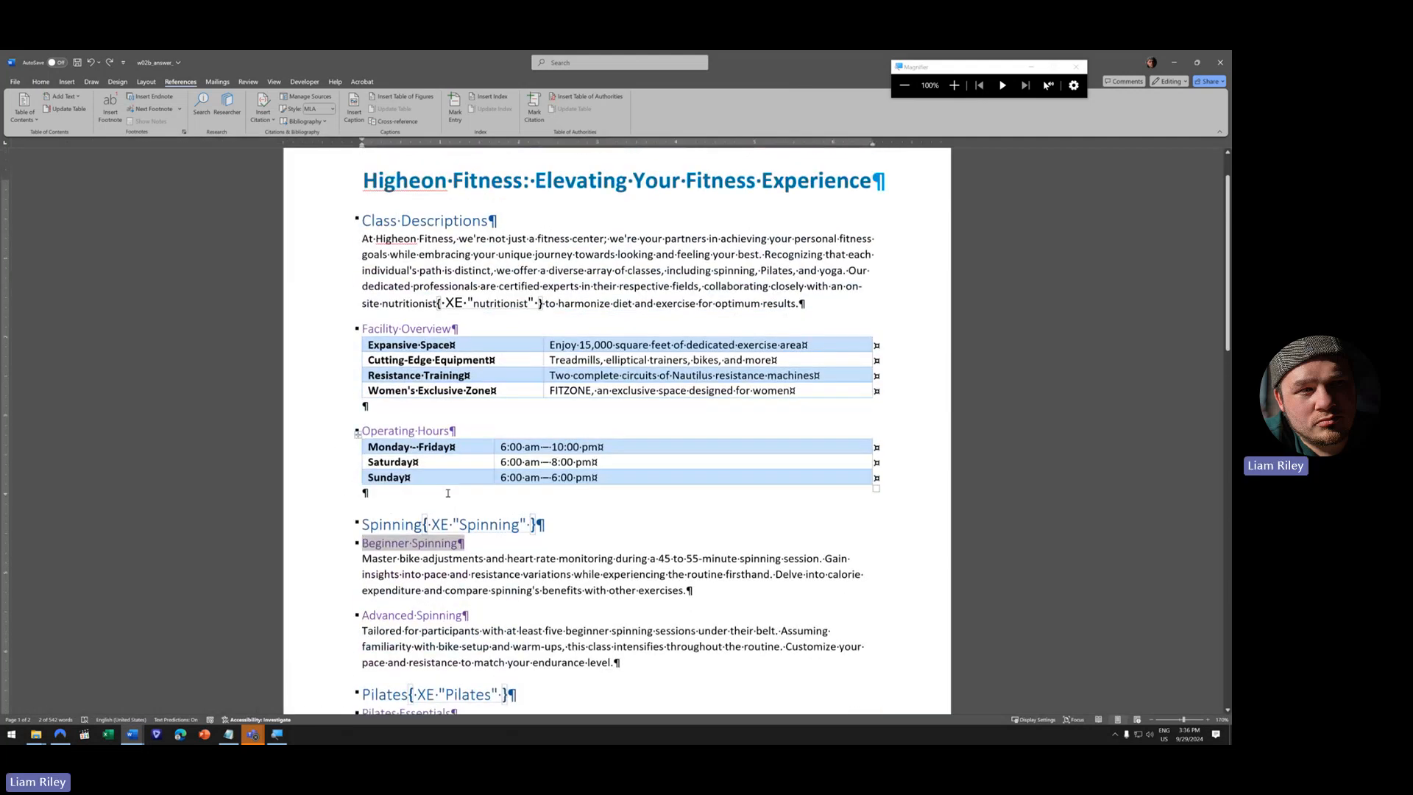
scroll(446, 509, "down", 1)
scroll(446, 510, "down", 1)
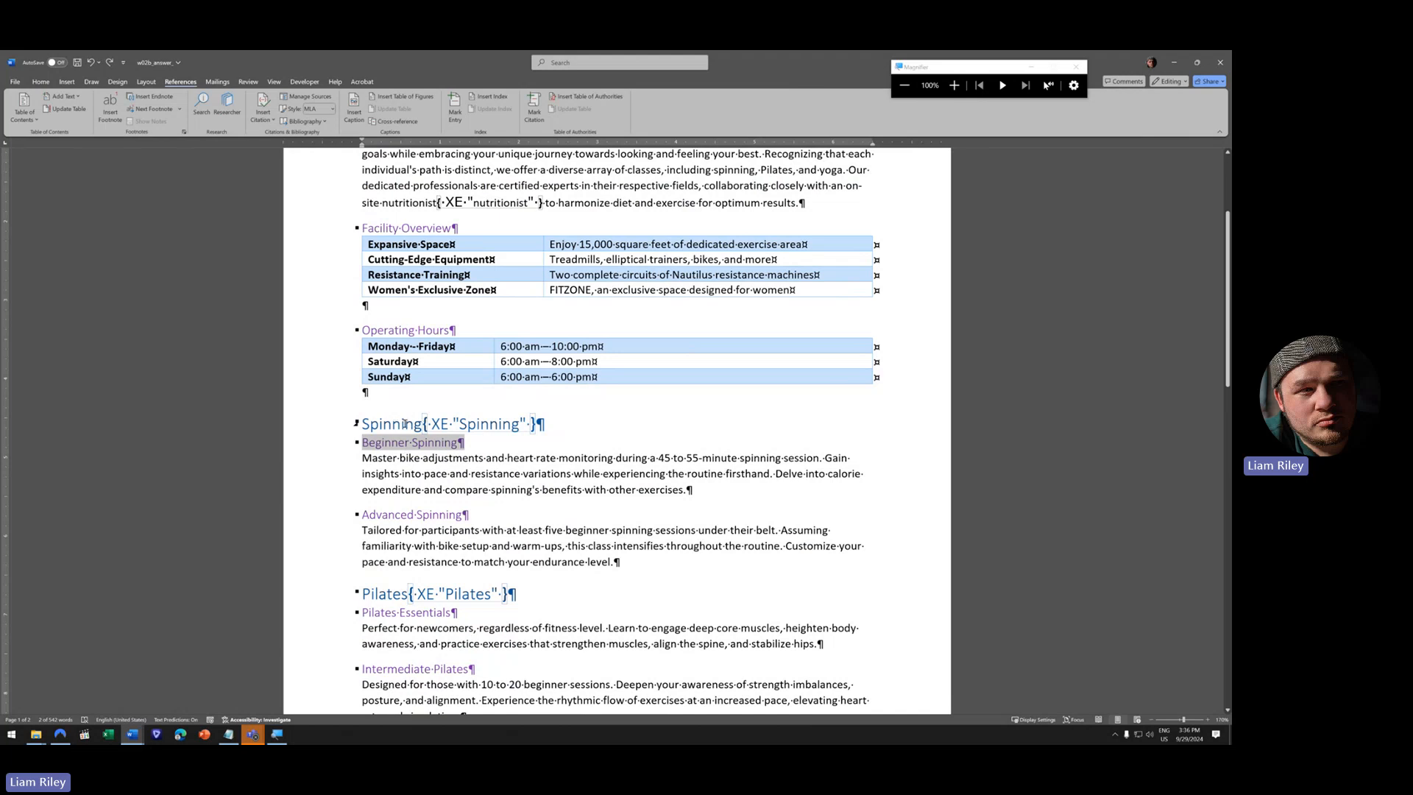
left_click(459, 112)
scroll(680, 314, "up", 4)
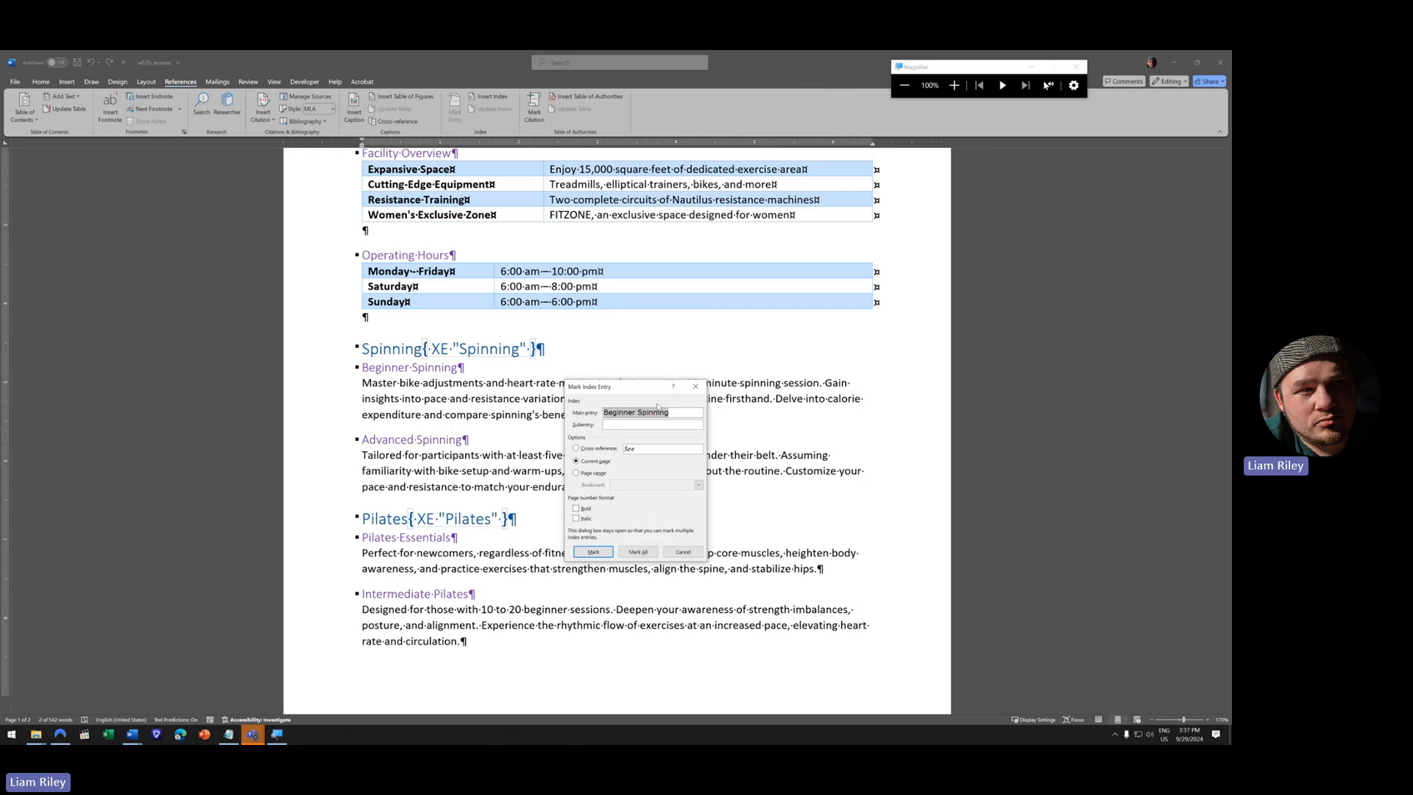
- Mark the Beginner Spinning index entry with main entry Spinning and subentry Beginner Spinning for the current page
left_click(625, 425)
key("ctrl+v")
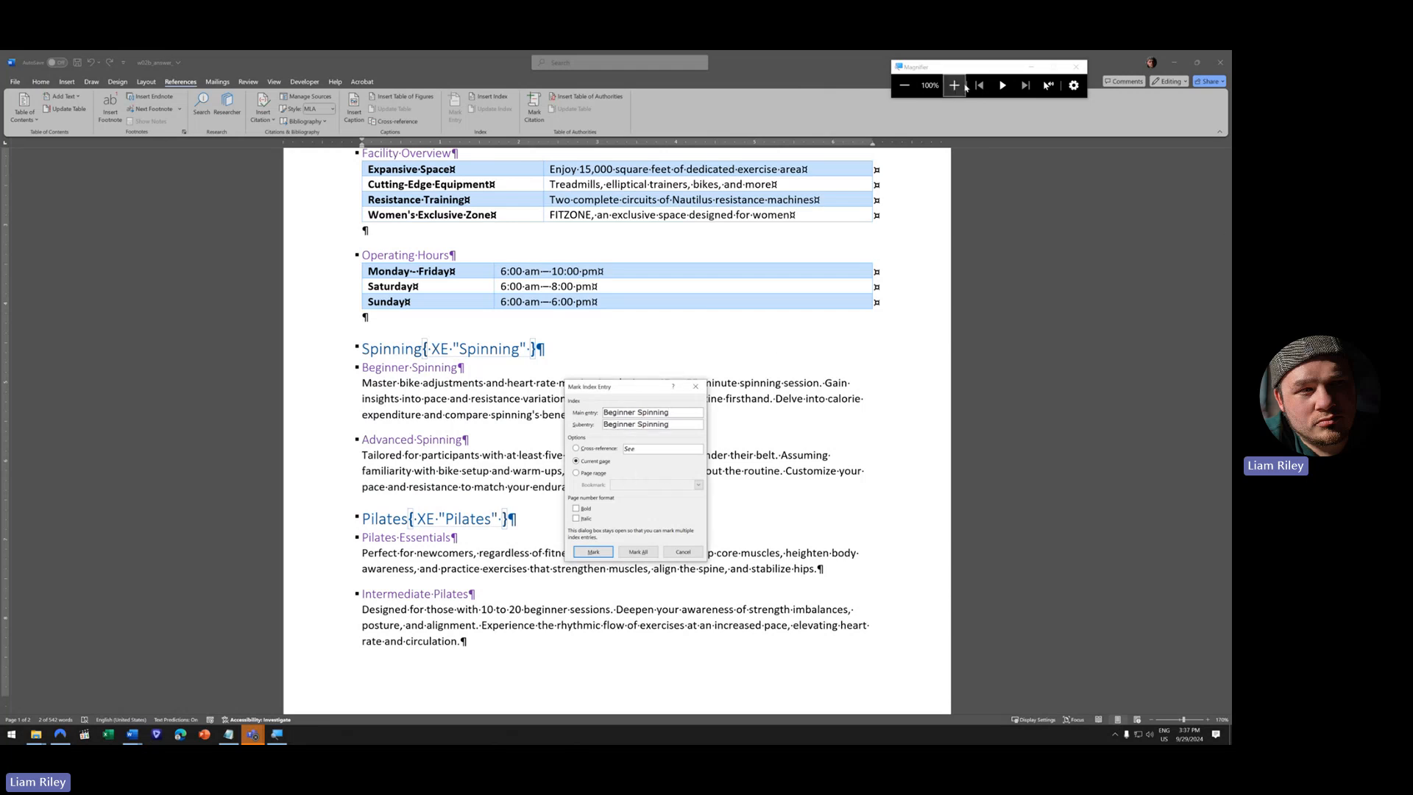
key("super+plus")
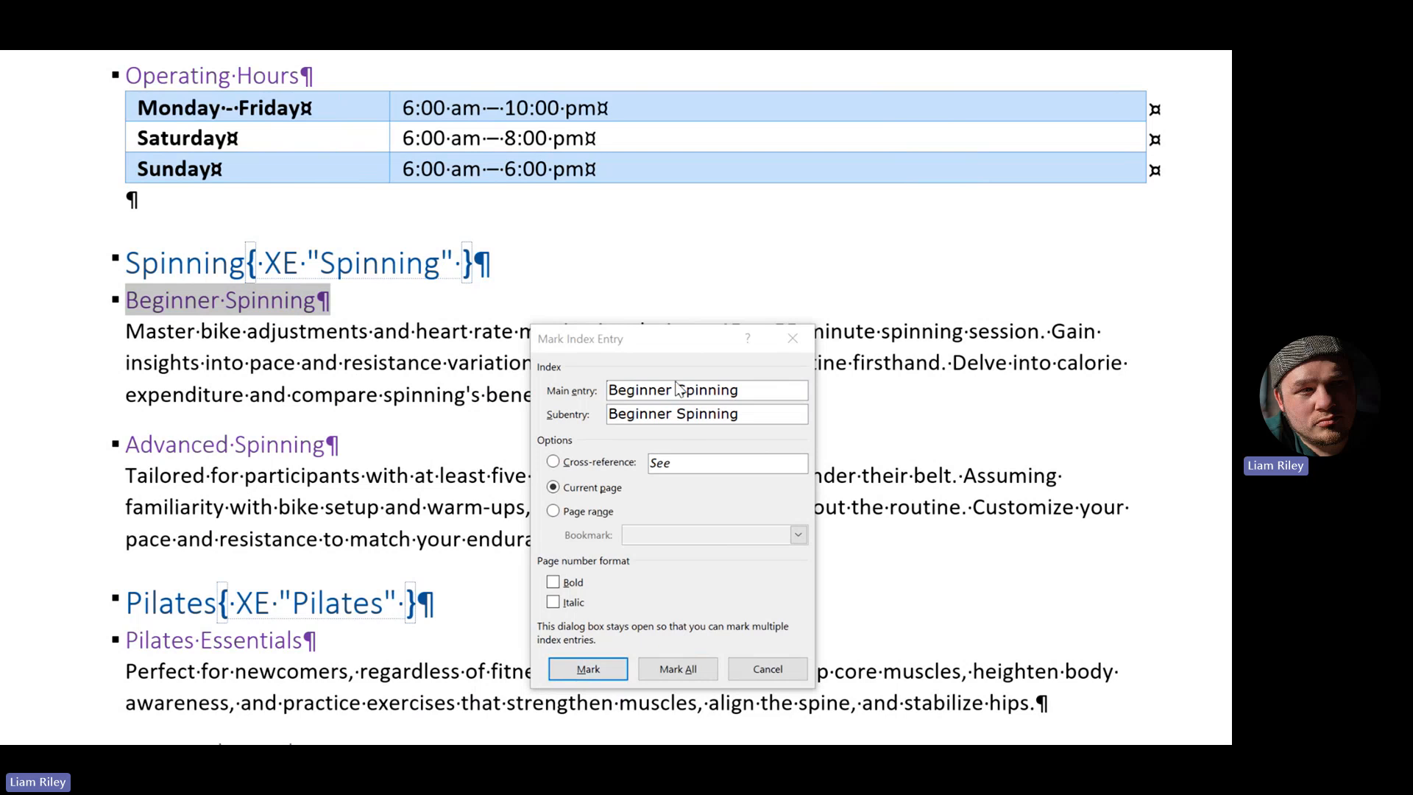
left_click(671, 394)
left_click_drag(672, 394, 592, 398)
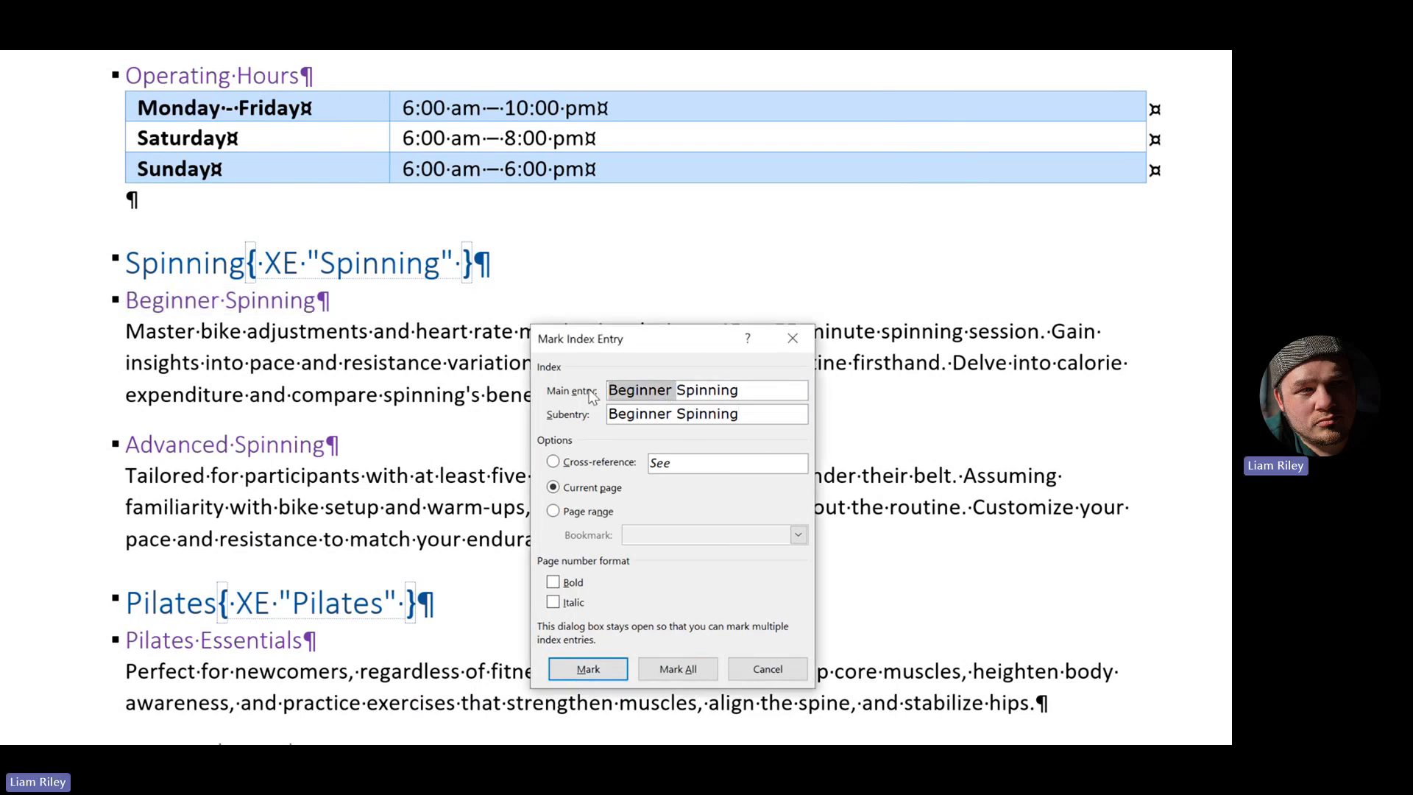
key("BackSpace")
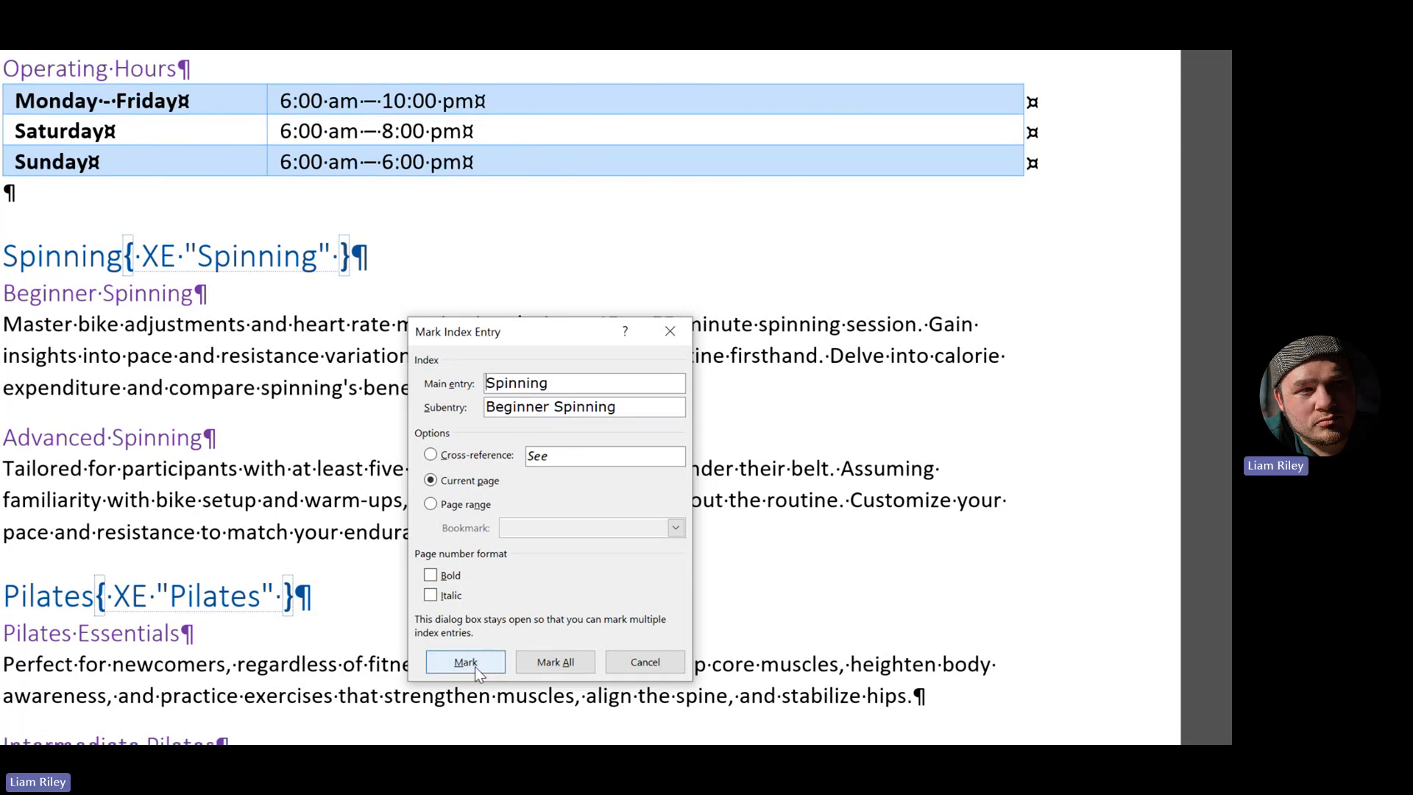
left_click(475, 665)
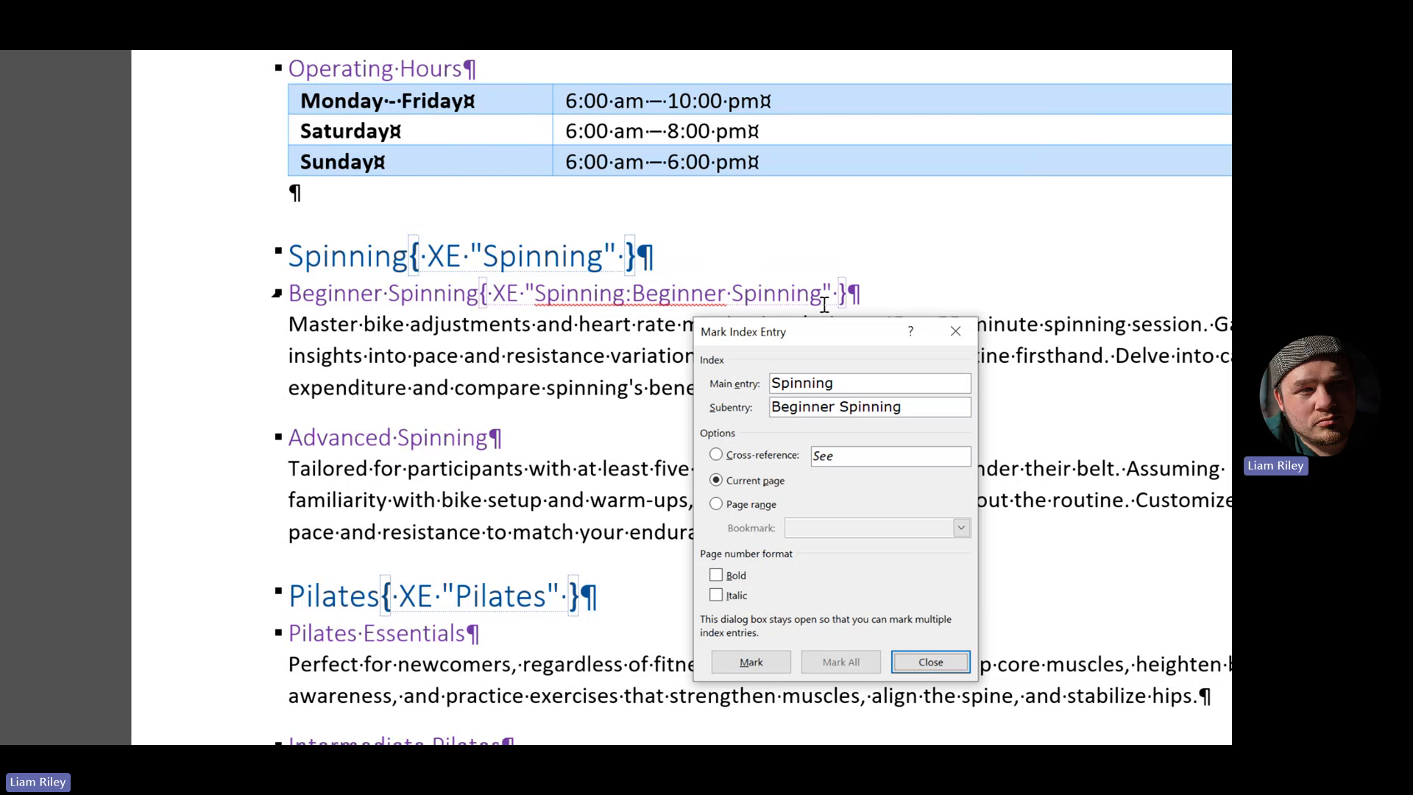
- Bring the Advanced Spinning subheading into the index entry being marked and copy its text as the subentry
left_click(199, 449)
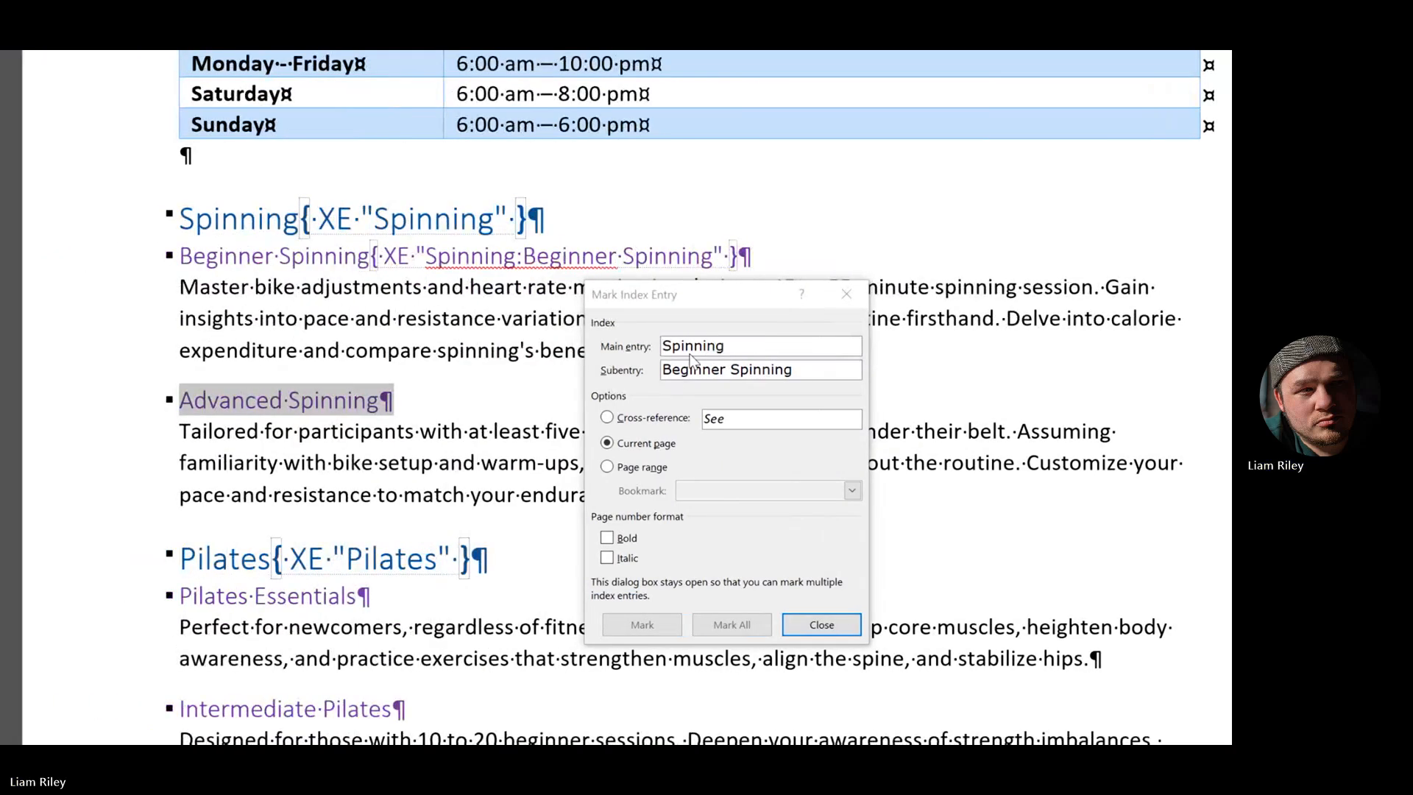
left_click(695, 298)
triple_click(703, 347)
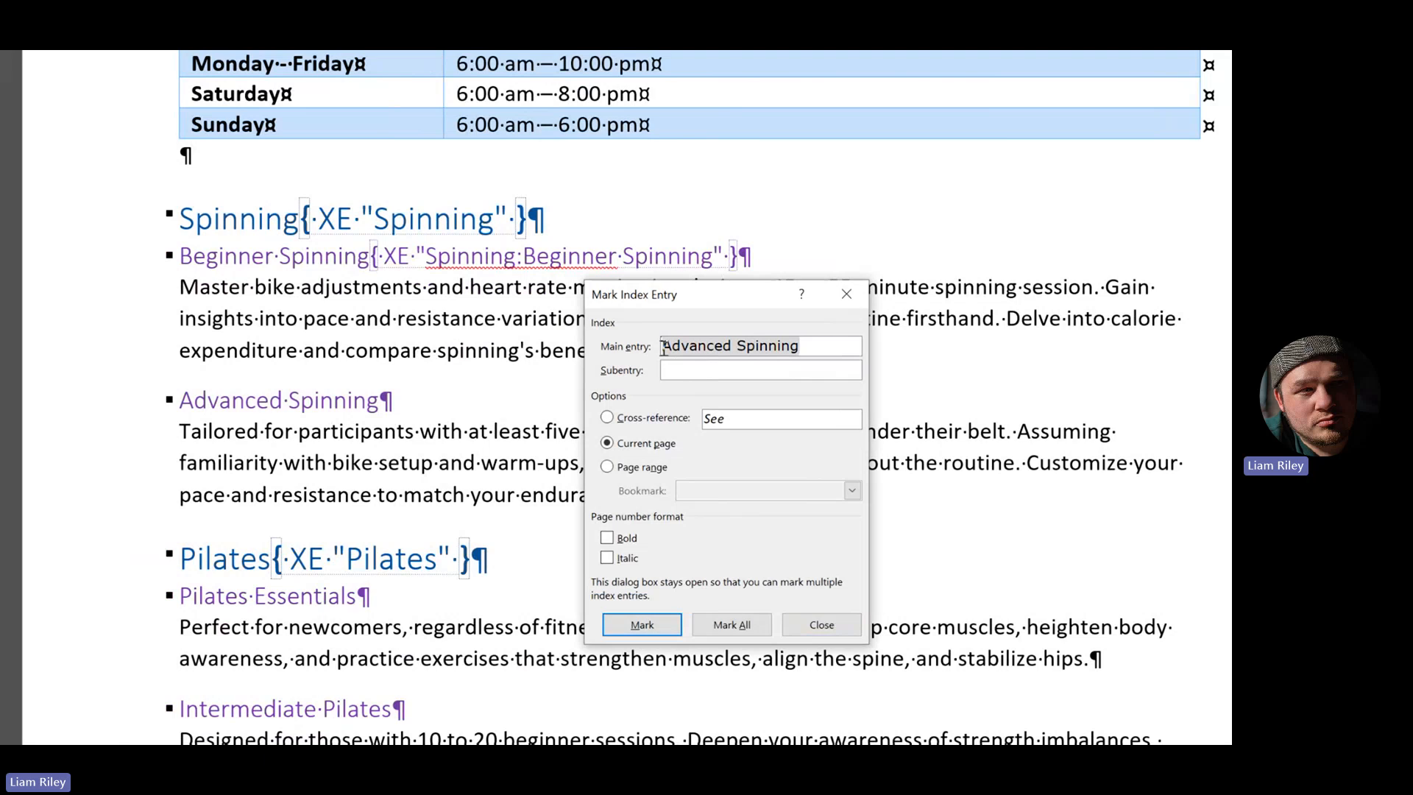
right_click(705, 347)
left_click(747, 391)
left_click(685, 370)
right_click(687, 371)
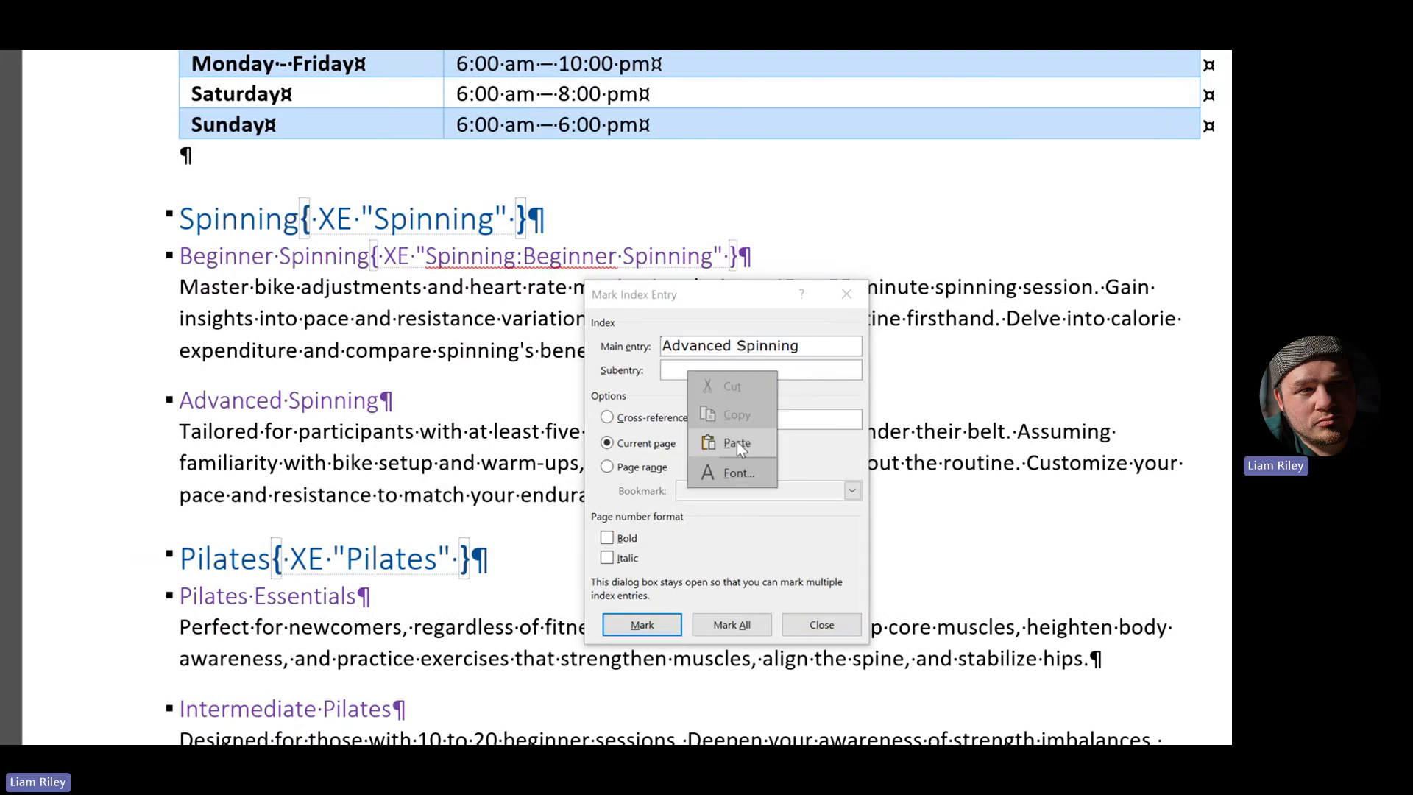
left_click(736, 443)
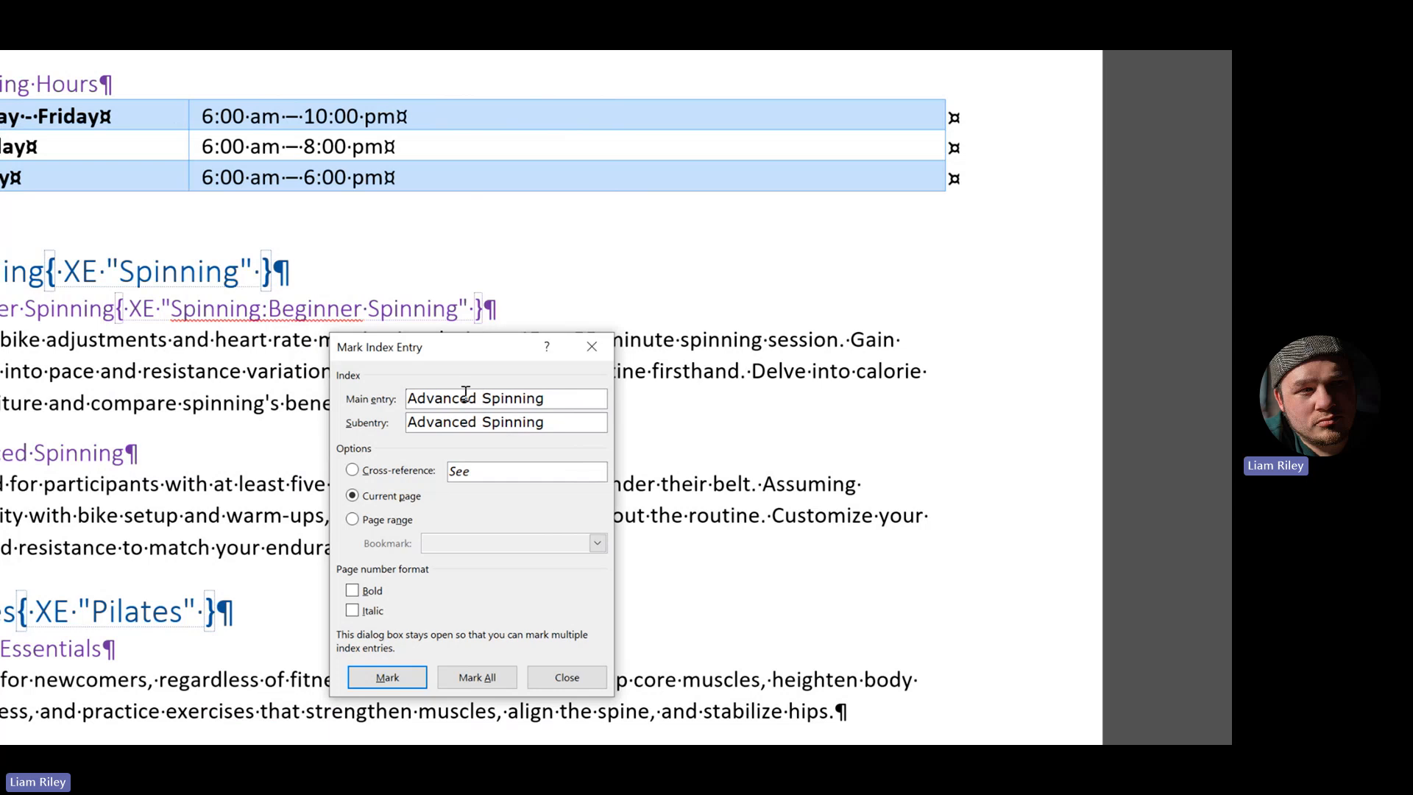
- Set the main entry to Spinning, mark the Advanced Spinning subentry for the current page, and finish marking entries
double_click(427, 398)
key("Delete")
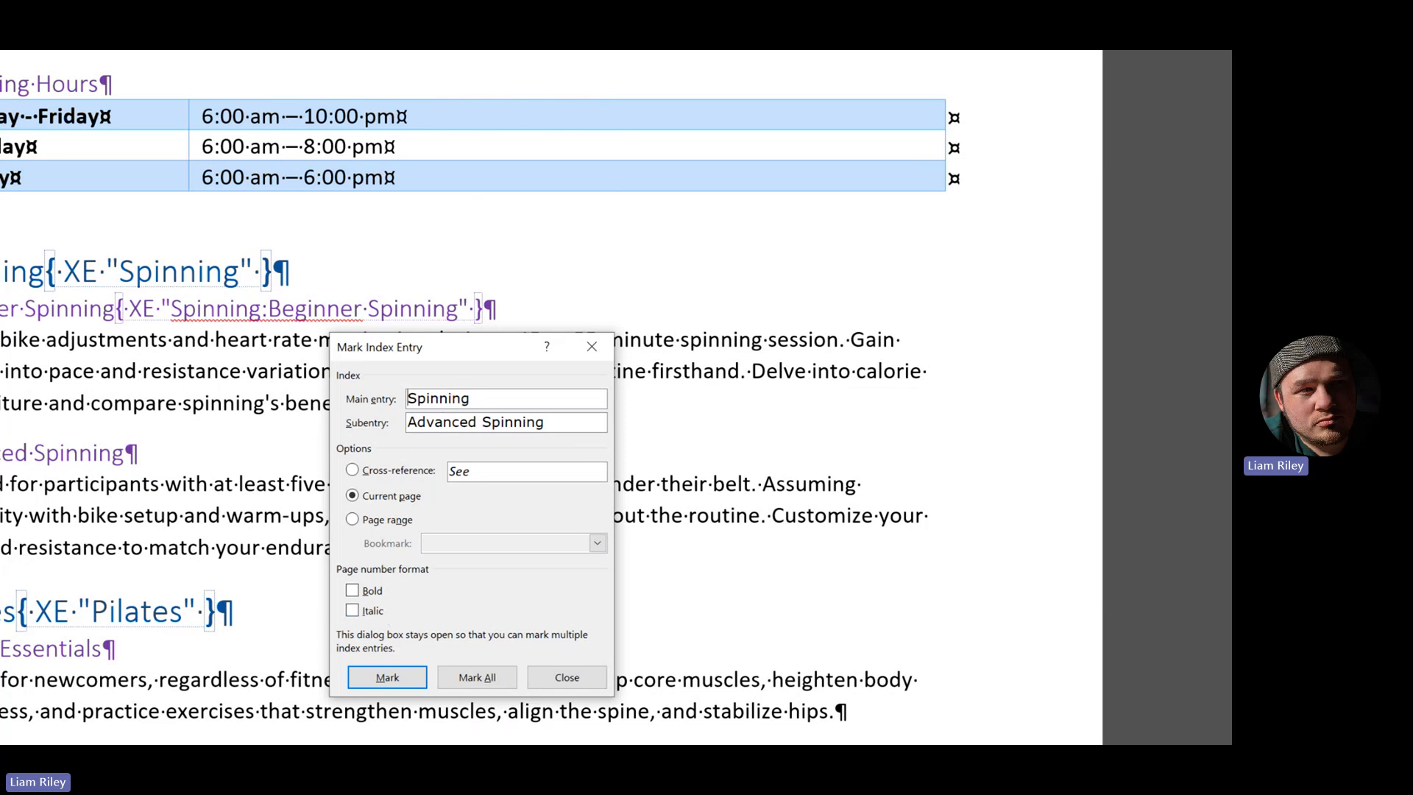
left_click(405, 677)
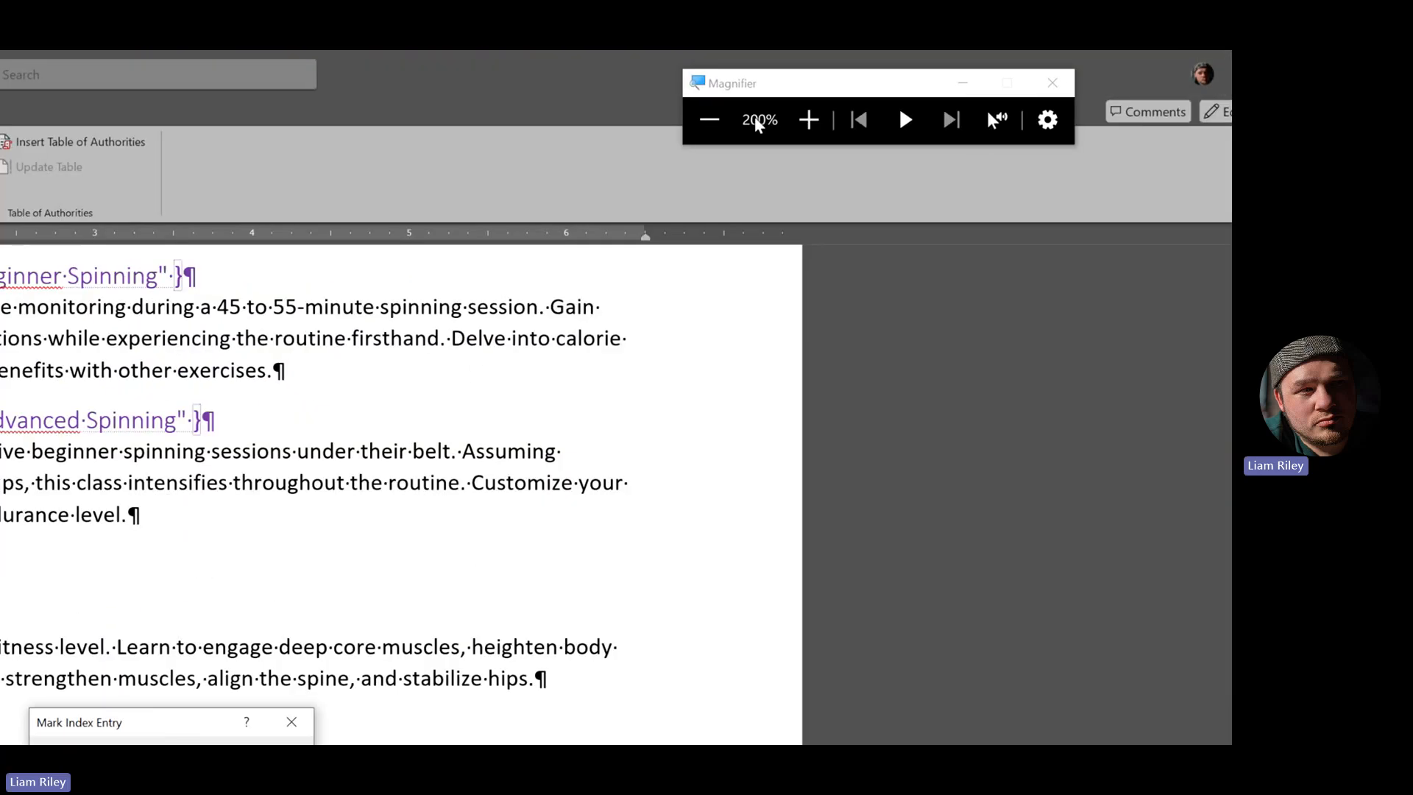
left_click(749, 122)
left_click(717, 122)
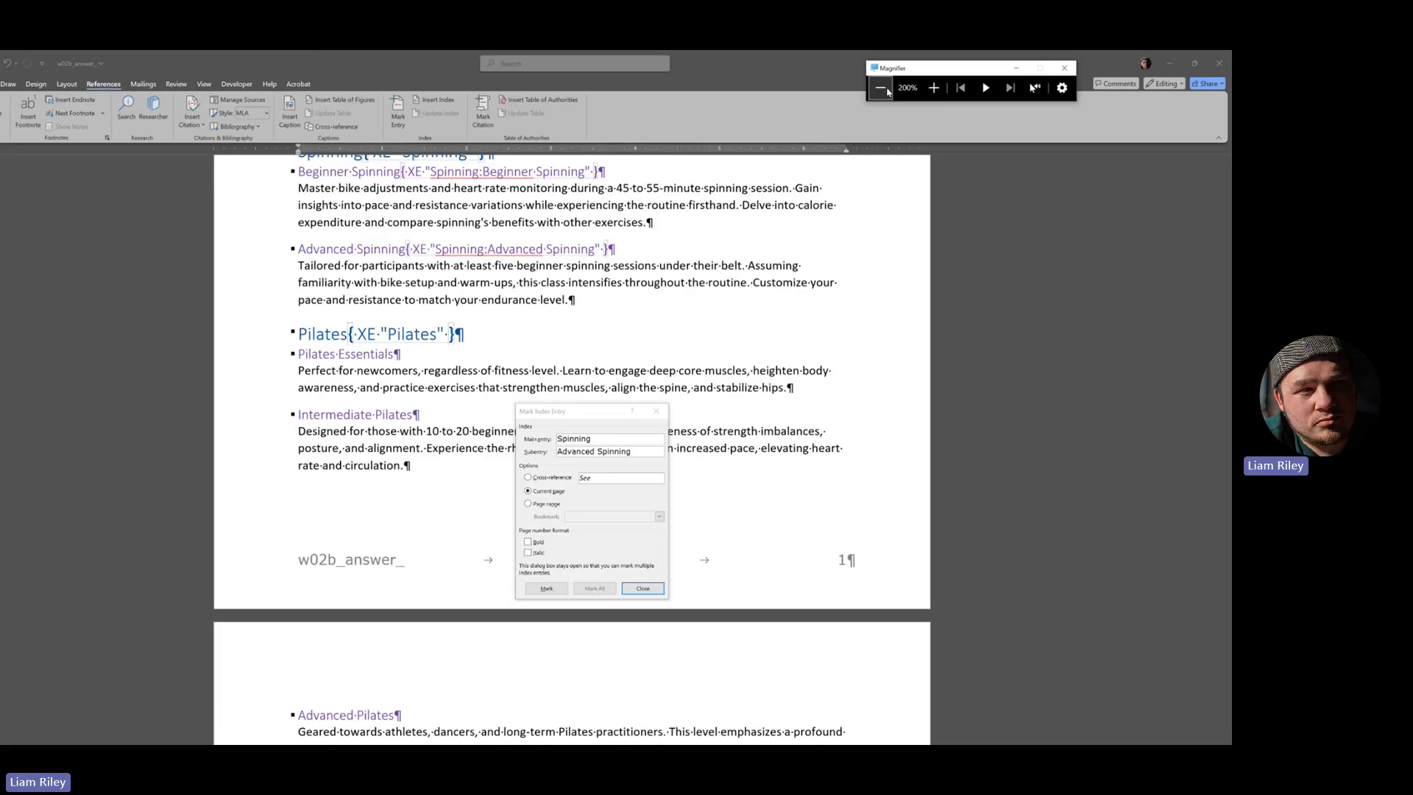
left_click(881, 89)
scroll(524, 288, "up", 2)
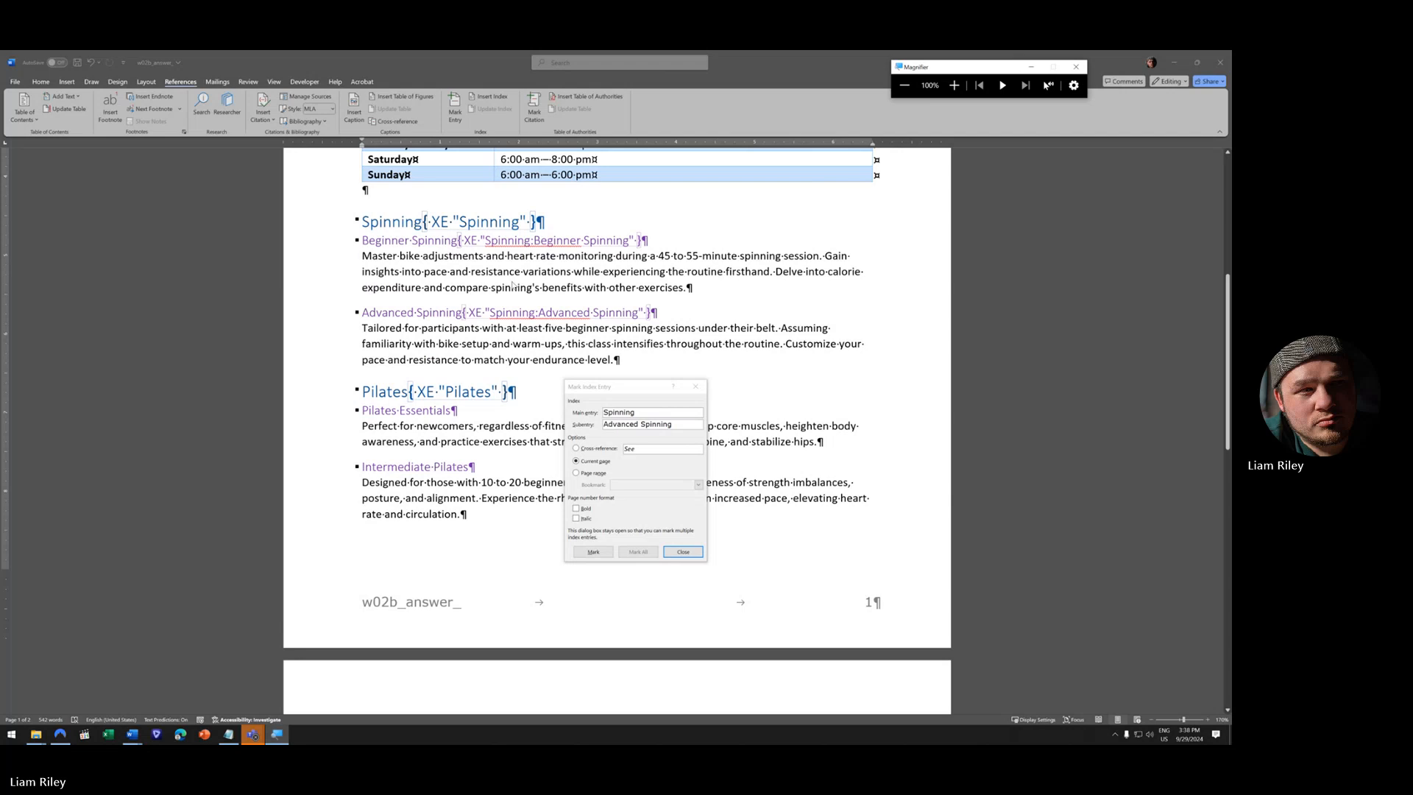
key("Escape")
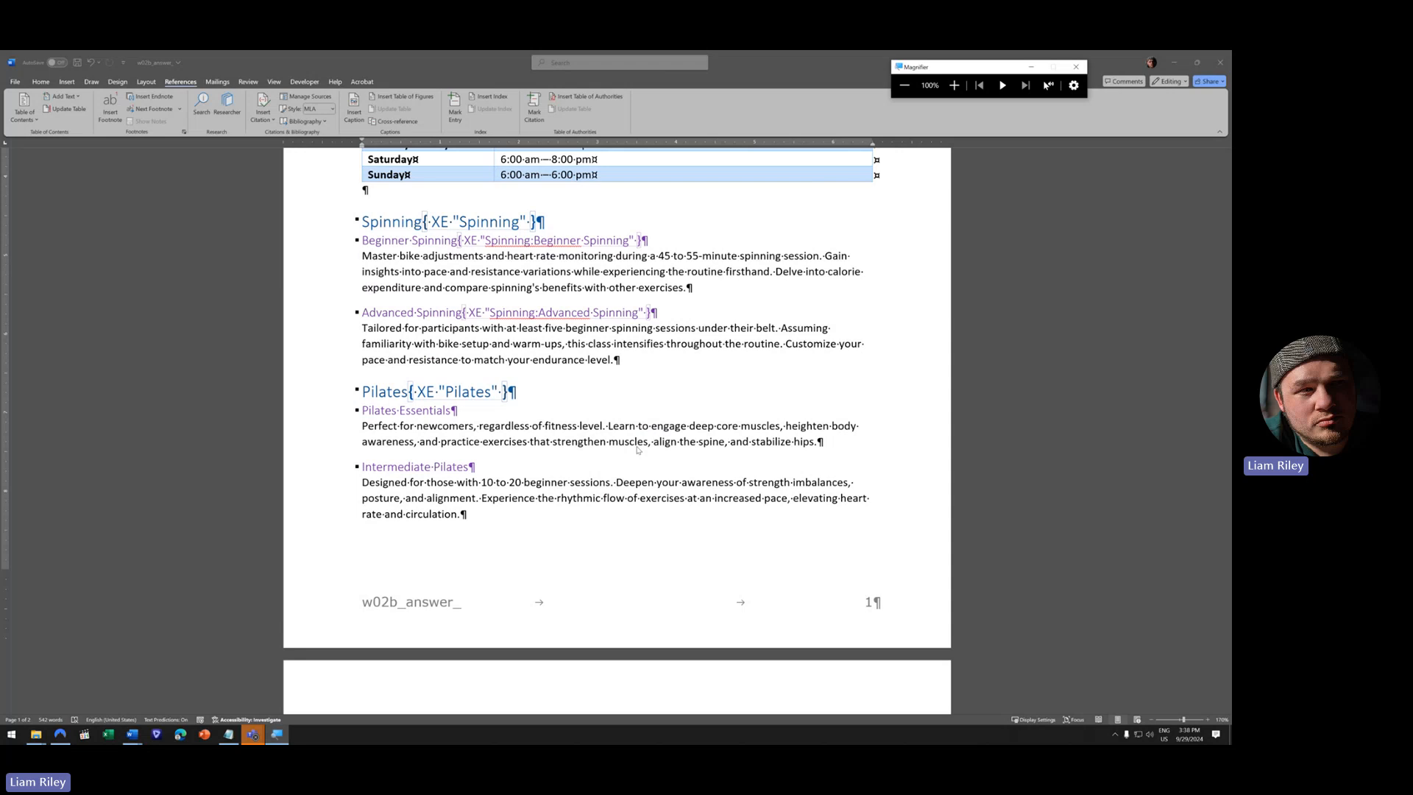
- Try to add two page breaks after the Workout Tools and Apps table at the end of the document
left_click(639, 449)
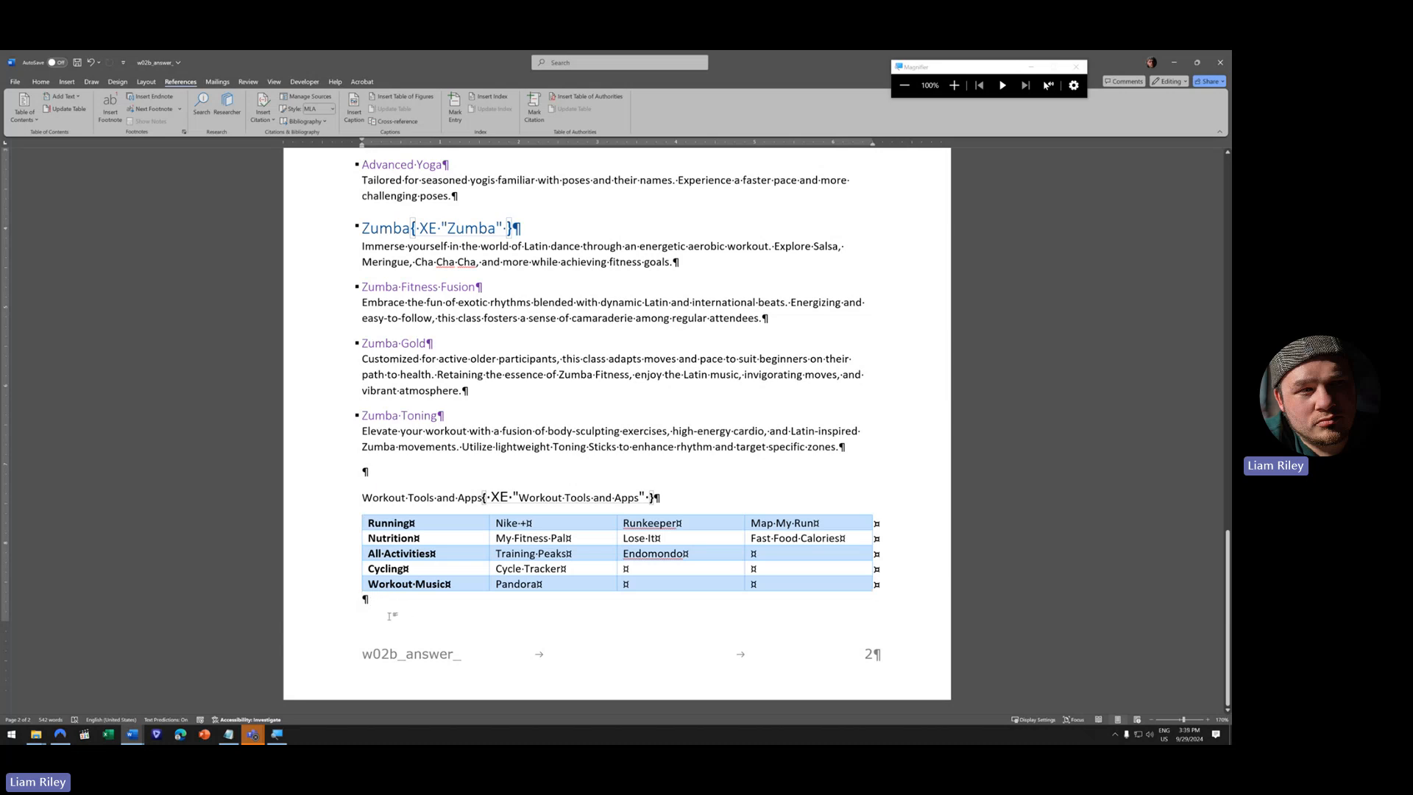
key("ctrl+Return")
key("ctrl+Return")
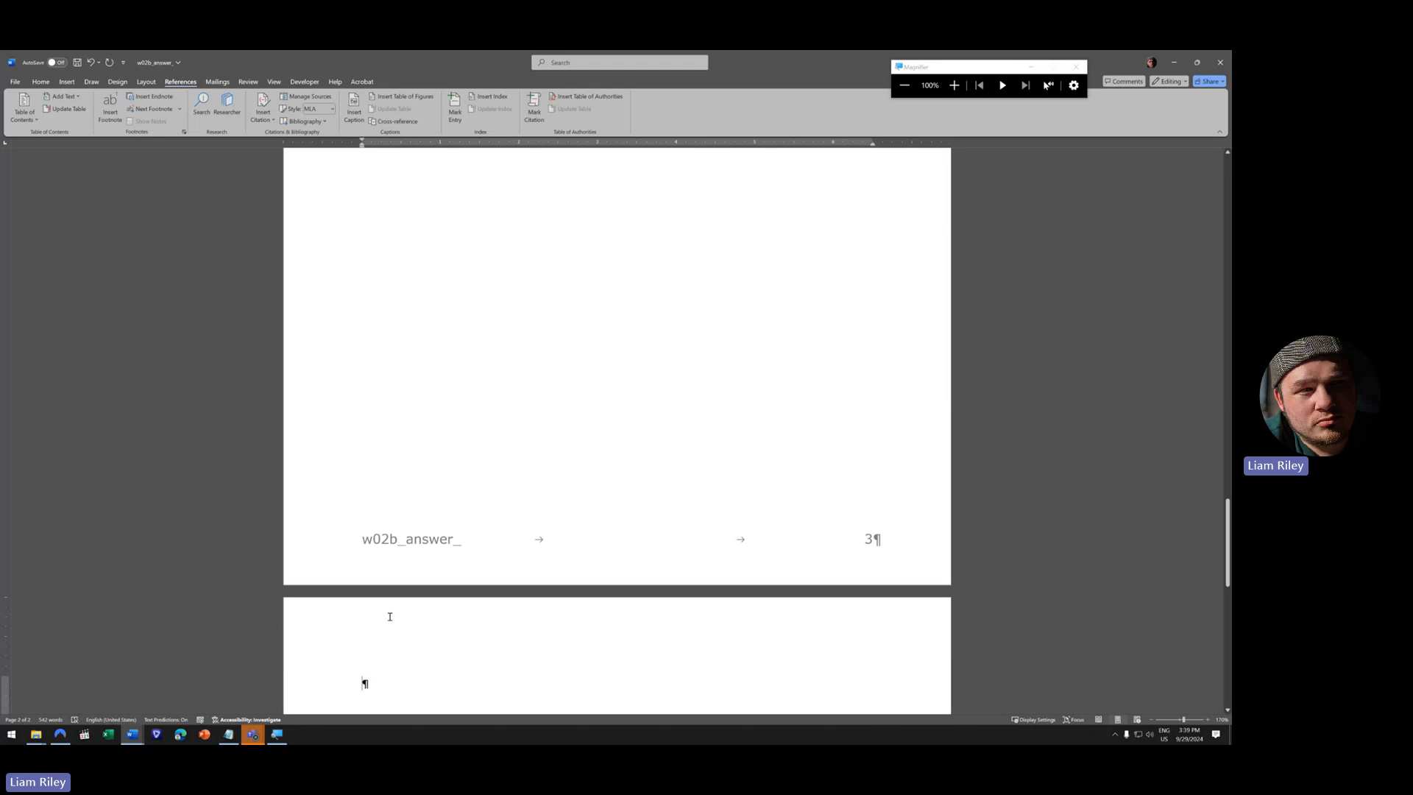
scroll(413, 574, "up", 5)
scroll(410, 529, "up", 4)
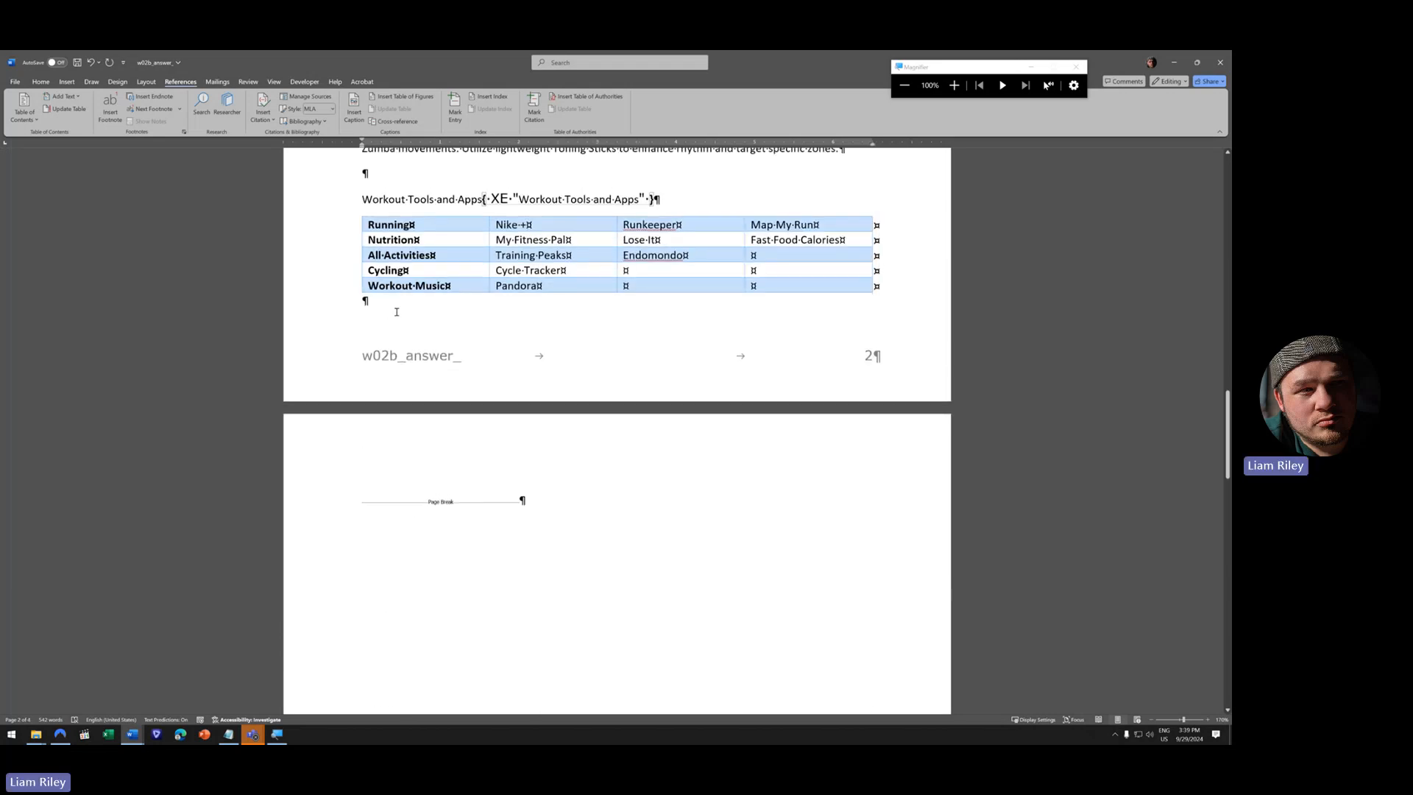
scroll(434, 474, "down", 4)
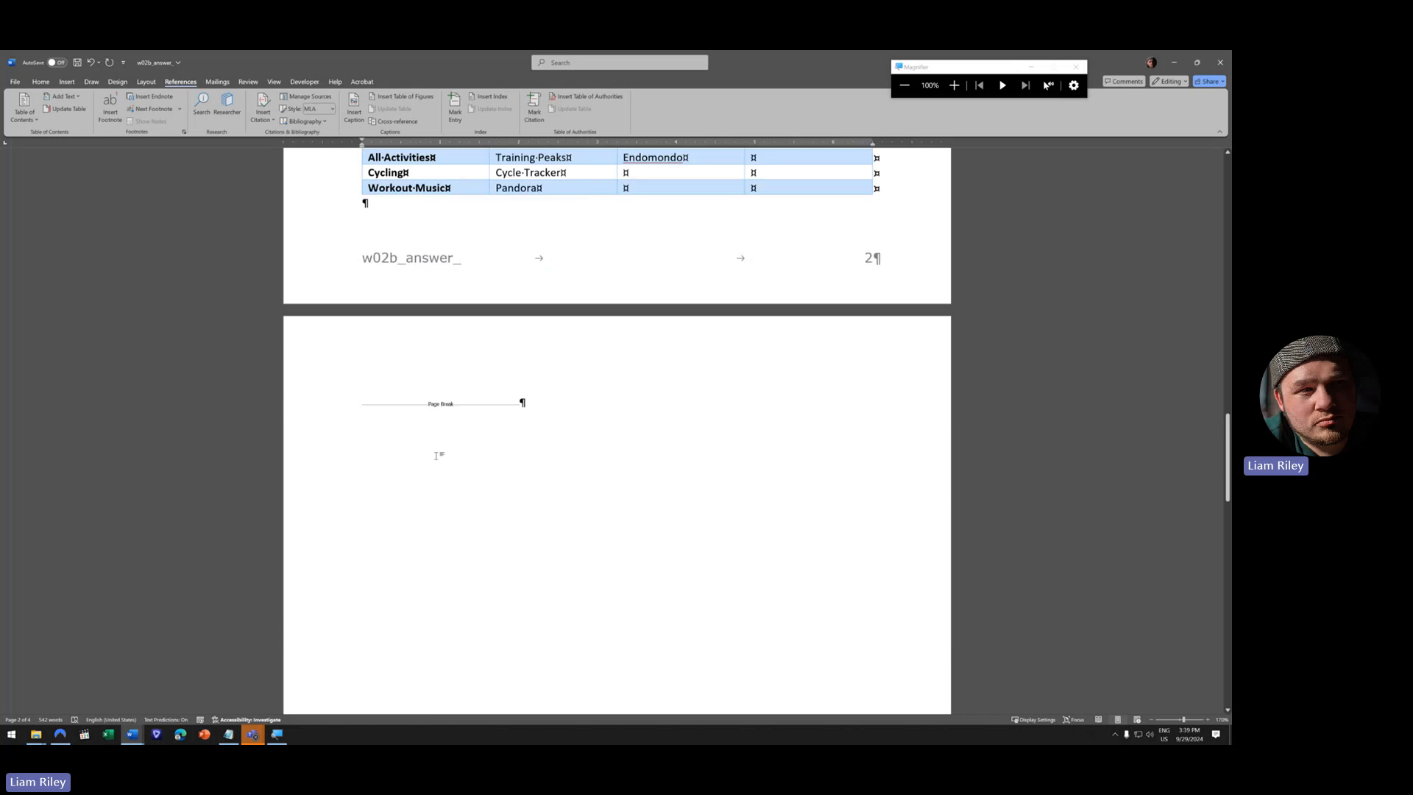
scroll(442, 463, "down", 12)
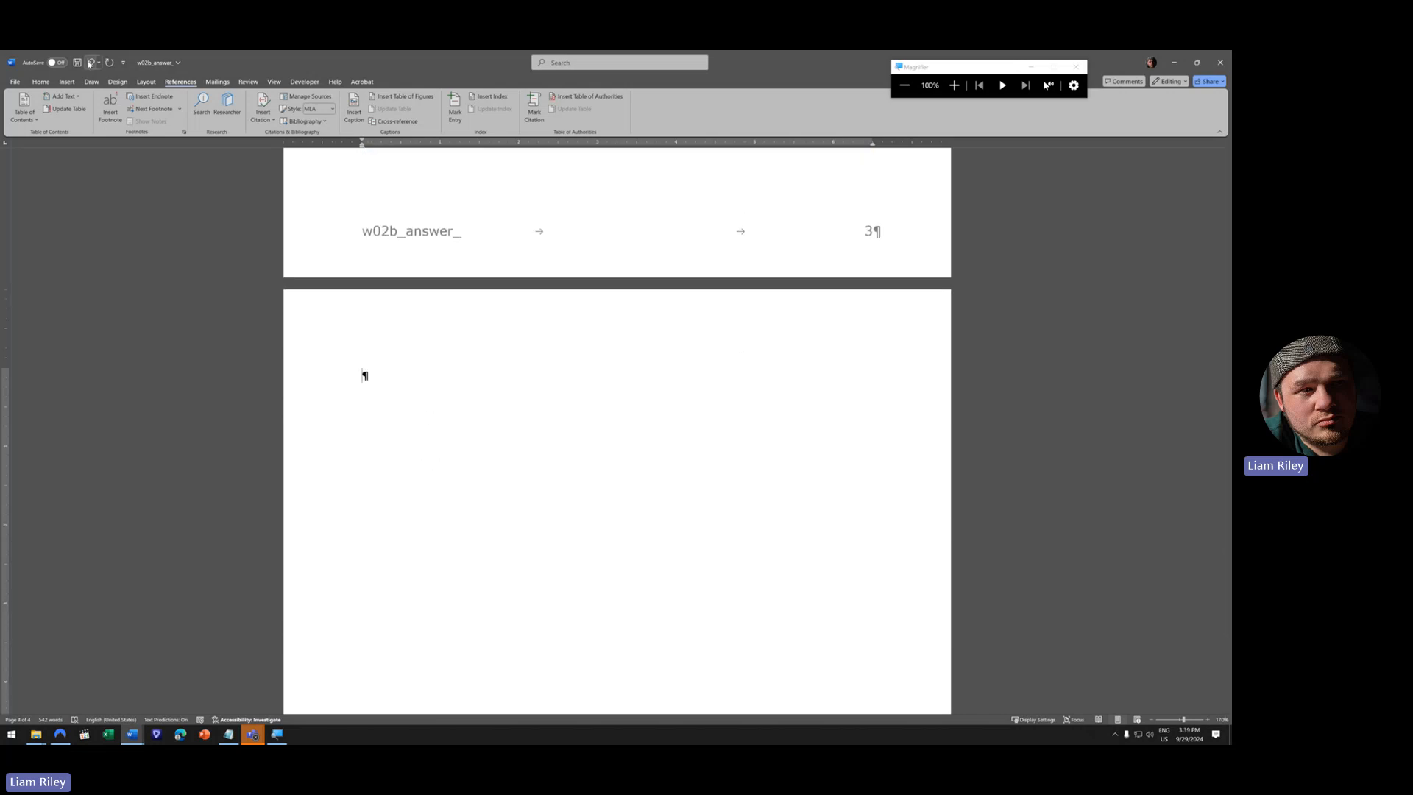
scroll(553, 595, "up", 15)
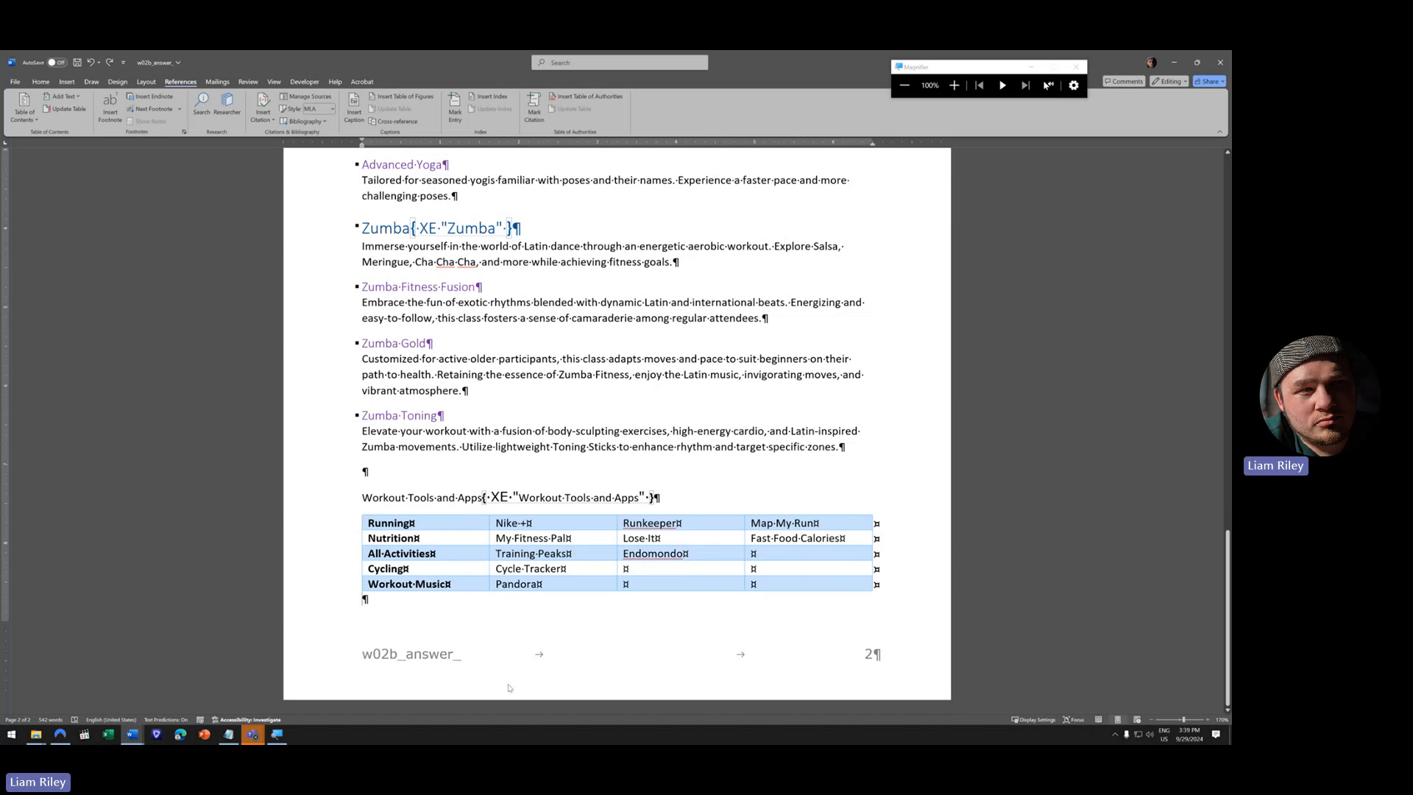
- Check the page 2 footer, return to the body text, and open the custom page margin settings
double_click(398, 652)
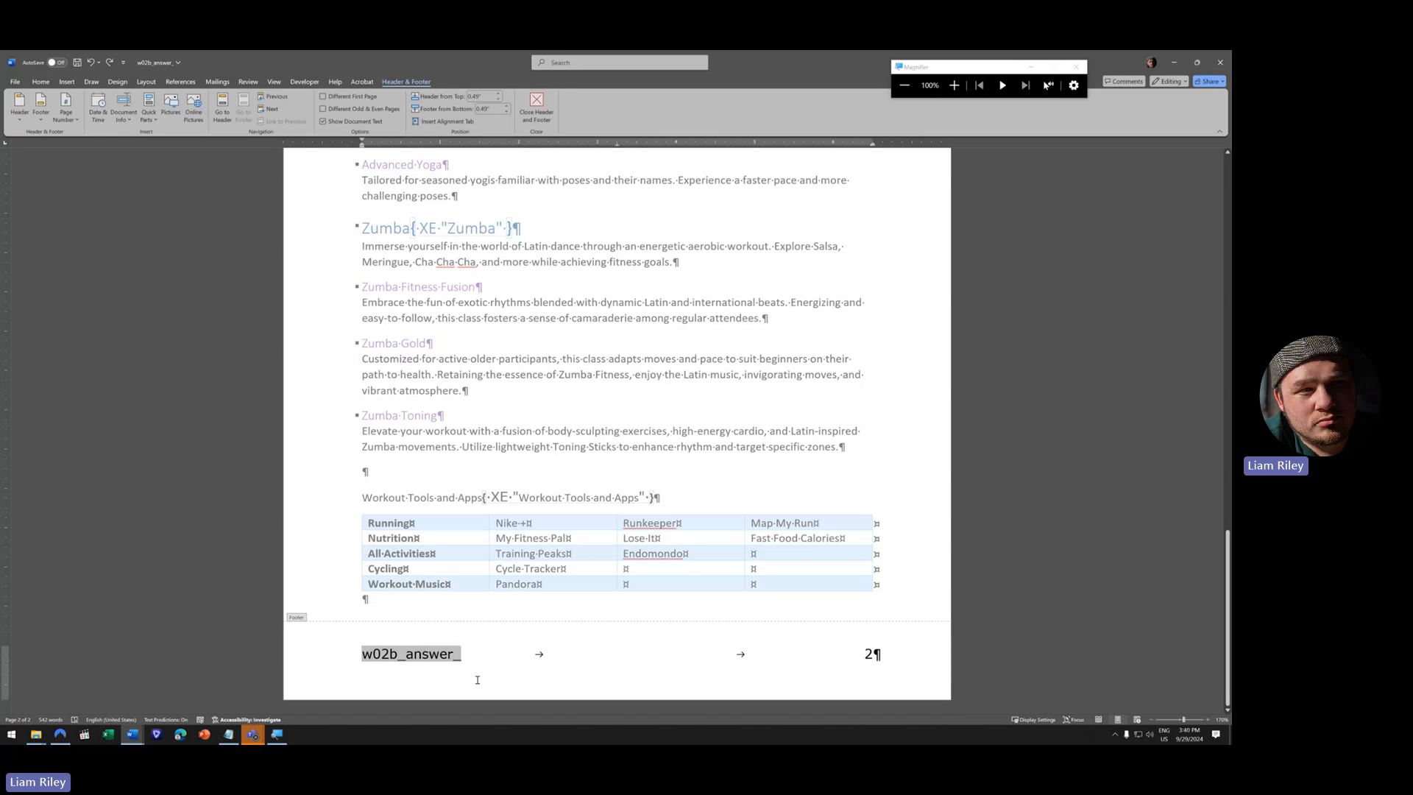
double_click(485, 615)
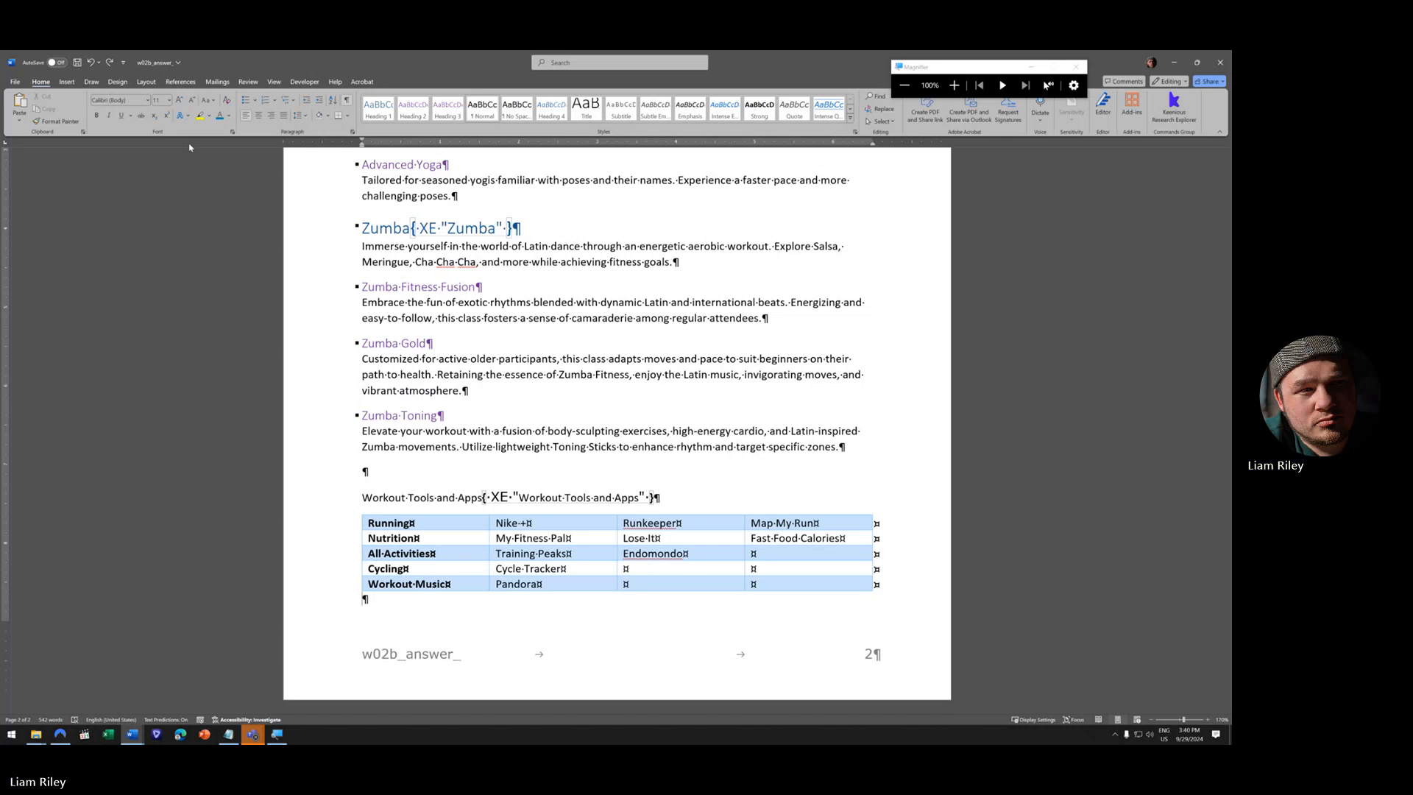
left_click(146, 82)
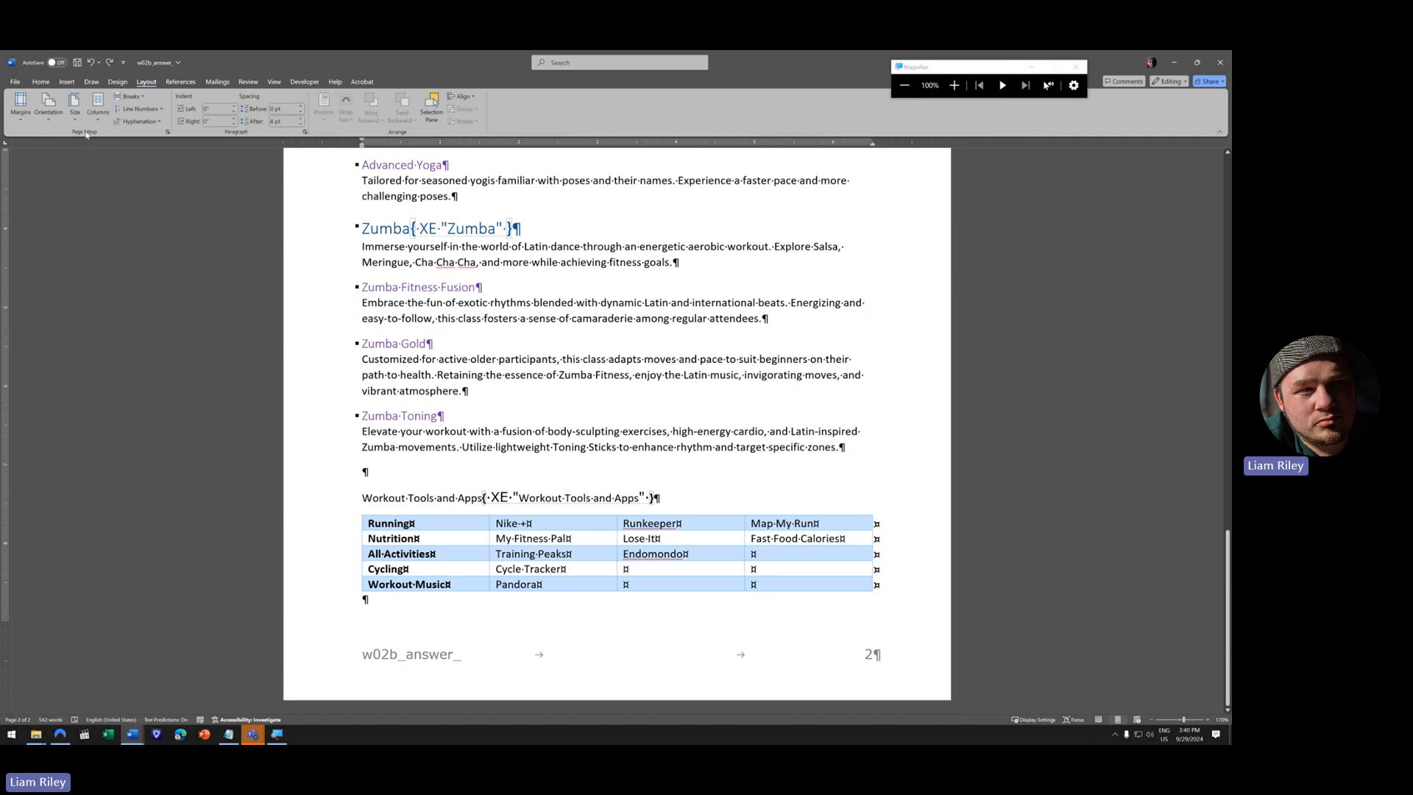
left_click(20, 121)
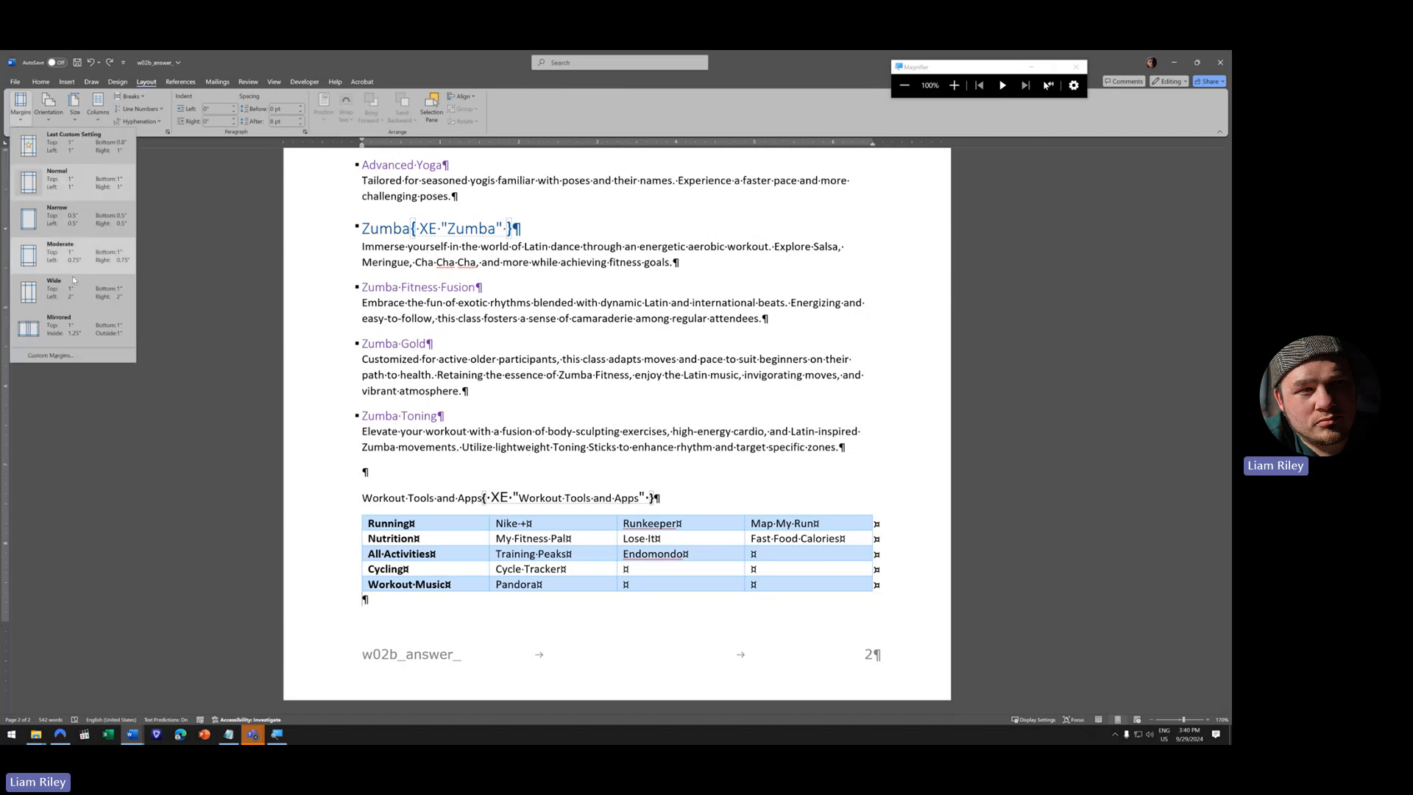
left_click(57, 357)
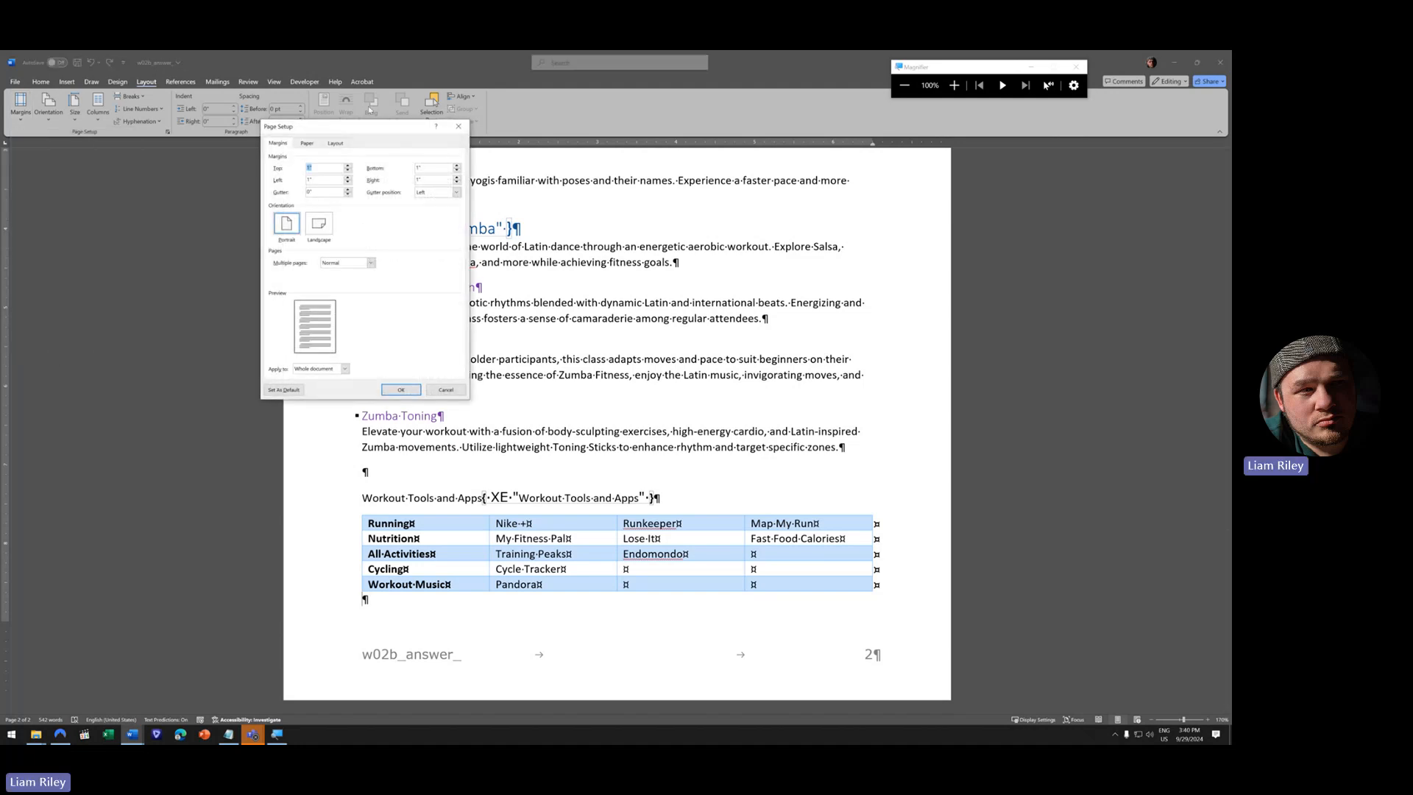
left_click(953, 86)
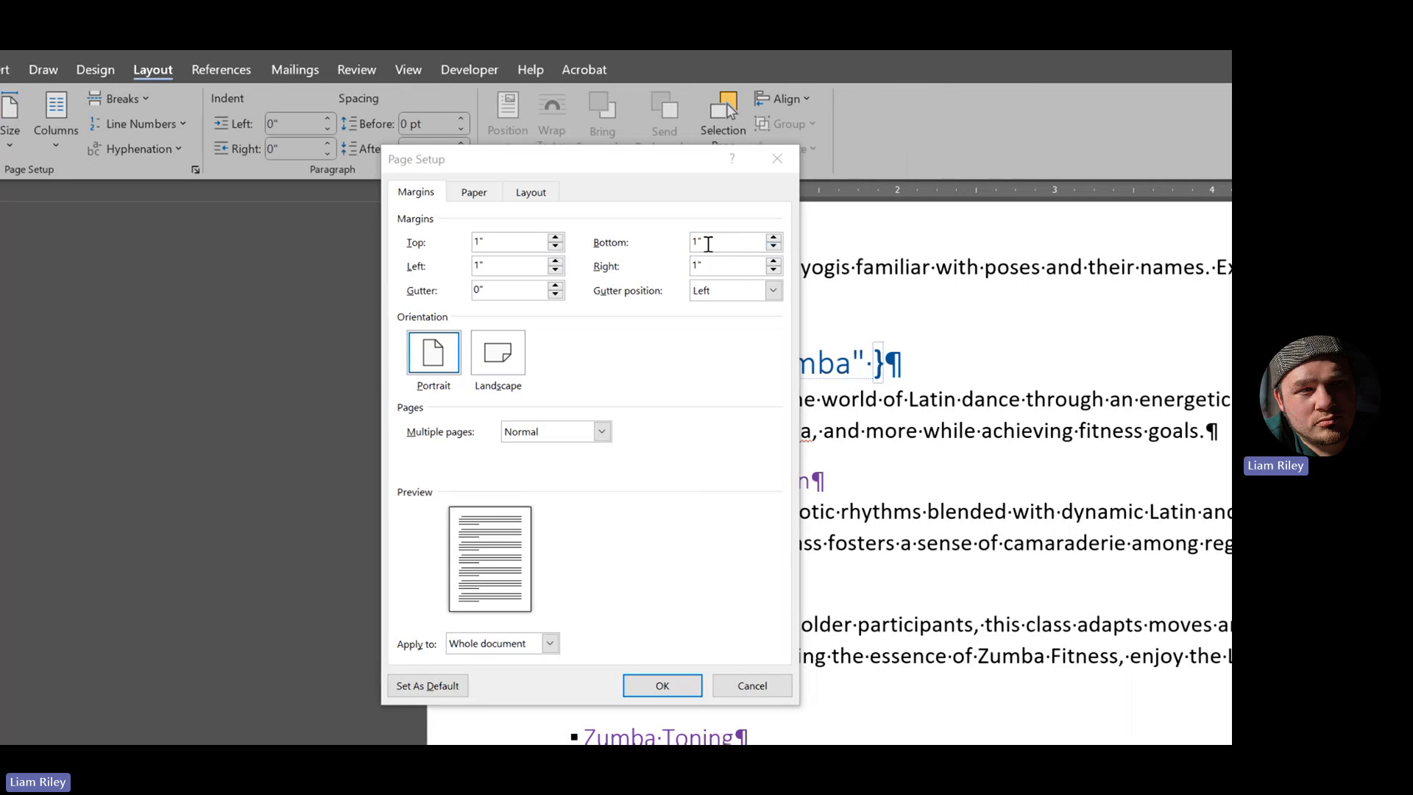
- Set the bottom page margin to 0.8" for the whole document and apply the page setup
left_click(774, 247)
left_click(451, 272)
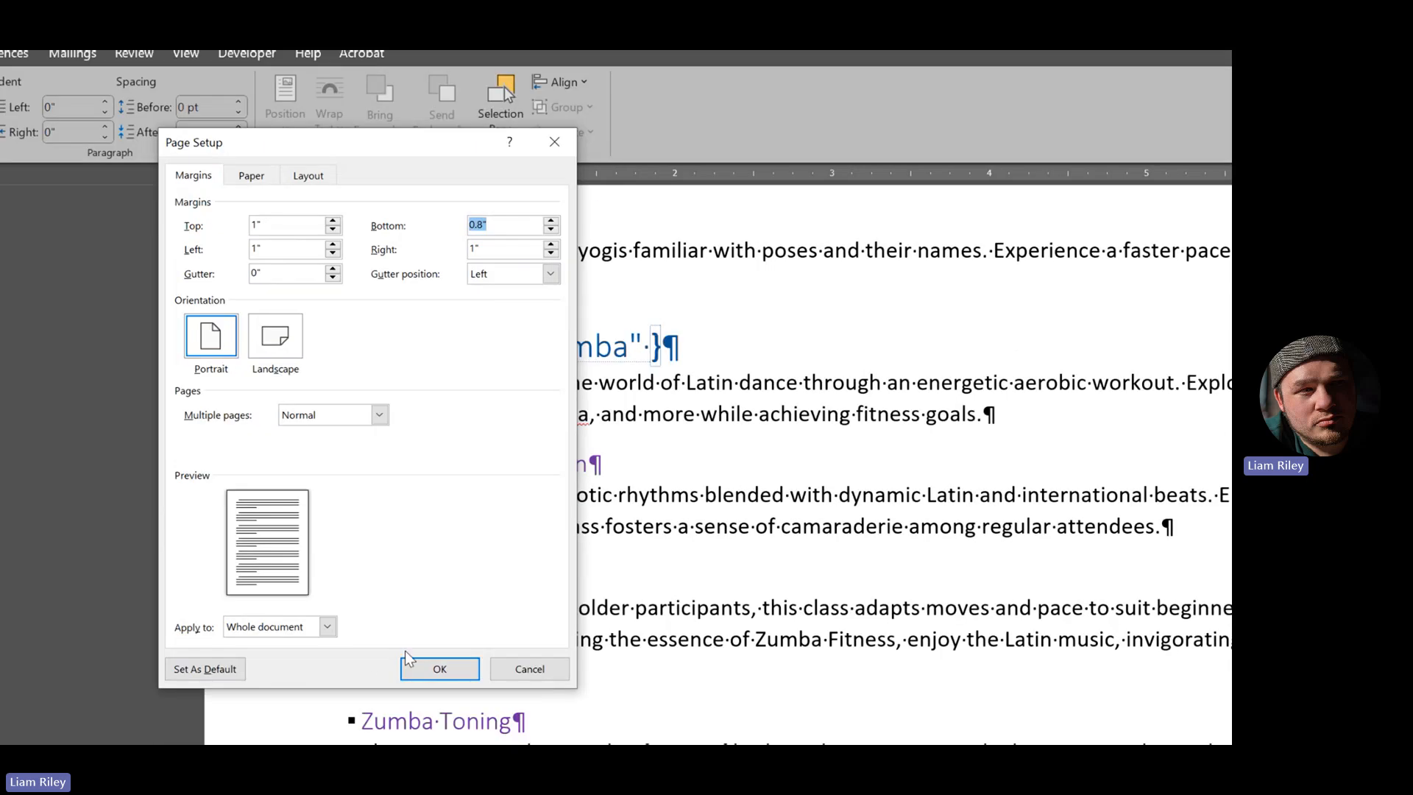
left_click(440, 668)
left_click(752, 95)
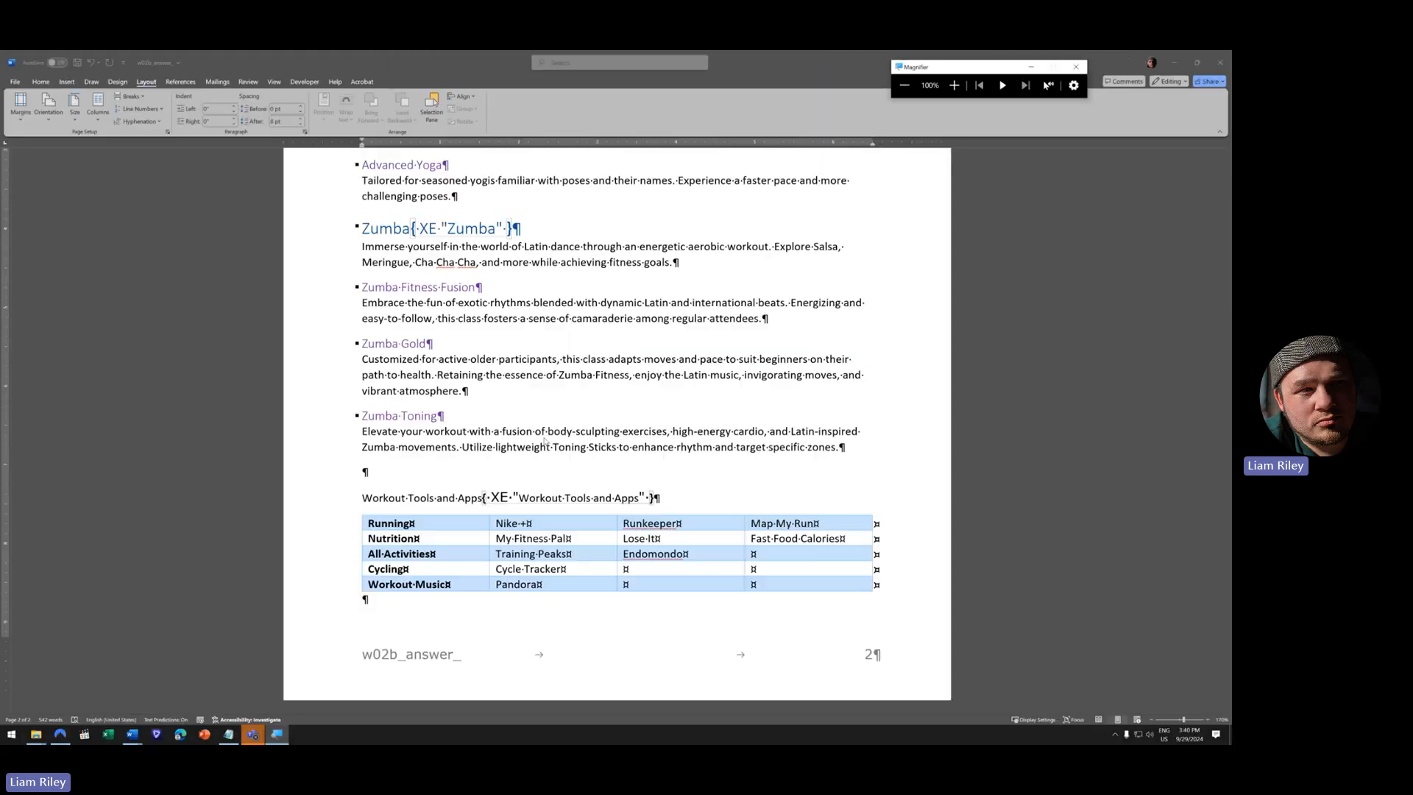
- Insert a page break in the empty space beneath the Workout Tools and Apps table at the end of the document
double_click(530, 683)
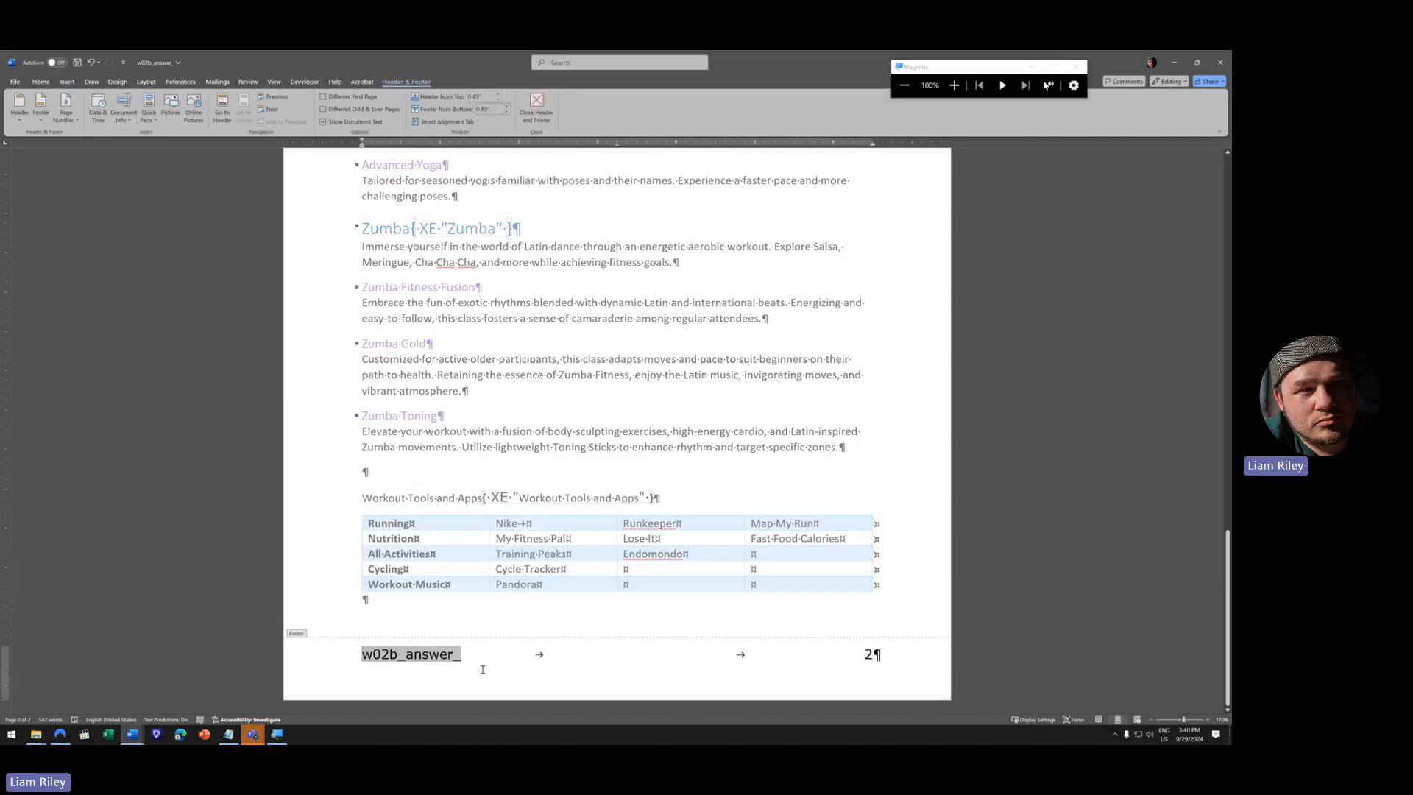
double_click(378, 602)
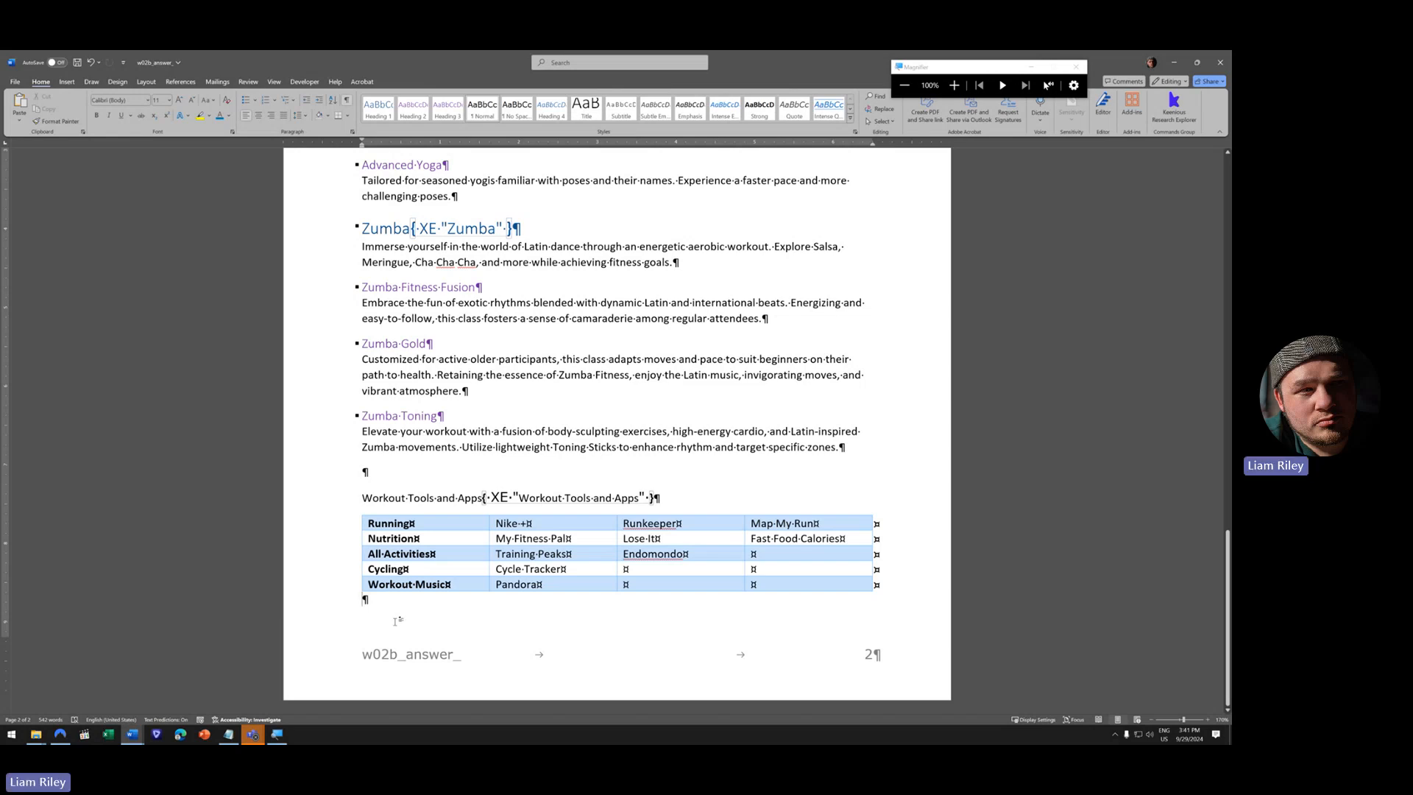
key("ctrl+Return")
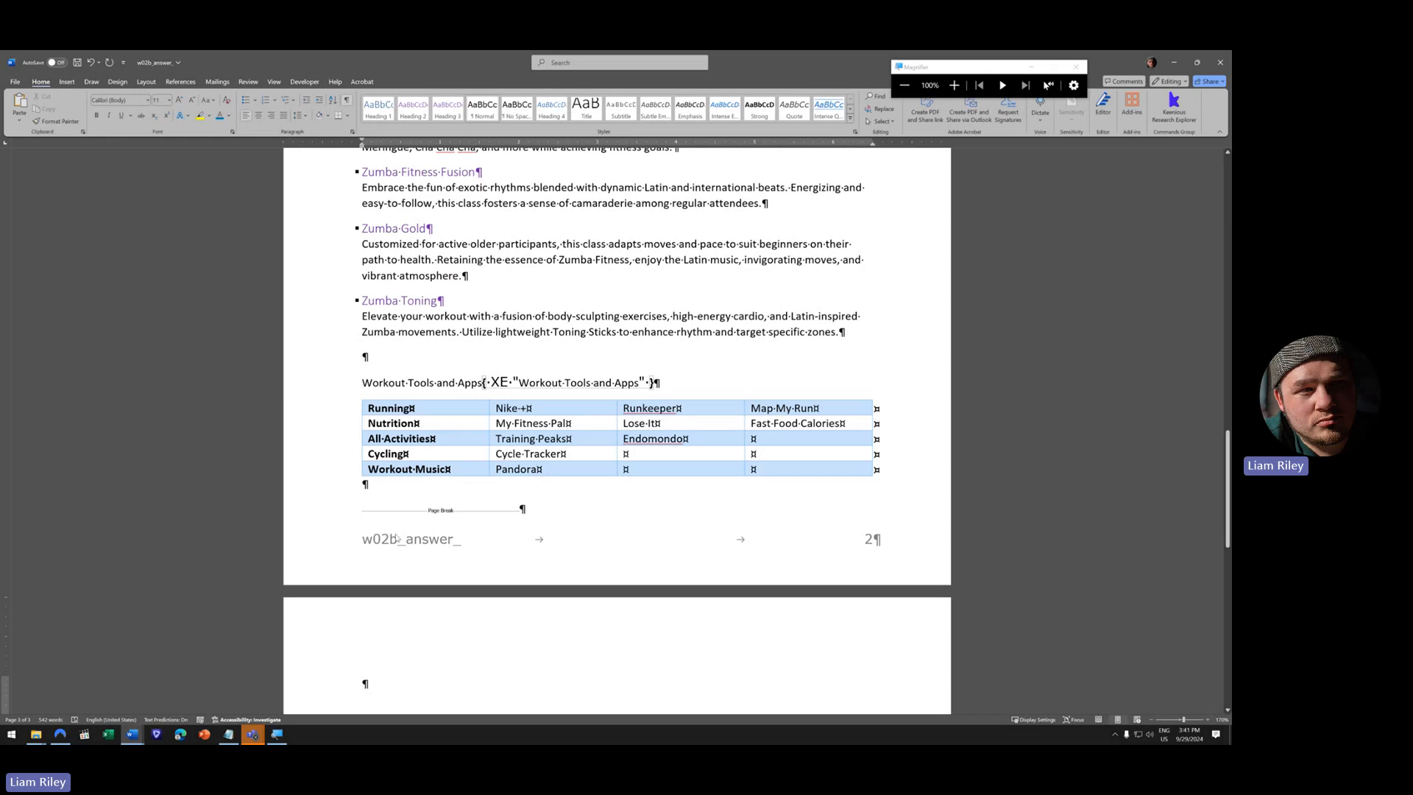
left_click(368, 484)
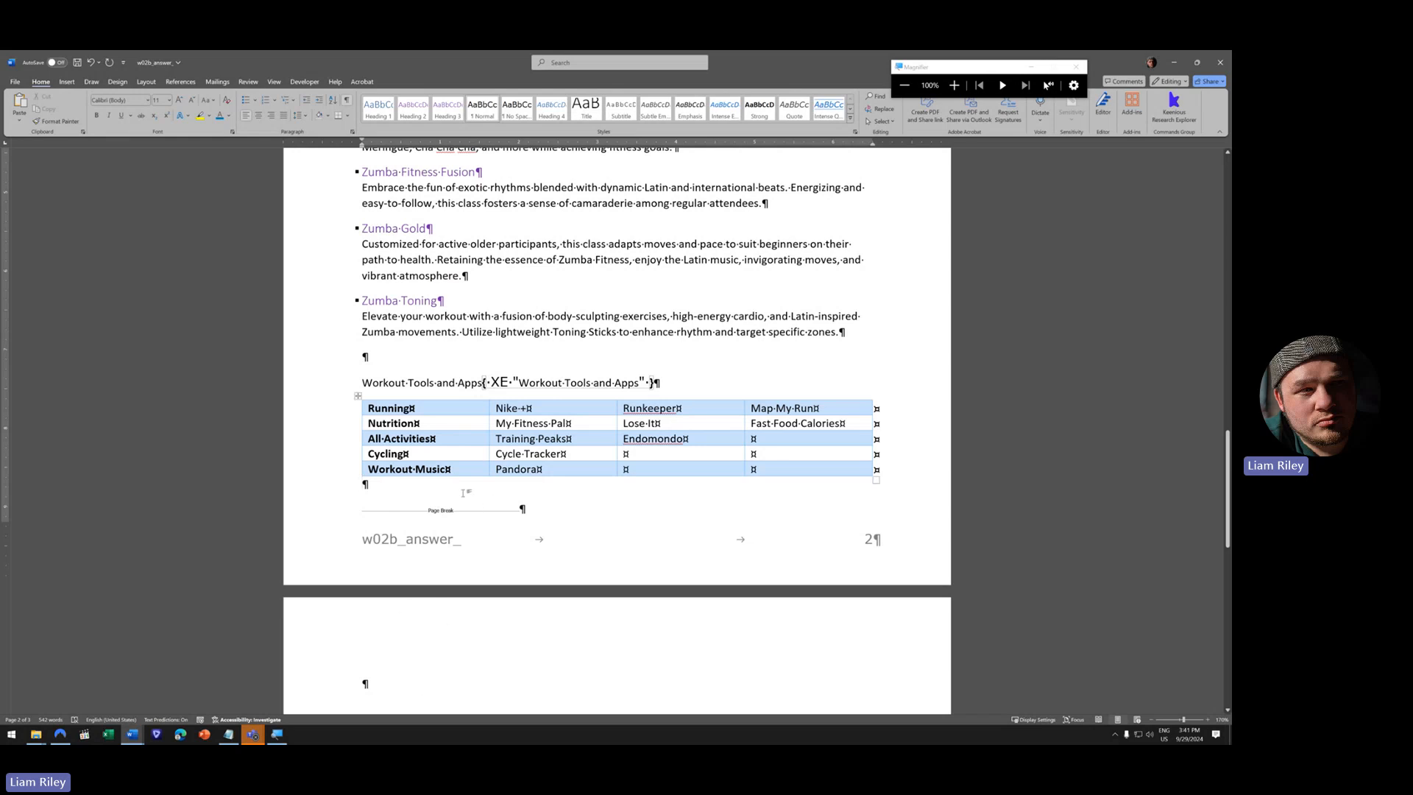
scroll(435, 464, "down", 3)
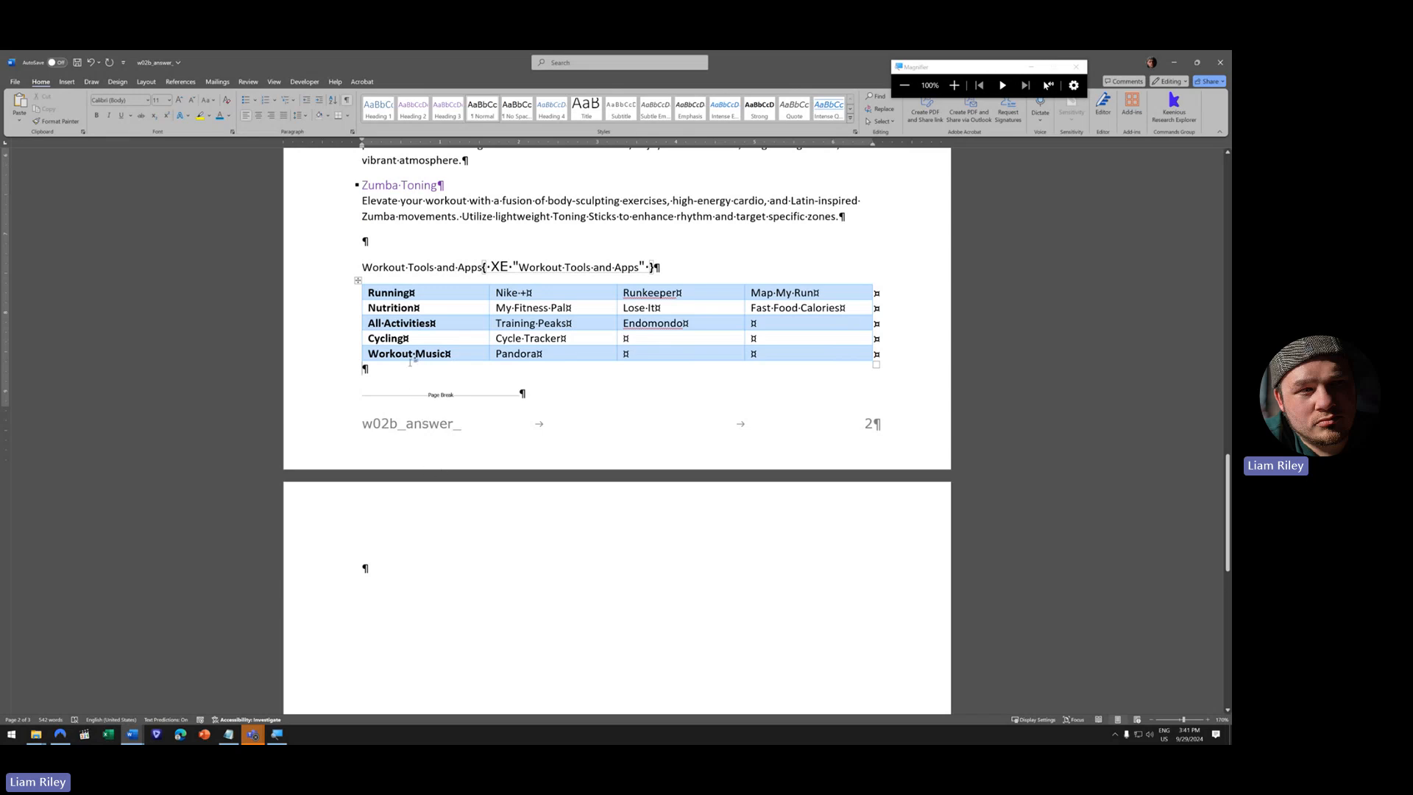
scroll(392, 493, "down", 3)
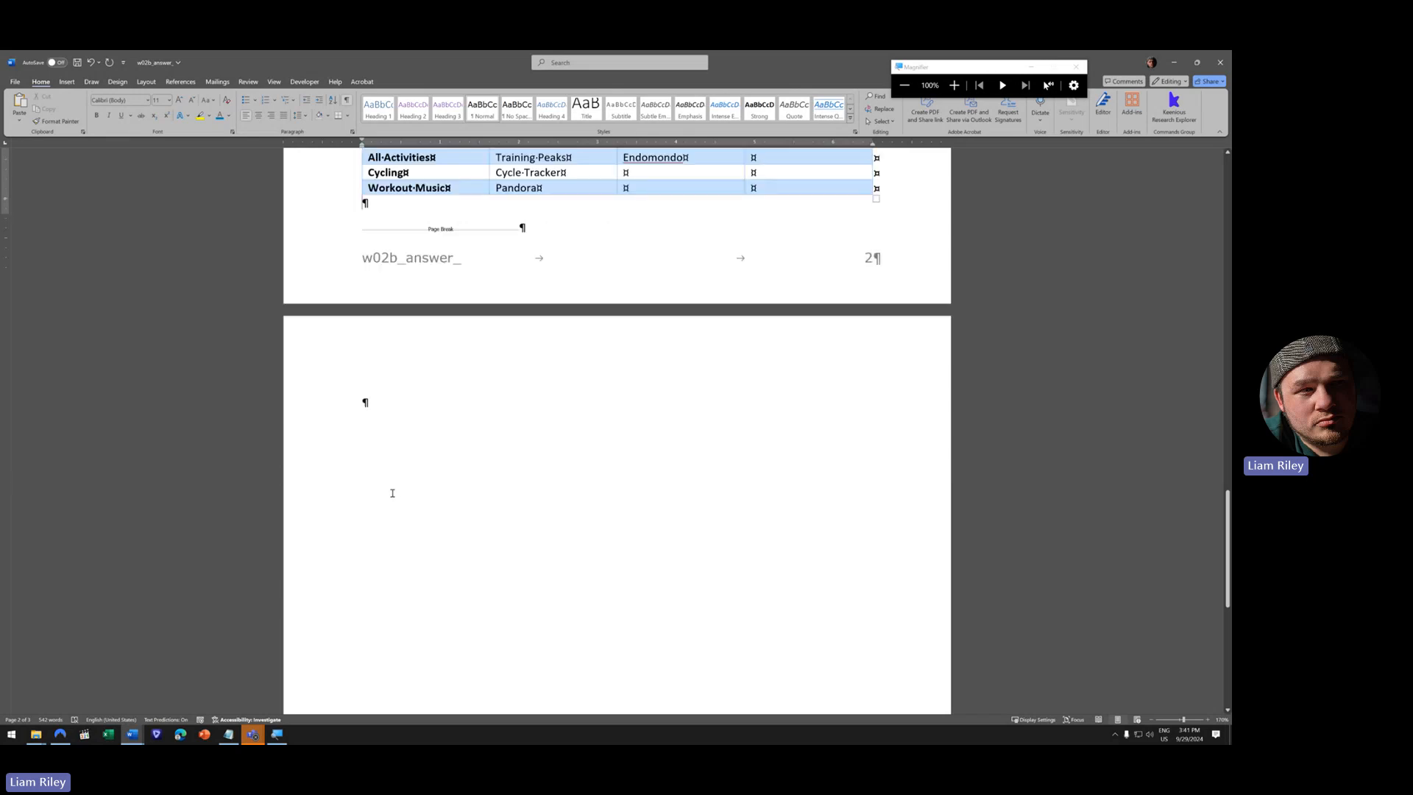
scroll(392, 493, "up", 2)
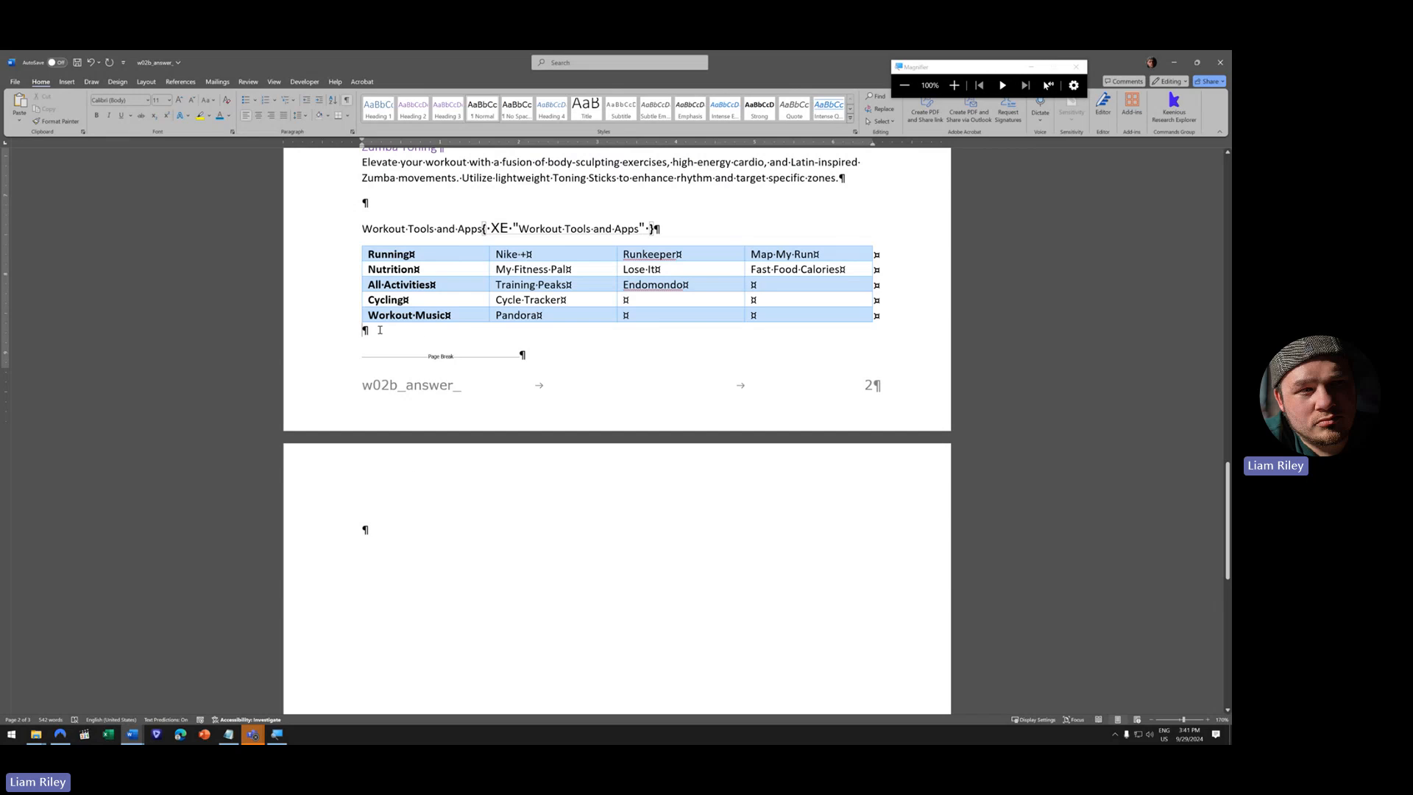
scroll(407, 514, "down", 1)
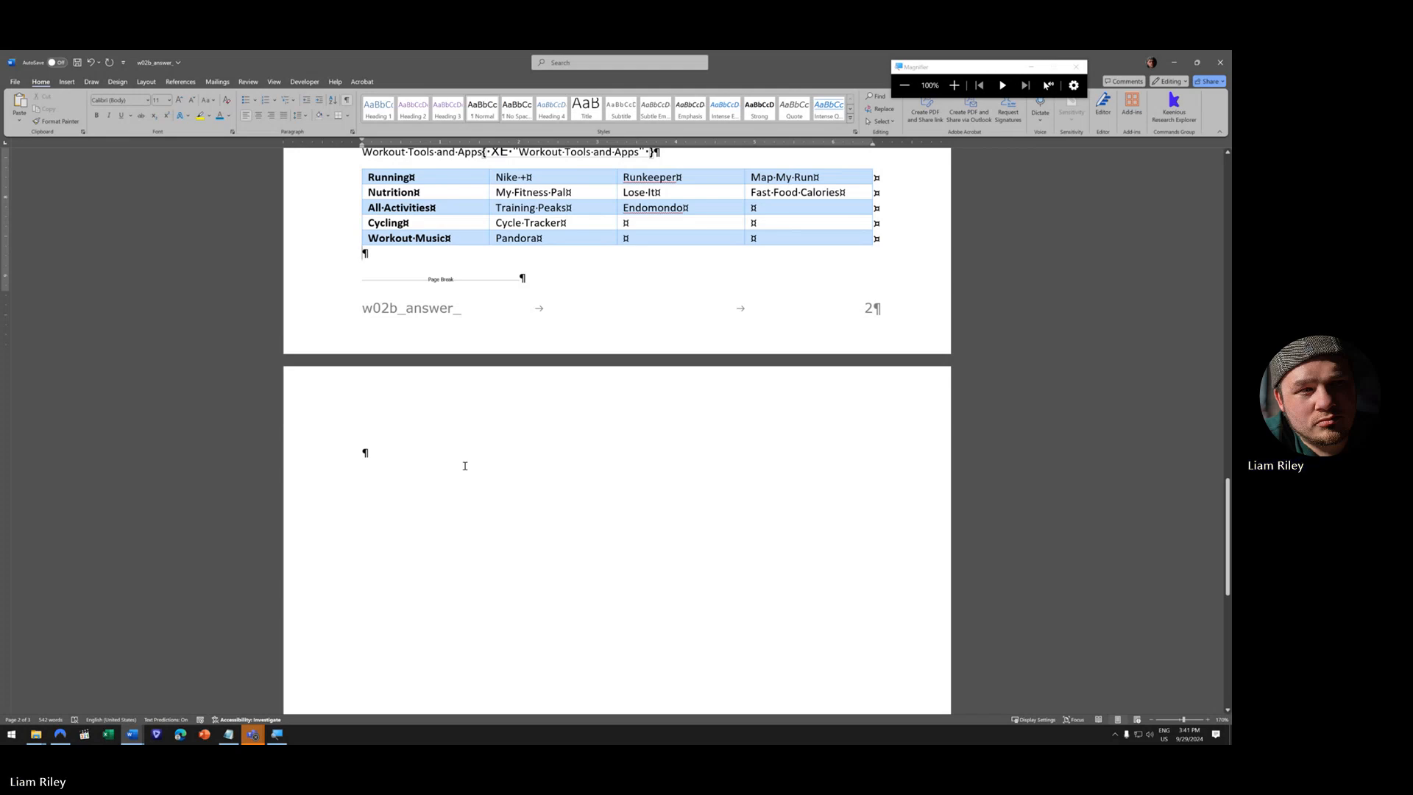
type("Index")
key("BackSpace")
key("BackSpace")
key("BackSpace")
key("BackSpace")
key("BackSpace")
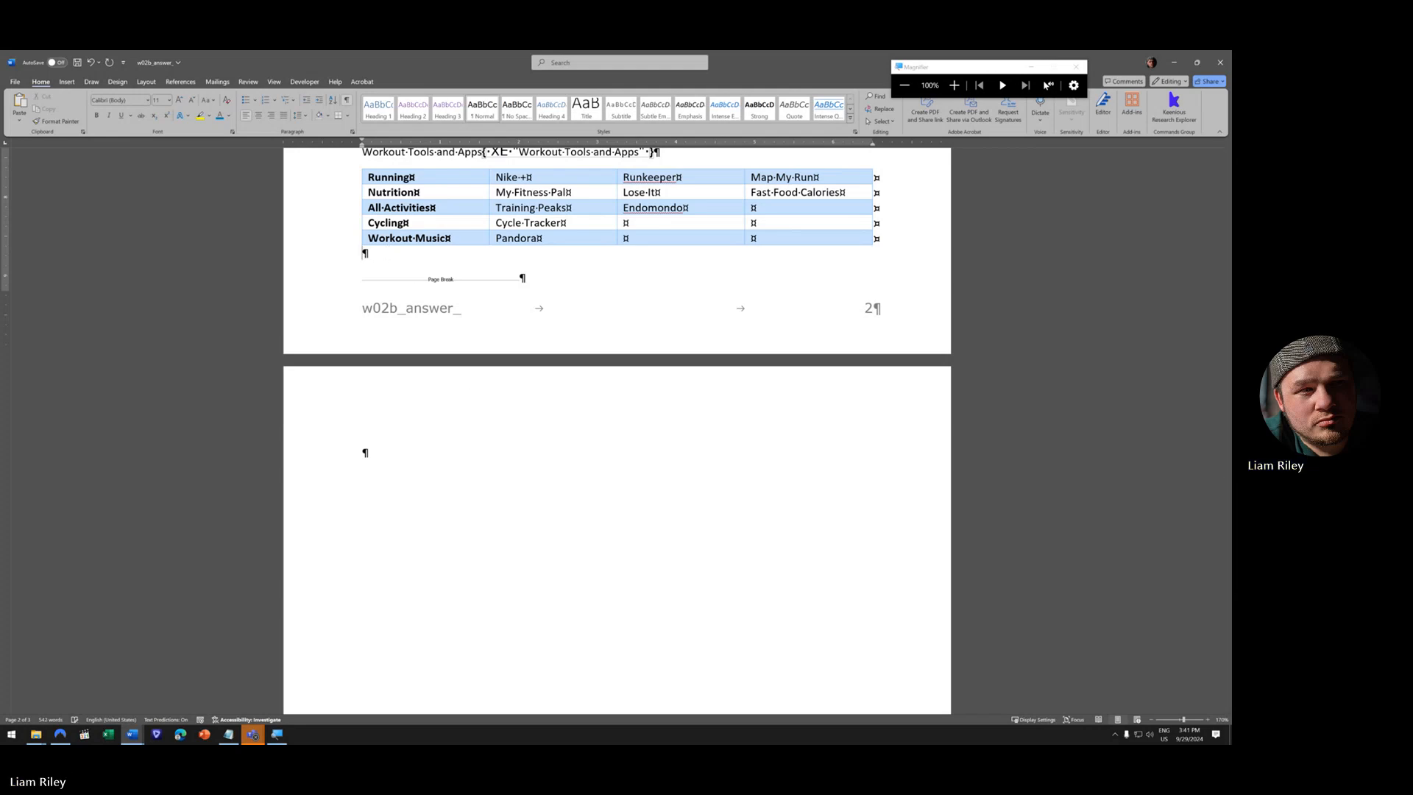
- Enter the title Index on the new last page and add two blank paragraphs below it
left_click(410, 465)
type("In")
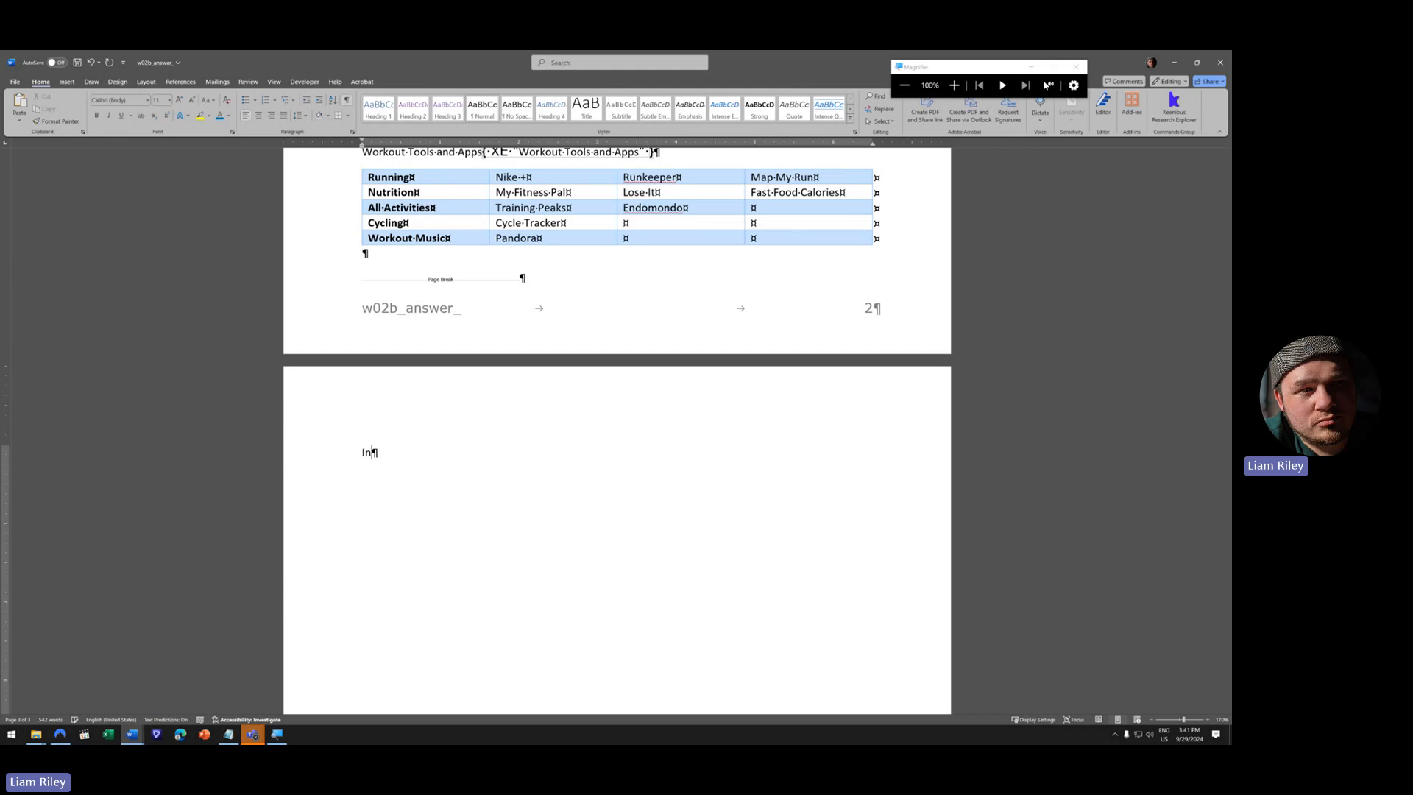
type("dex")
key("Return")
key("Return")
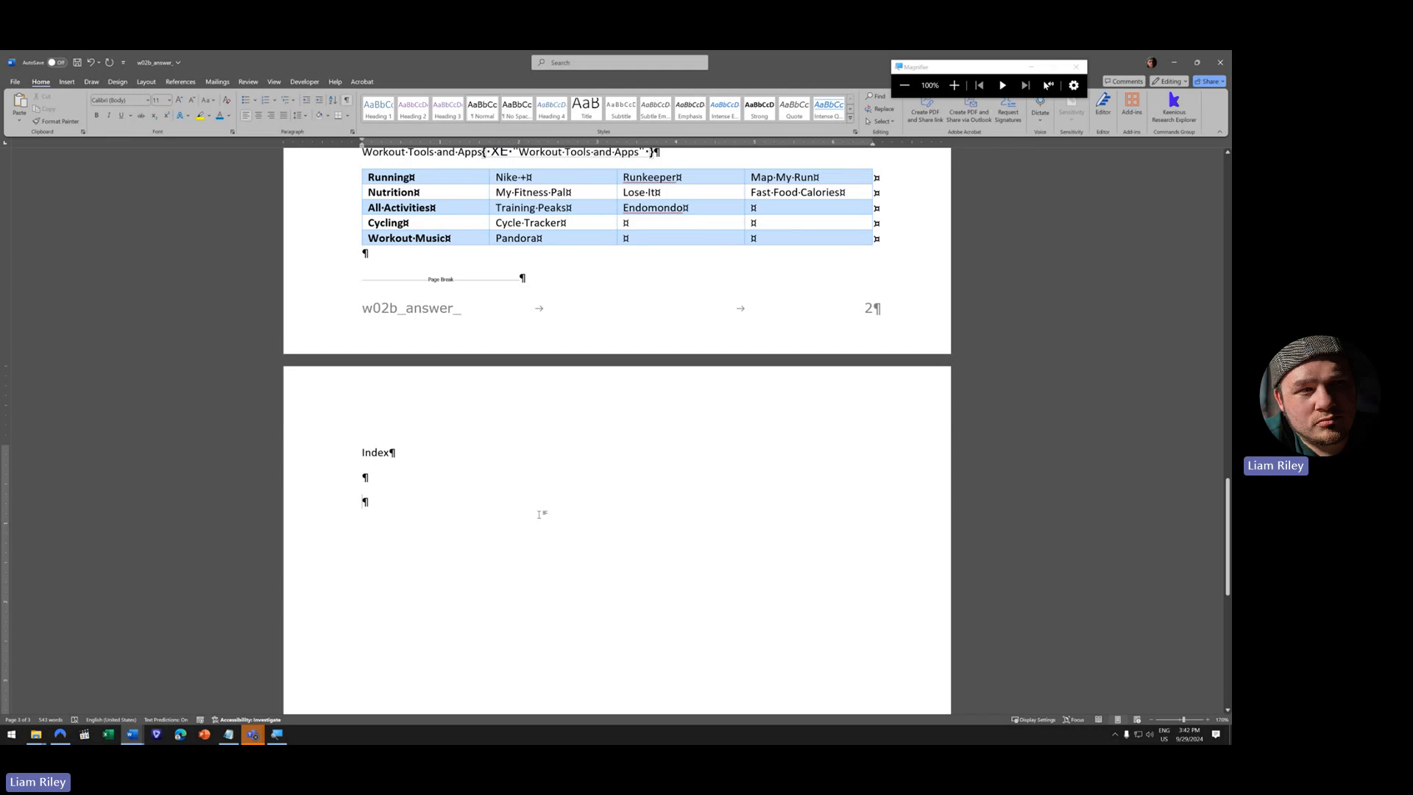
- Insert an index in the last paragraph below the Index title, using the Classic format, right-aligned page numbers and a dashed tab leader
left_click(180, 82)
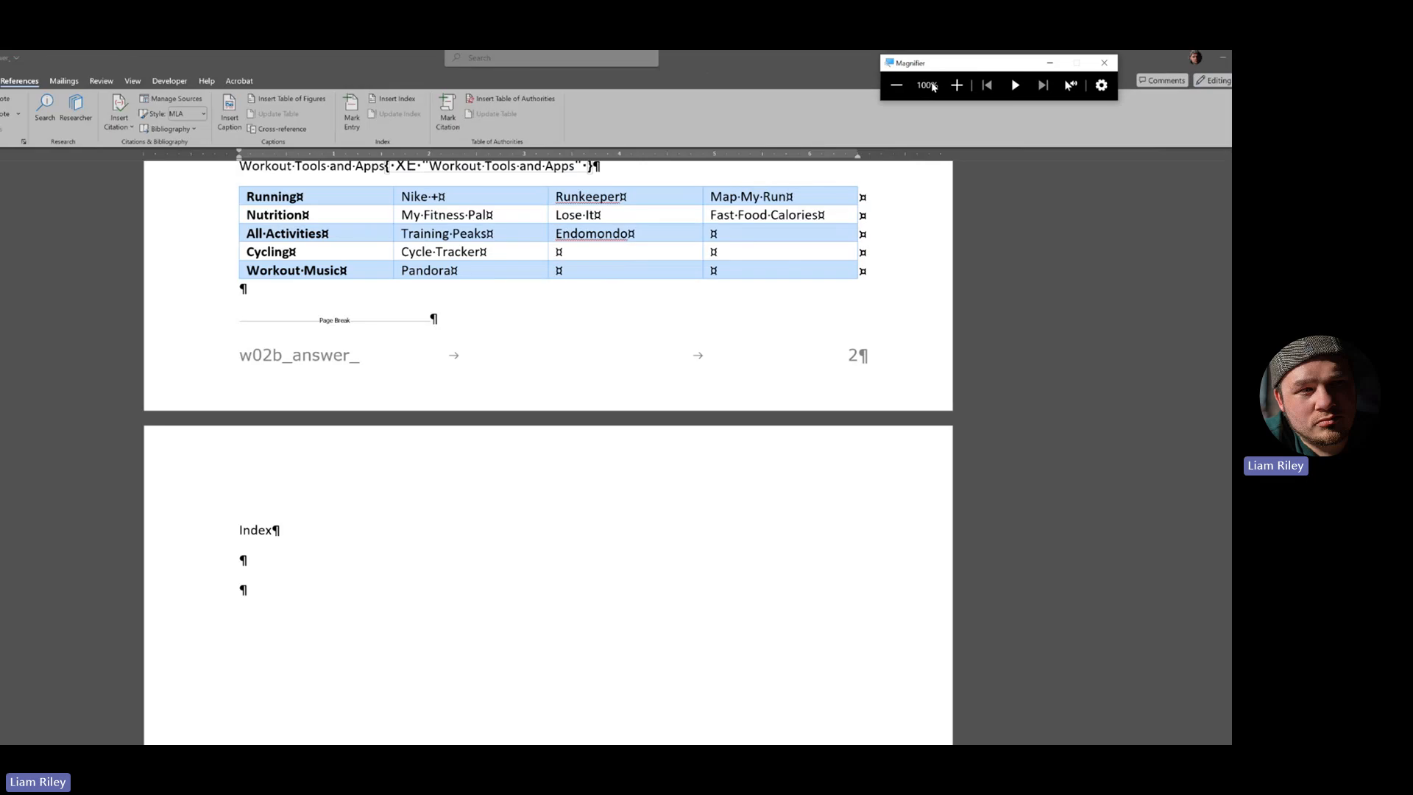
left_click(954, 85)
left_click(298, 151)
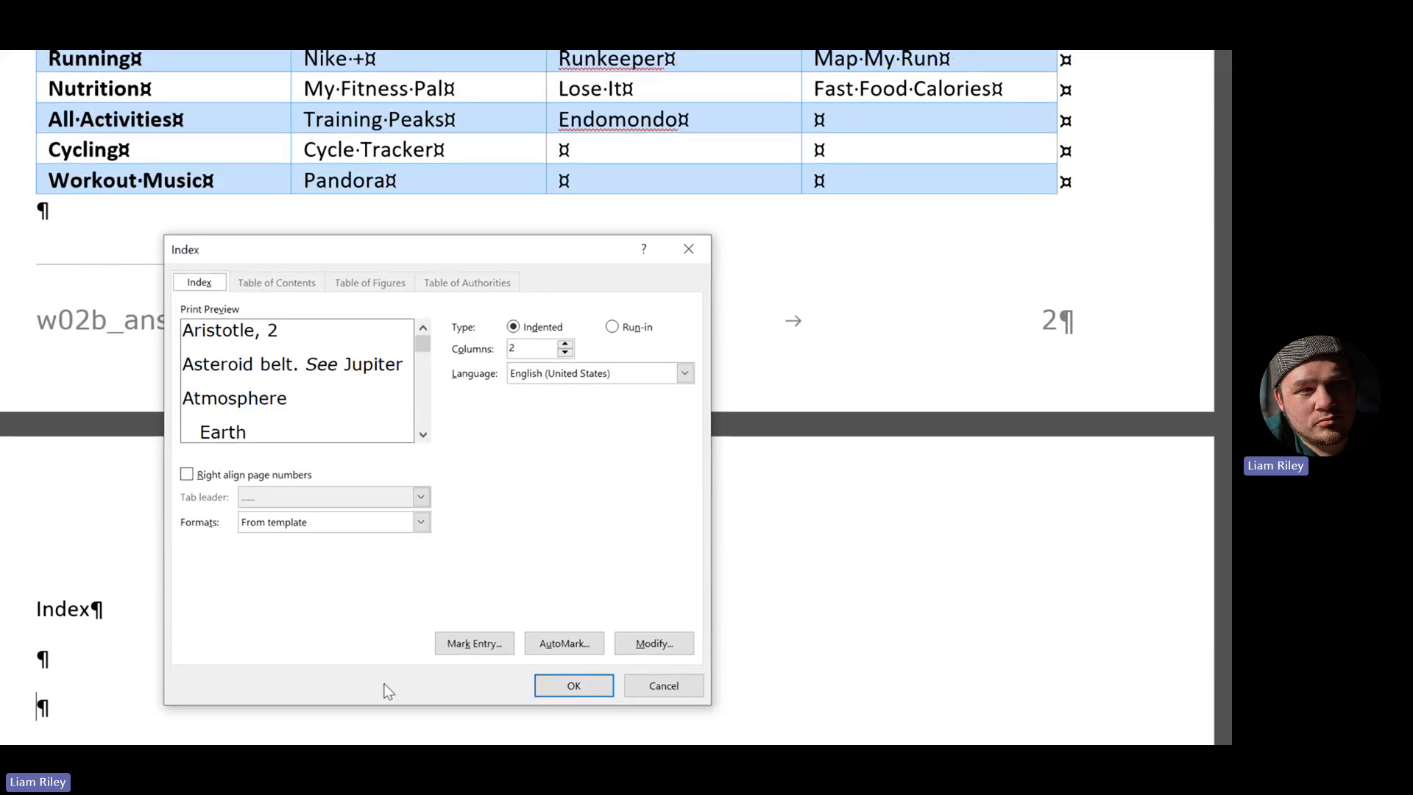
left_click(281, 522)
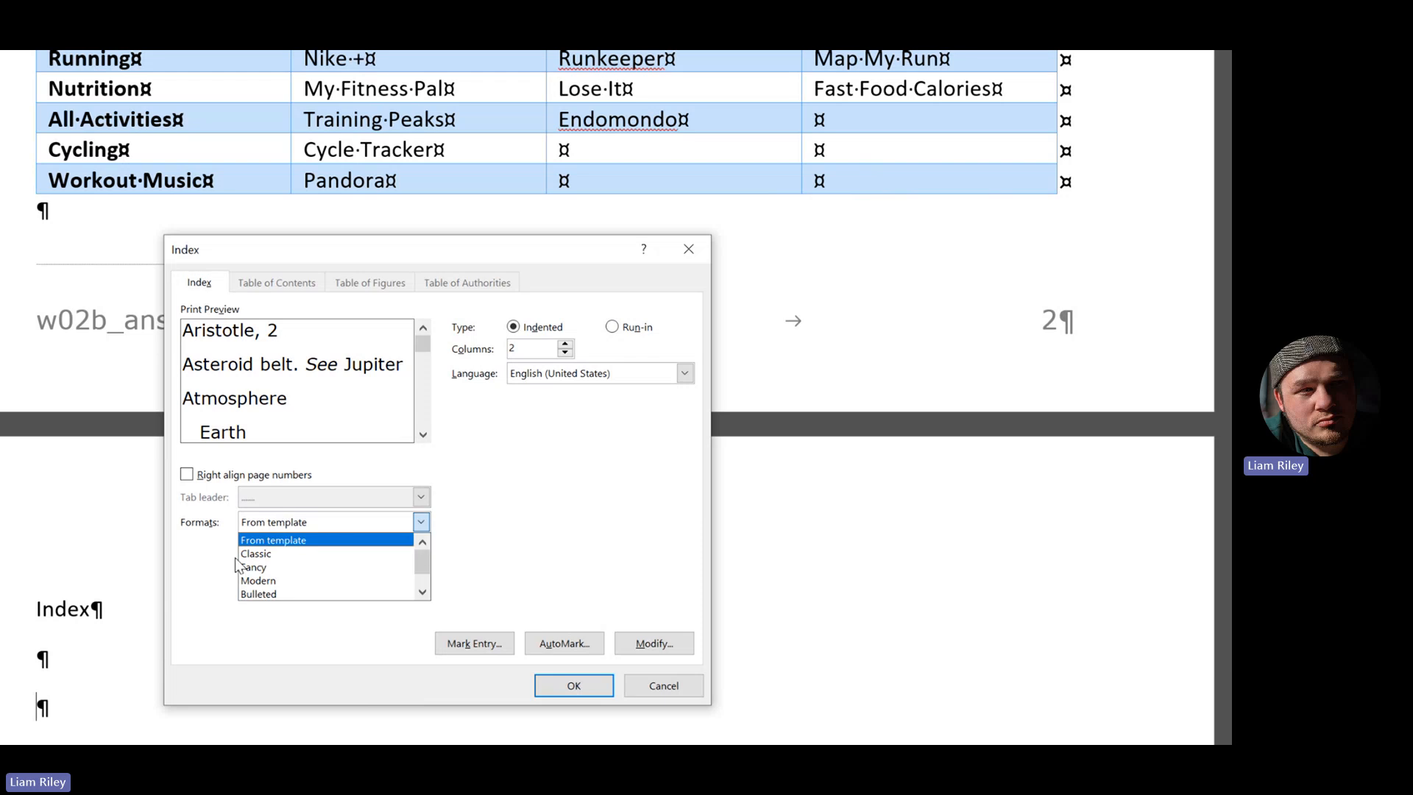
left_click(262, 549)
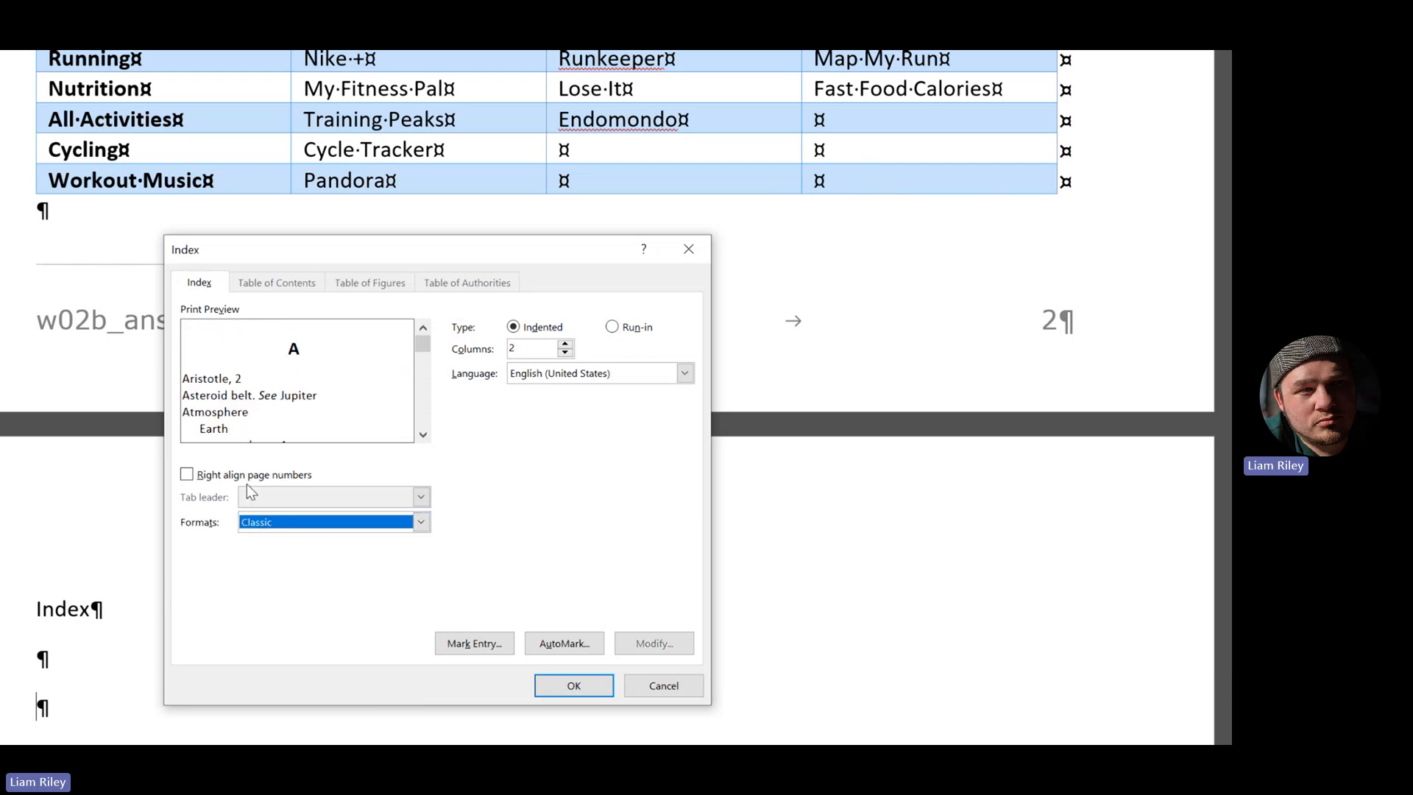
left_click(197, 475)
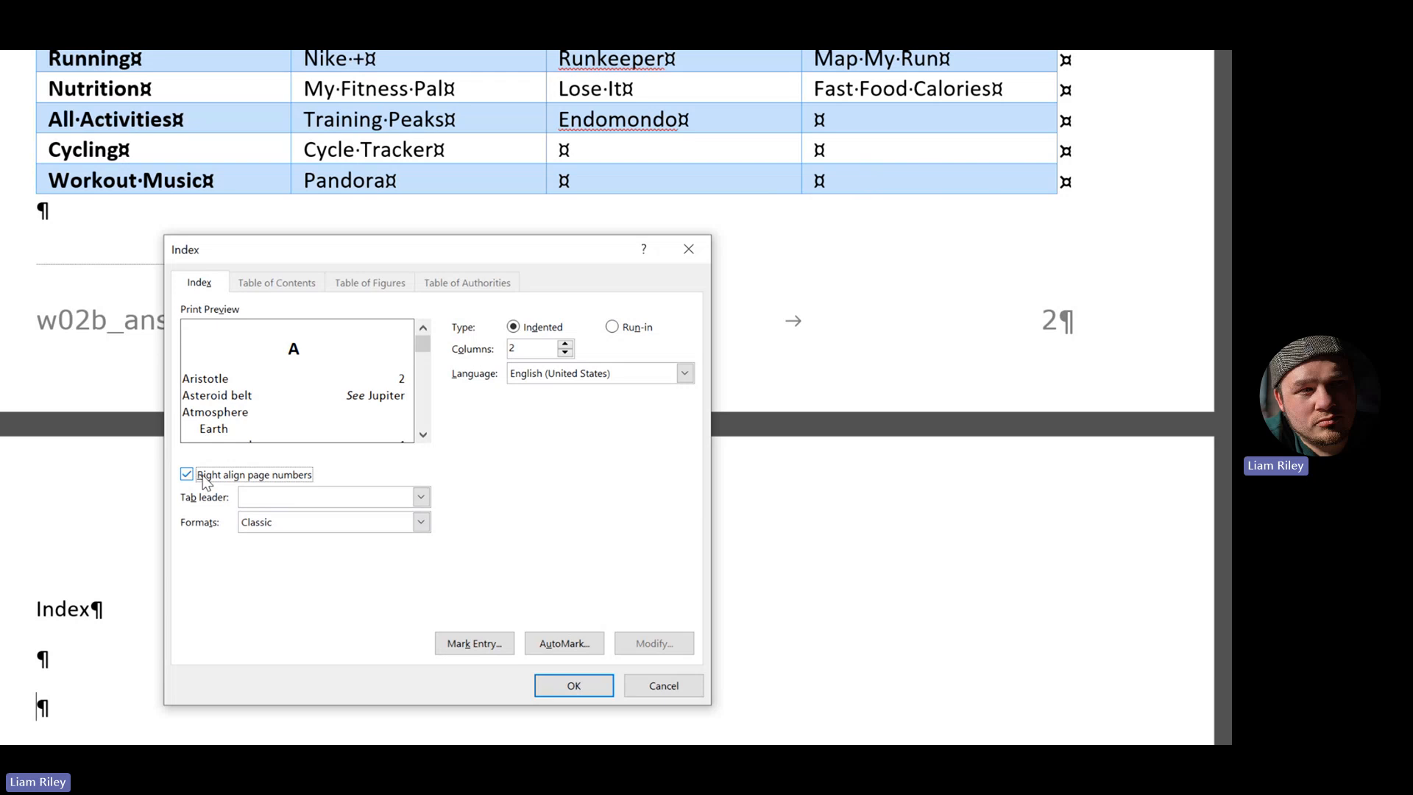
left_click(421, 496)
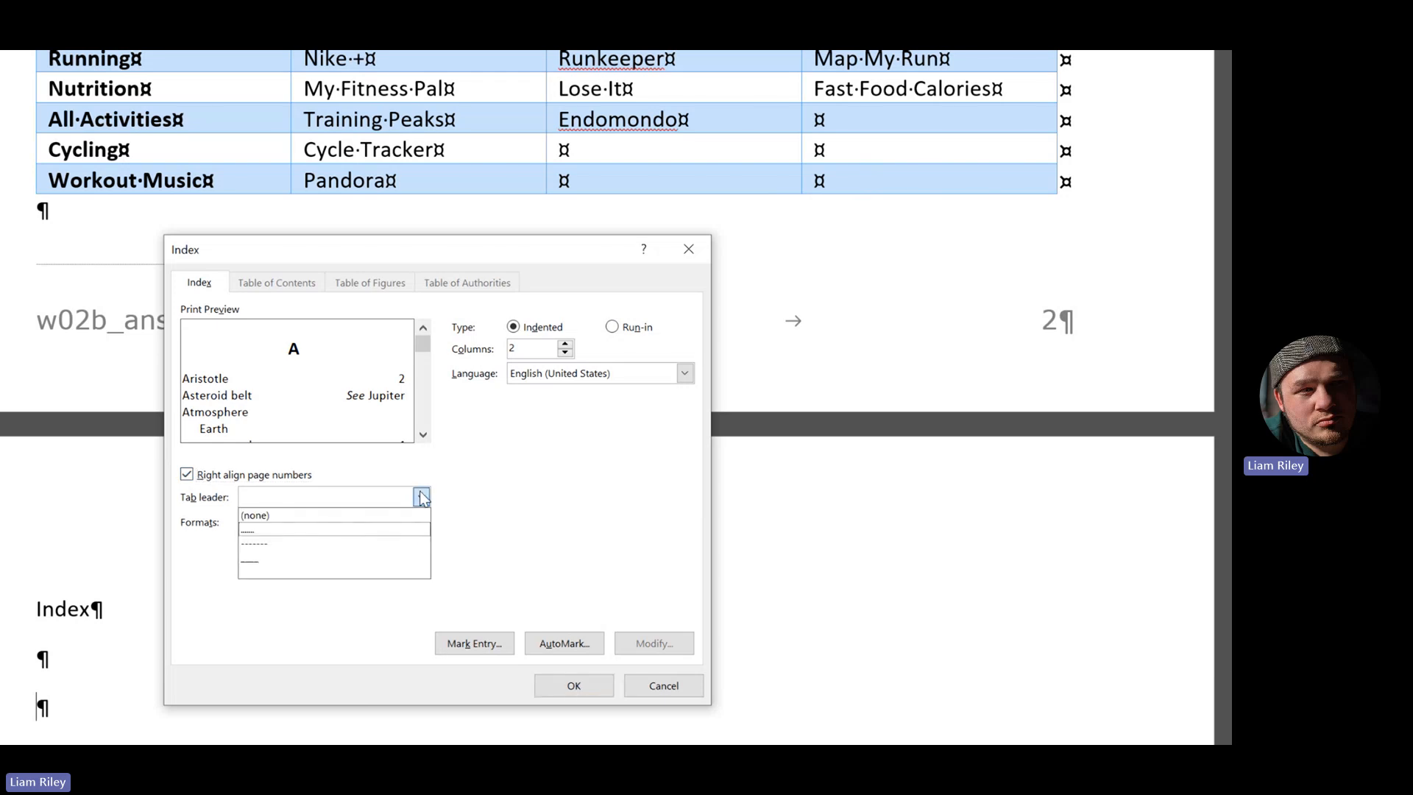
left_click(264, 543)
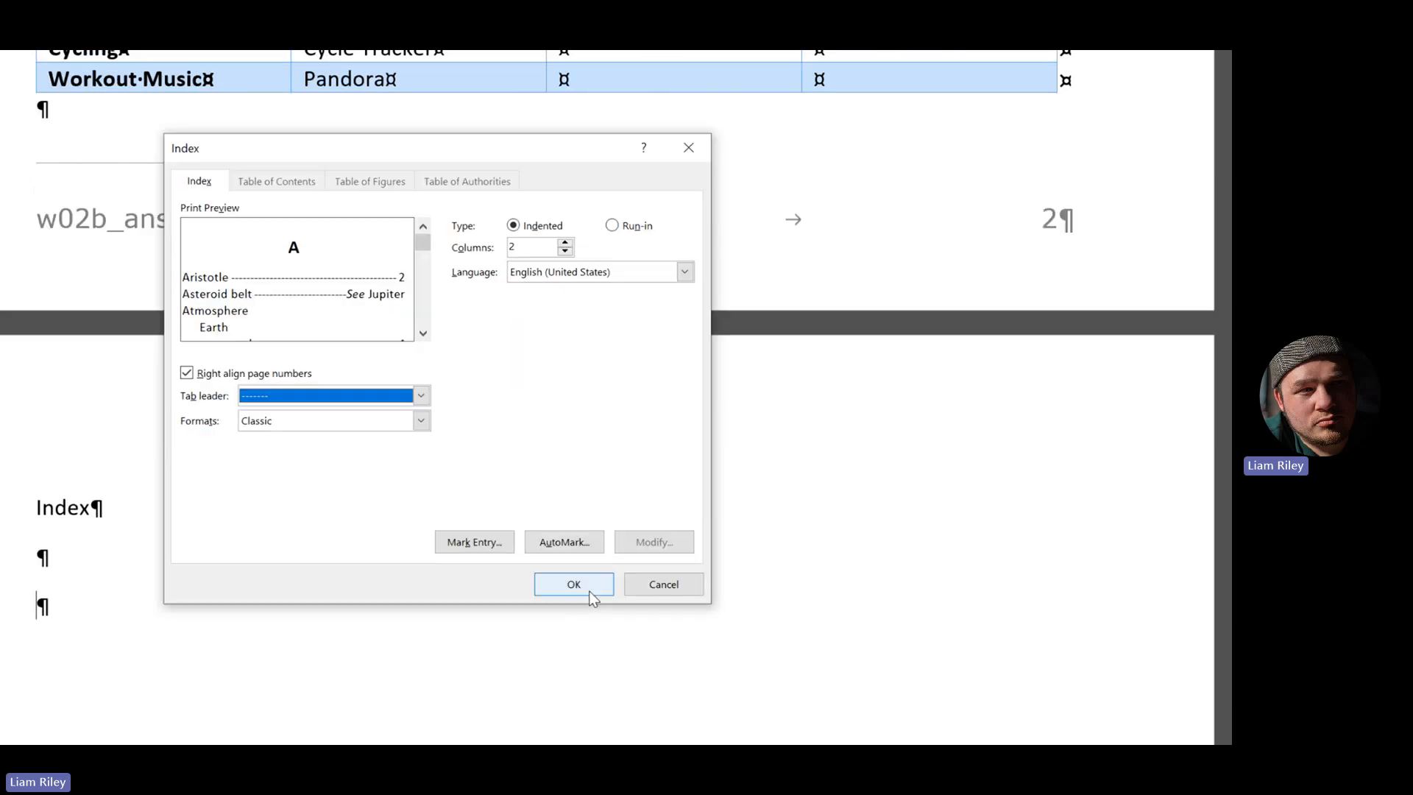
left_click(589, 690)
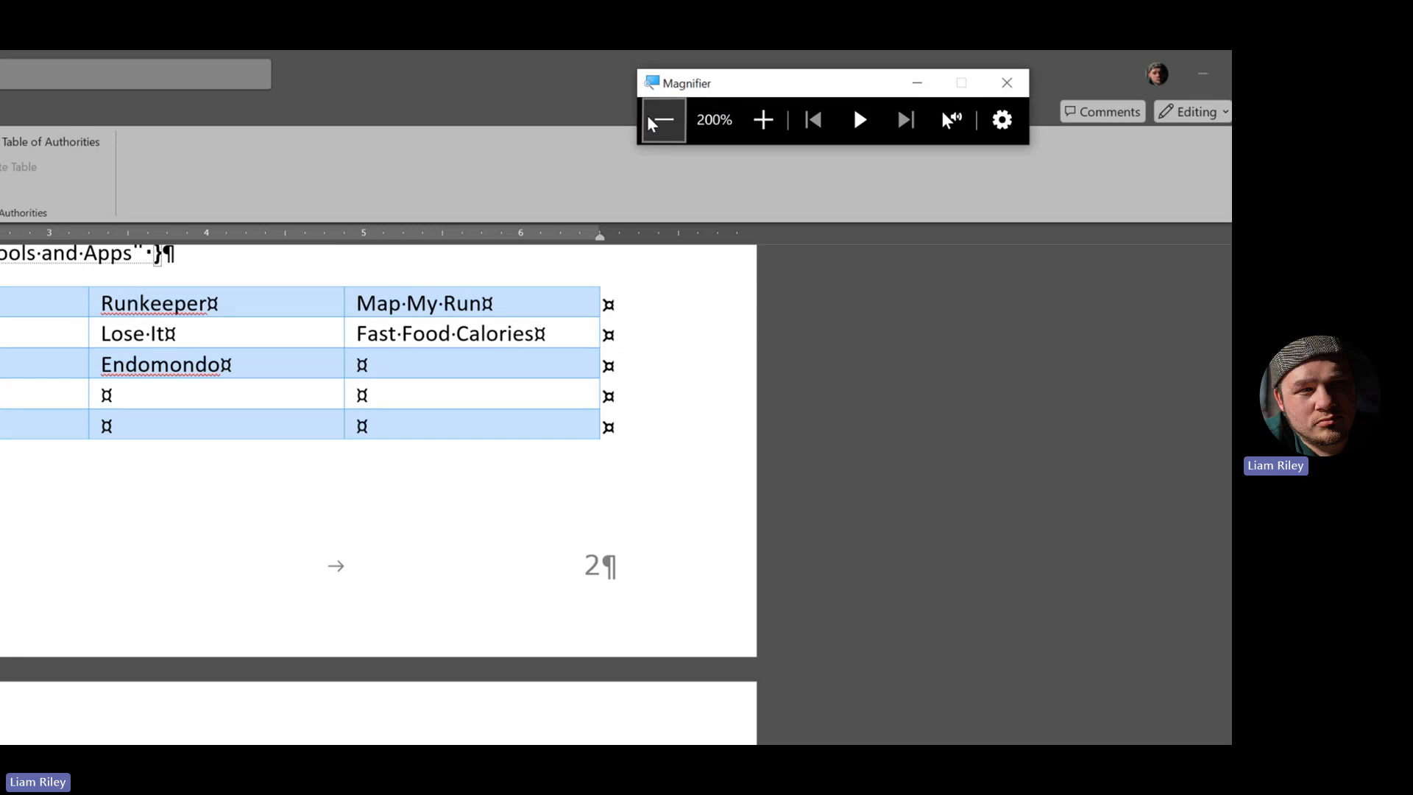
left_click(663, 116)
scroll(786, 462, "down", 3)
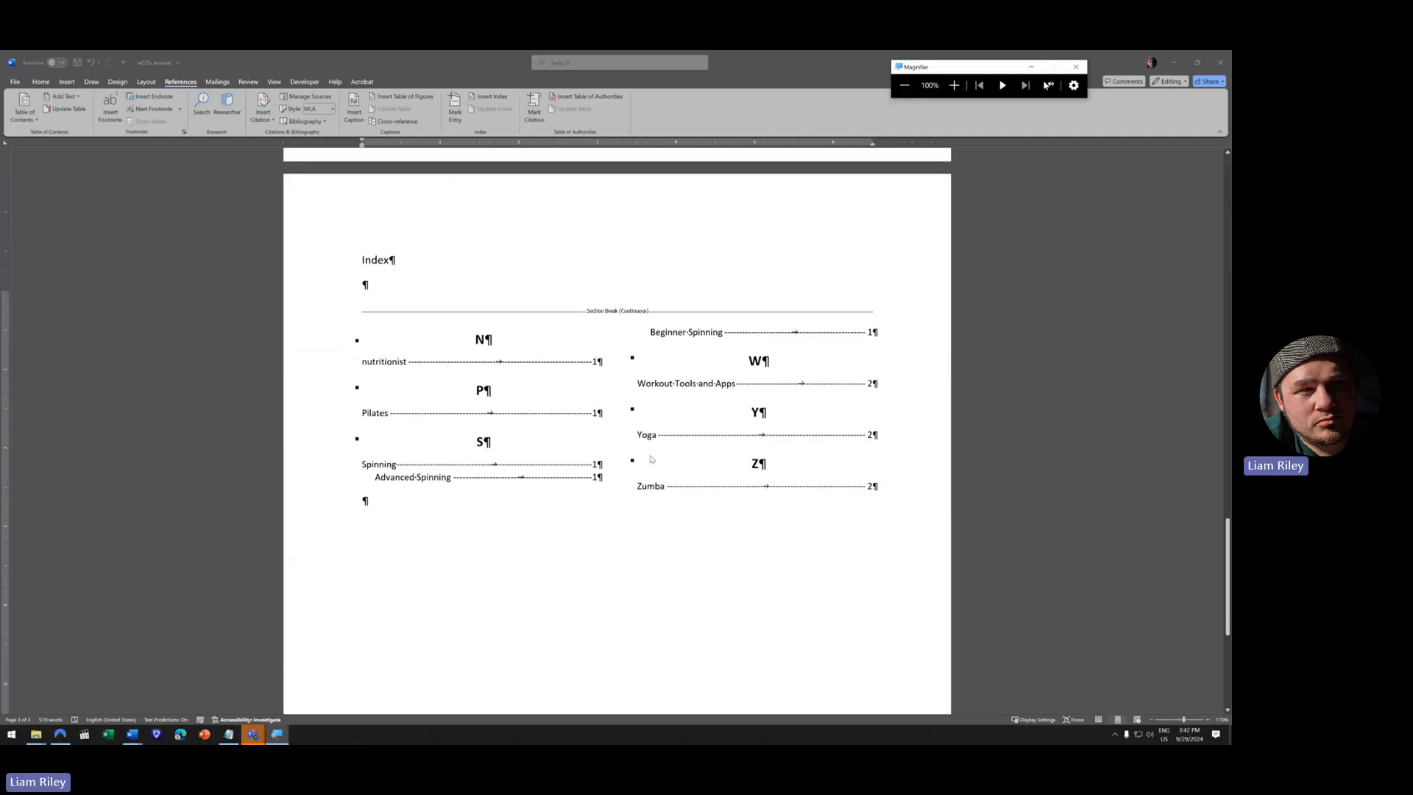
- Format the Index title as 22 pt, bold, centered, blue text
scroll(403, 153, "up", 1)
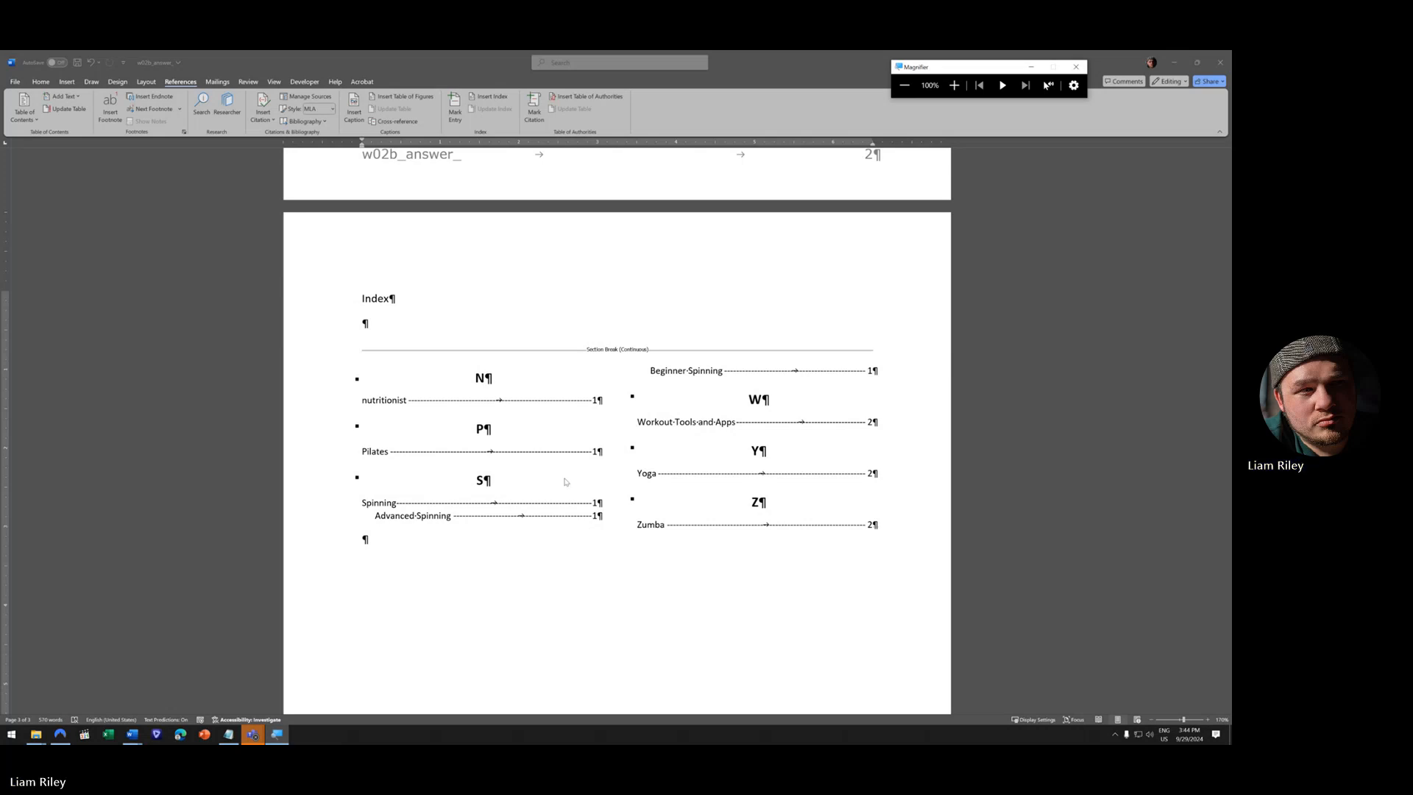
left_click(338, 296)
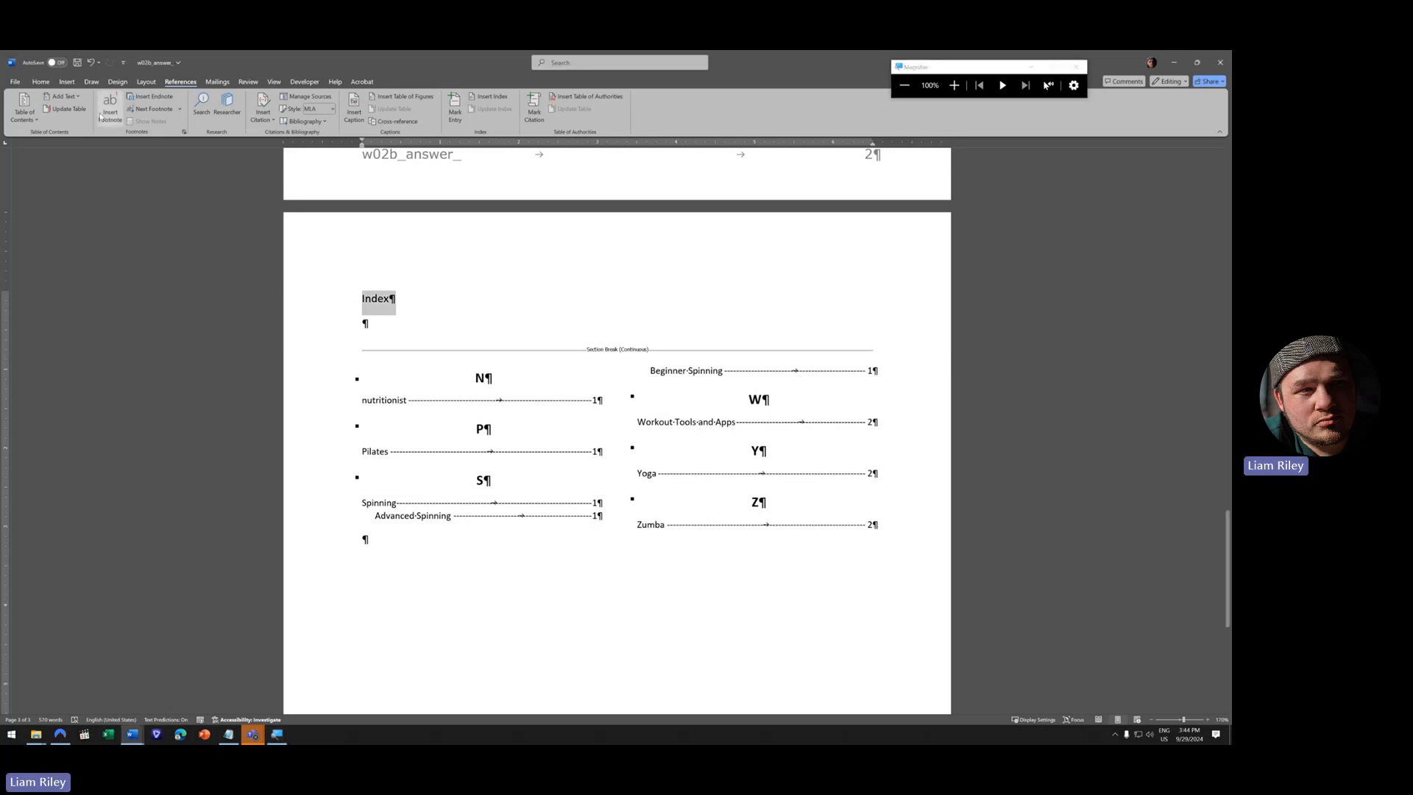
left_click(40, 81)
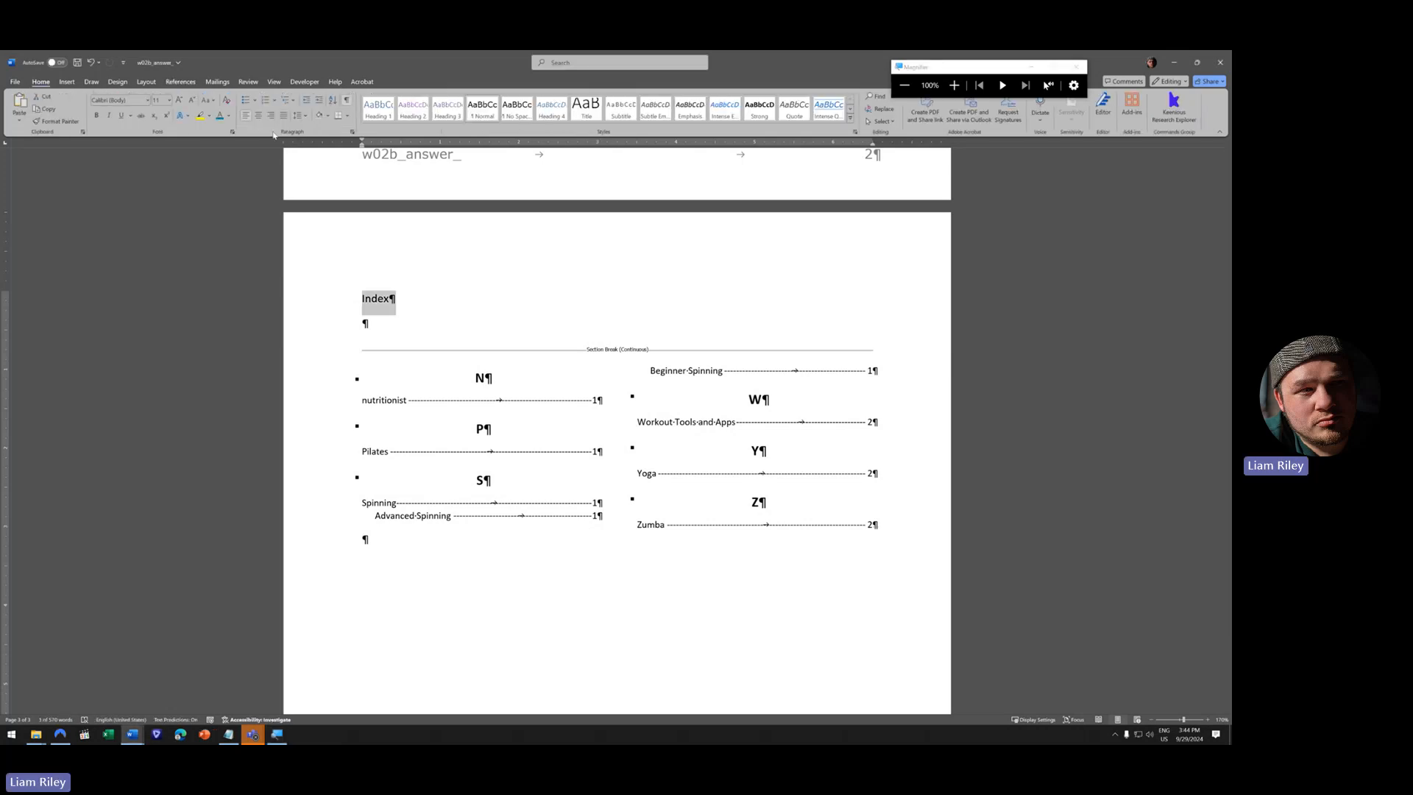
left_click(169, 100)
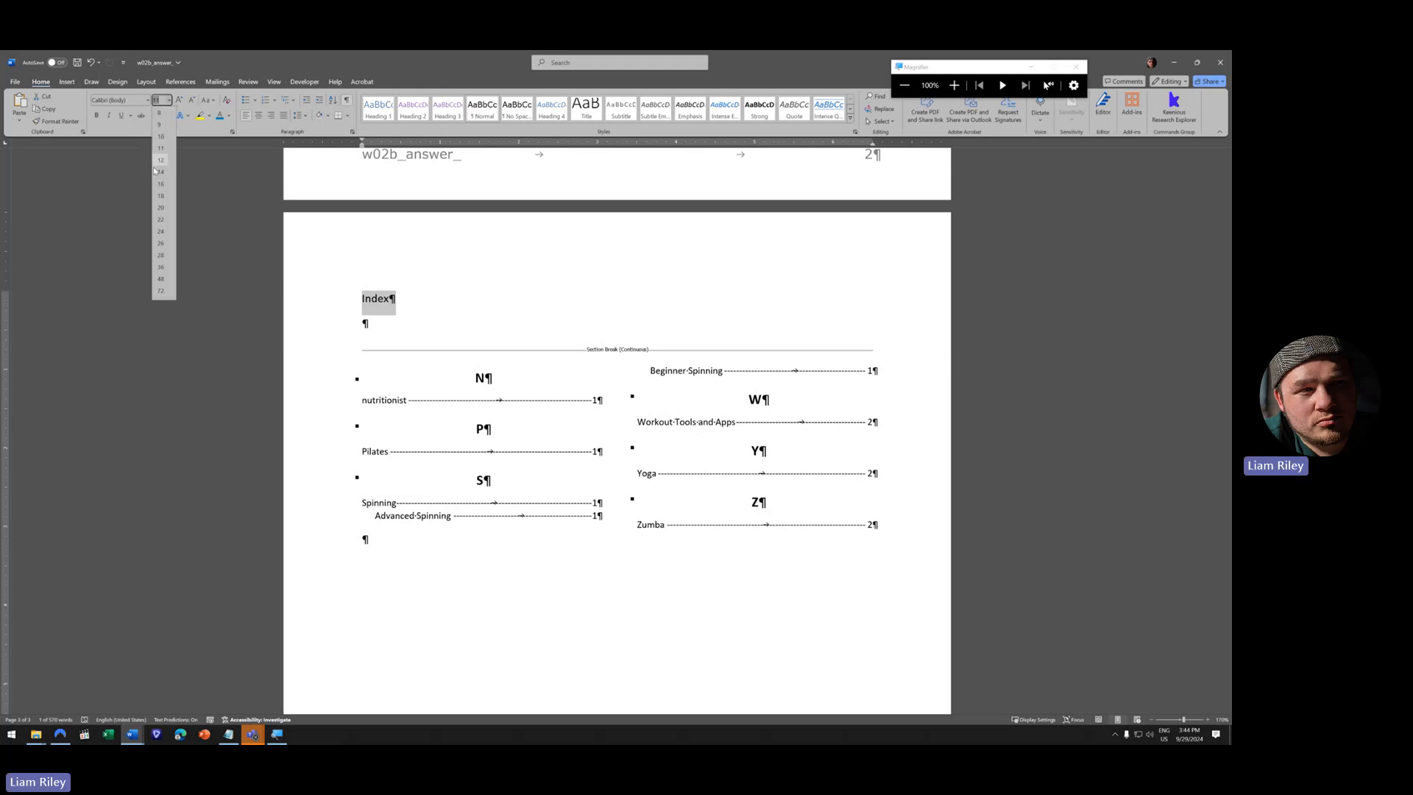
left_click(162, 219)
left_click(97, 116)
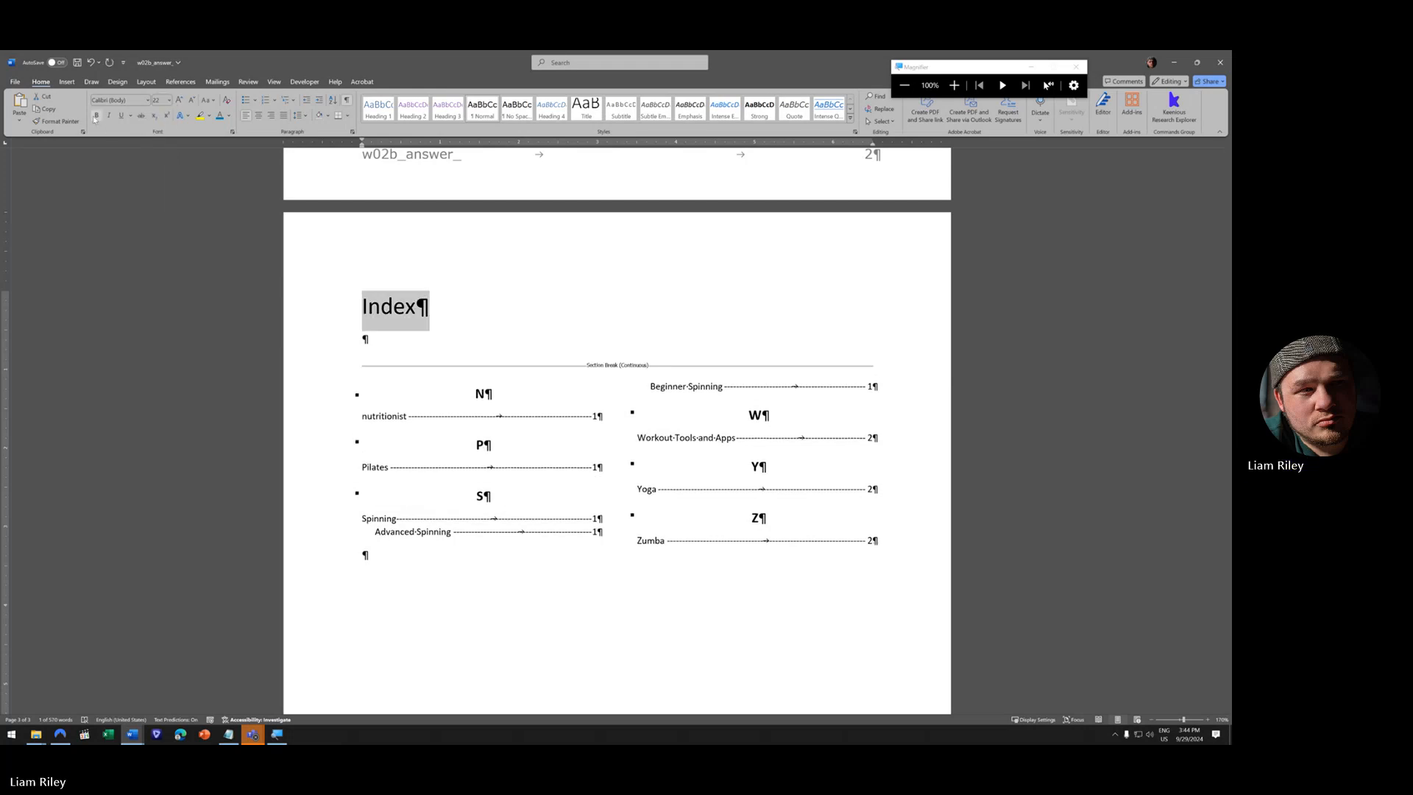
left_click(259, 115)
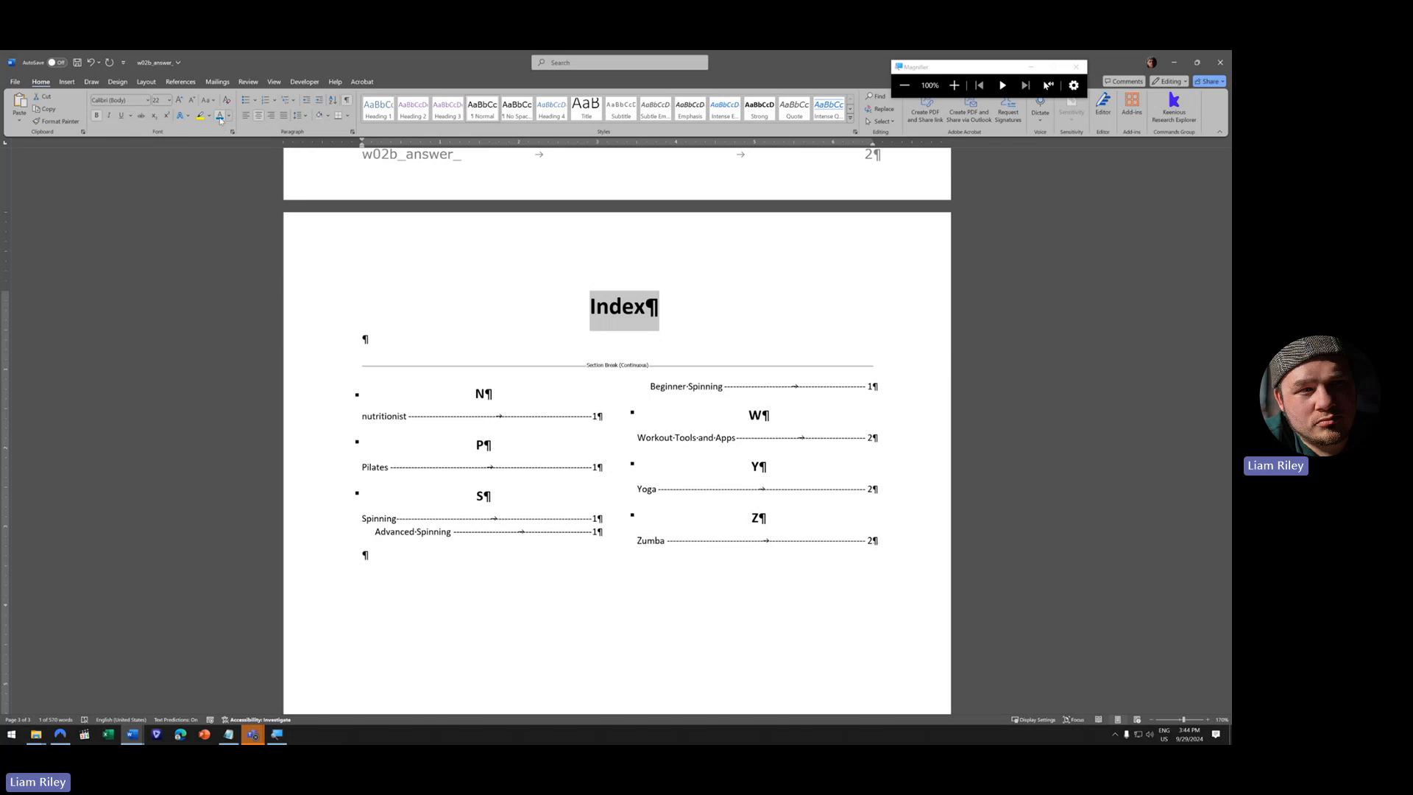
left_click(220, 118)
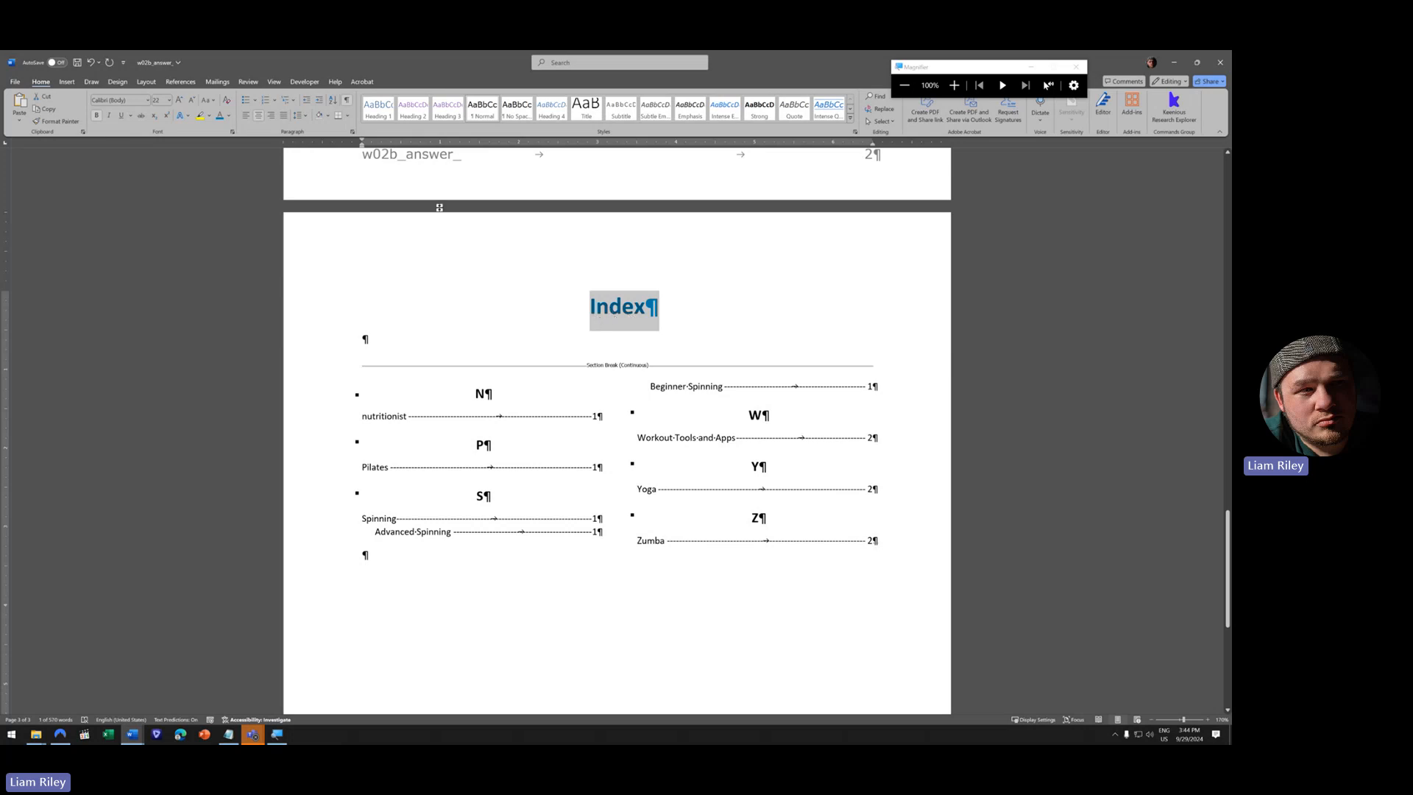
left_click(463, 324)
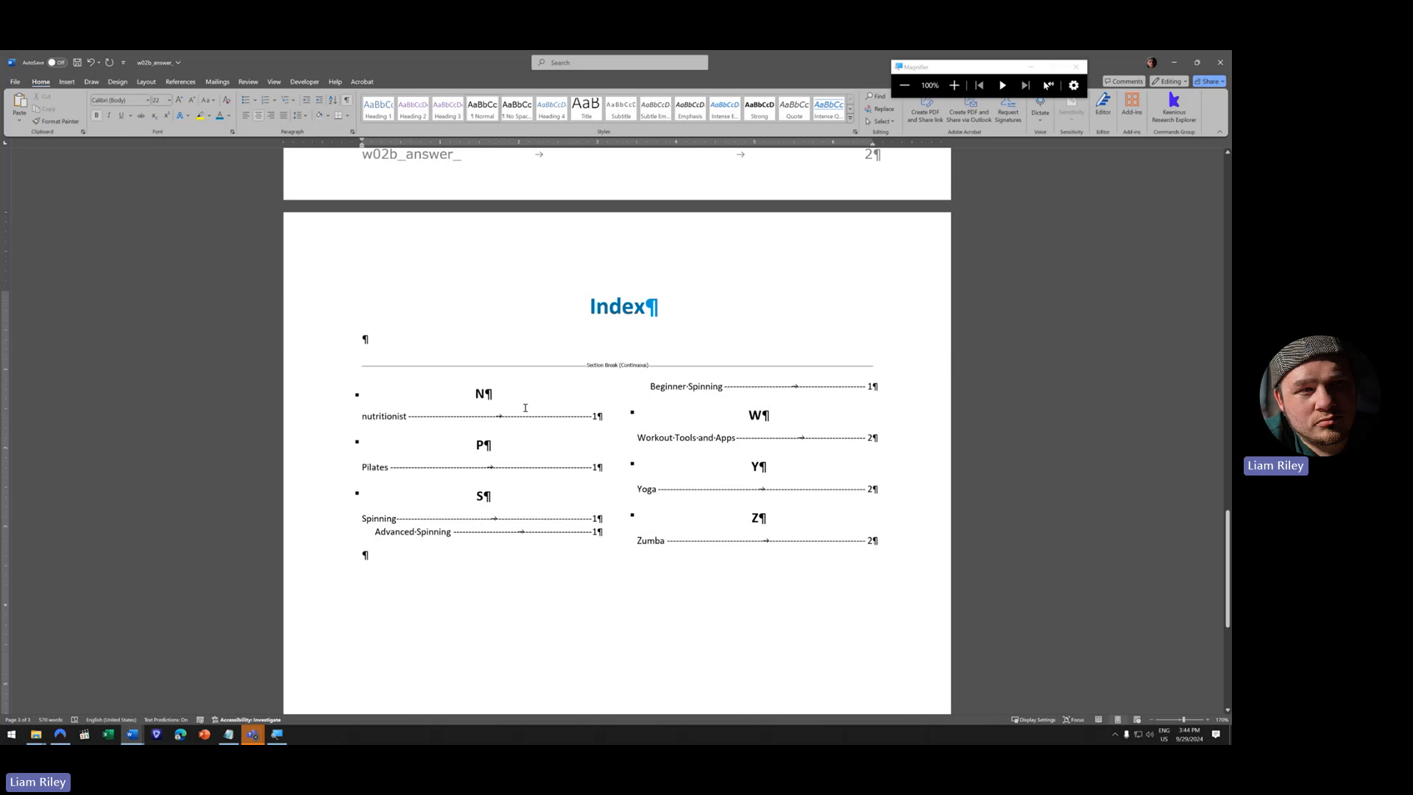
- Mark the Zumba Fitness Fusion heading as an index entry, with Zumba as main entry and Zumba Fitness Fusion as subentry
scroll(397, 393, "up", 5)
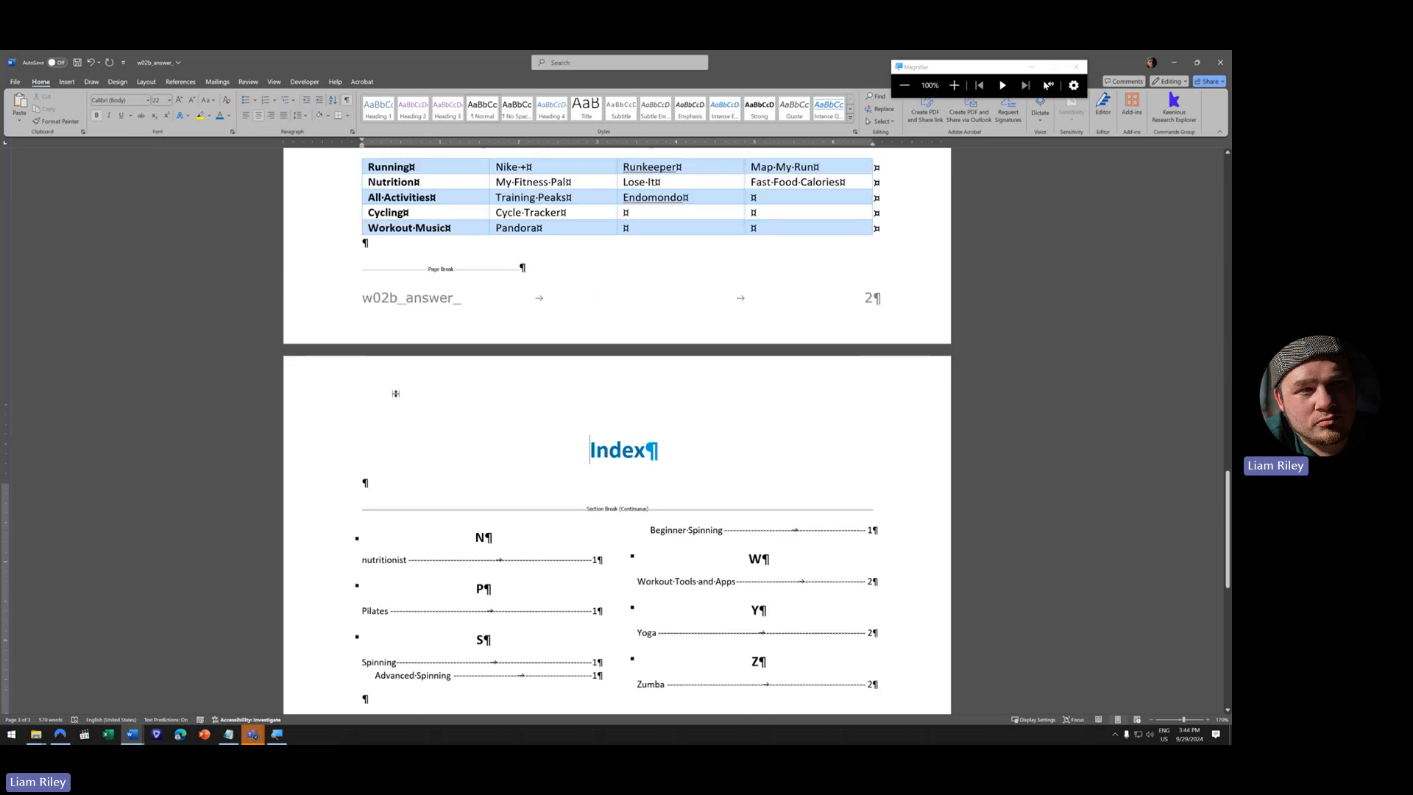
scroll(397, 393, "up", 3)
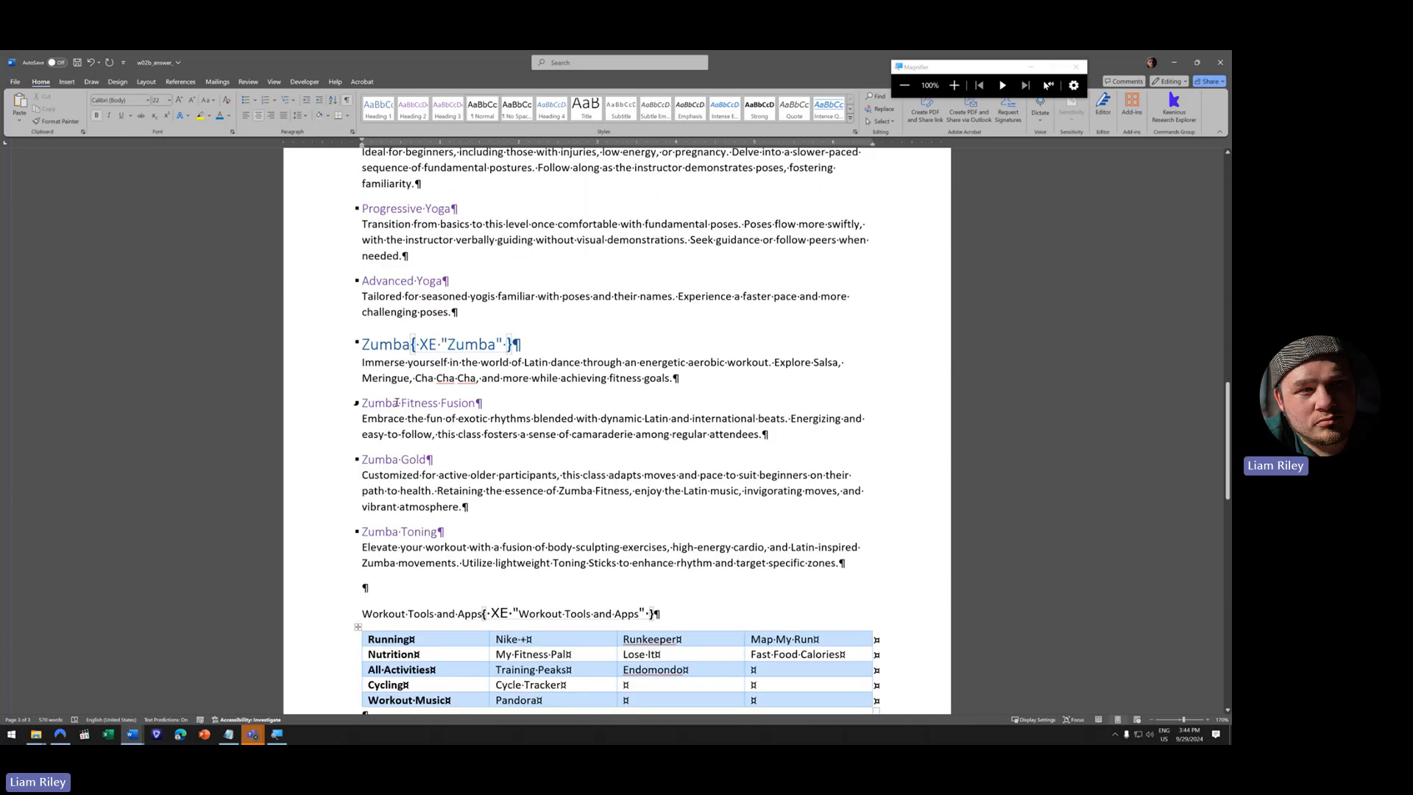
left_click(340, 406)
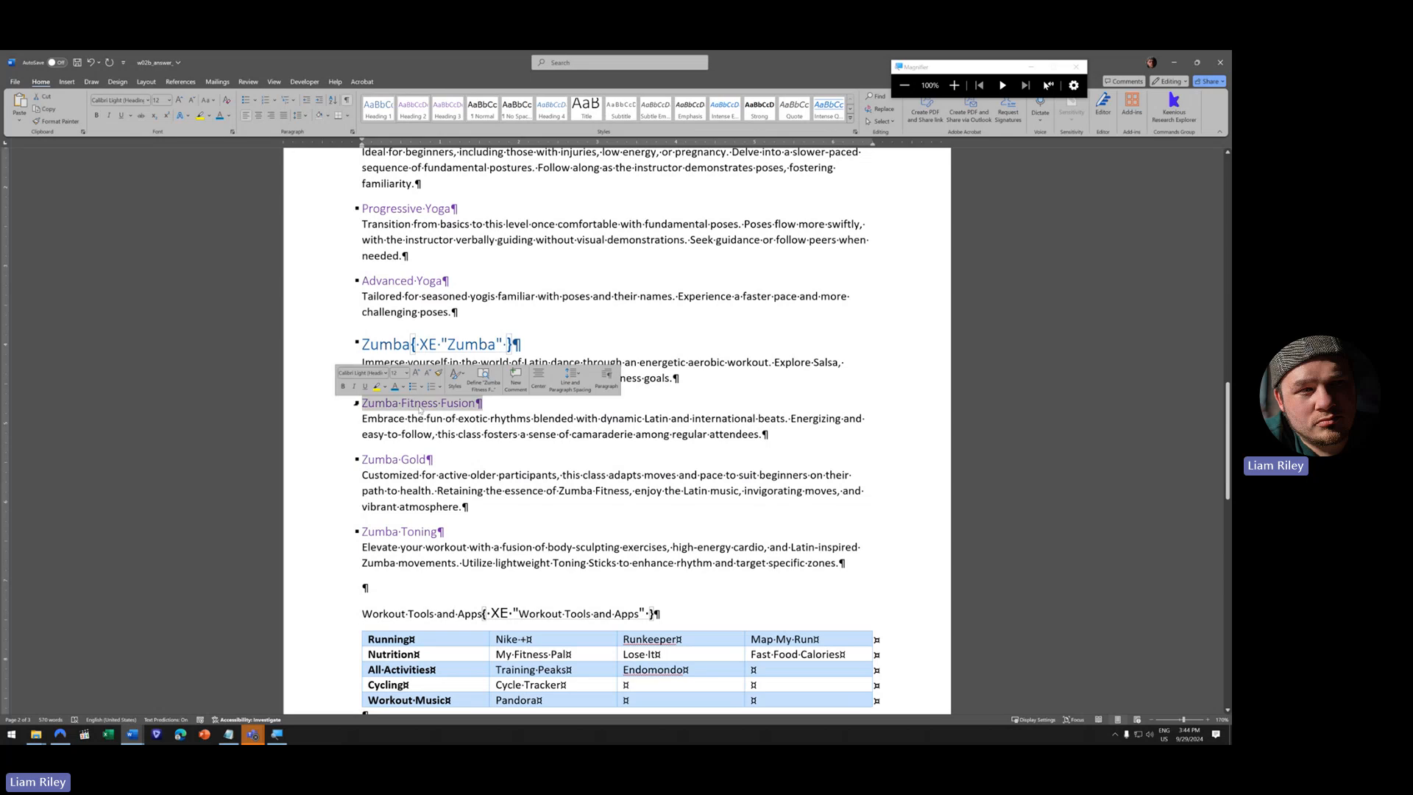
left_click(182, 82)
left_click(455, 107)
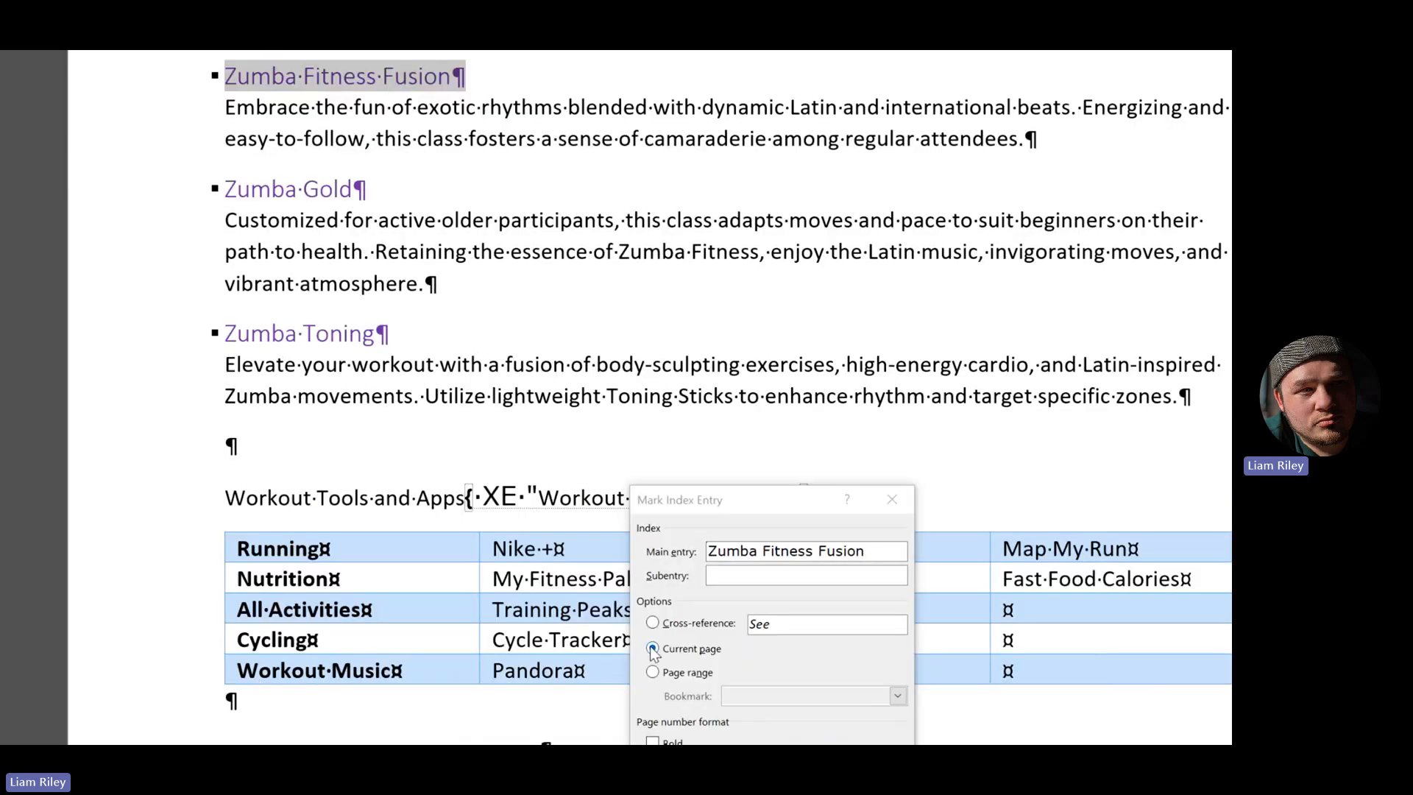
left_click_drag(587, 634, 388, 286)
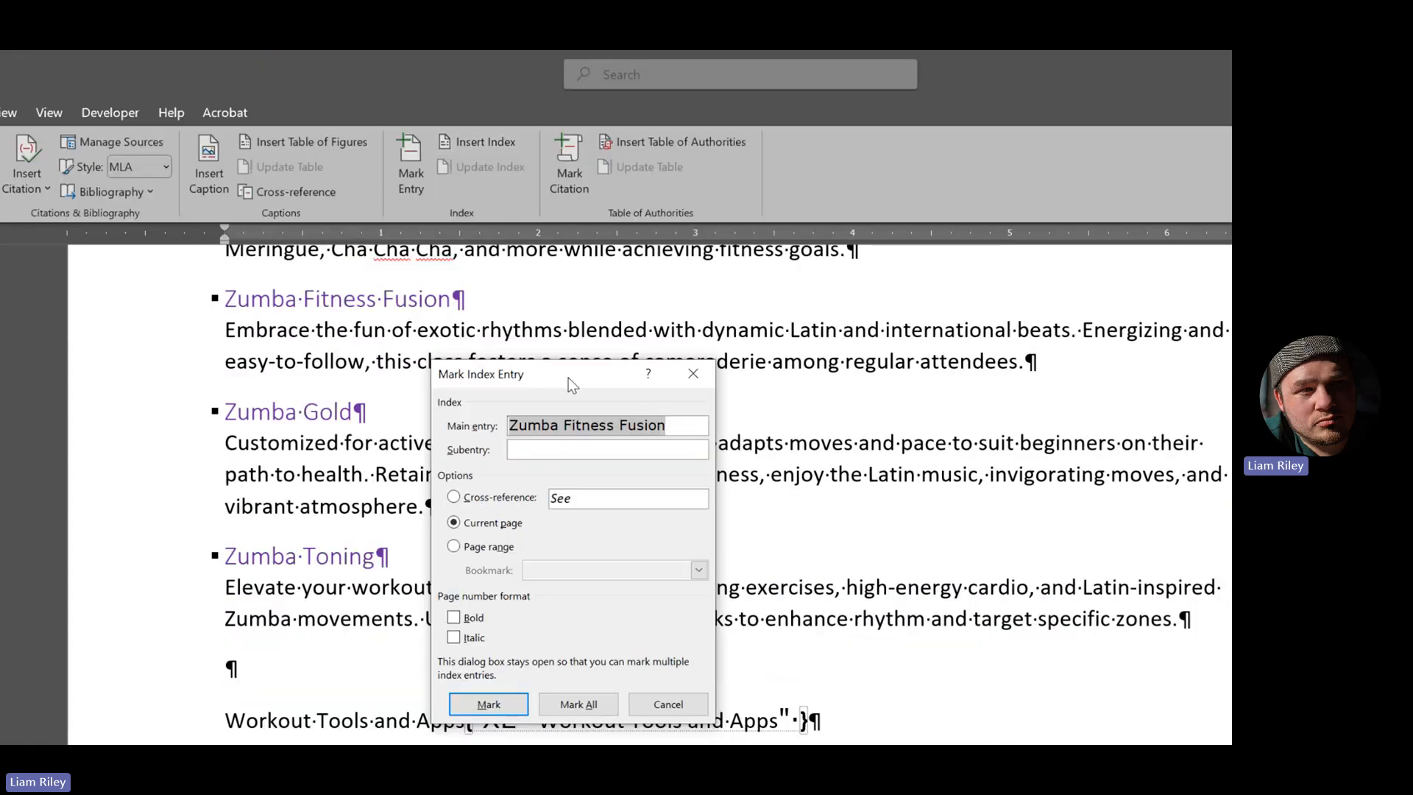
left_click_drag(568, 205, 683, 132)
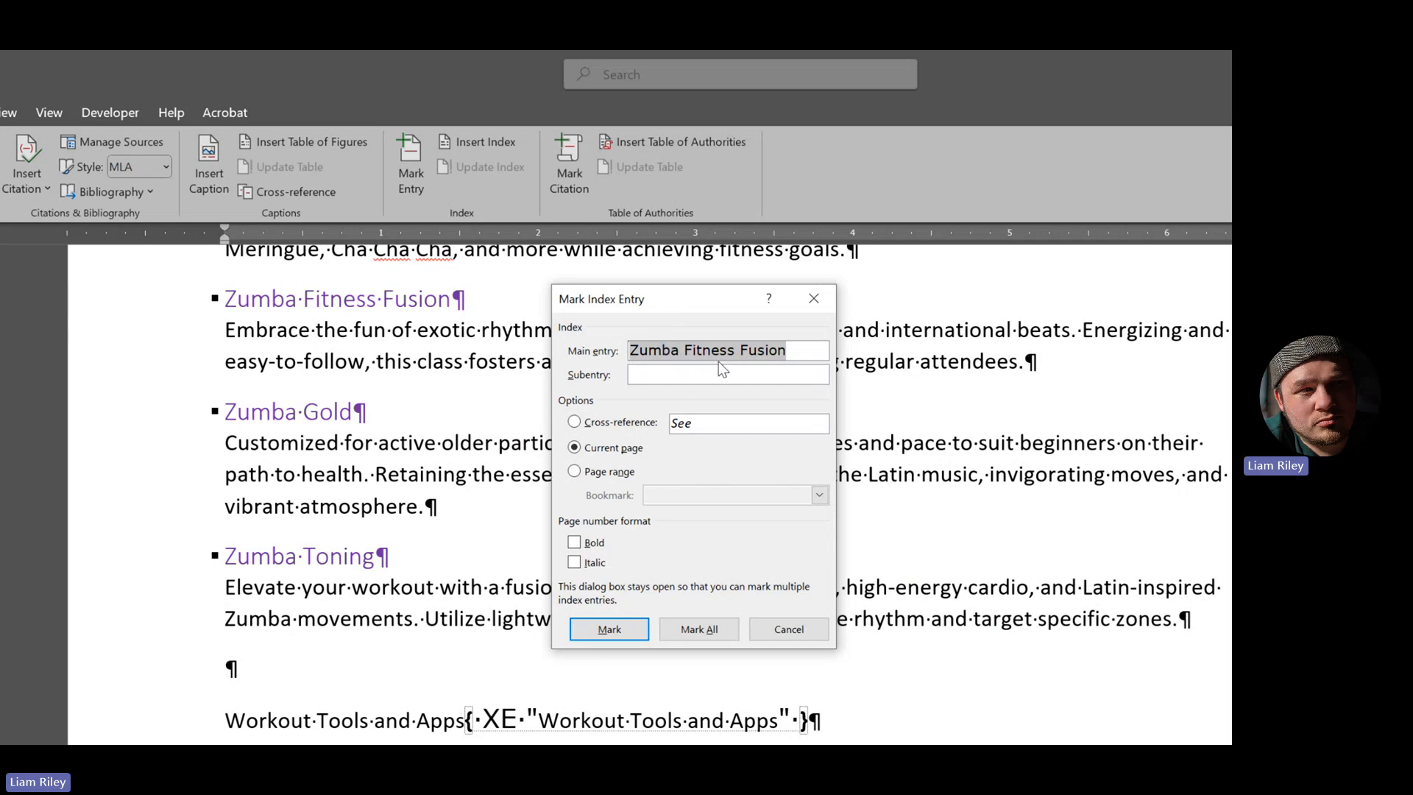
right_click(689, 351)
left_click(737, 395)
left_click(721, 372)
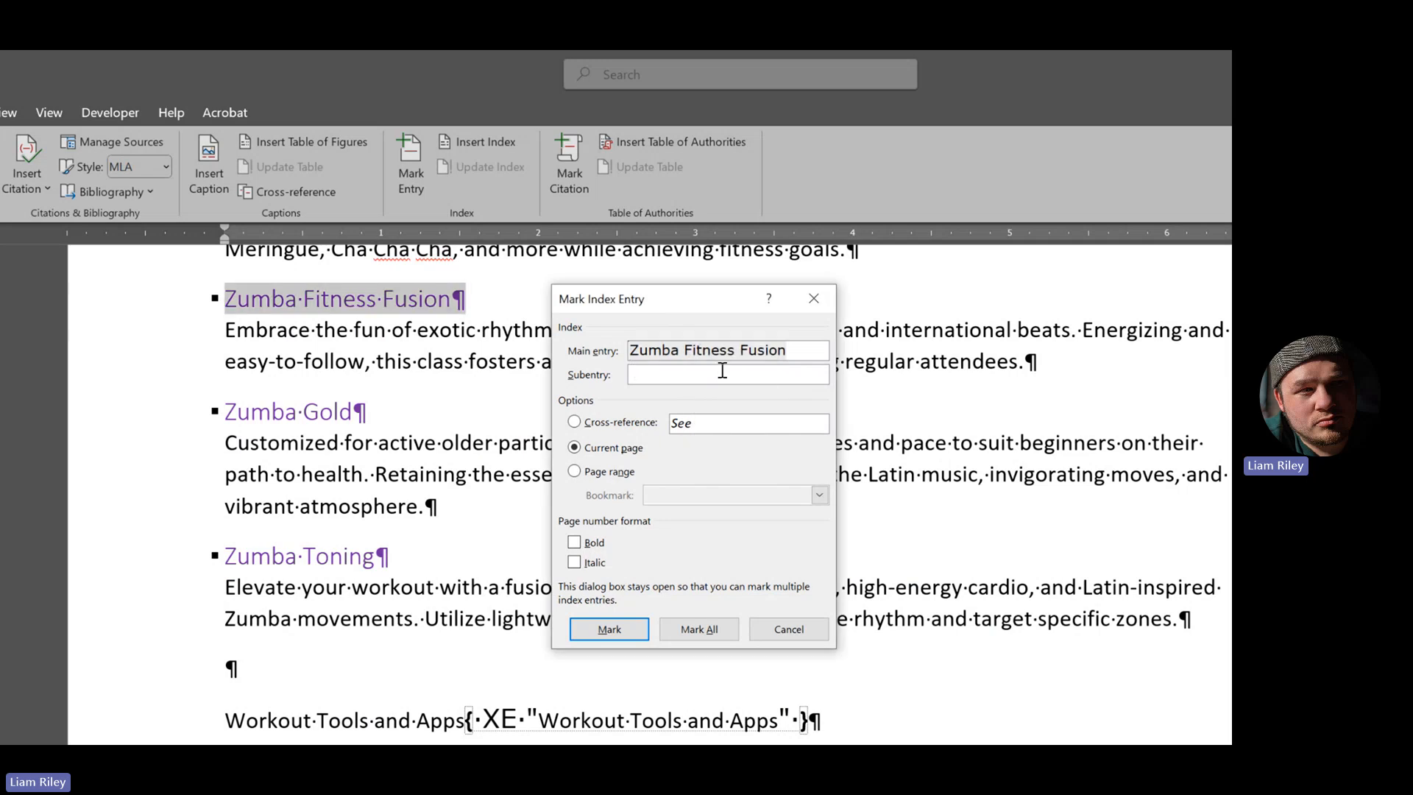
right_click(721, 373)
left_click(763, 442)
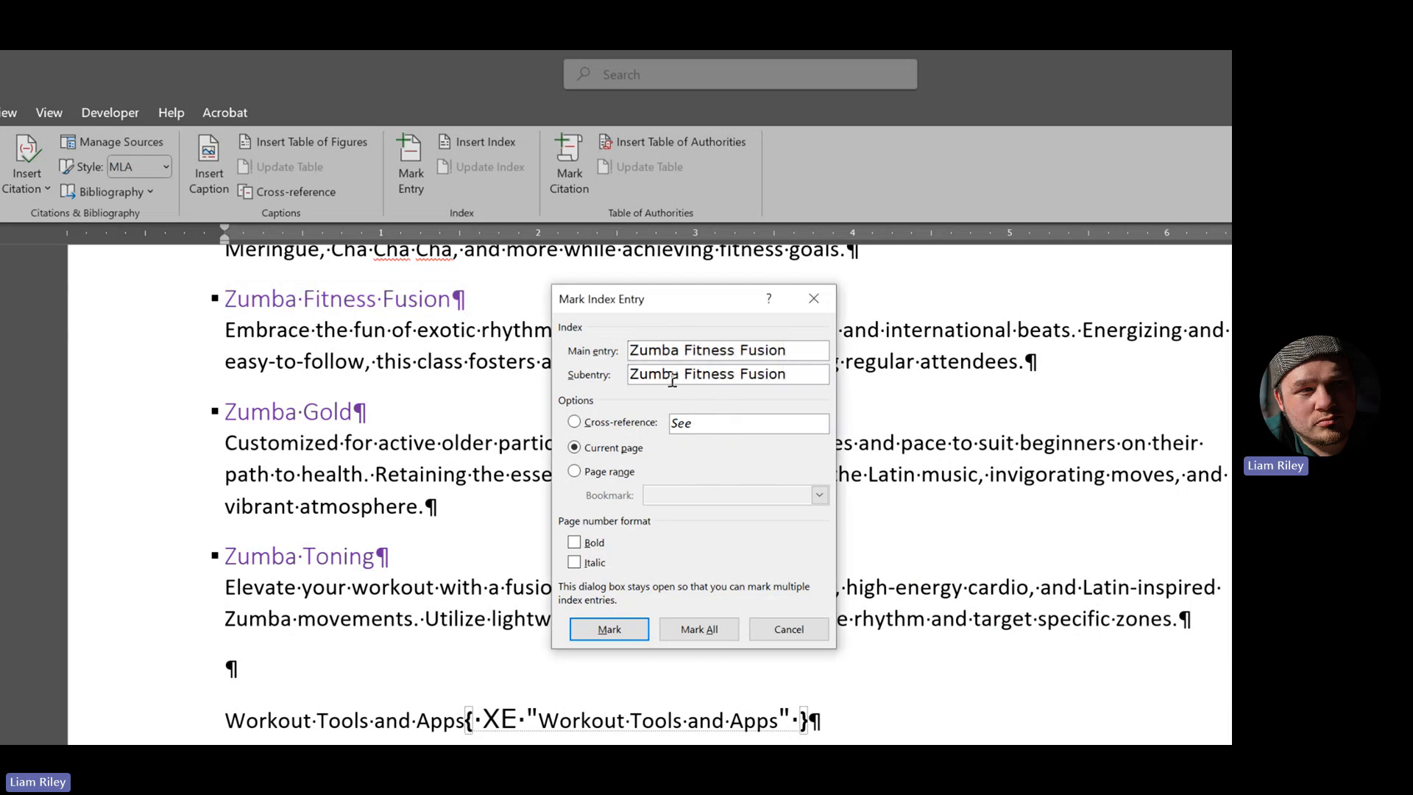
left_click_drag(685, 350, 793, 345)
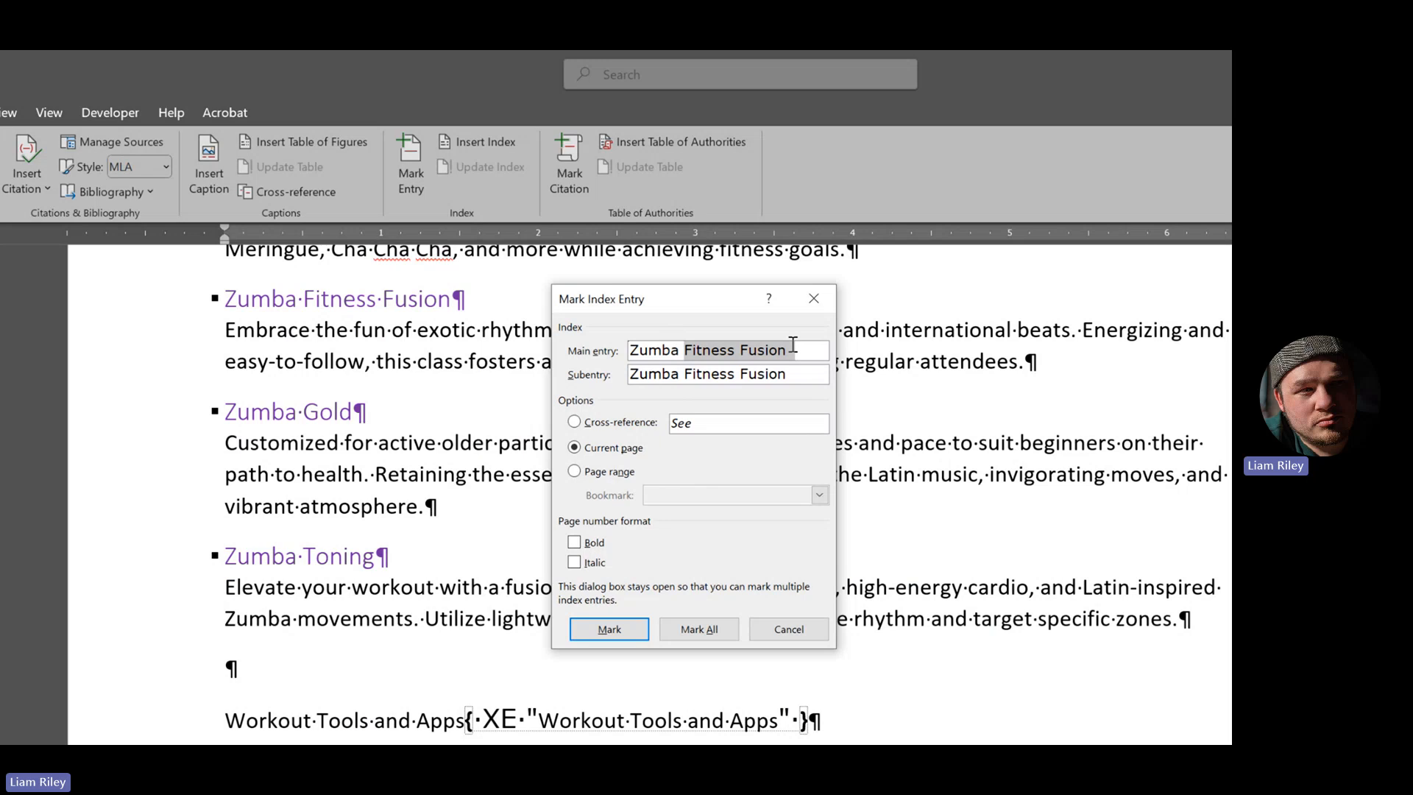
key("BackSpace")
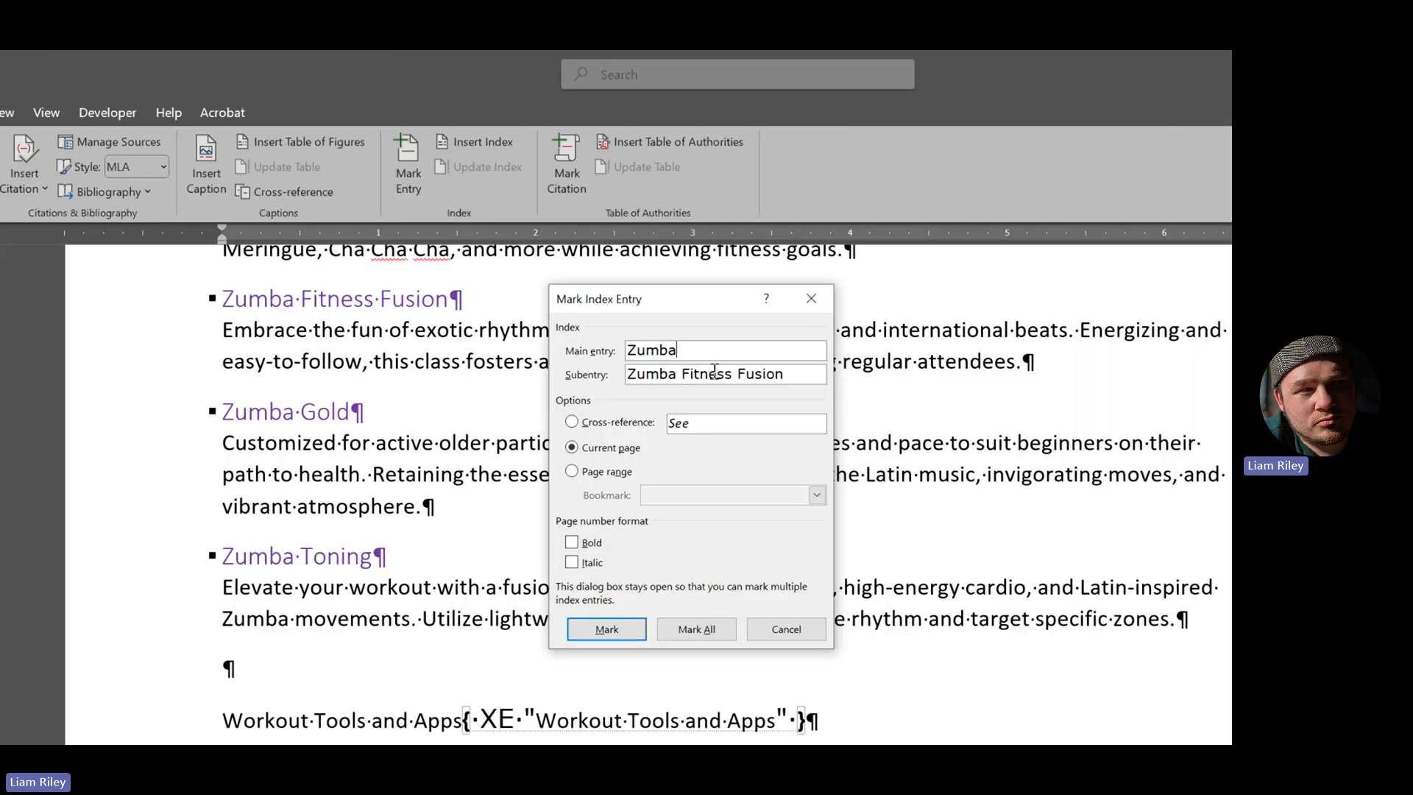
left_click(633, 379)
left_click(607, 630)
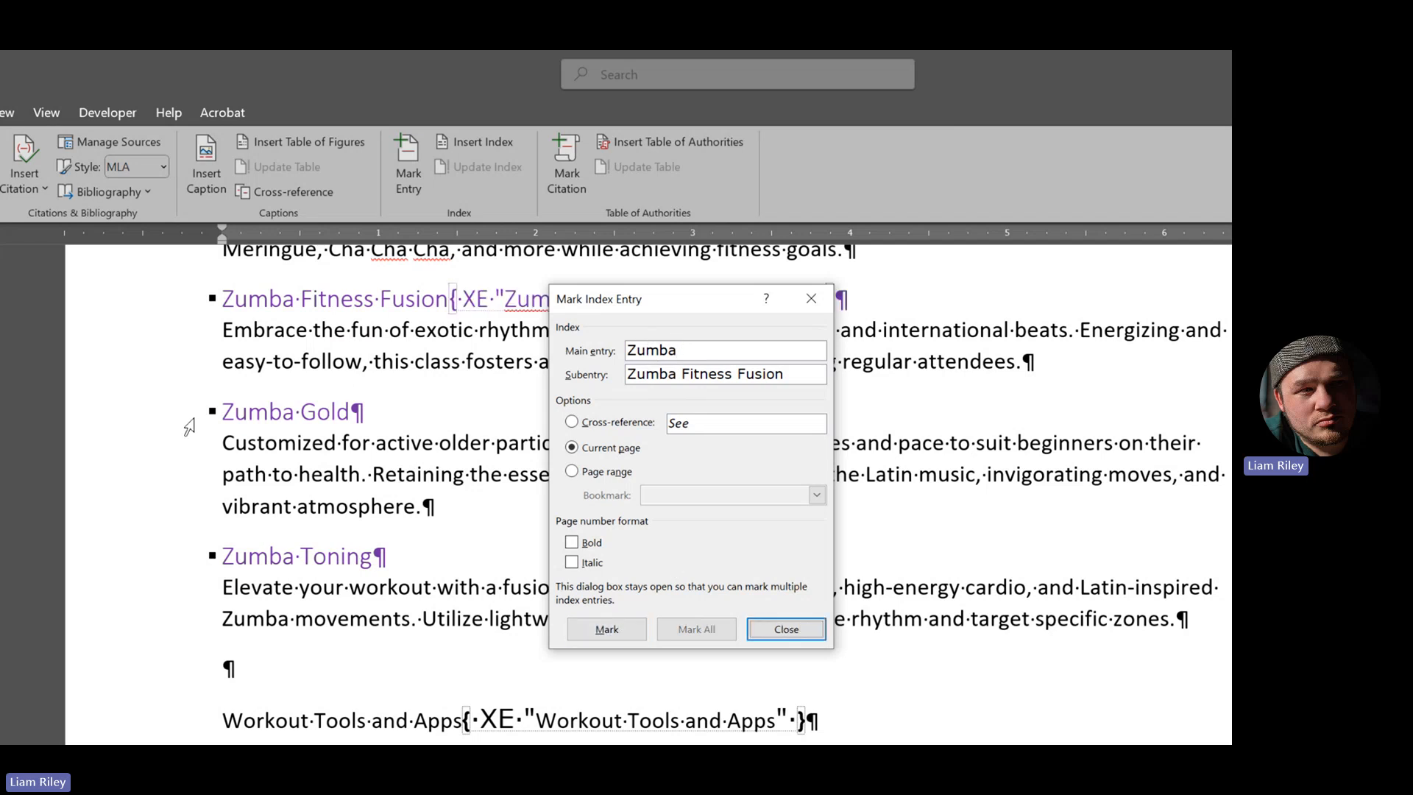
- Mark the Zumba Gold heading as an index entry, with Zumba as main entry and Zumba Gold as subentry
left_click(191, 409)
left_click(515, 316)
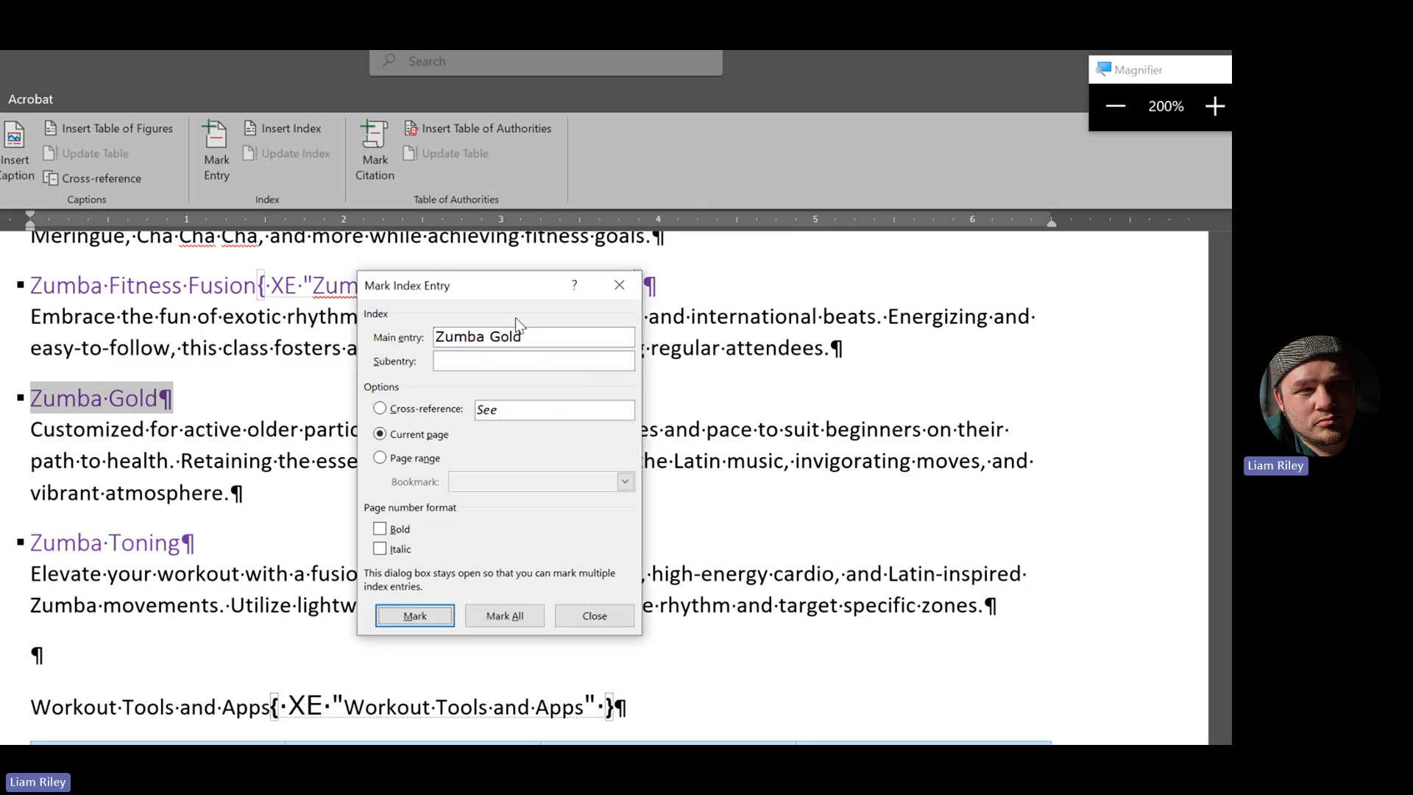
triple_click(490, 339)
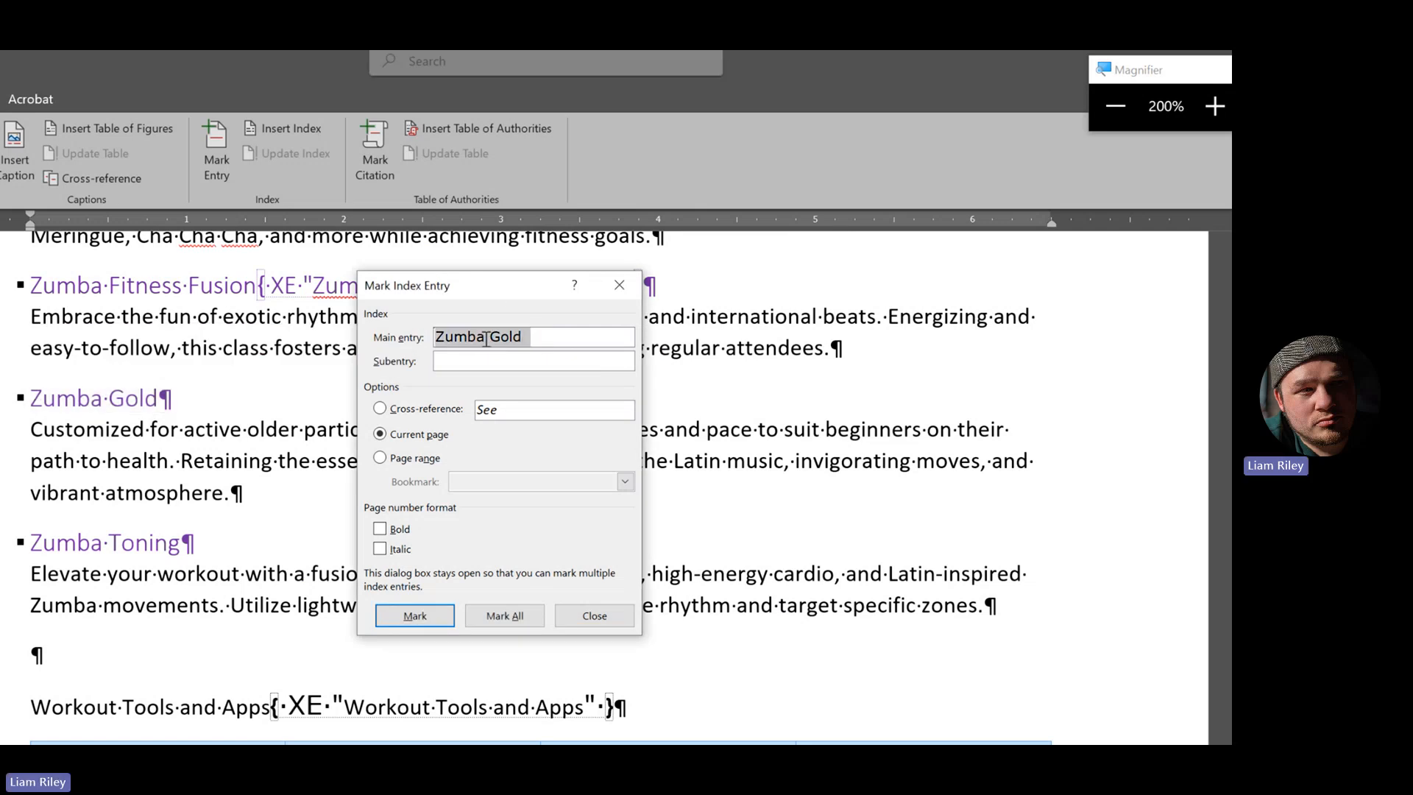
right_click(478, 339)
left_click(521, 381)
right_click(475, 360)
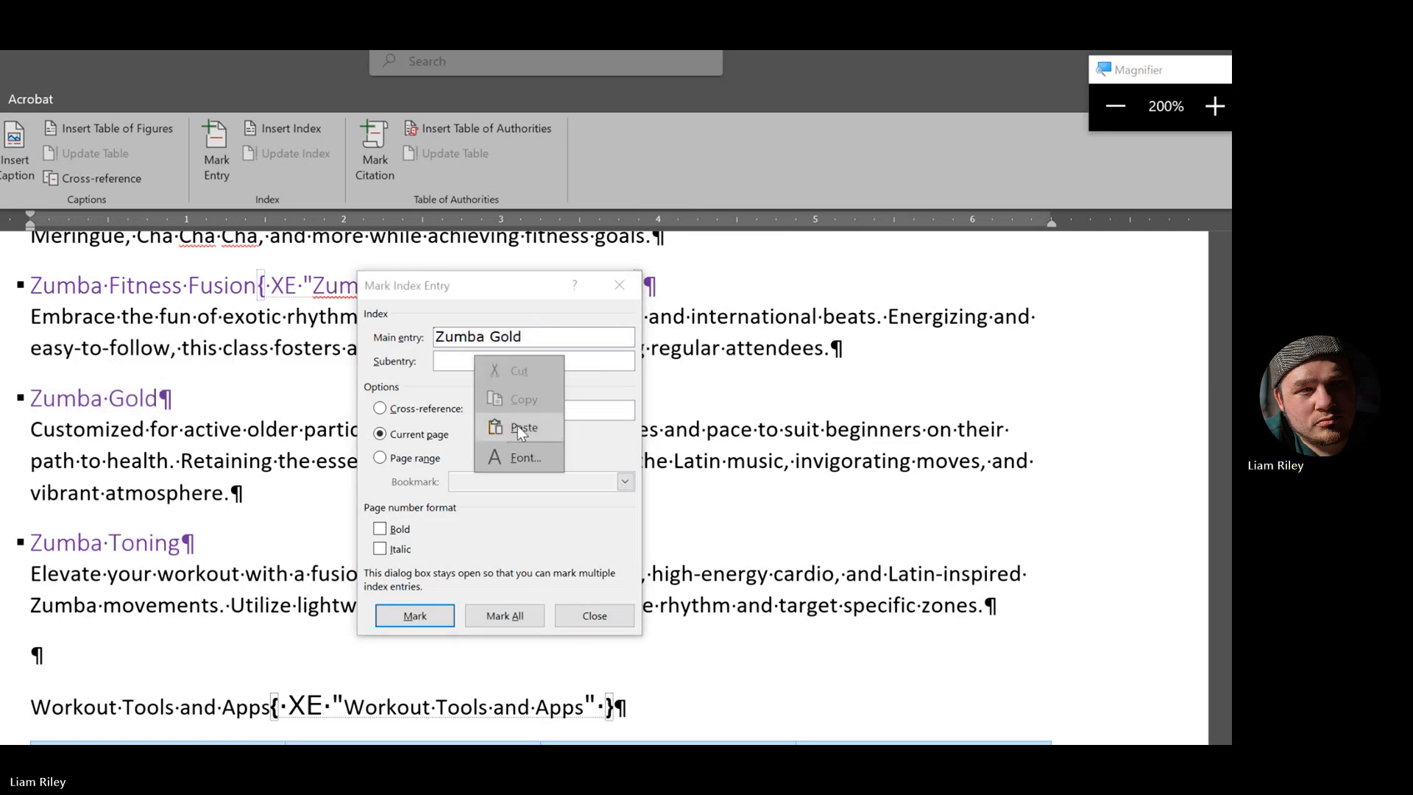
left_click(520, 424)
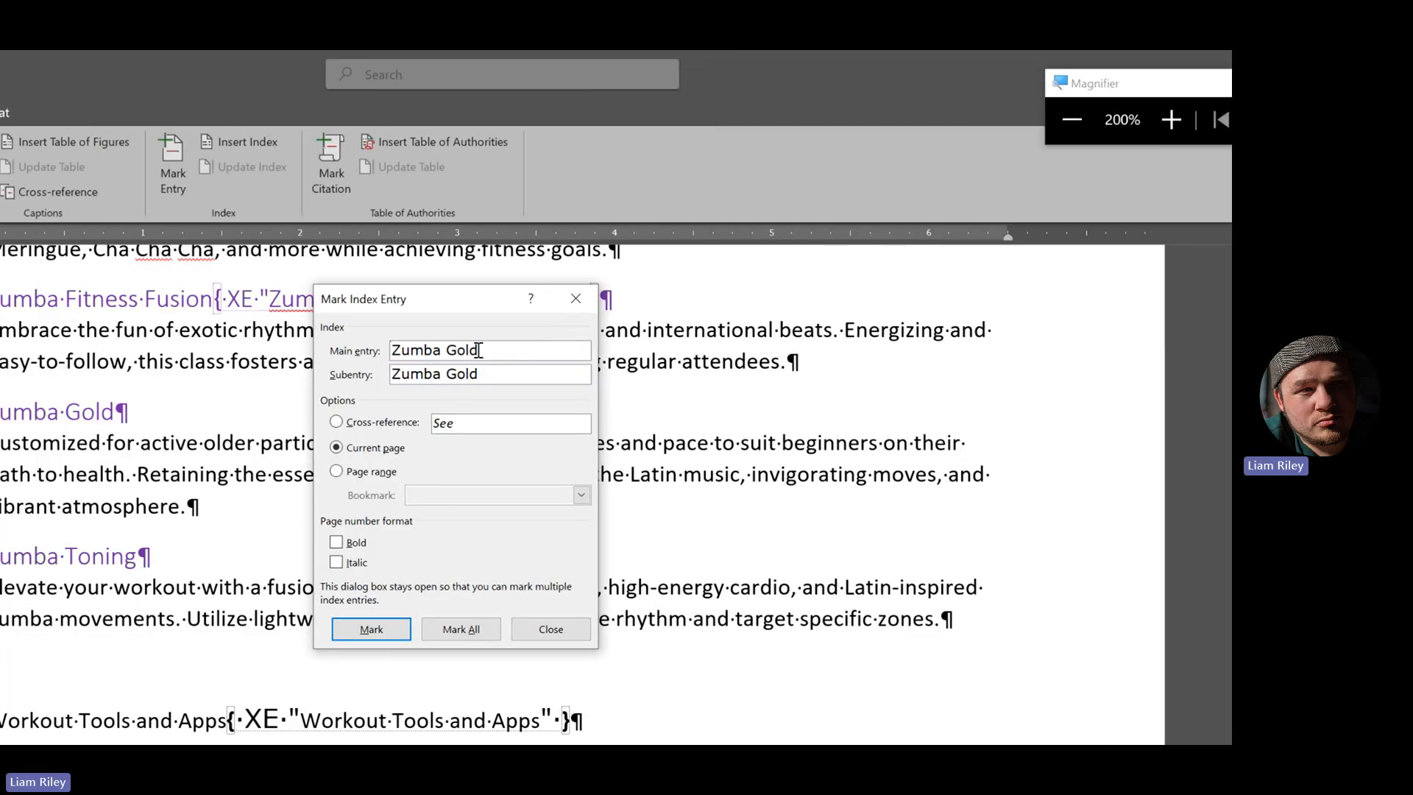
left_click(491, 350)
key("BackSpace")
key("BackSpace")
key("BackSpace")
key("BackSpace")
key("BackSpace")
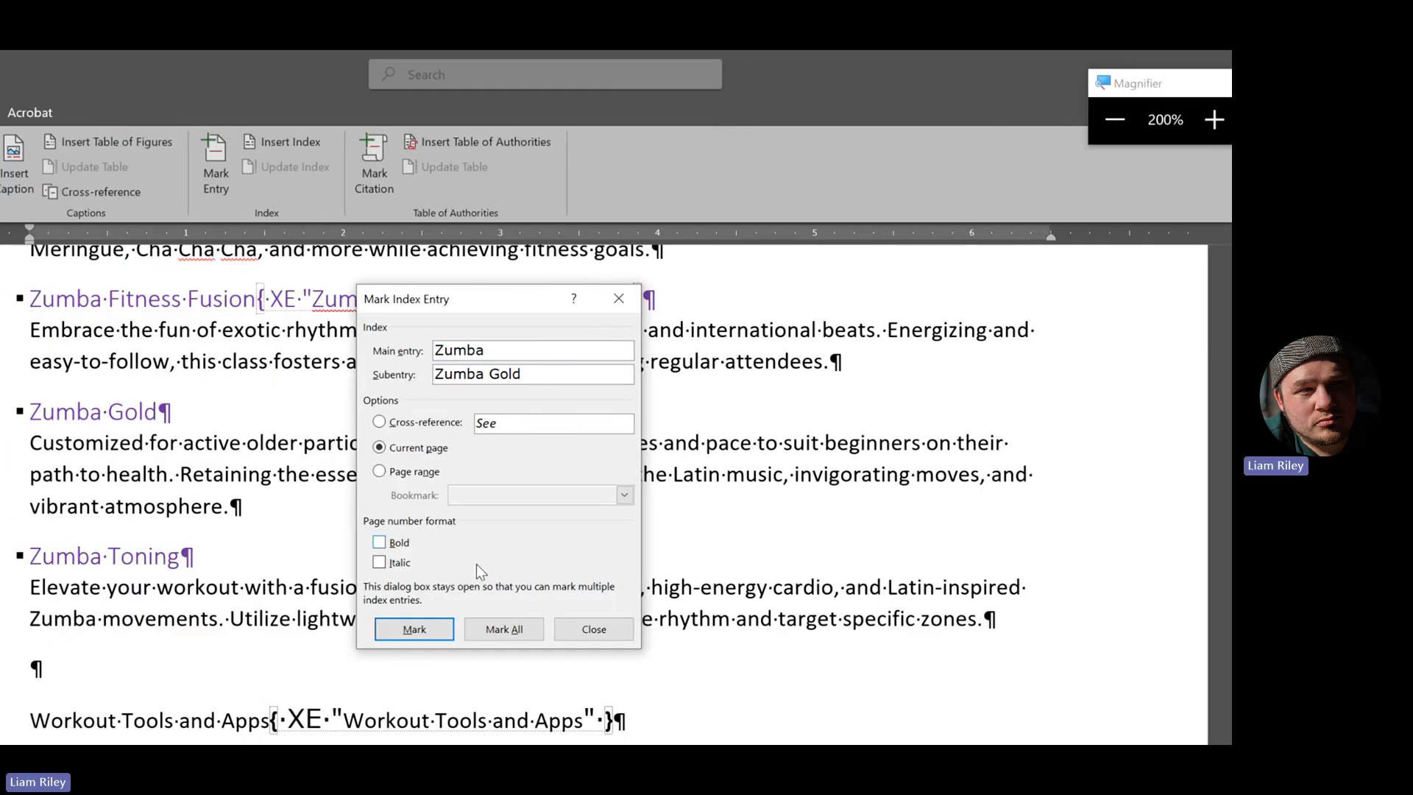
left_click(443, 627)
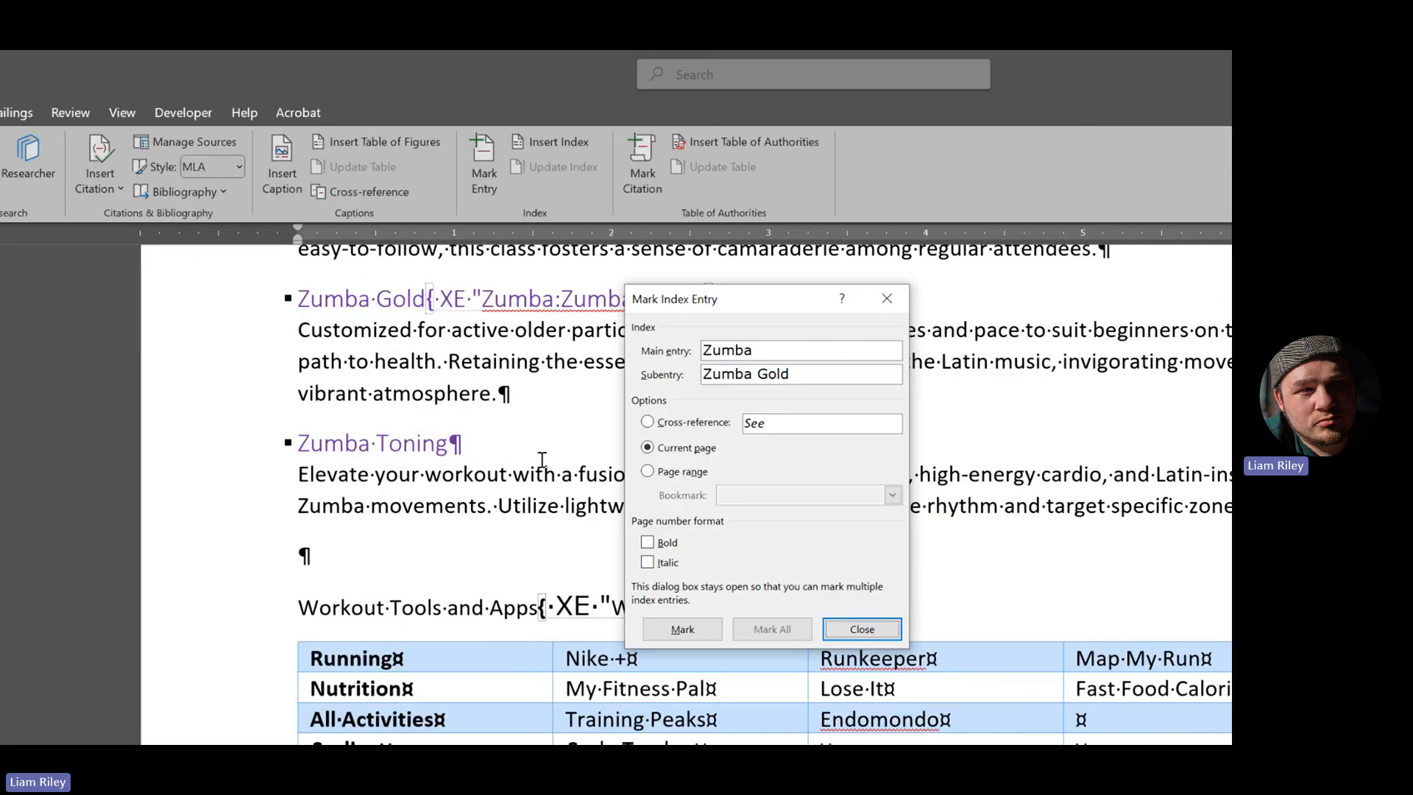
- Mark the Zumba Toning heading with main entry Zumba and subentry Zumba Toning, and finish marking index entries
left_click(142, 440)
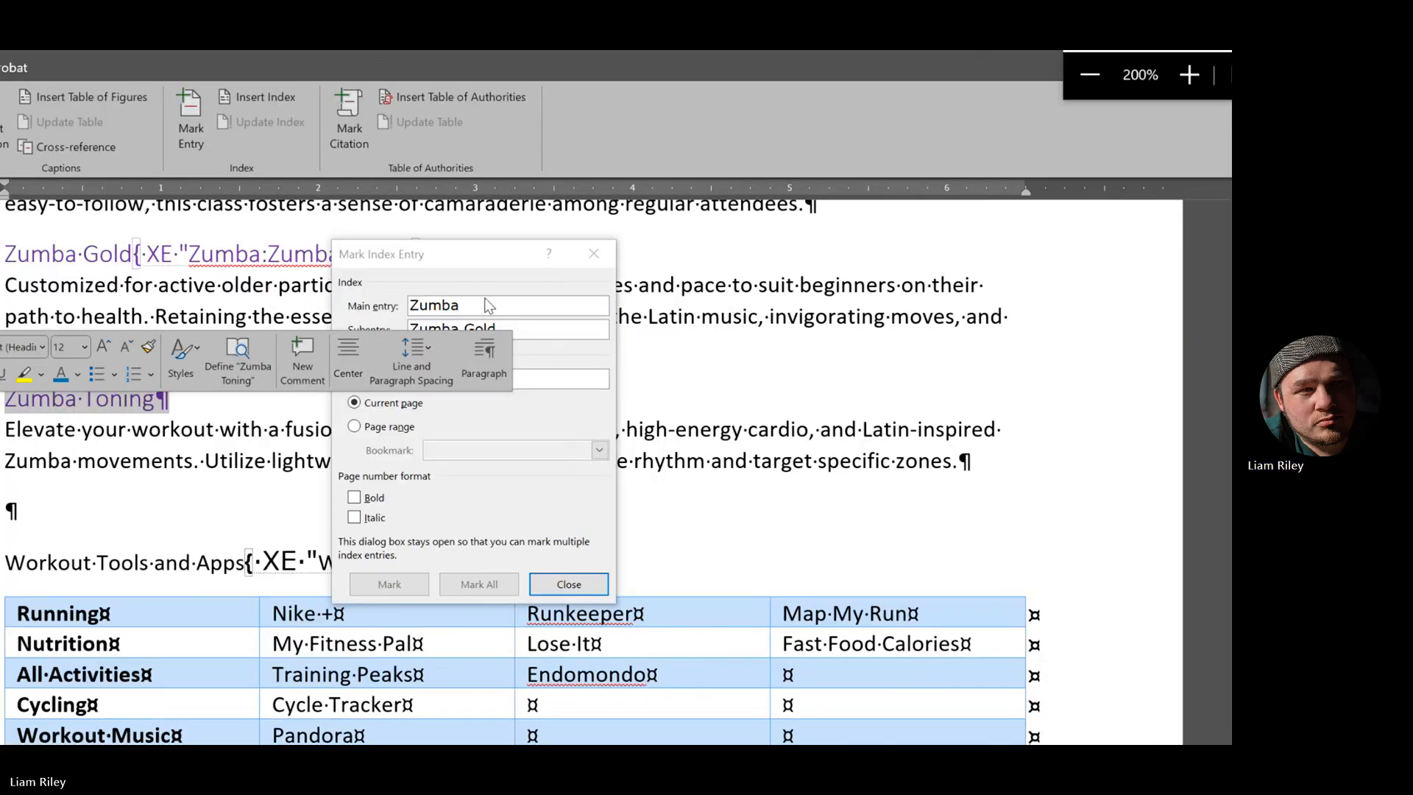
left_click(686, 336)
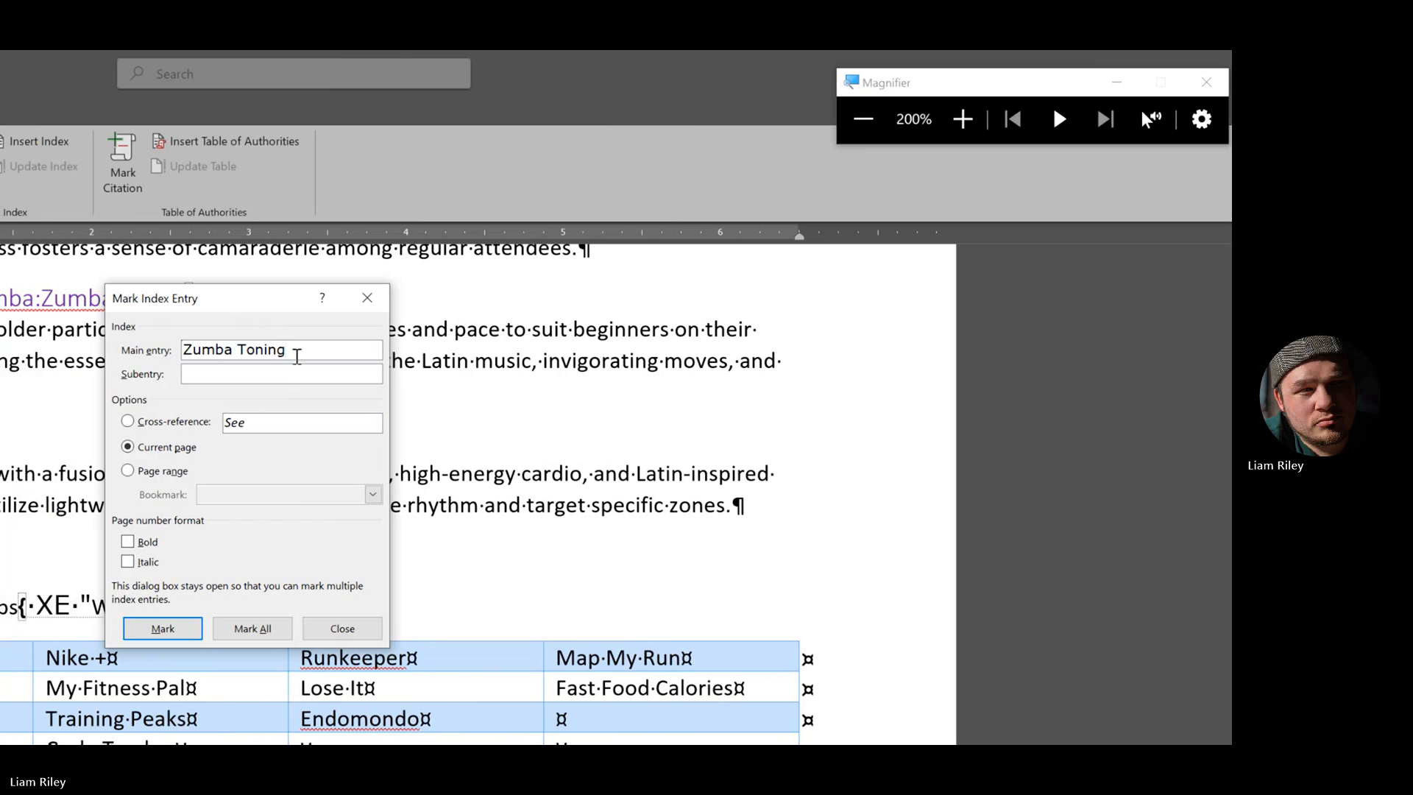
left_click_drag(519, 309, 404, 310)
right_click(195, 346)
left_click(249, 390)
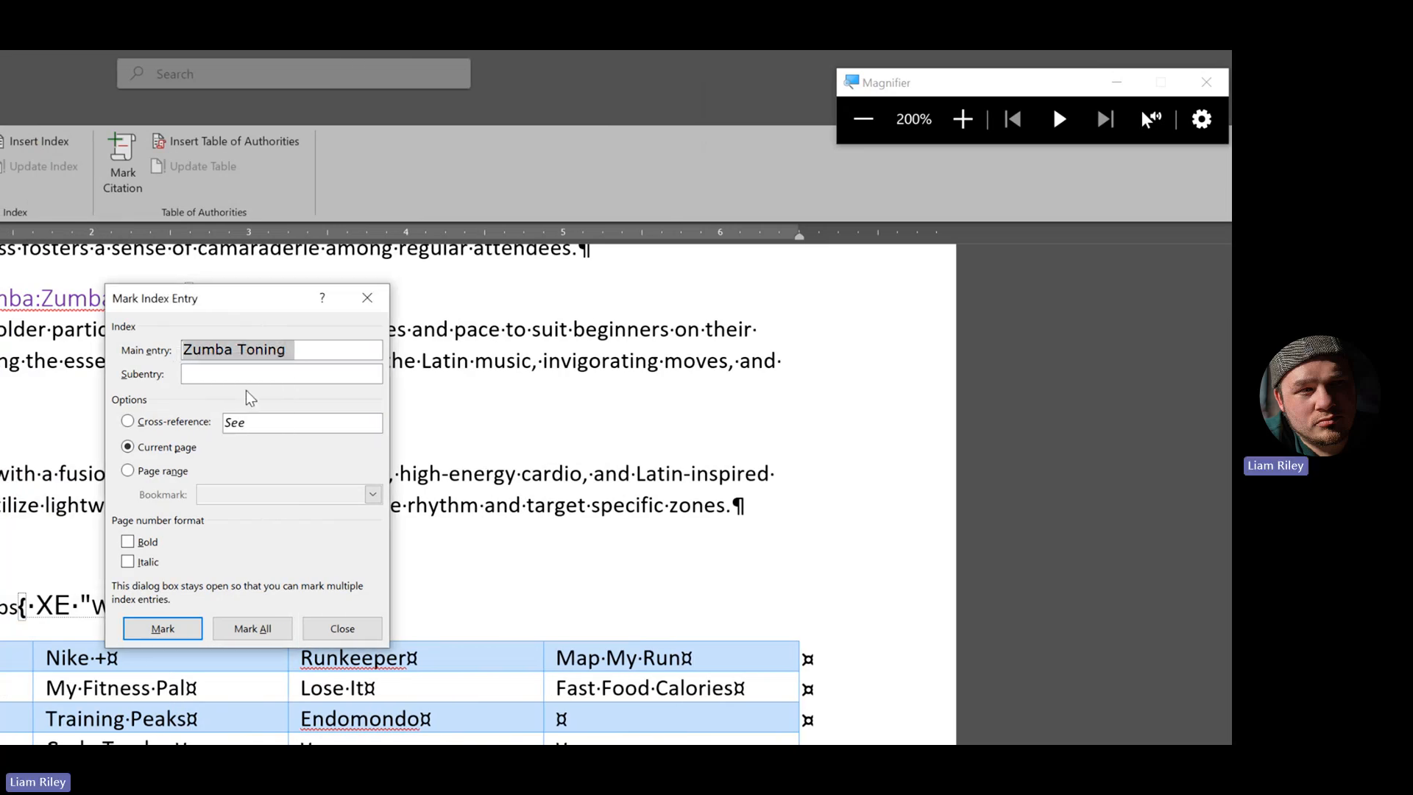
left_click(222, 373)
right_click(221, 373)
left_click(270, 444)
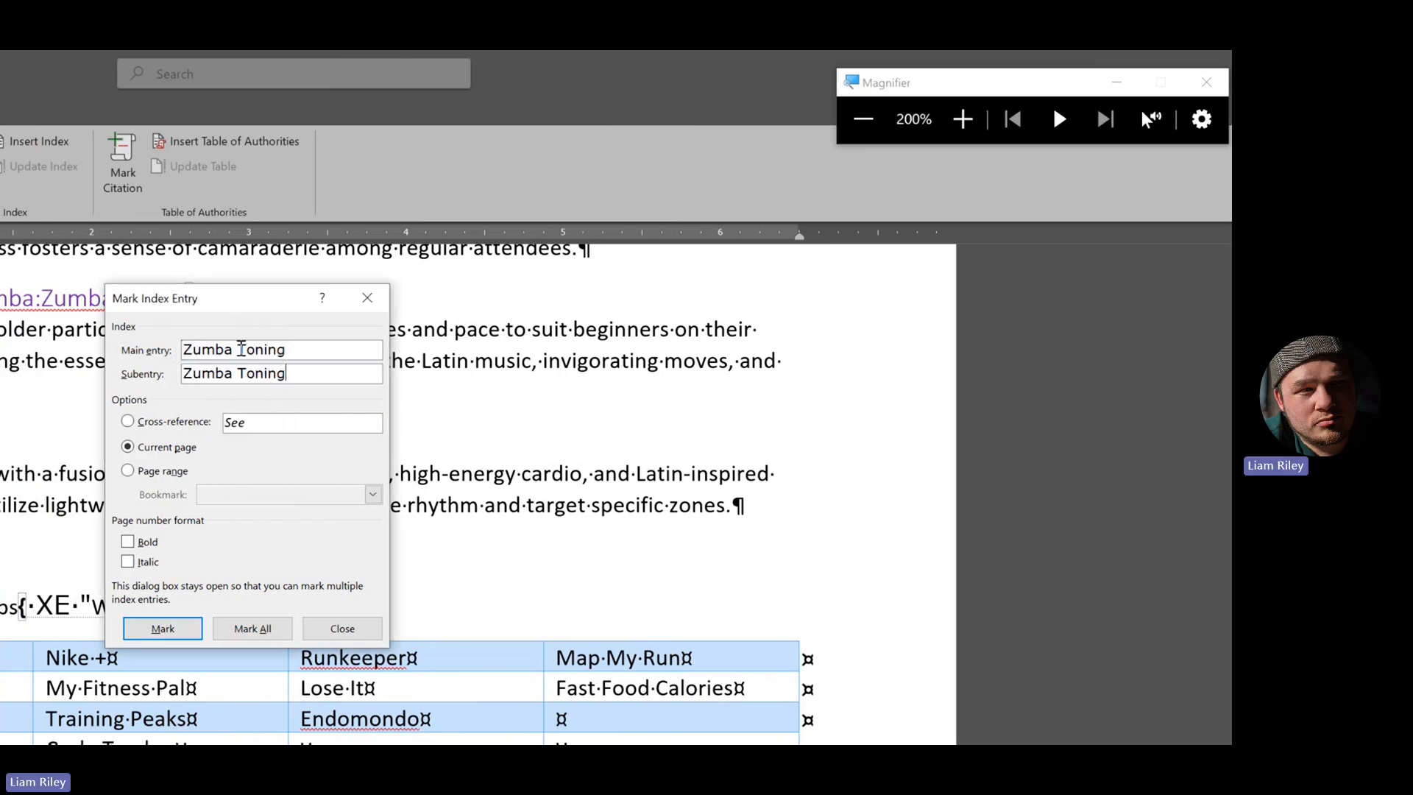
left_click(234, 349)
key("Delete")
key("Delete")
key("Delete")
key("Delete")
key("Delete")
key("Delete")
key("Delete")
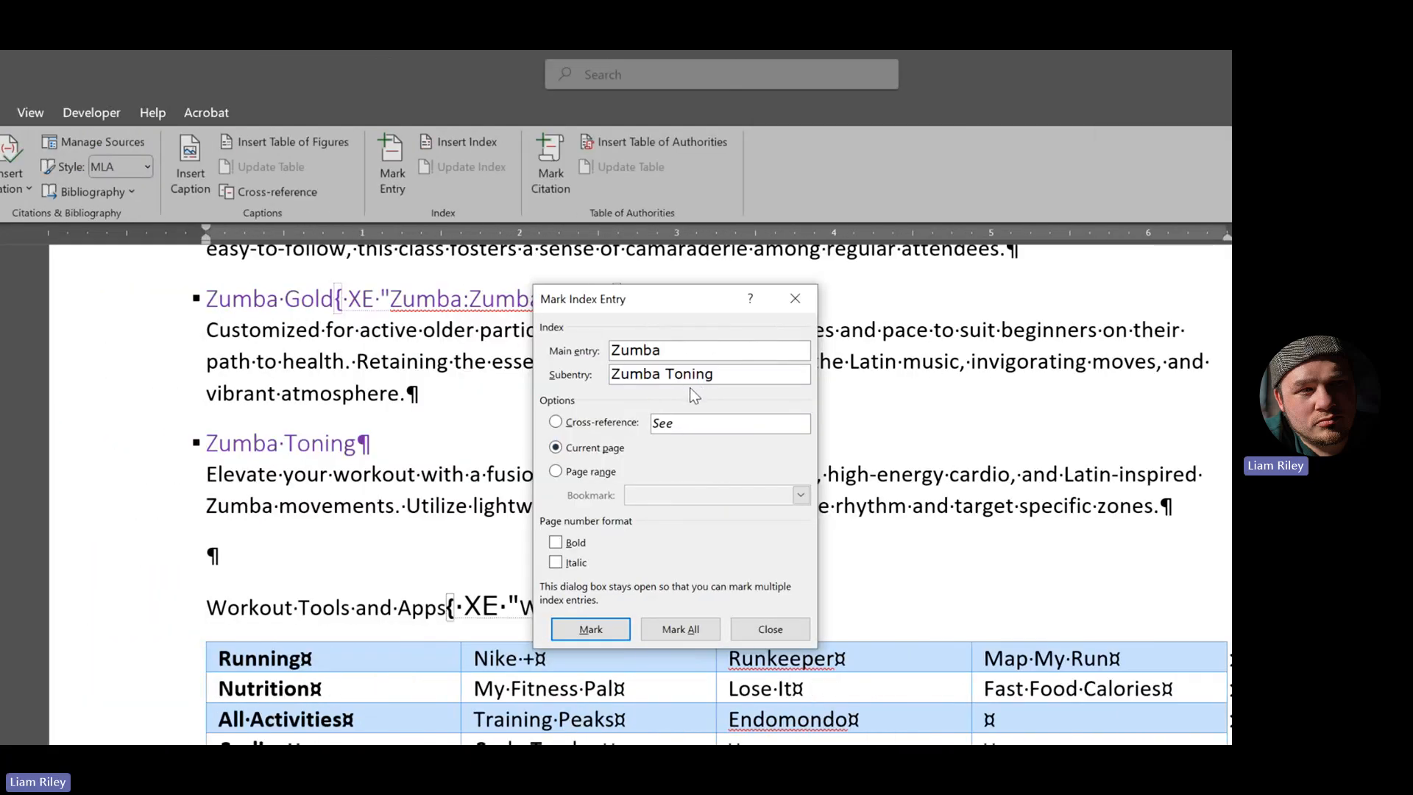
left_click(629, 634)
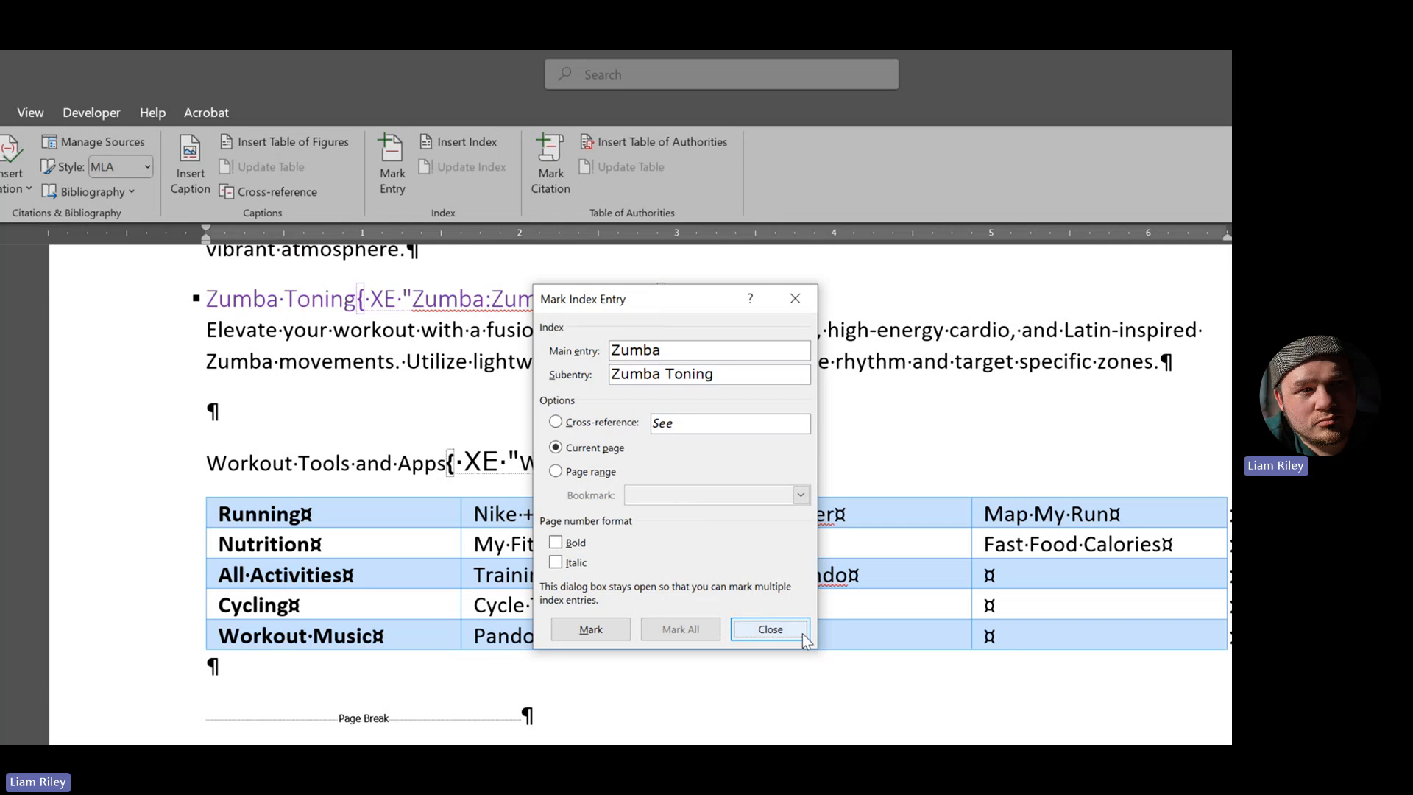
left_click(780, 625)
- Update the index on the last page so it includes the newly marked Zumba subentries
left_click(1149, 119)
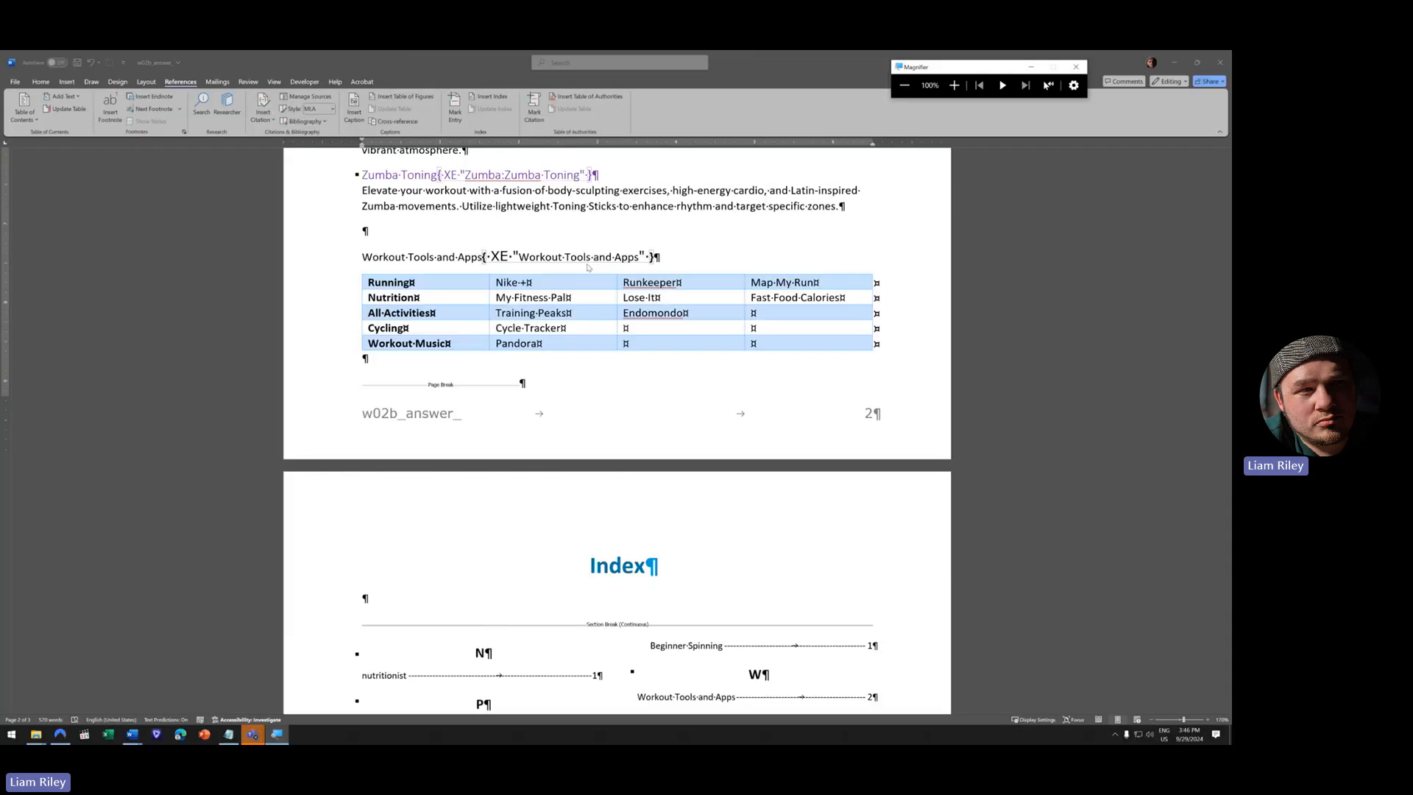
scroll(597, 277, "up", 4)
scroll(582, 283, "down", 8)
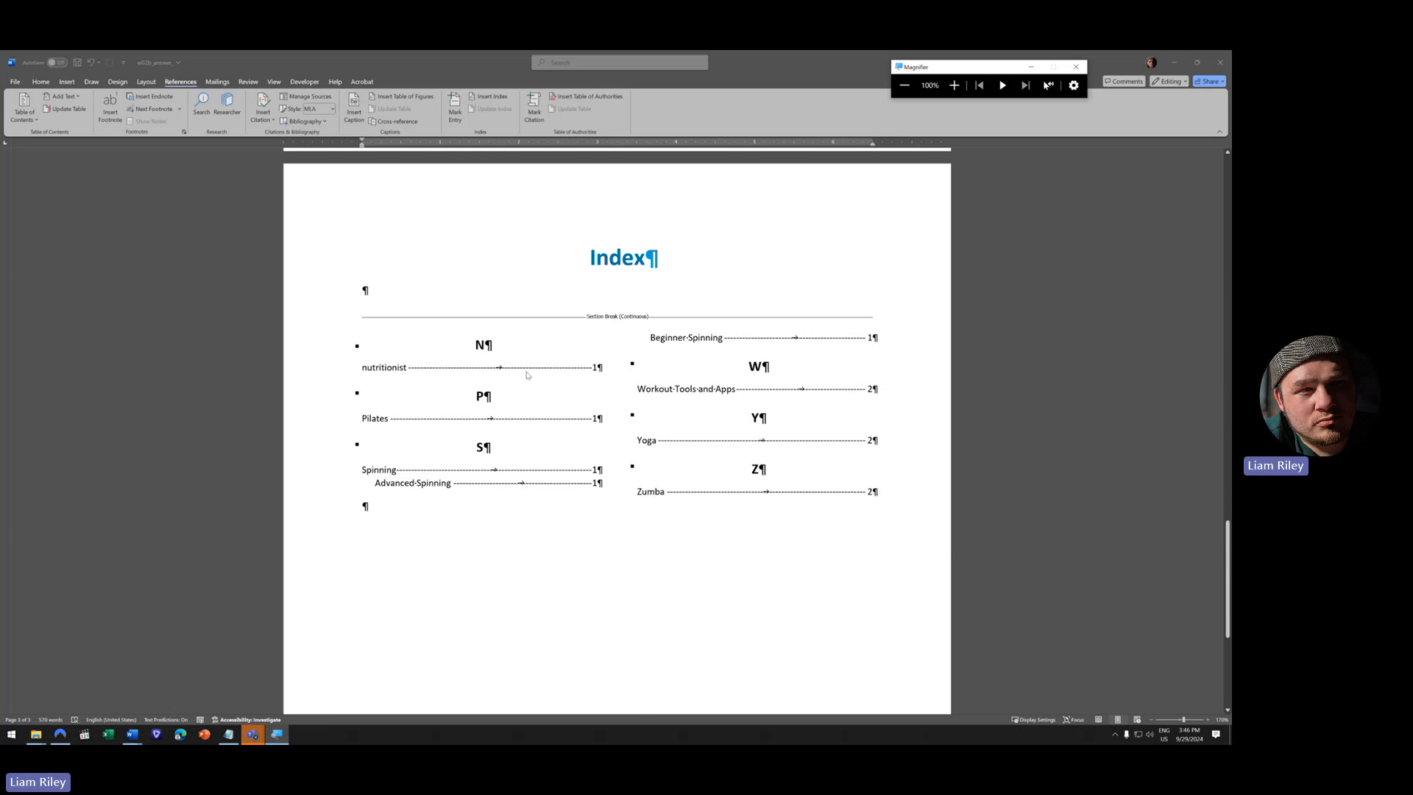
left_click(386, 367)
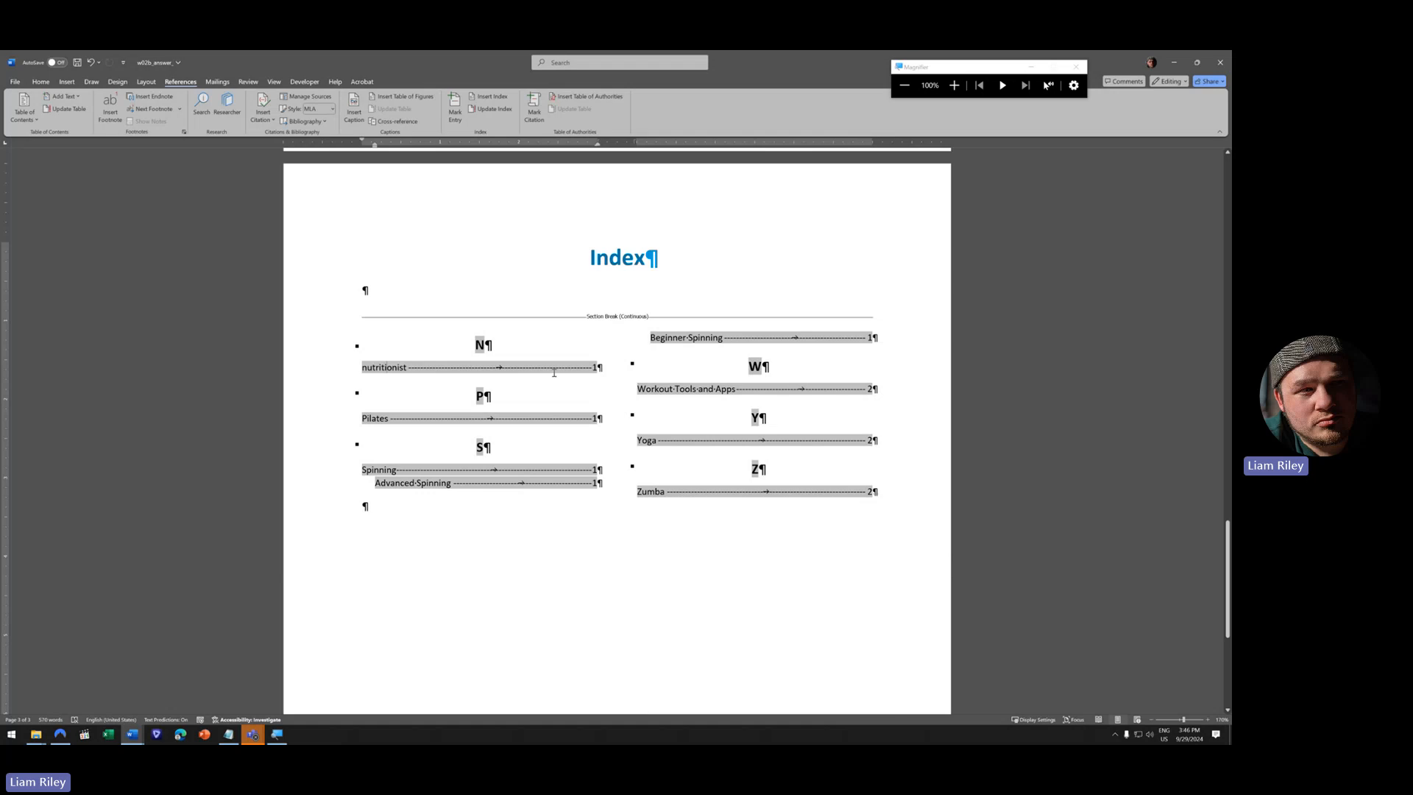
right_click(401, 370)
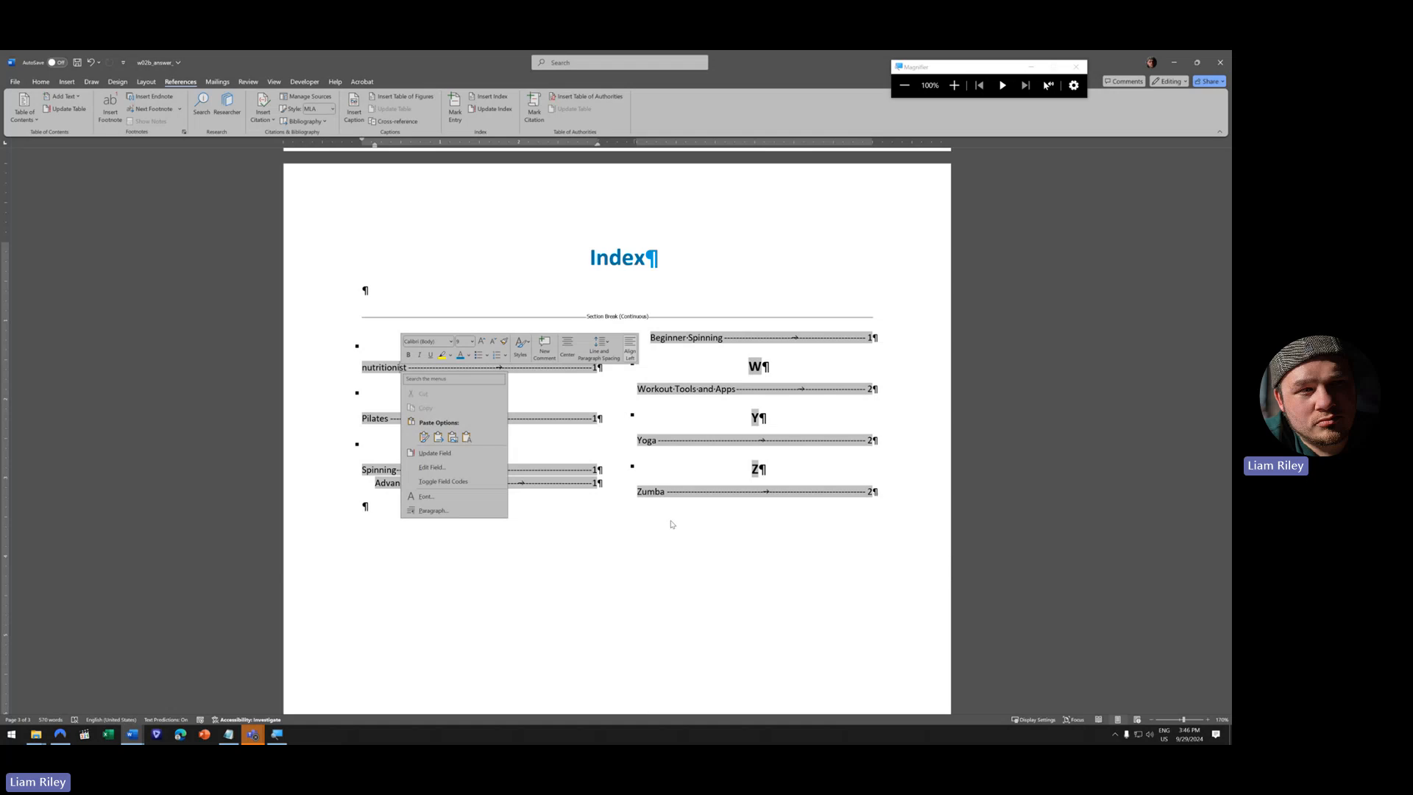
left_click(435, 453)
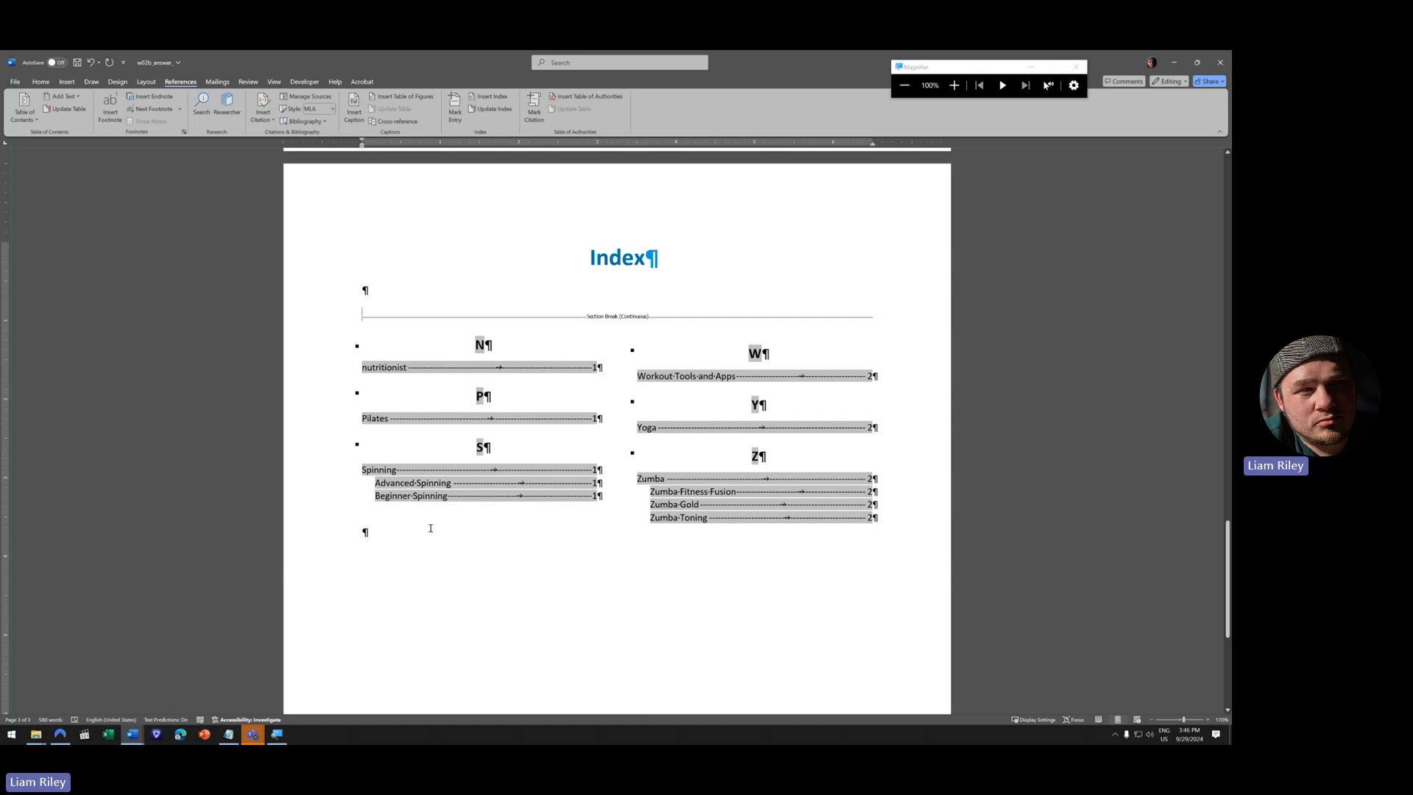
left_click(515, 558)
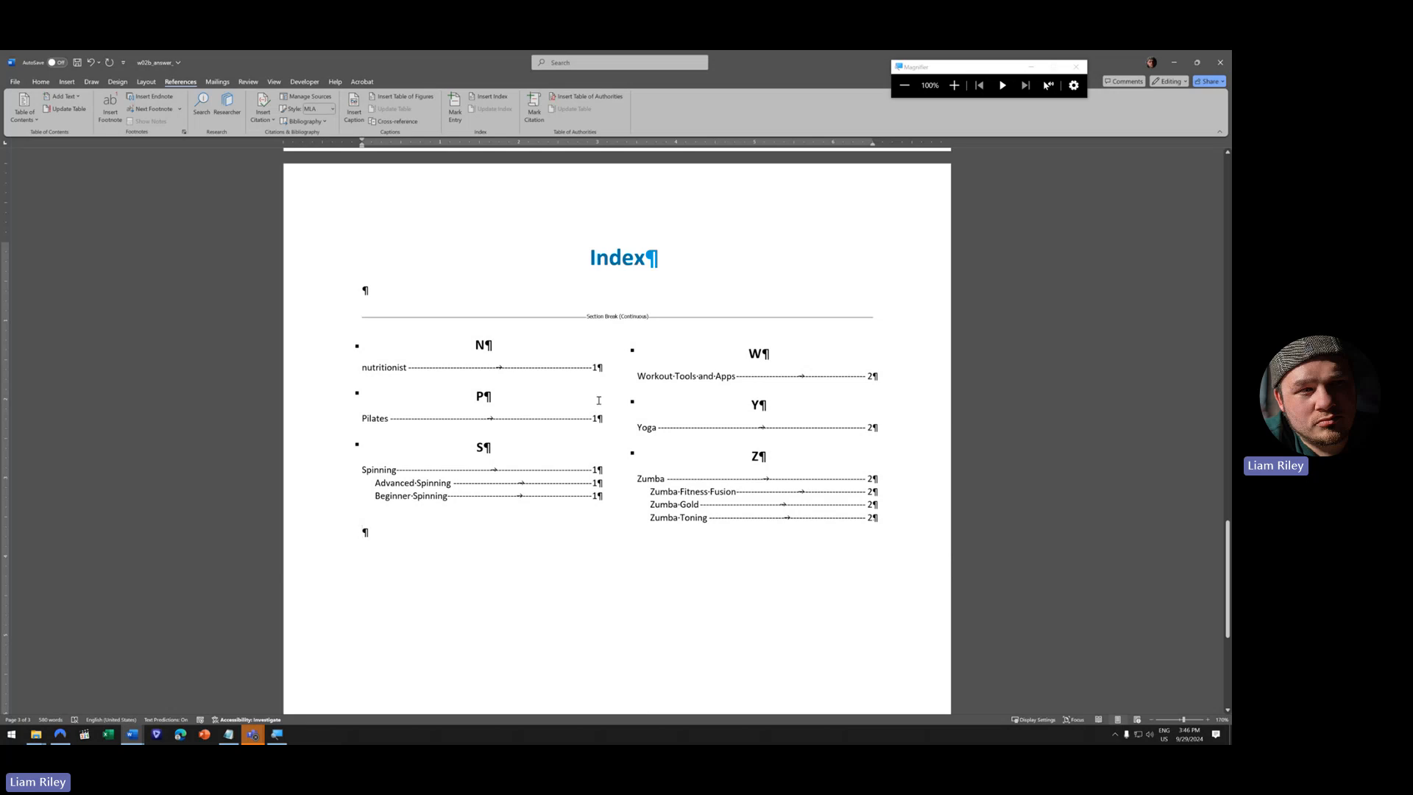
- Review the class headings, tables and index entry marks throughout the document
scroll(571, 513, "up", 5)
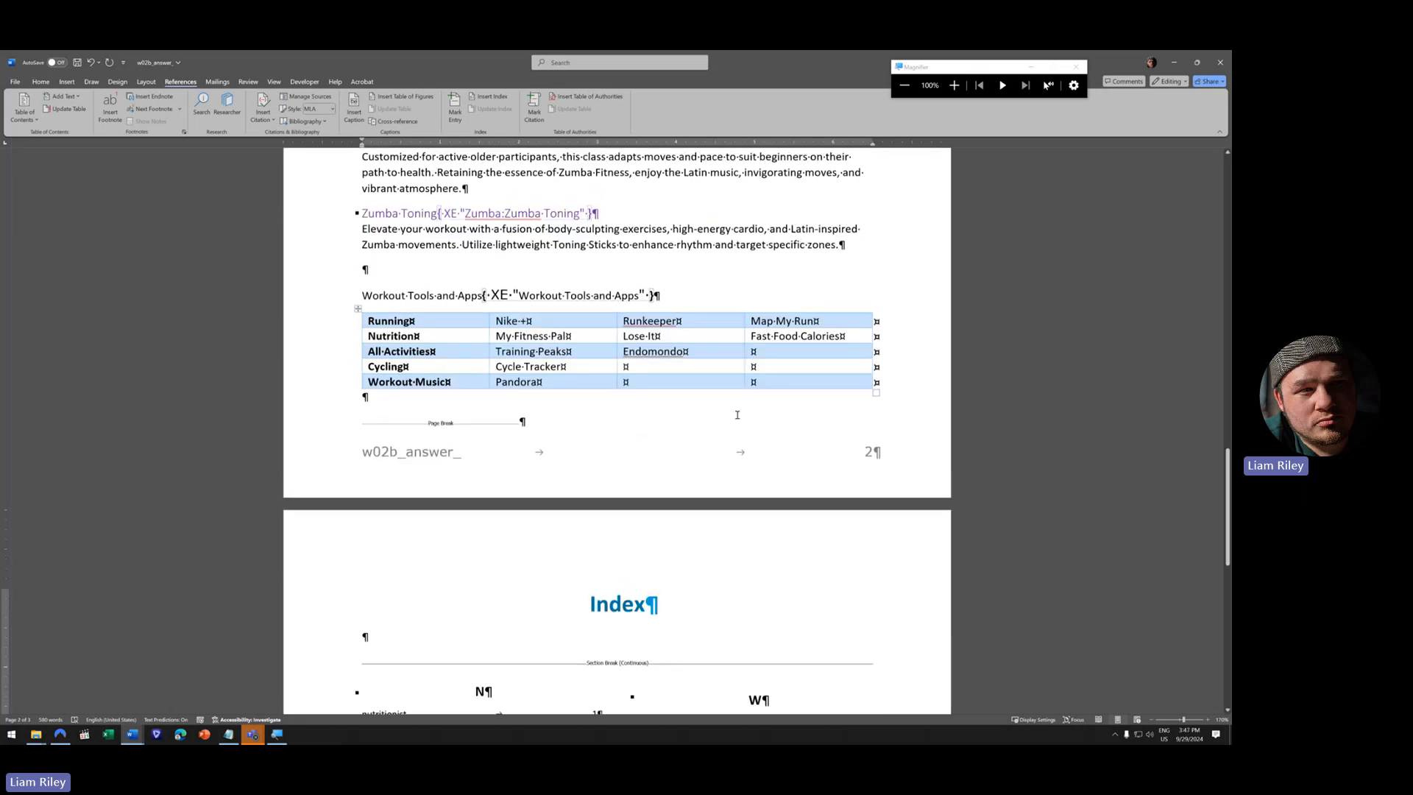
scroll(736, 417, "up", 4)
scroll(735, 416, "up", 15)
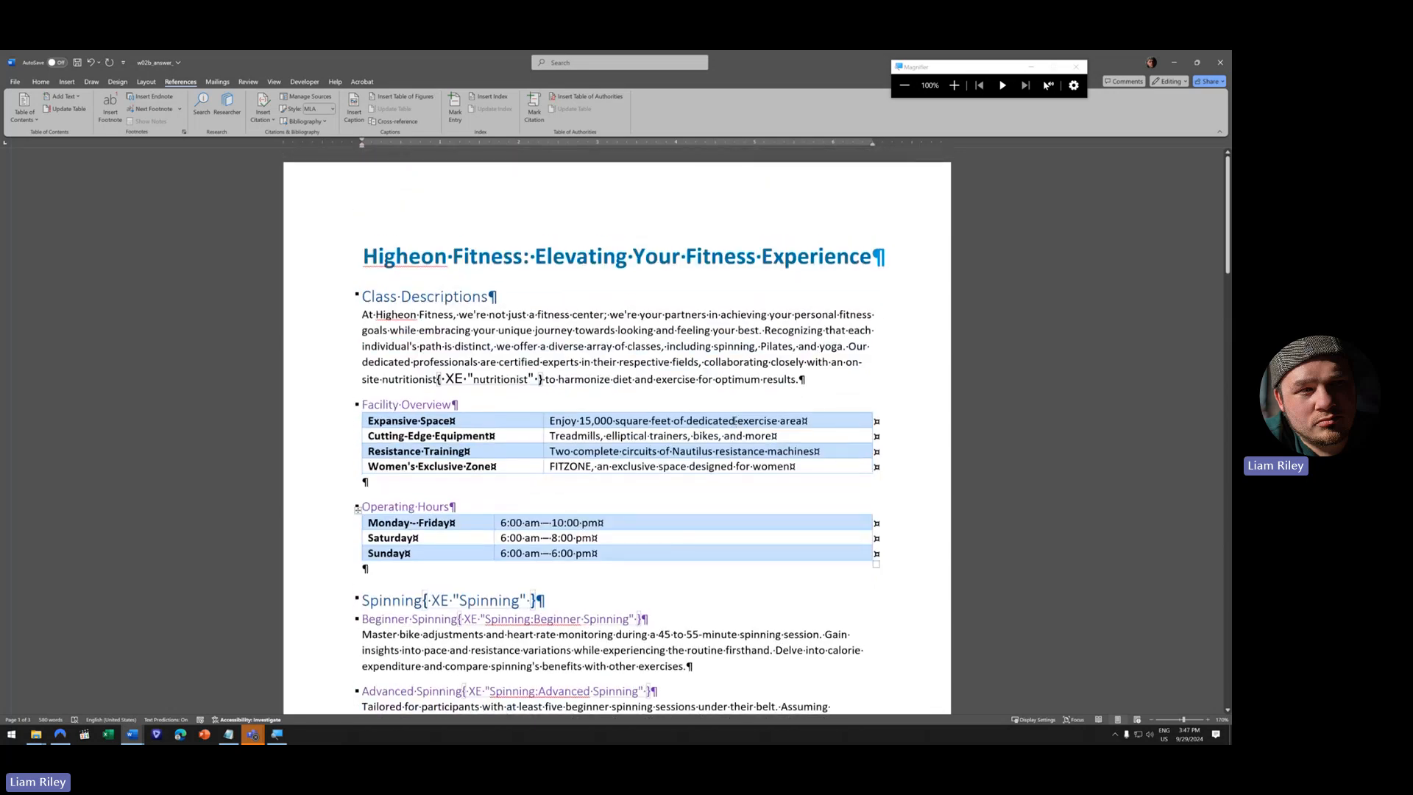
scroll(734, 421, "down", 13)
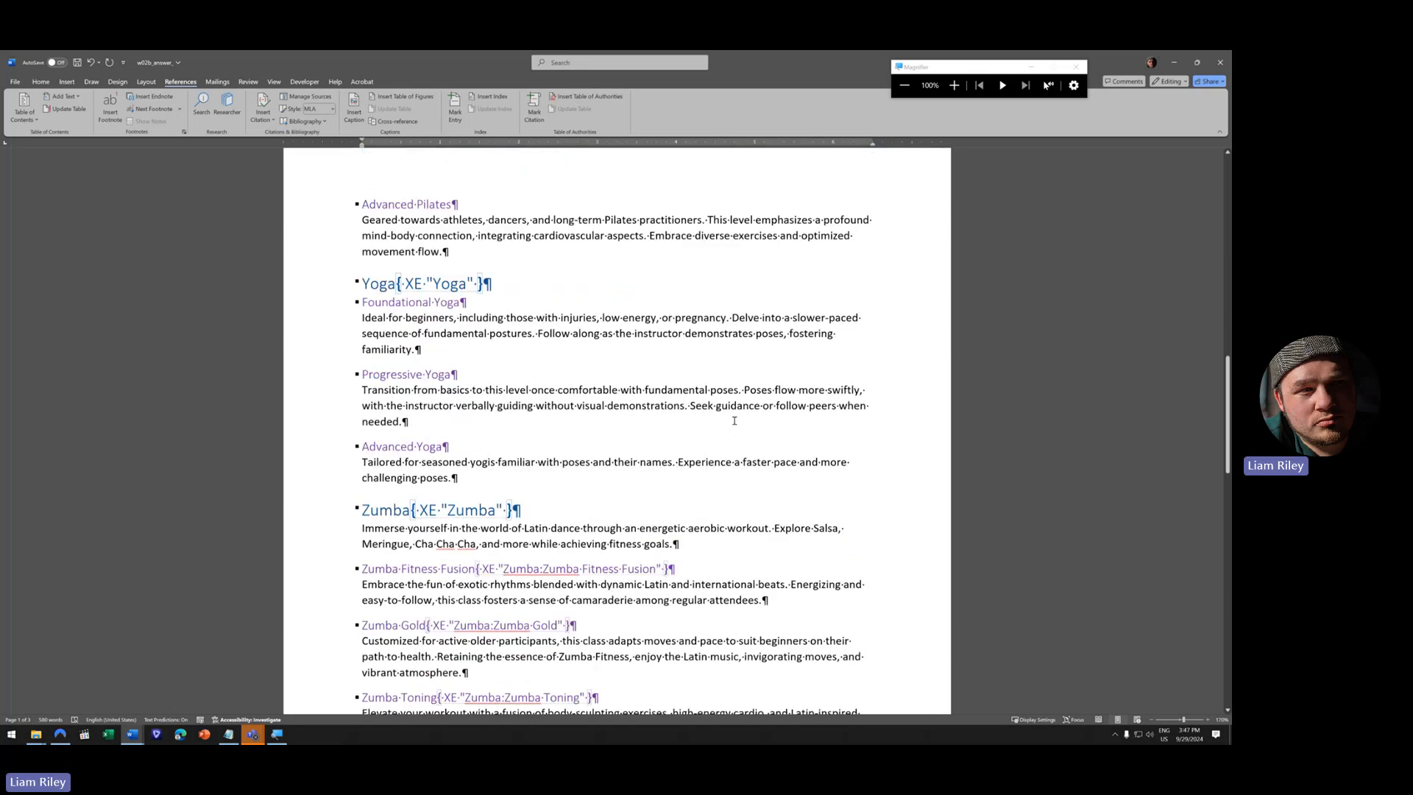
scroll(734, 420, "down", 4)
scroll(734, 419, "up", 3)
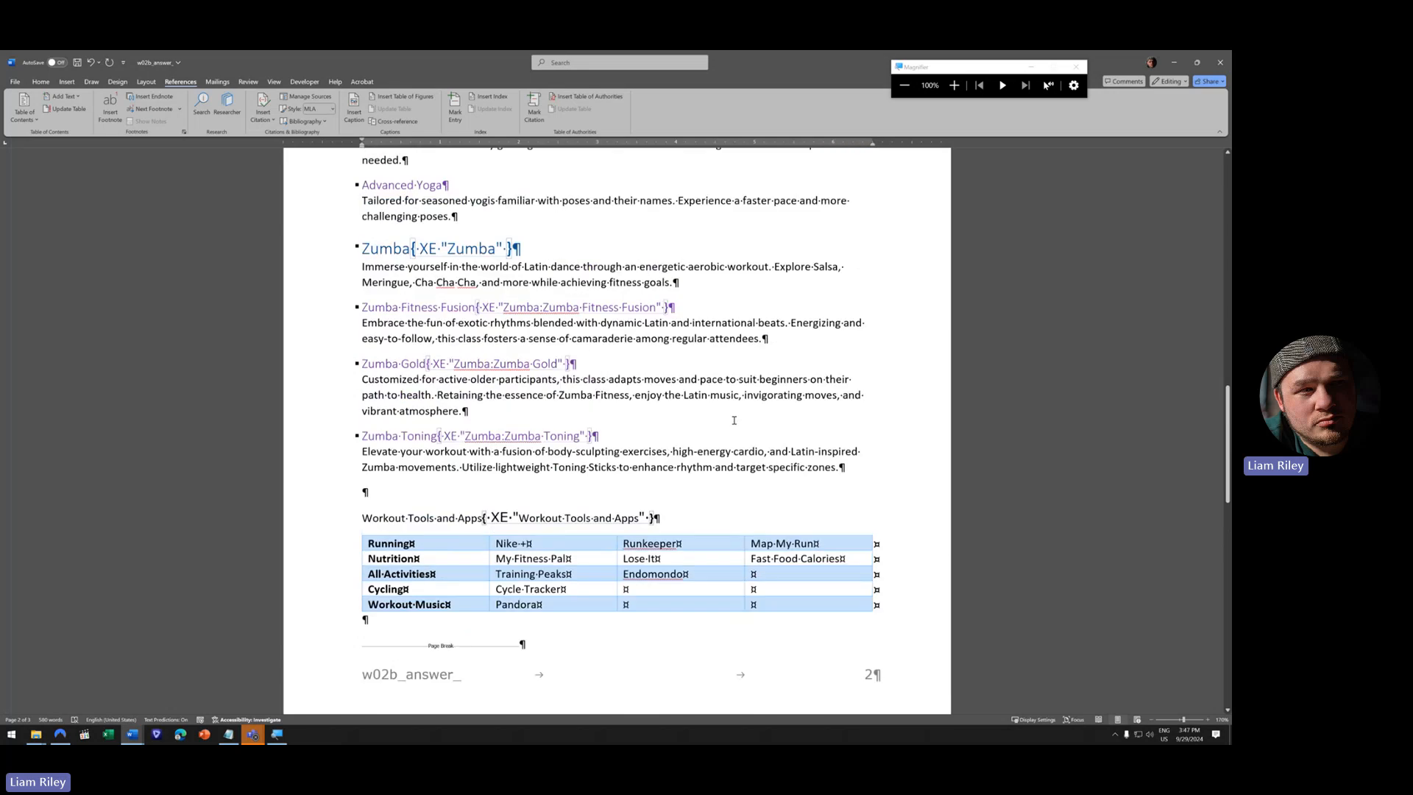
scroll(734, 419, "up", 15)
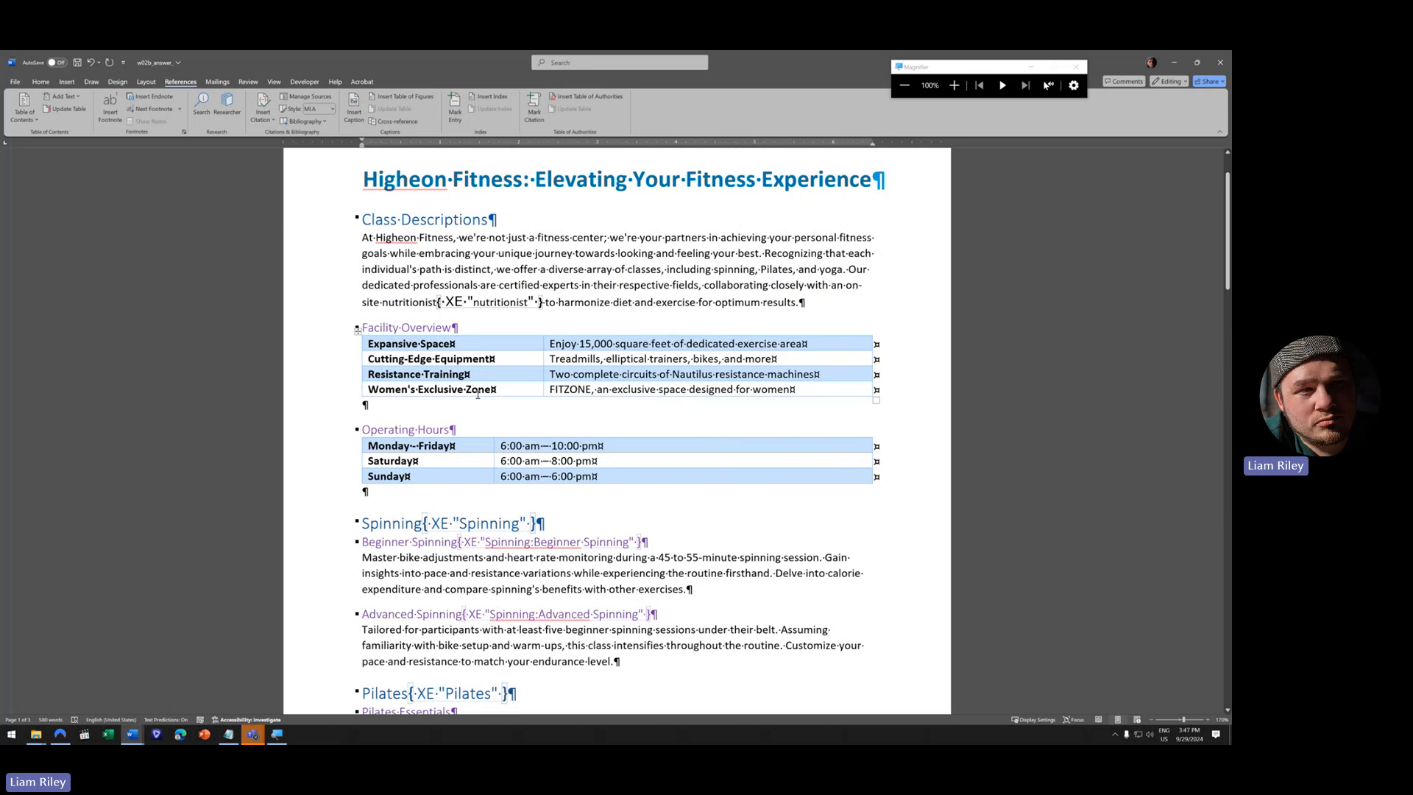
scroll(478, 393, "down", 15)
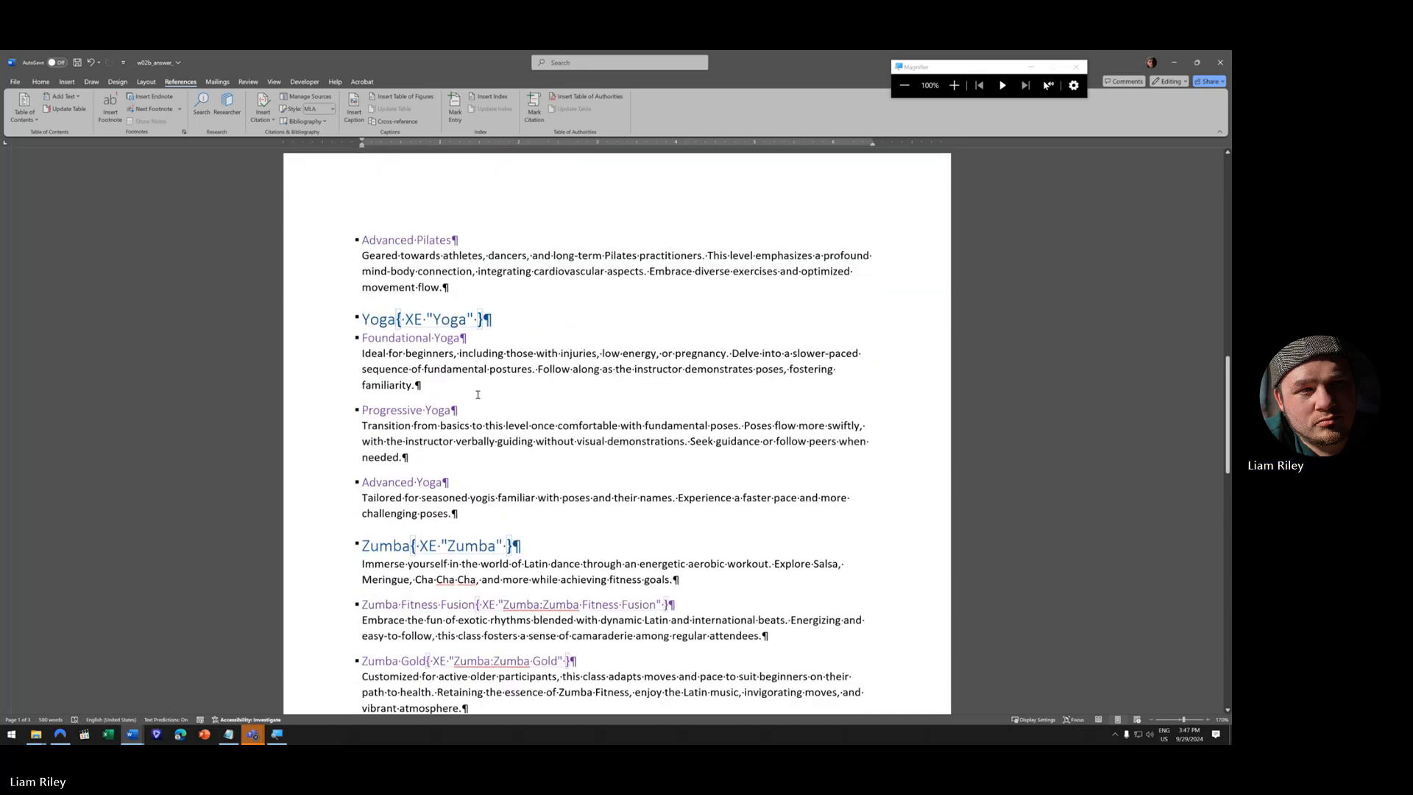
- Examine the Workout Tools and Apps line above the apps table and compare it with the class headings across the document
scroll(478, 394, "down", 5)
scroll(422, 398, "up", 3)
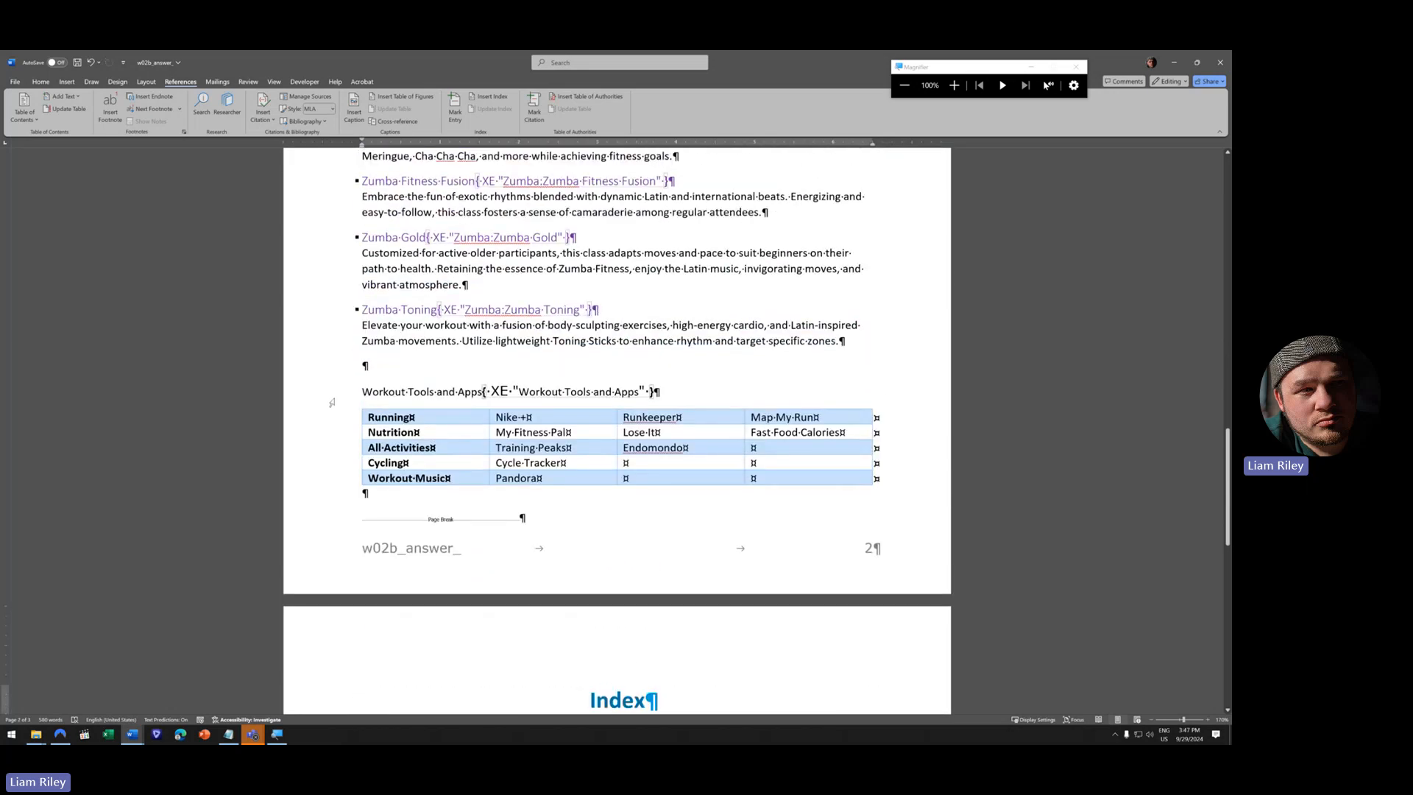
triple_click(421, 395)
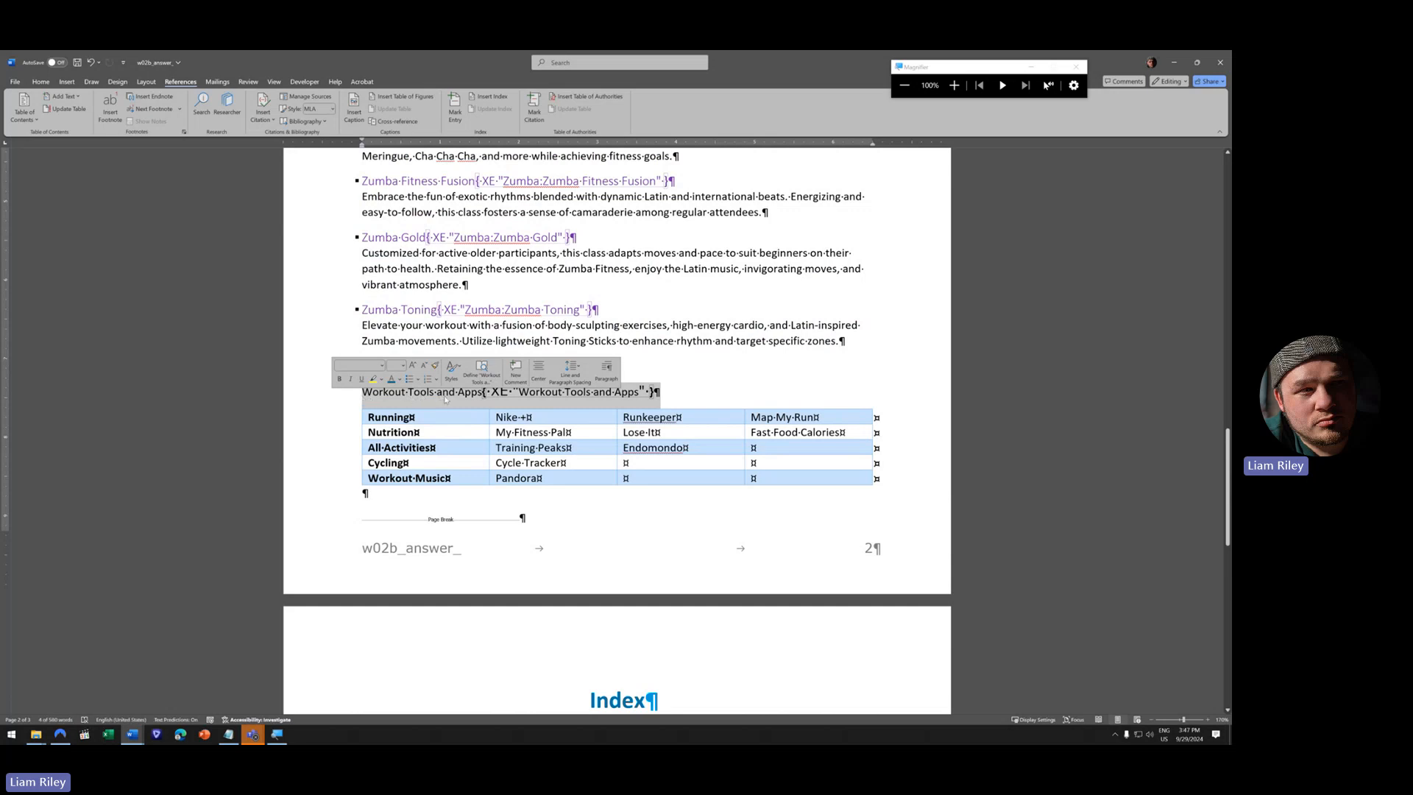
left_click(764, 357)
scroll(578, 413, "up", 5)
scroll(578, 413, "up", 10)
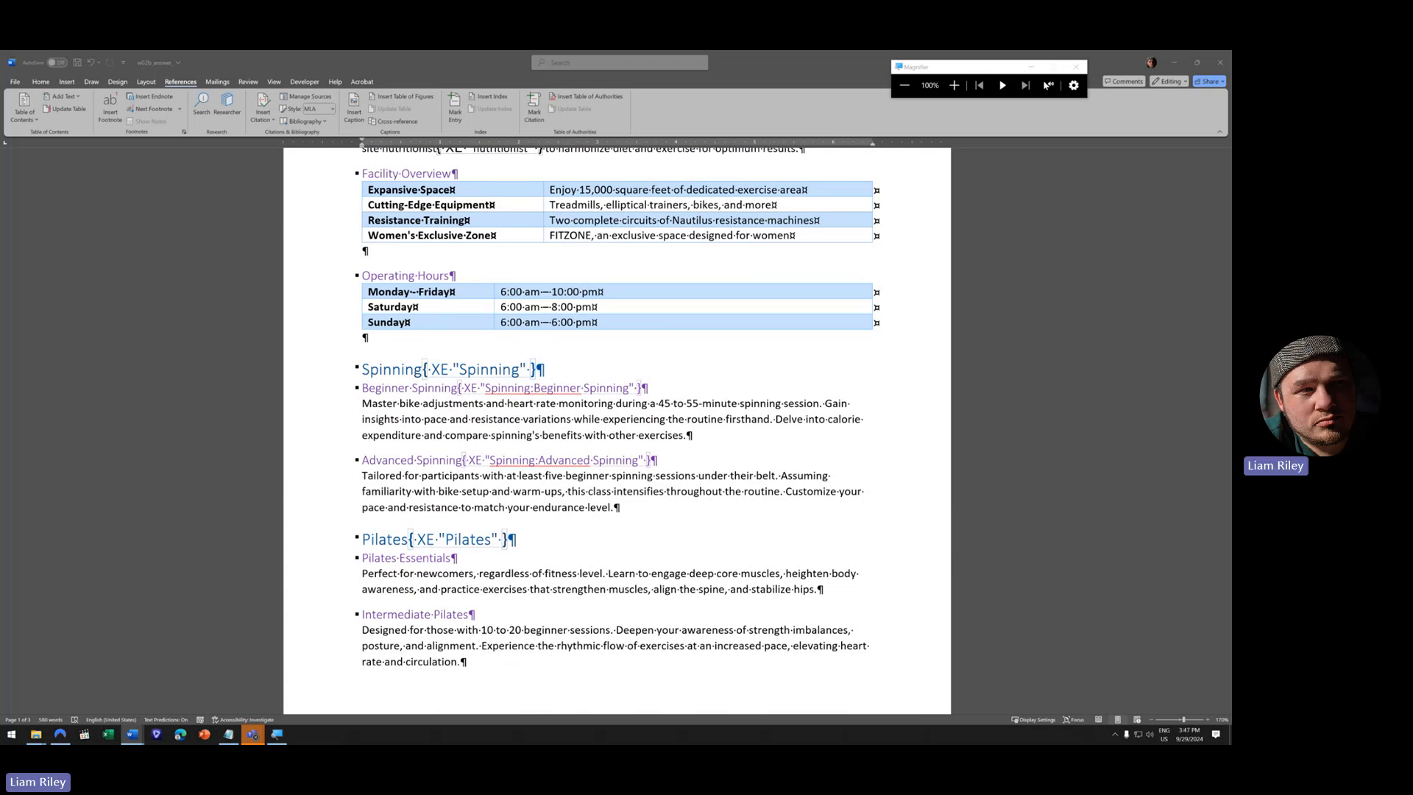
scroll(492, 617, "down", 6)
scroll(493, 617, "down", 7)
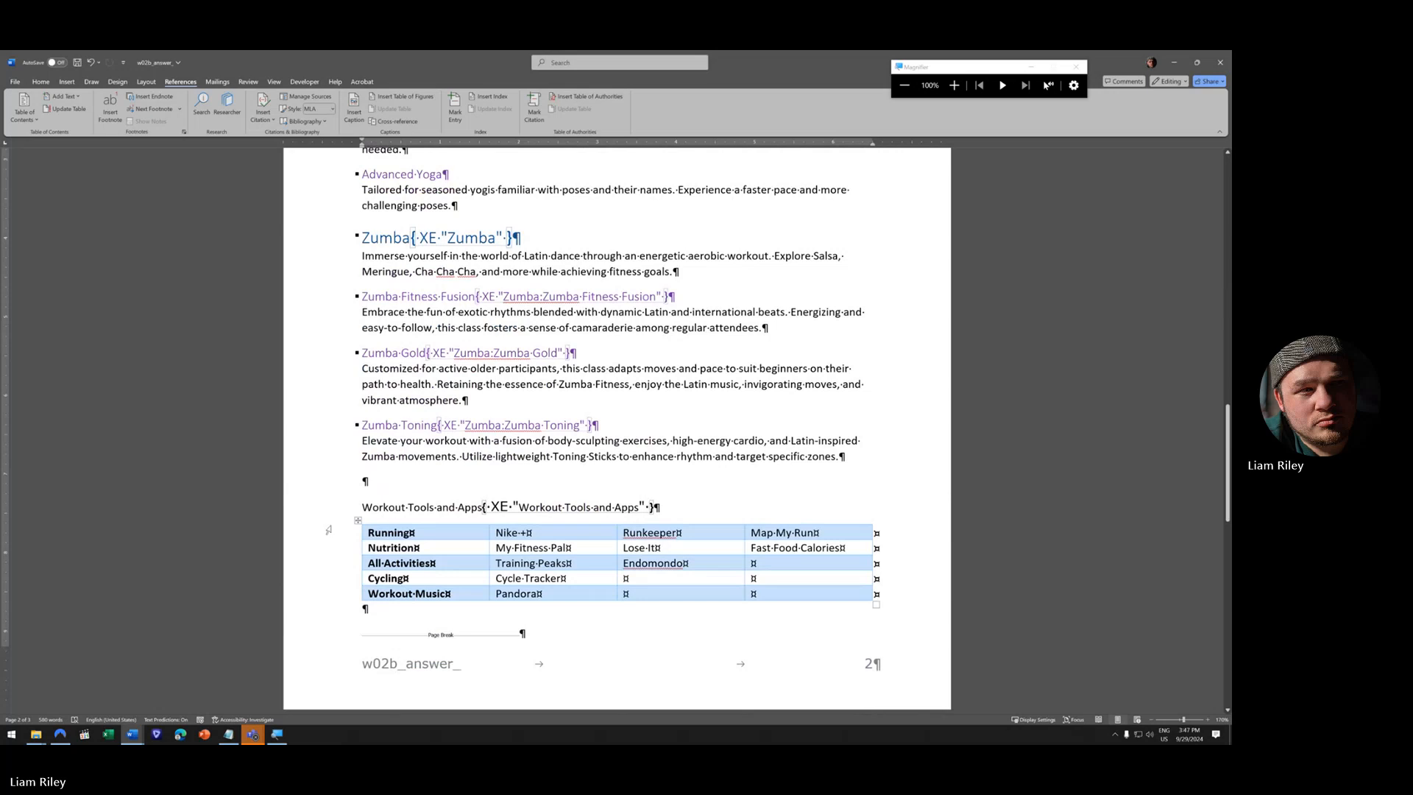
left_click(329, 513)
scroll(395, 531, "up", 7)
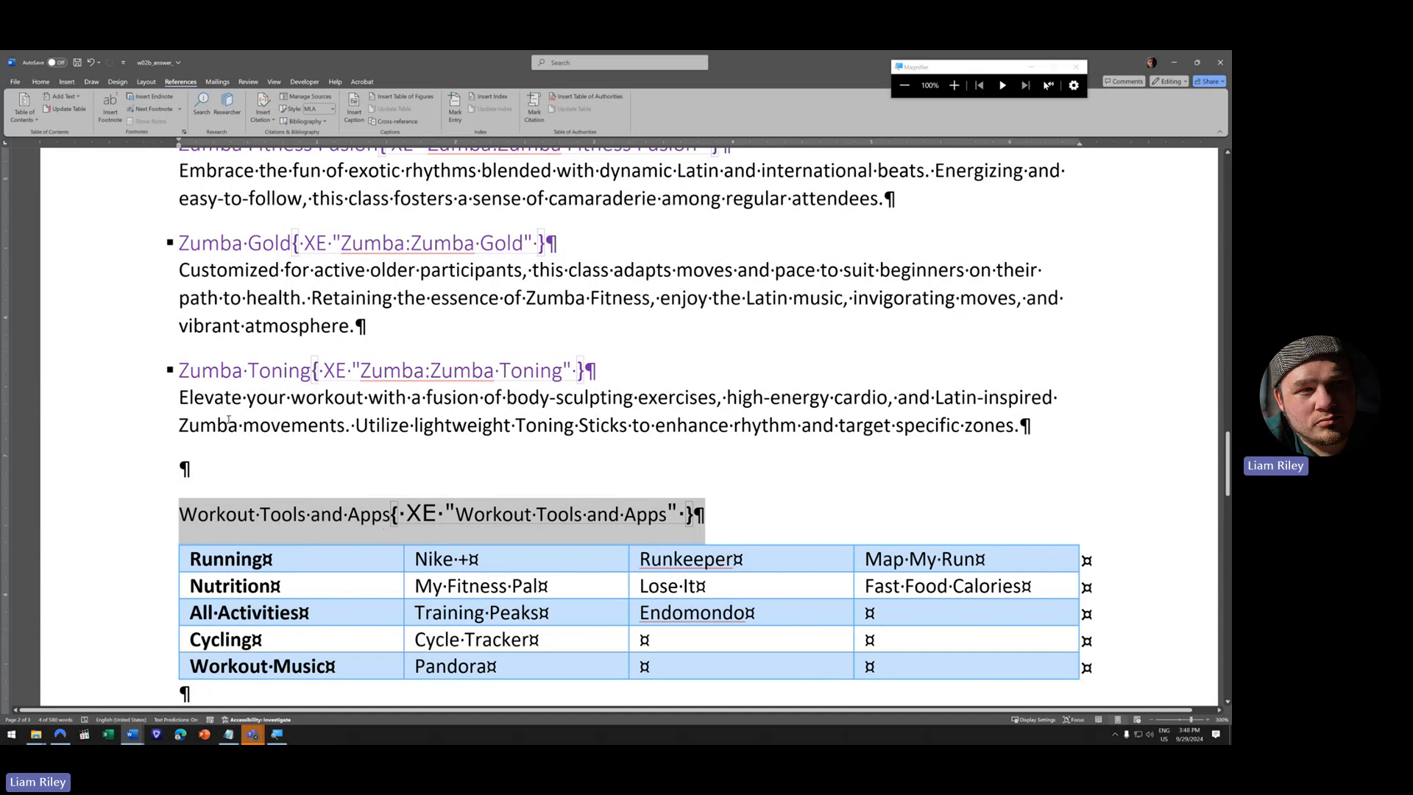
- Check which table of contents level is assigned to the Zumba Toning heading
left_click(131, 374)
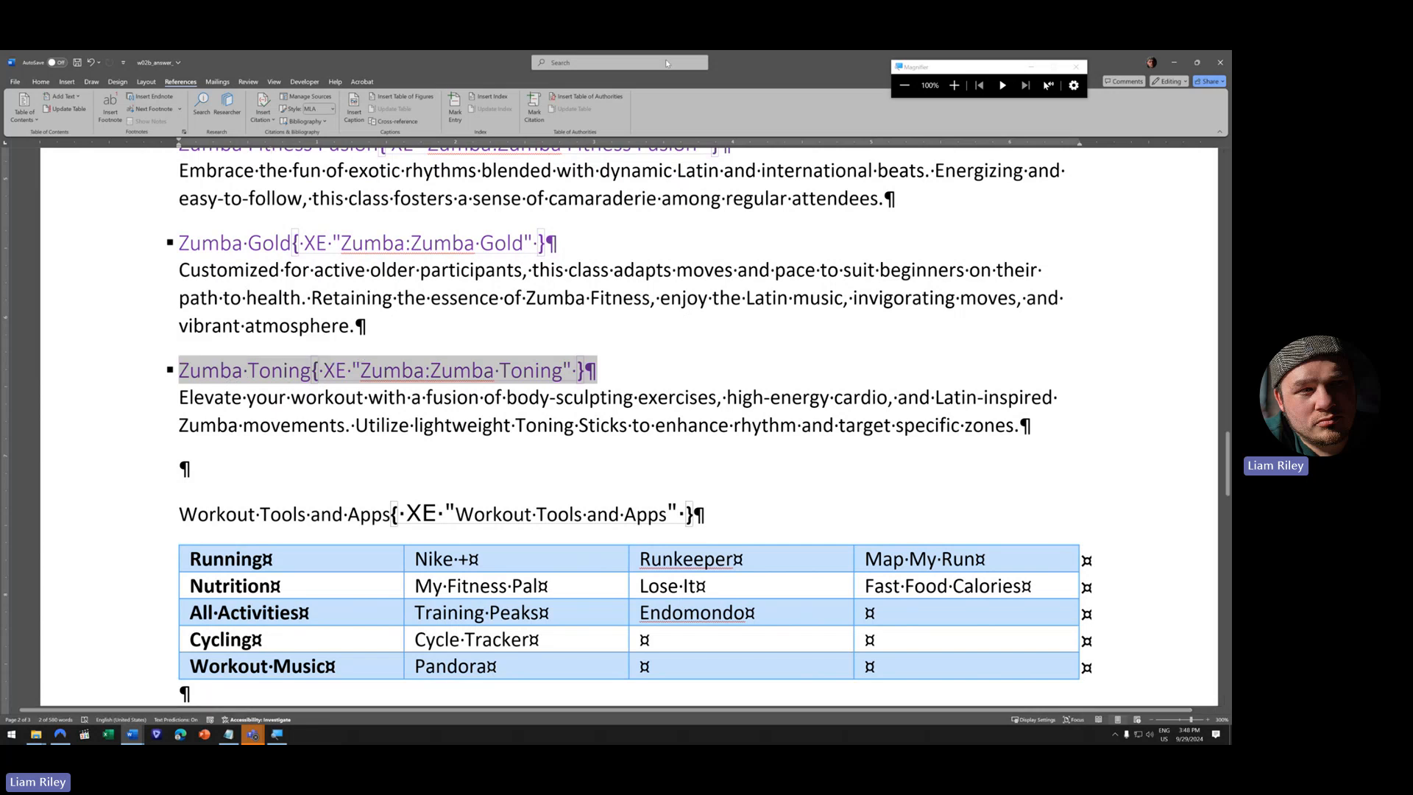
left_click(955, 86)
left_click(955, 86)
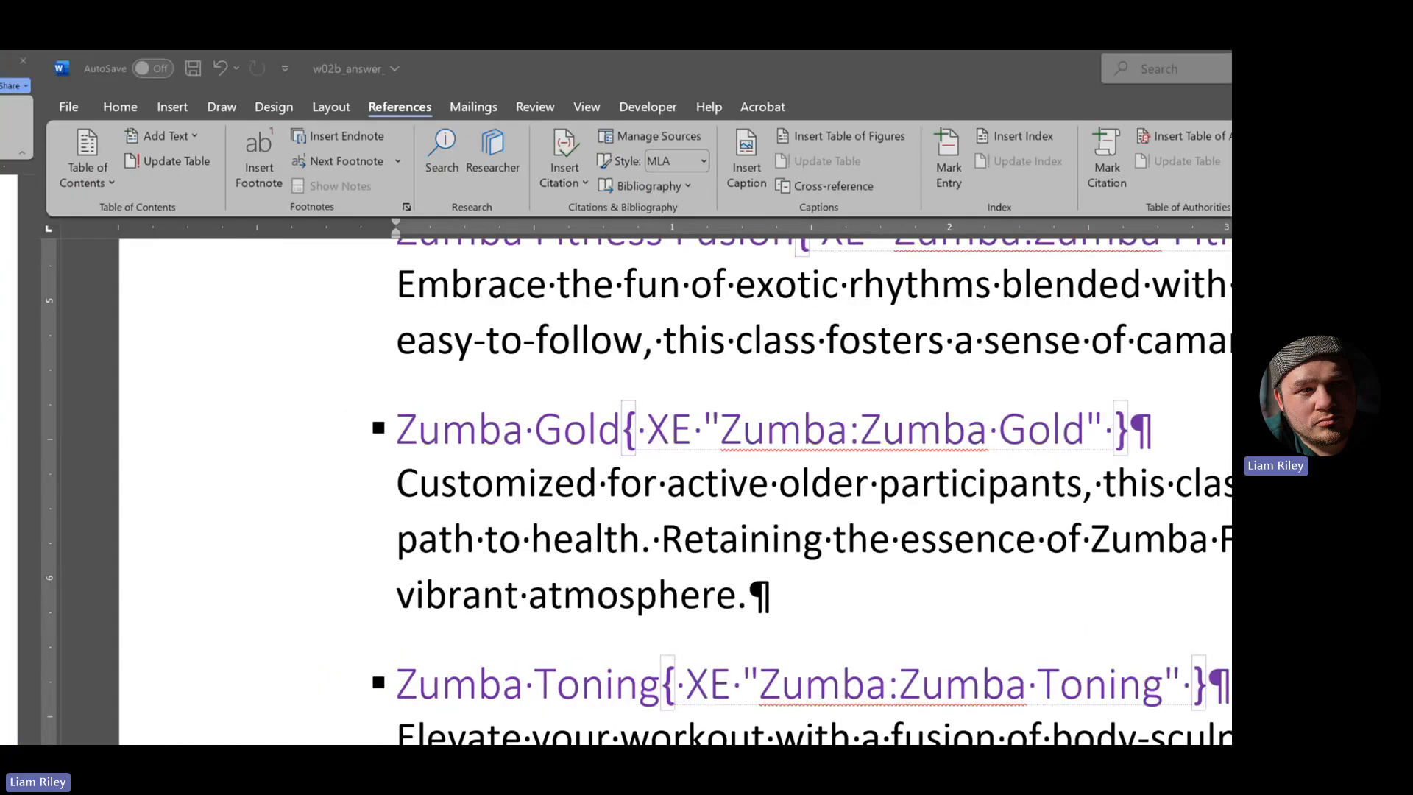
left_click(193, 136)
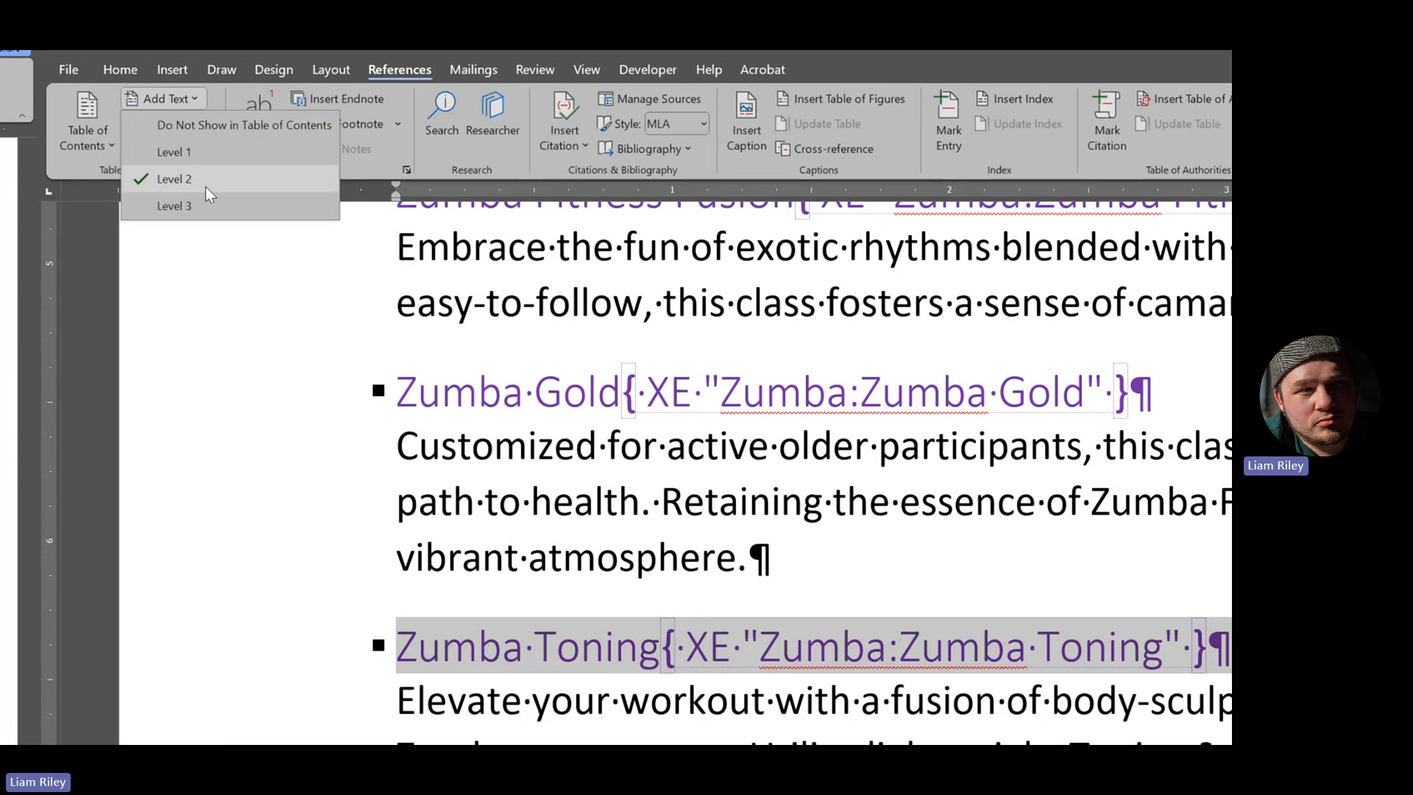
left_click(185, 181)
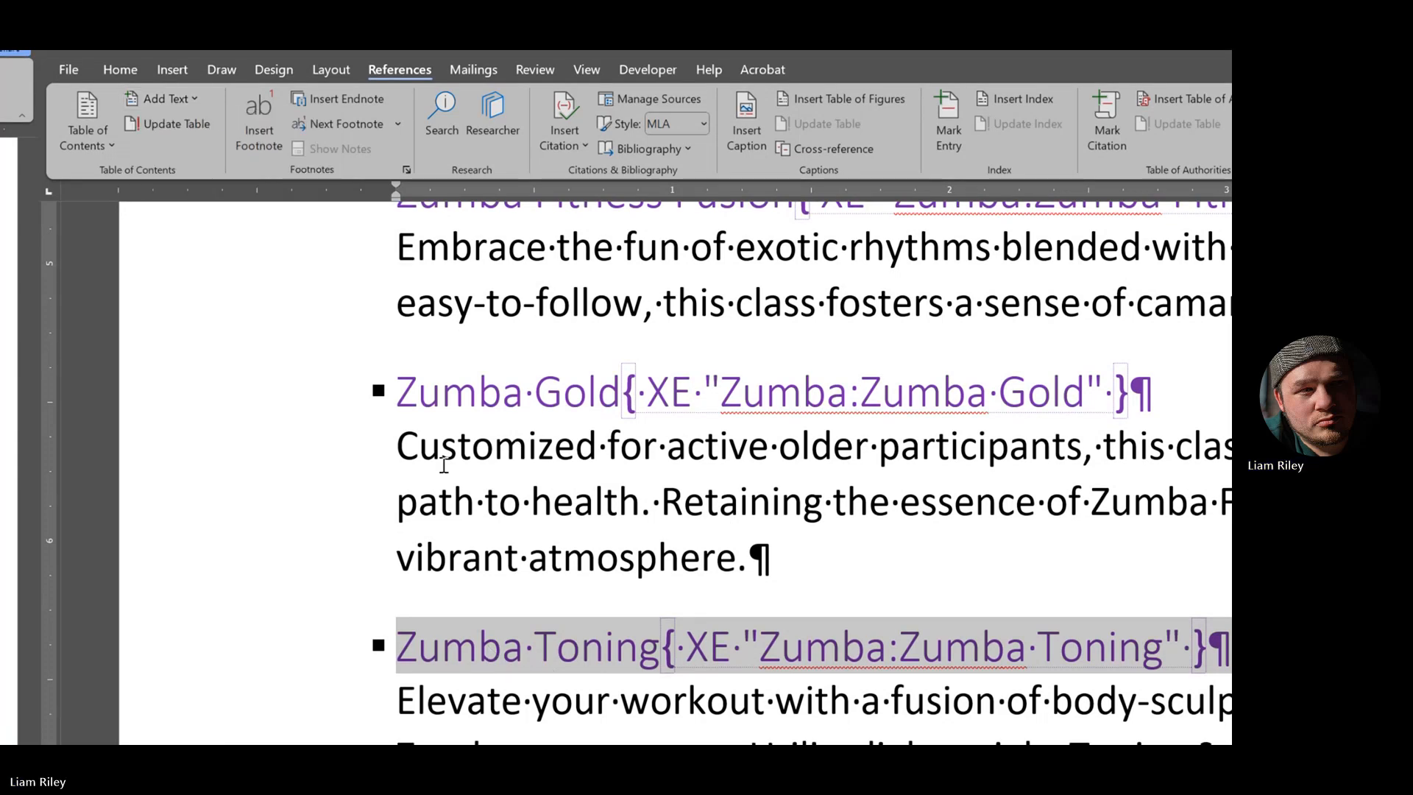
- Check the table of contents levels of the Zumba Fitness Fusion heading and the main Zumba heading
scroll(442, 460, "up", 2)
left_click(327, 473)
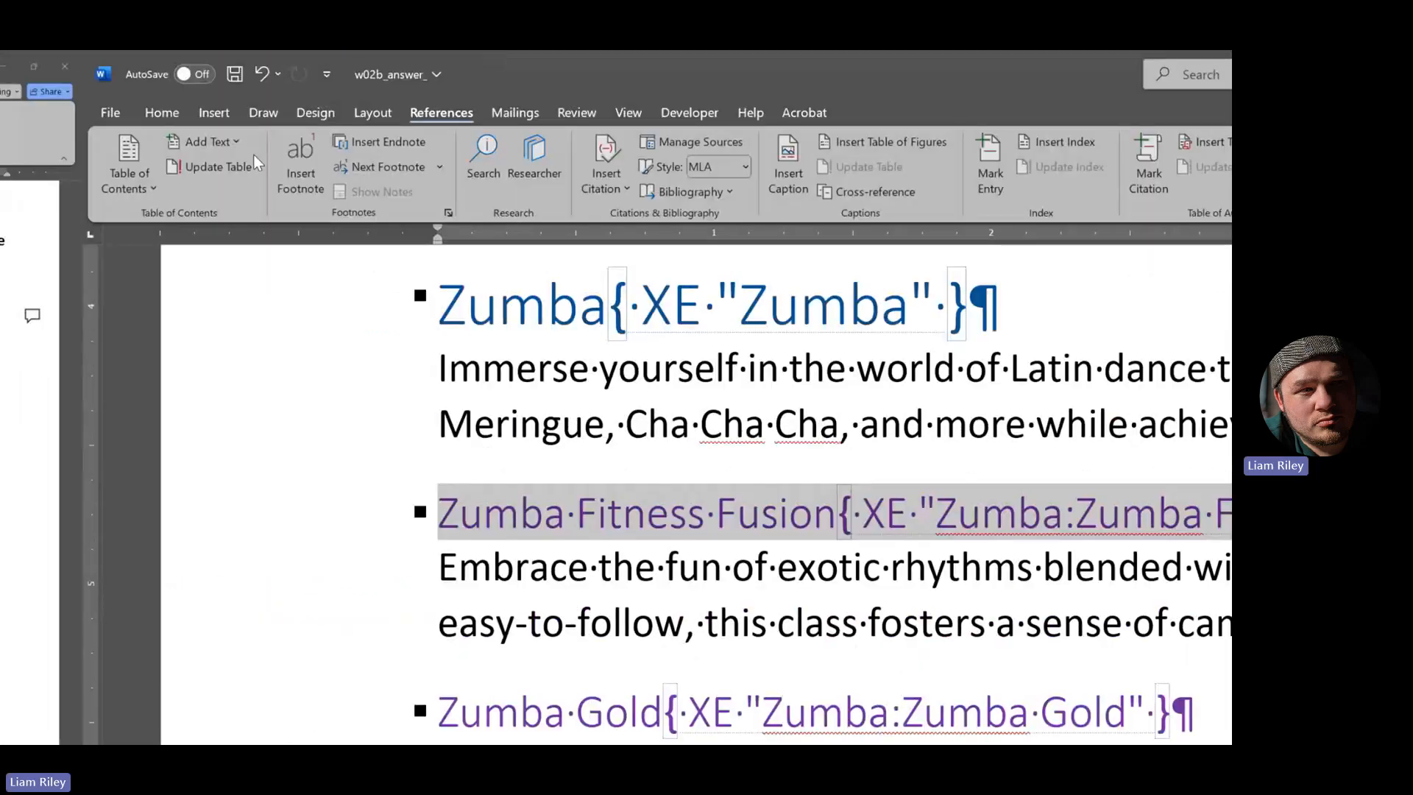
left_click(234, 142)
left_click(324, 315)
left_click(324, 316)
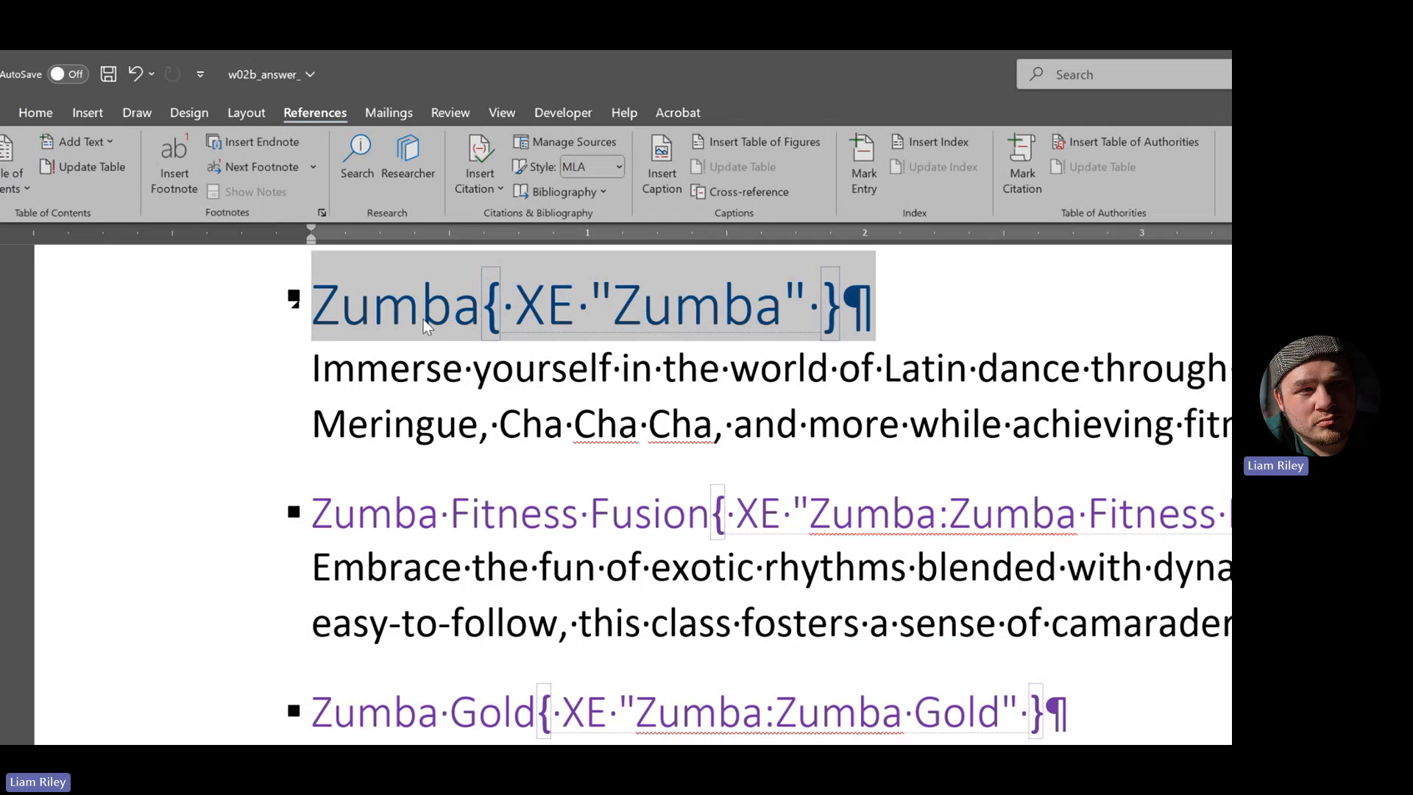
left_click(110, 145)
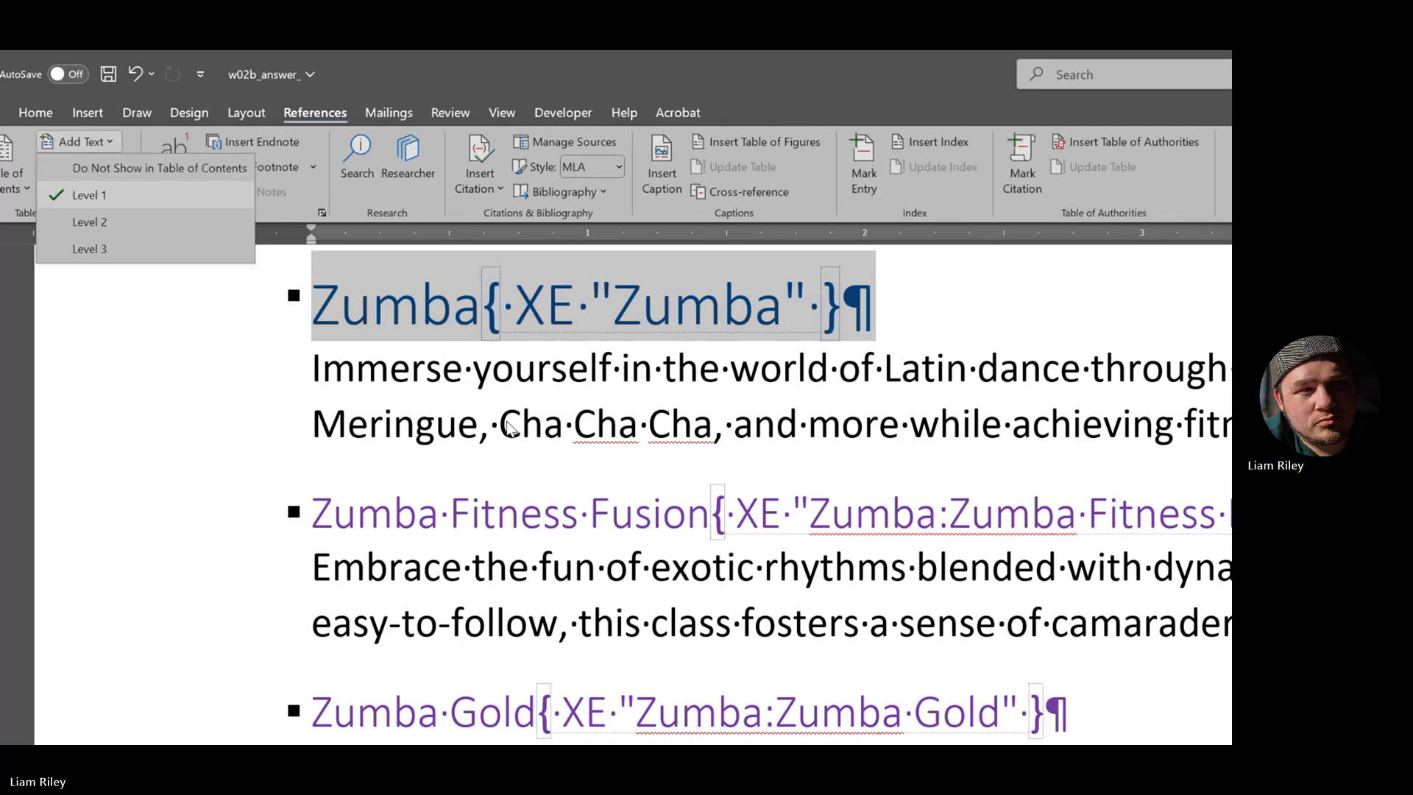
left_click(99, 196)
- Check the table of contents level of the Workout Tools and Apps line above the apps table
scroll(272, 529, "down", 10)
scroll(250, 479, "down", 1)
left_click(227, 432)
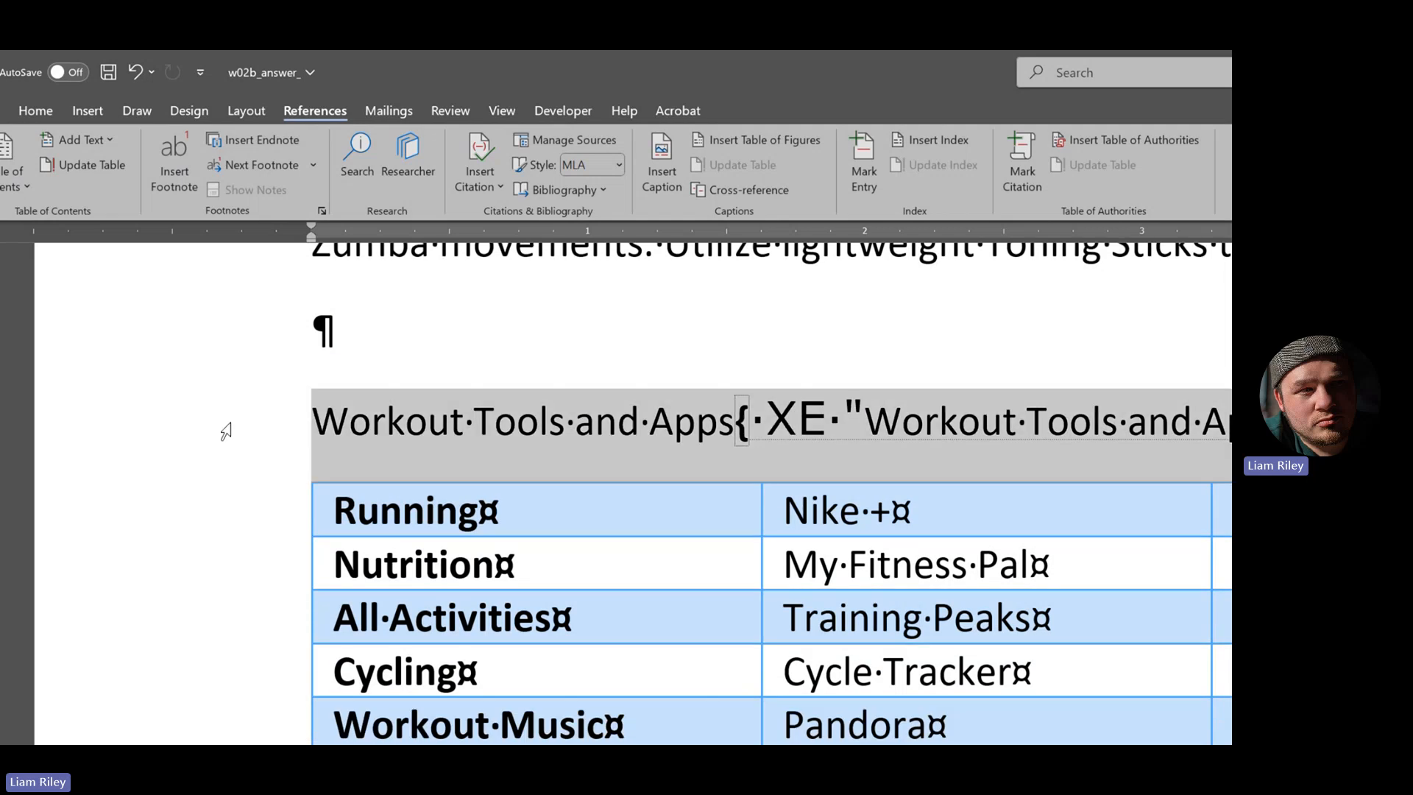
scroll(216, 395, "up", 5)
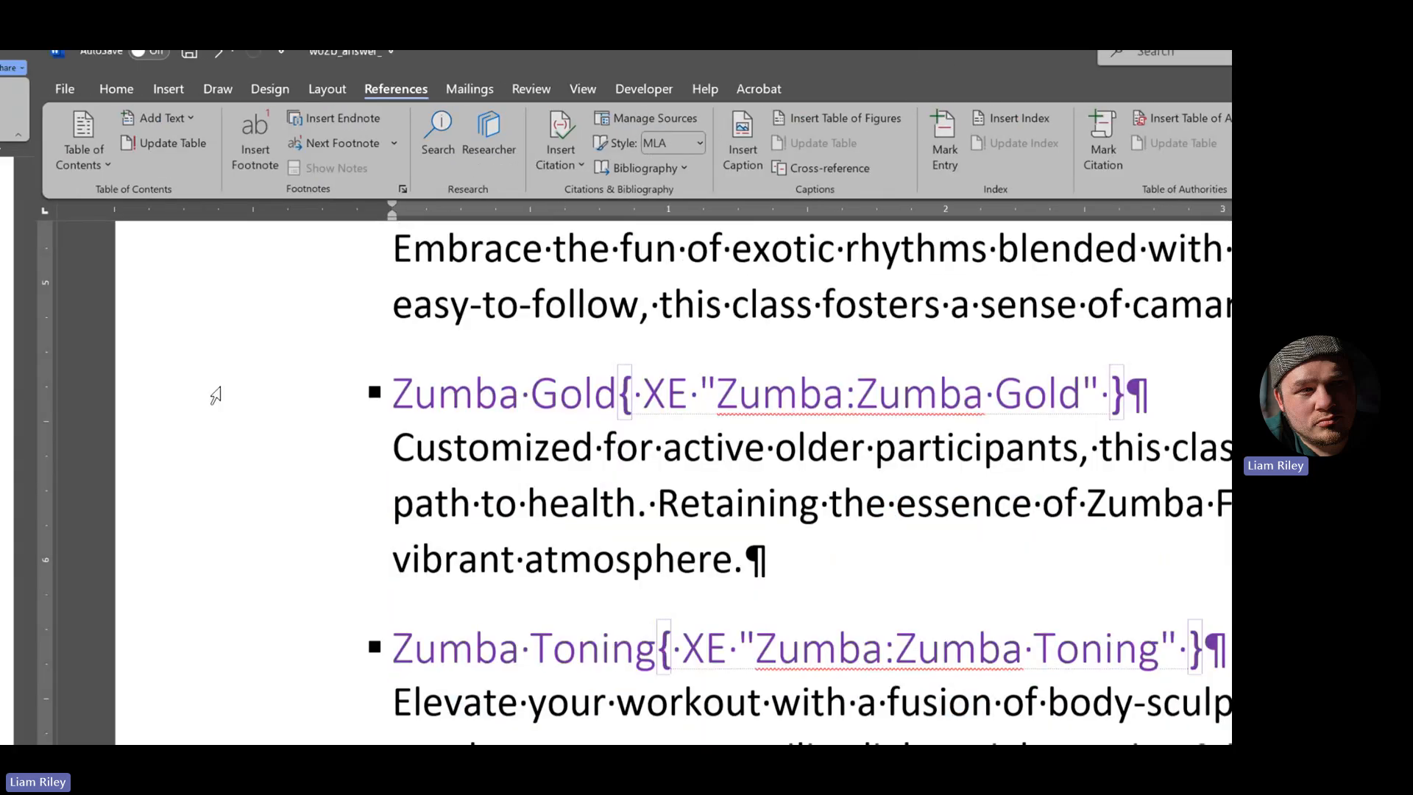
scroll(215, 395, "down", 3)
left_click(185, 116)
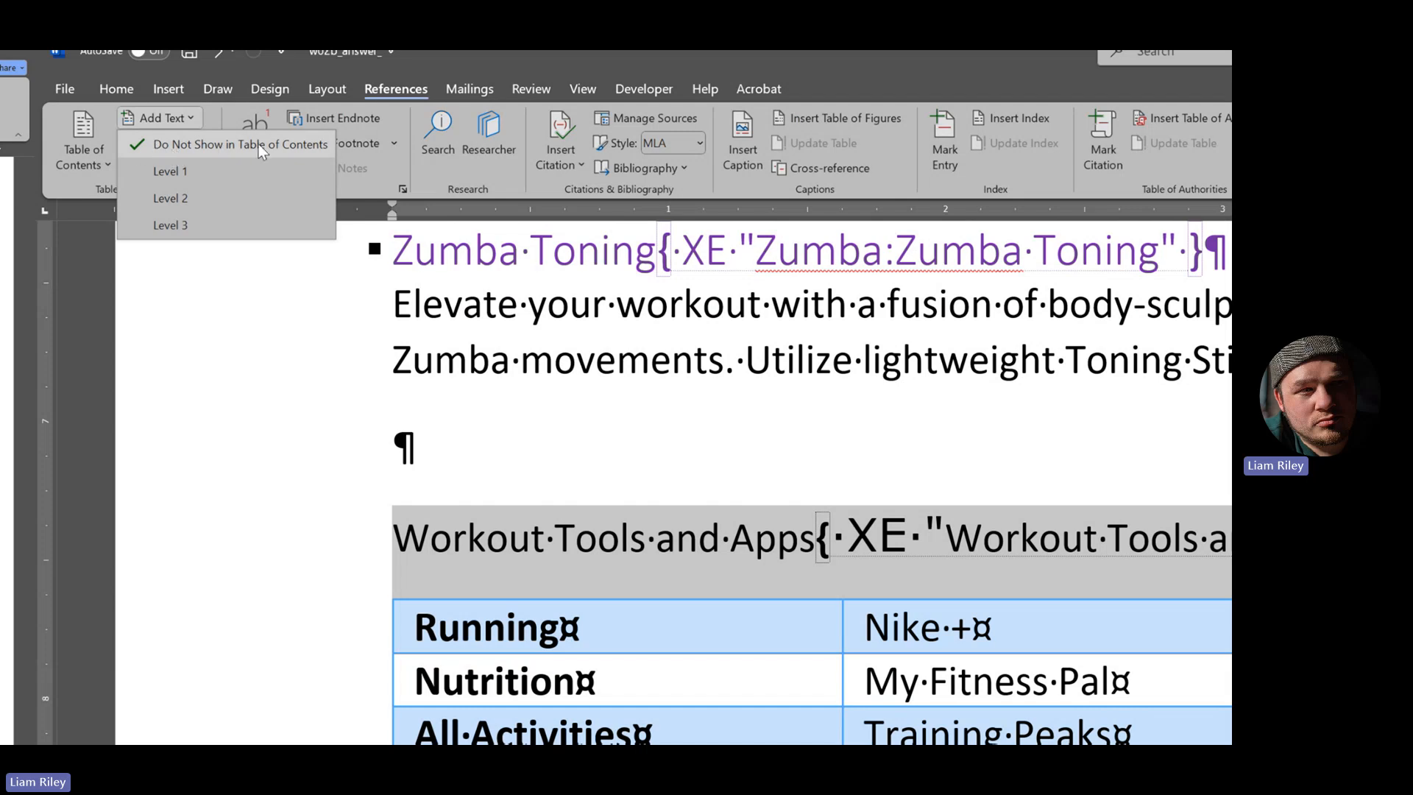
left_click(541, 328)
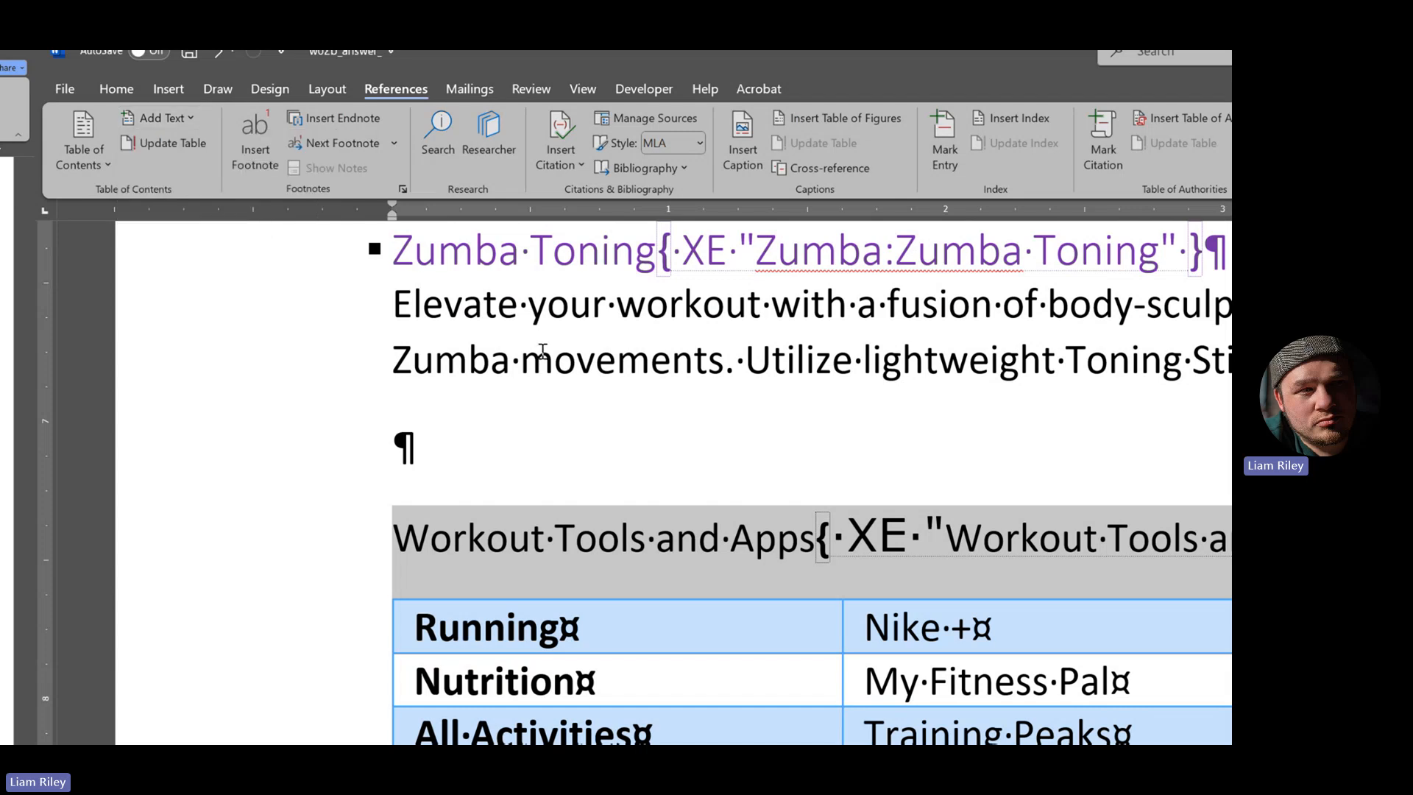
- Check the table of contents level of the body text under Zumba Toning, using the word "Utilize"
left_click(532, 362)
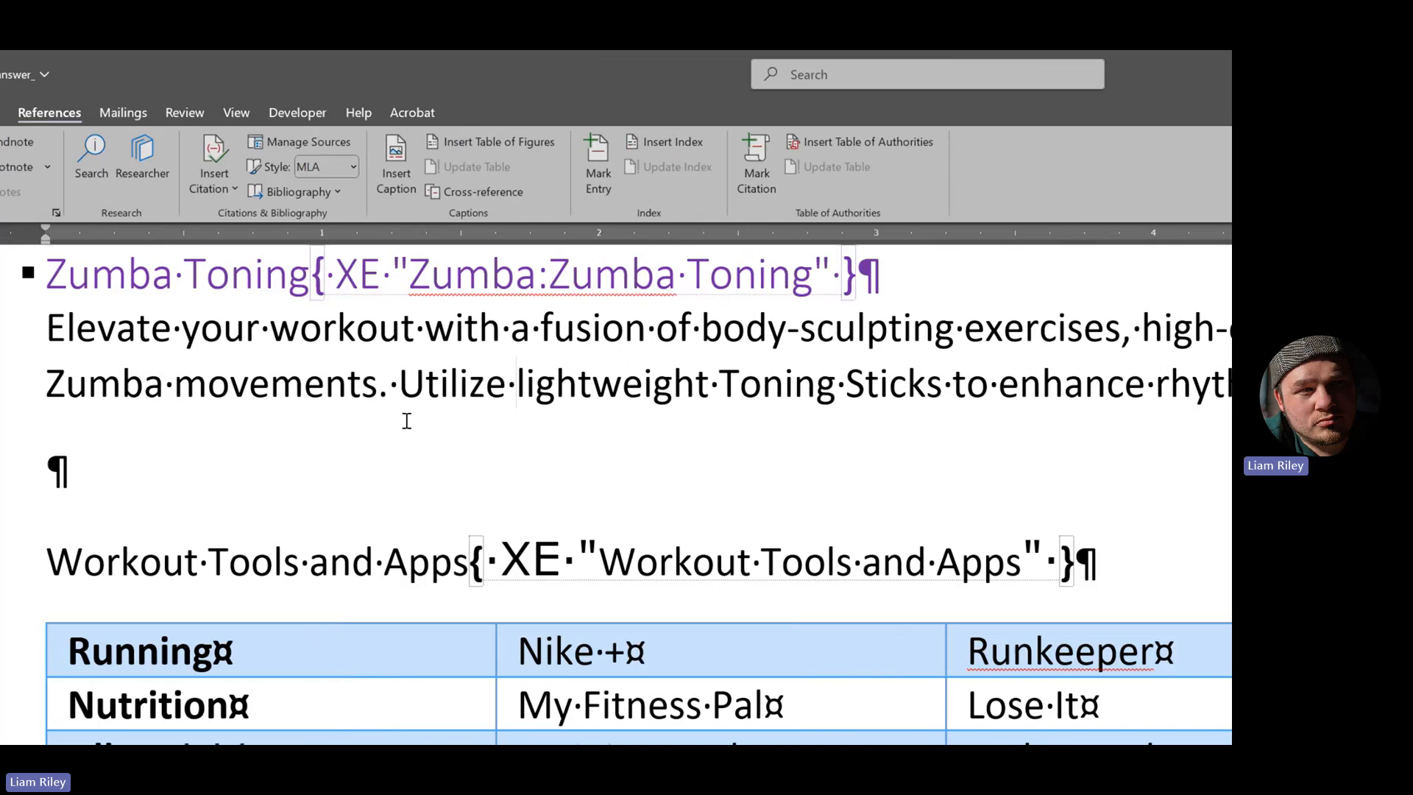
double_click(457, 387)
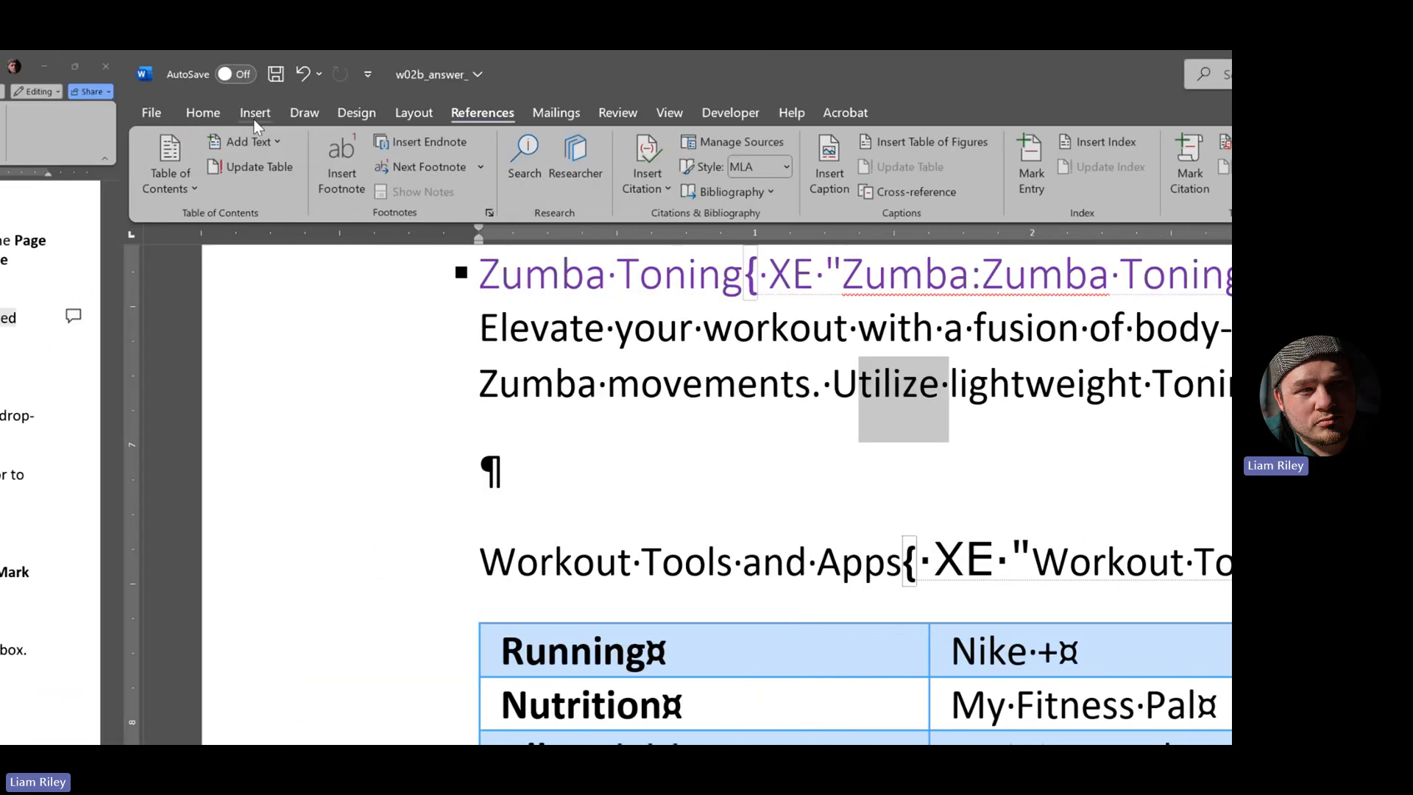
left_click(276, 140)
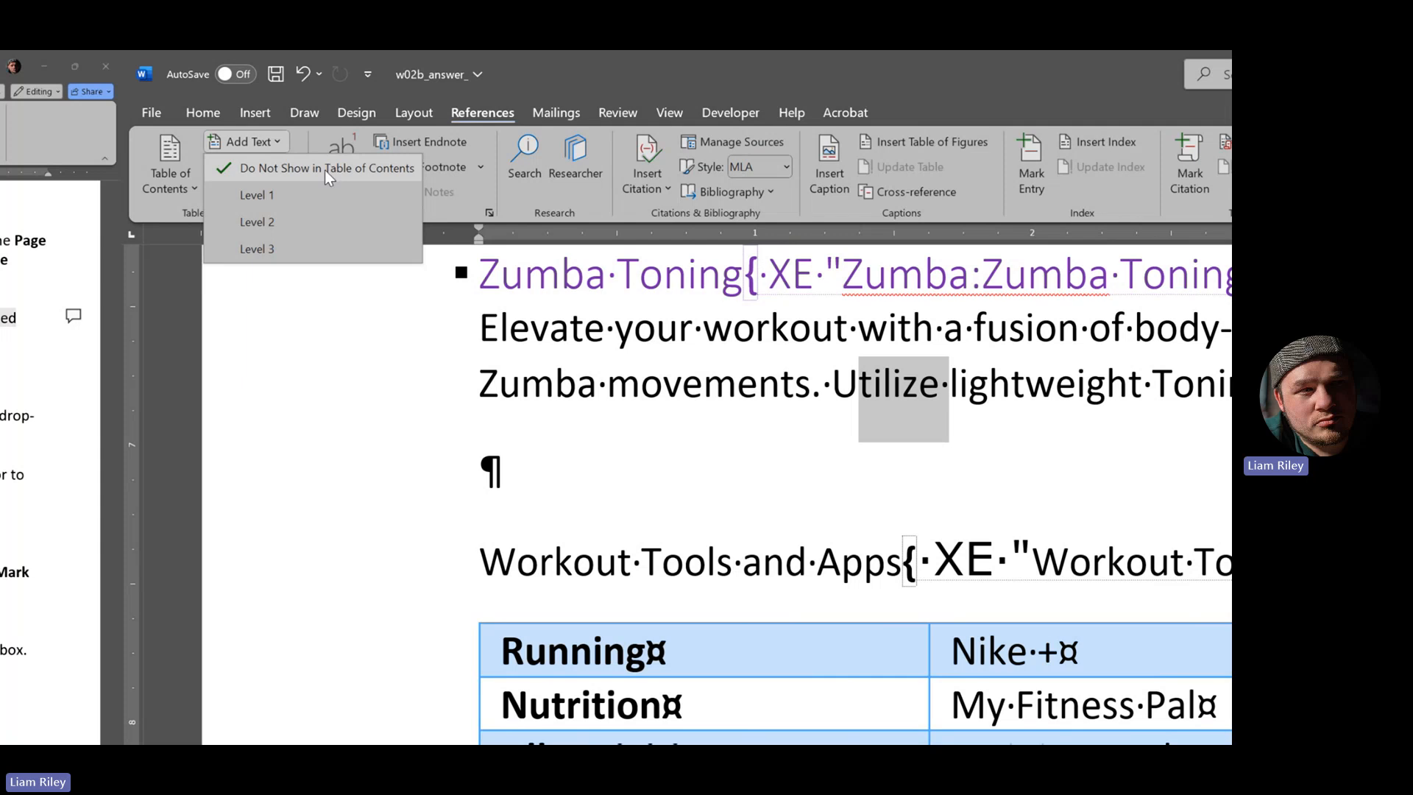
left_click(432, 590)
- Add the Workout Tools and Apps line to the table of contents text as Level 1
left_click(431, 588)
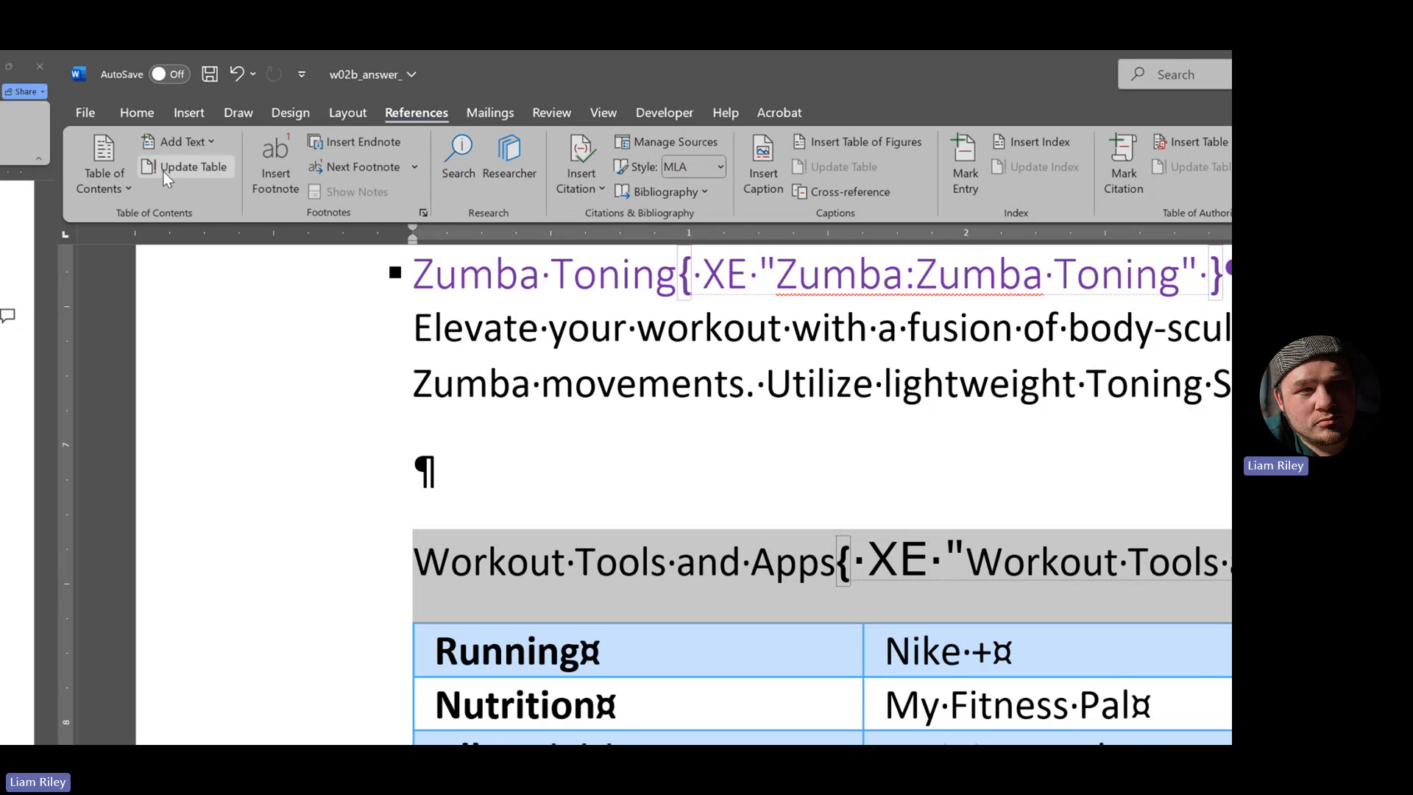
left_click(209, 140)
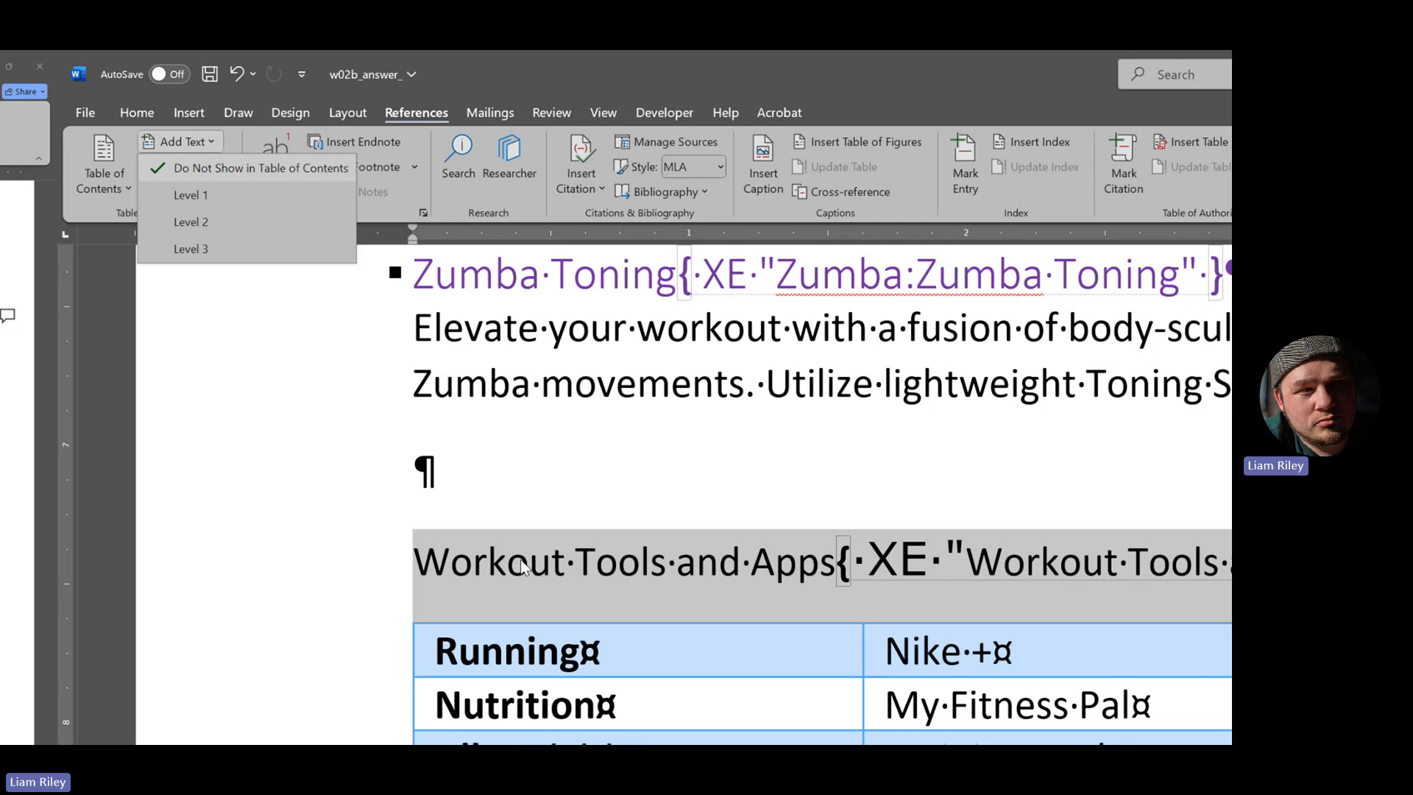
left_click(202, 200)
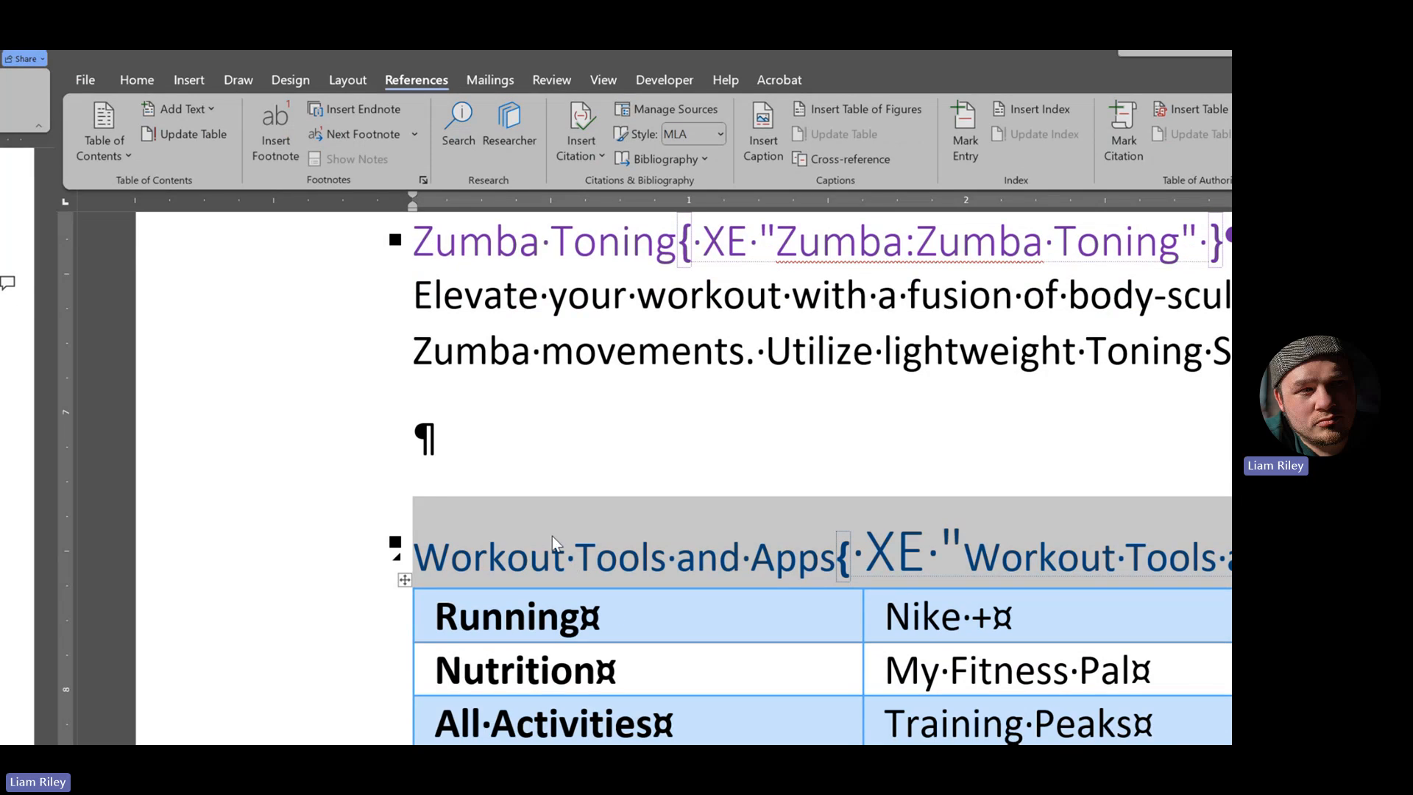
- Compare the Workout Tools and Apps heading with the Zumba headings and review the available table of contents levels
scroll(360, 475, "up", 10)
scroll(317, 479, "down", 1)
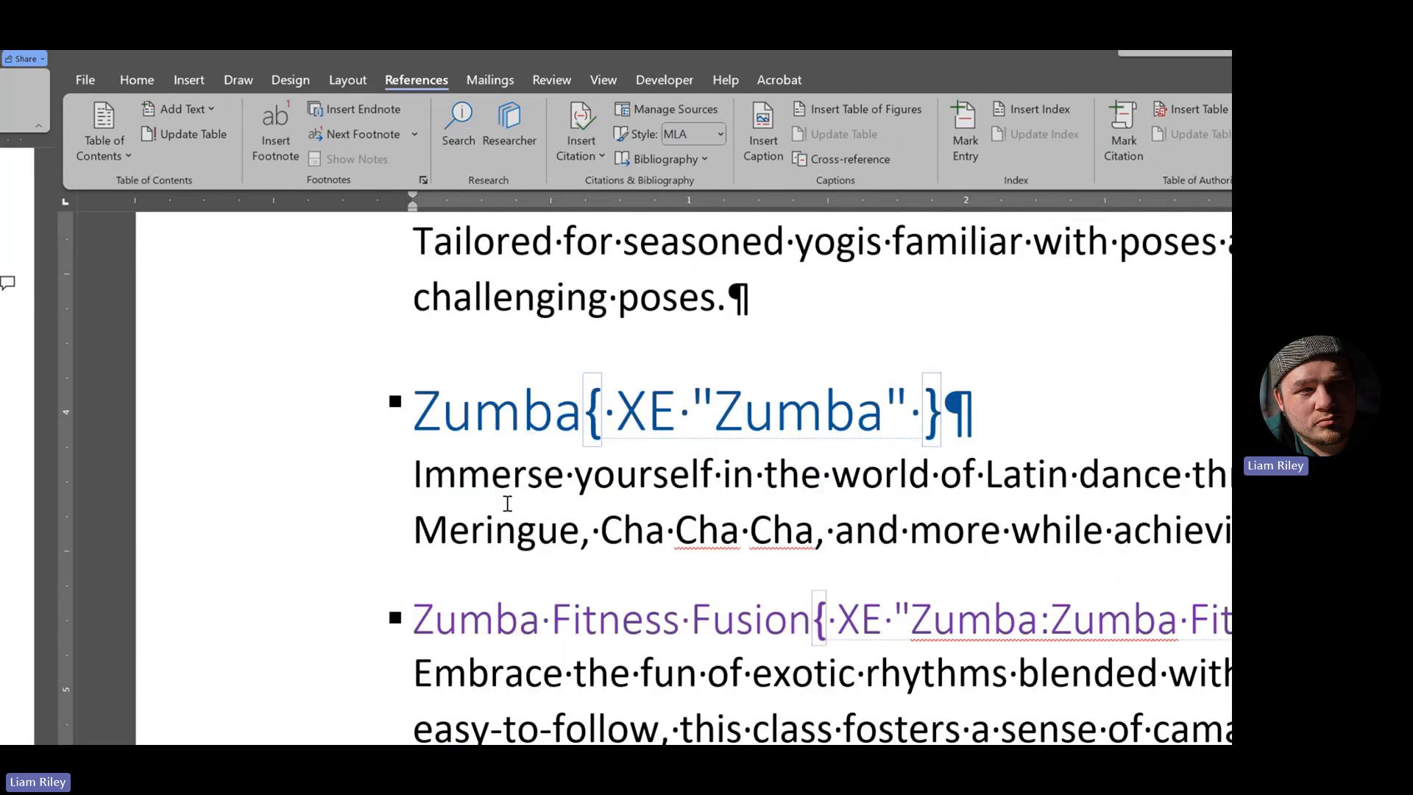
scroll(507, 515, "down", 3)
scroll(507, 533, "down", 5)
scroll(506, 537, "up", 2)
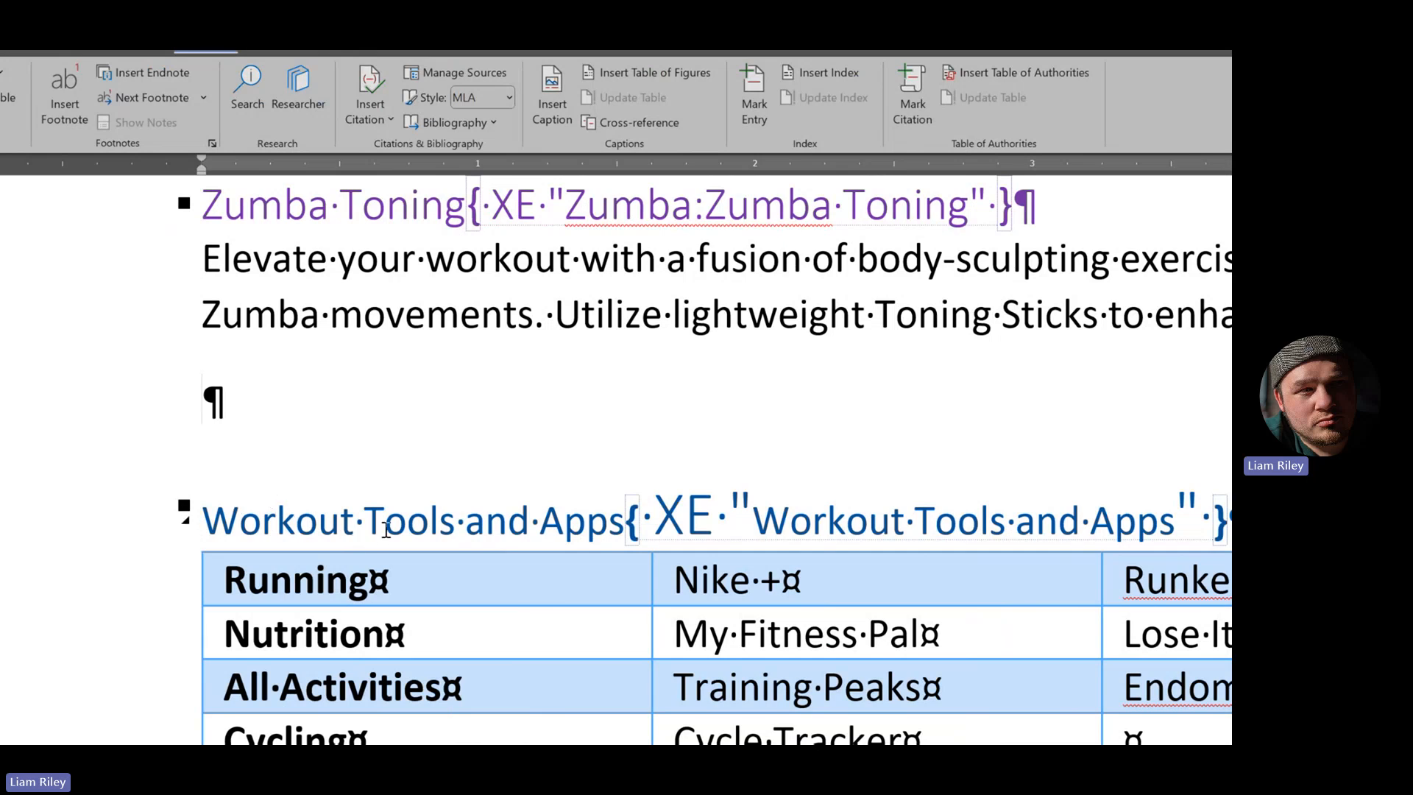
key("super+minus")
key("super+minus")
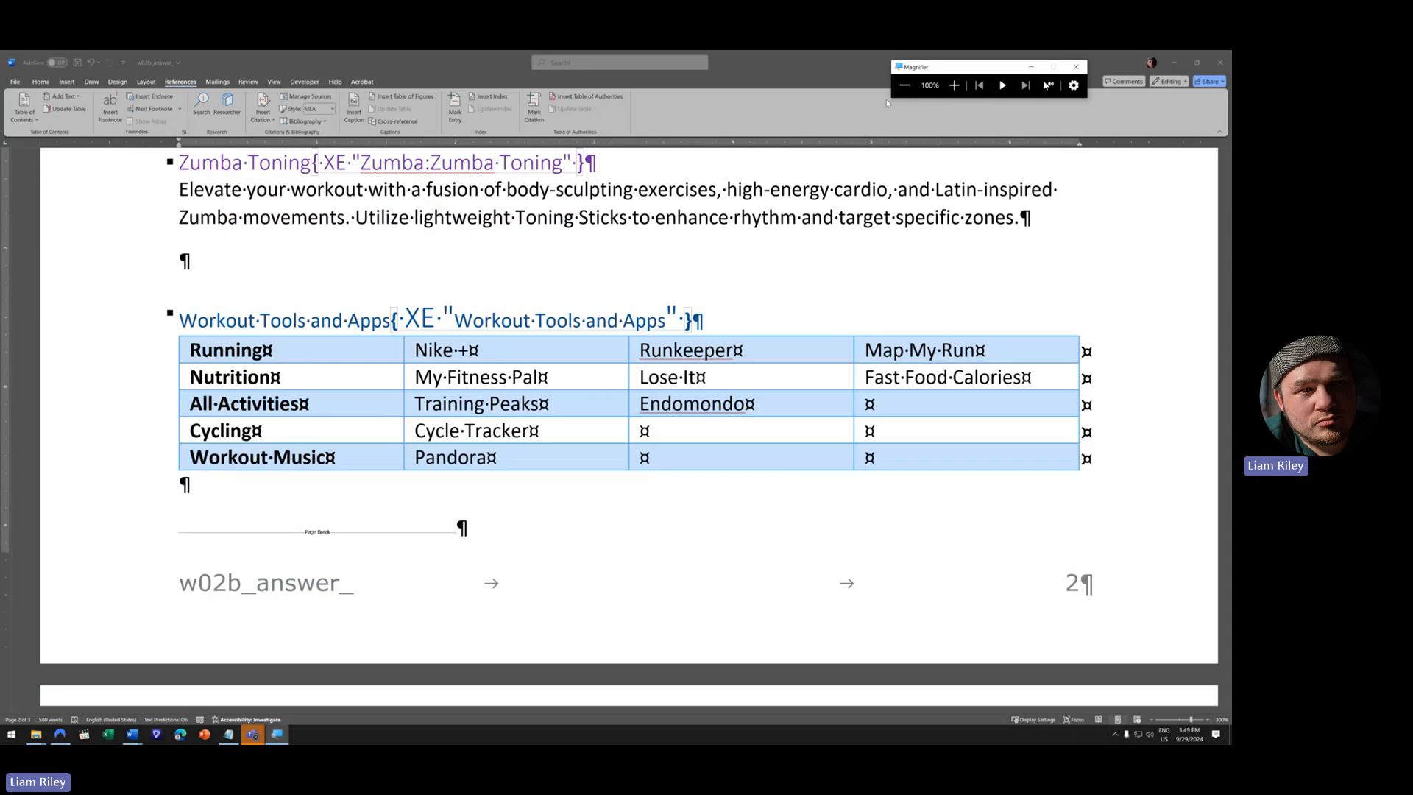
scroll(350, 324, "up", 5)
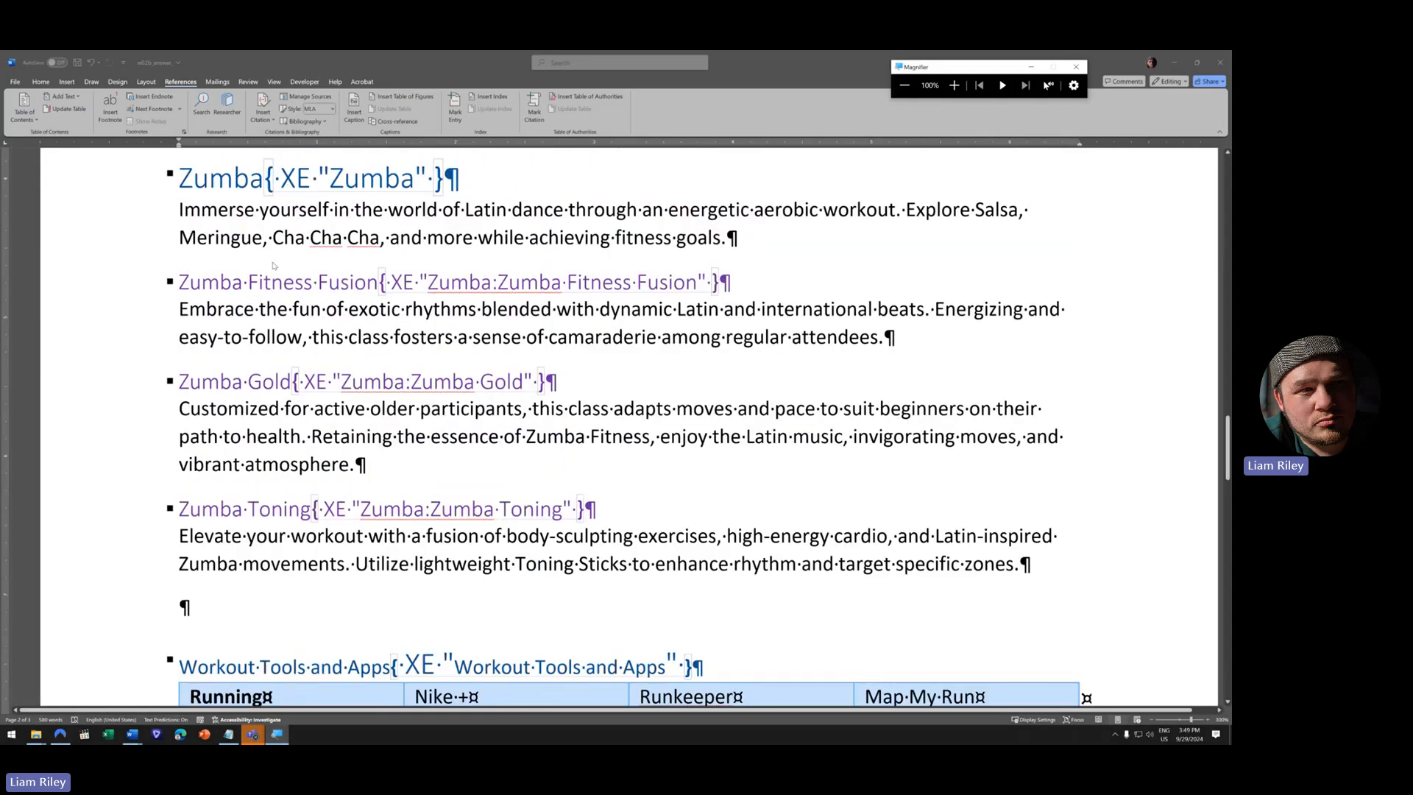
left_click(63, 97)
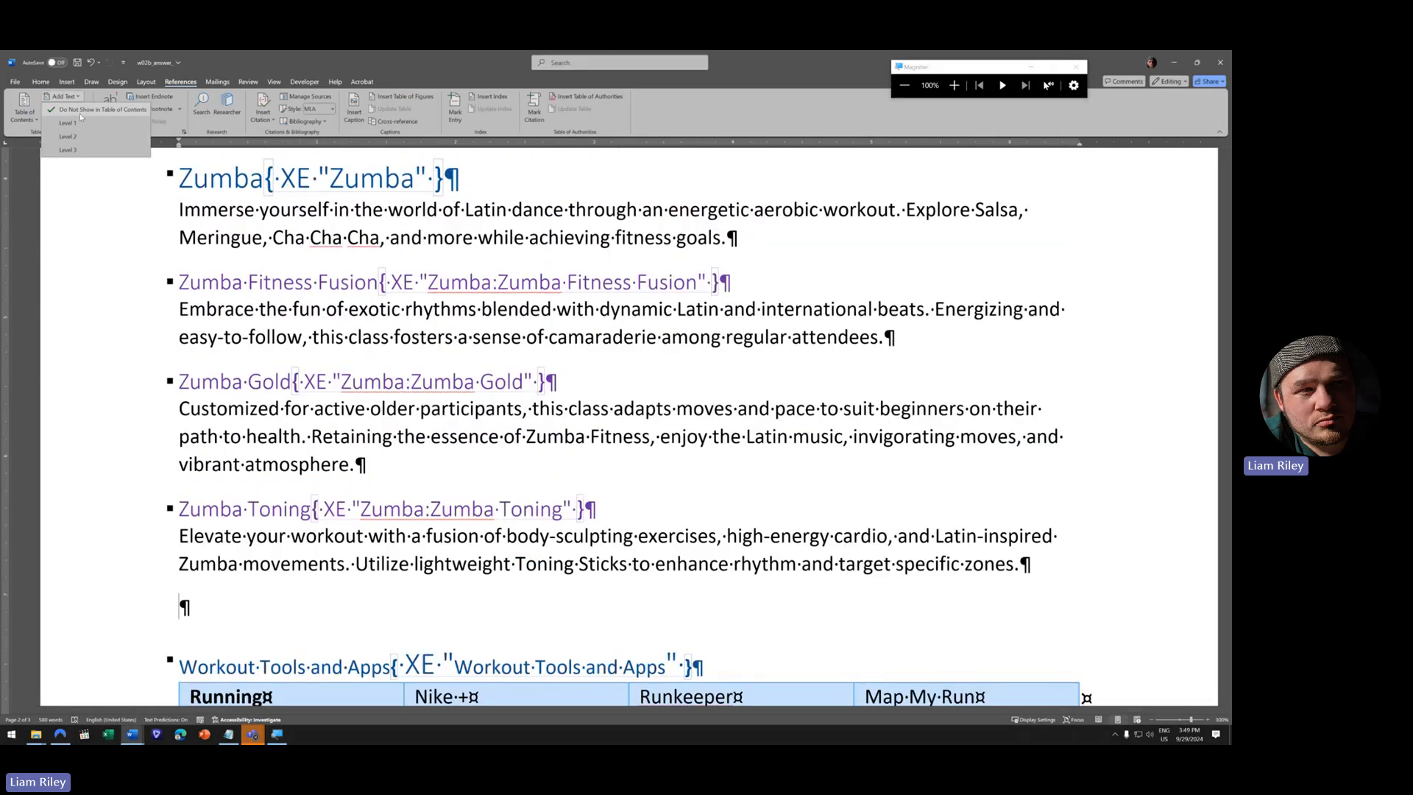
left_click(664, 120)
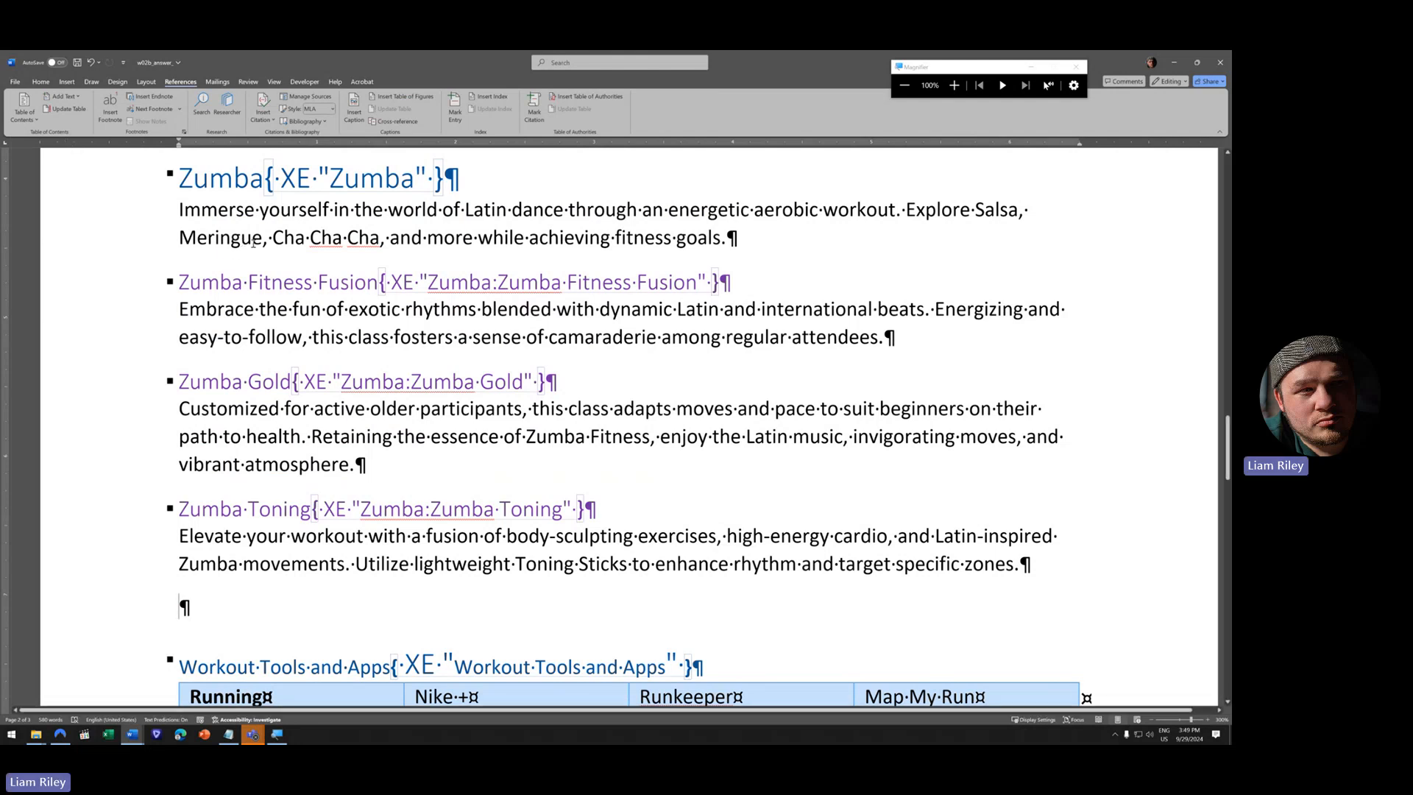
- Place the insertion point at the start of the document, in front of the Higheon Fitness title
scroll(452, 356, "up", 3)
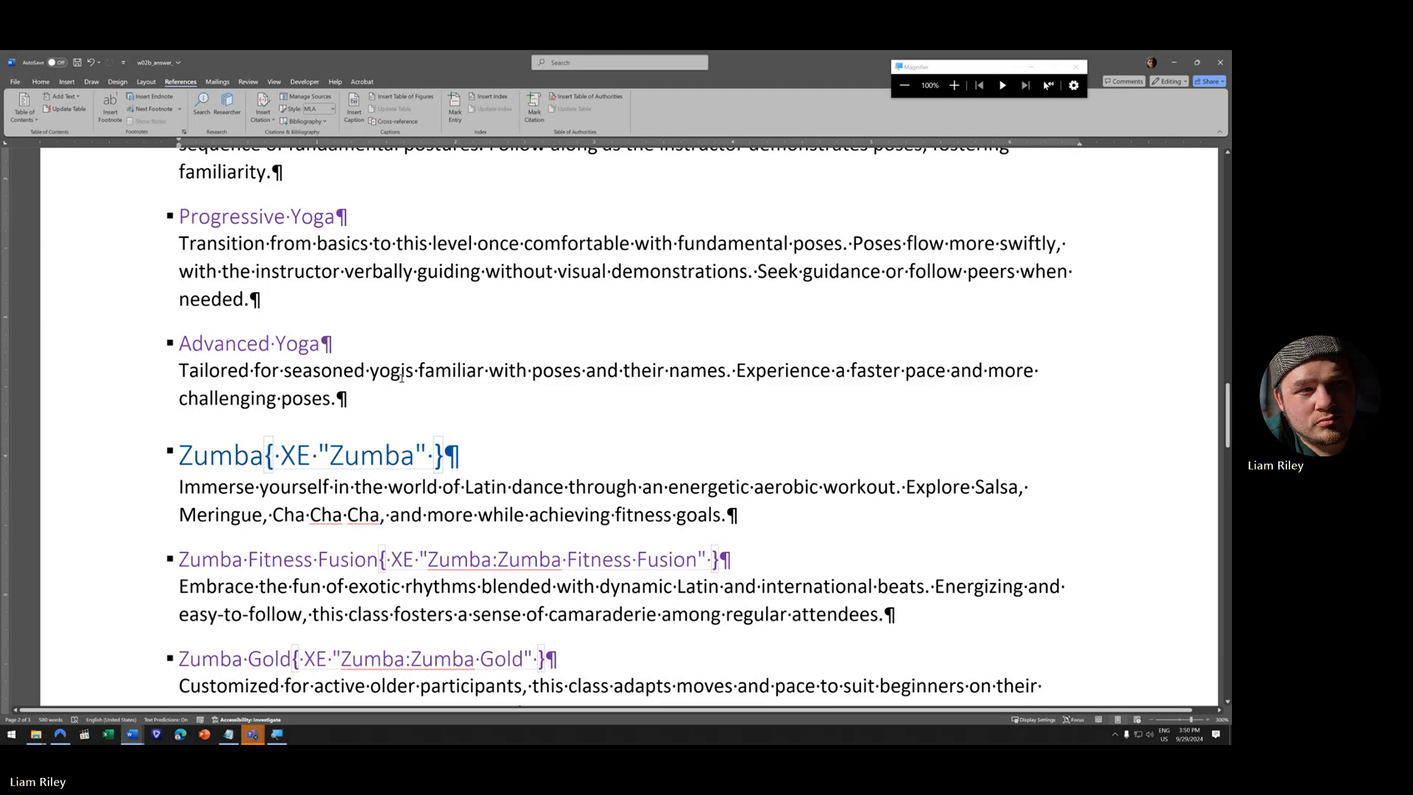
key("ctrl+Home")
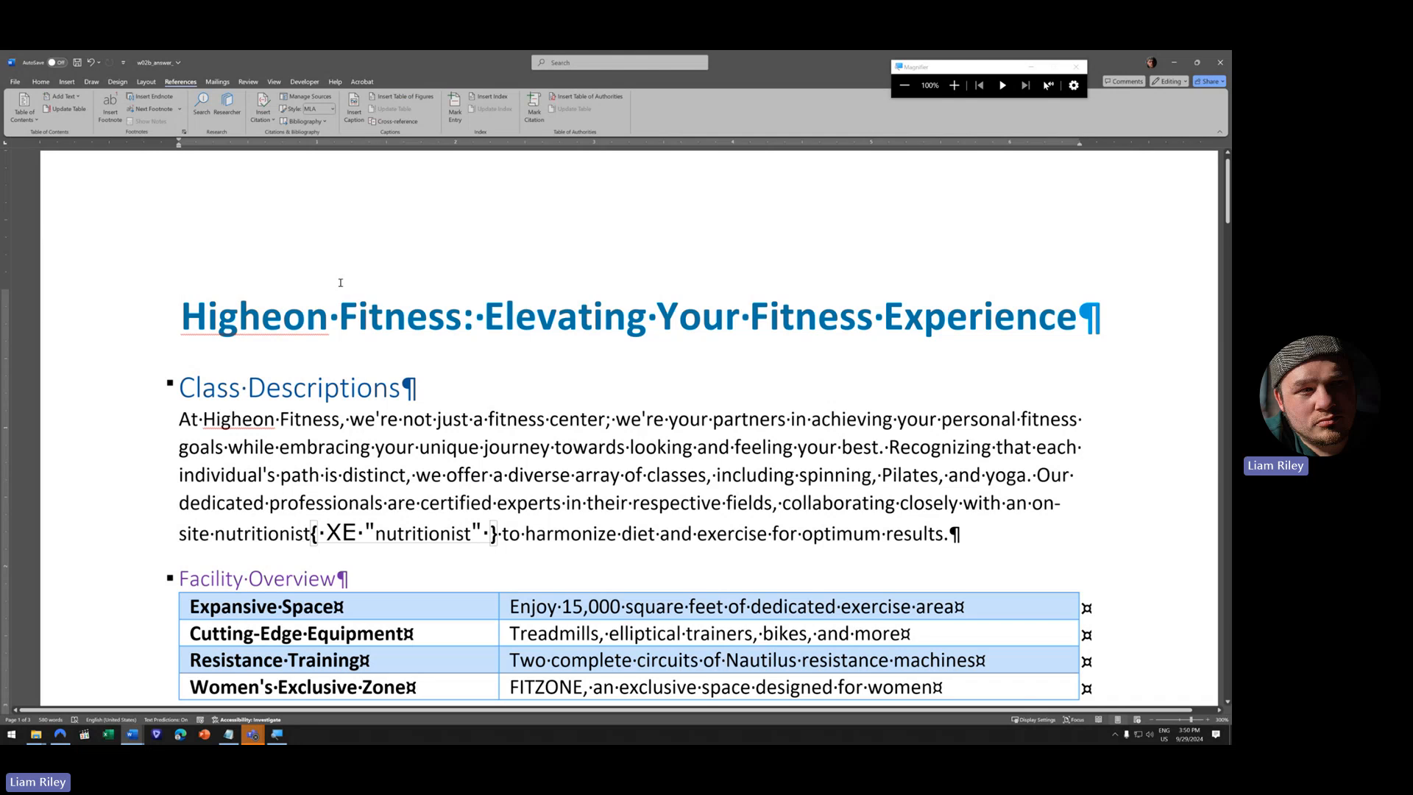
left_click(327, 314, "shift")
key("Left")
double_click(258, 294)
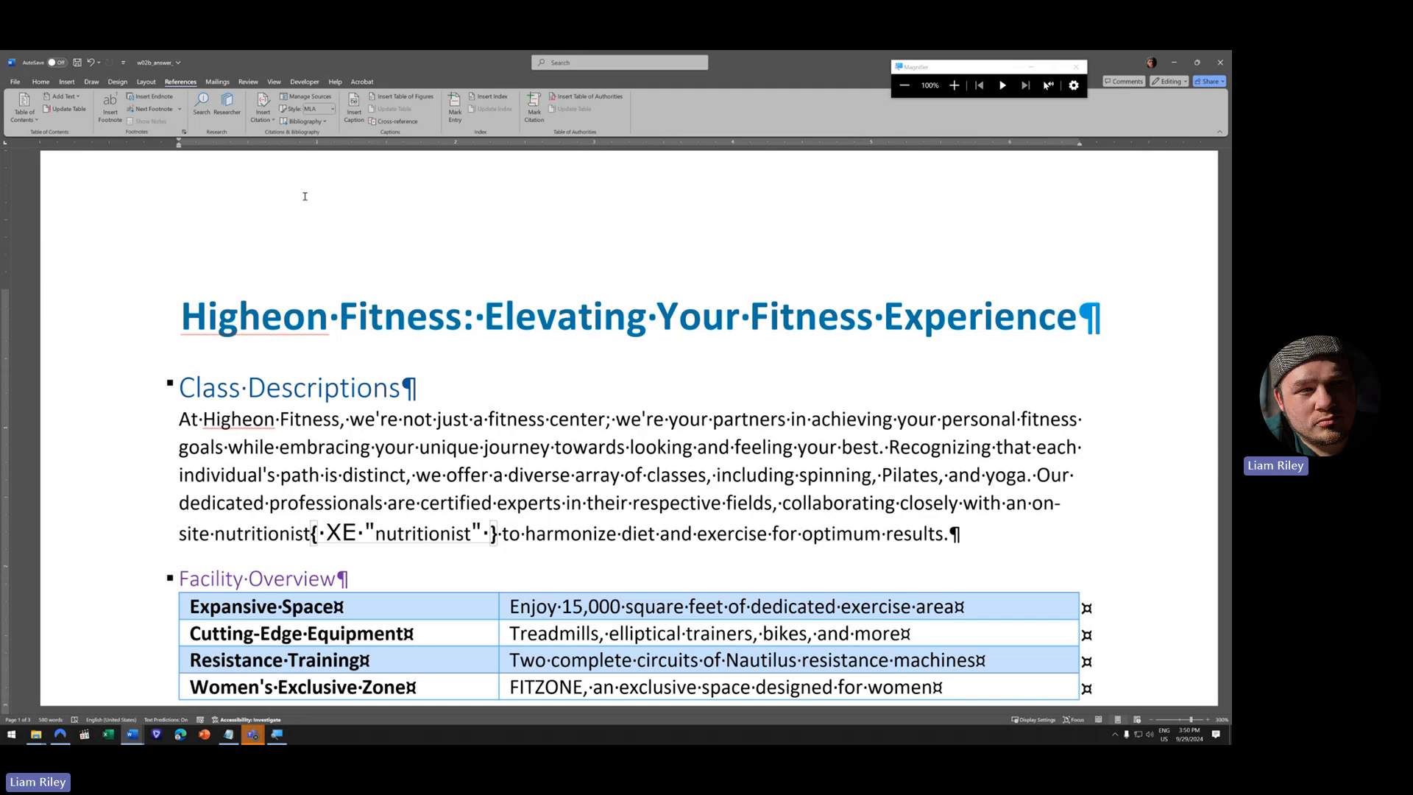
- Review the available page and section break types for the start of the document, without inserting one
scroll(600, 409, "down", 15)
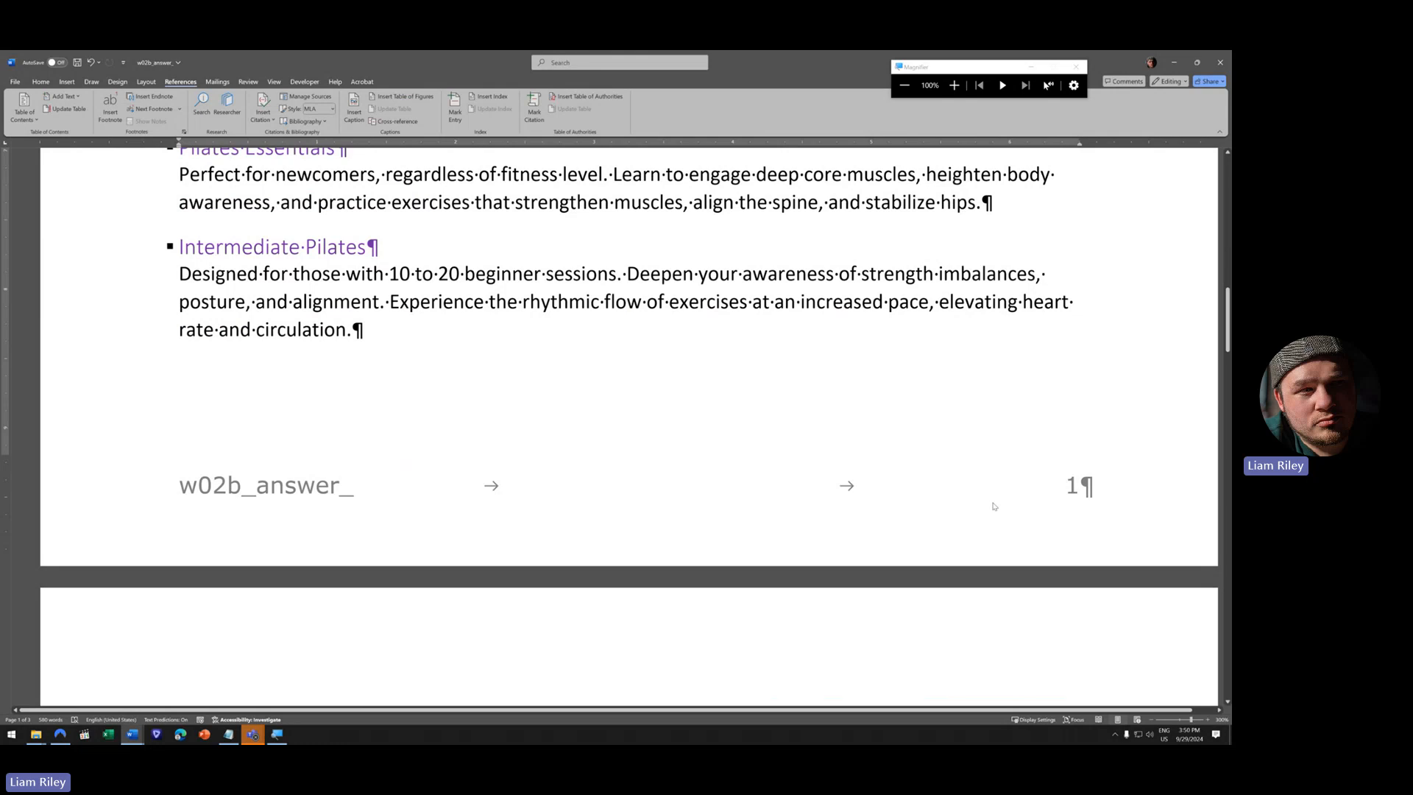
scroll(446, 368, "up", 15)
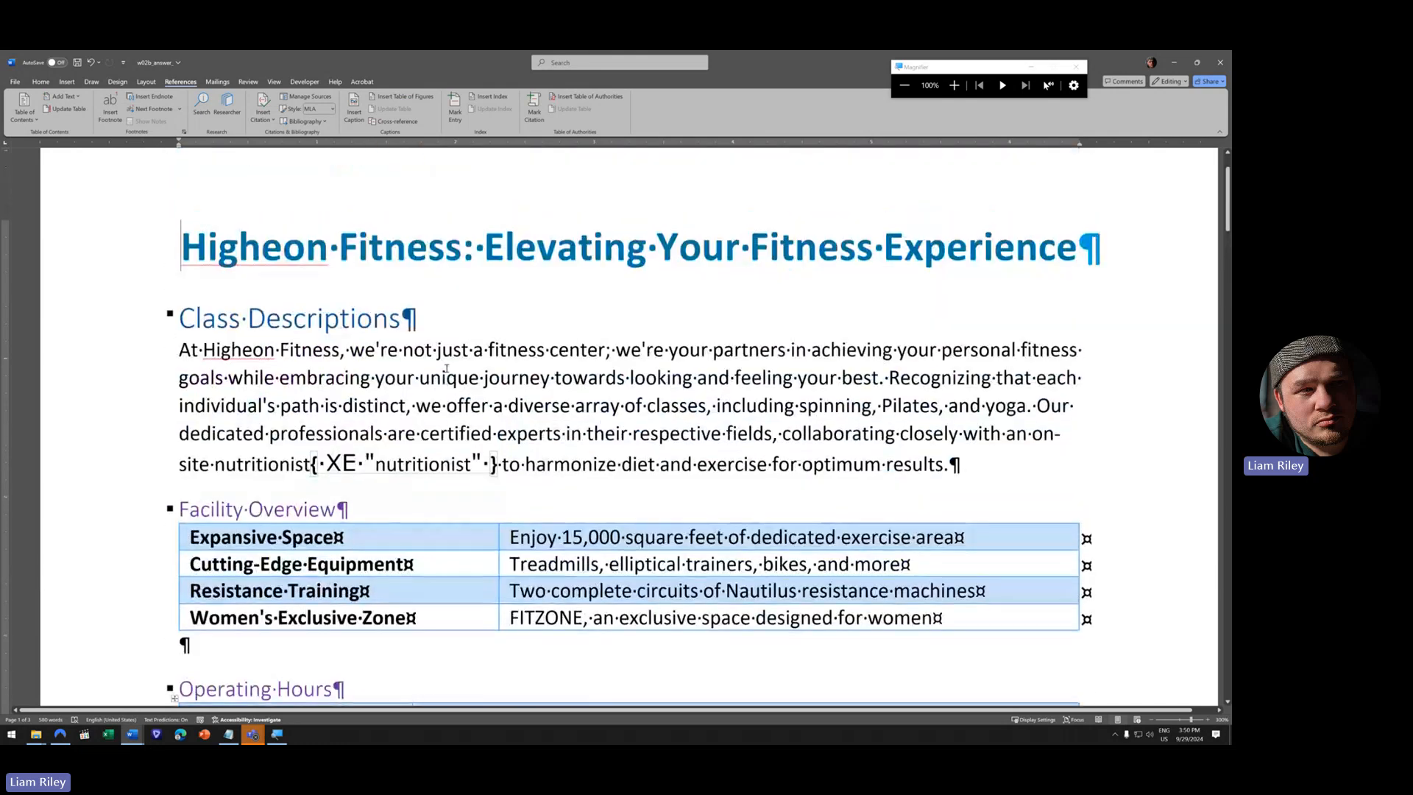
scroll(446, 369, "up", 1)
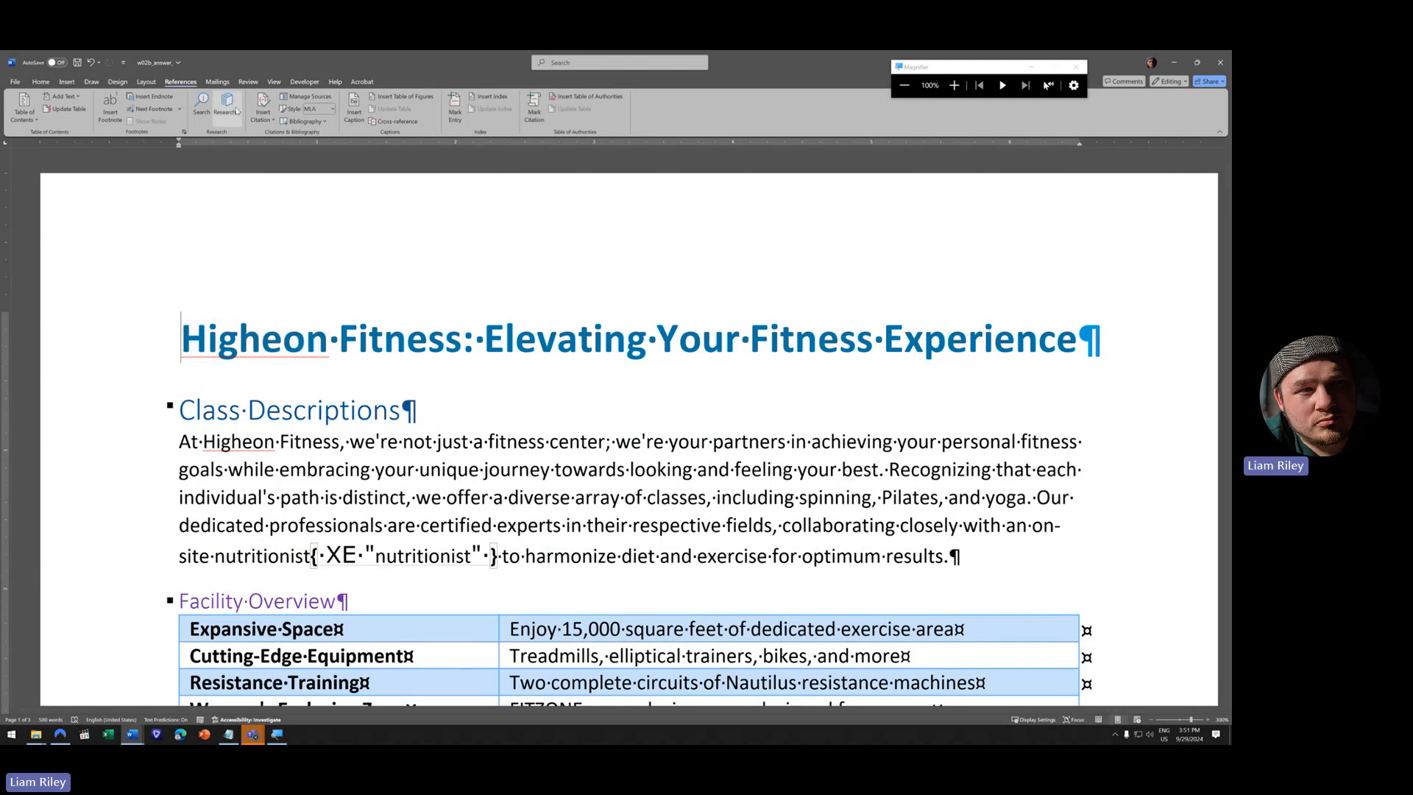
left_click(148, 83)
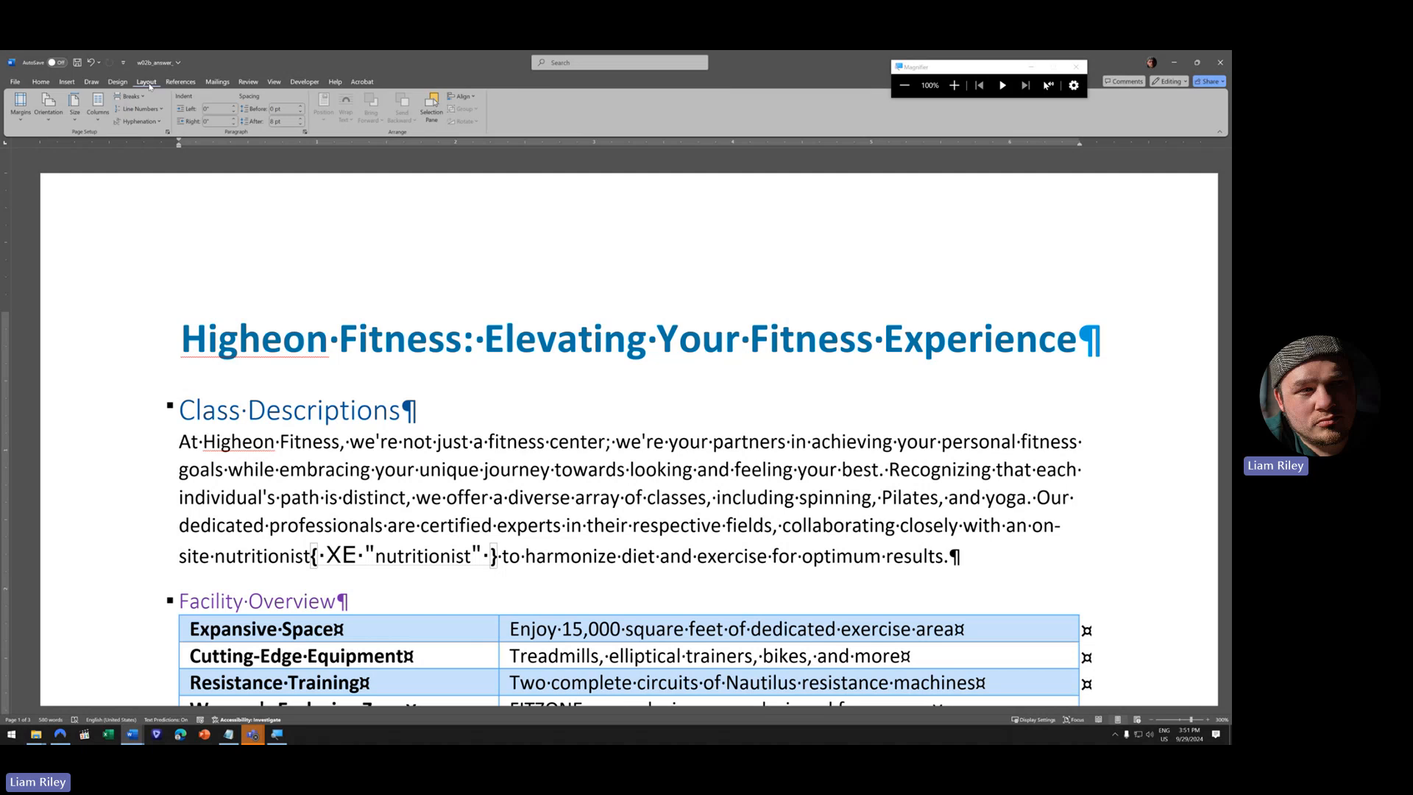
left_click(953, 85)
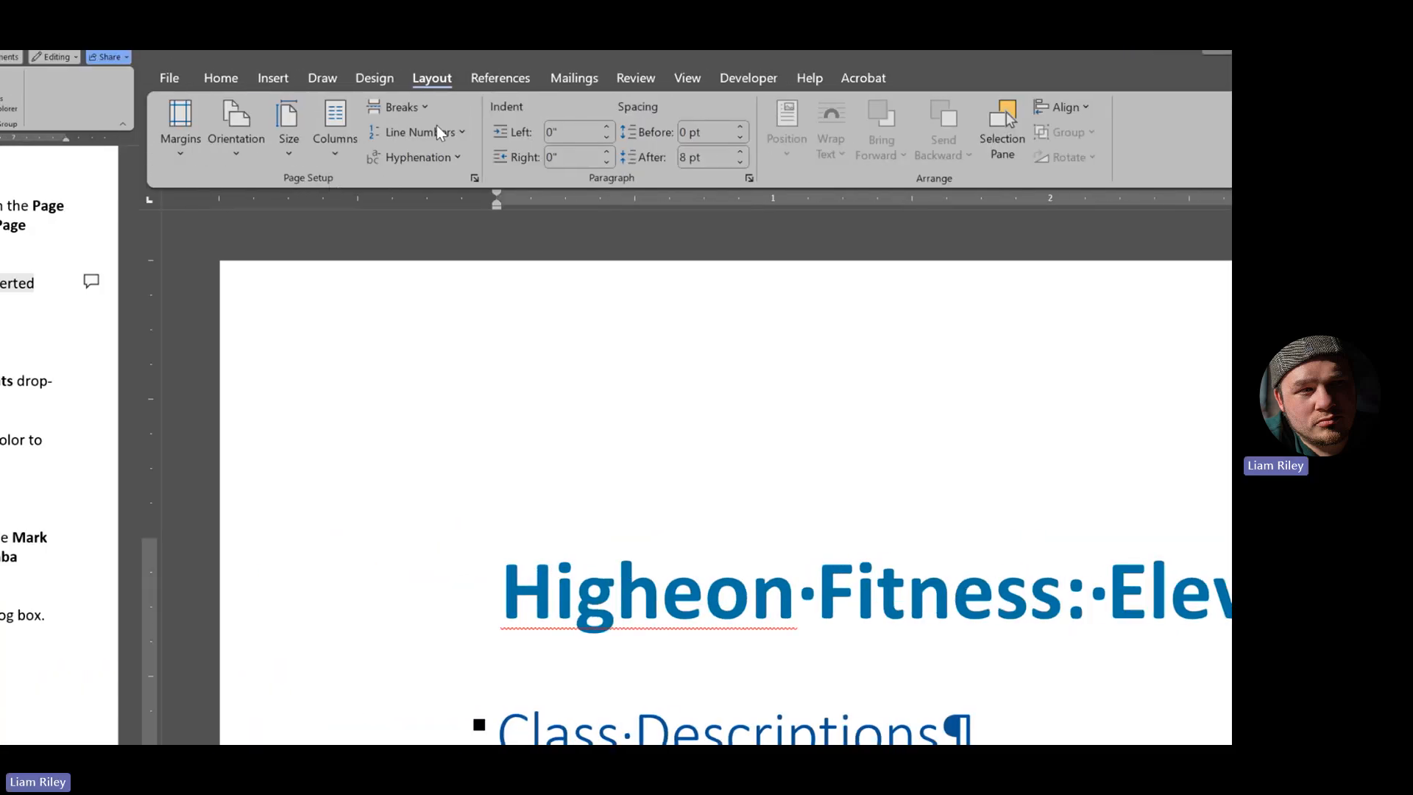
left_click(401, 107)
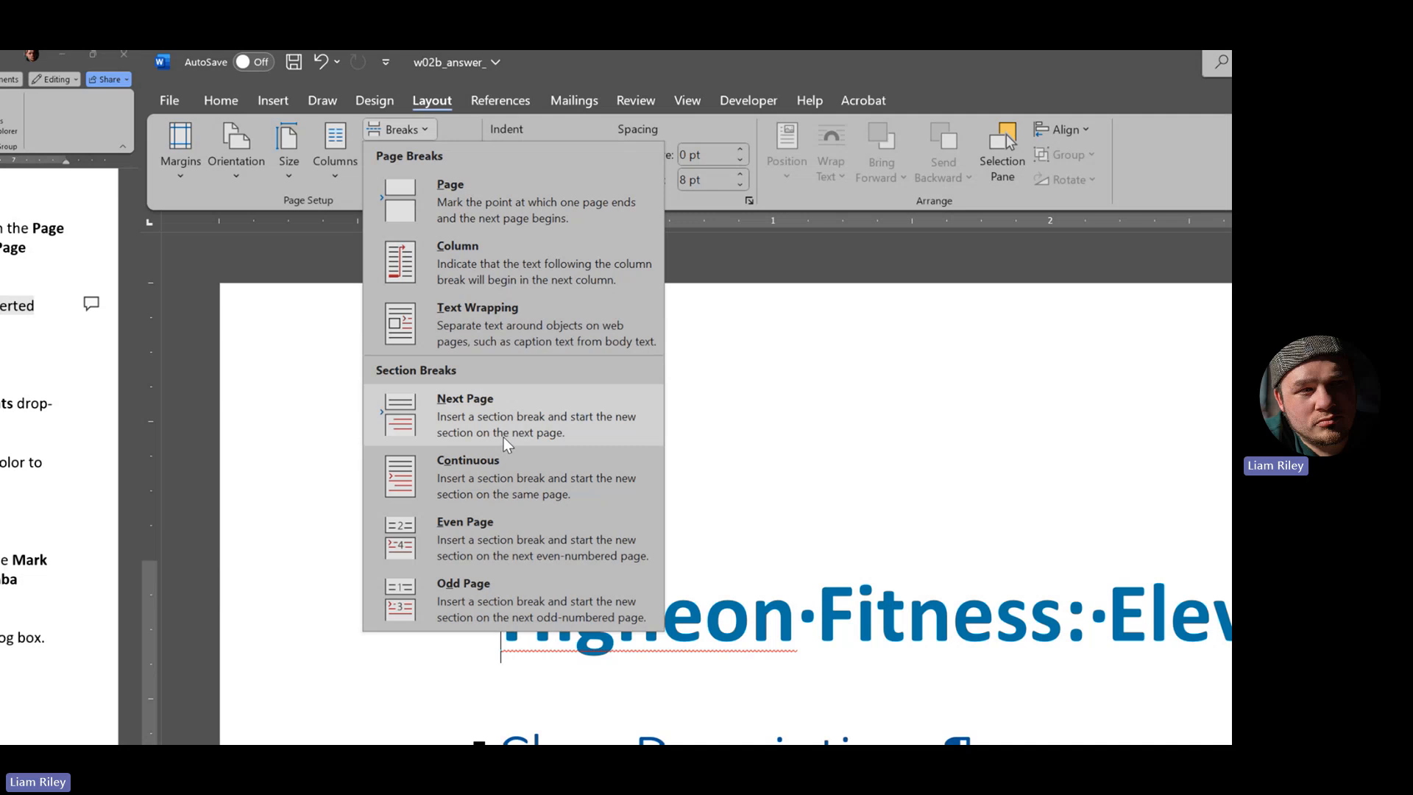
left_click(847, 412)
- Open the page 1 footer for editing, examine the header and footer section labels on each page, and return to the body text
scroll(546, 400, "down", 15)
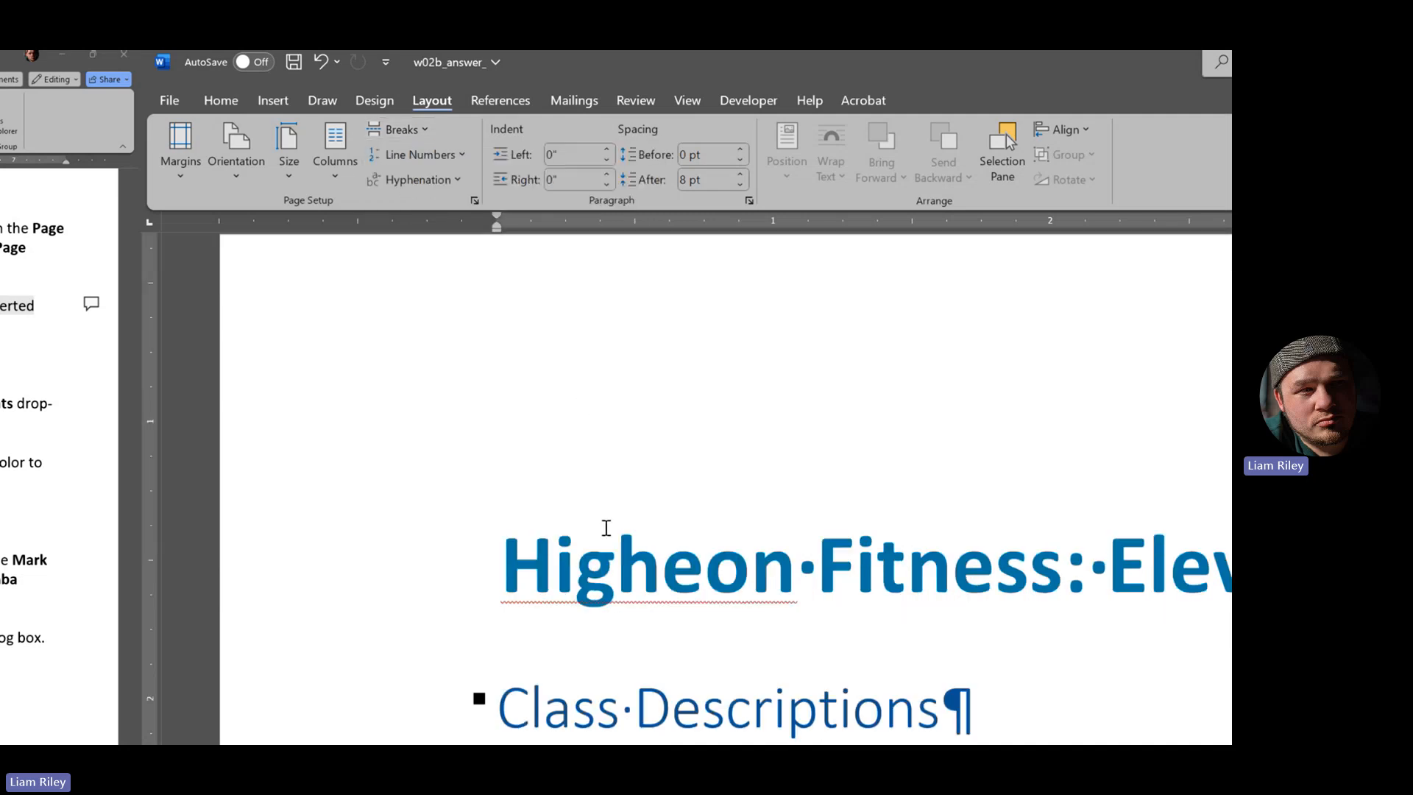
scroll(545, 493, "down", 5)
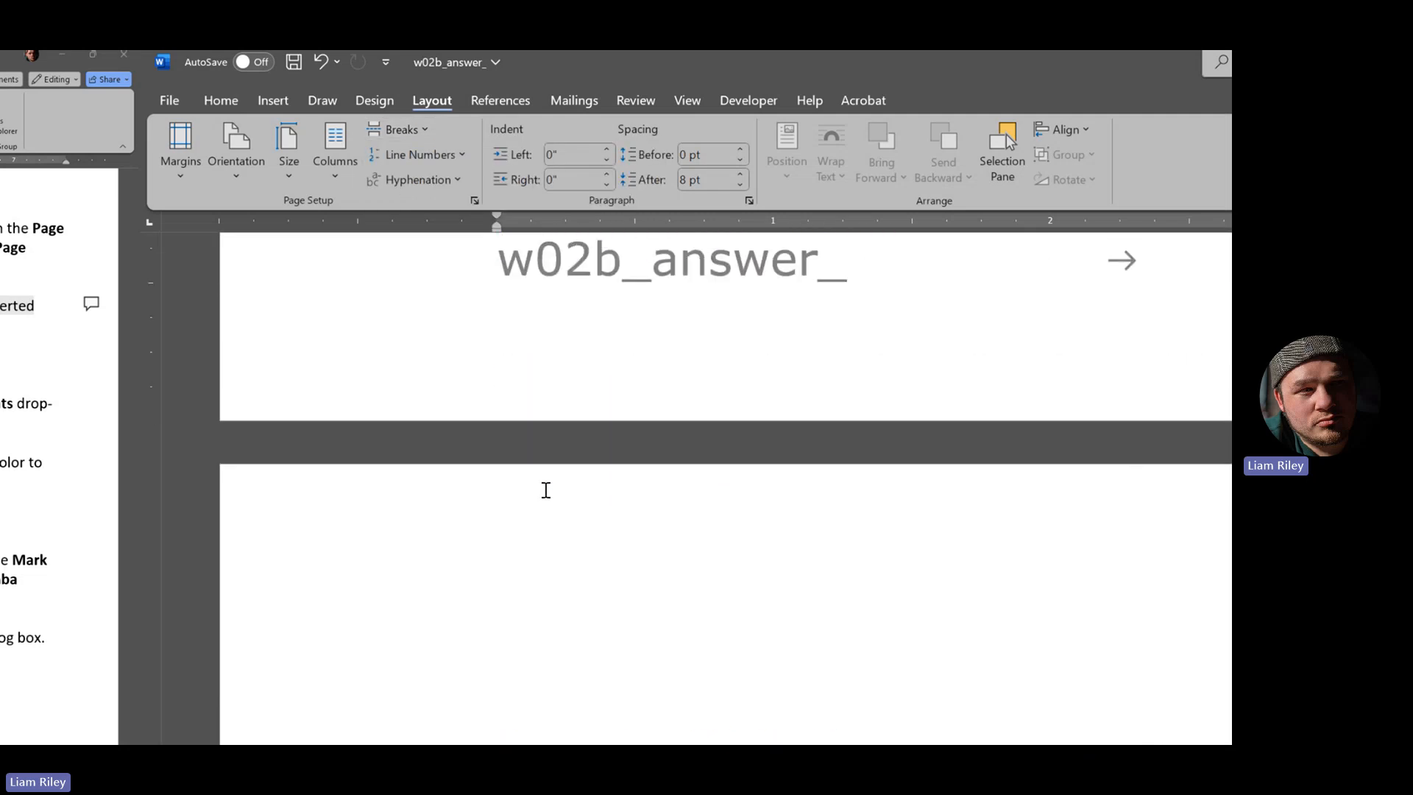
double_click(593, 353)
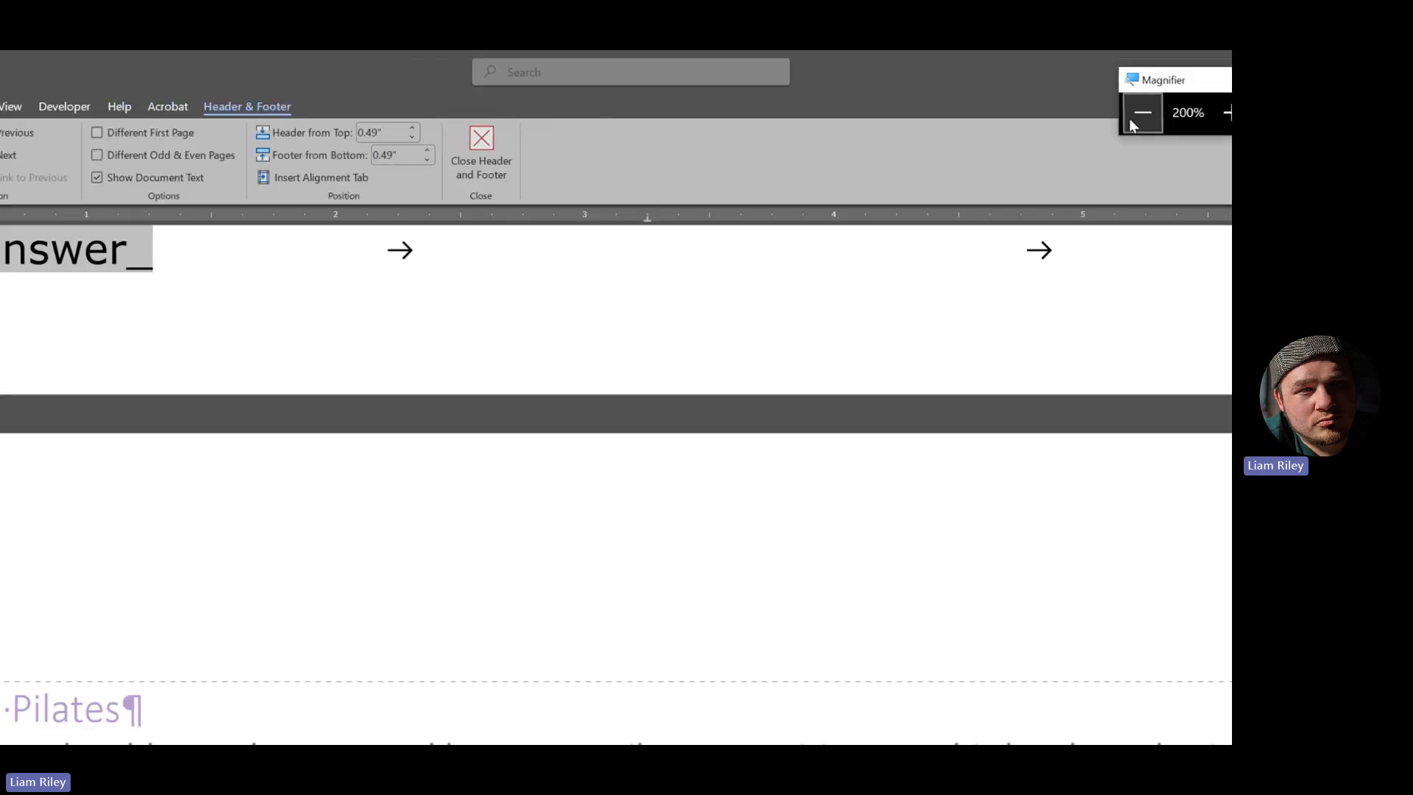
left_click(1167, 119)
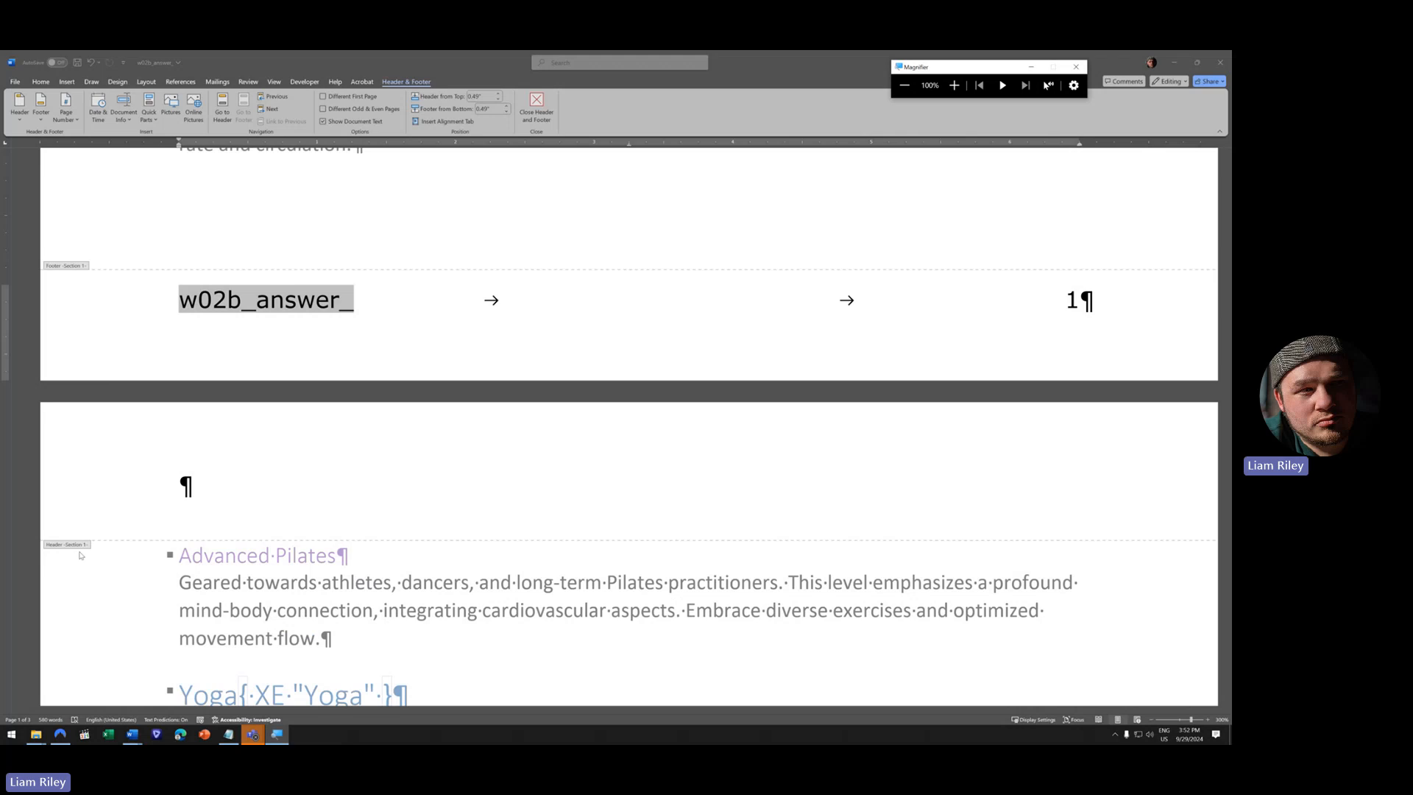
scroll(134, 512, "down", 5)
scroll(134, 511, "down", 10)
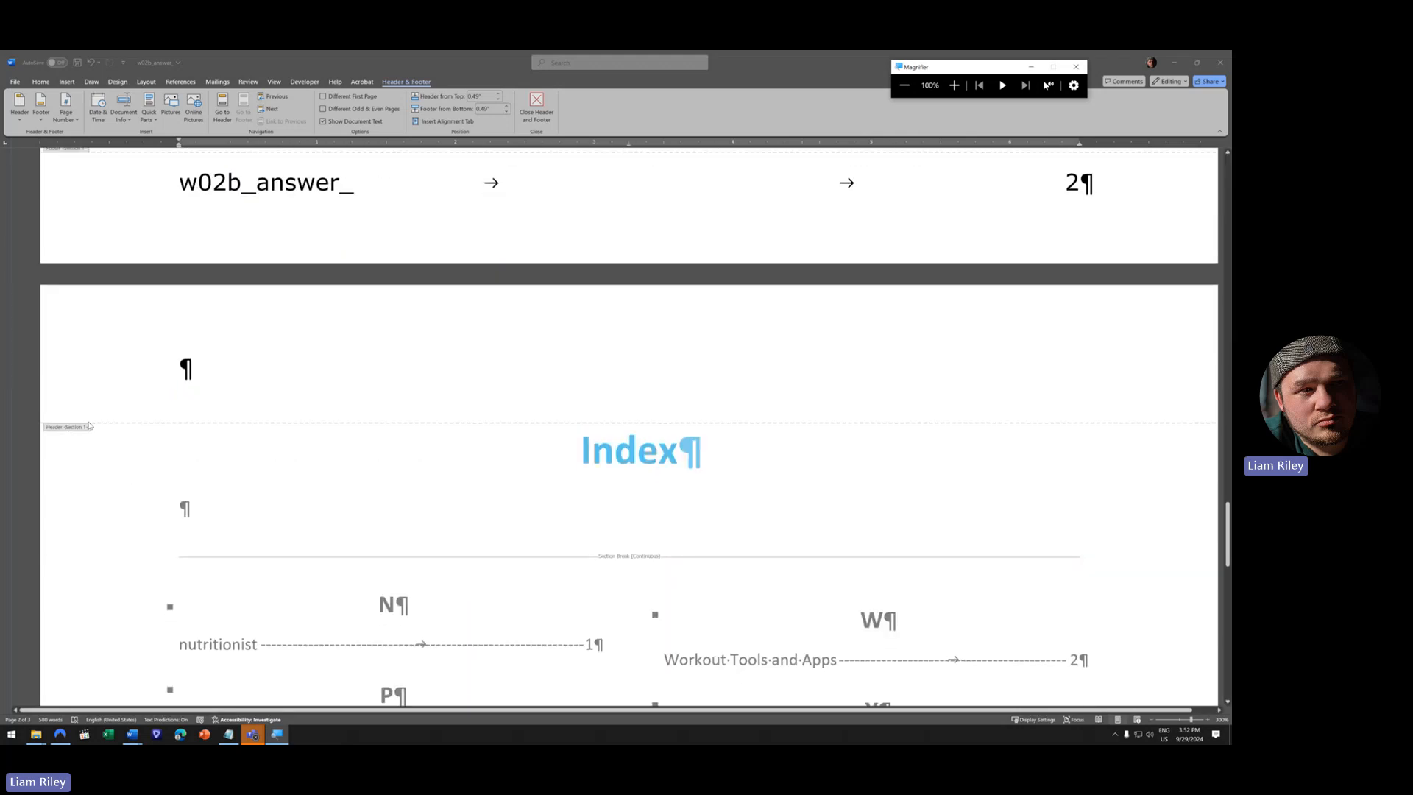
scroll(92, 435, "up", 15)
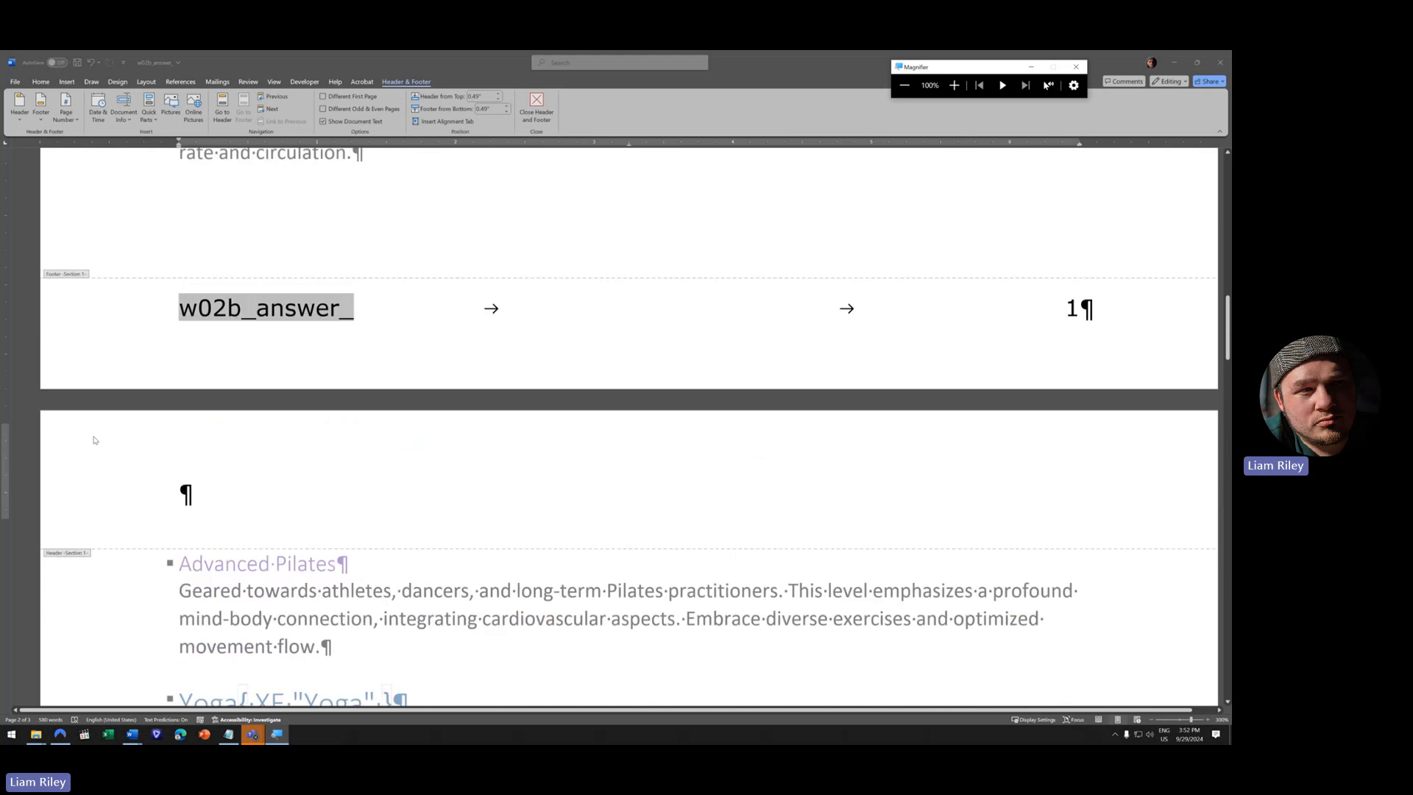
scroll(94, 440, "up", 10)
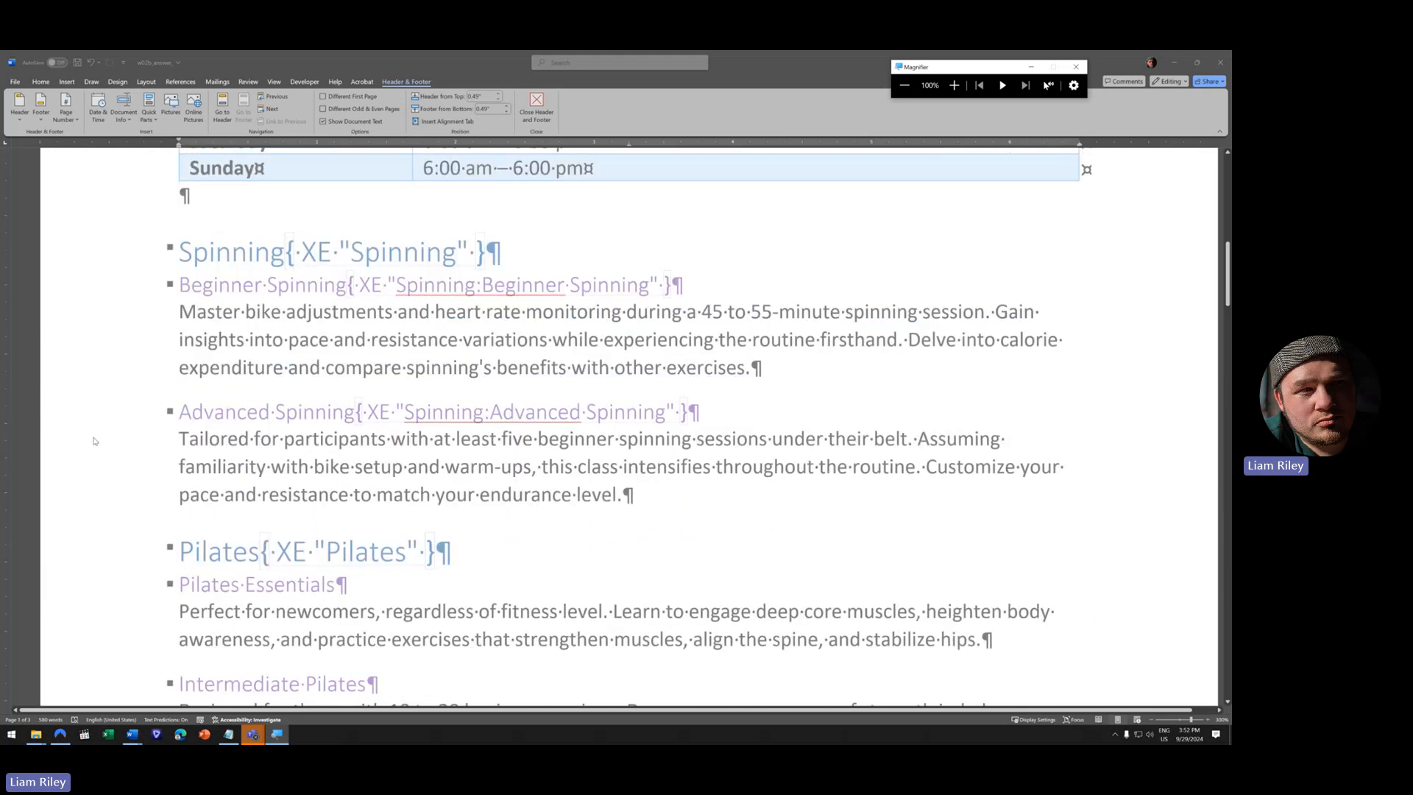
scroll(93, 441, "down", 5)
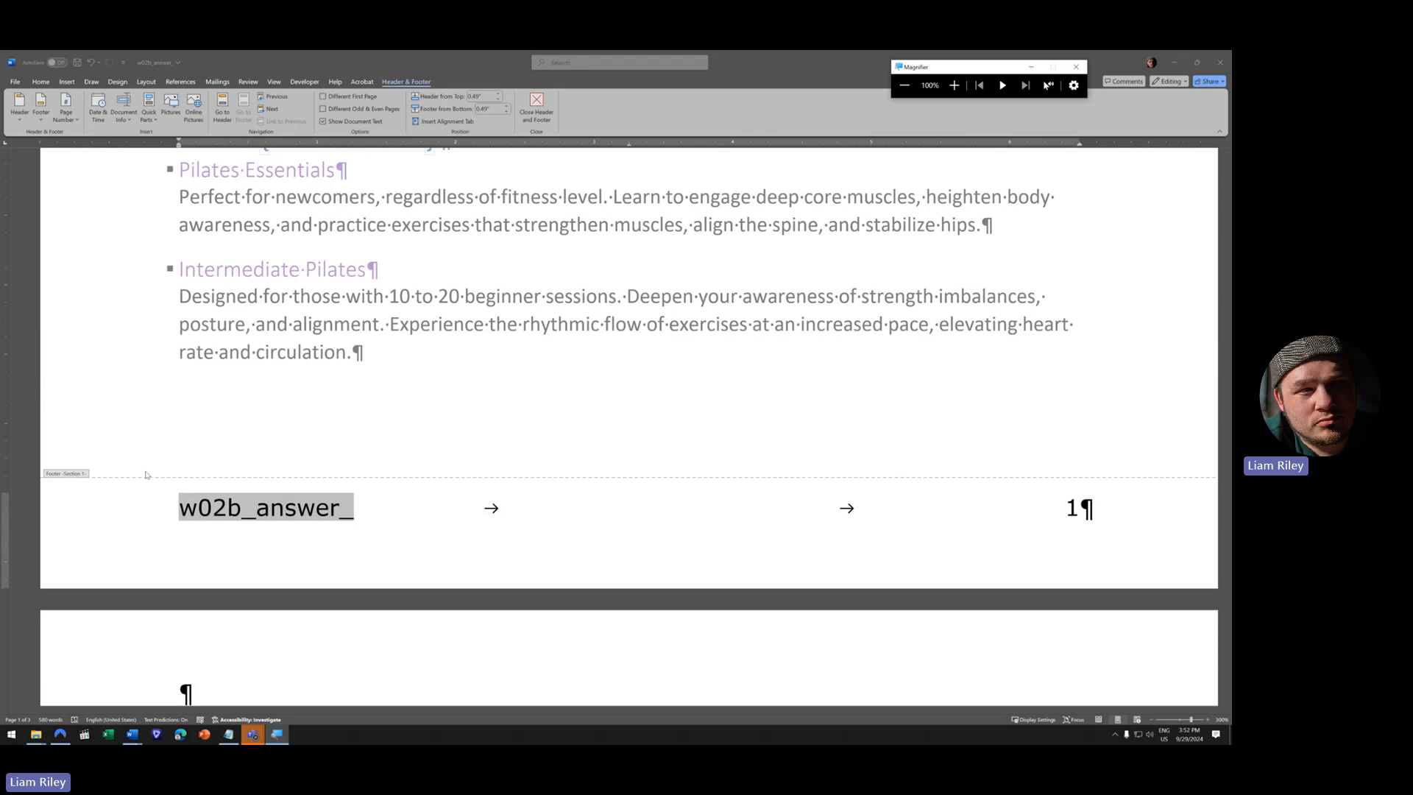
double_click(576, 469)
- Insert a Next Page section break at the very start of the document, in front of the Higheon Fitness title
scroll(467, 486, "down", 5)
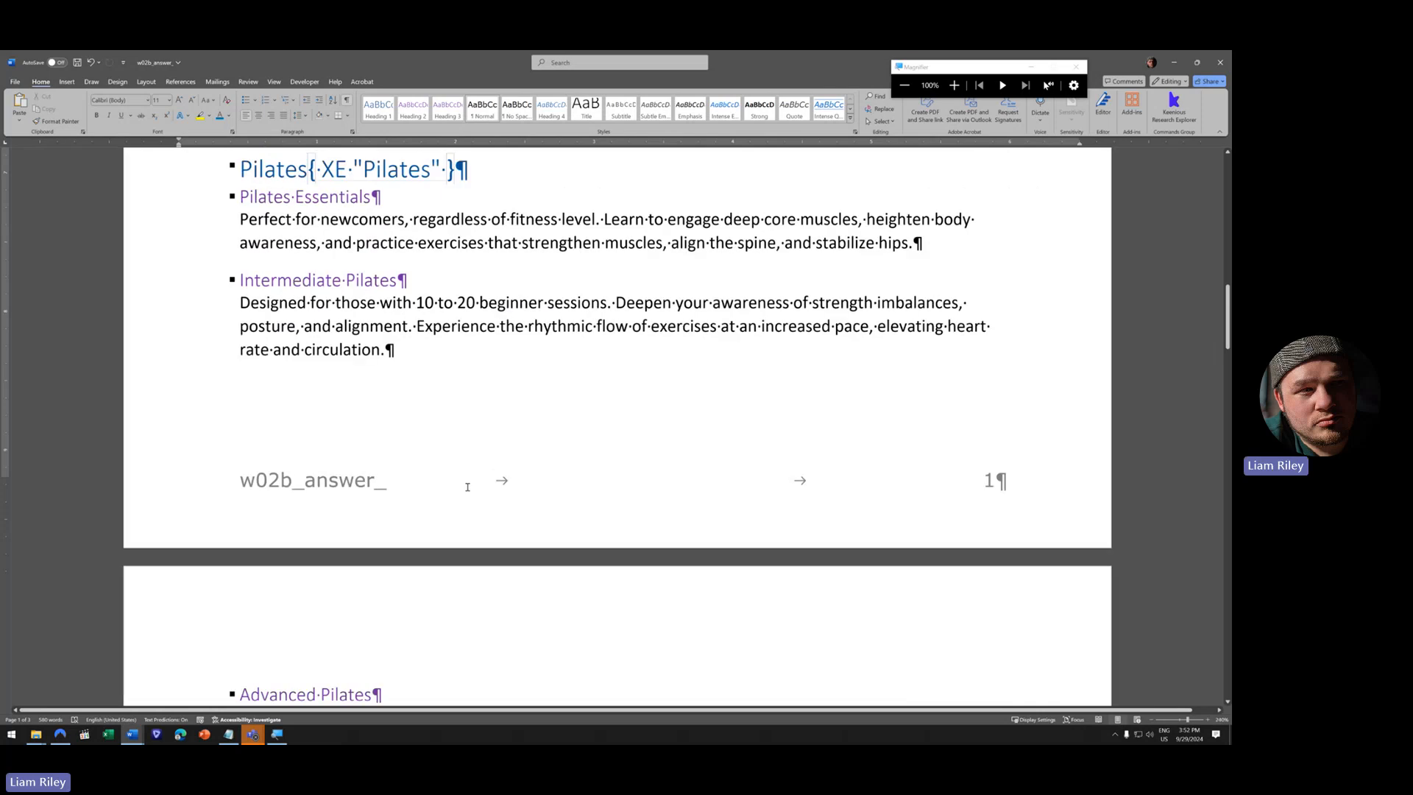
scroll(467, 487, "down", 2)
key("ctrl+Home")
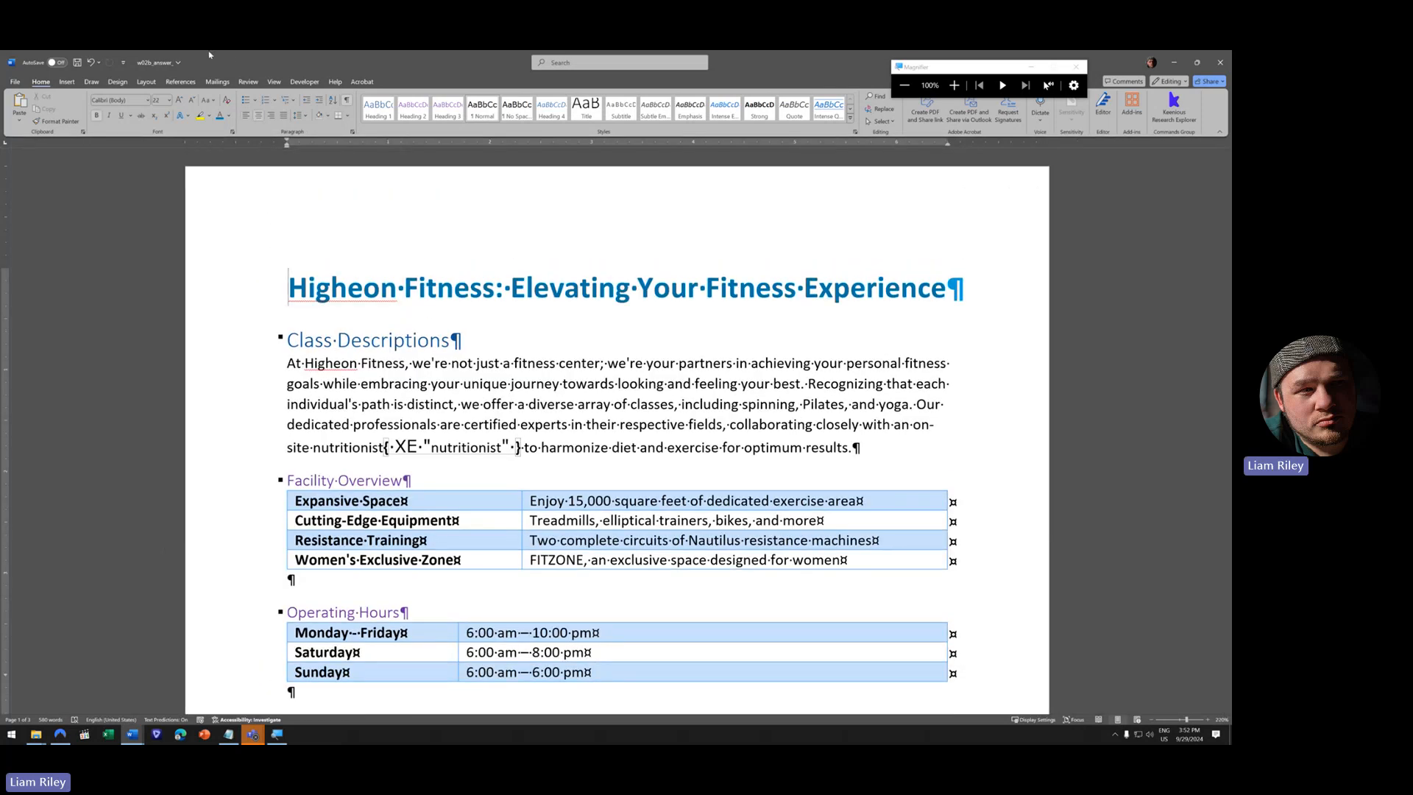
left_click(146, 81)
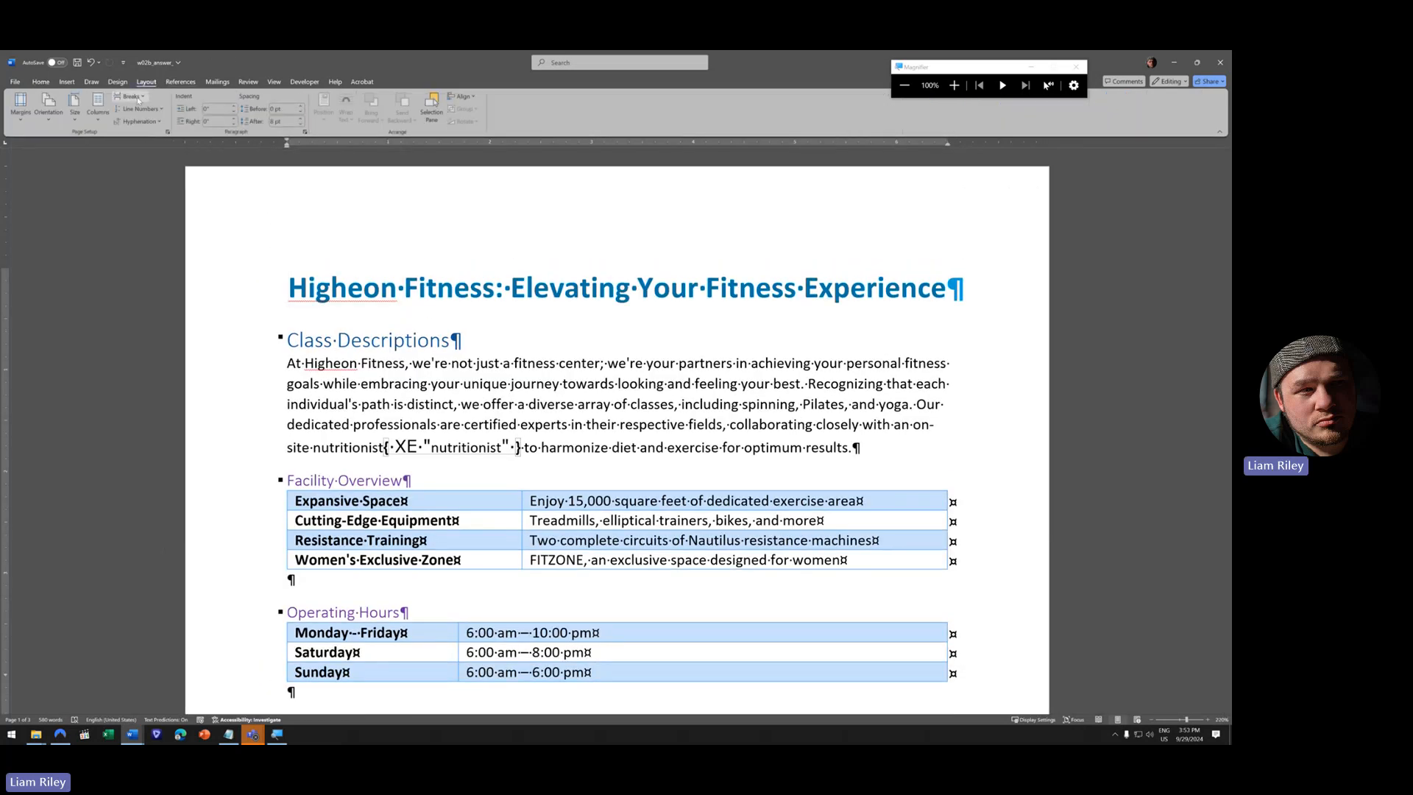
left_click(130, 96)
left_click(182, 241)
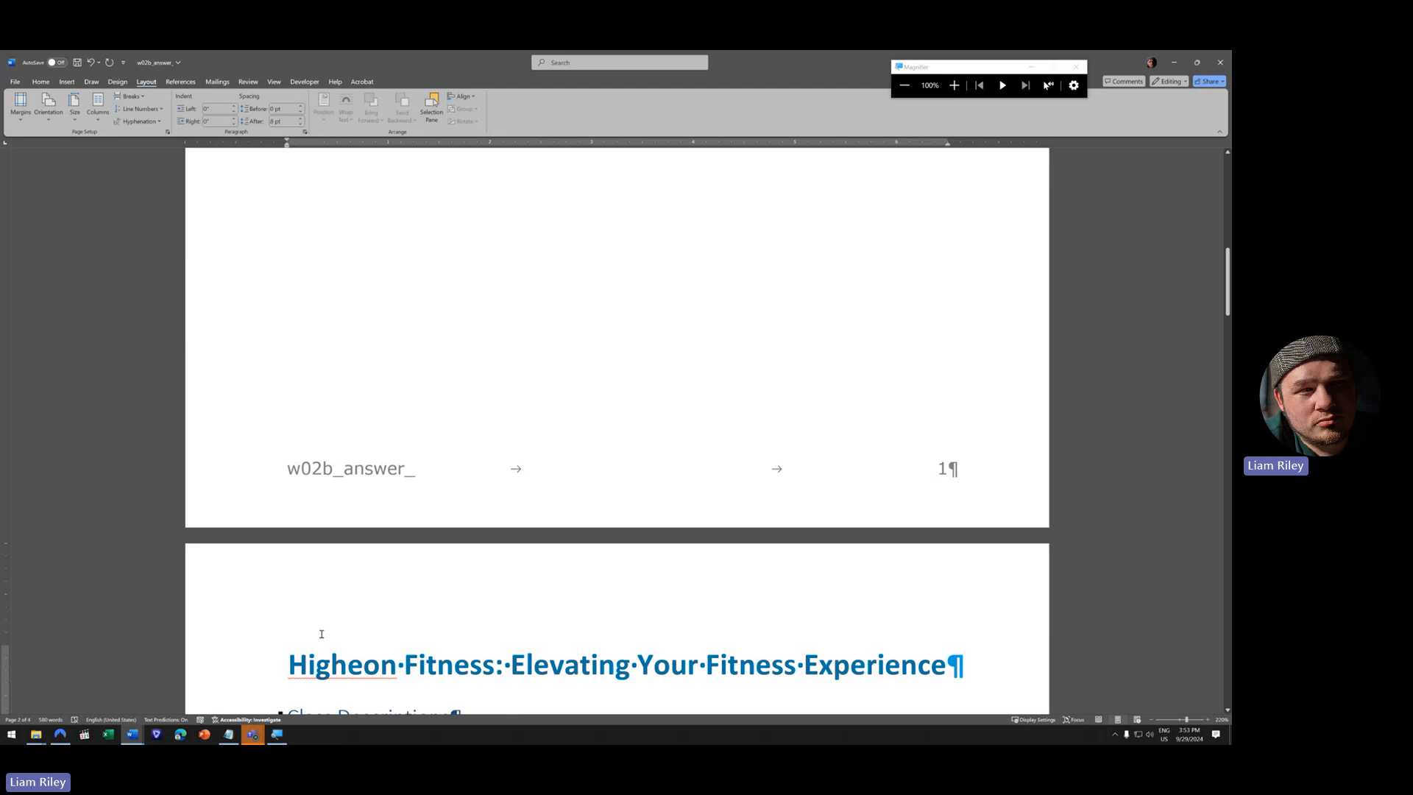
- Open the header above the Higheon Fitness title and compare the header and footer section labels from the blank first page through the Index
double_click(306, 579)
scroll(390, 533, "down", 3)
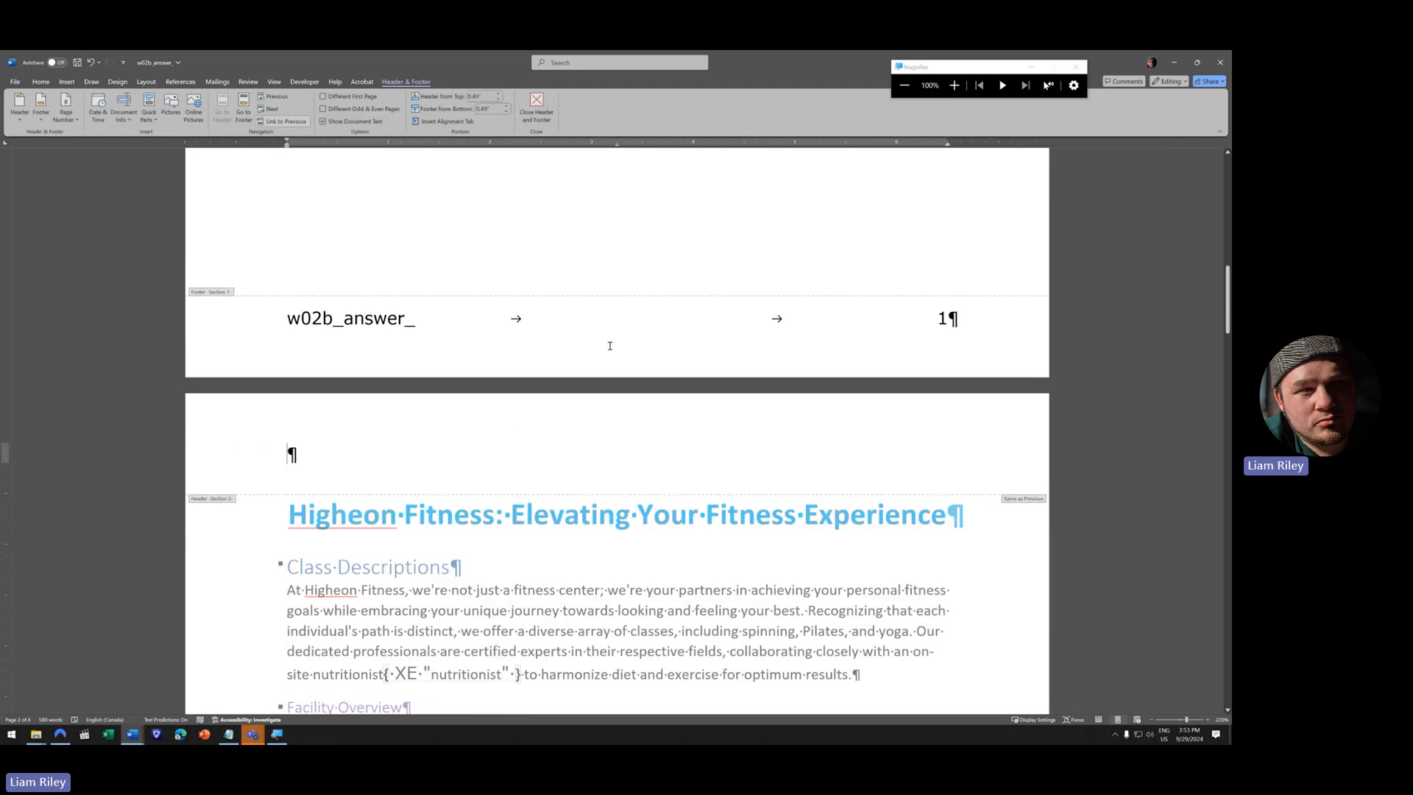
scroll(250, 410, "up", 20)
scroll(268, 417, "down", 20)
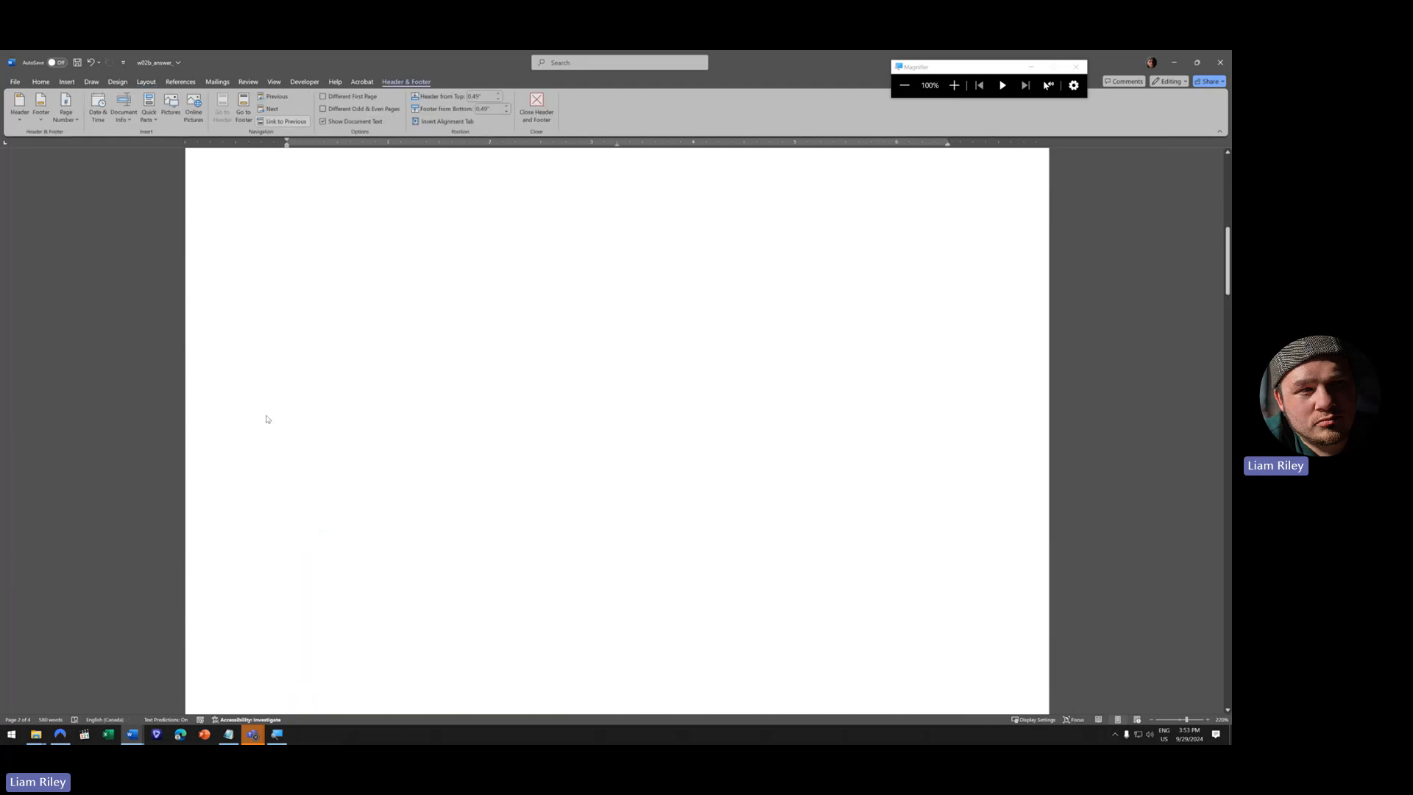
scroll(265, 417, "down", 2)
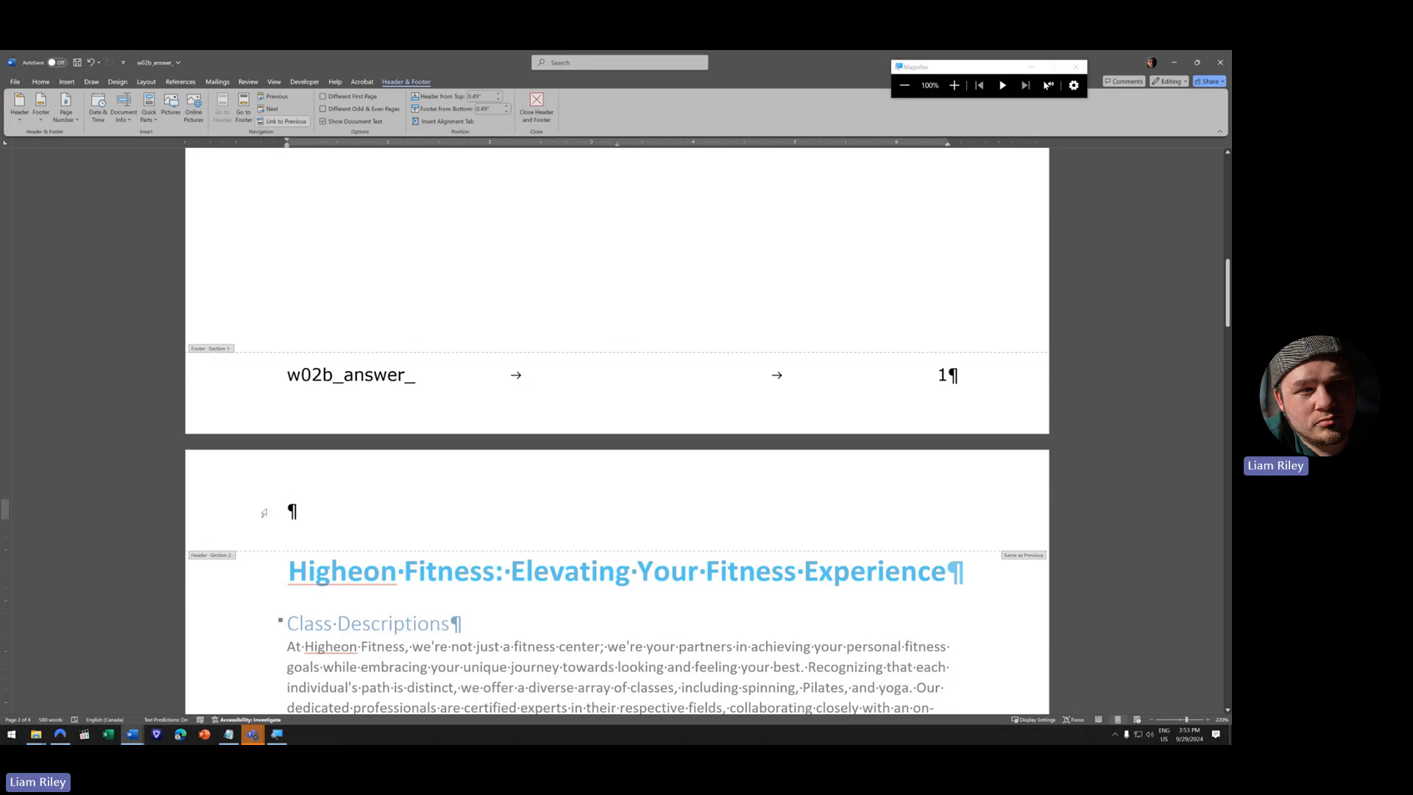
scroll(208, 463, "down", 3)
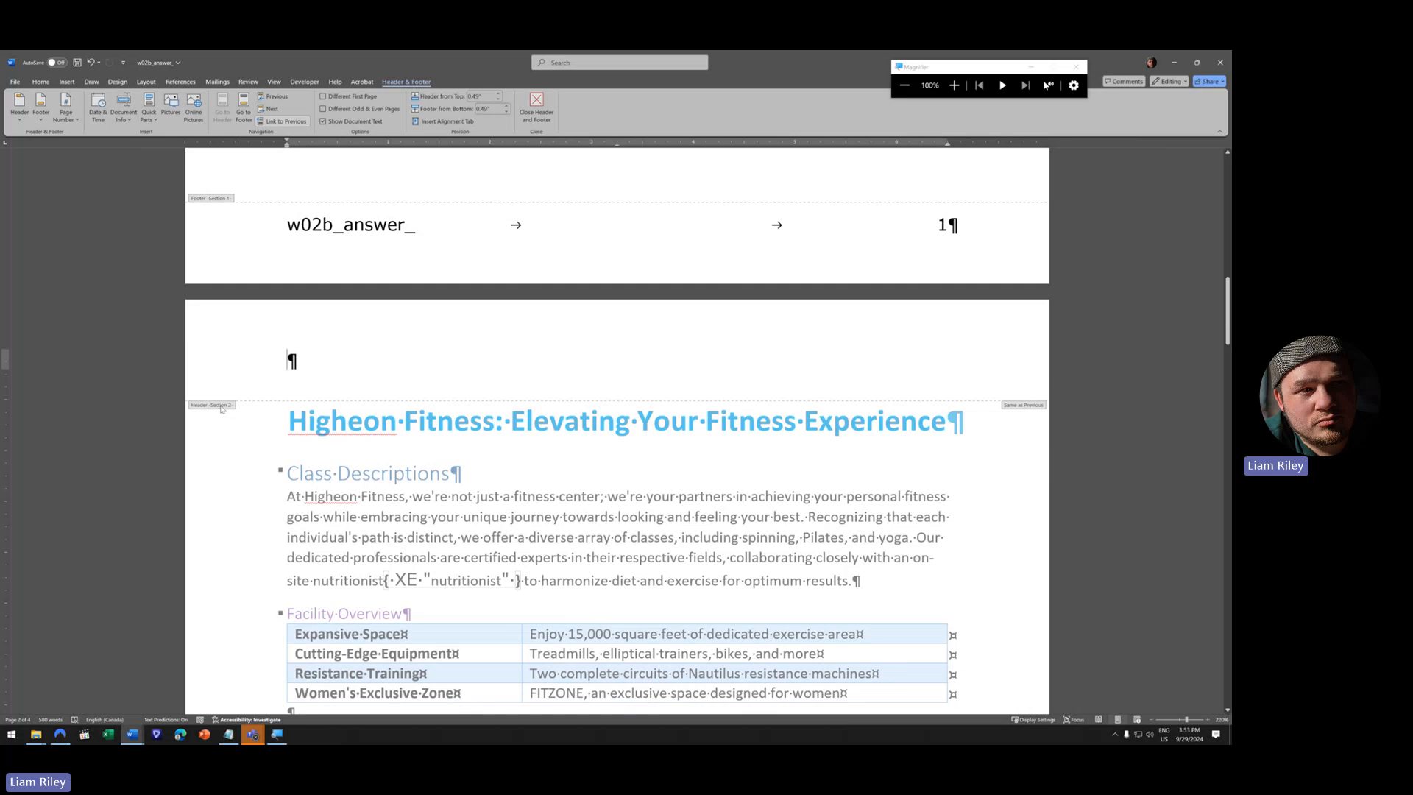
scroll(230, 446, "down", 2)
scroll(230, 447, "down", 20)
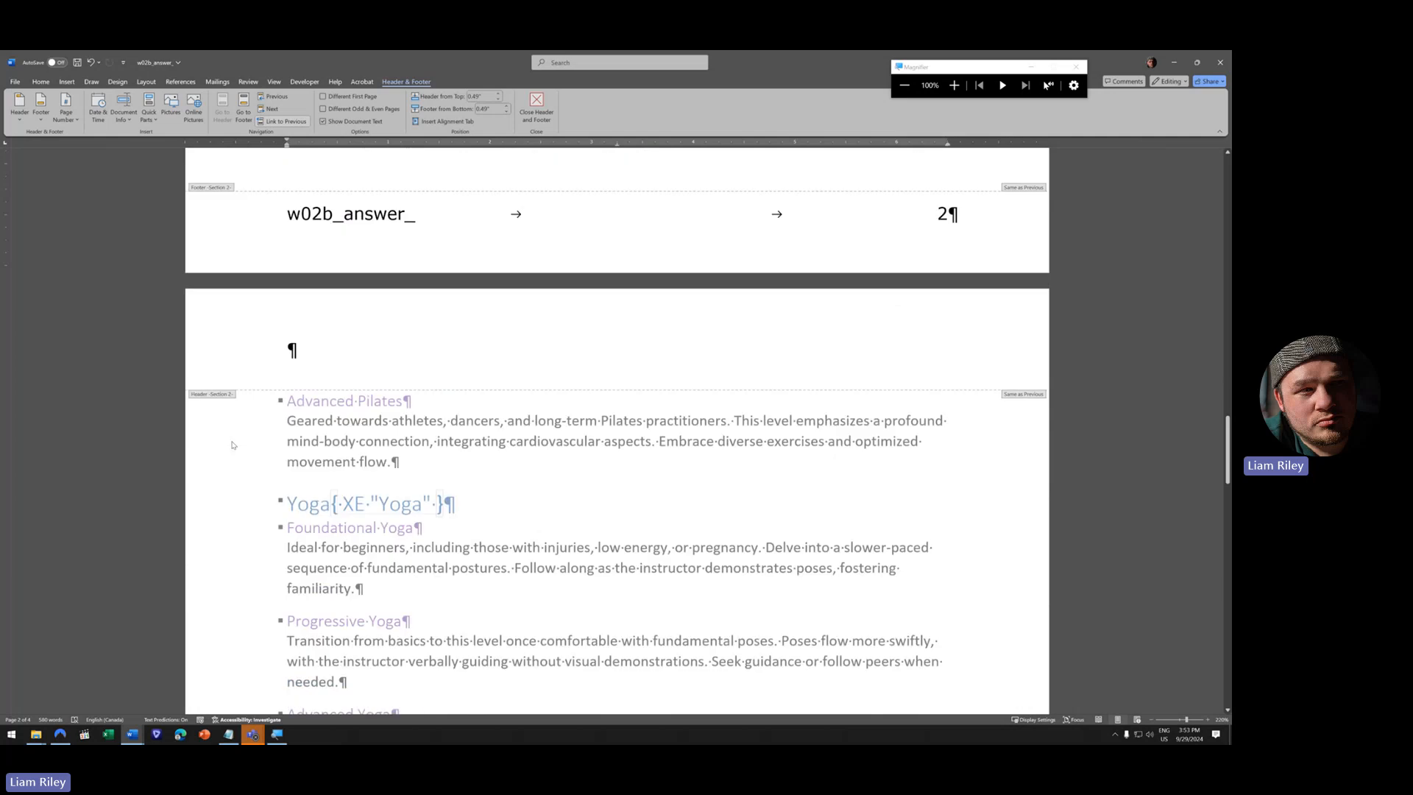
scroll(232, 445, "down", 8)
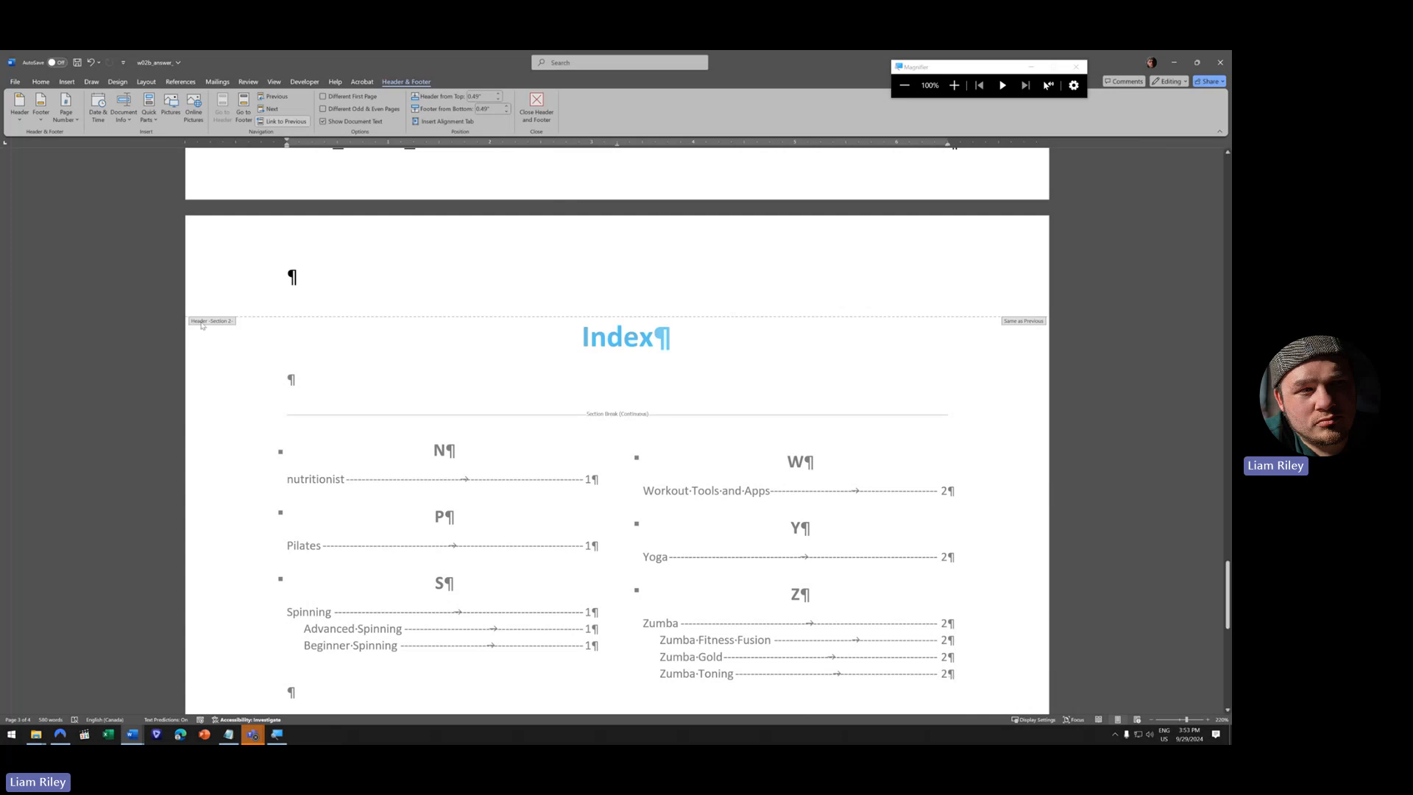
scroll(206, 443, "up", 10)
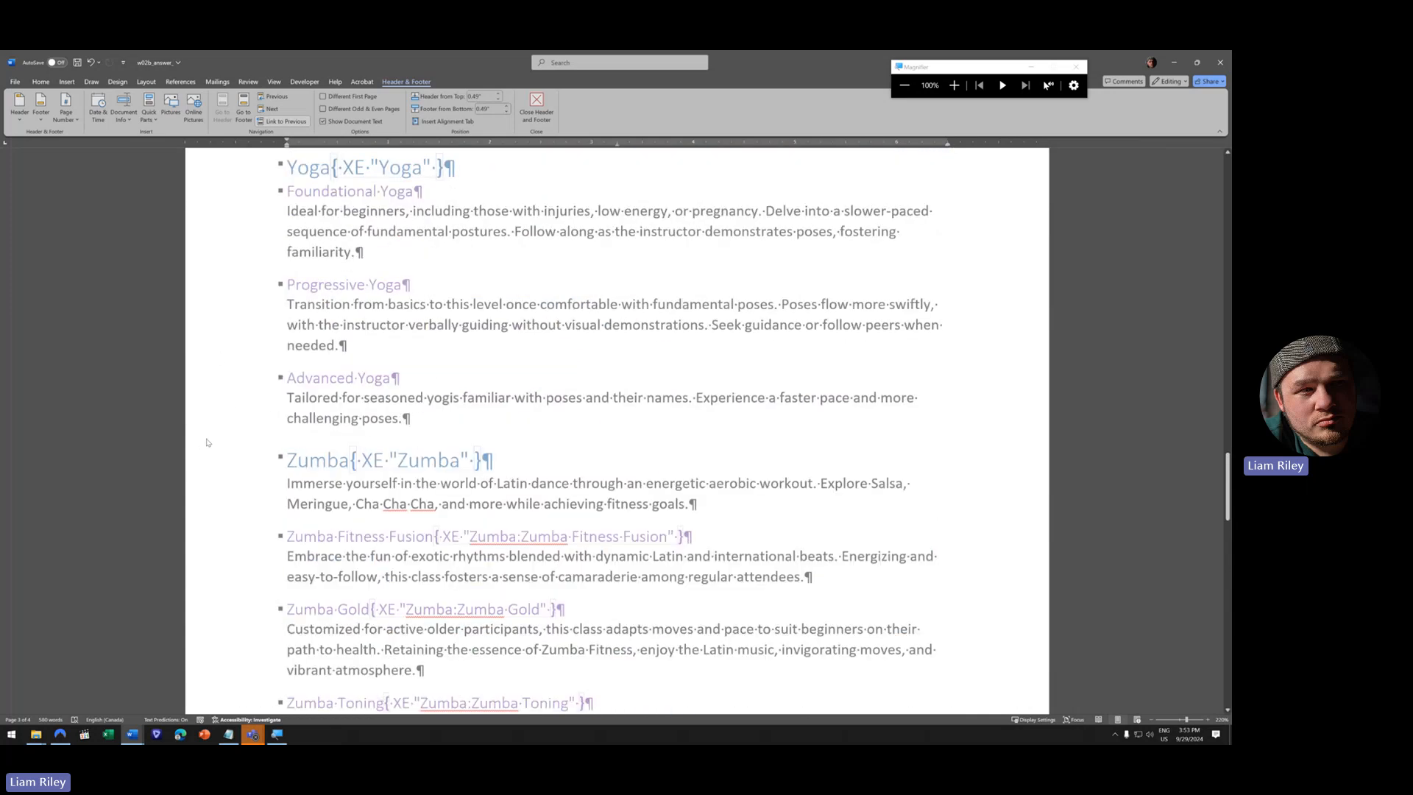
scroll(207, 442, "up", 15)
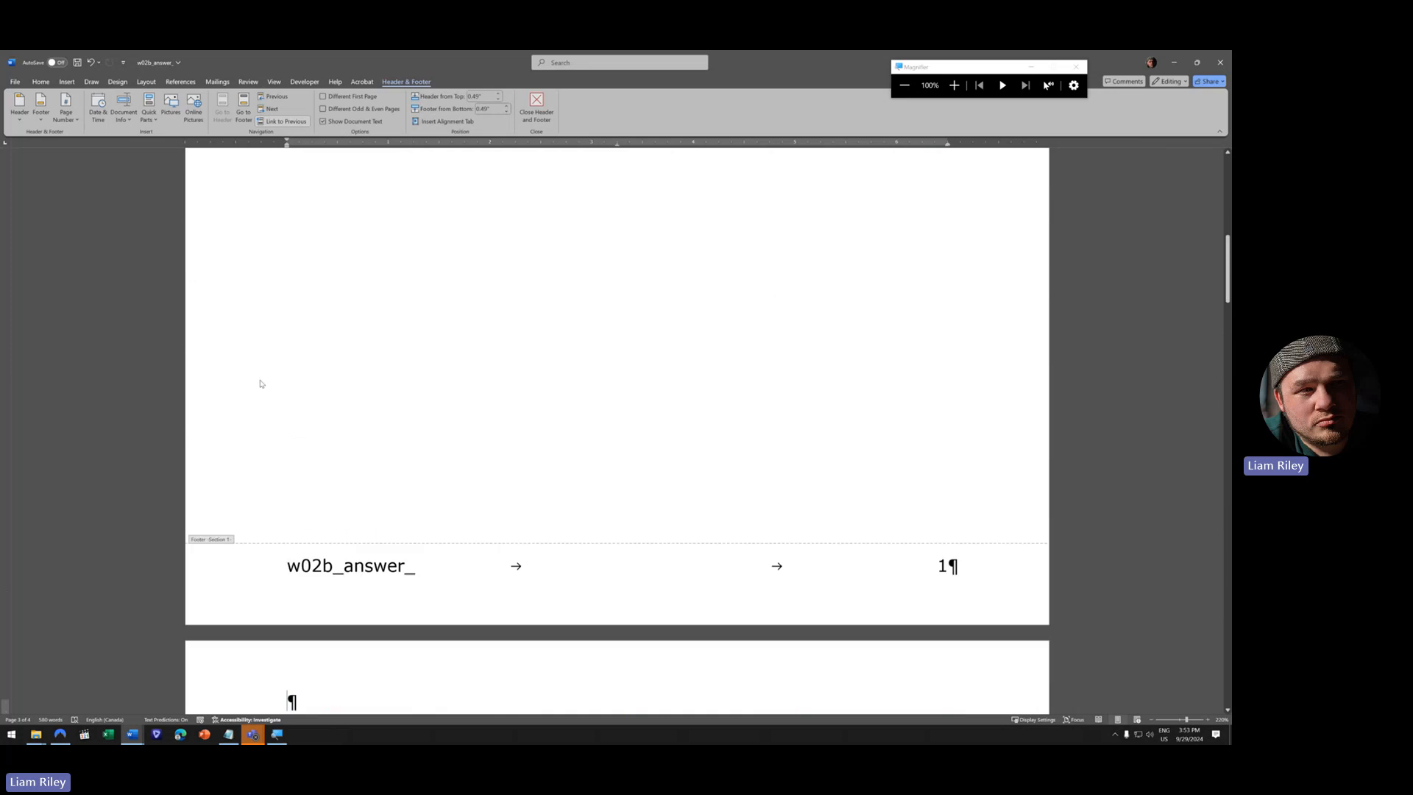
scroll(252, 489, "down", 1)
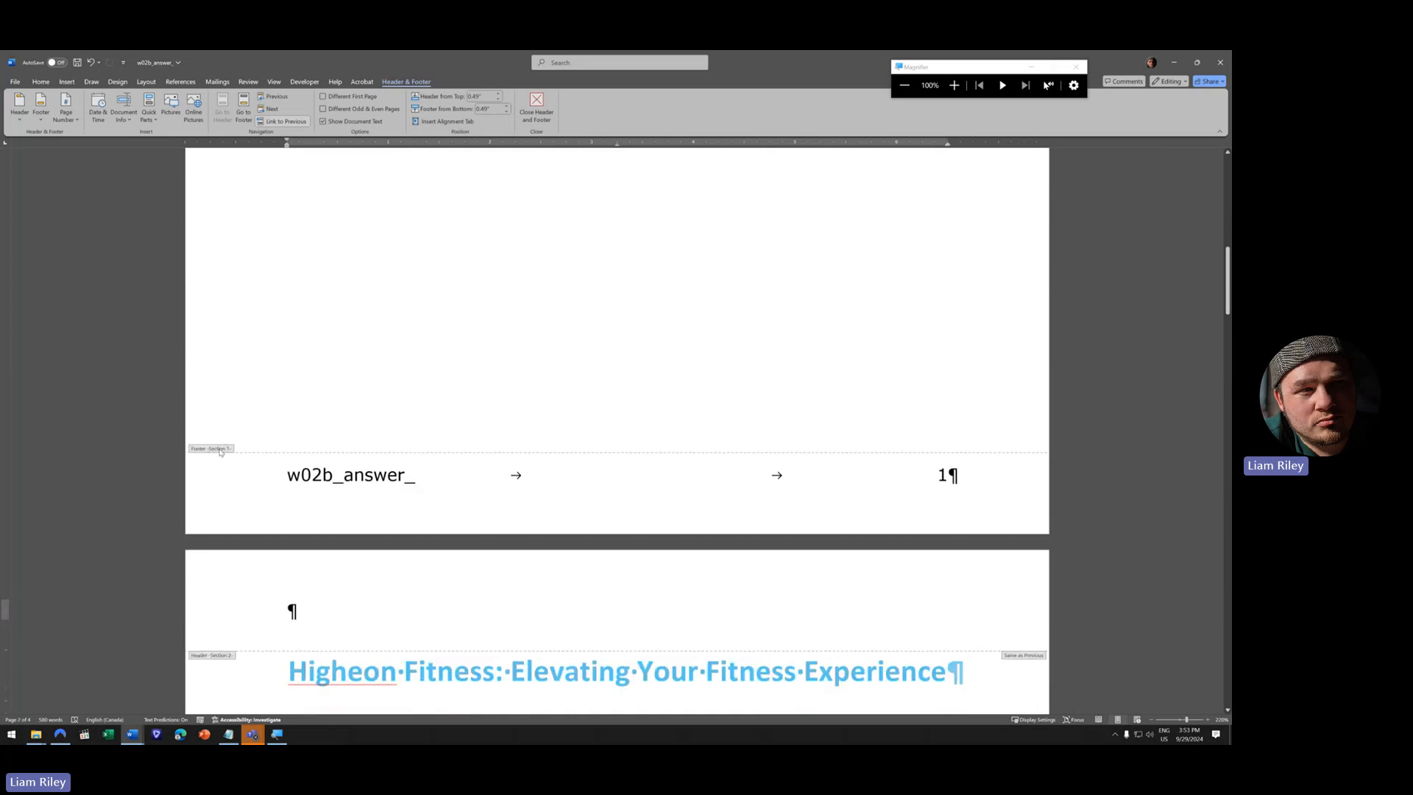
scroll(250, 475, "down", 1)
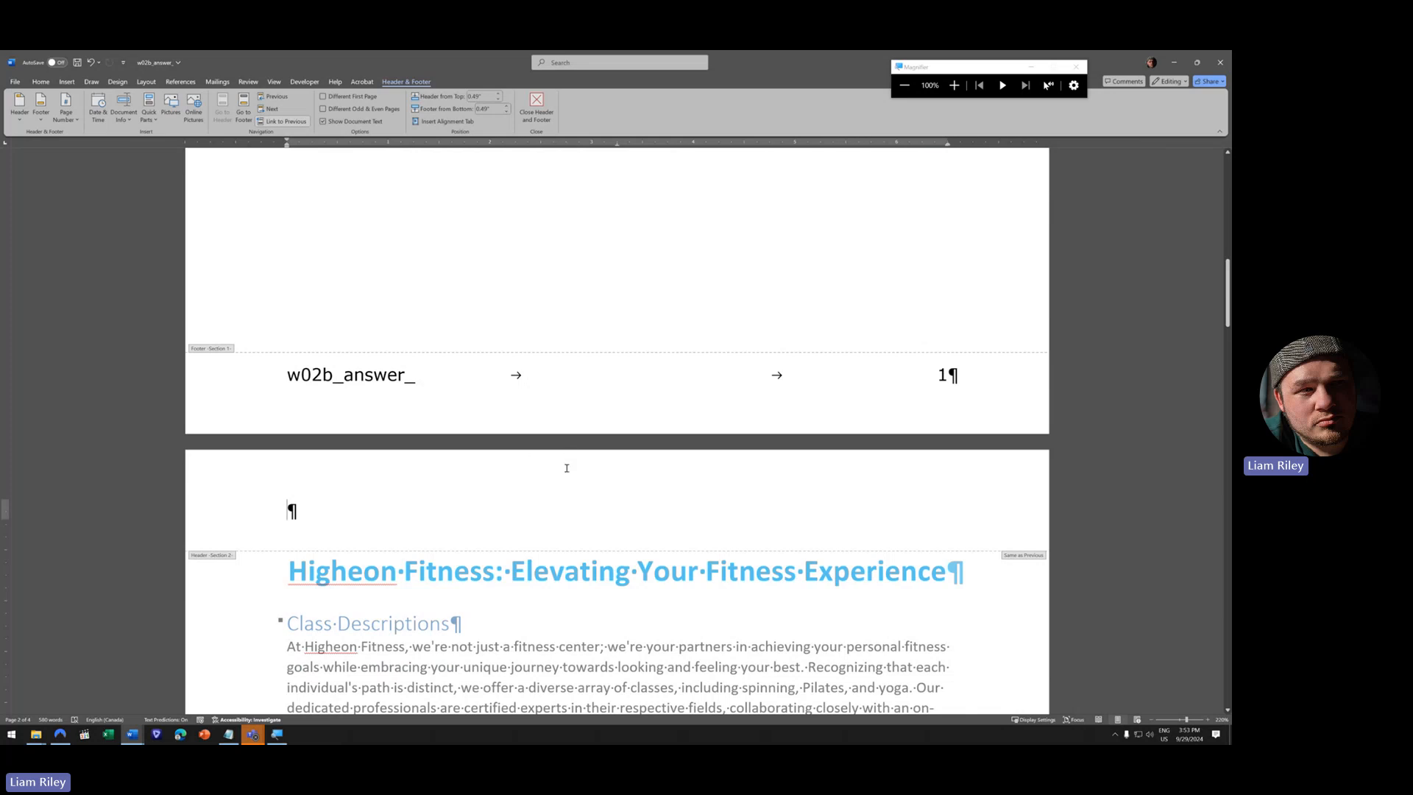
- Check the Same as Previous labels and turn off Link to Previous for the section 2 header
scroll(547, 490, "down", 1)
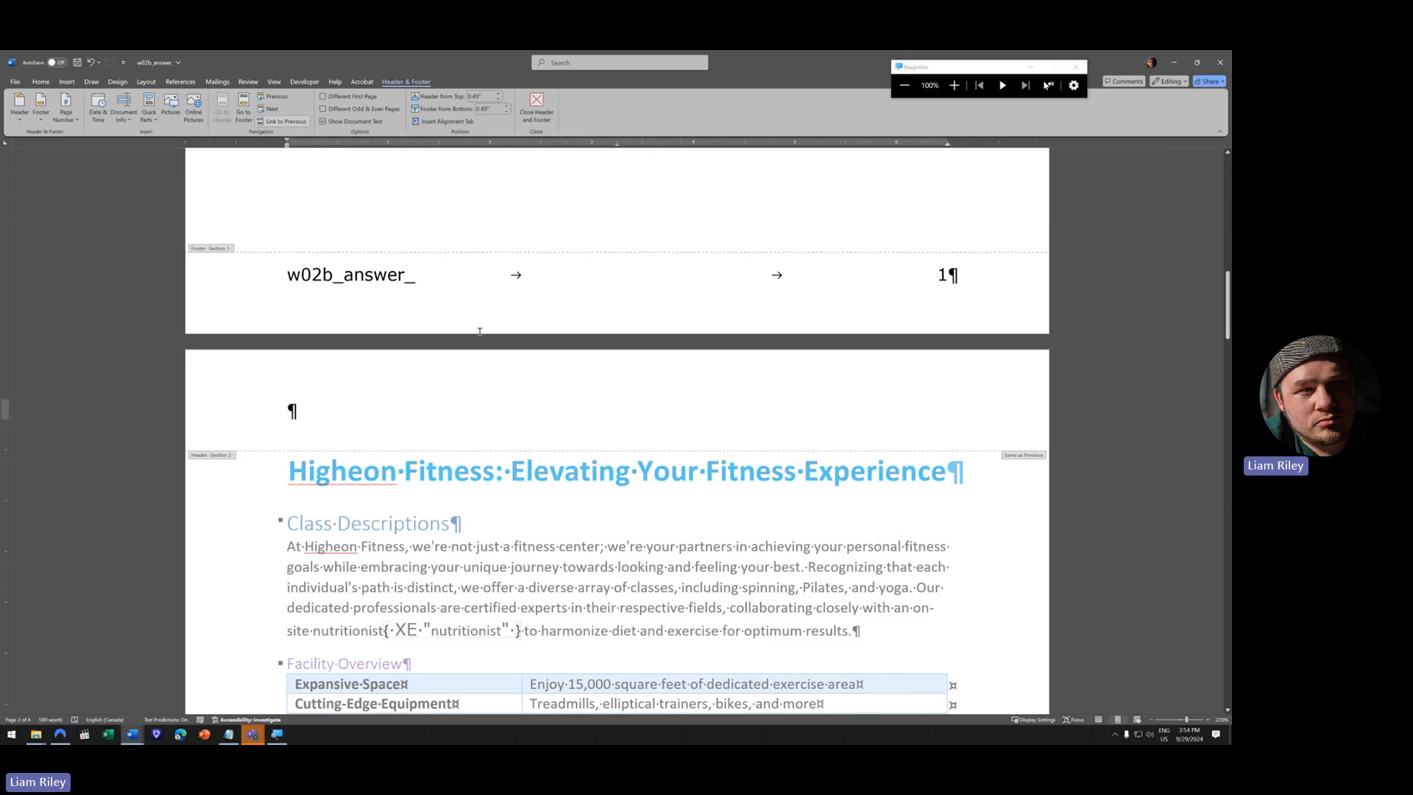
scroll(480, 331, "up", 1)
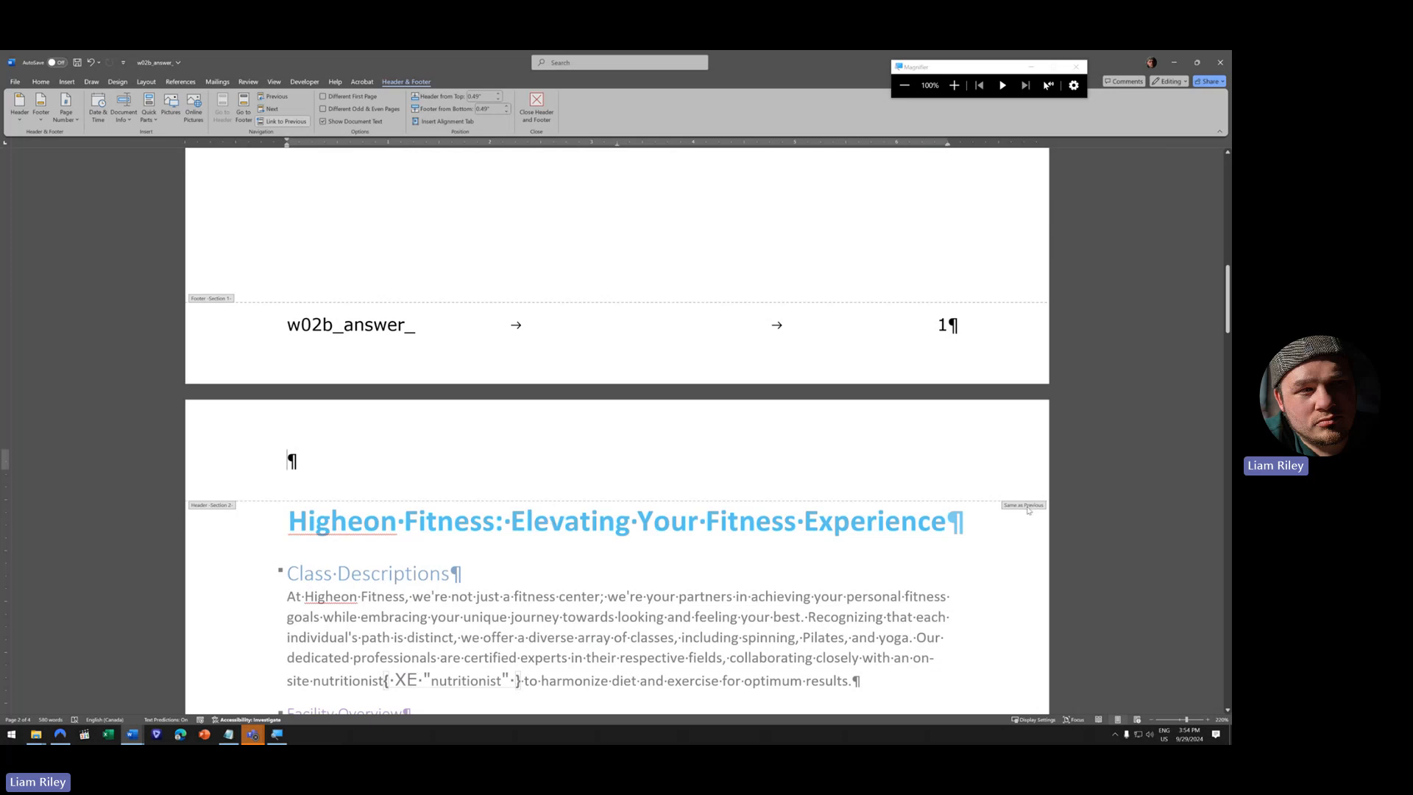
scroll(1031, 509, "down", 10)
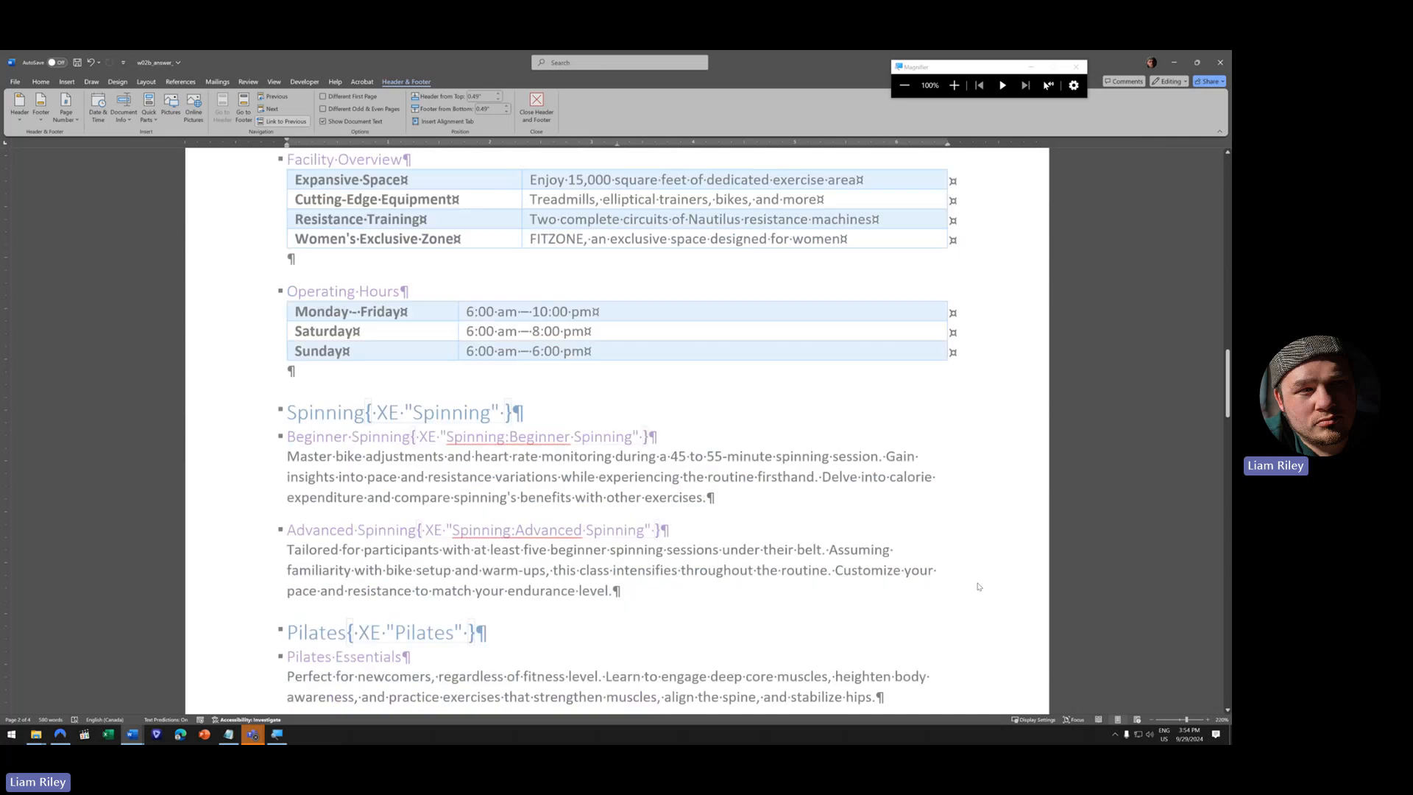
scroll(977, 582, "down", 1)
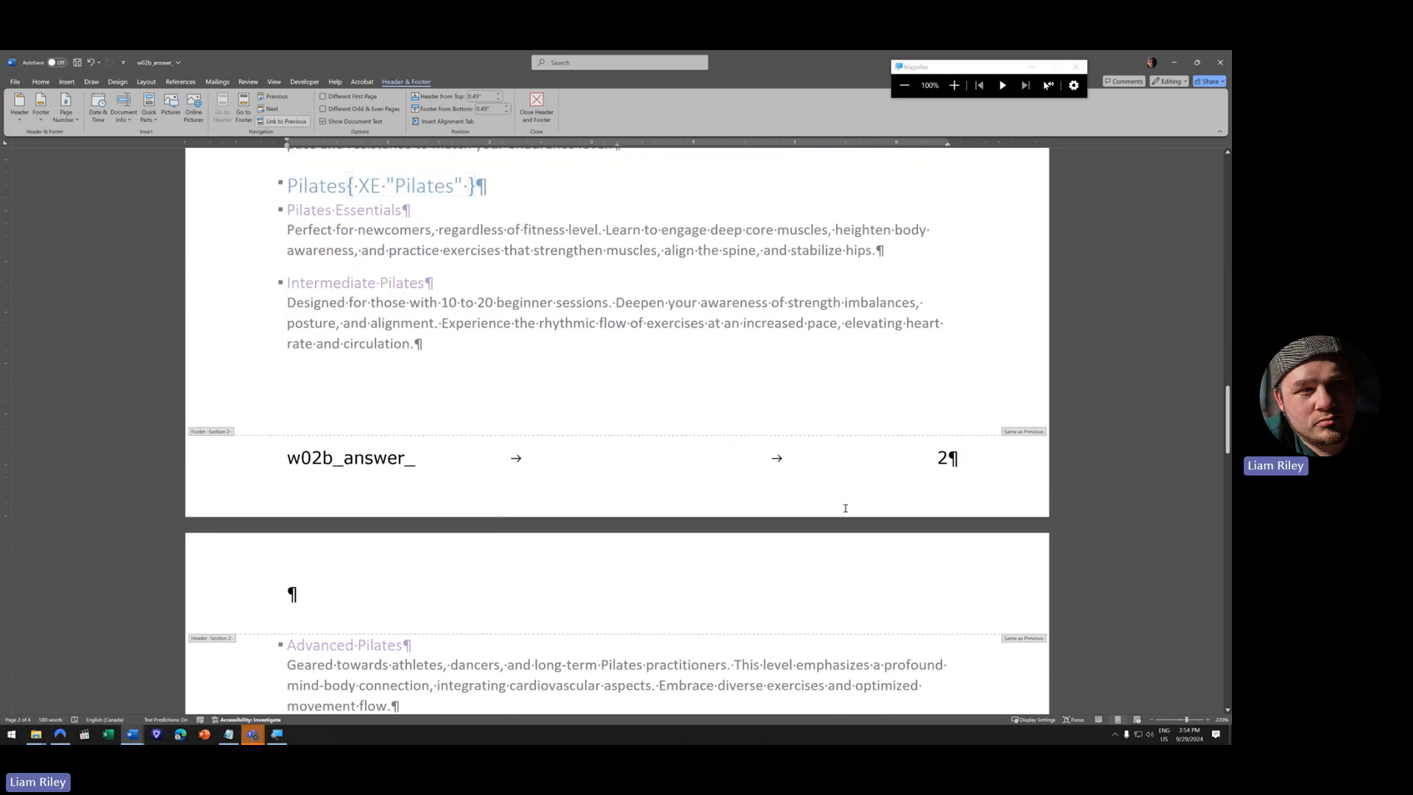
scroll(845, 507, "up", 11)
scroll(487, 599, "down", 1)
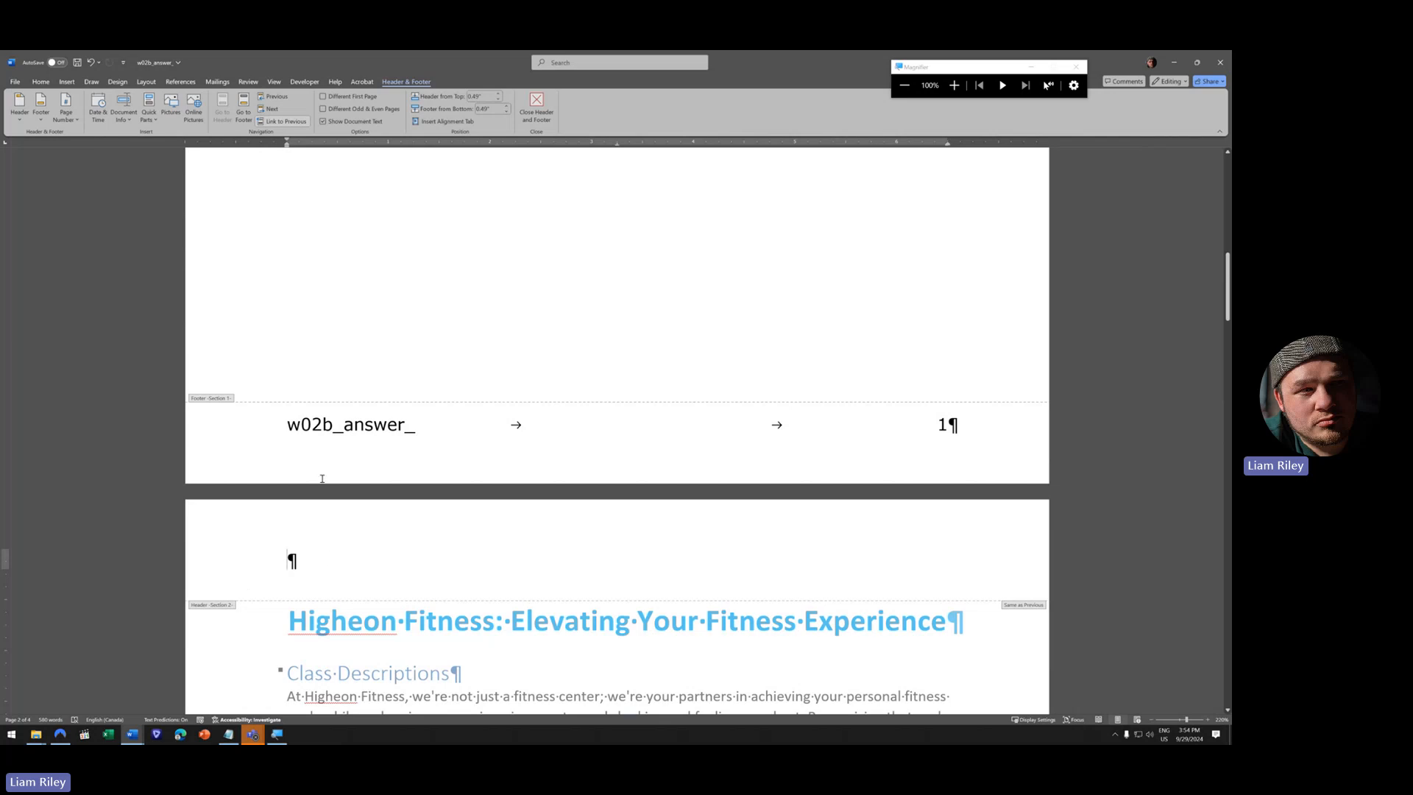
left_click(954, 85)
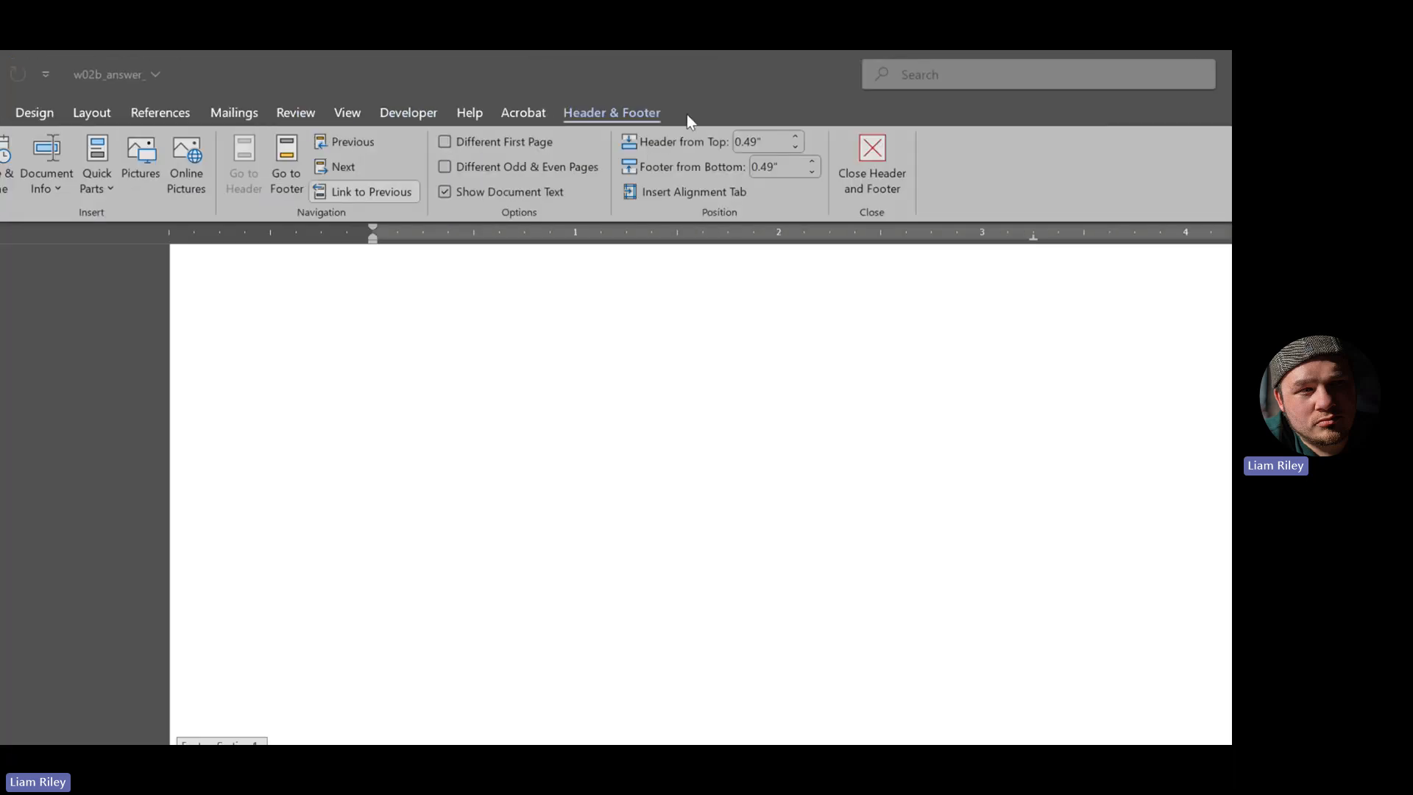
left_click(340, 194)
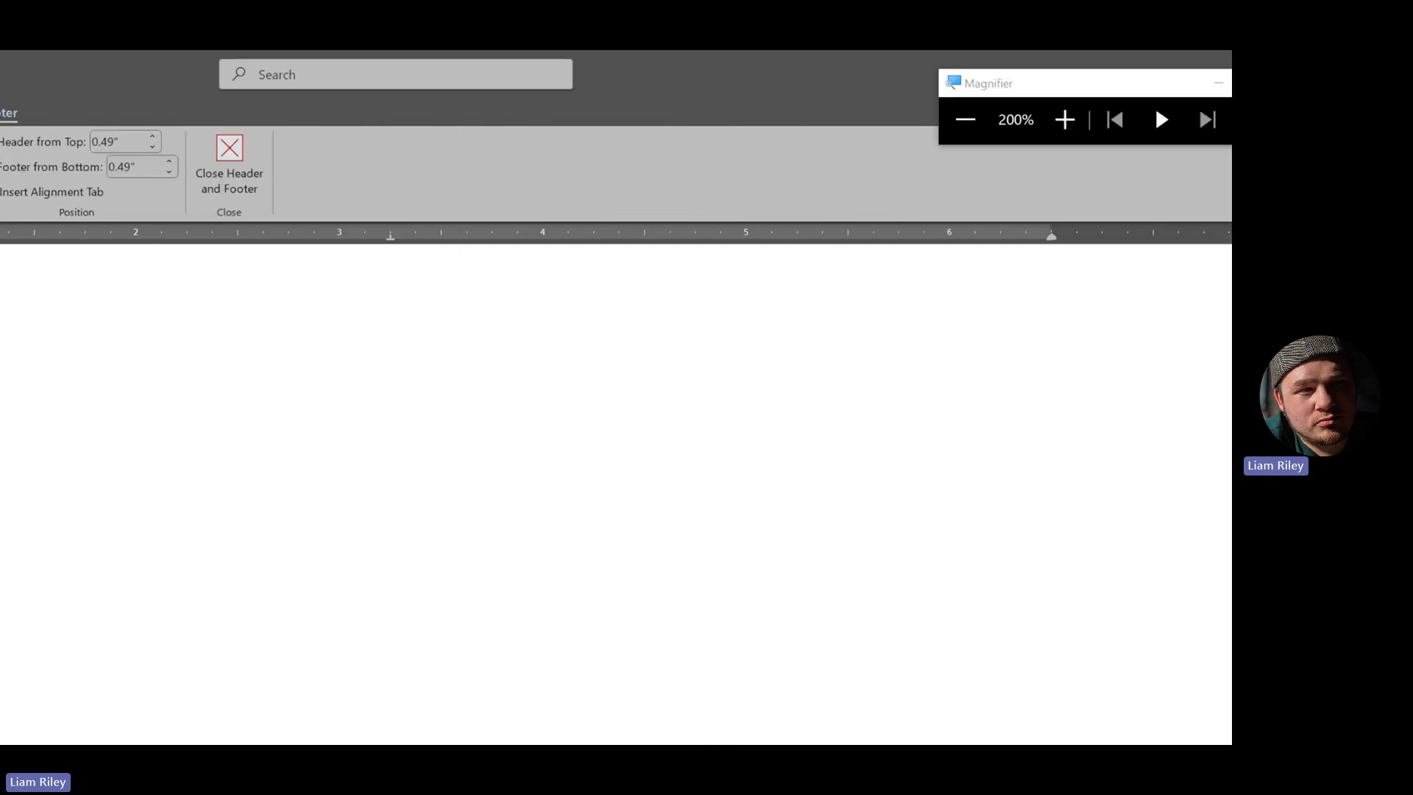
- Unlink the section 2 header and footer from the previous section, check the section labels on the pages, and close header and footer editing
left_click(925, 118)
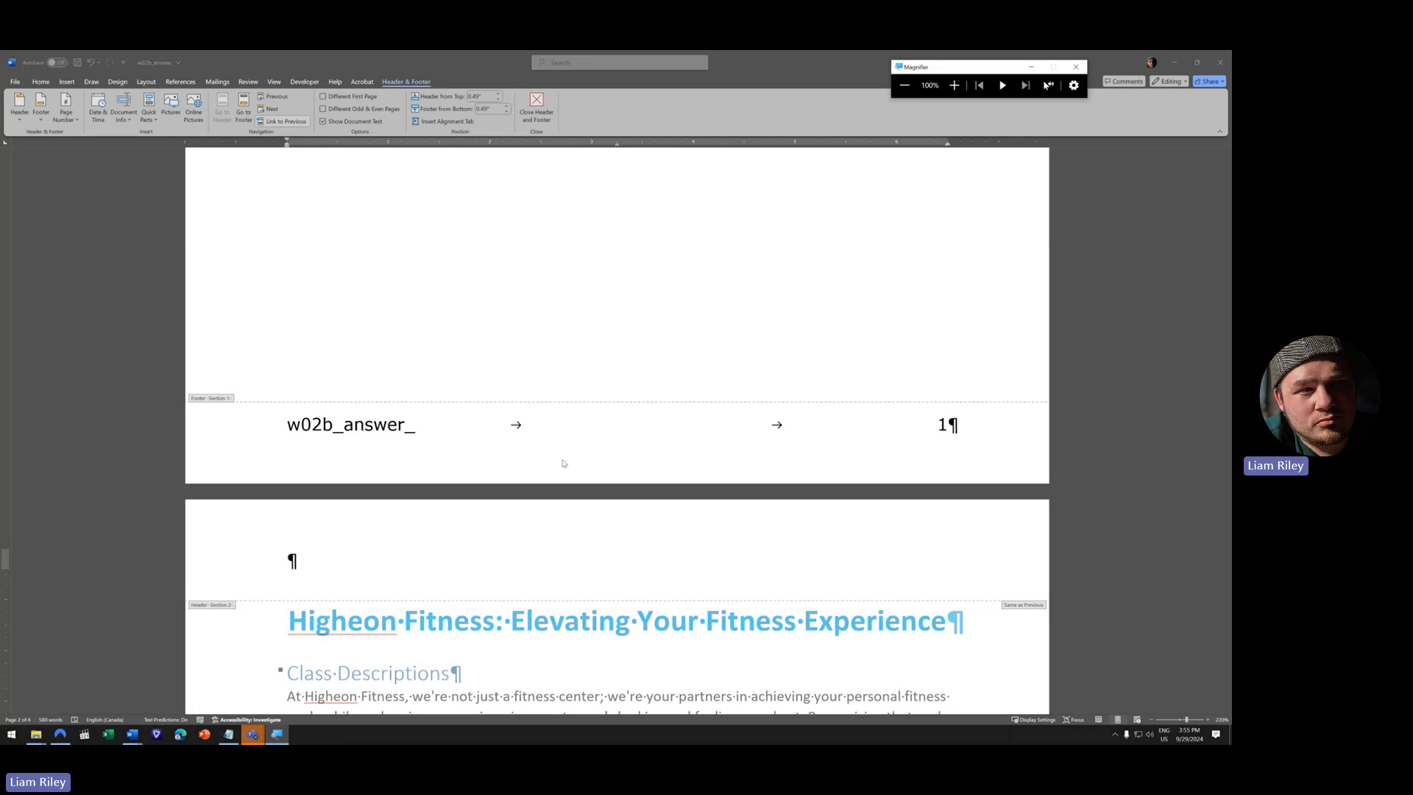
left_click(314, 574)
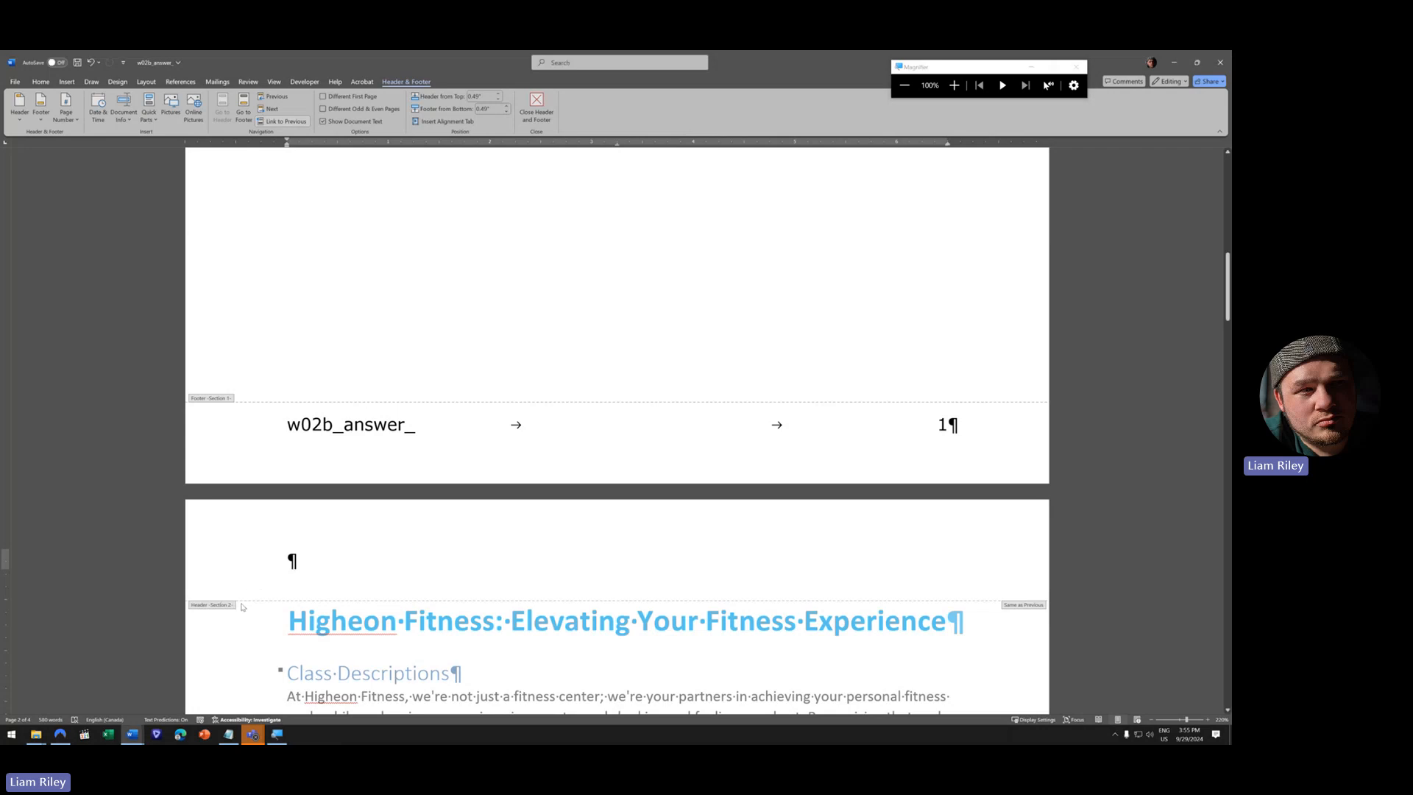
left_click(277, 122)
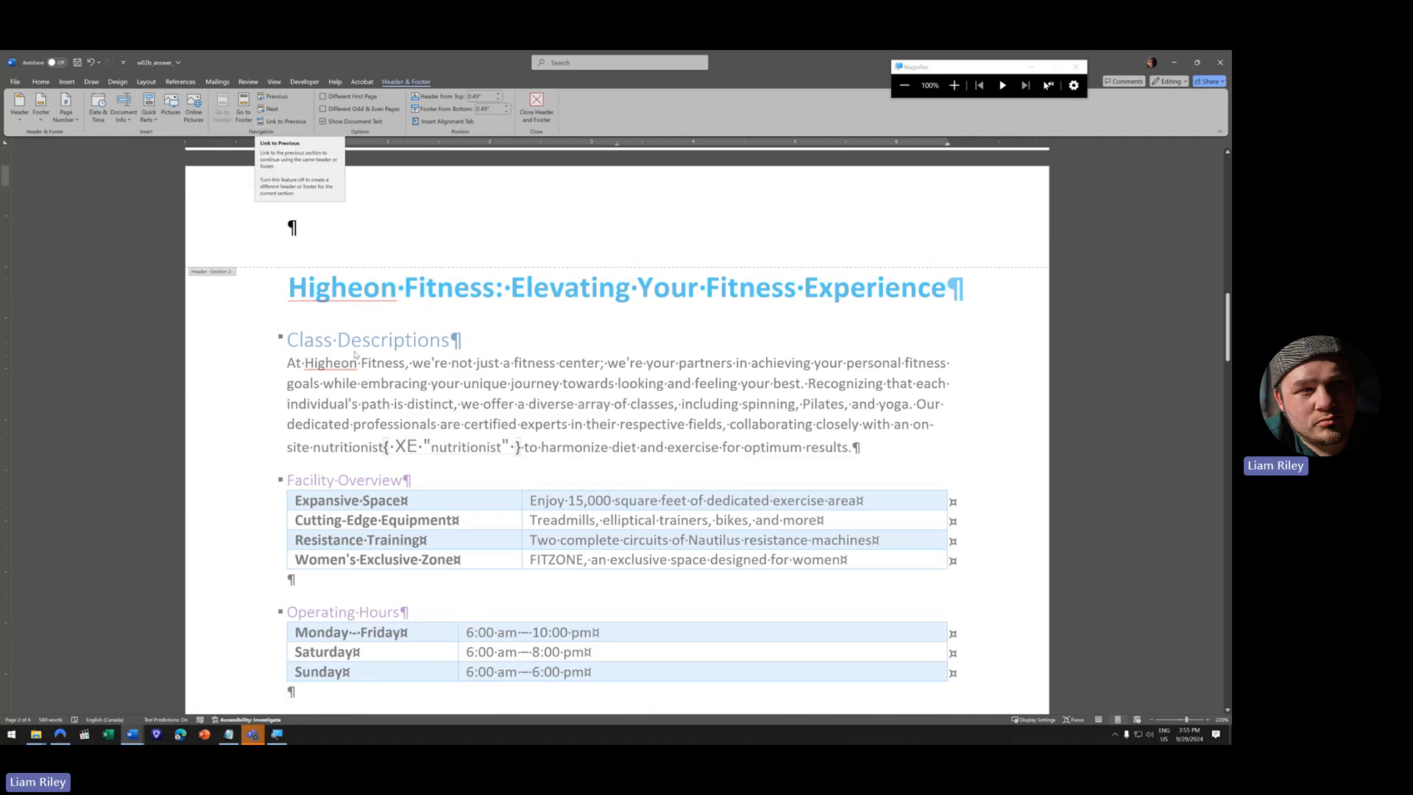
left_click(243, 111)
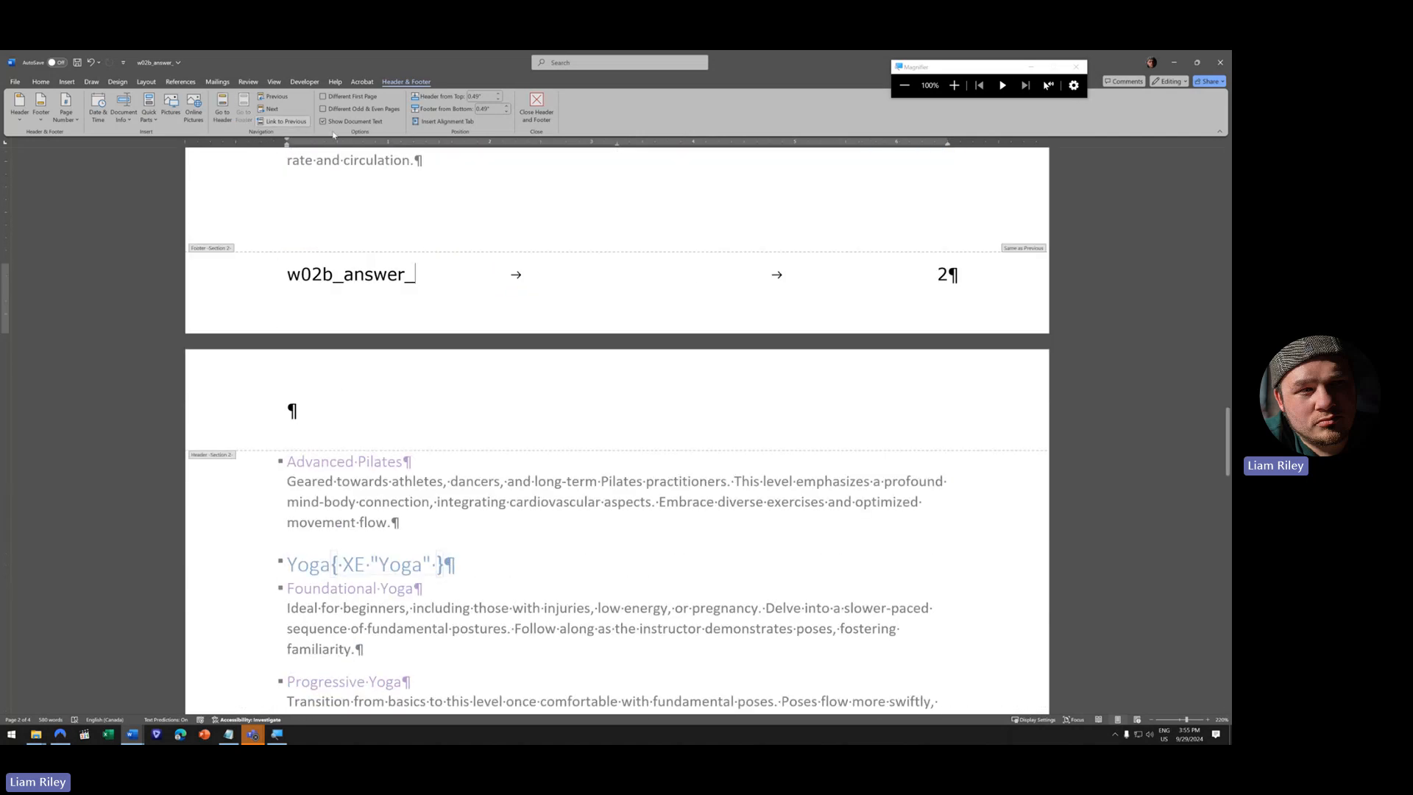
left_click(298, 121)
scroll(392, 406, "up", 12)
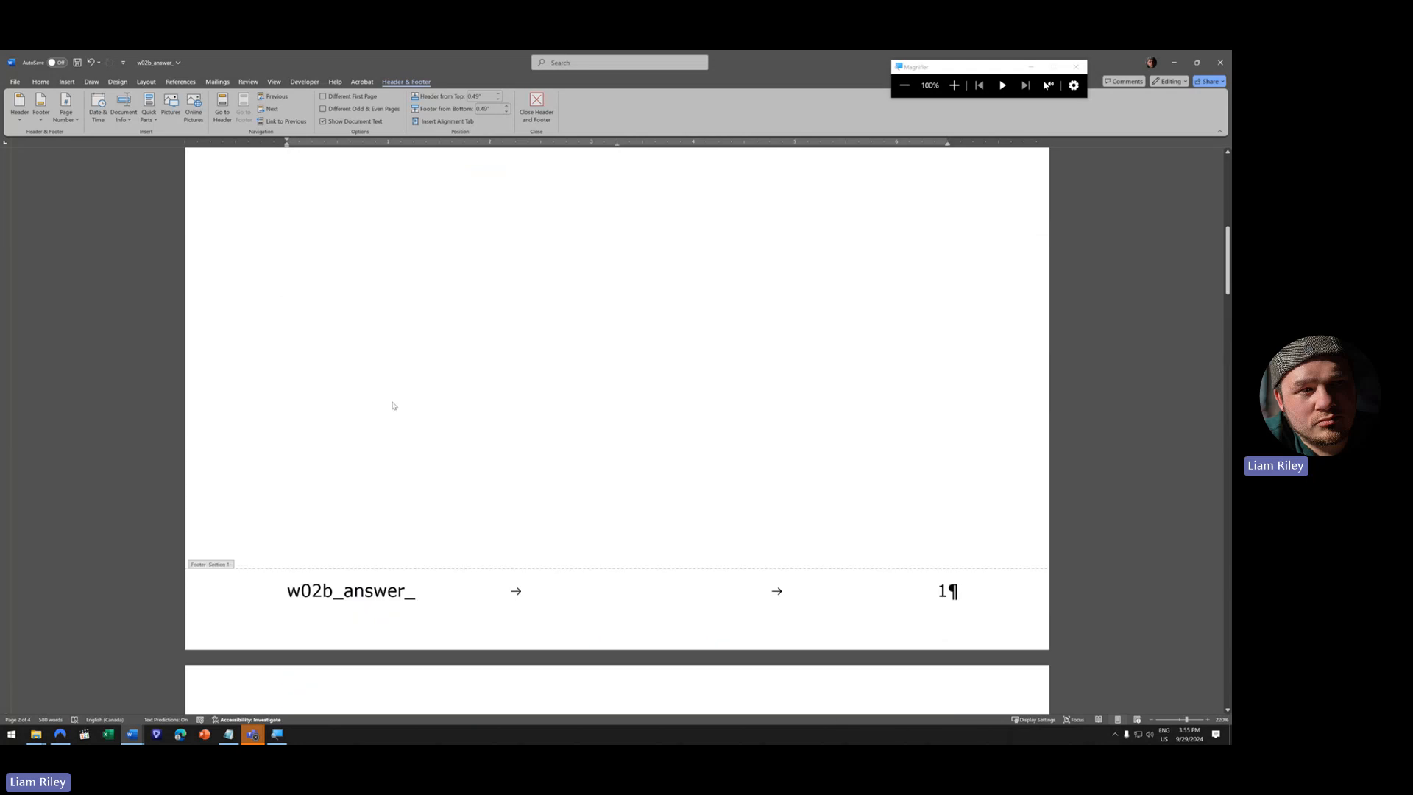
scroll(397, 442, "down", 3)
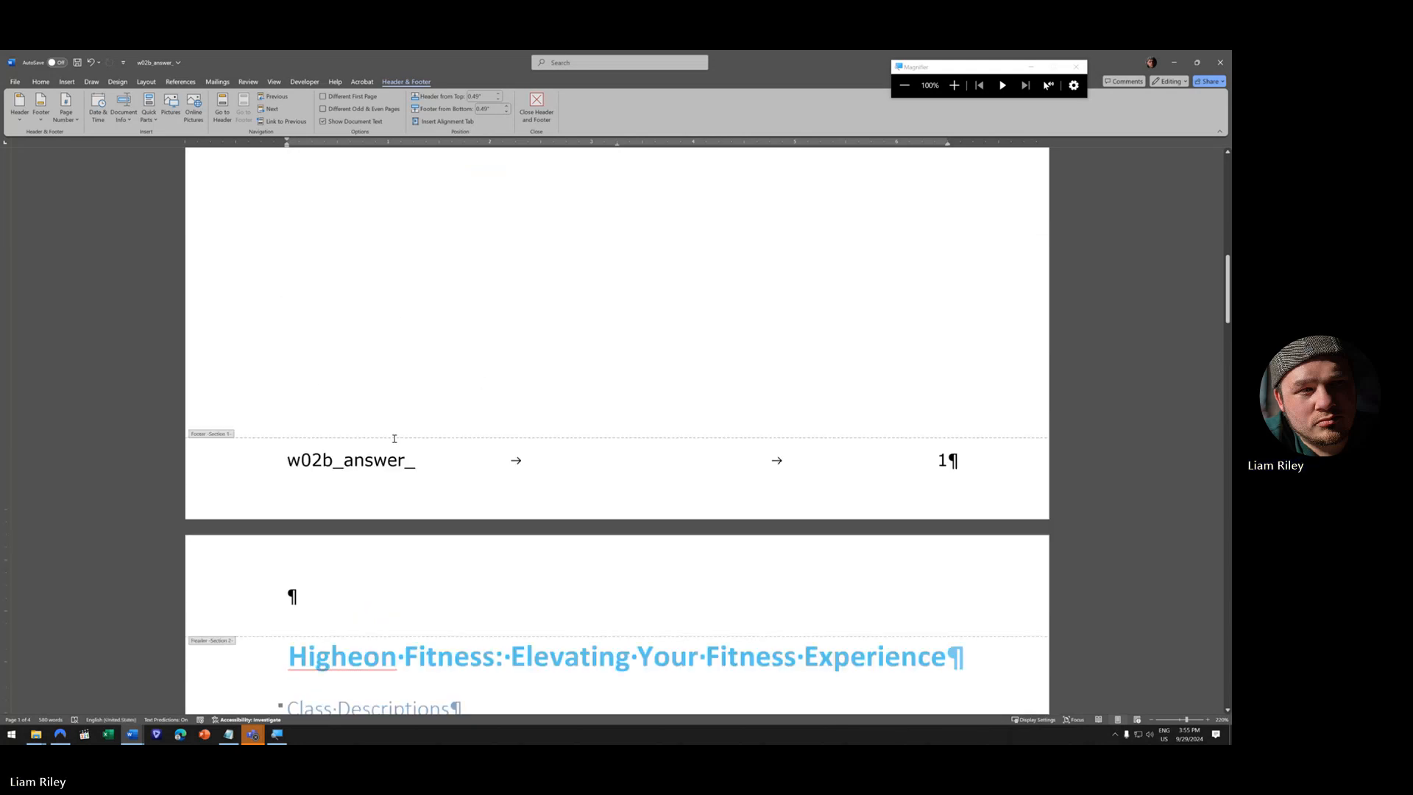
scroll(397, 438, "down", 5)
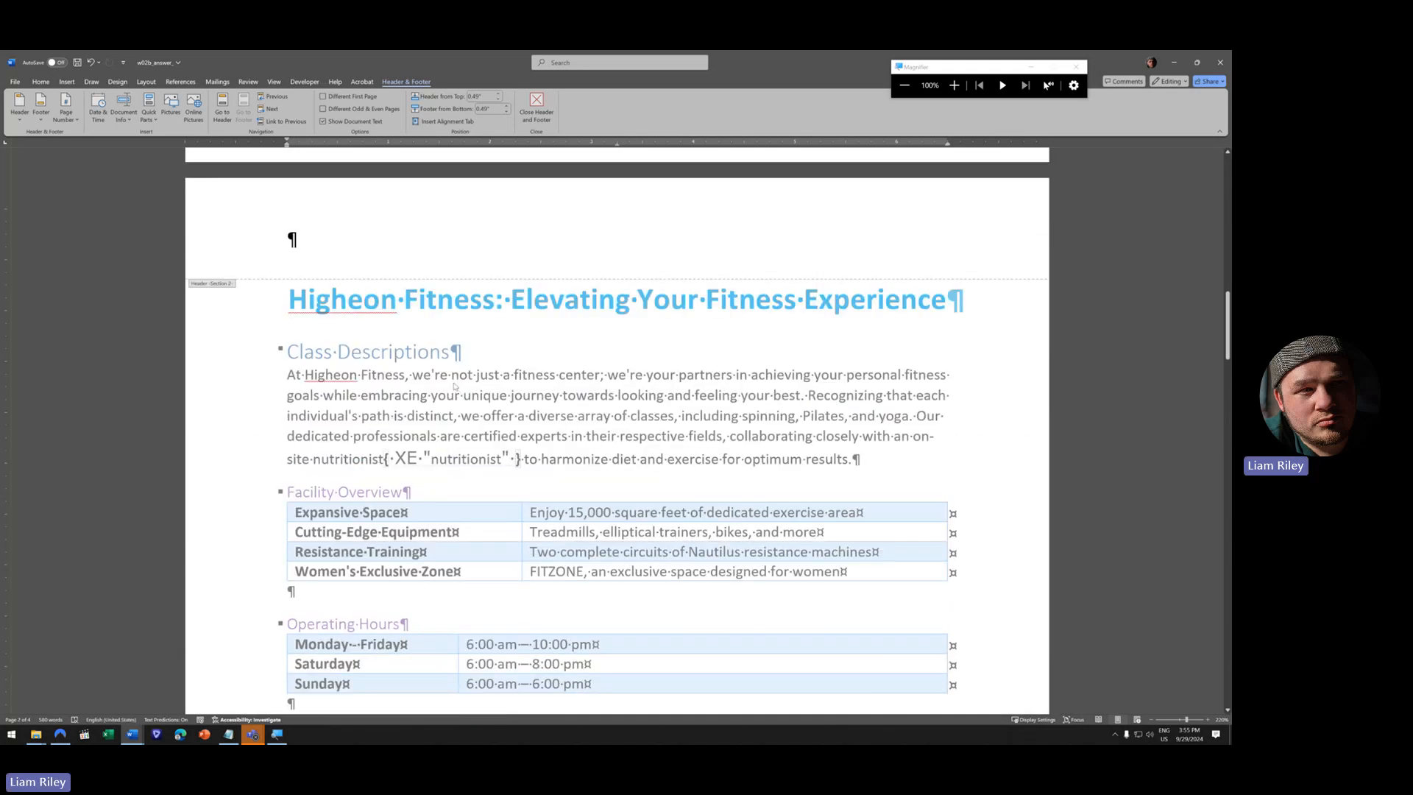
scroll(454, 385, "up", 1)
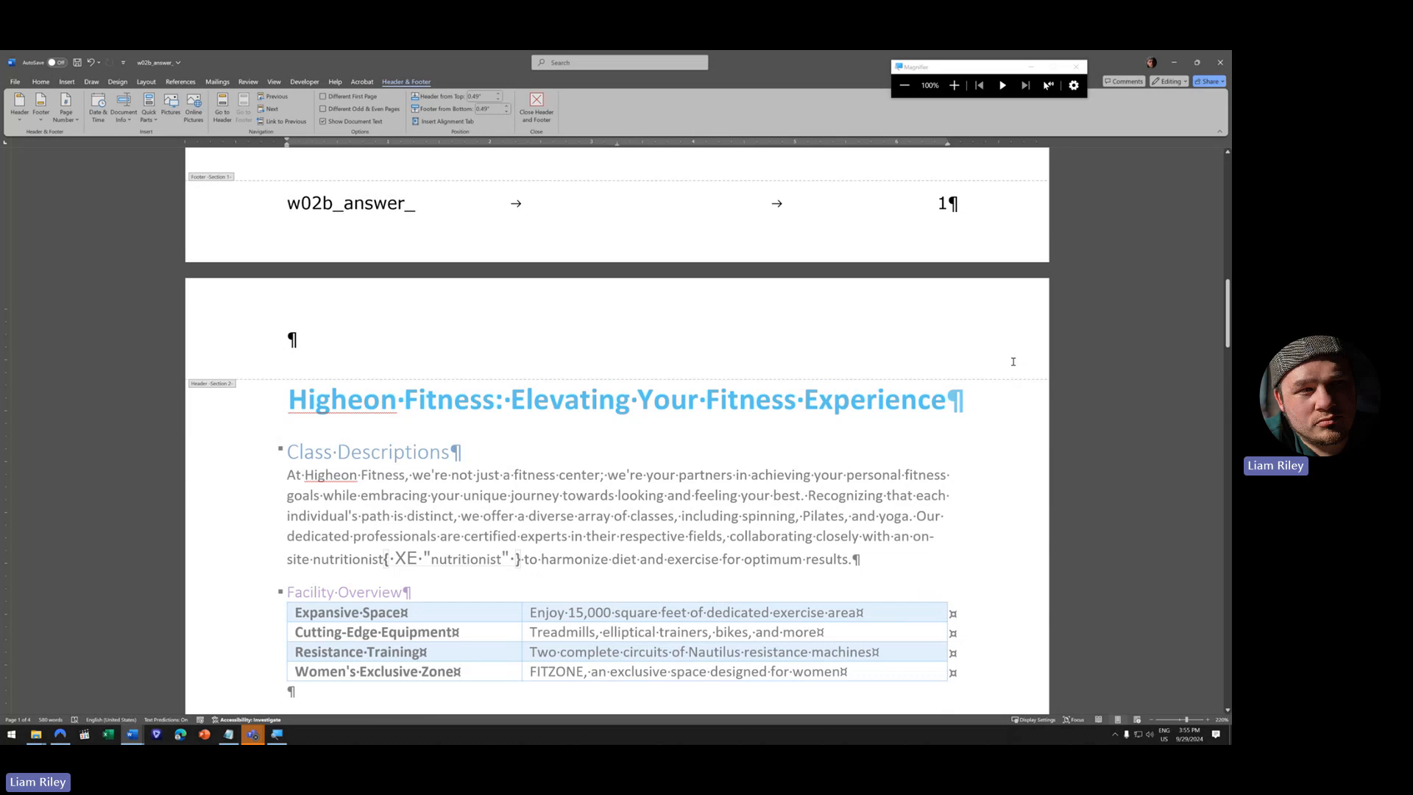
scroll(779, 416, "up", 1)
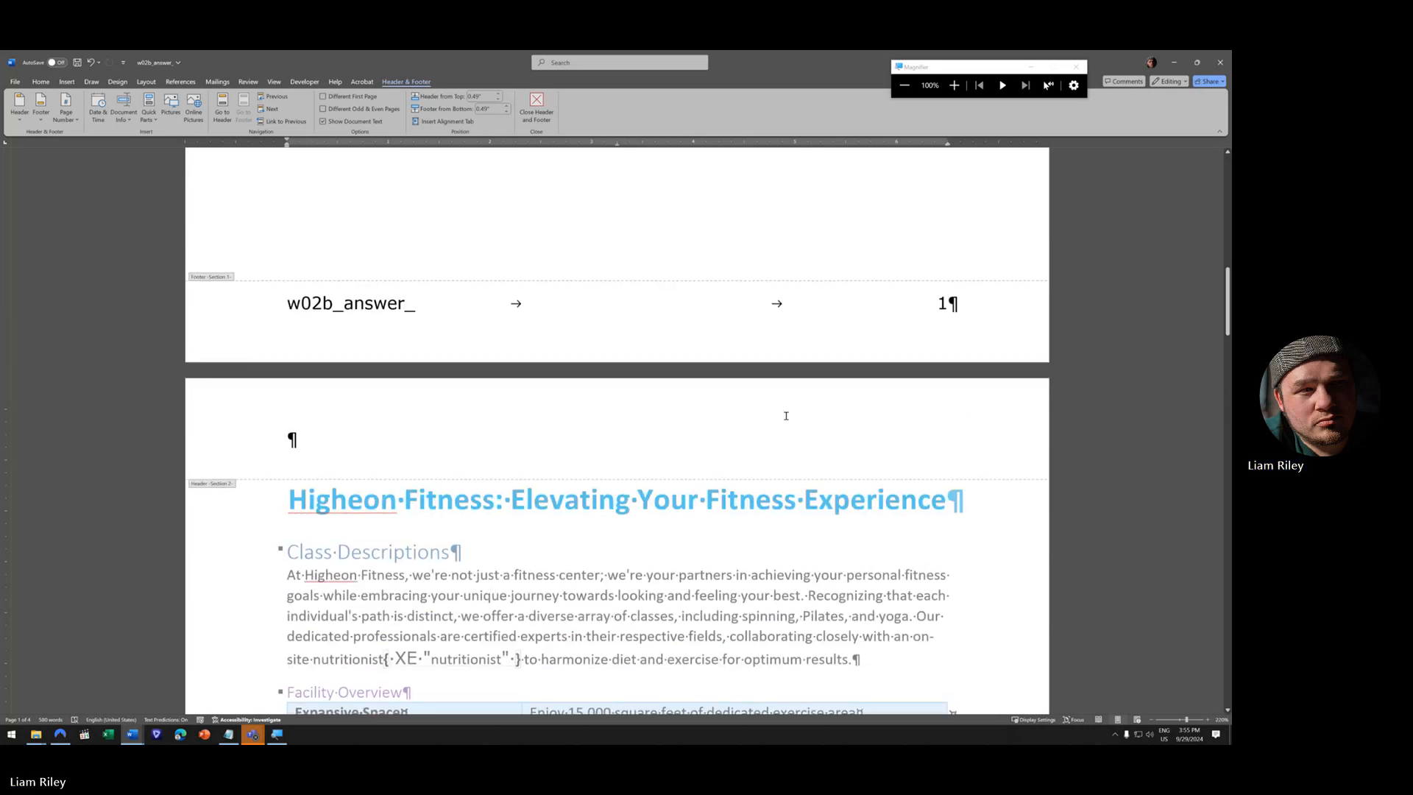
left_click(537, 109)
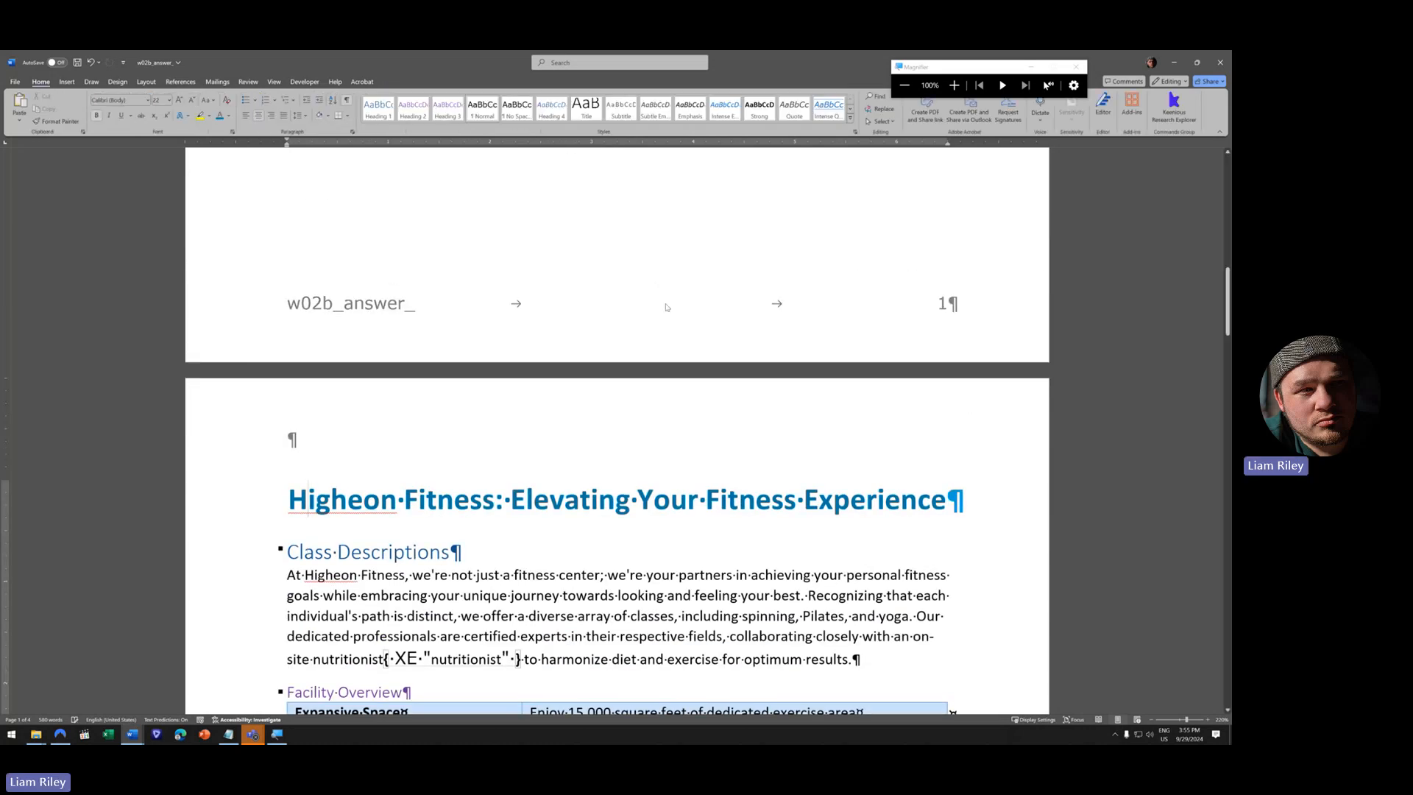
- Try landscape orientation on the blank opening section, compare its page with the rest of the document, and undo the change
scroll(624, 322, "down", 9, "ctrl")
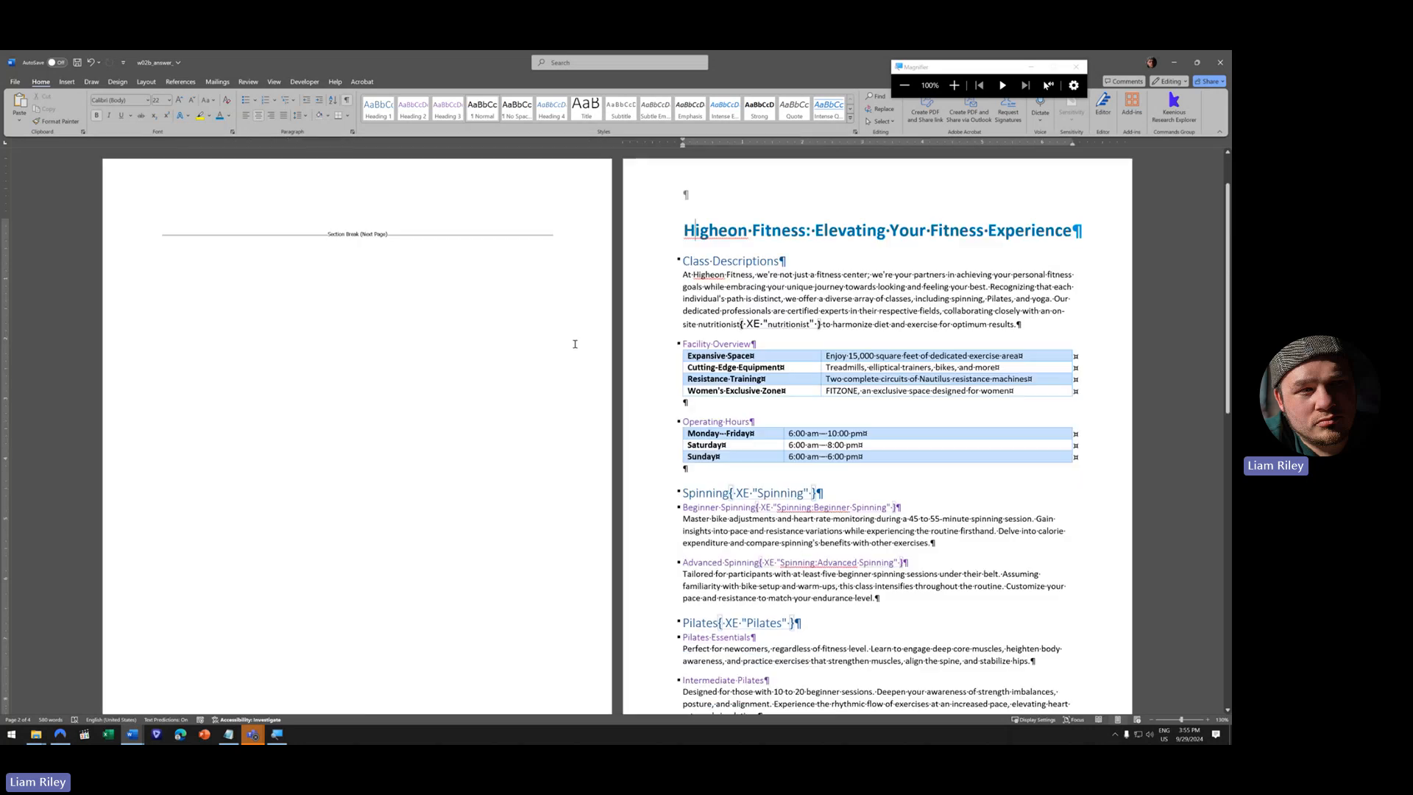
left_click(188, 242)
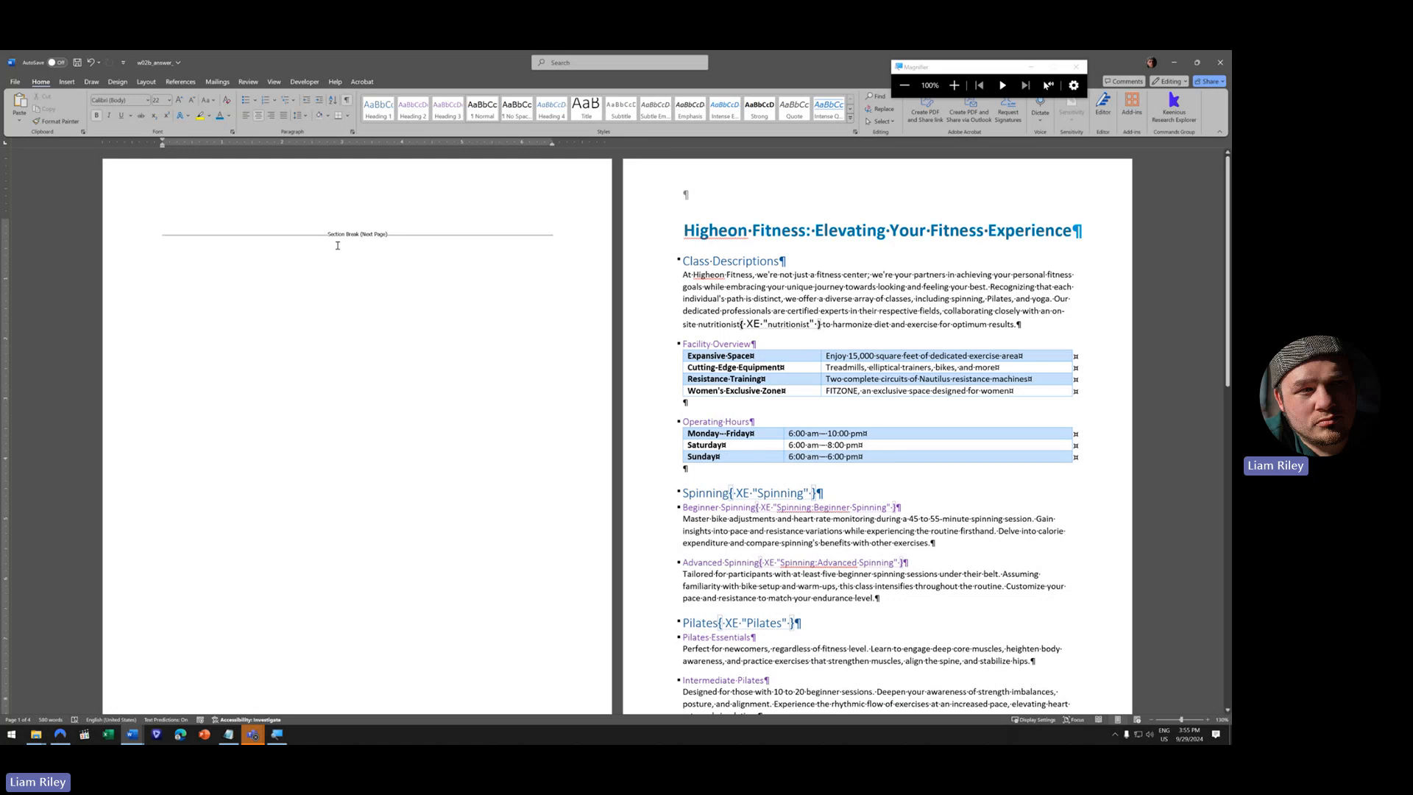
left_click(145, 82)
left_click(51, 122)
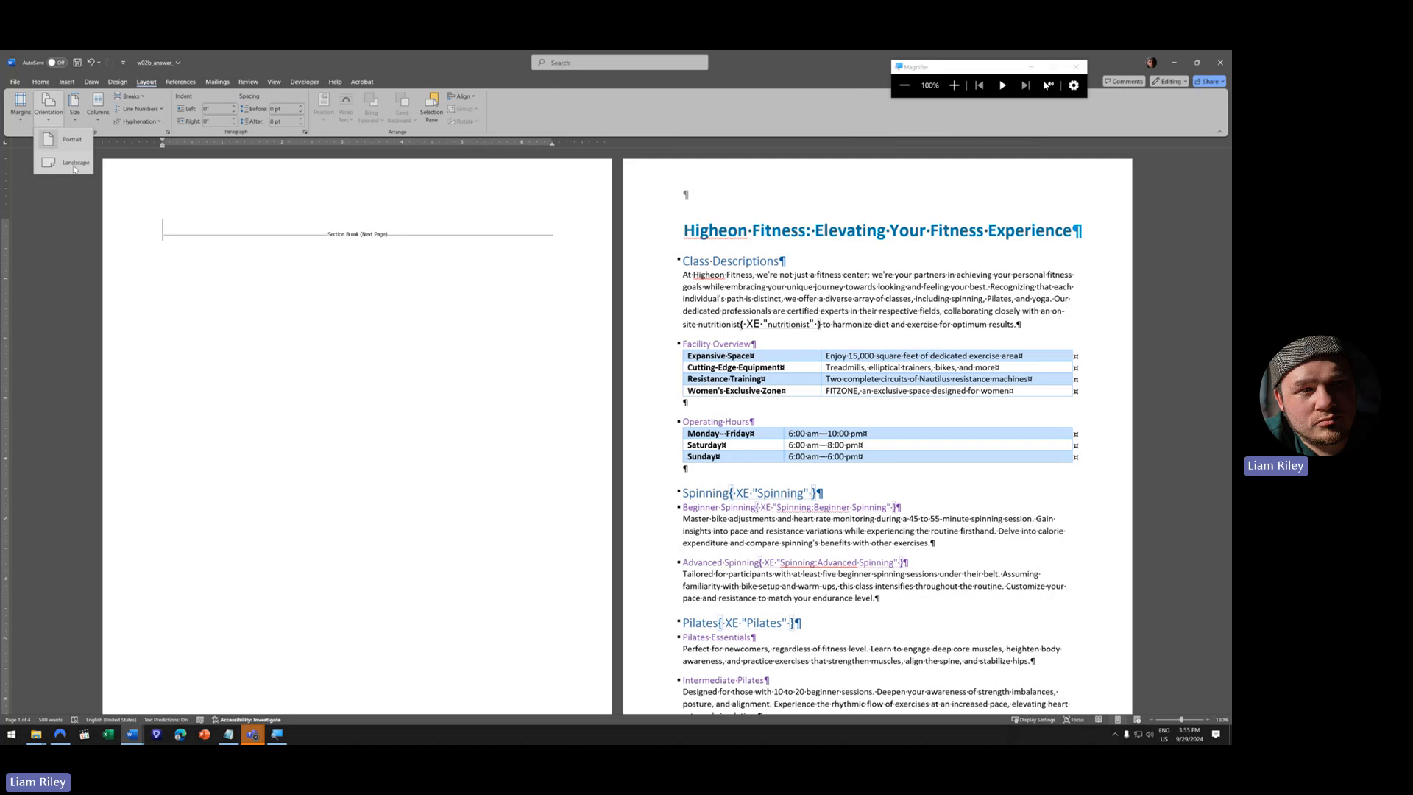
left_click(74, 163)
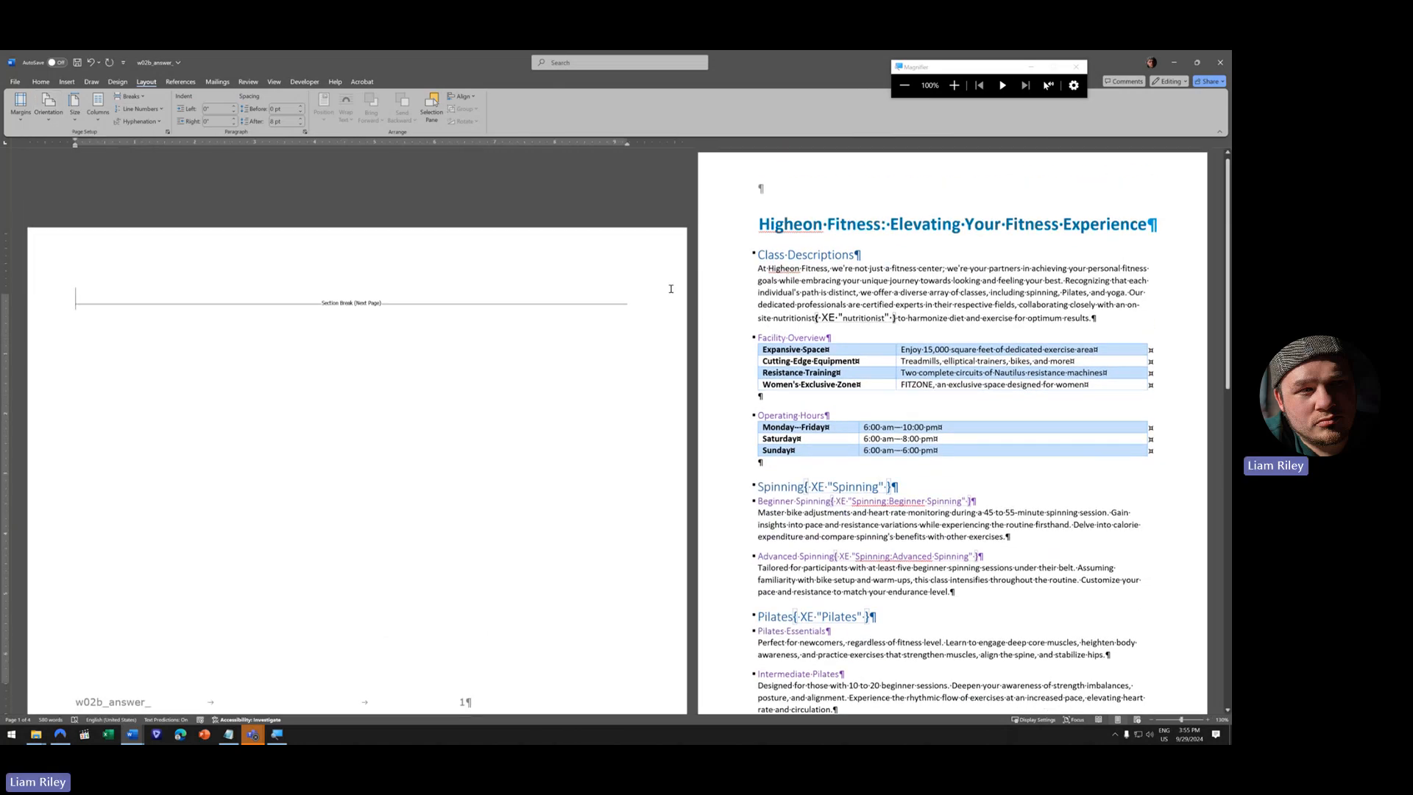
scroll(670, 288, "down", 3)
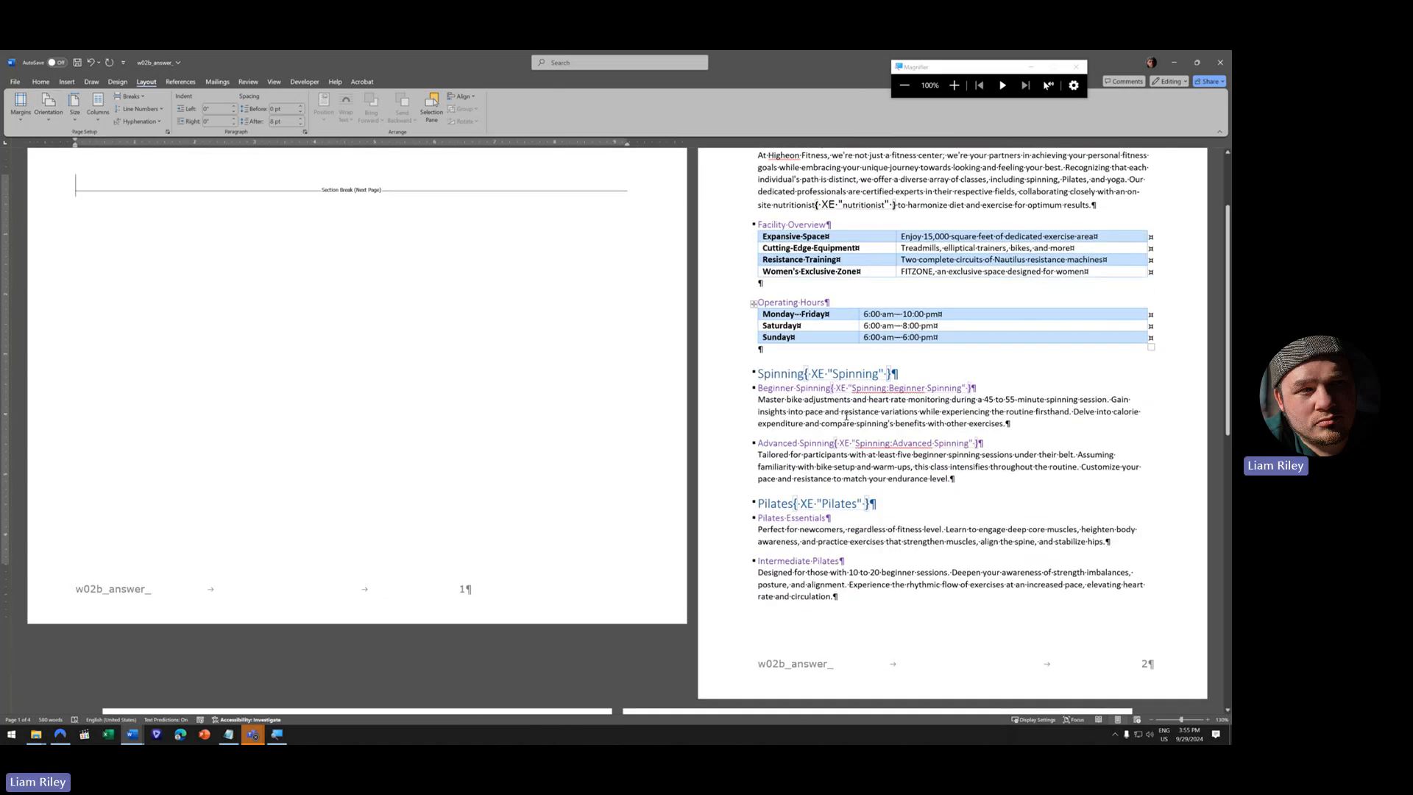
scroll(846, 415, "down", 15)
scroll(842, 394, "up", 9)
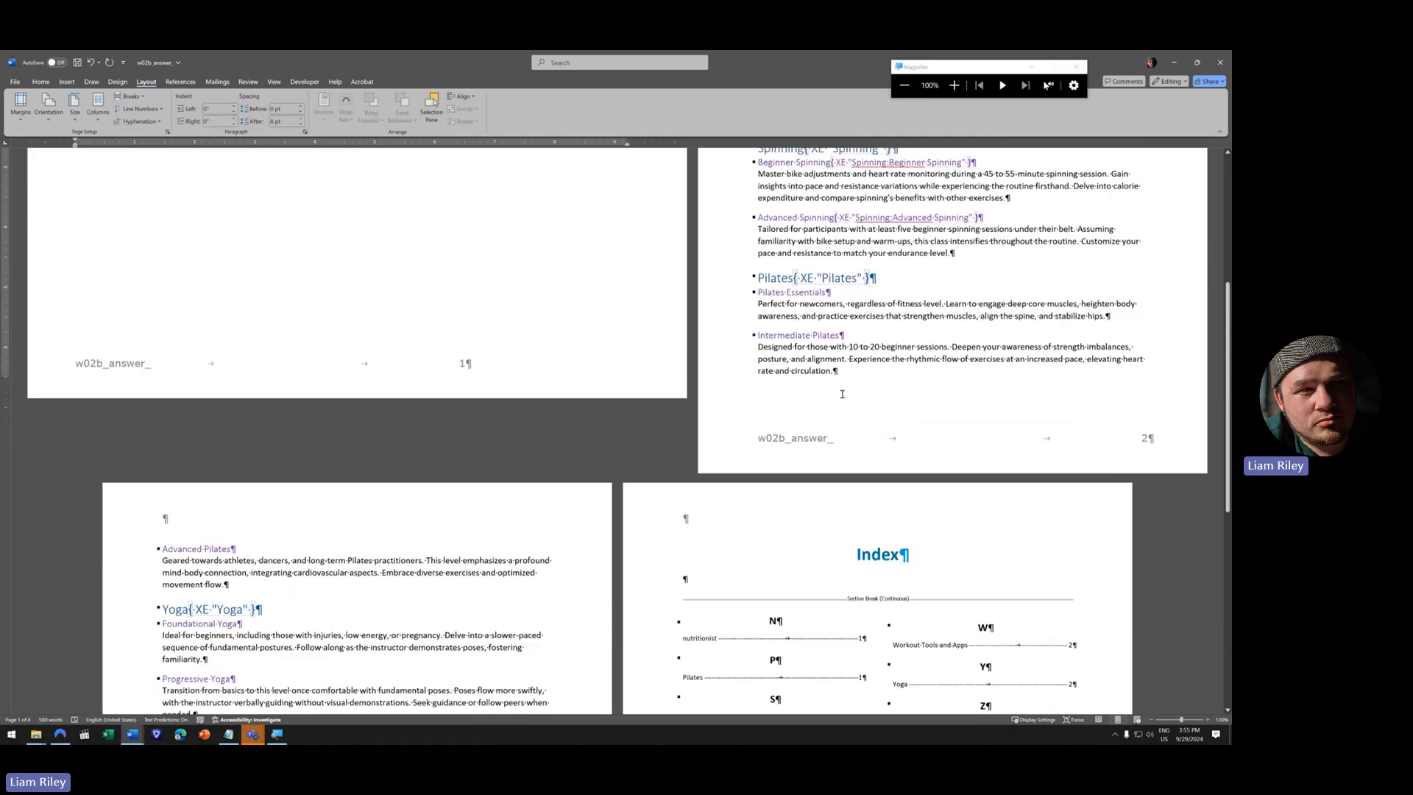
scroll(842, 394, "up", 9)
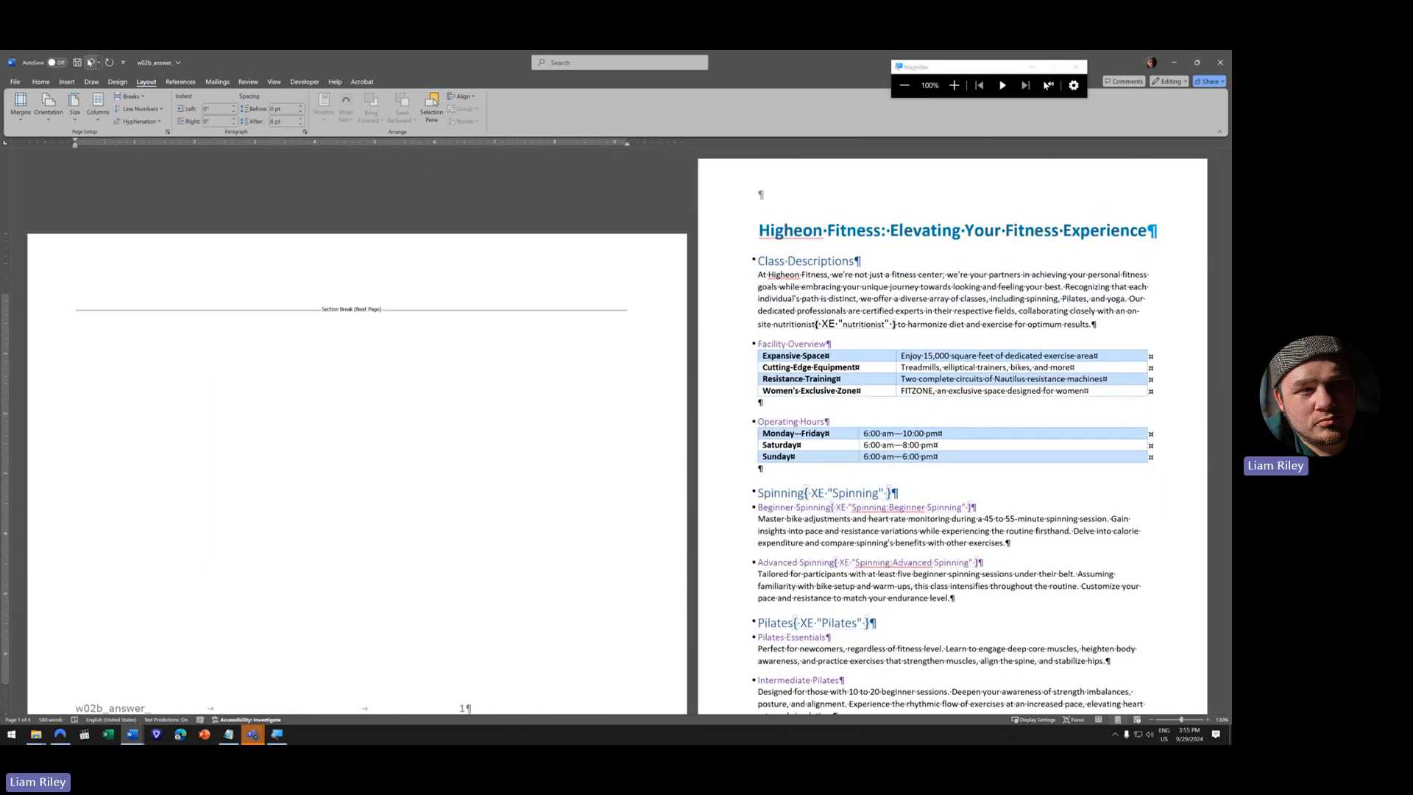
left_click(90, 62)
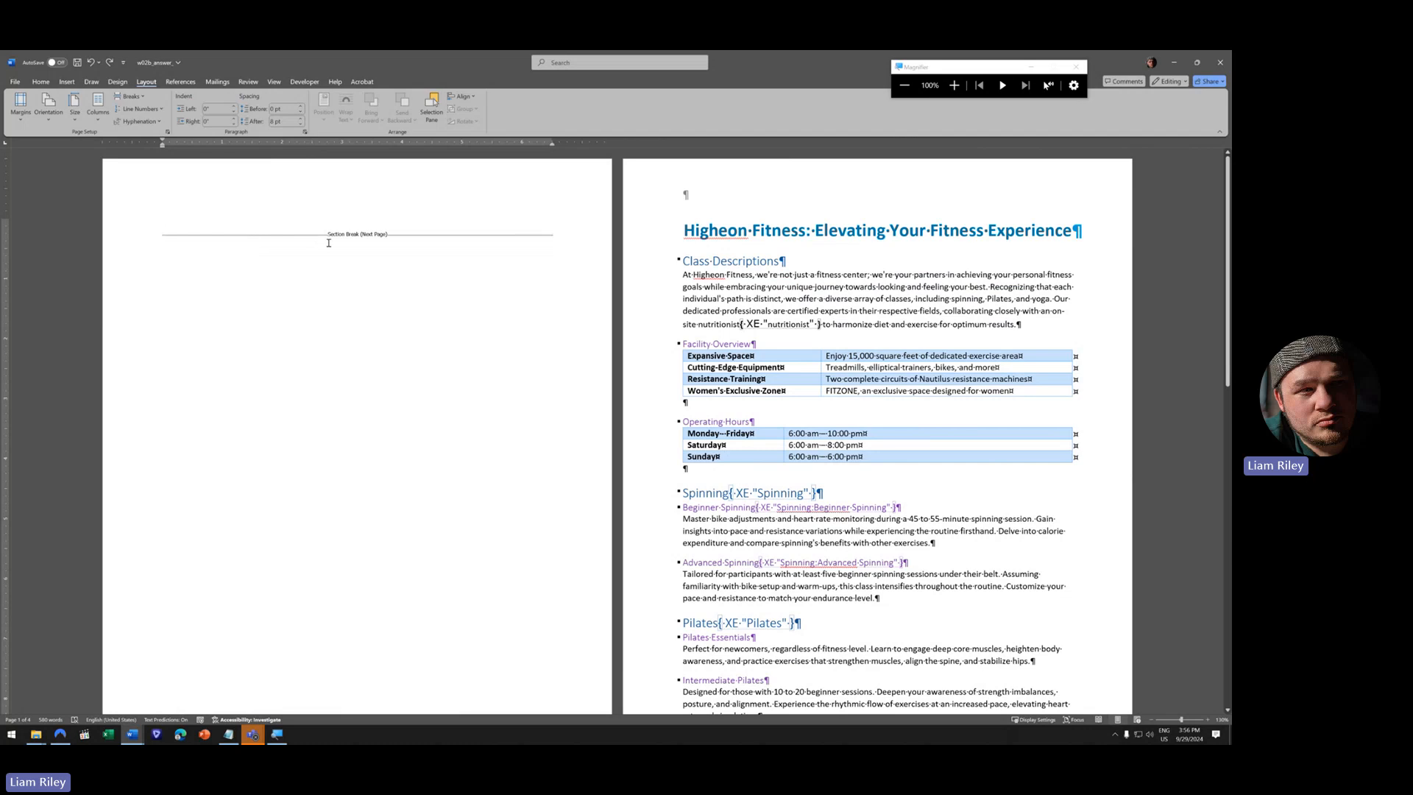
- Enter the title "Table of Contents" in front of the section break on page 1 and start a new paragraph below it
type("T")
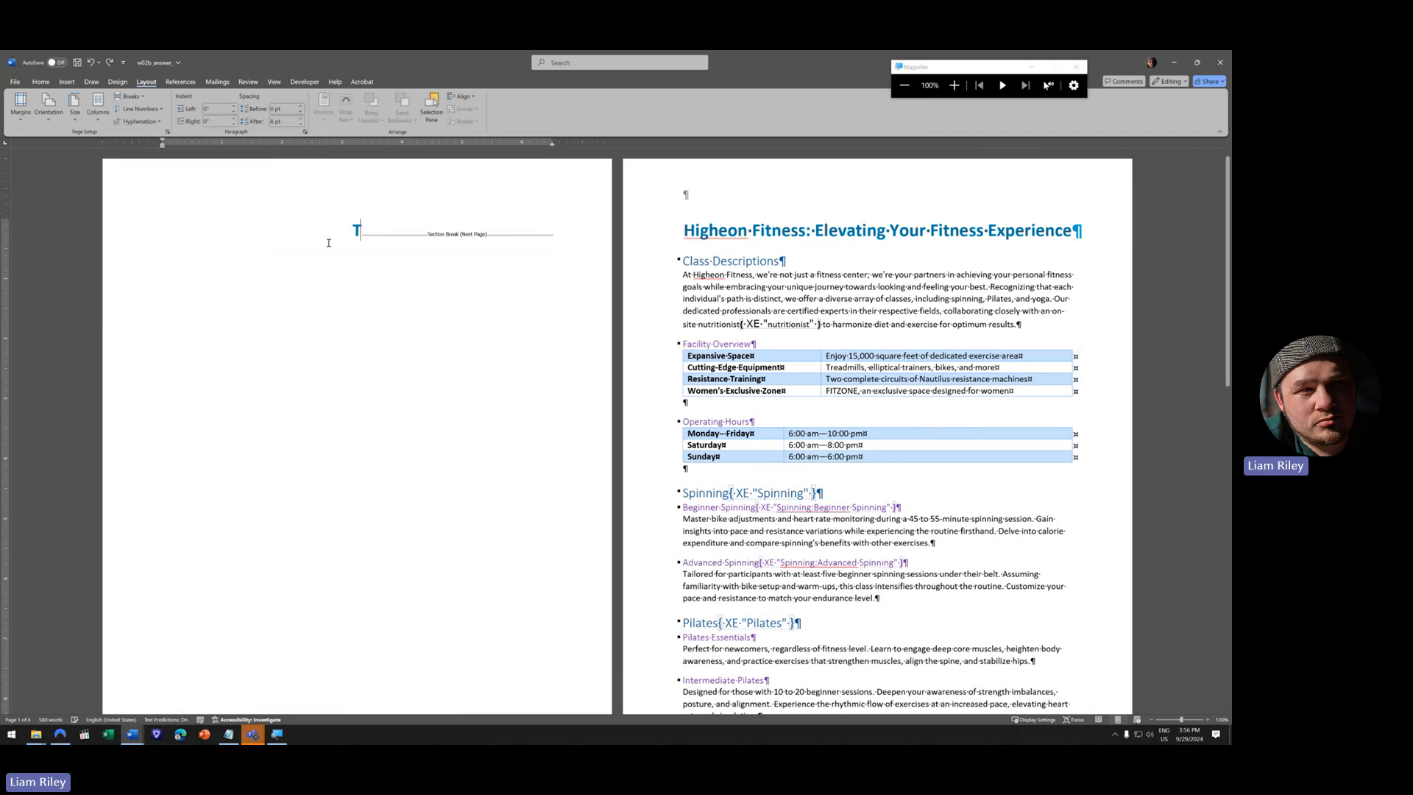
type("able od Contentsd")
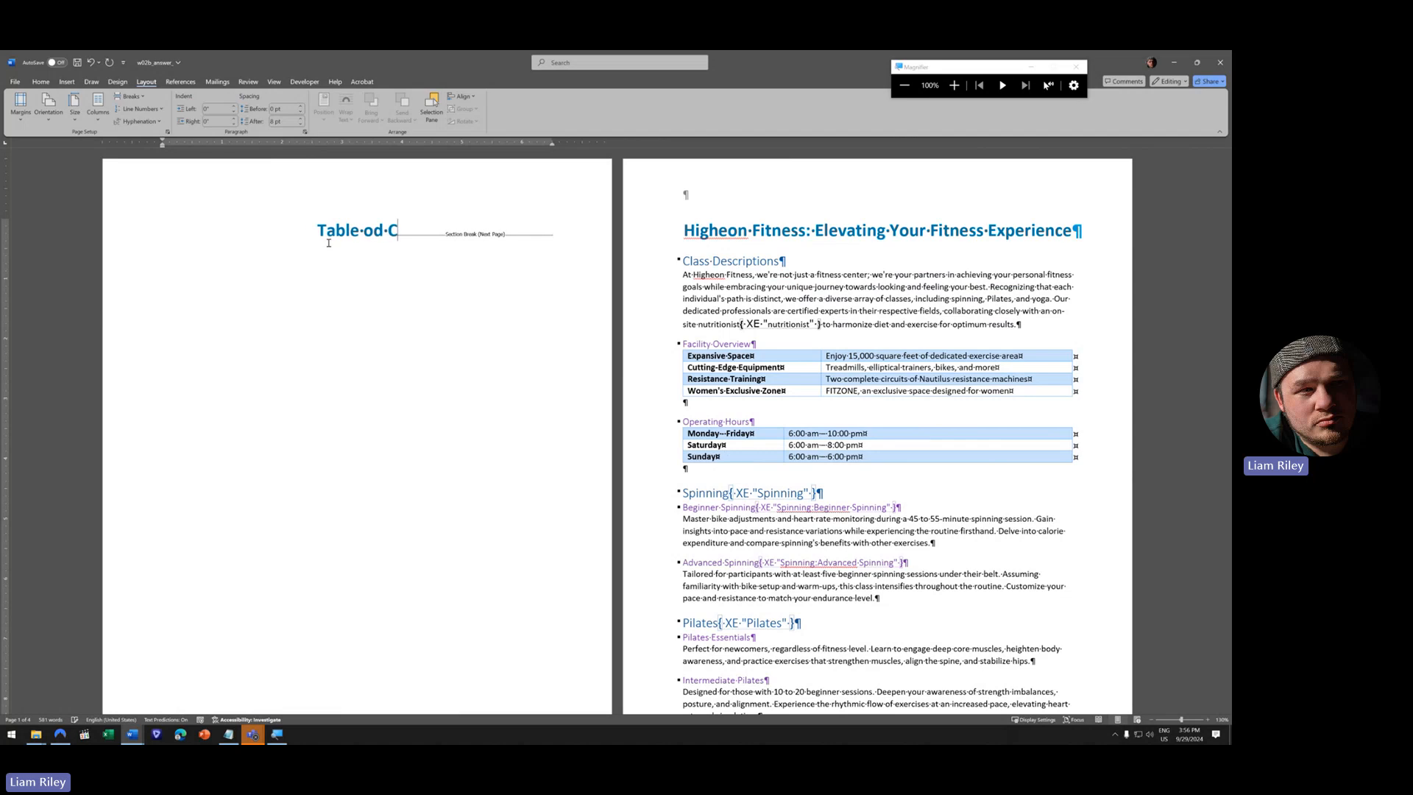
key("BackSpace")
key("BackSpace")
key("BackSpace")
key("BackSpace")
key("BackSpace")
key("BackSpace")
key("BackSpace")
key("BackSpace")
key("BackSpace")
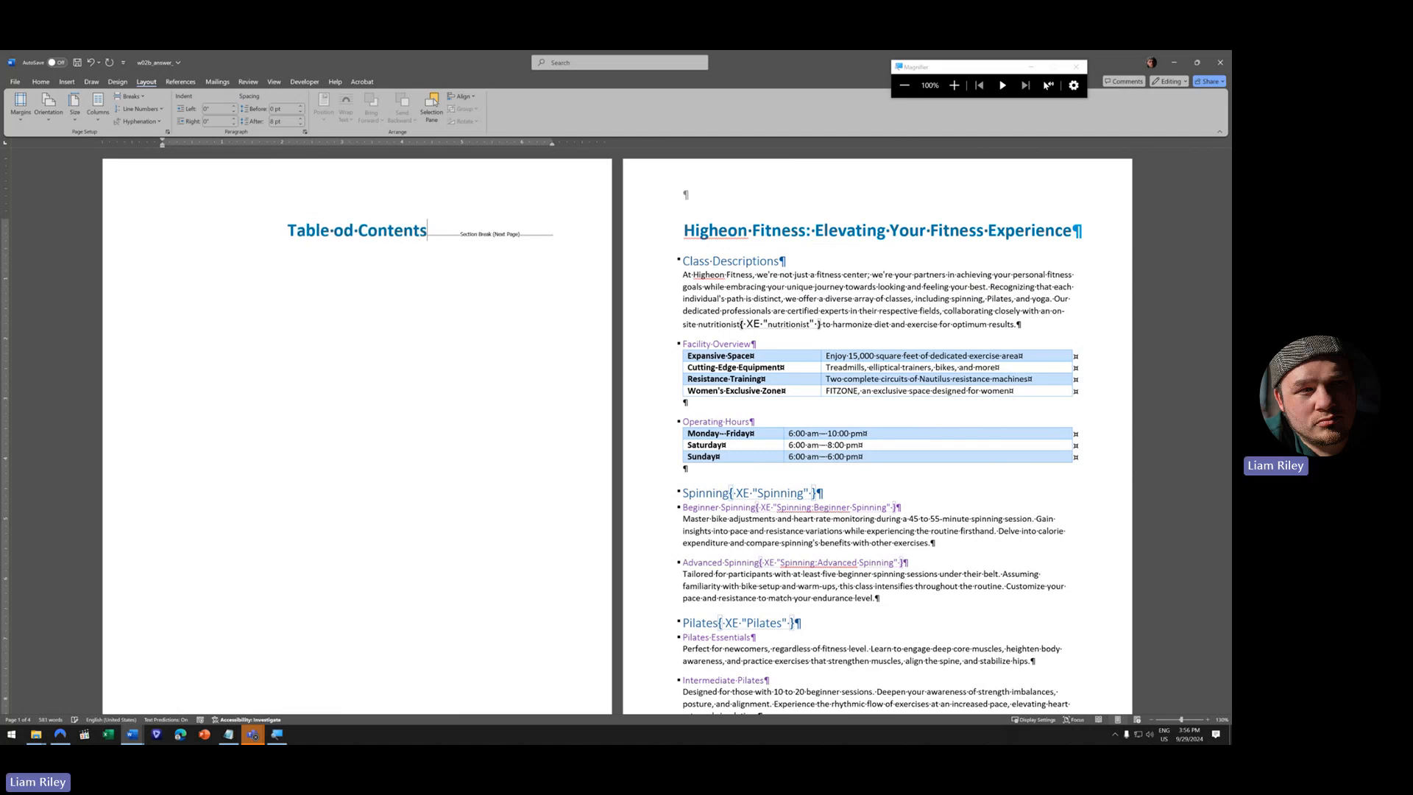
key("BackSpace")
key("BackSpace")
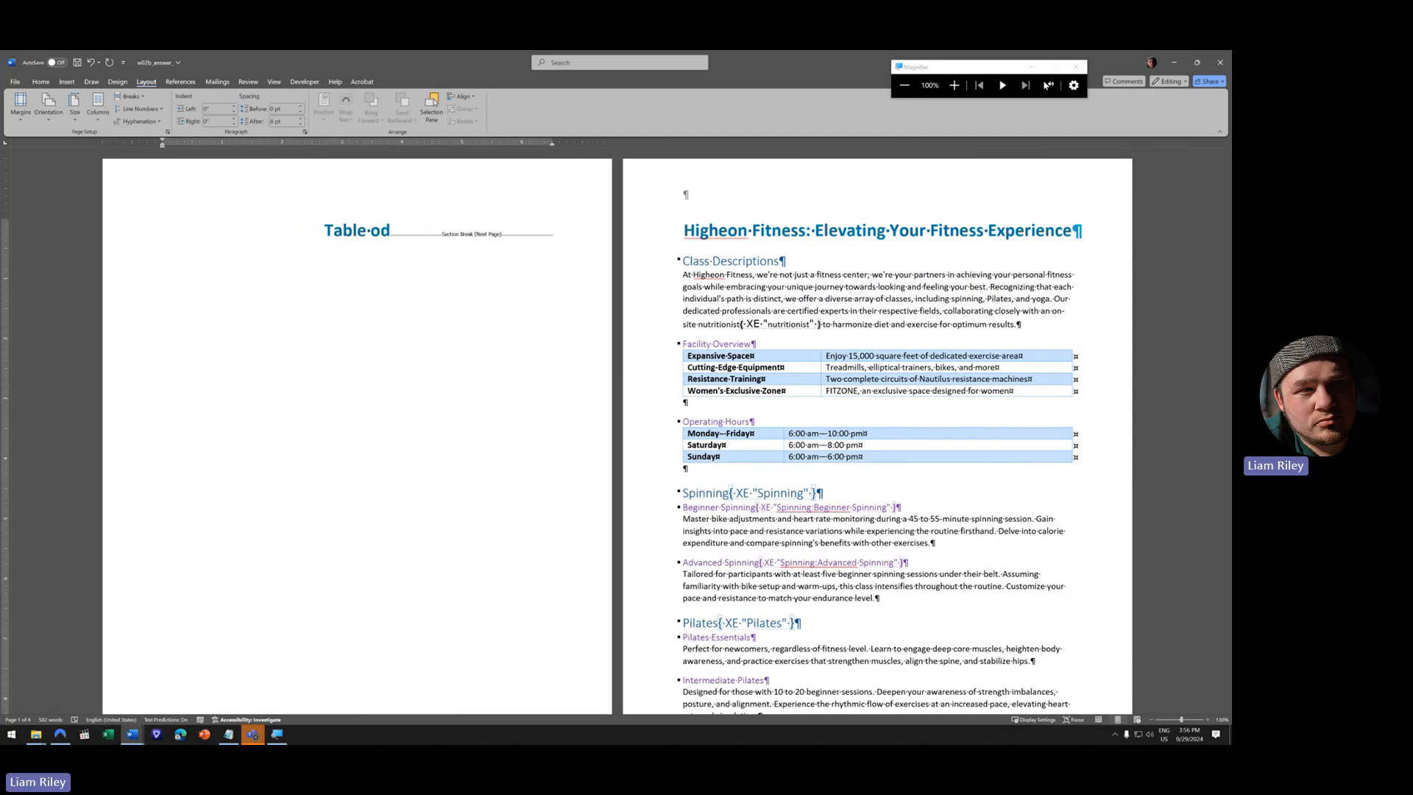
type("f Contents")
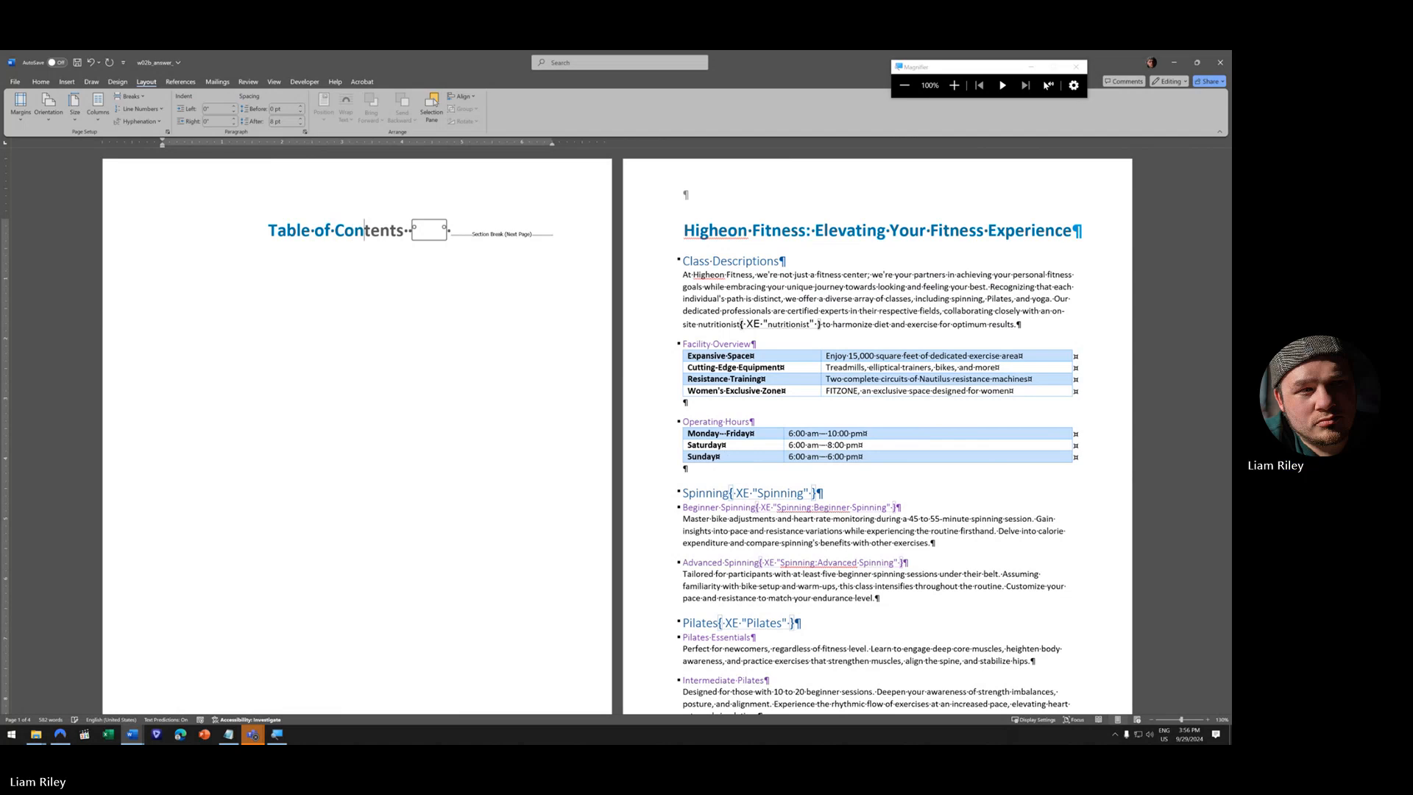
key("Tab")
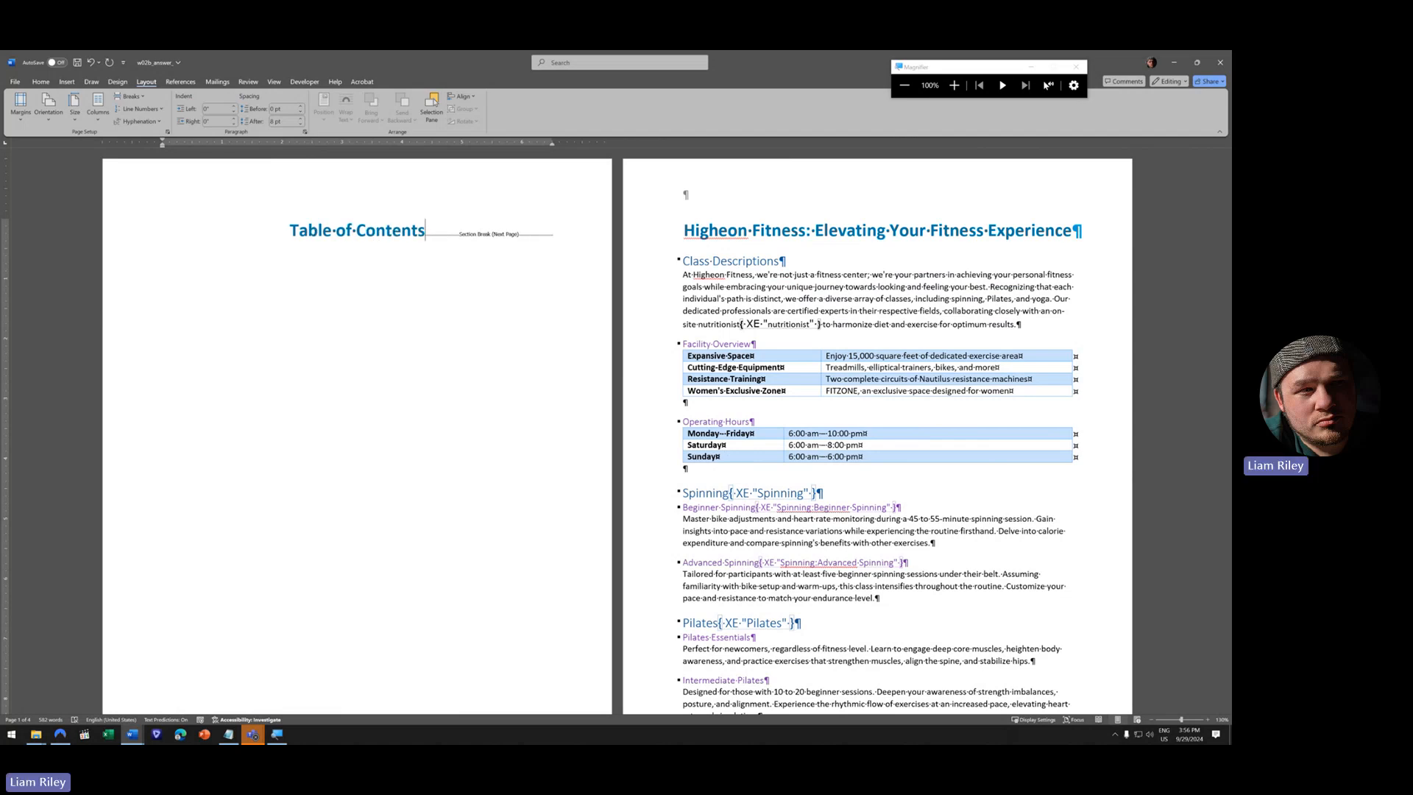
key("Return")
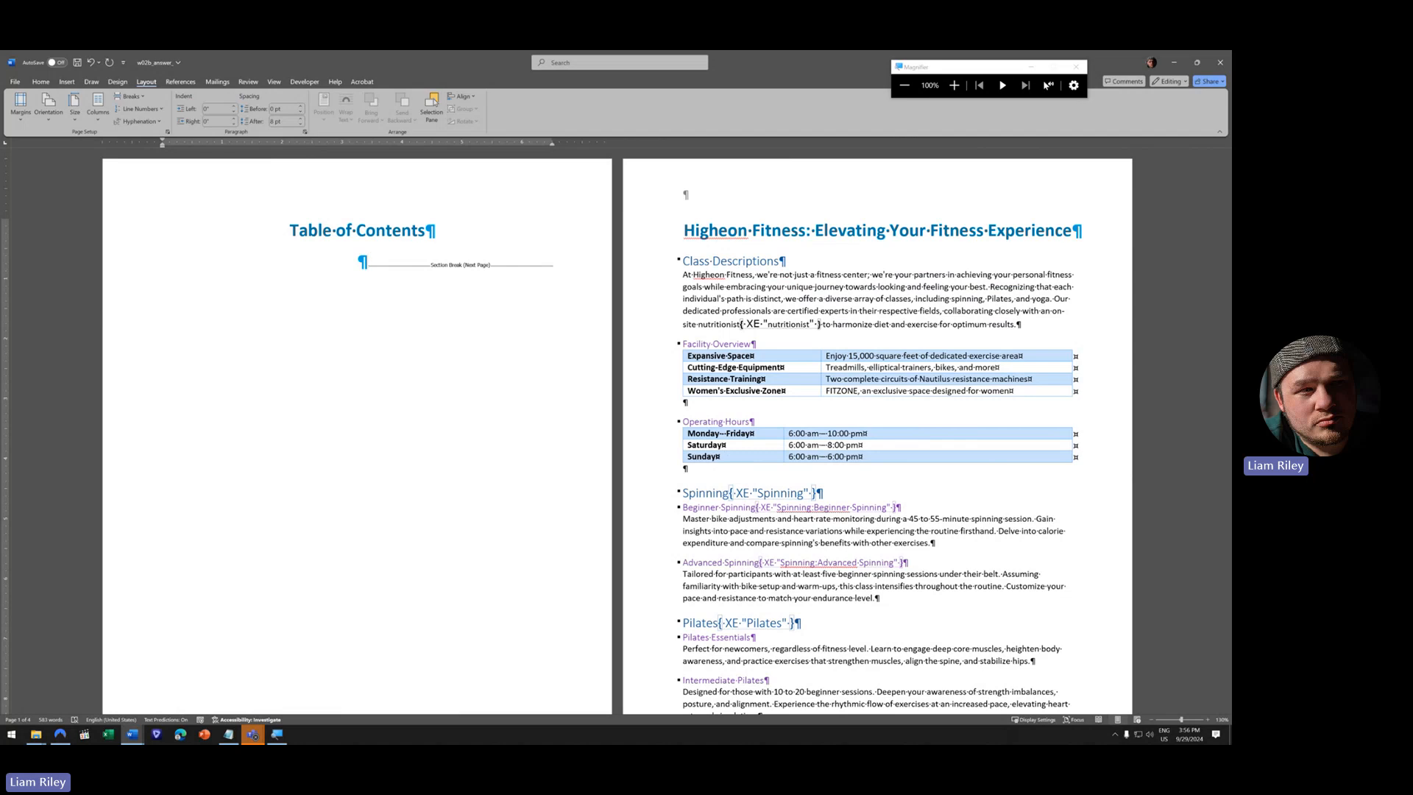
- Open the custom table of contents settings for the empty paragraph below the Table of Contents title
left_click(953, 85)
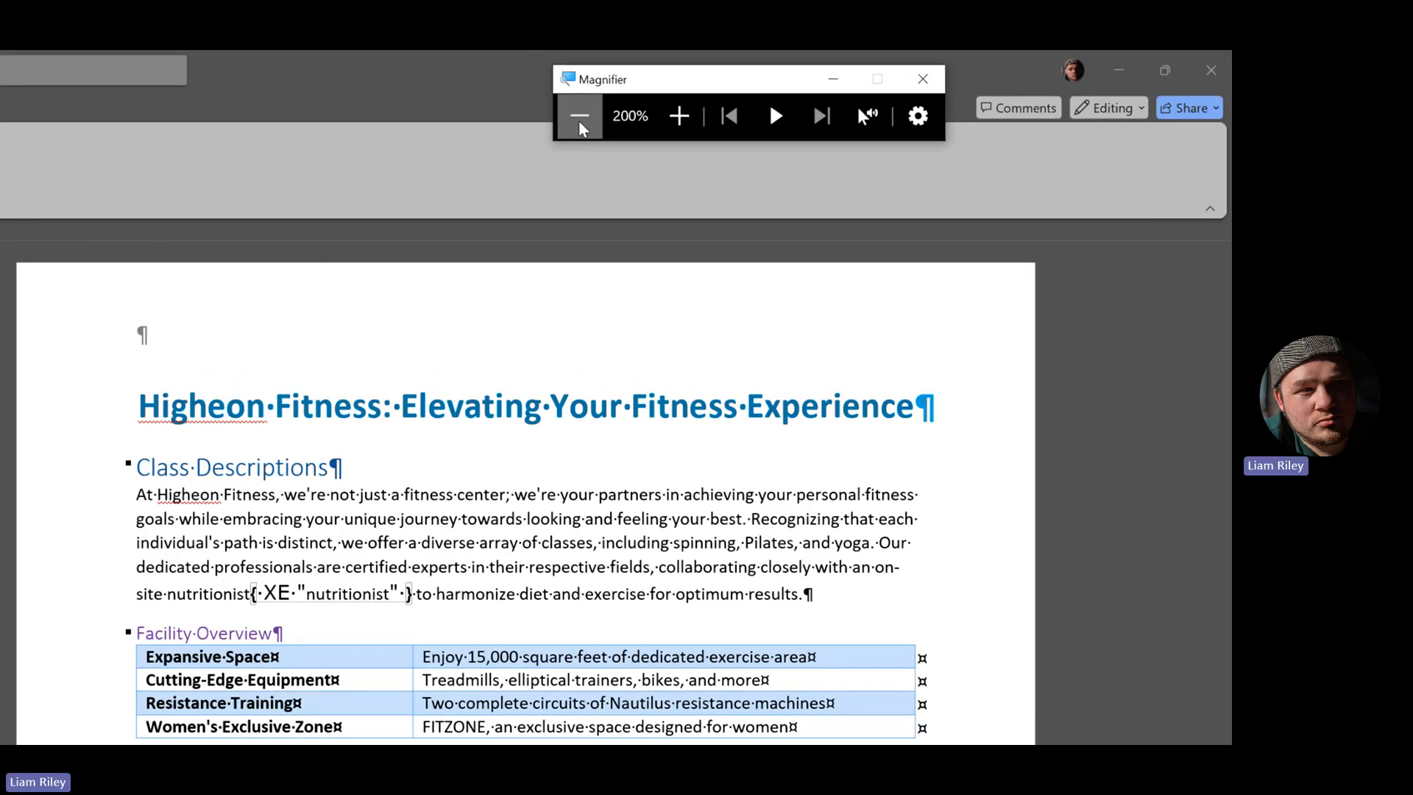
left_click(580, 124)
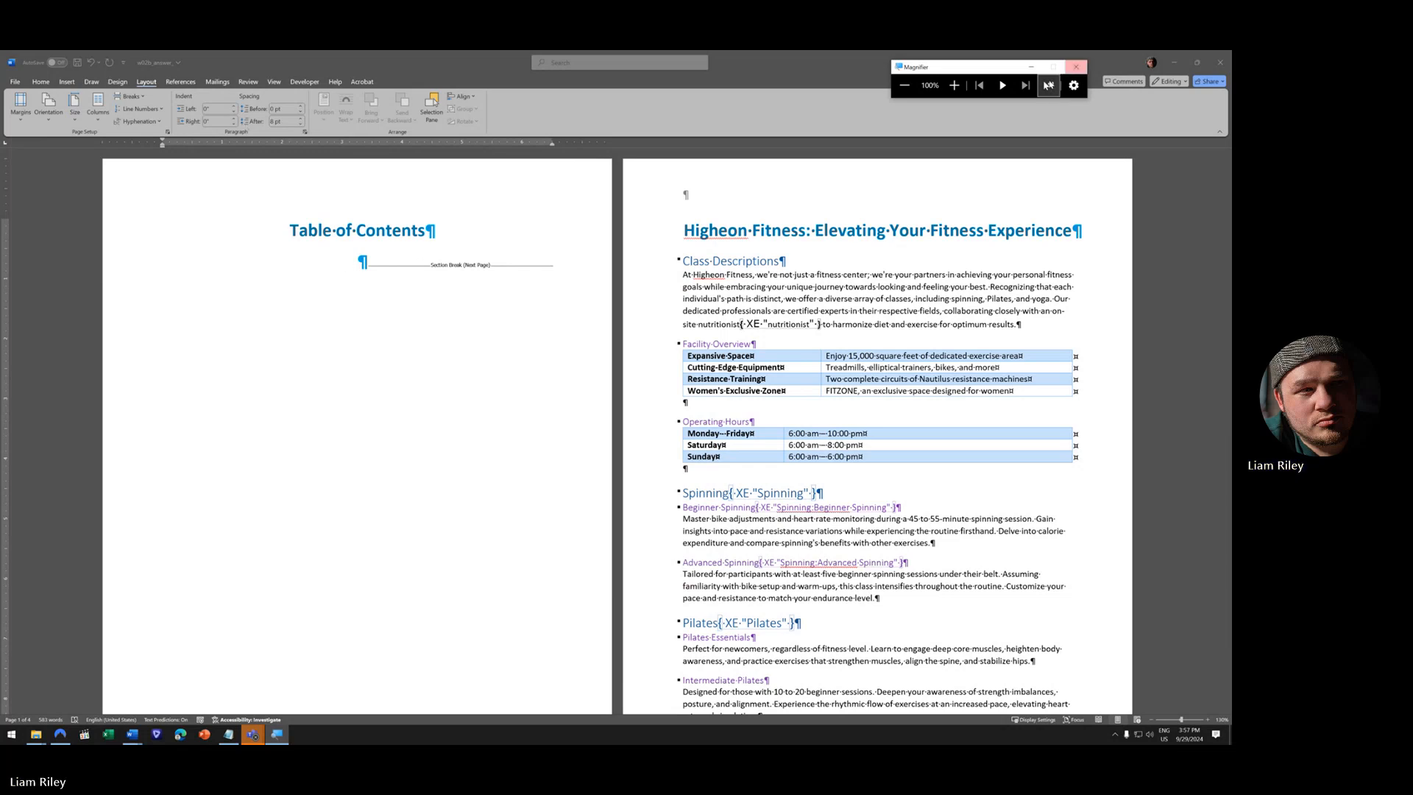
left_click(954, 85)
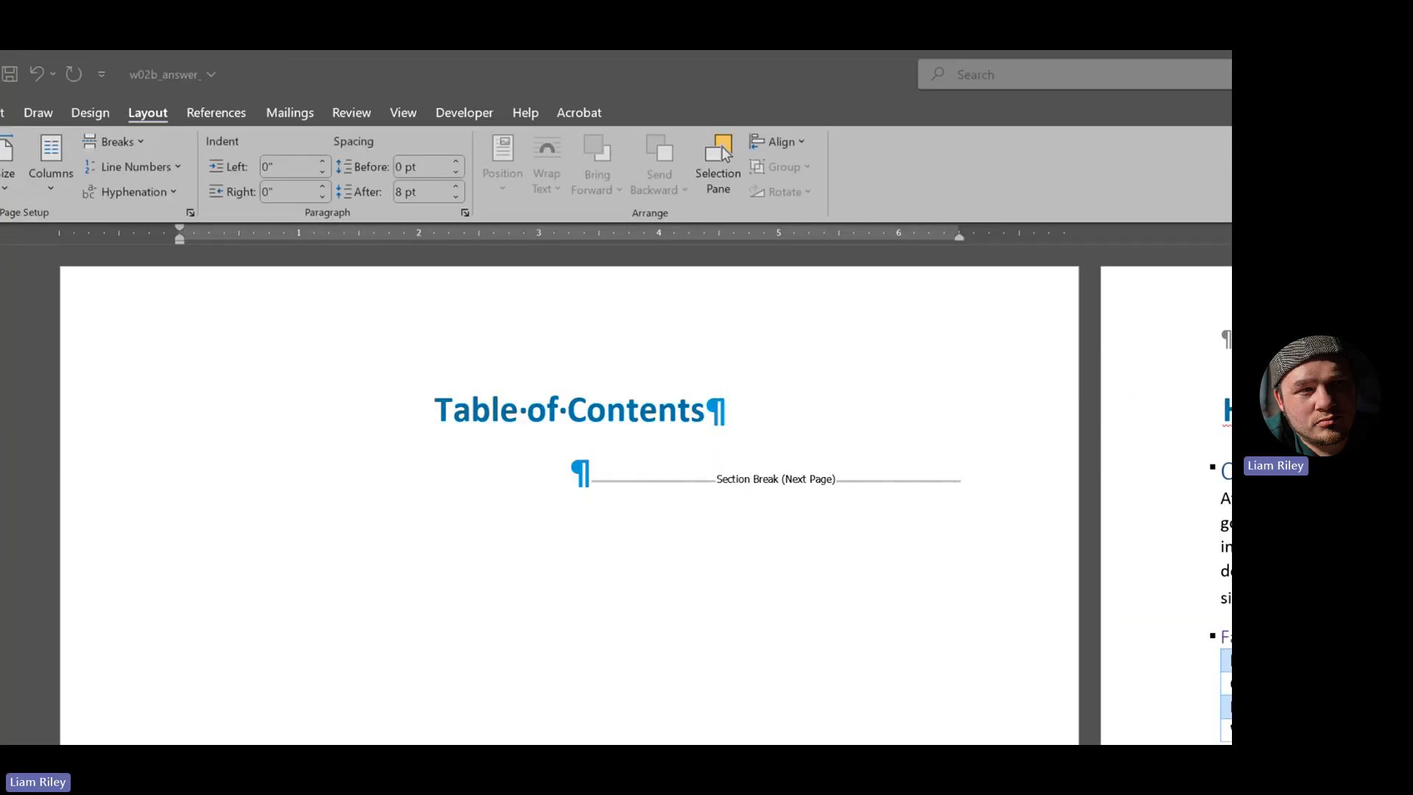
left_click(212, 117)
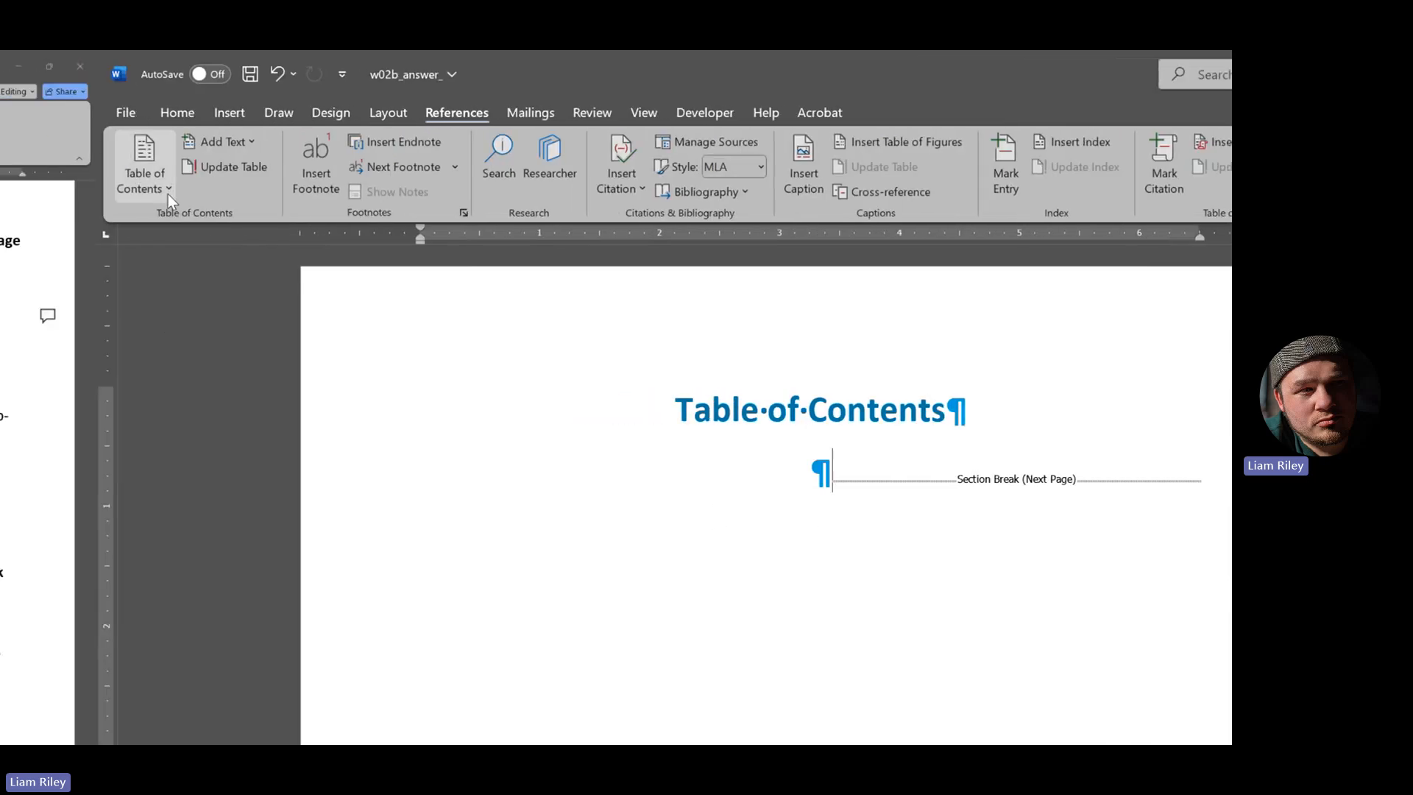
left_click(165, 191)
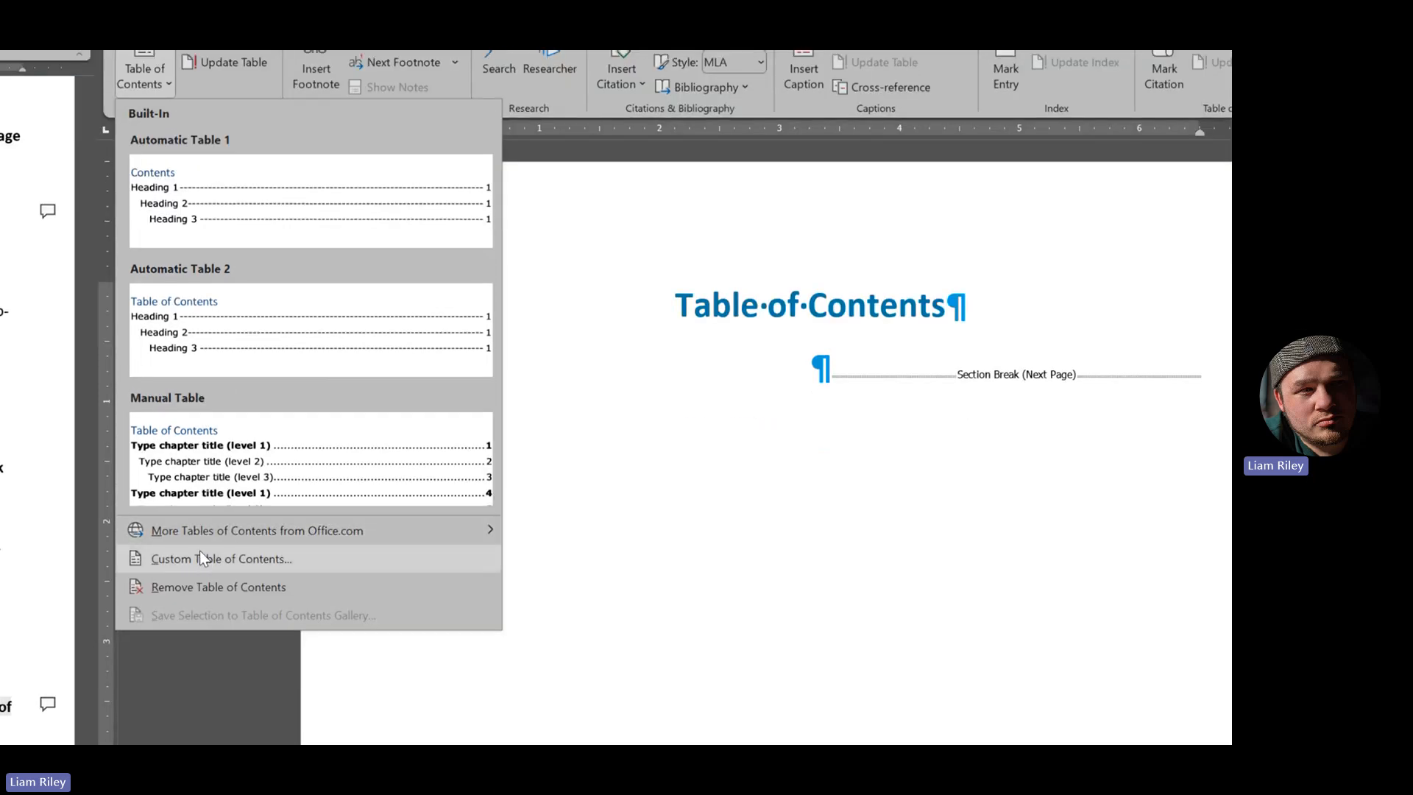
left_click(198, 559)
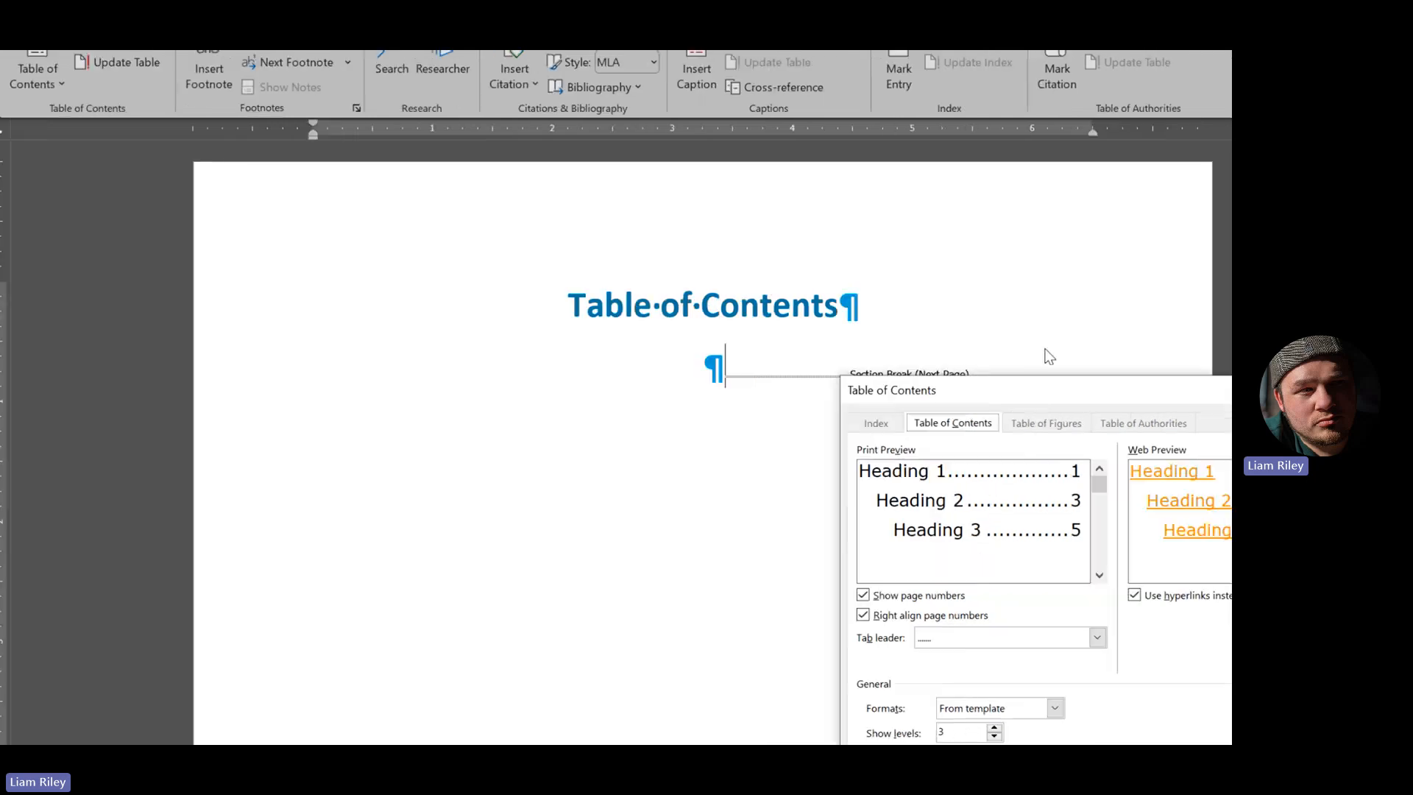
left_click_drag(1038, 386, 298, 326)
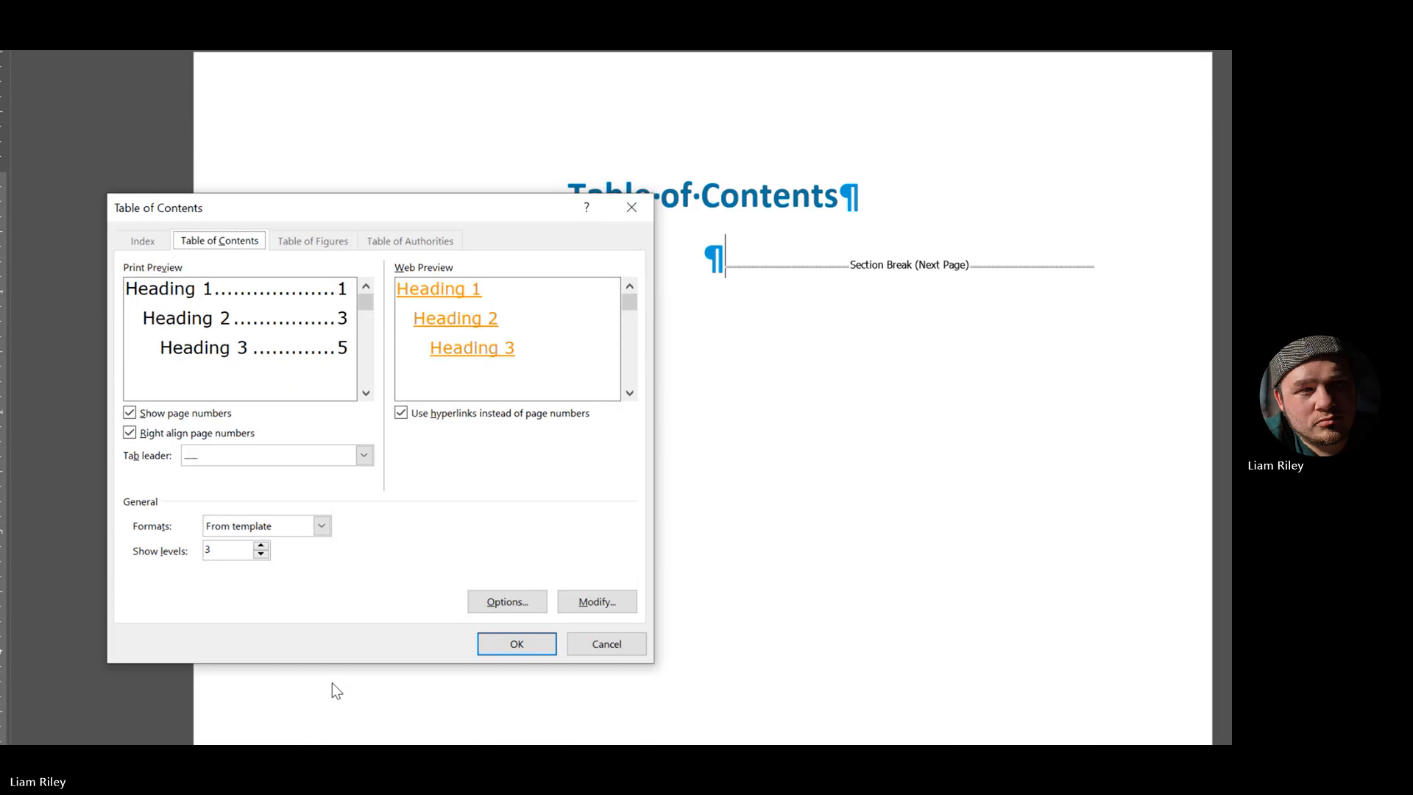
- Modify the TOC 1 style to bold for the first-level entries of the table of contents
left_click(604, 601)
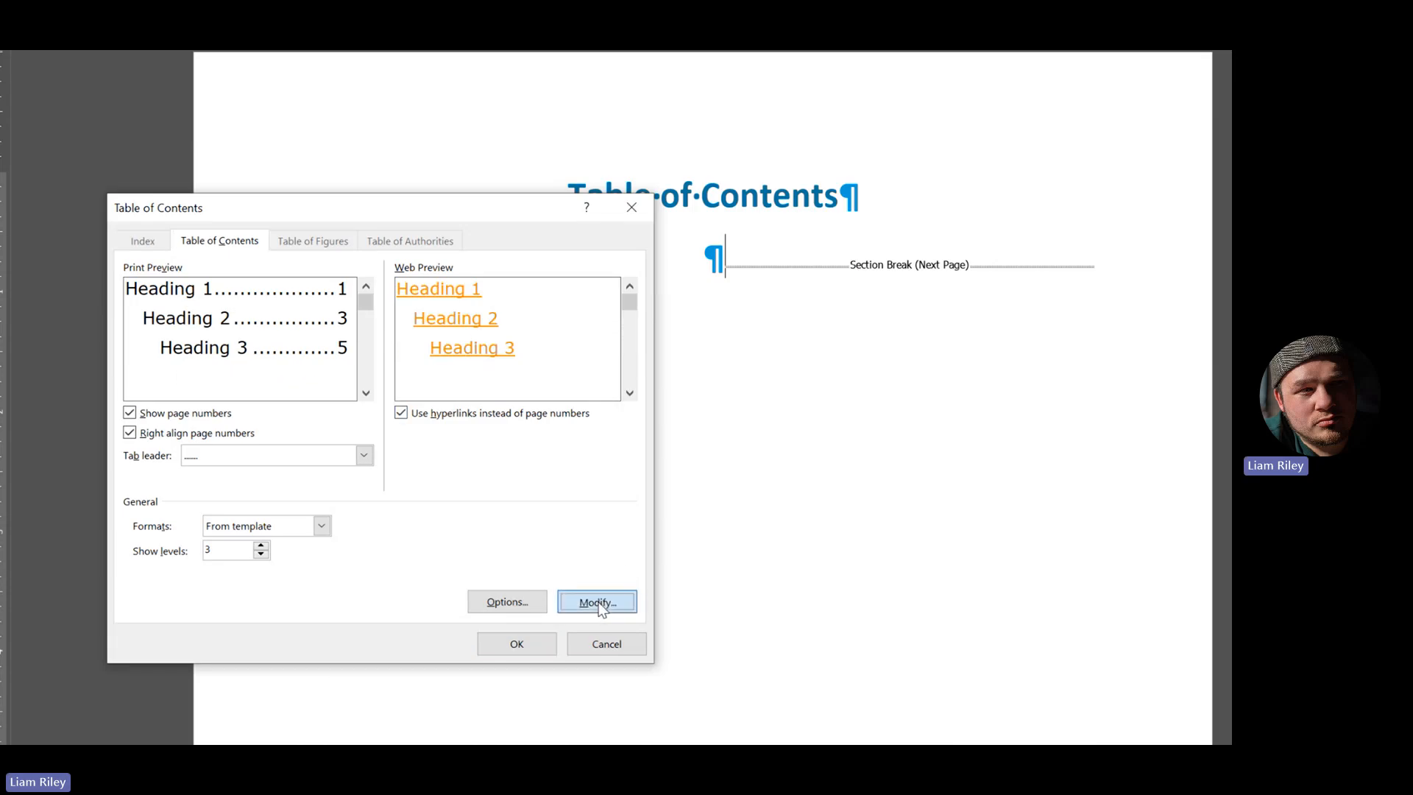
left_click_drag(1033, 196, 521, 264)
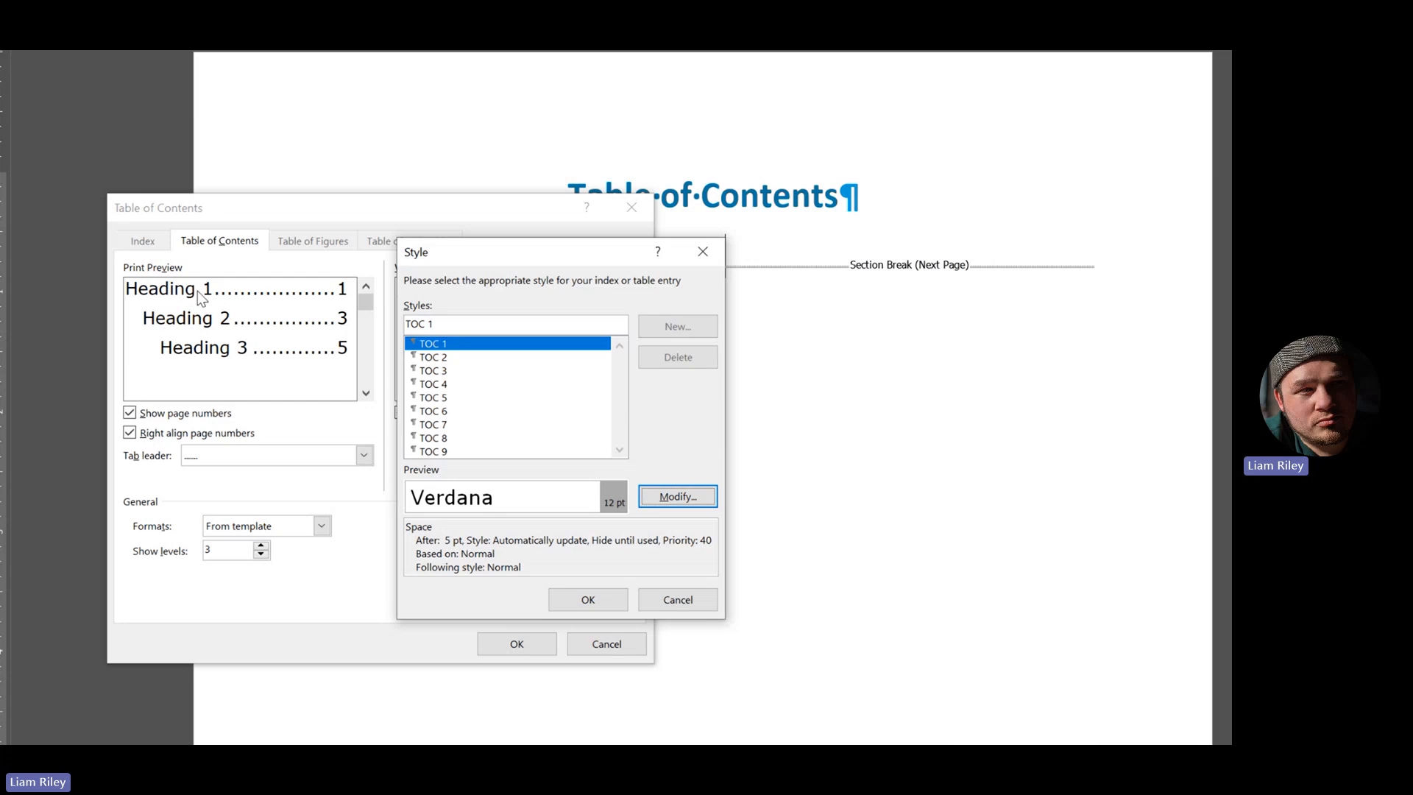
left_click(678, 497)
left_click_drag(1081, 136, 560, 177)
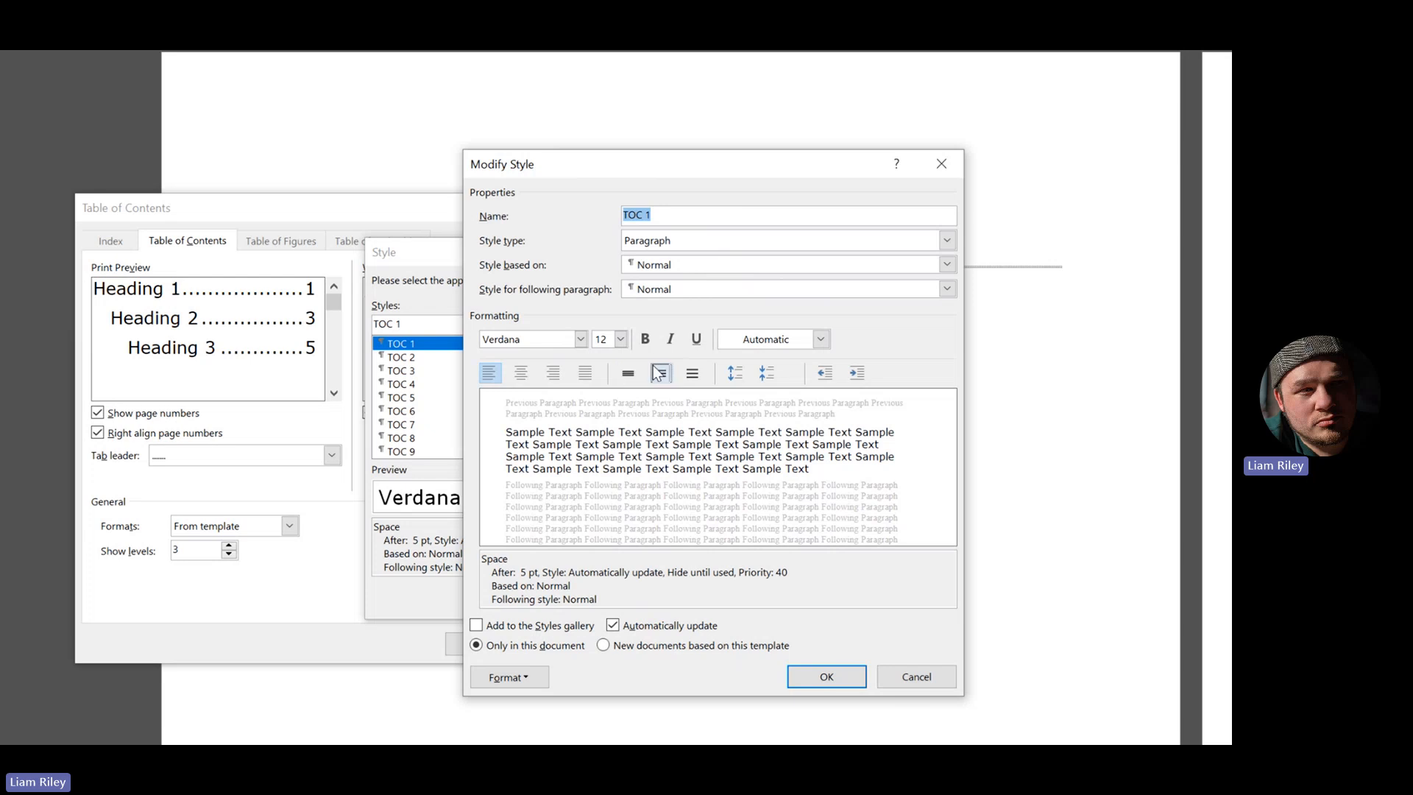
left_click(654, 340)
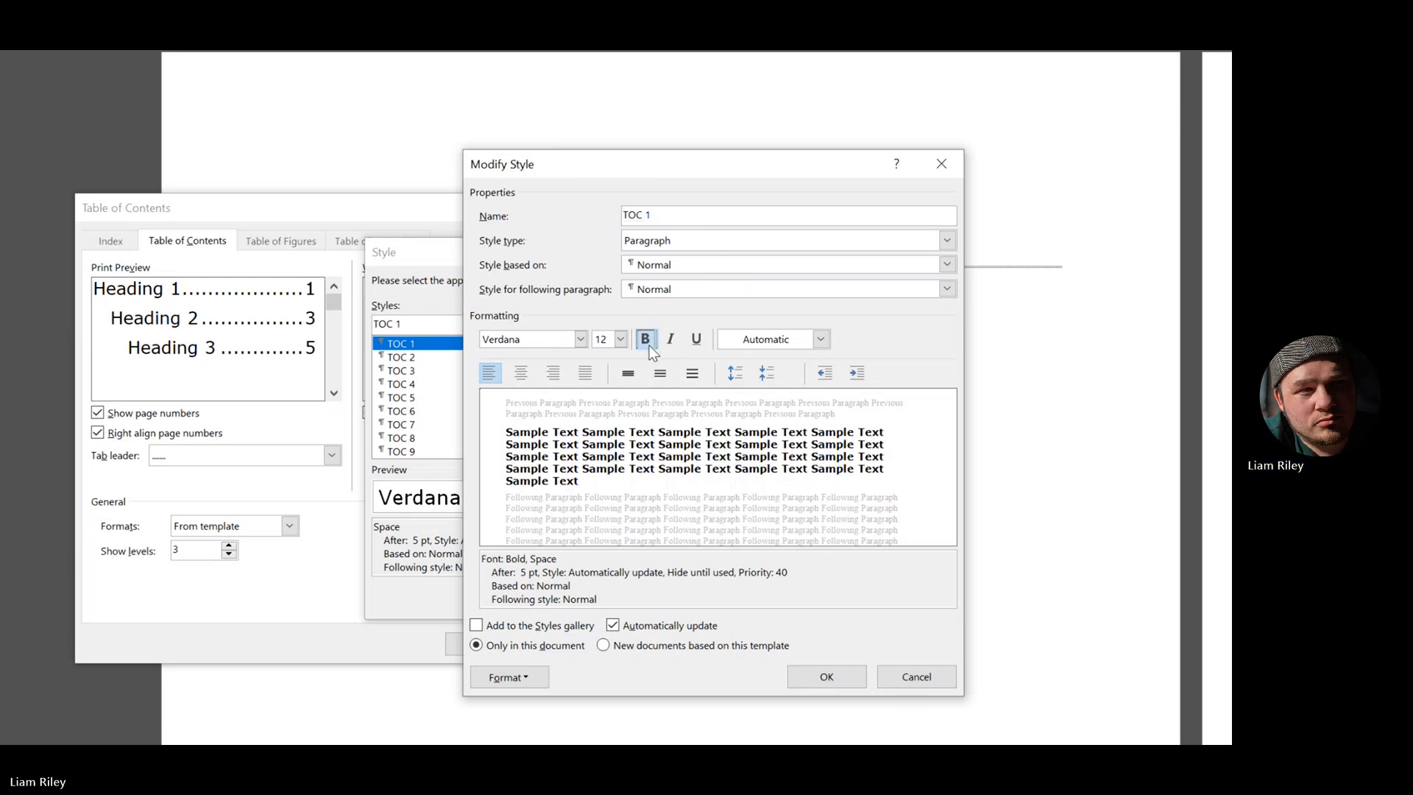
left_click(836, 621)
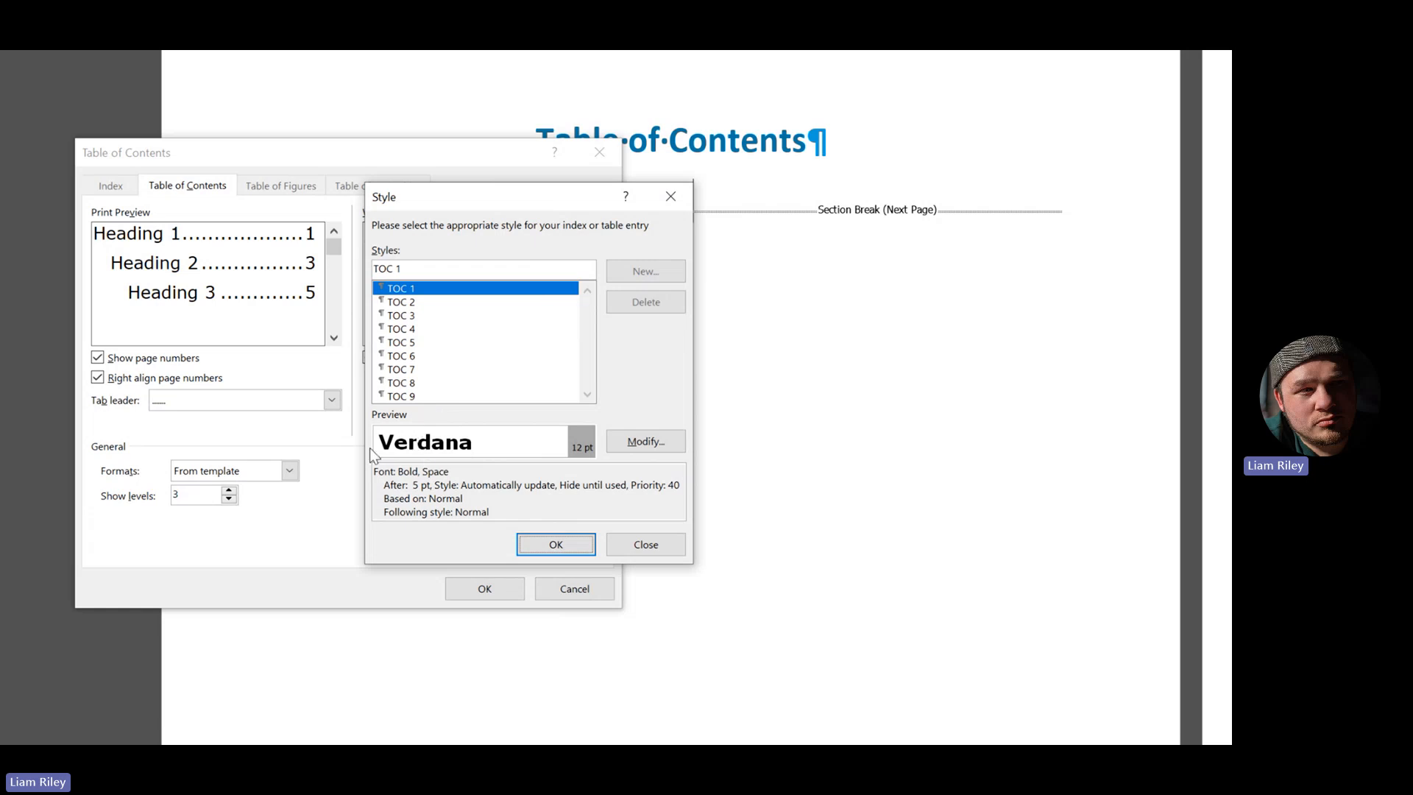
left_click(571, 549)
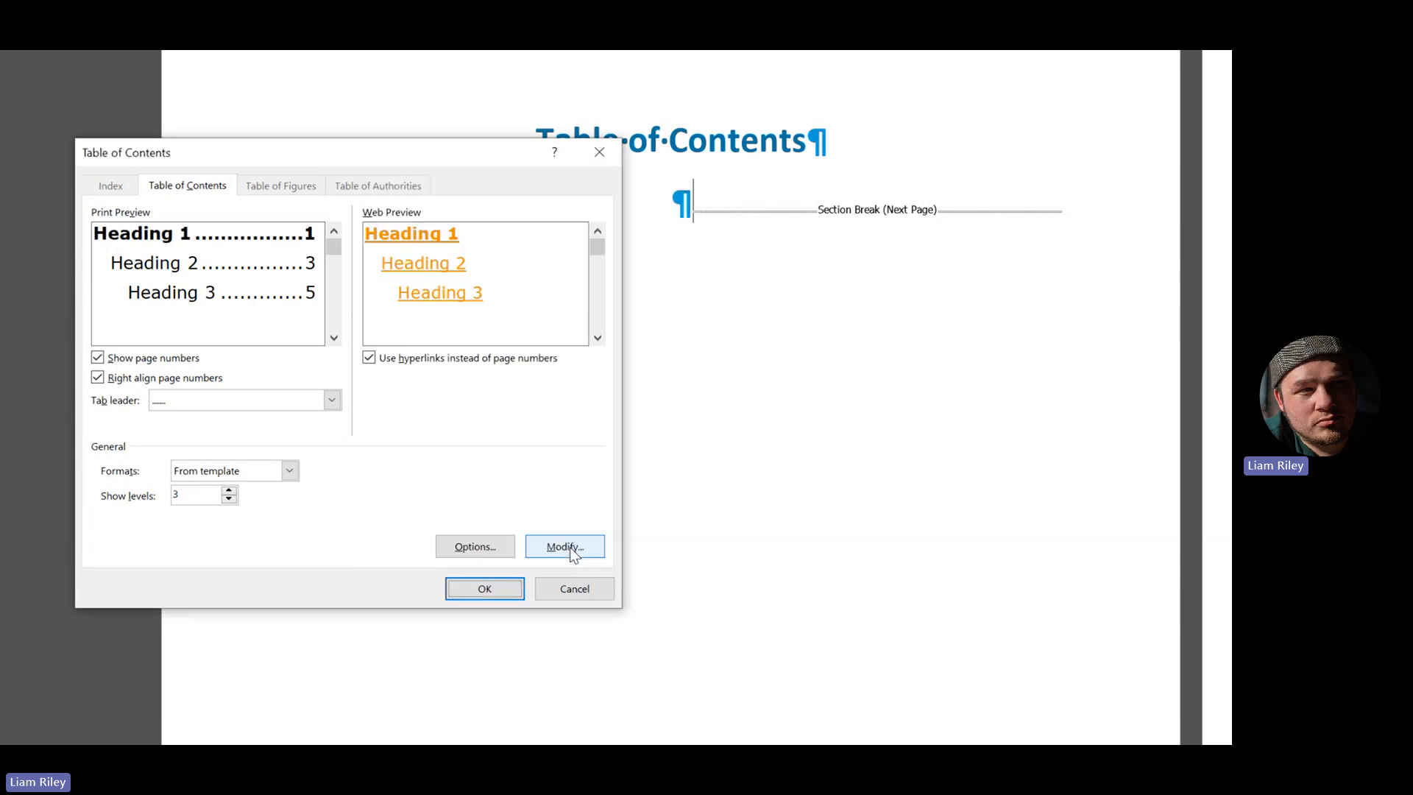
- Keep the From template format, set the tab leader to dashes, and insert the table of contents
left_click_drag(209, 153, 487, 196)
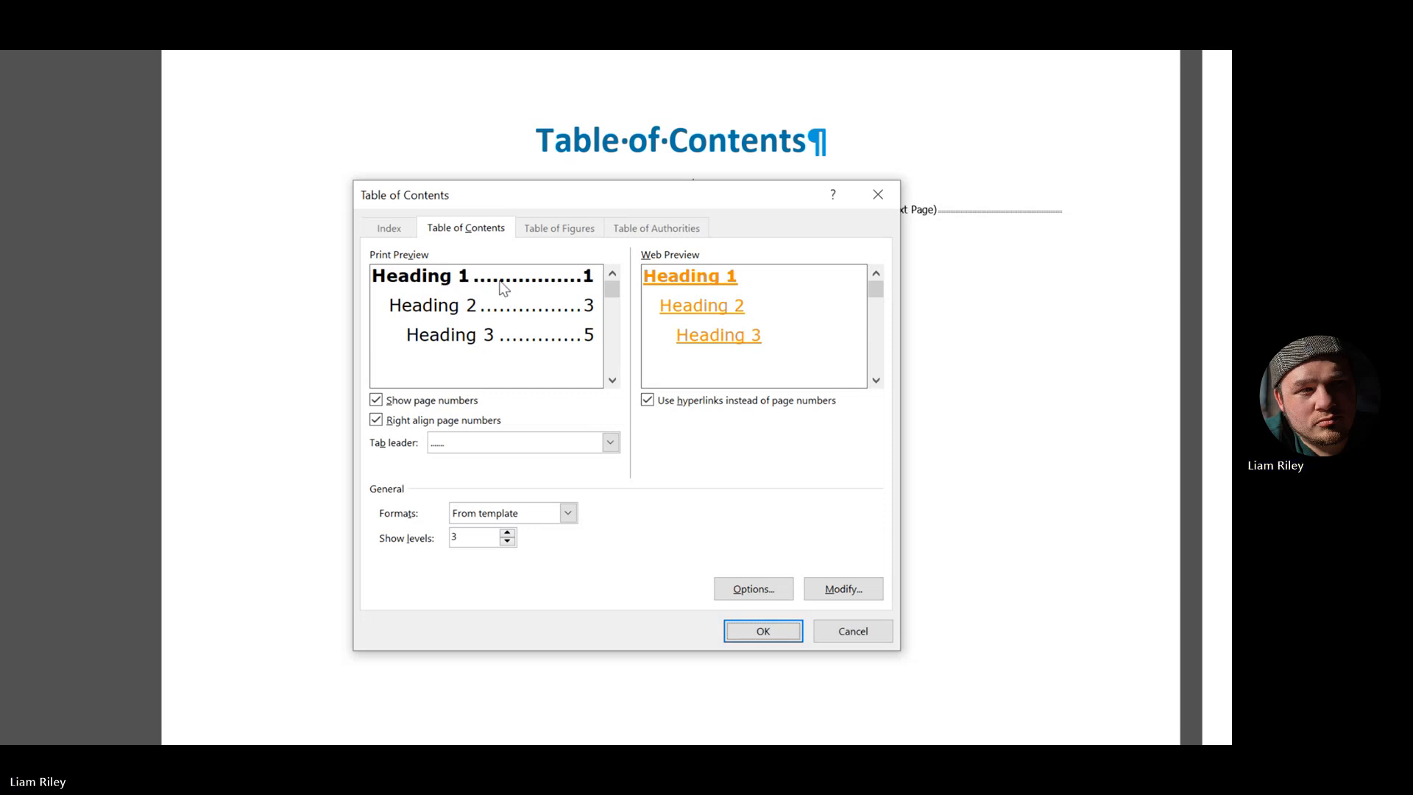
left_click(511, 448)
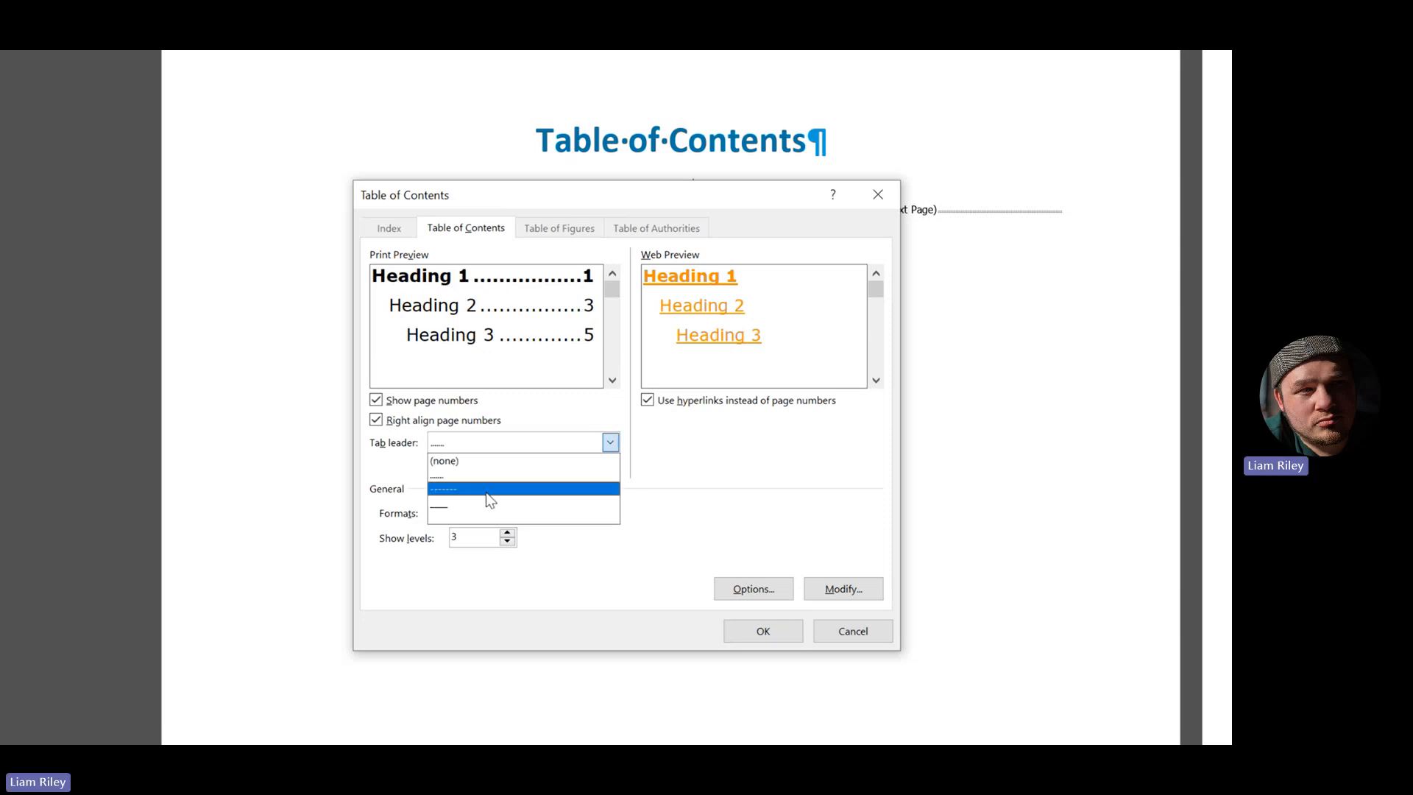
left_click(489, 489)
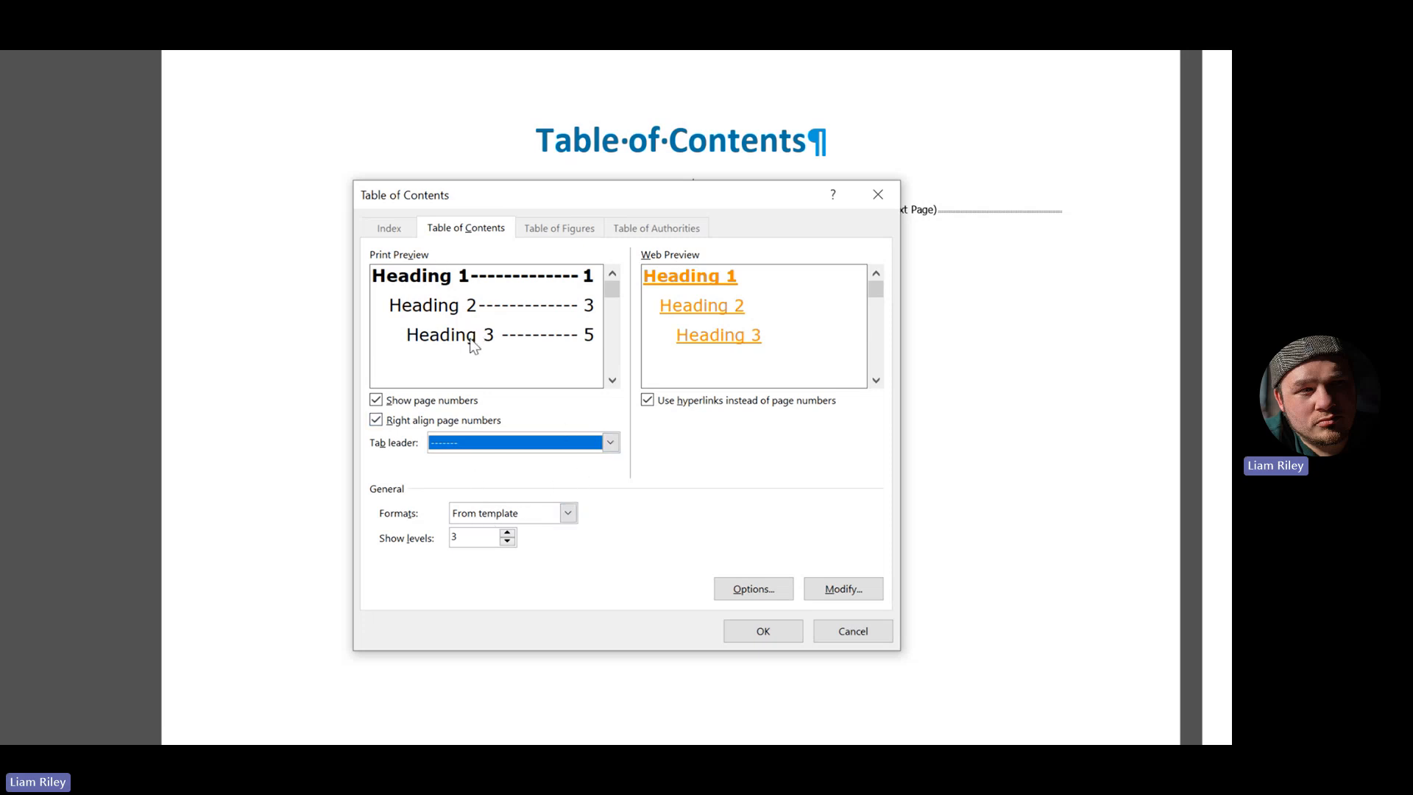
left_click(505, 508)
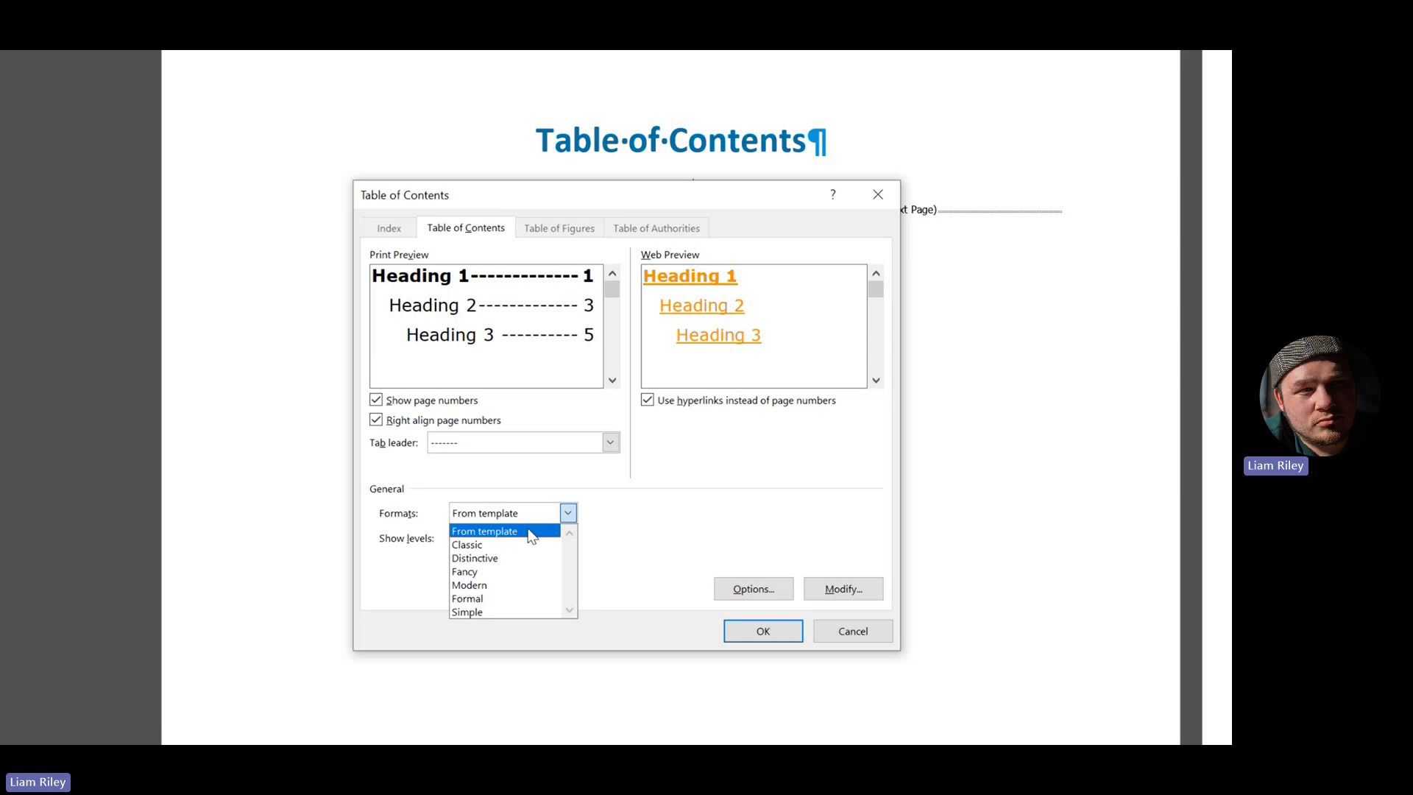
left_click(611, 497)
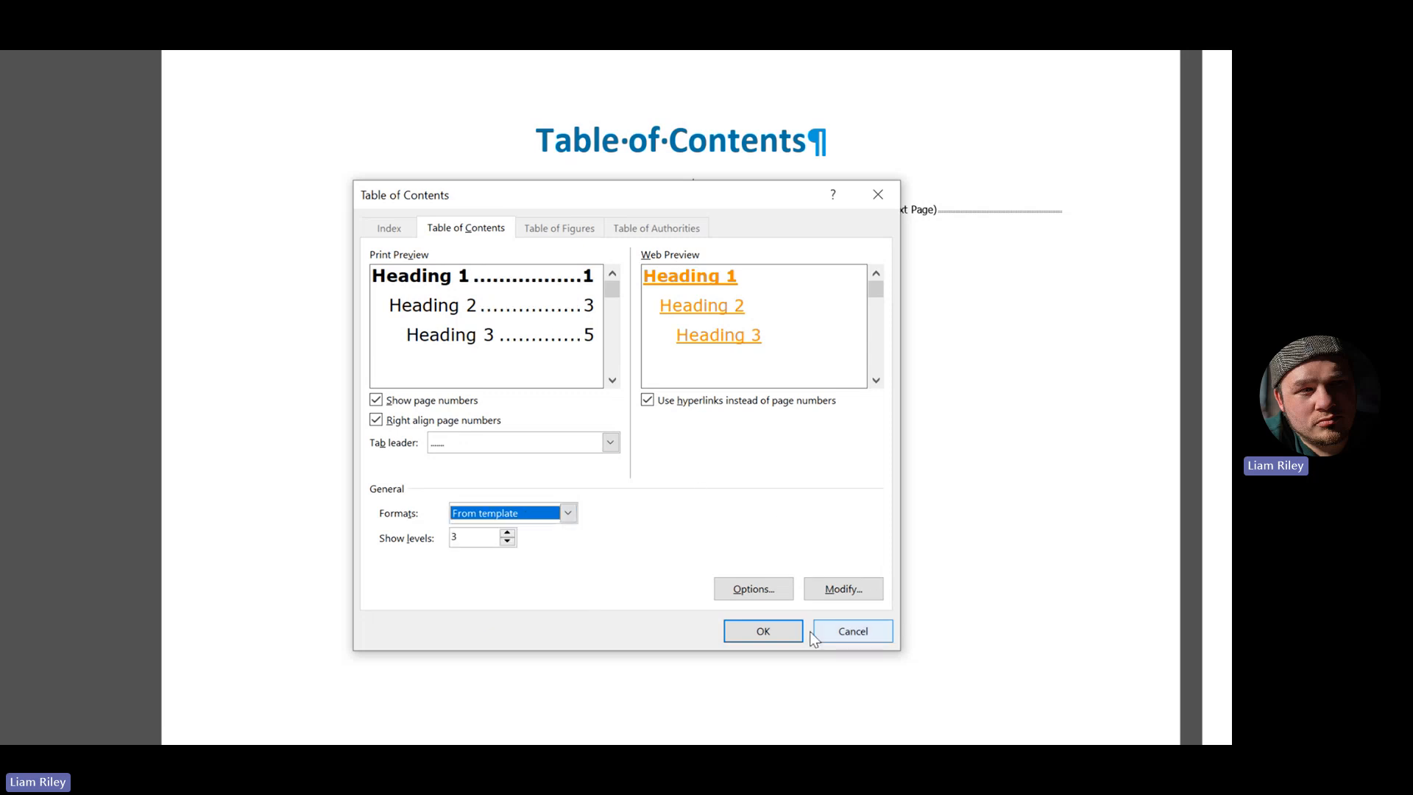
left_click(565, 443)
left_click(515, 491)
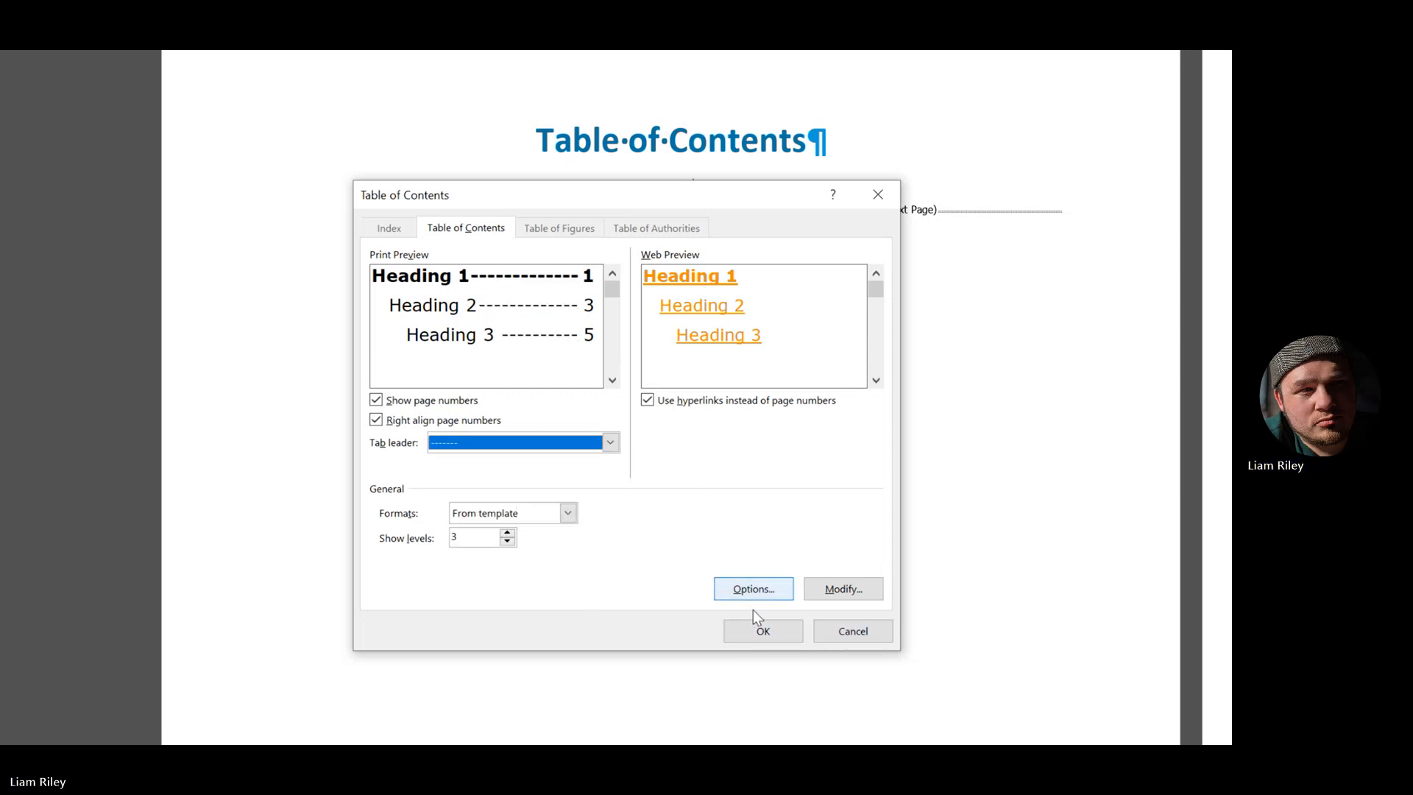
left_click(766, 631)
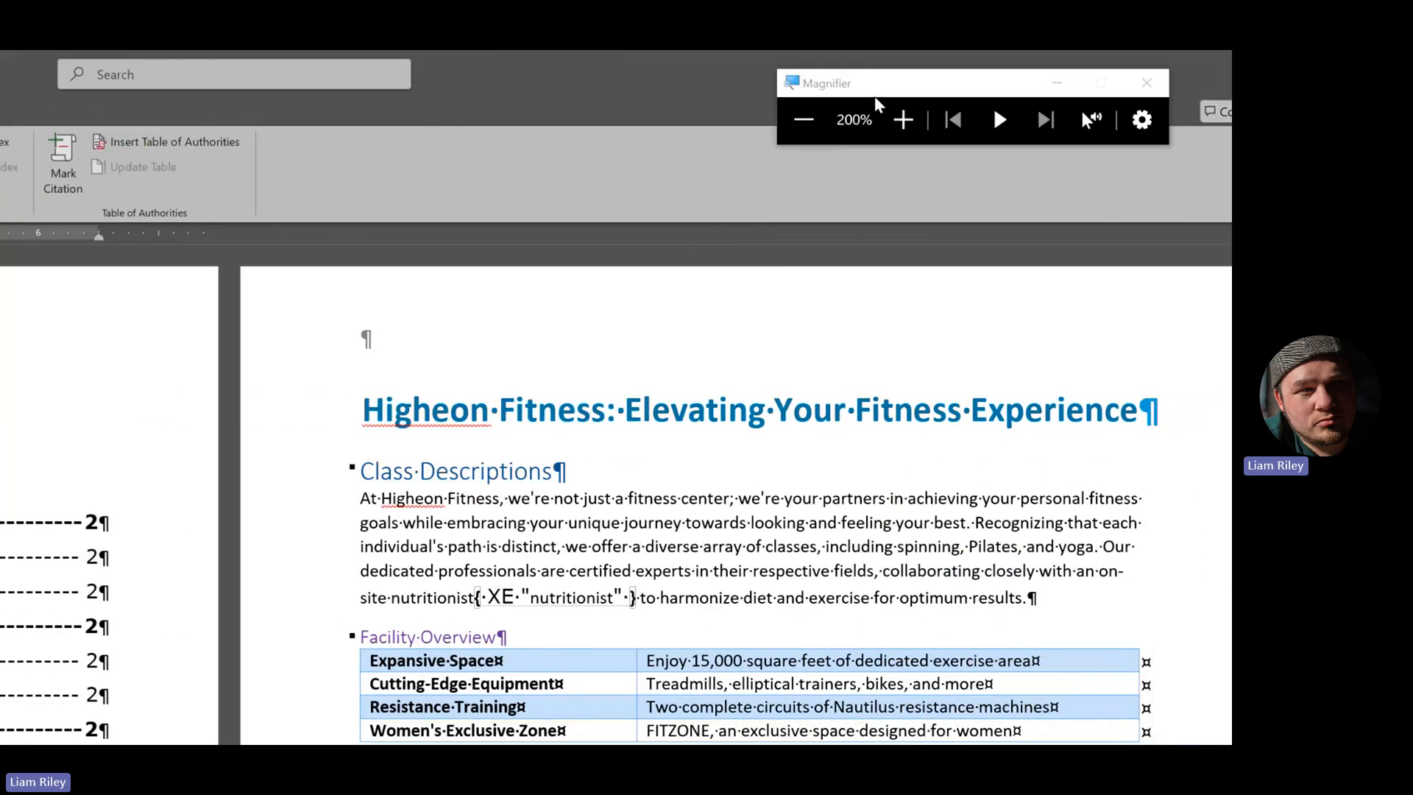
- Compare the inserted table of contents with the one in the w02b_answer document, and return to the working document
left_click(803, 120)
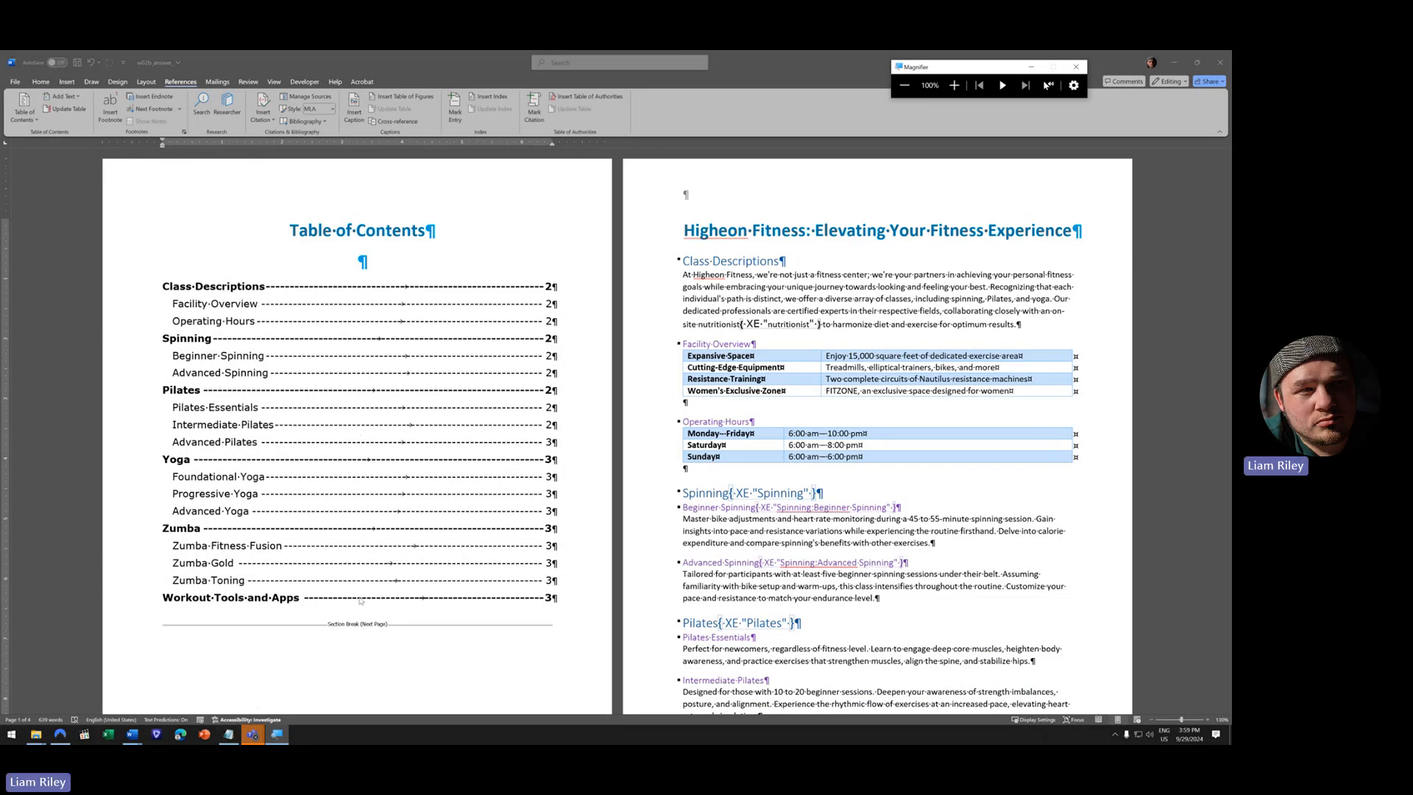
mouse_move(135, 727)
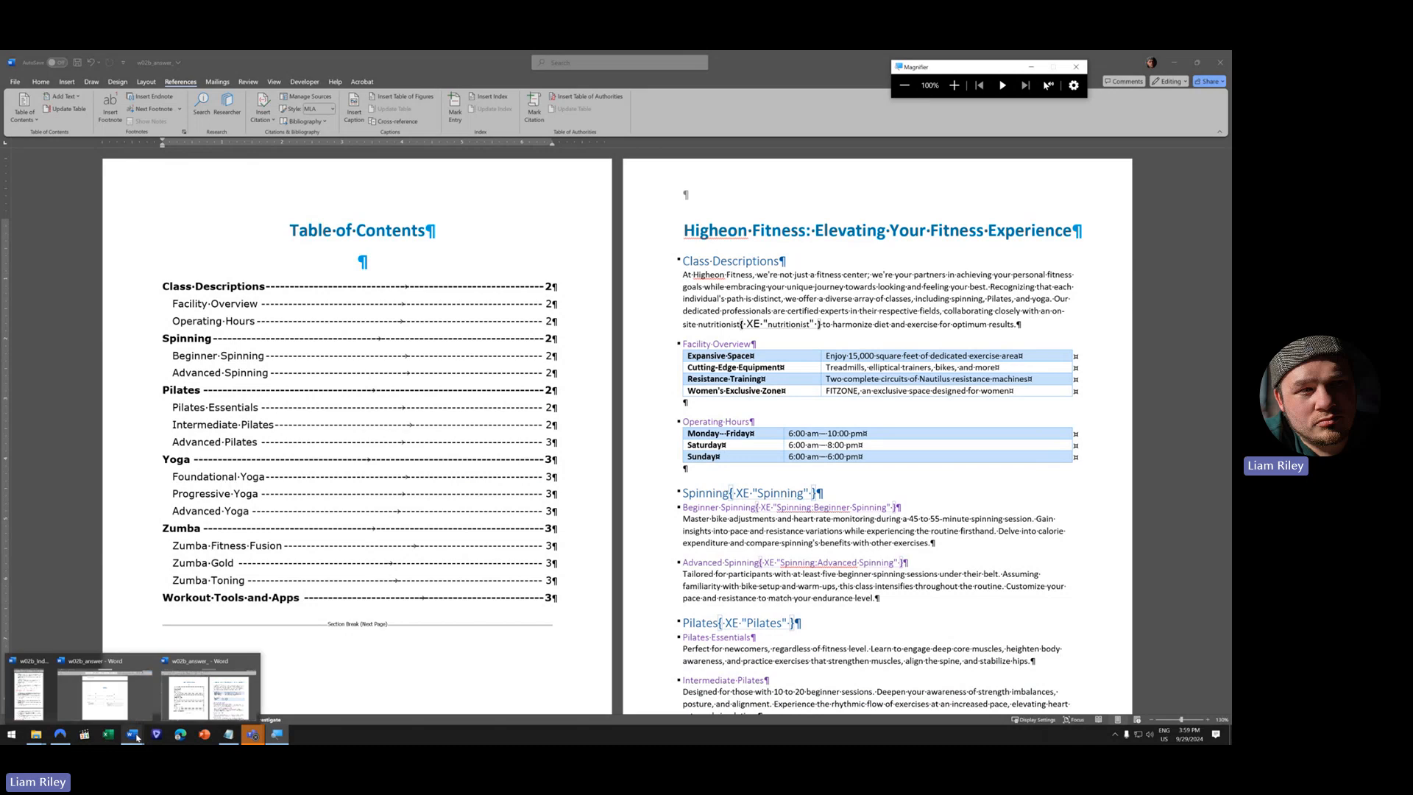
left_click(103, 688)
scroll(633, 611, "up", 20)
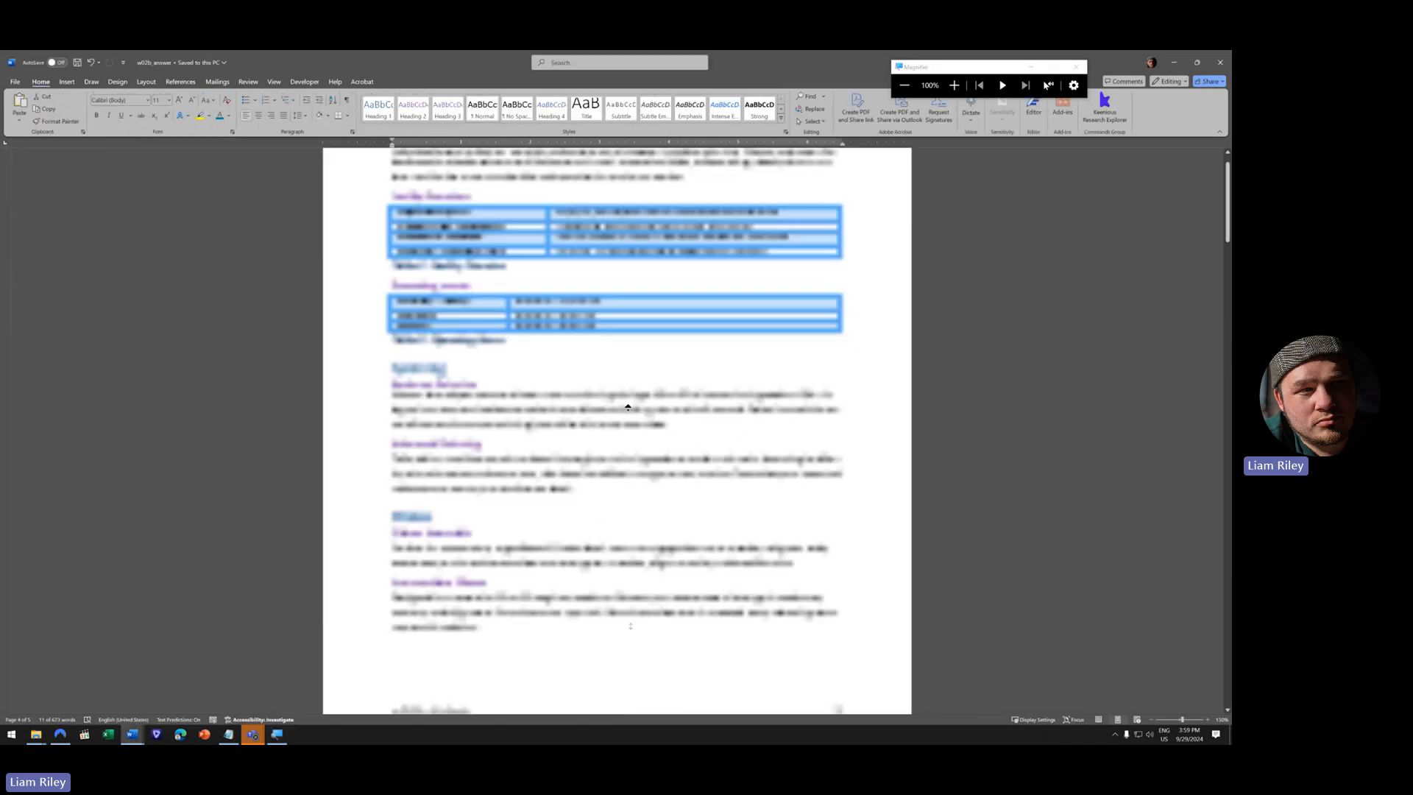
scroll(538, 466, "down", 3)
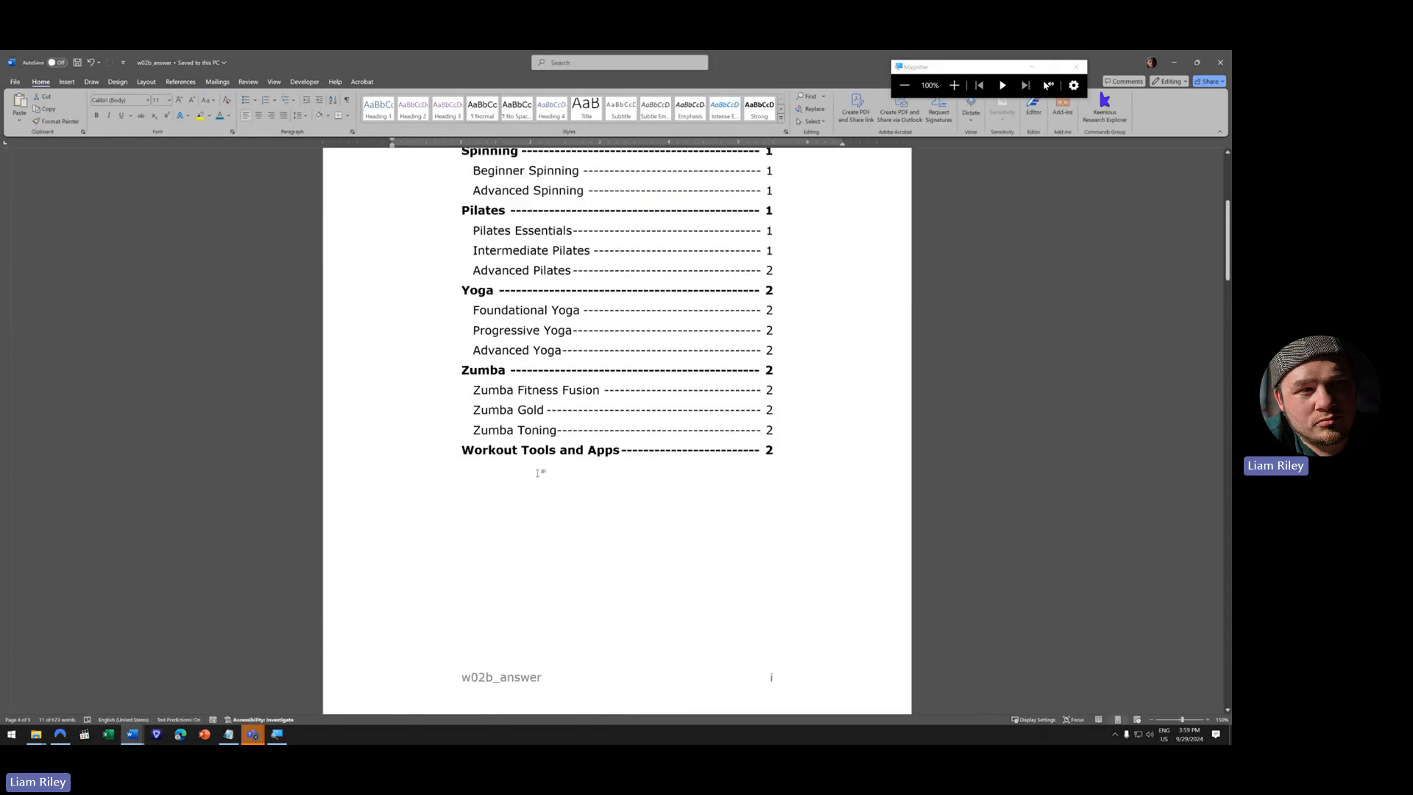
scroll(531, 297, "up", 3)
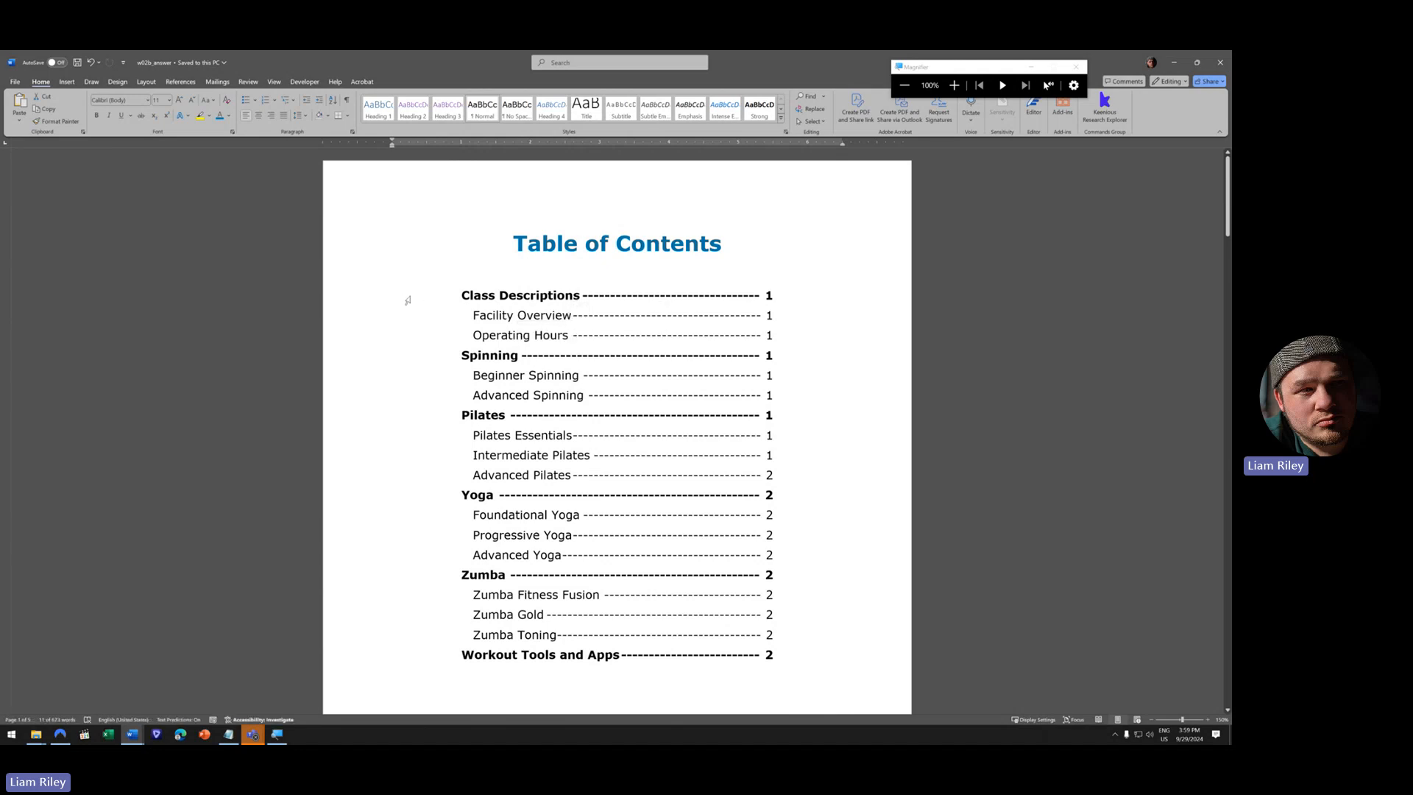
scroll(407, 300, "down", 5)
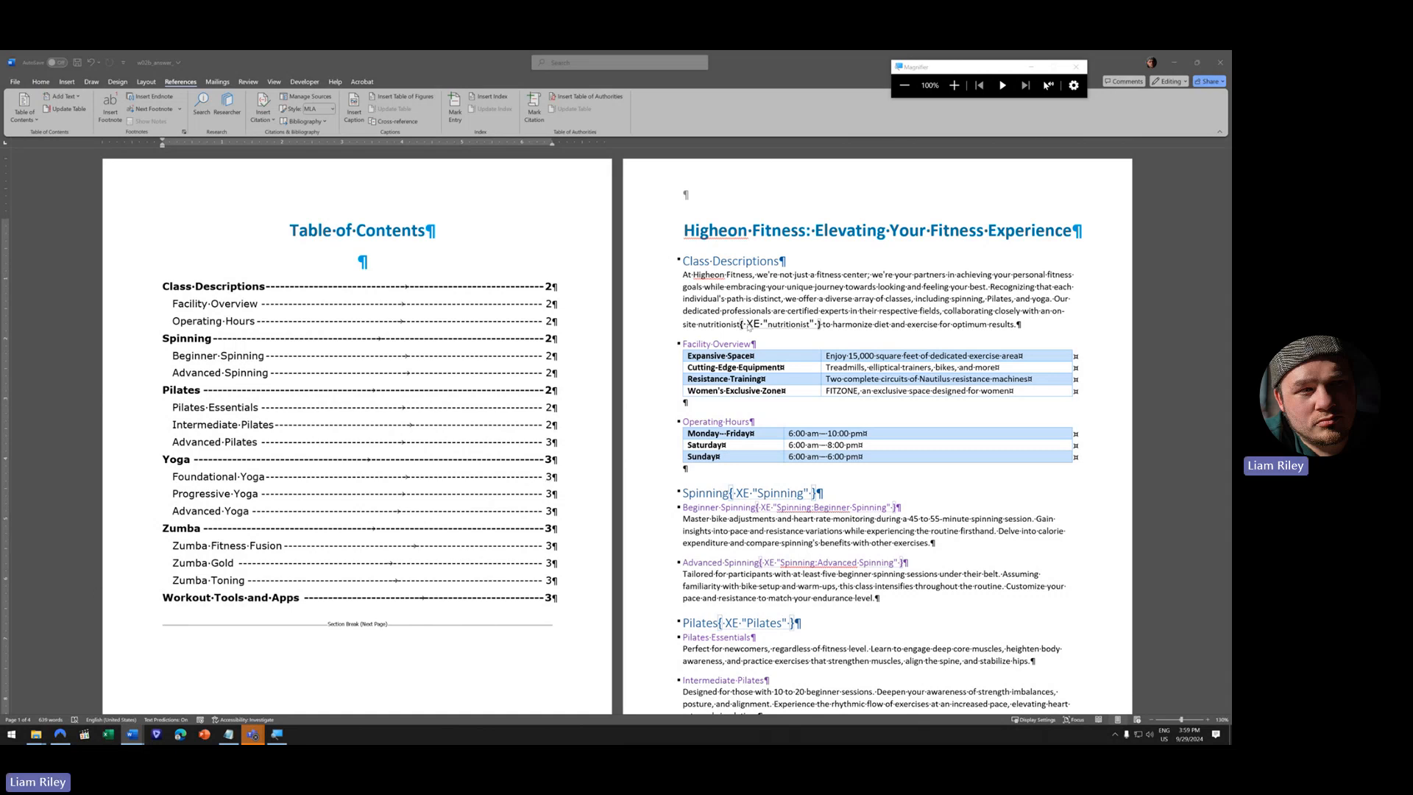
left_click(713, 283)
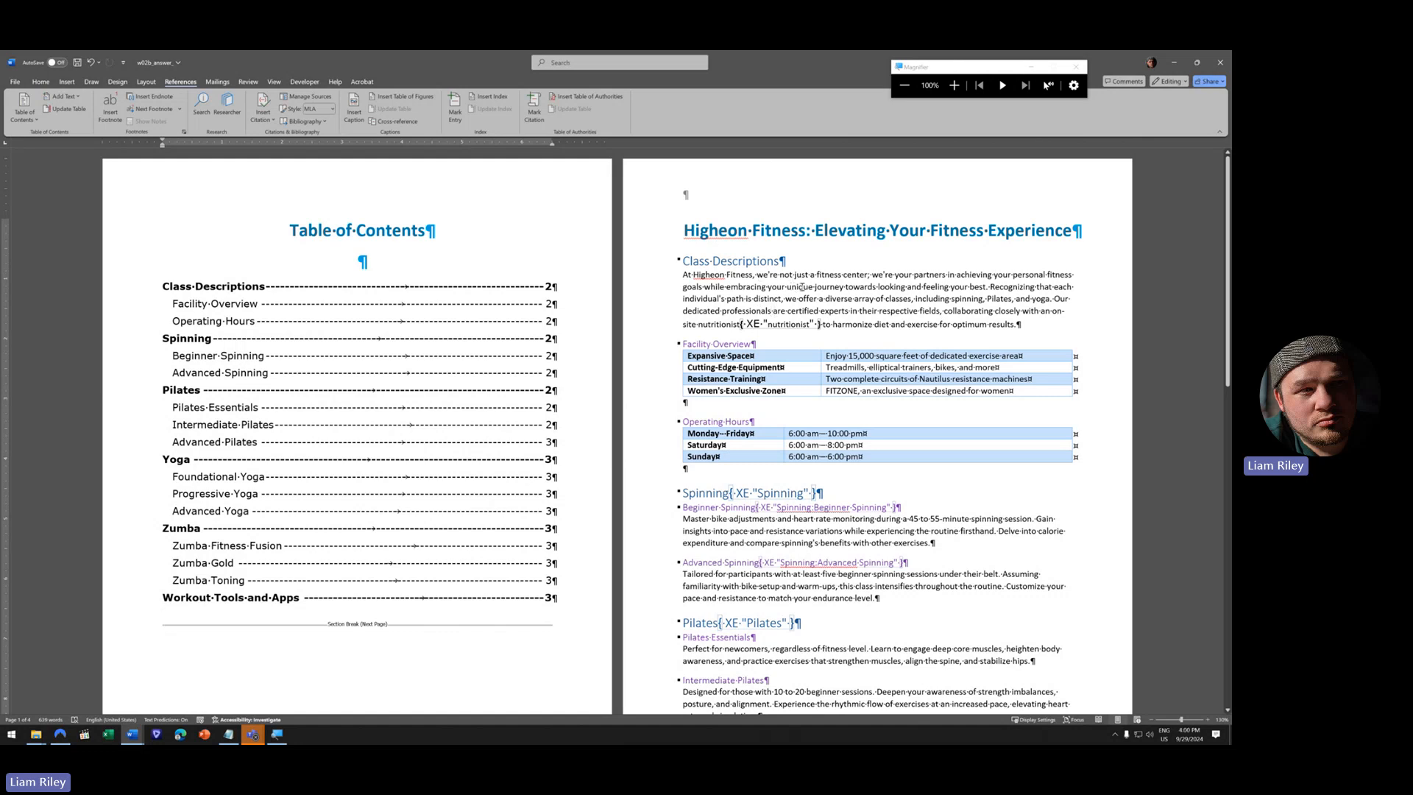
left_click(802, 287)
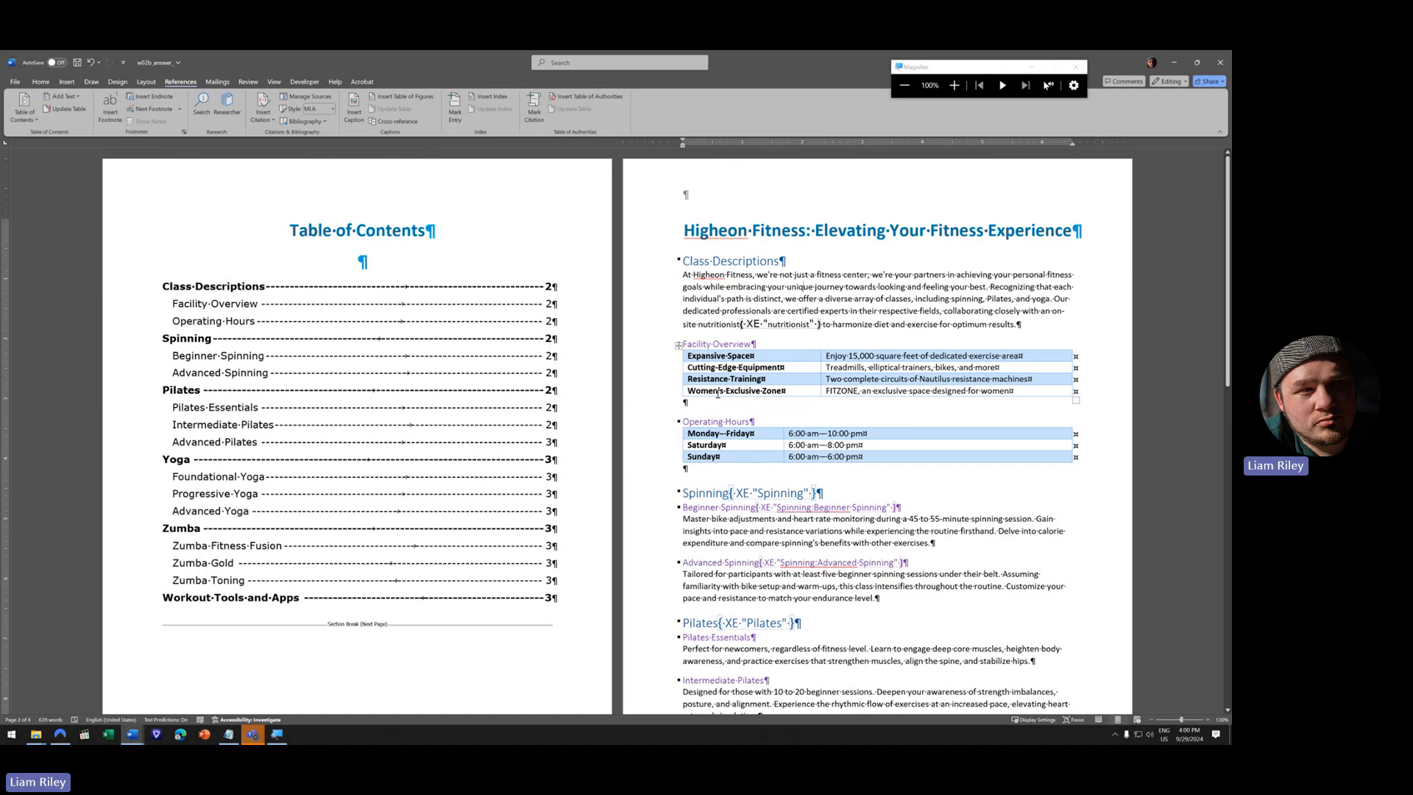
- Identify the two tables under Facility Overview and Operating Hours by selecting each one in turn
scroll(717, 394, "up", 10)
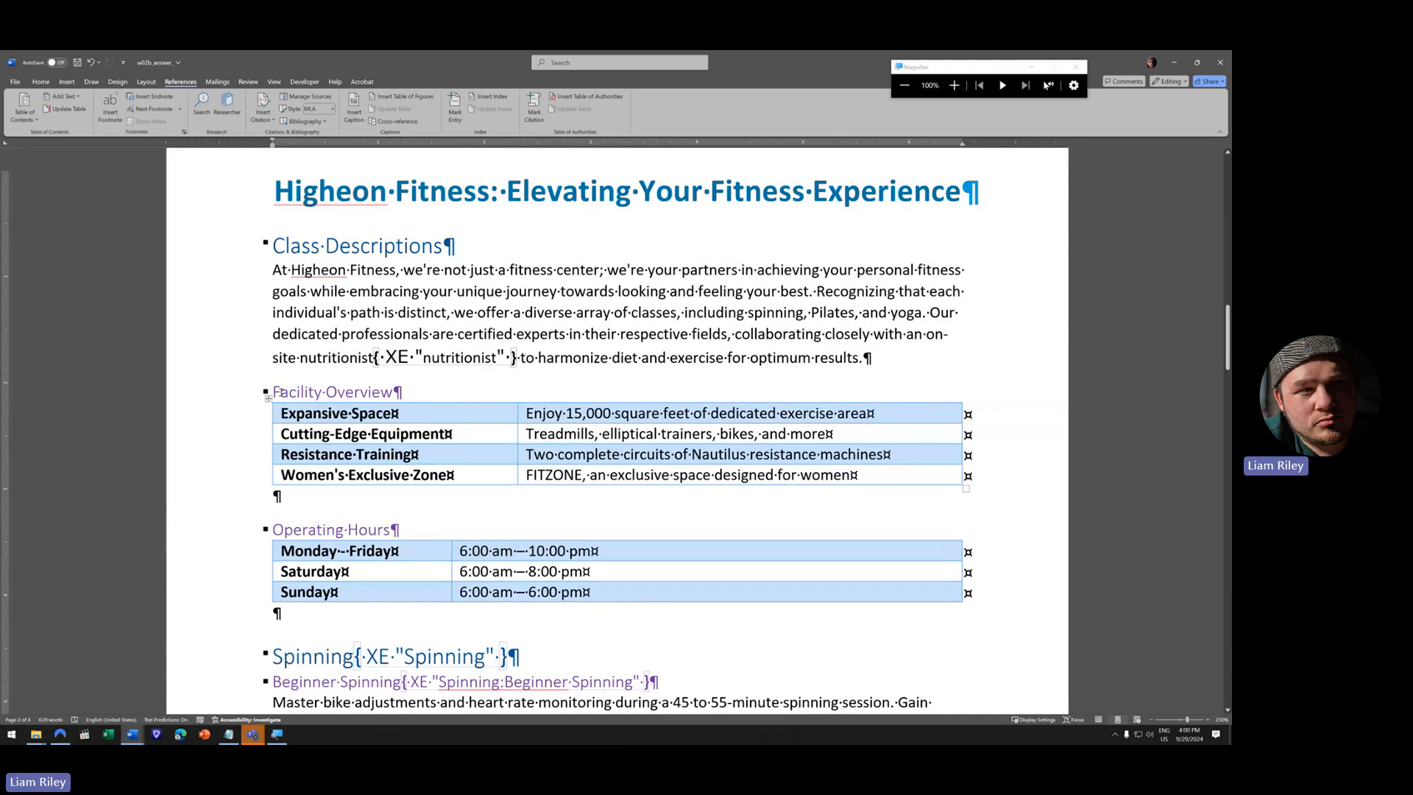
left_click(269, 398)
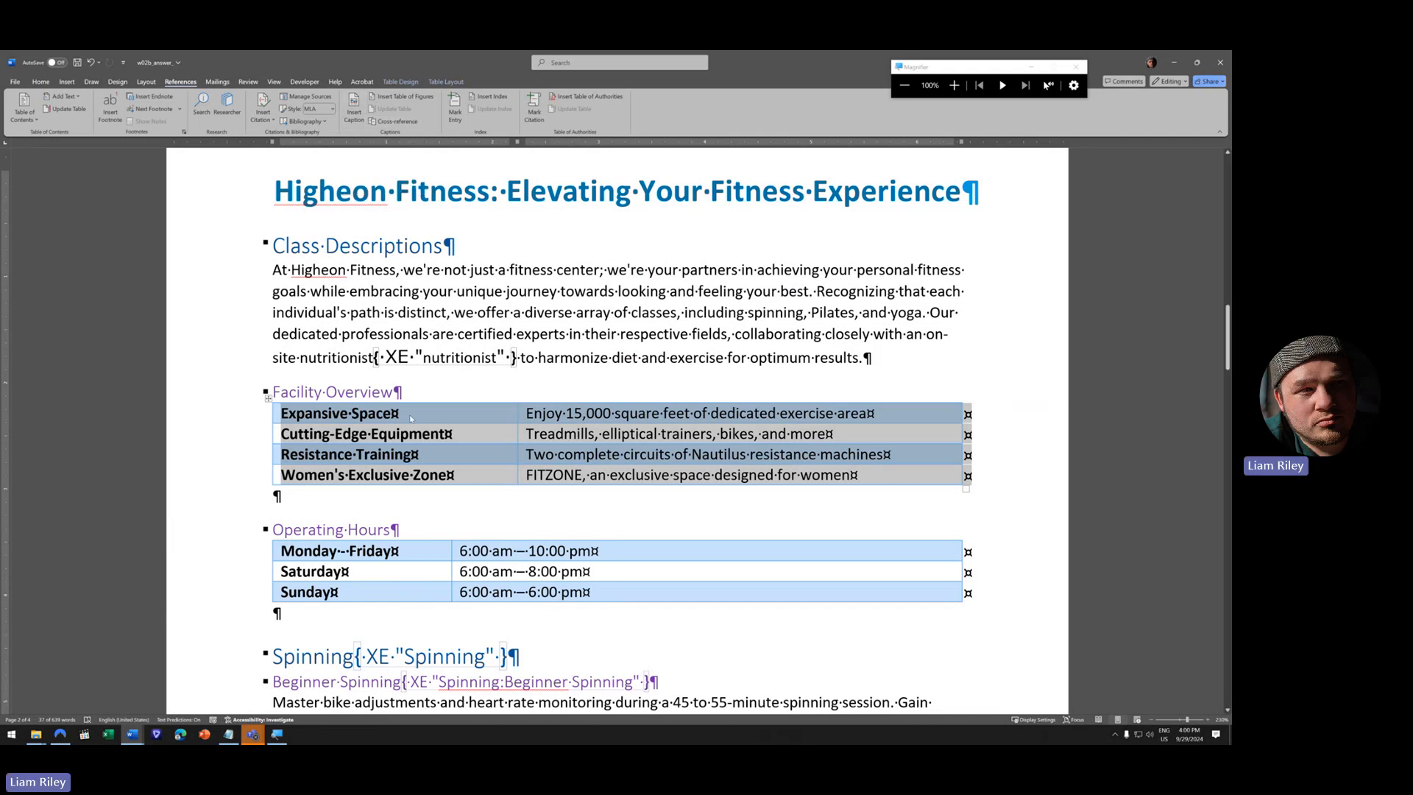
left_click(298, 533)
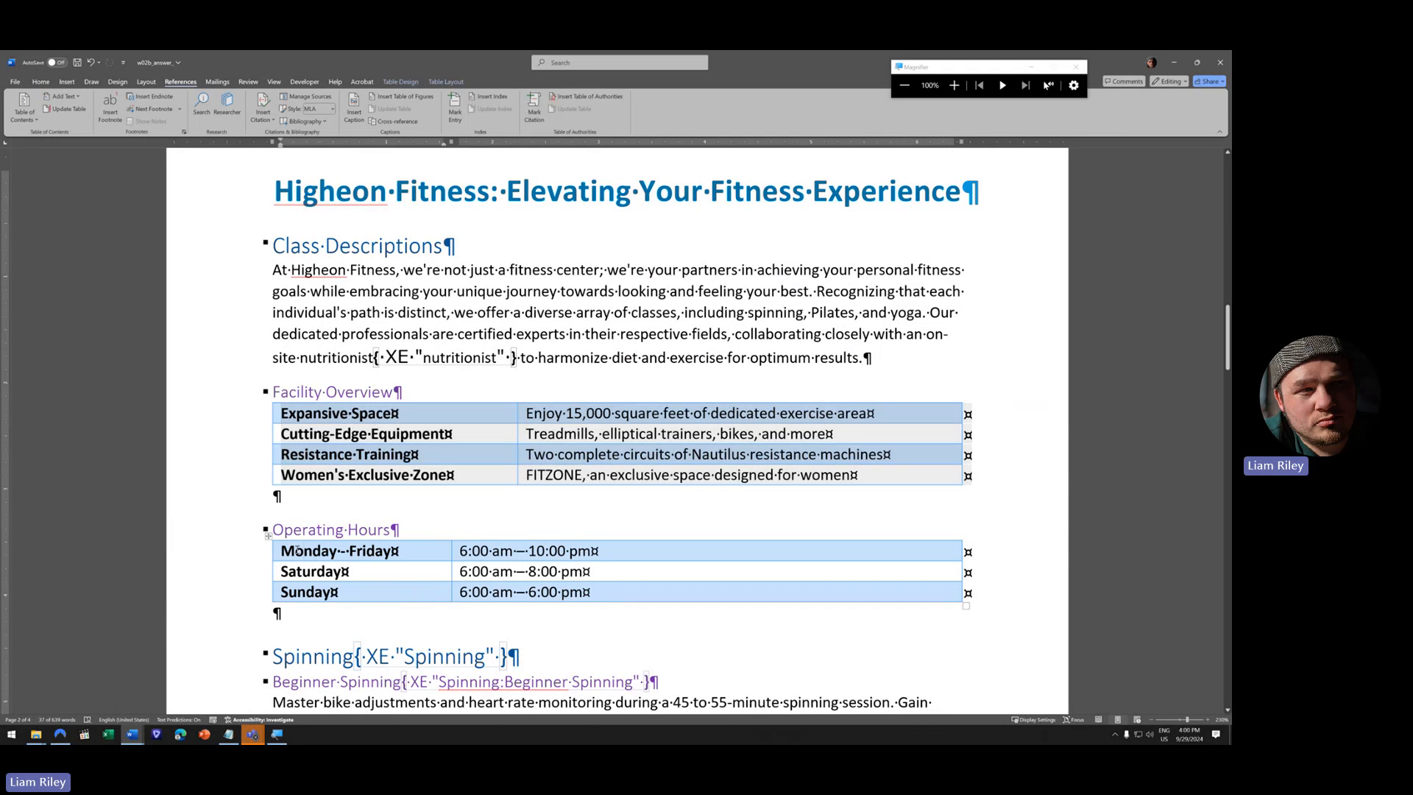
left_click(269, 535)
left_click(287, 408)
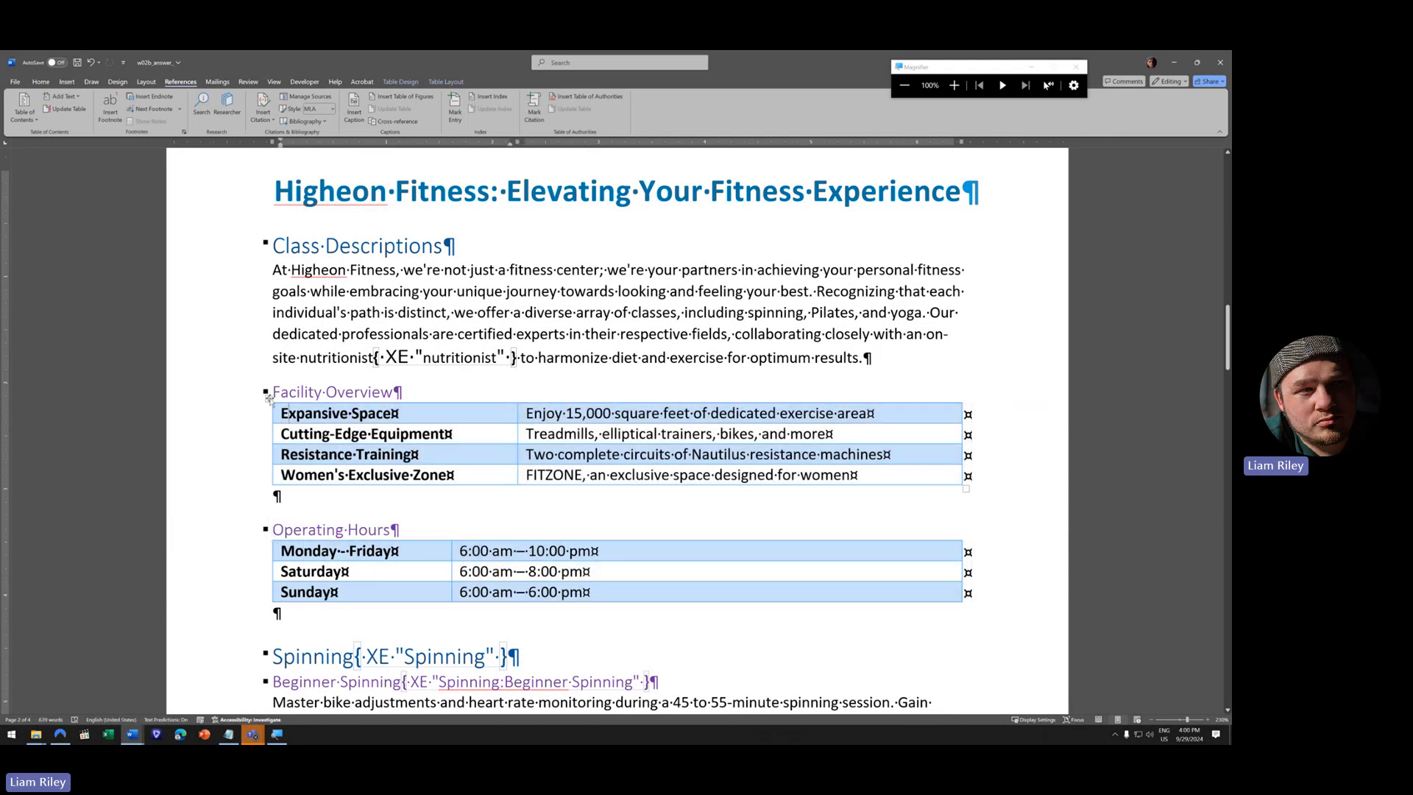
- Insert the caption "Table 1:Facilty Overview" for the table under Facility Overview, positioned below the selected item
left_click(268, 398)
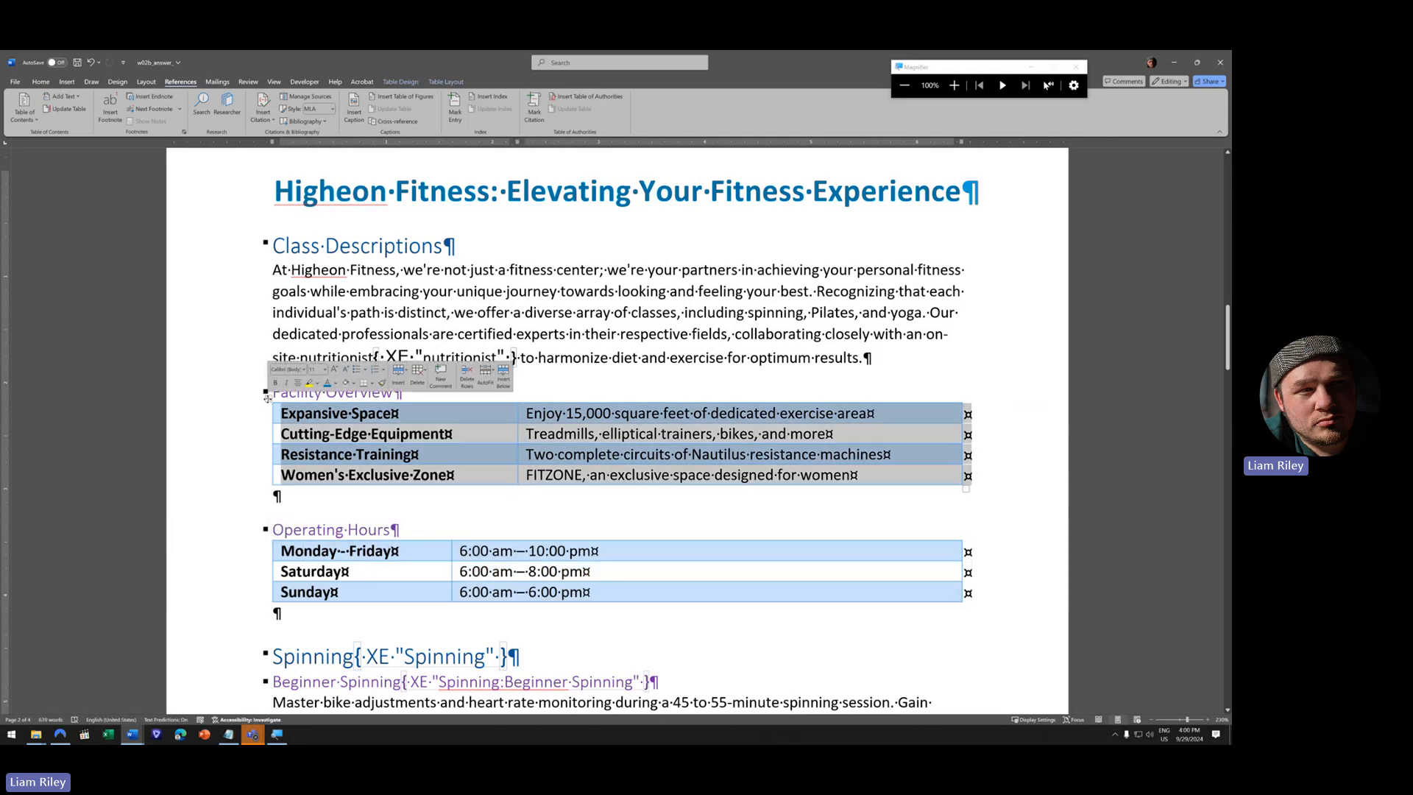
right_click(414, 432)
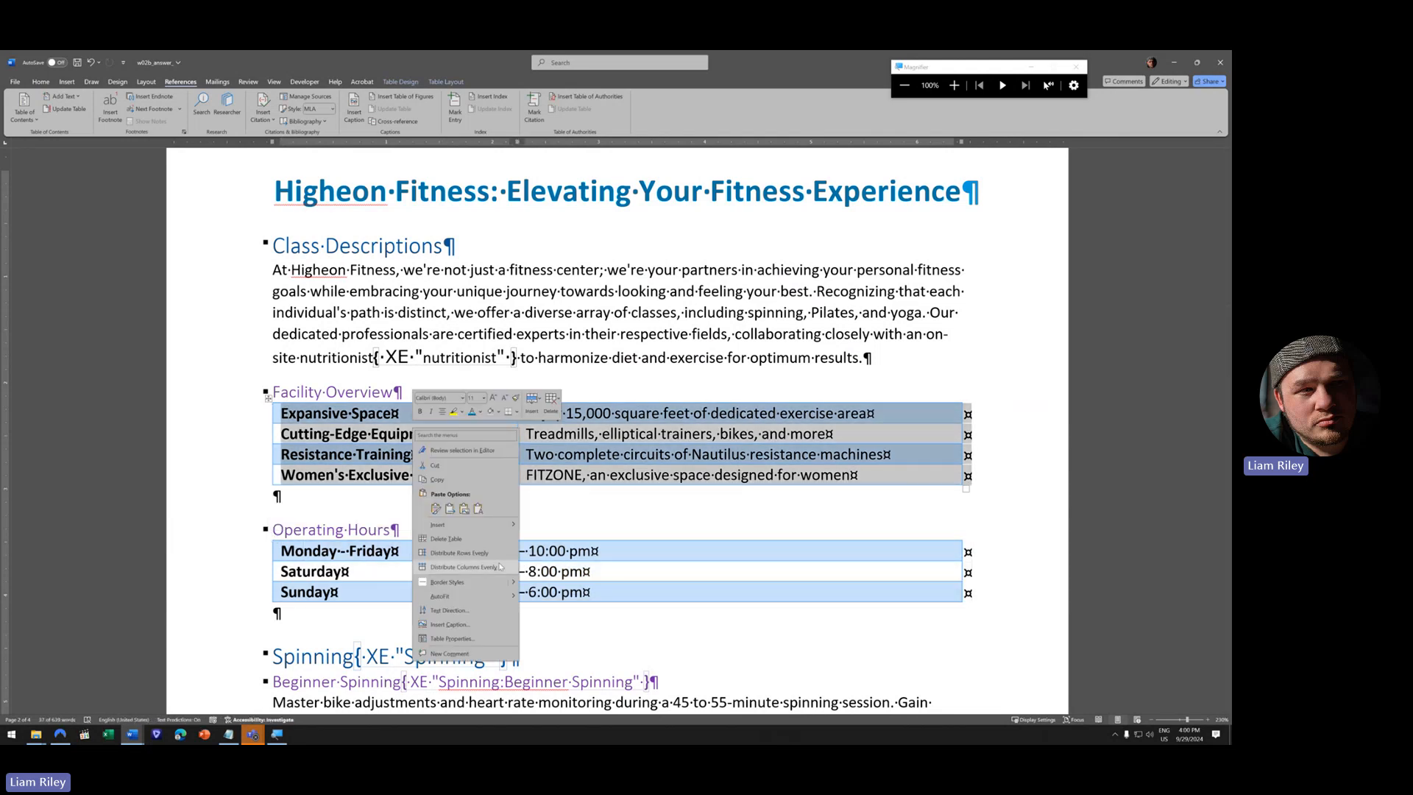
left_click(445, 625)
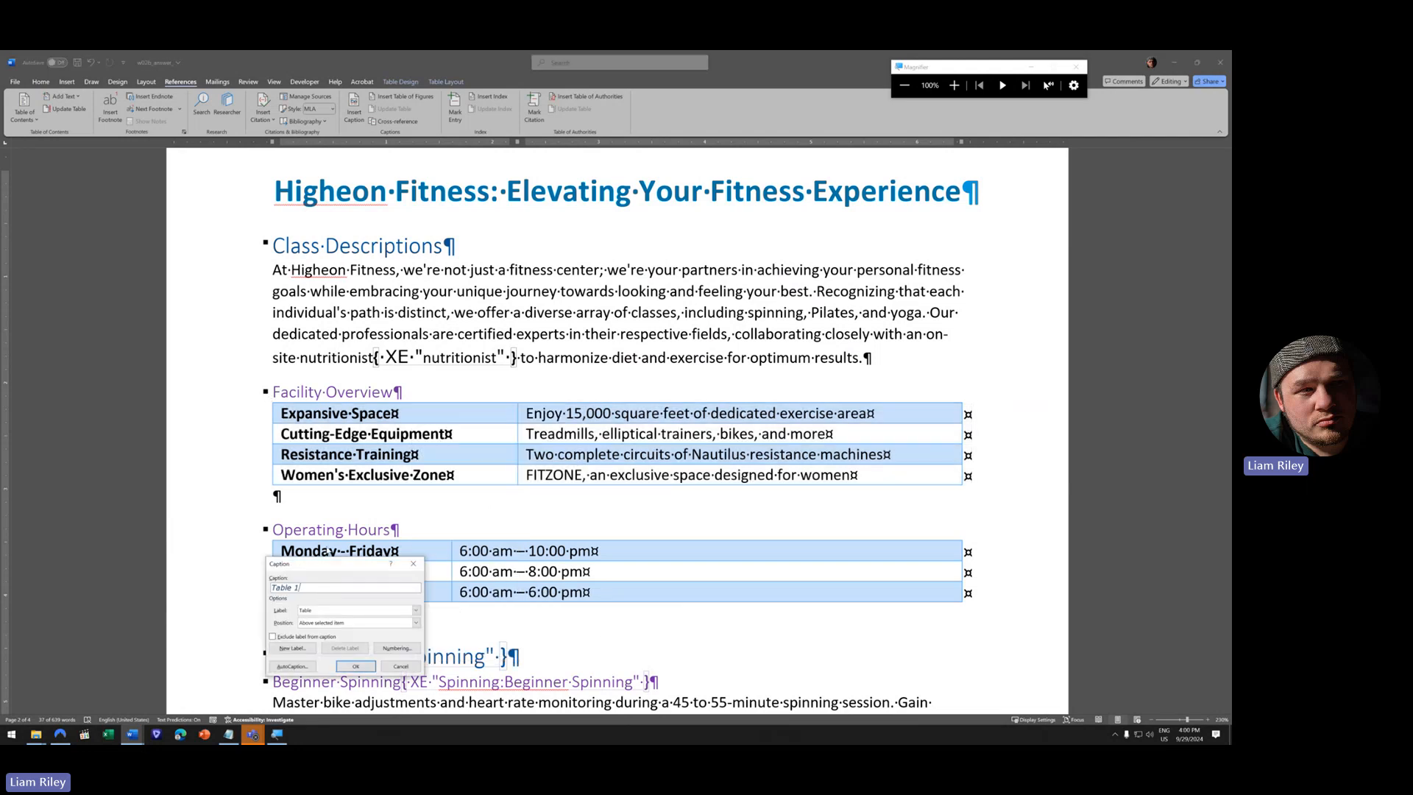
left_click_drag(325, 564, 570, 426)
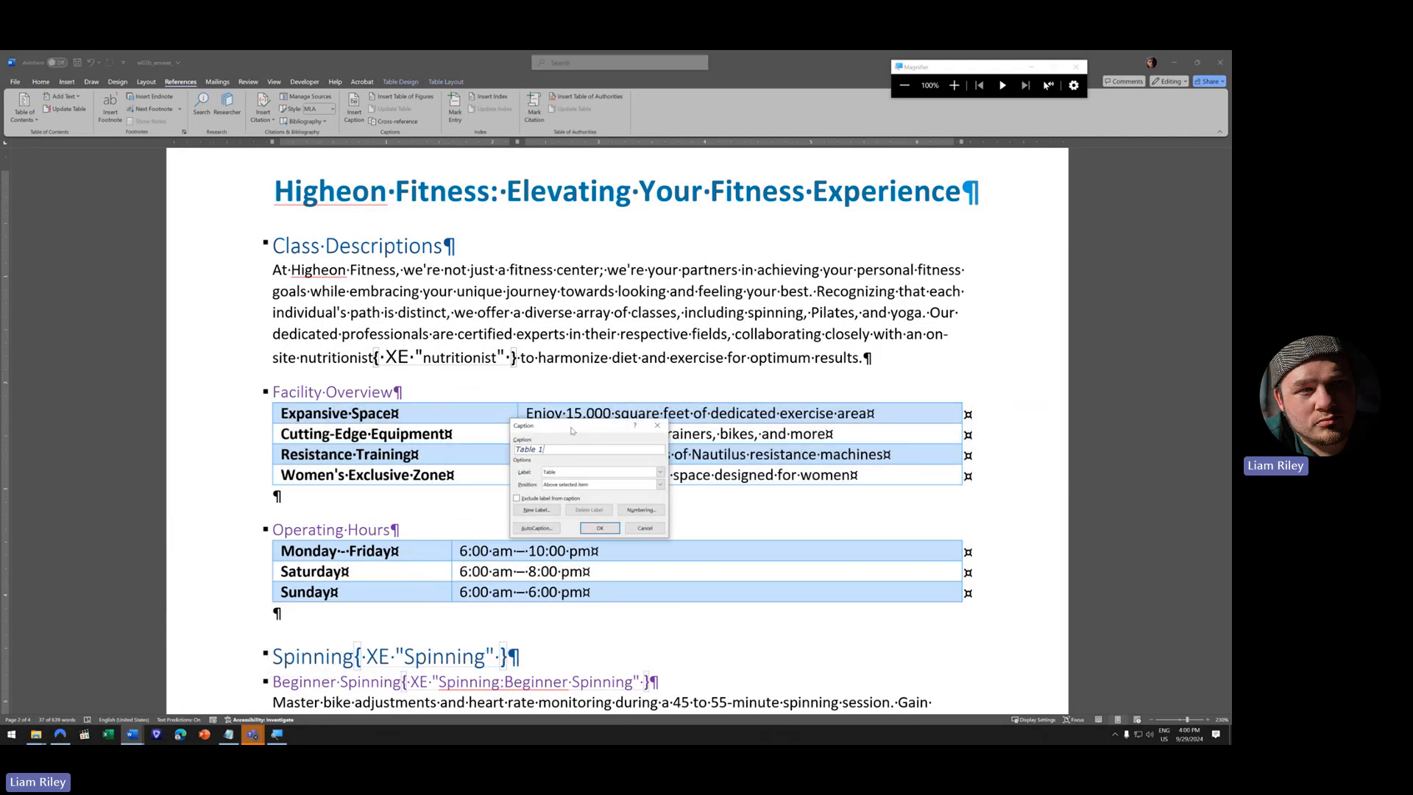
left_click(960, 89)
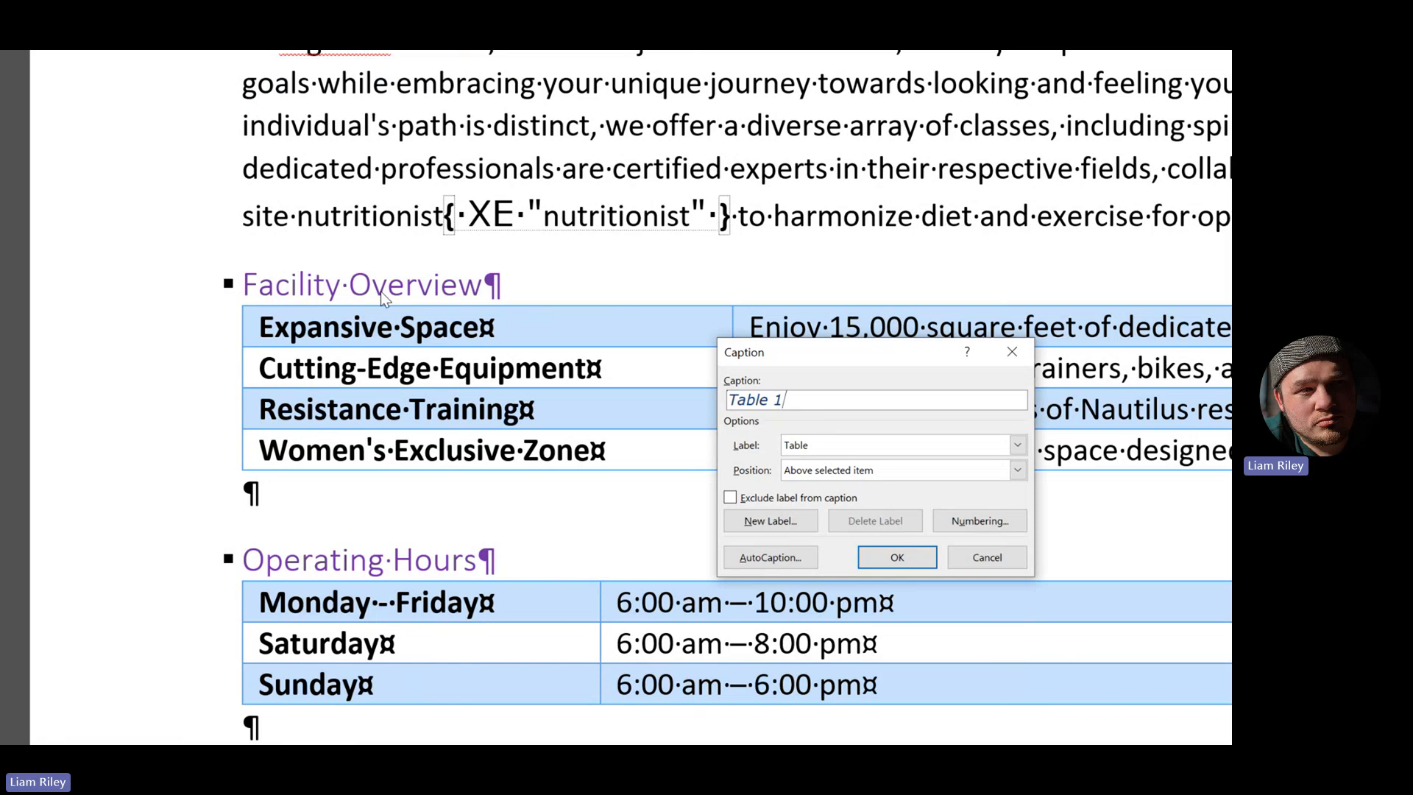
type(":")
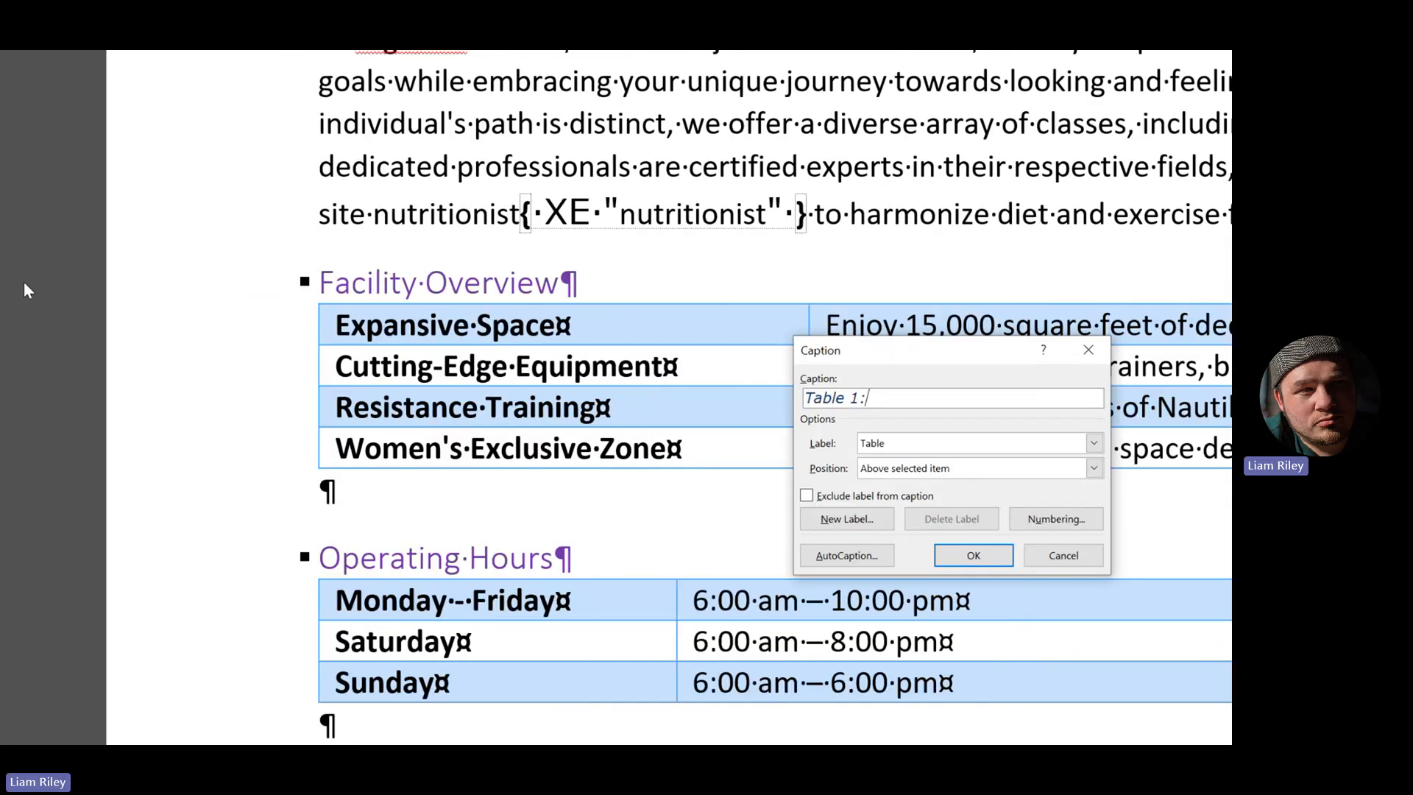
type("Facilty Overv")
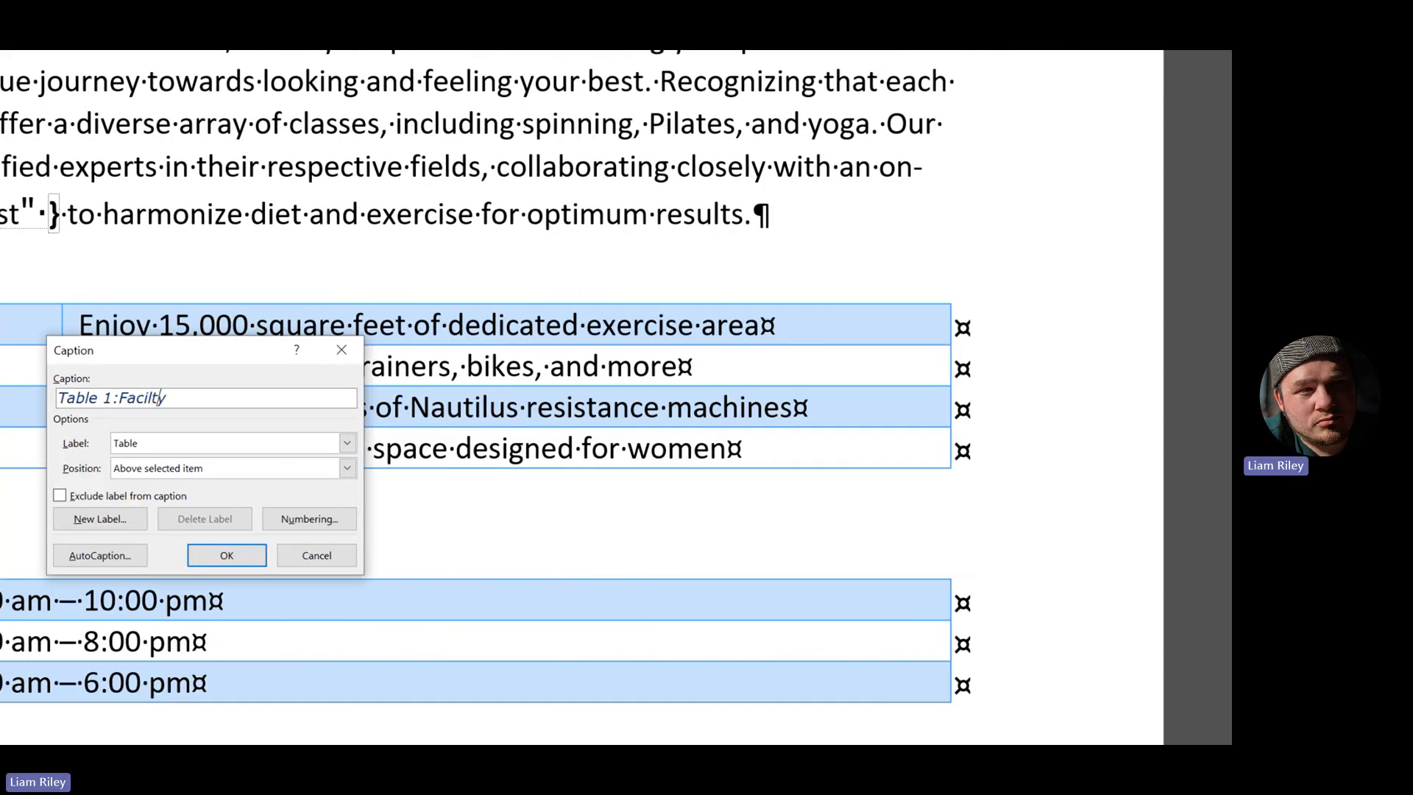
type("iew")
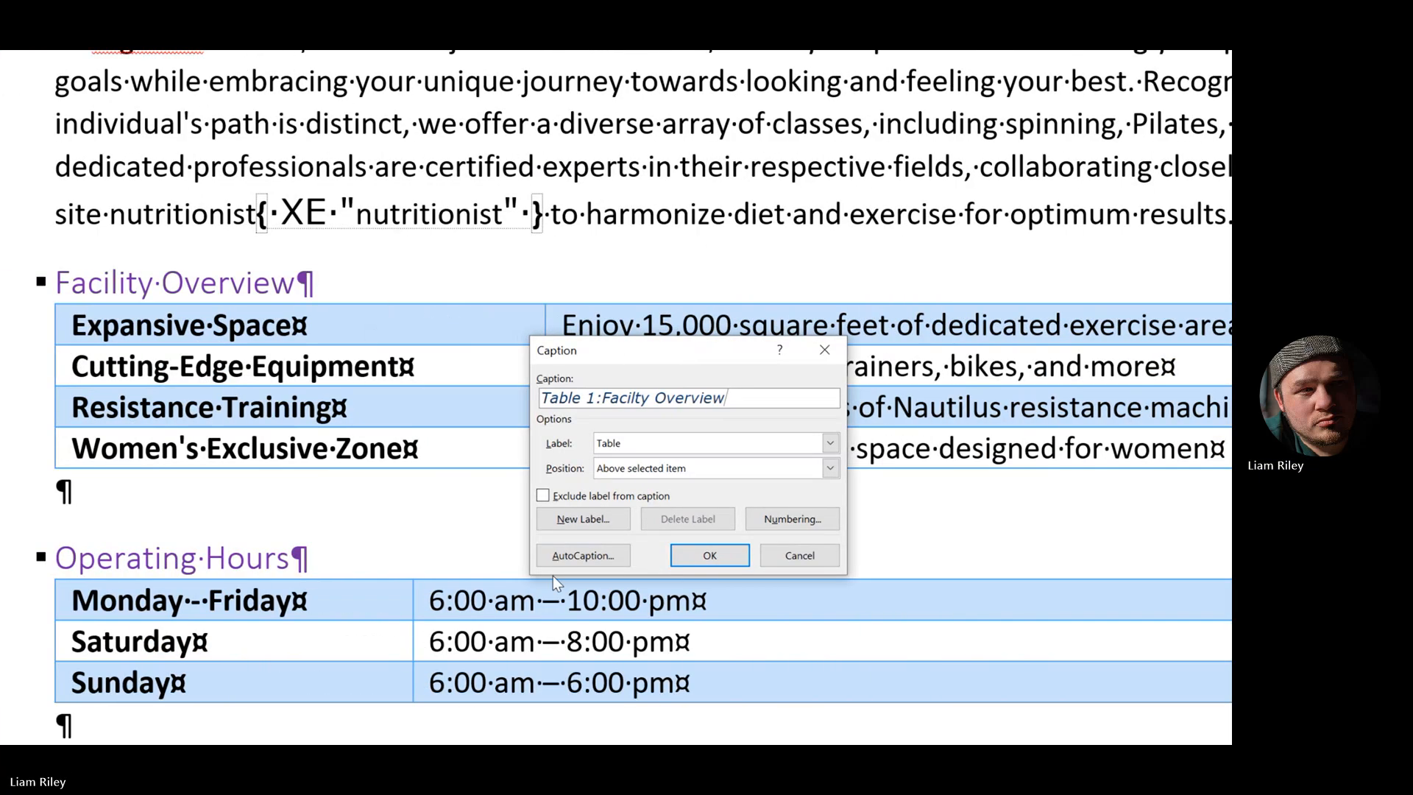
left_click(604, 471)
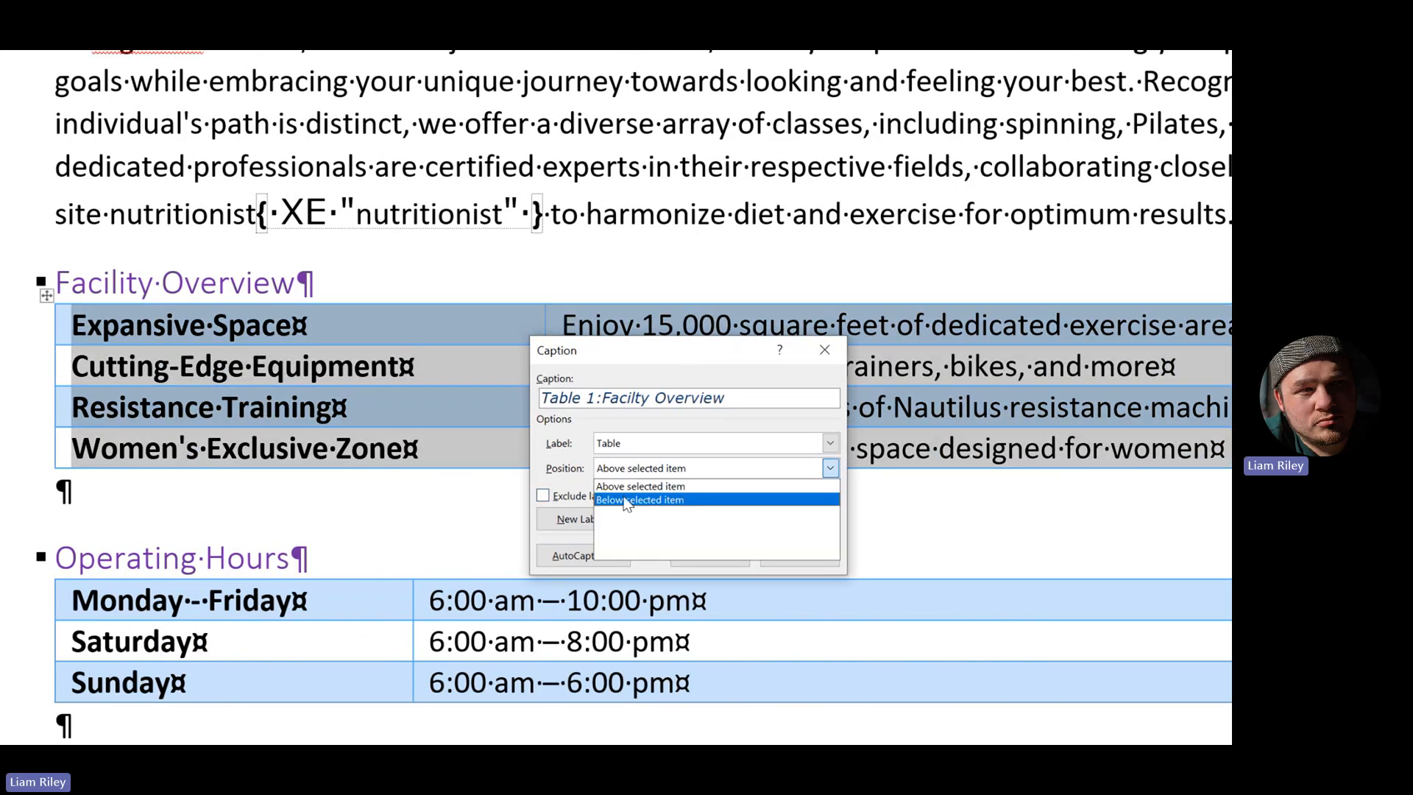
left_click(627, 493)
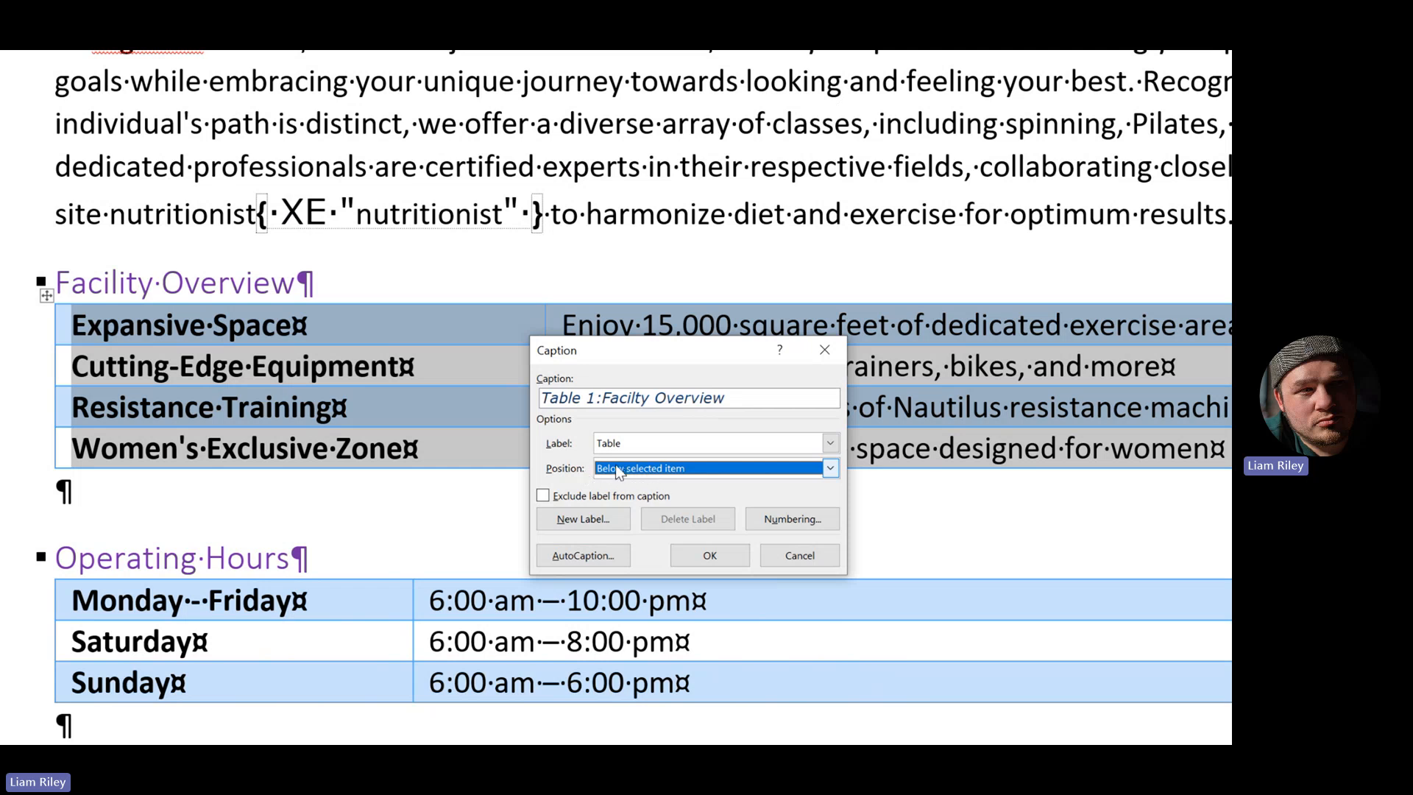
left_click(709, 557)
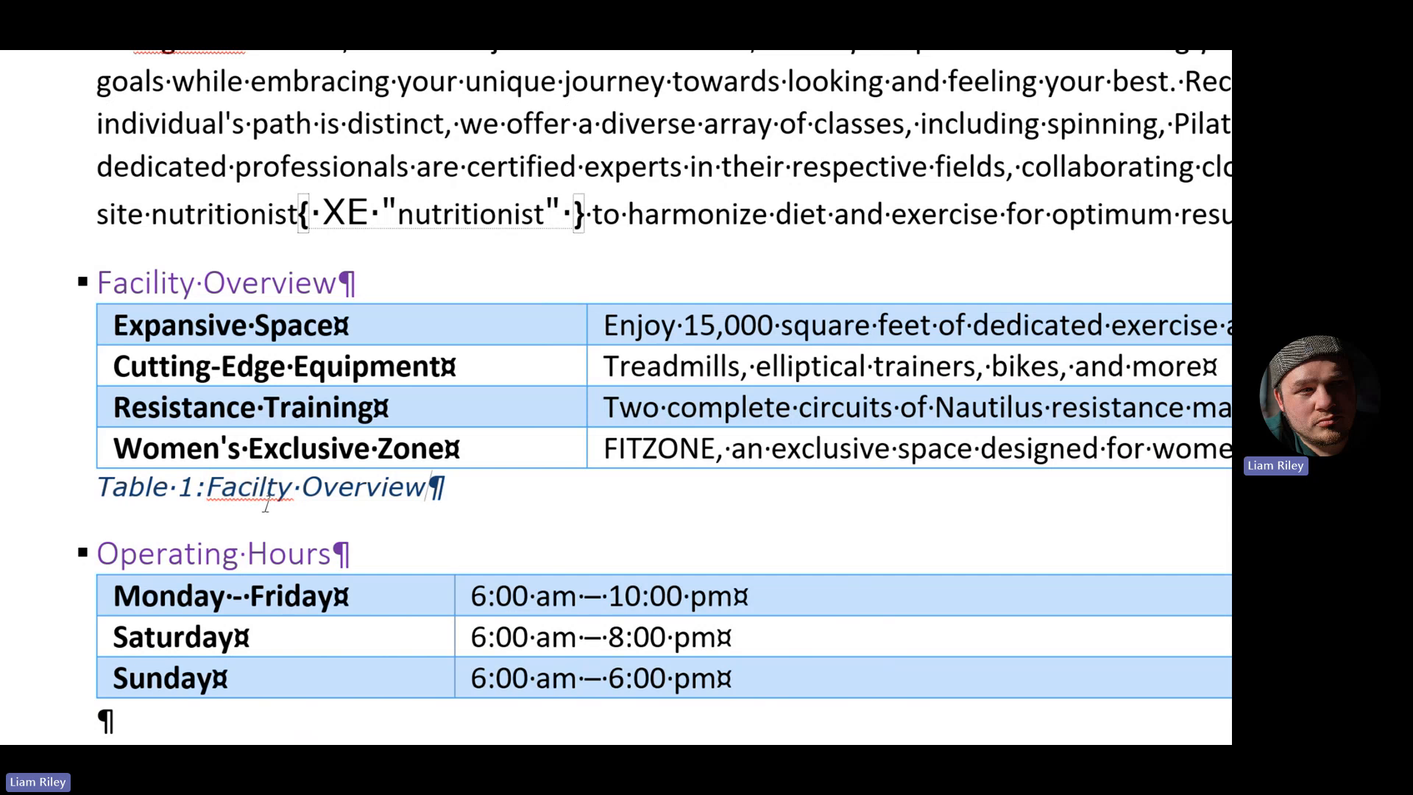
- Insert the caption "Table 2: Operating Hours" below the table under the Operating Hours heading
scroll(265, 500, "down", 5)
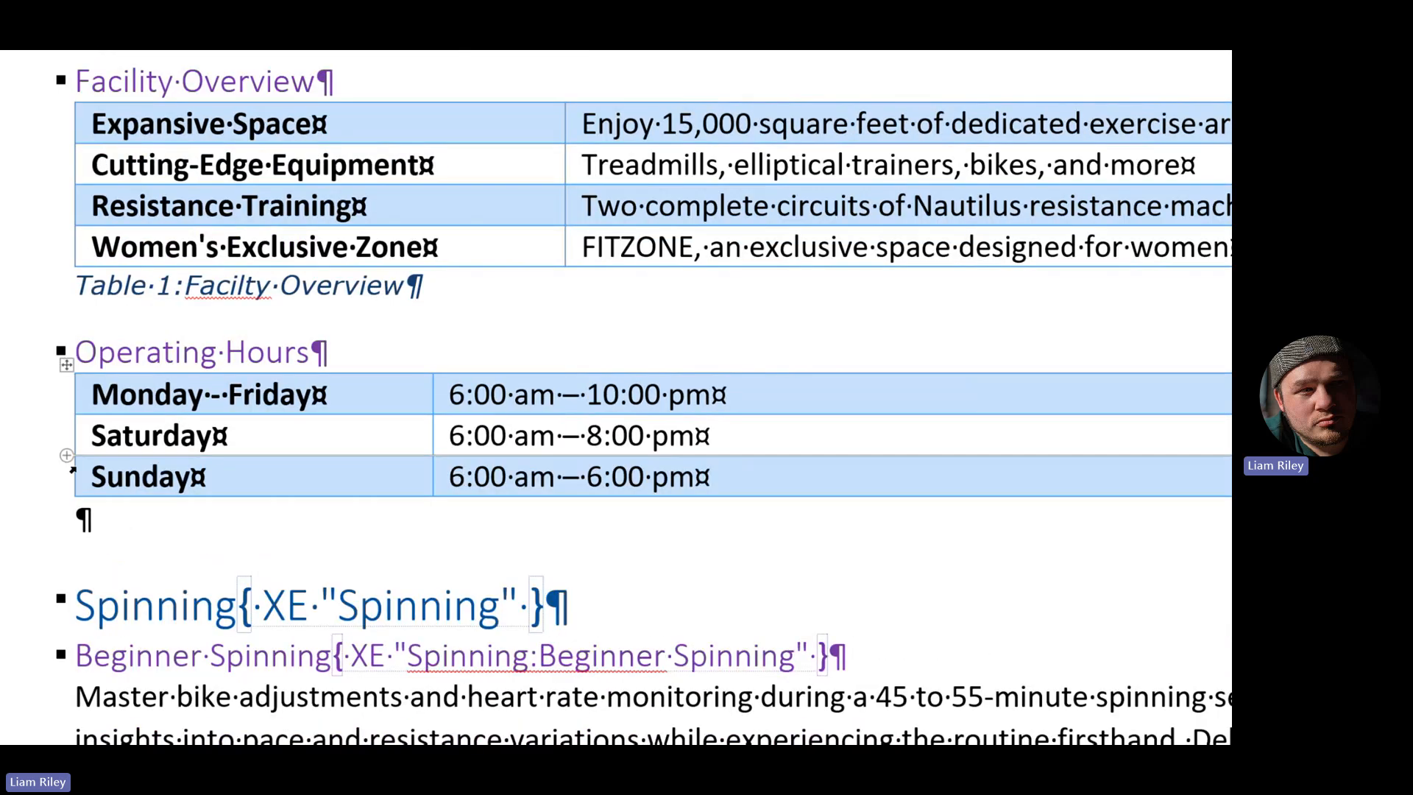
left_click(89, 249)
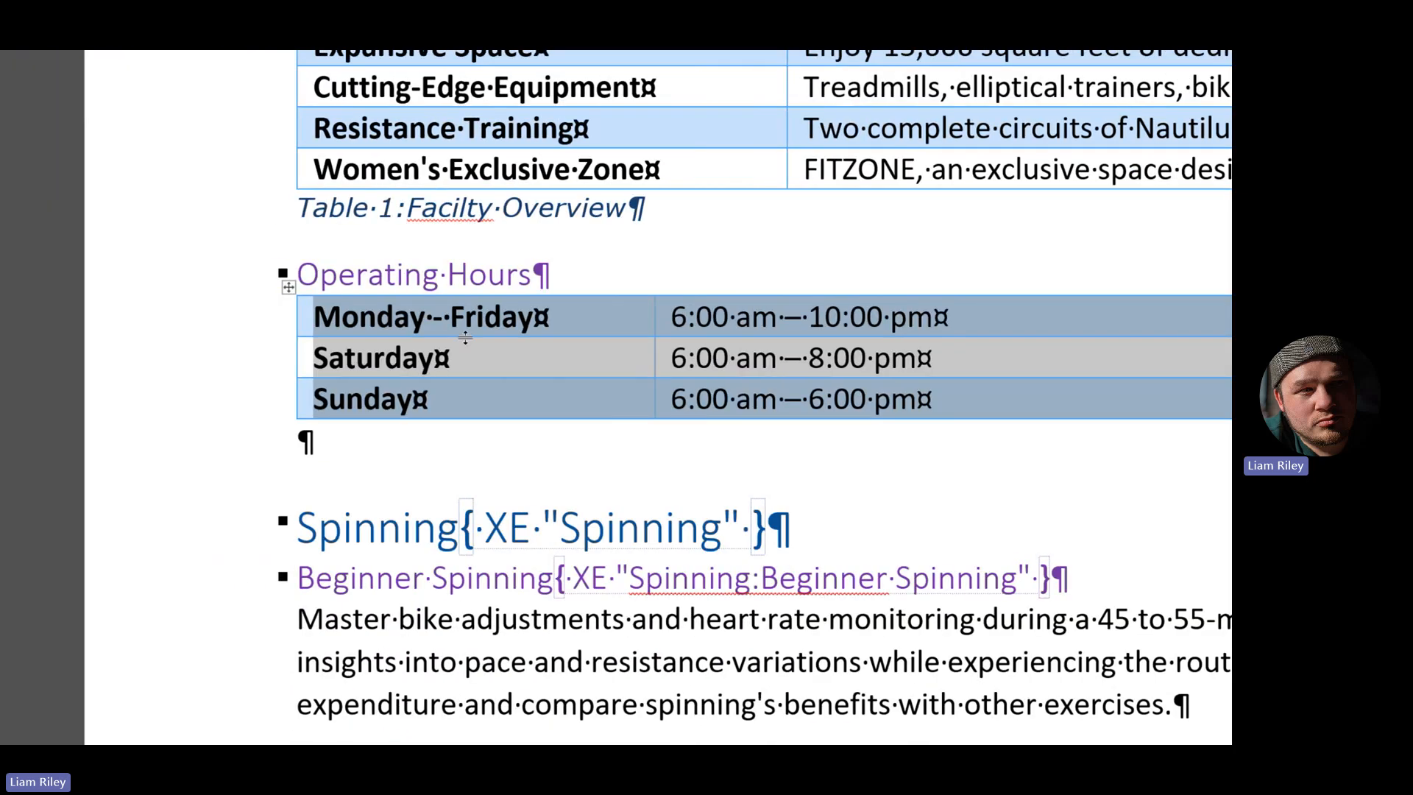
right_click(458, 330)
left_click(541, 700)
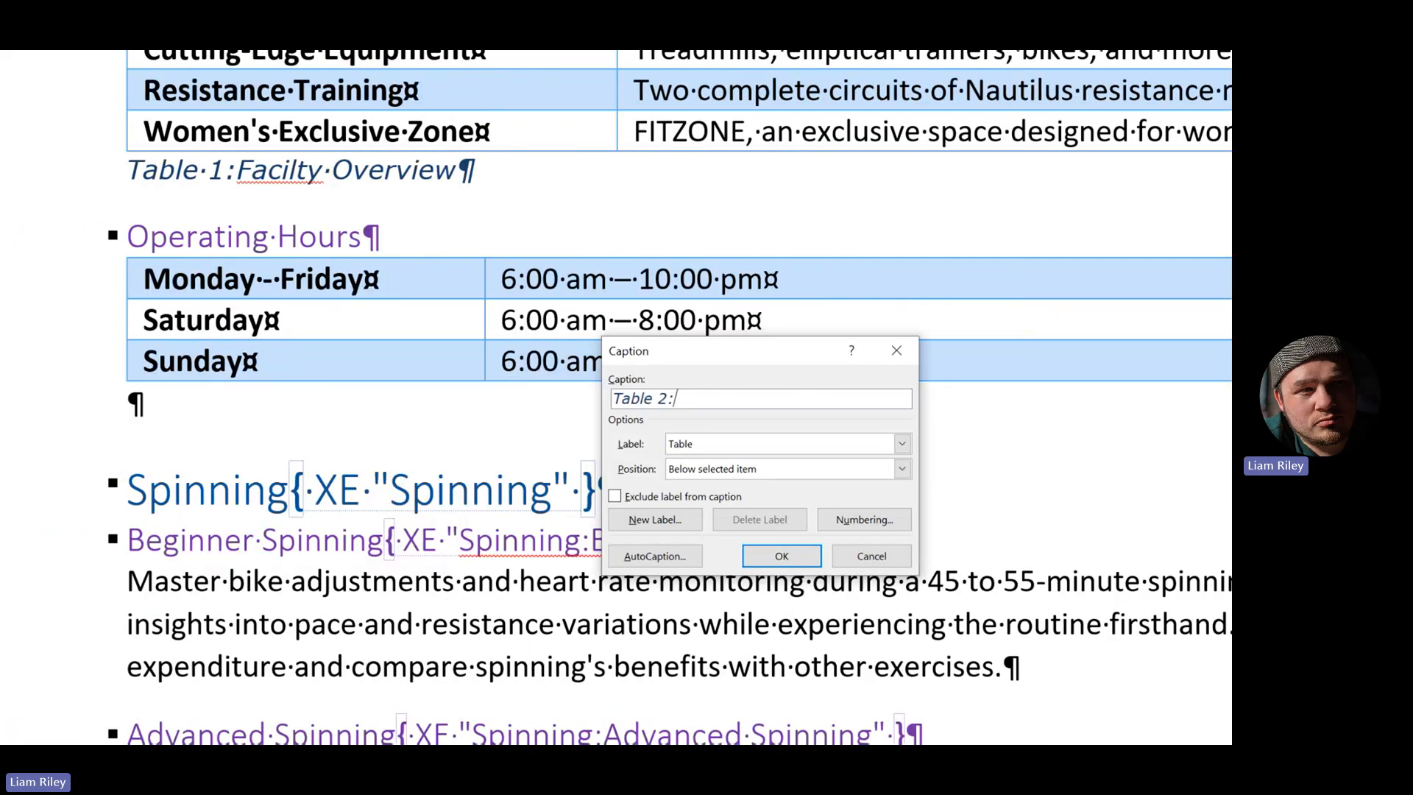
type("Operating Hour")
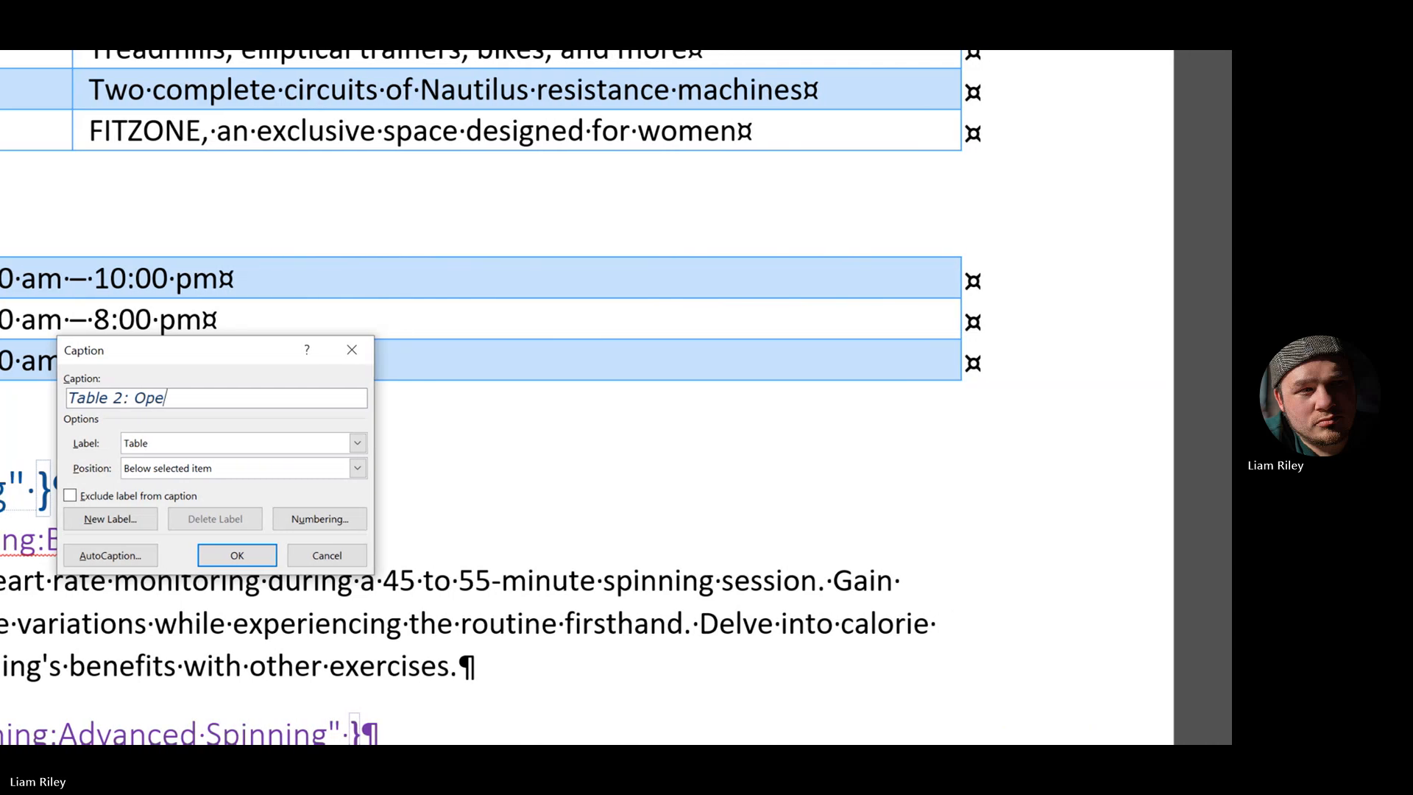
type("s")
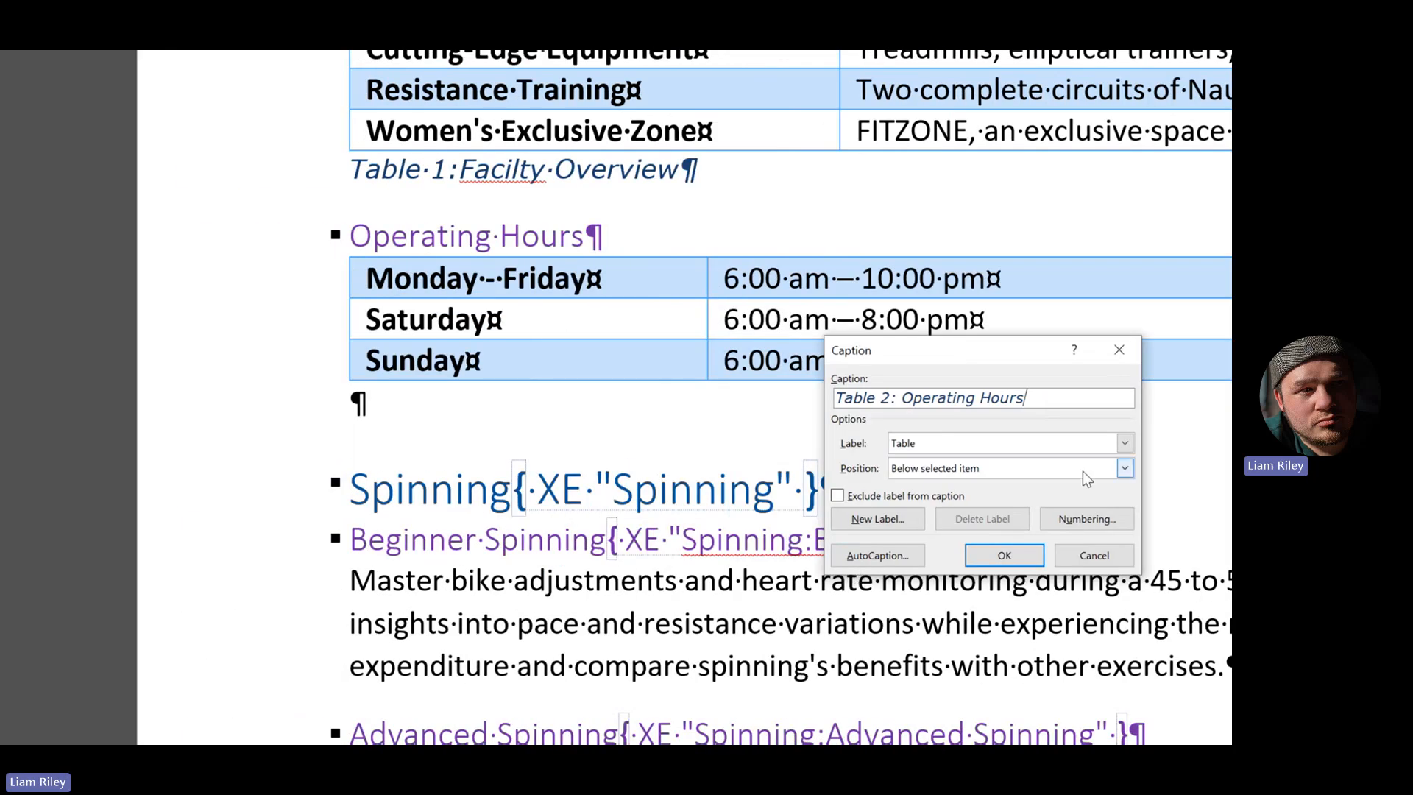
left_click(96, 468)
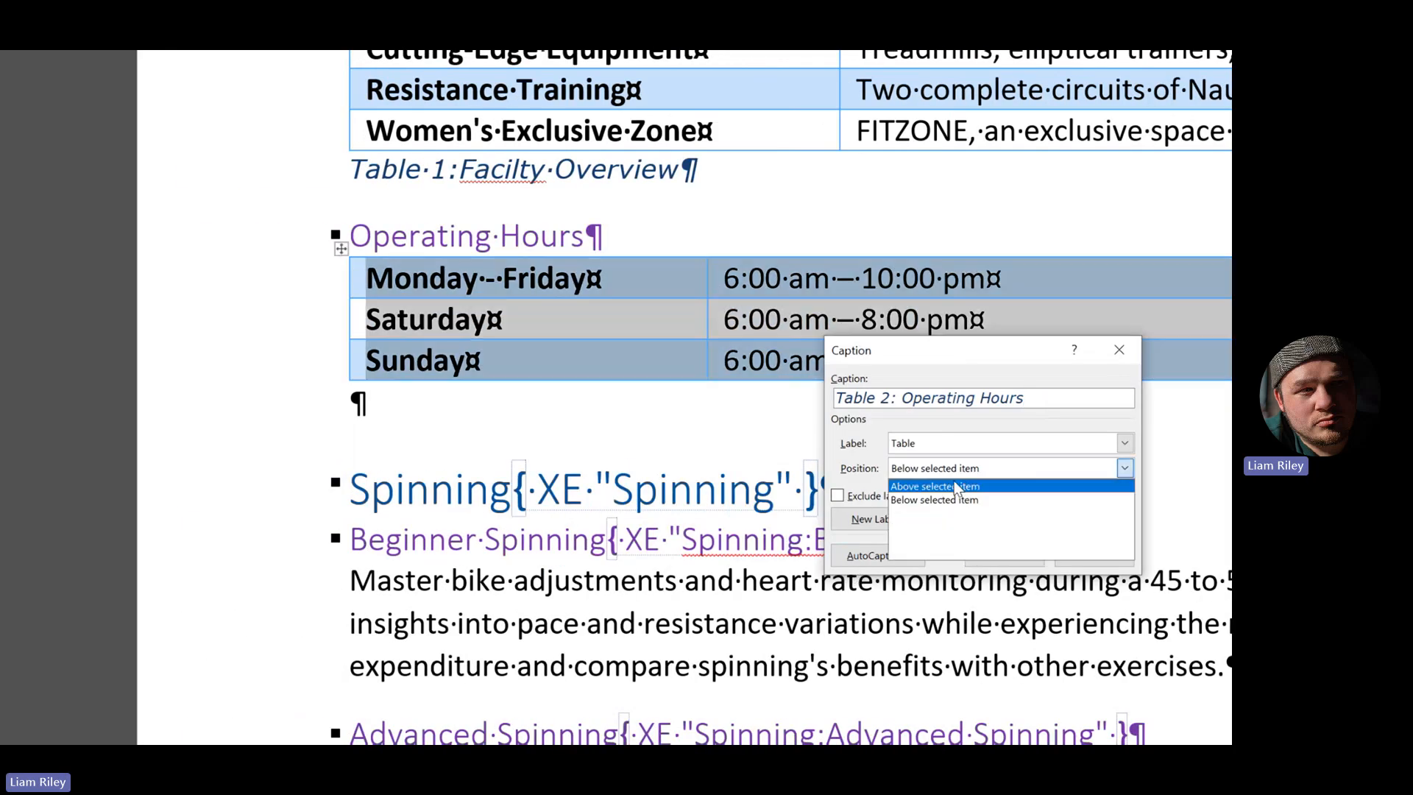
left_click(97, 473)
left_click(1002, 555)
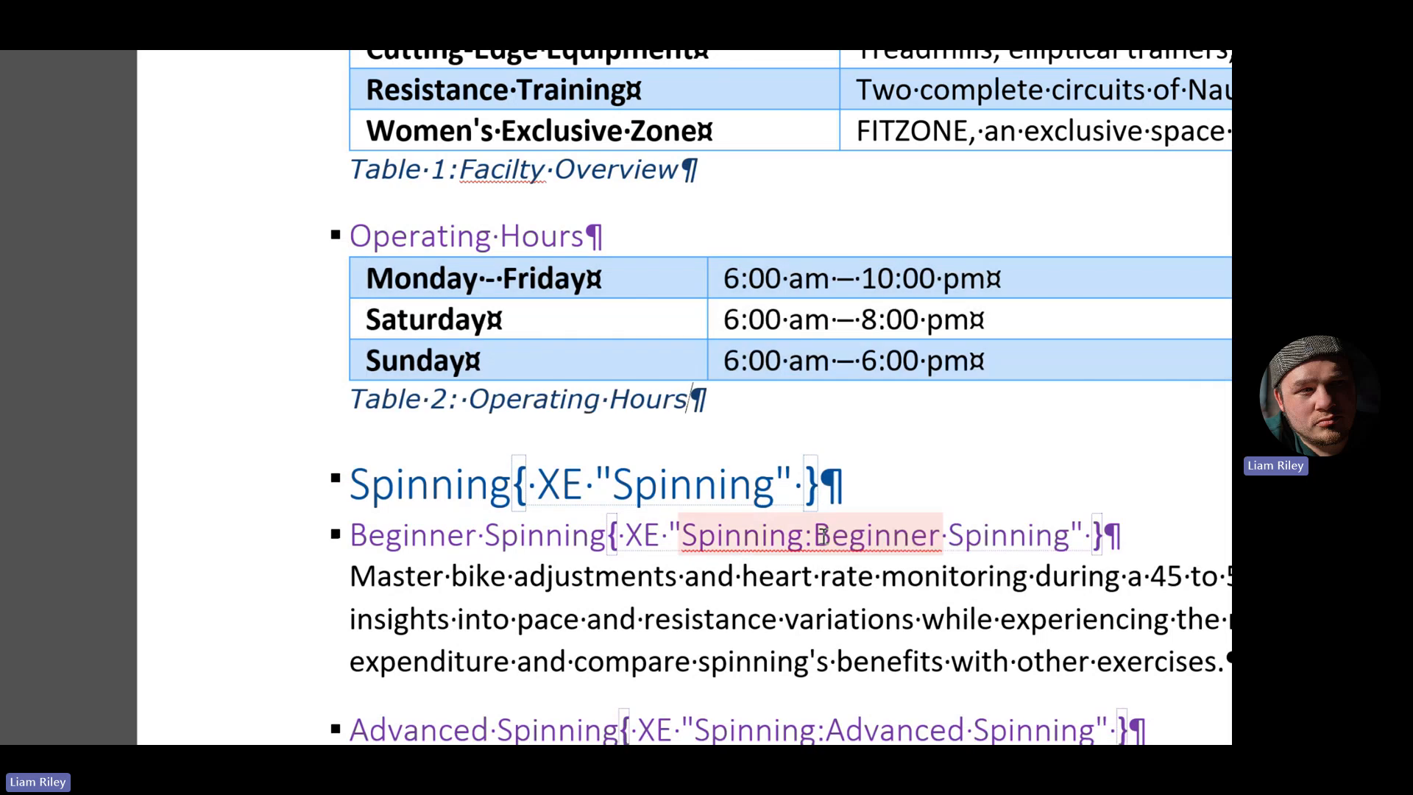
- Insert the caption "Table 3: Workout Tools and Apps" below the table under the Workout Tools and Apps heading
scroll(822, 535, "down", 20)
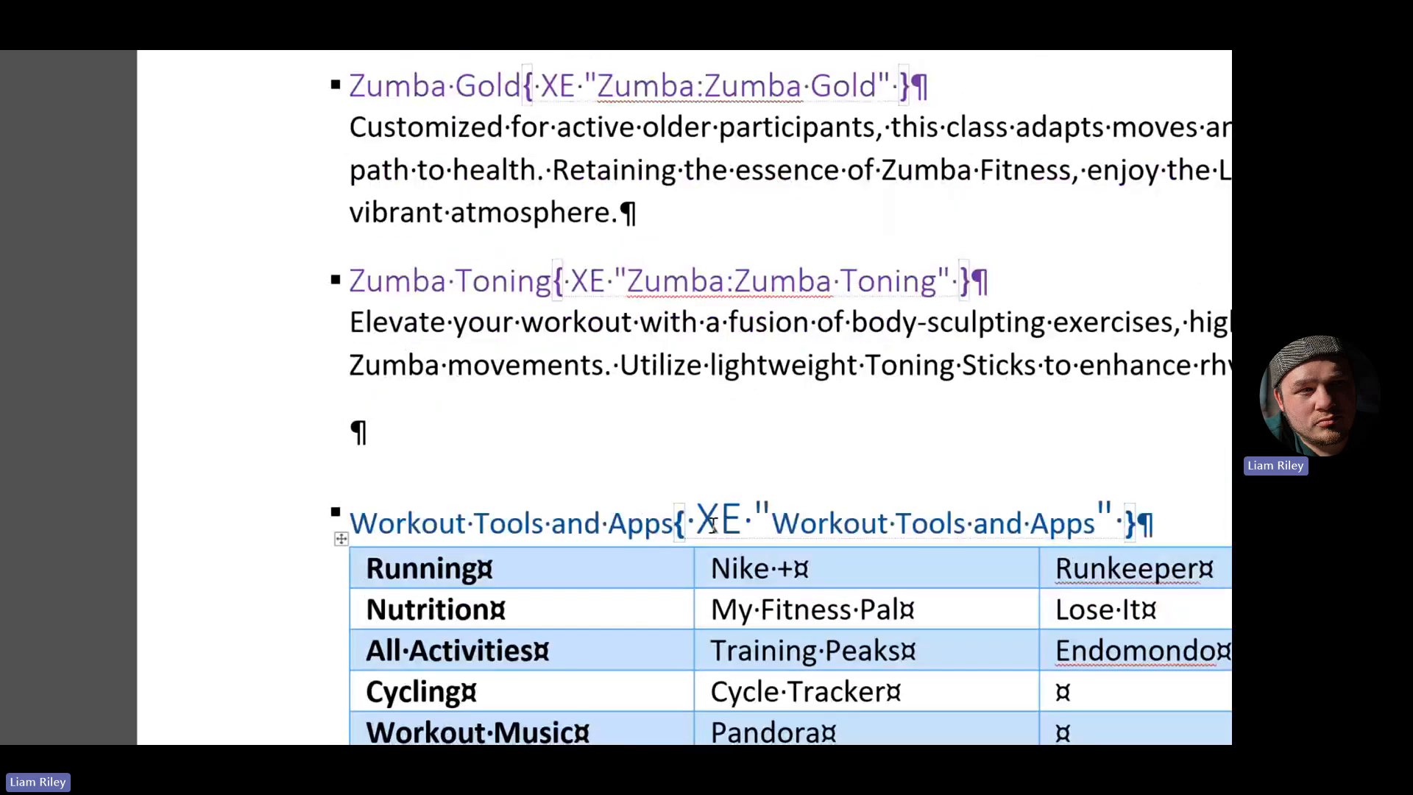
left_click(341, 152)
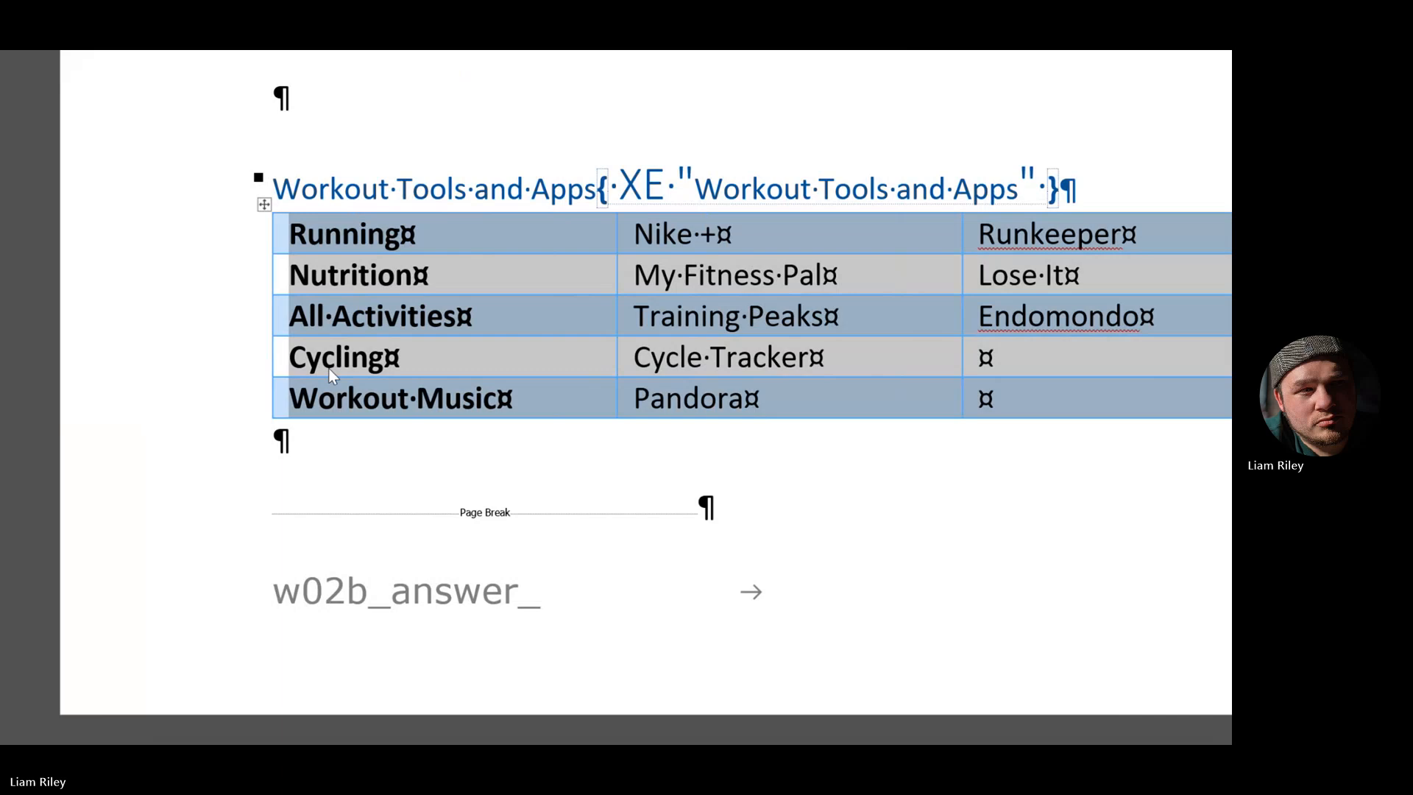
right_click(390, 335)
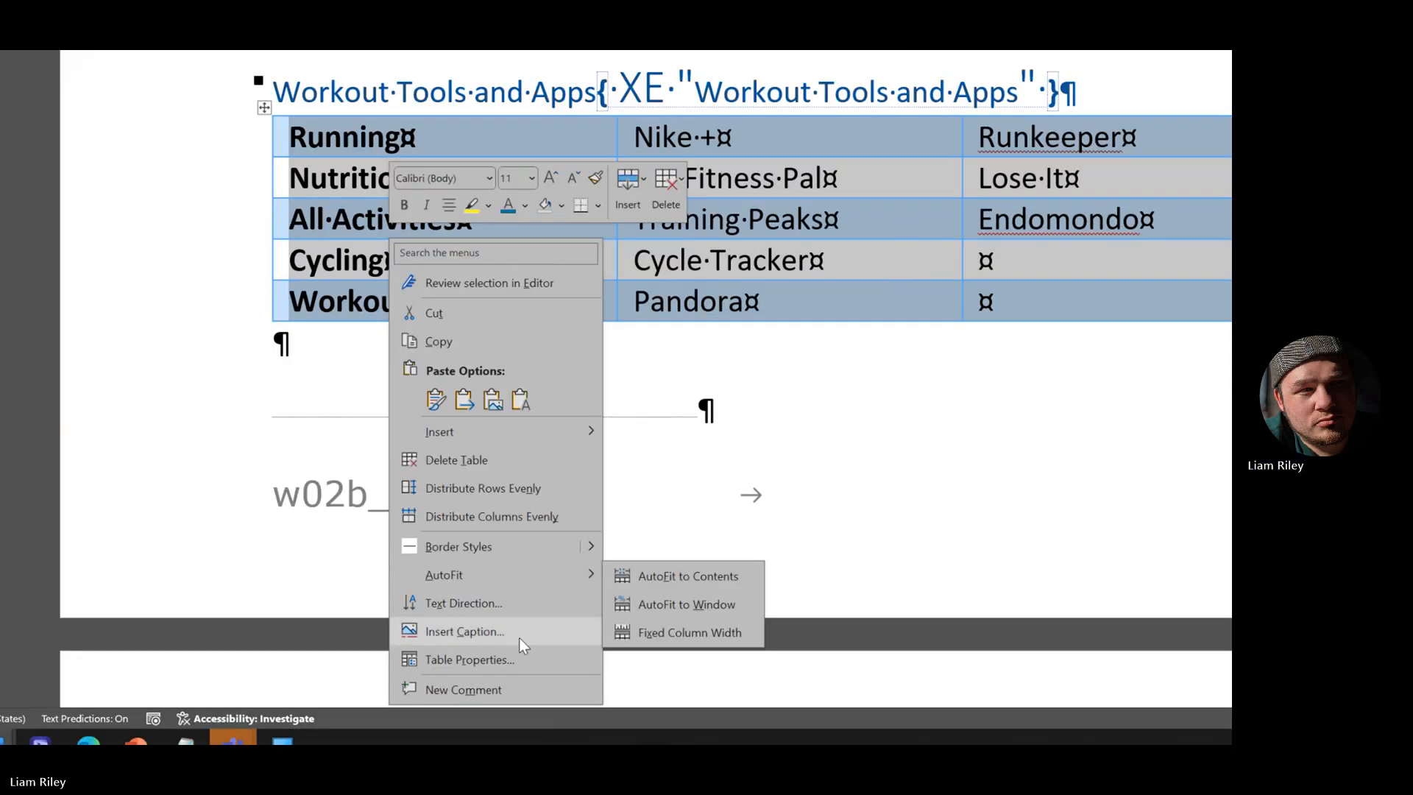
left_click(502, 640)
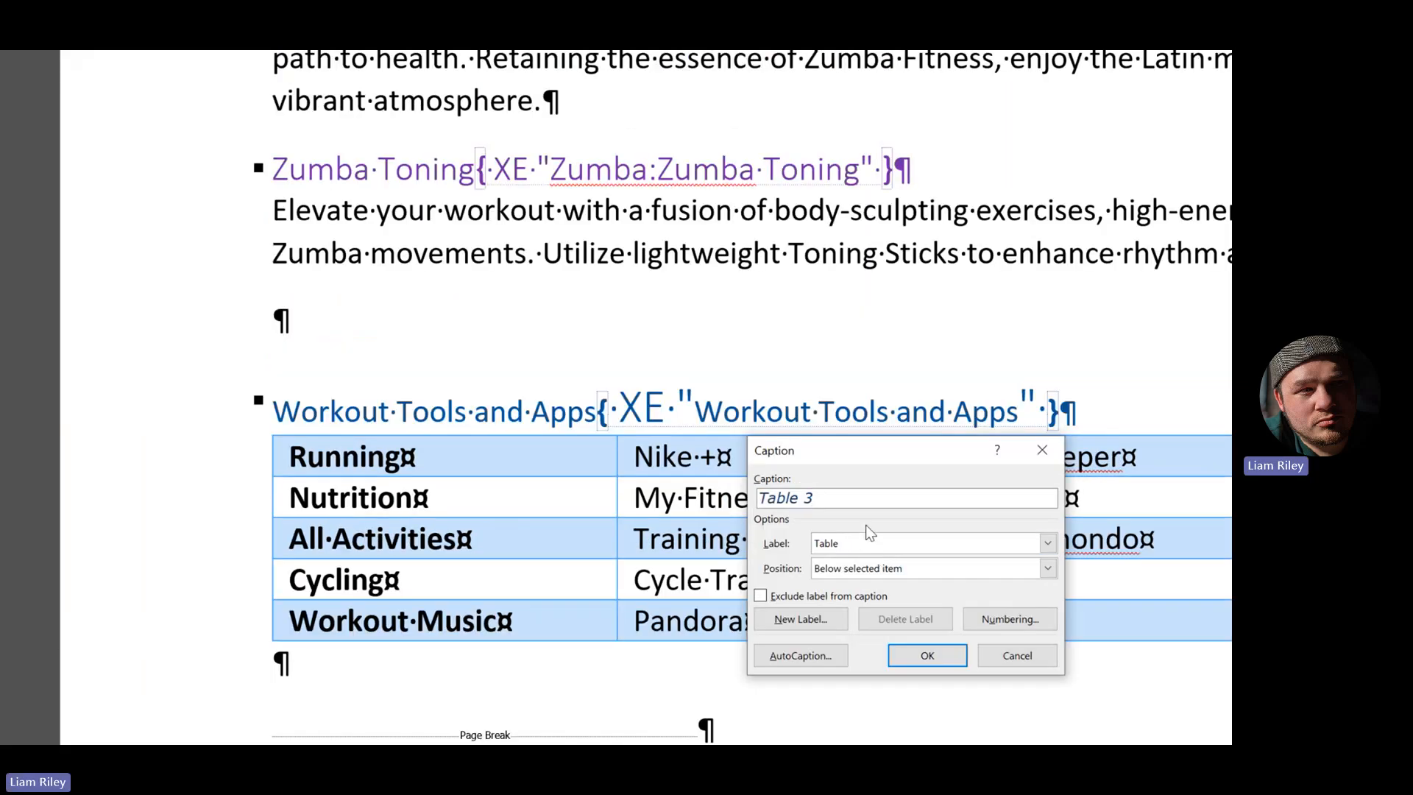
type(": Workout ")
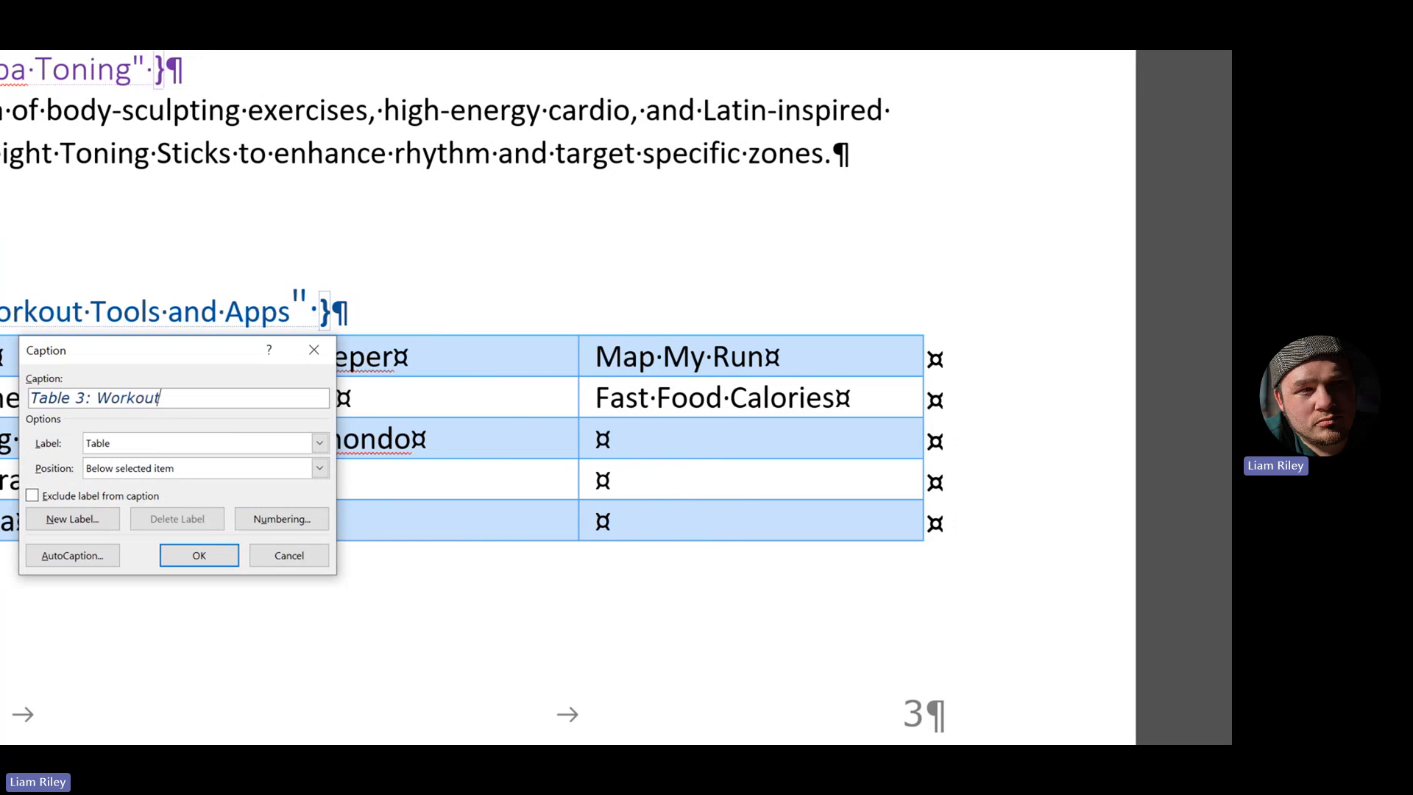
type("Tools and Ap")
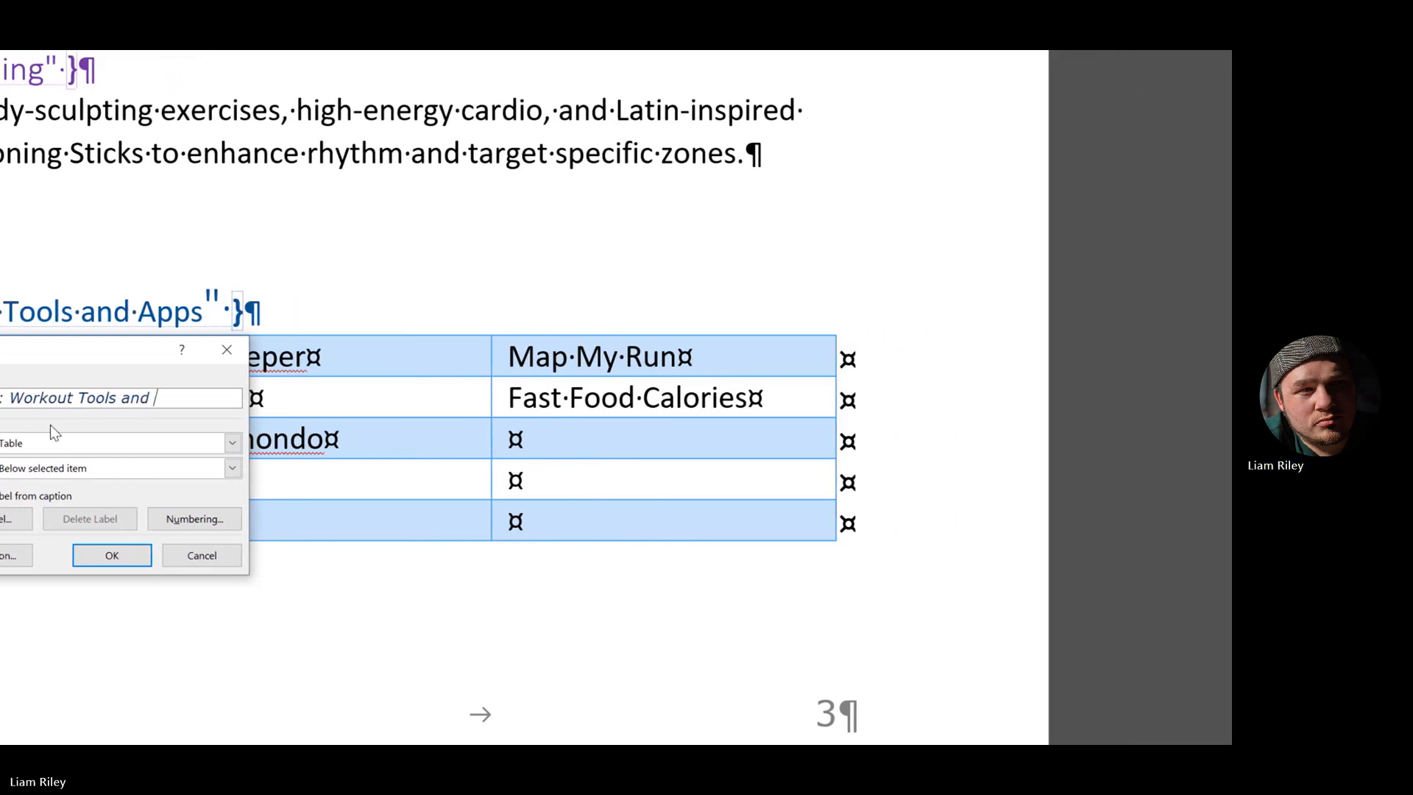
type("ps")
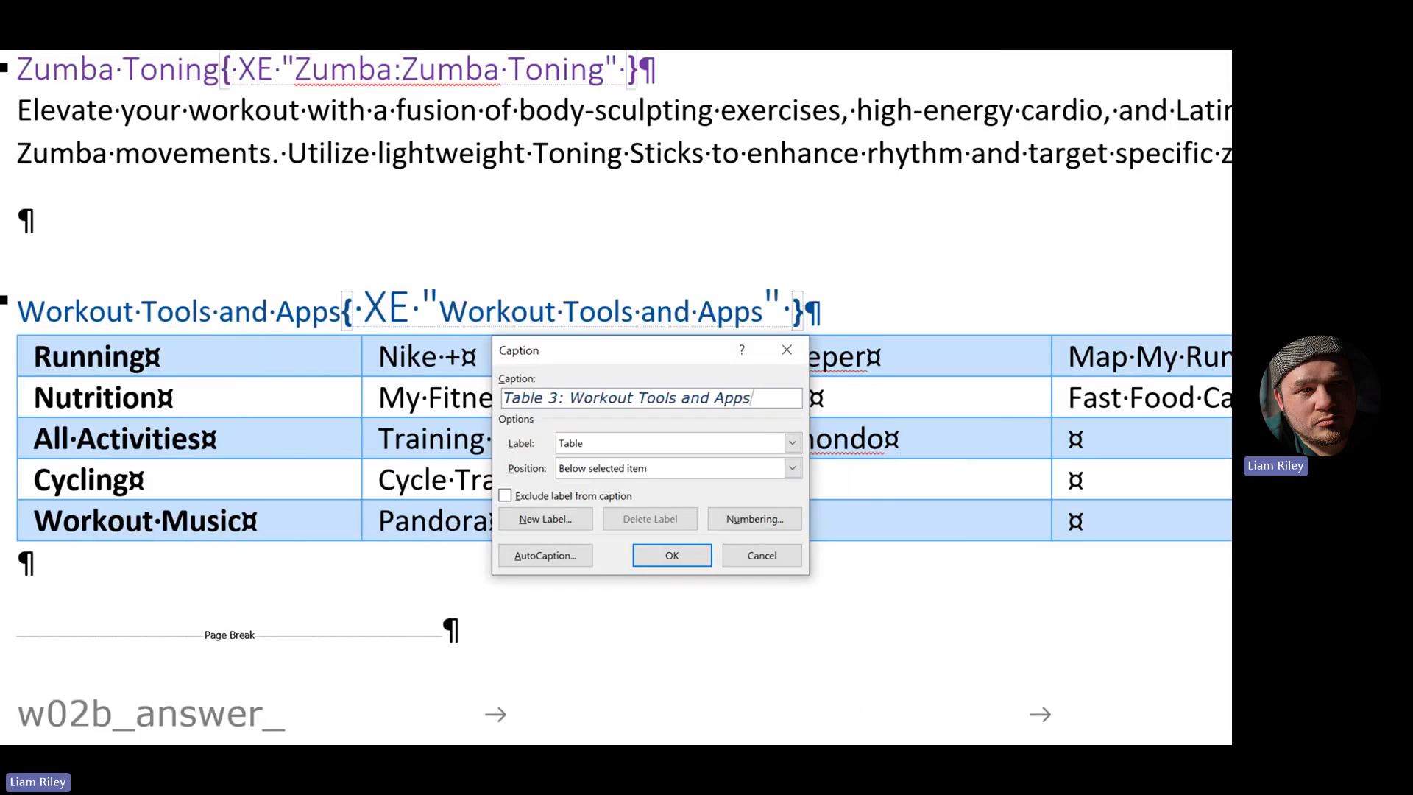
left_click(74, 556)
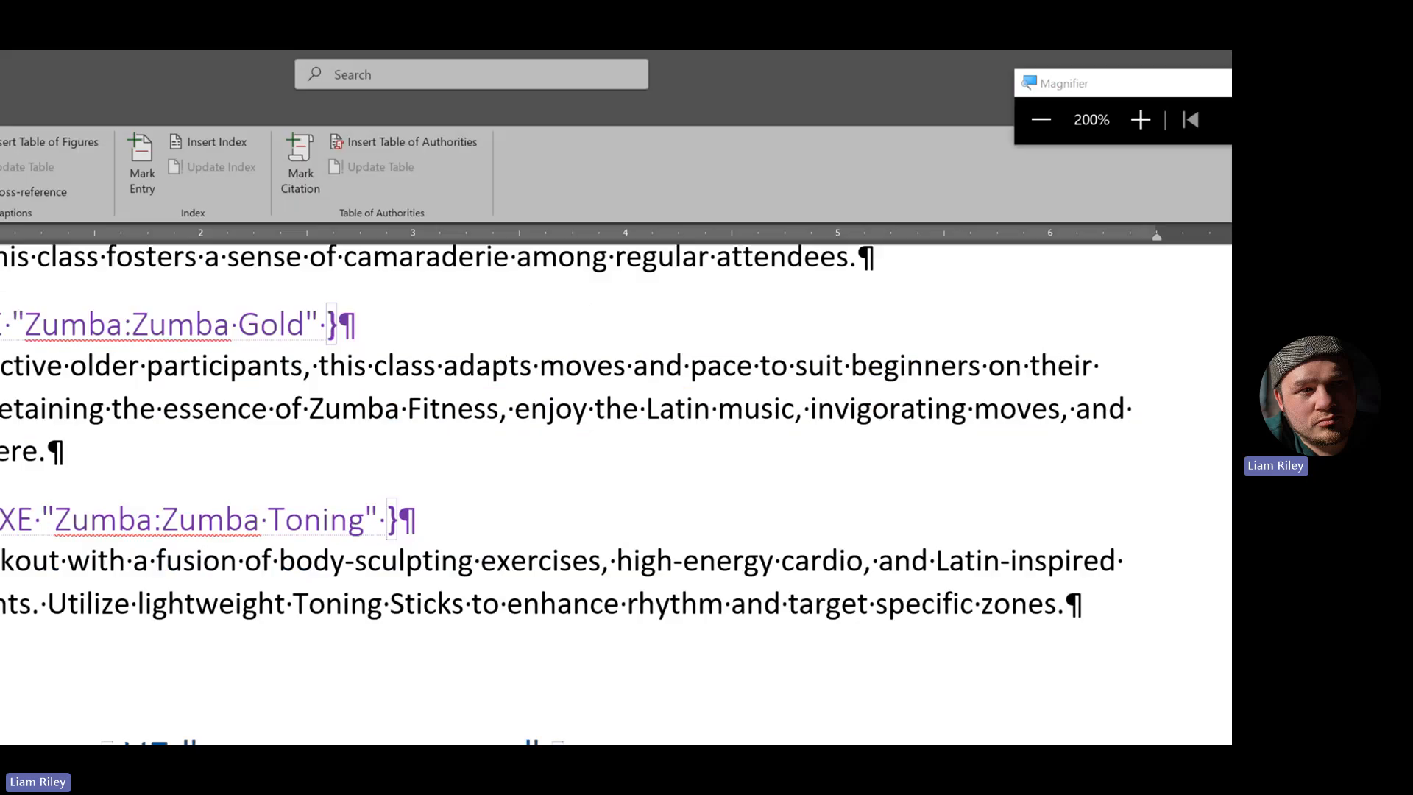
- Insert a Next Page section break before the "Higheon Fitness: Elevating Your Fitness Experience" title, and go to the new blank page
left_click(731, 117)
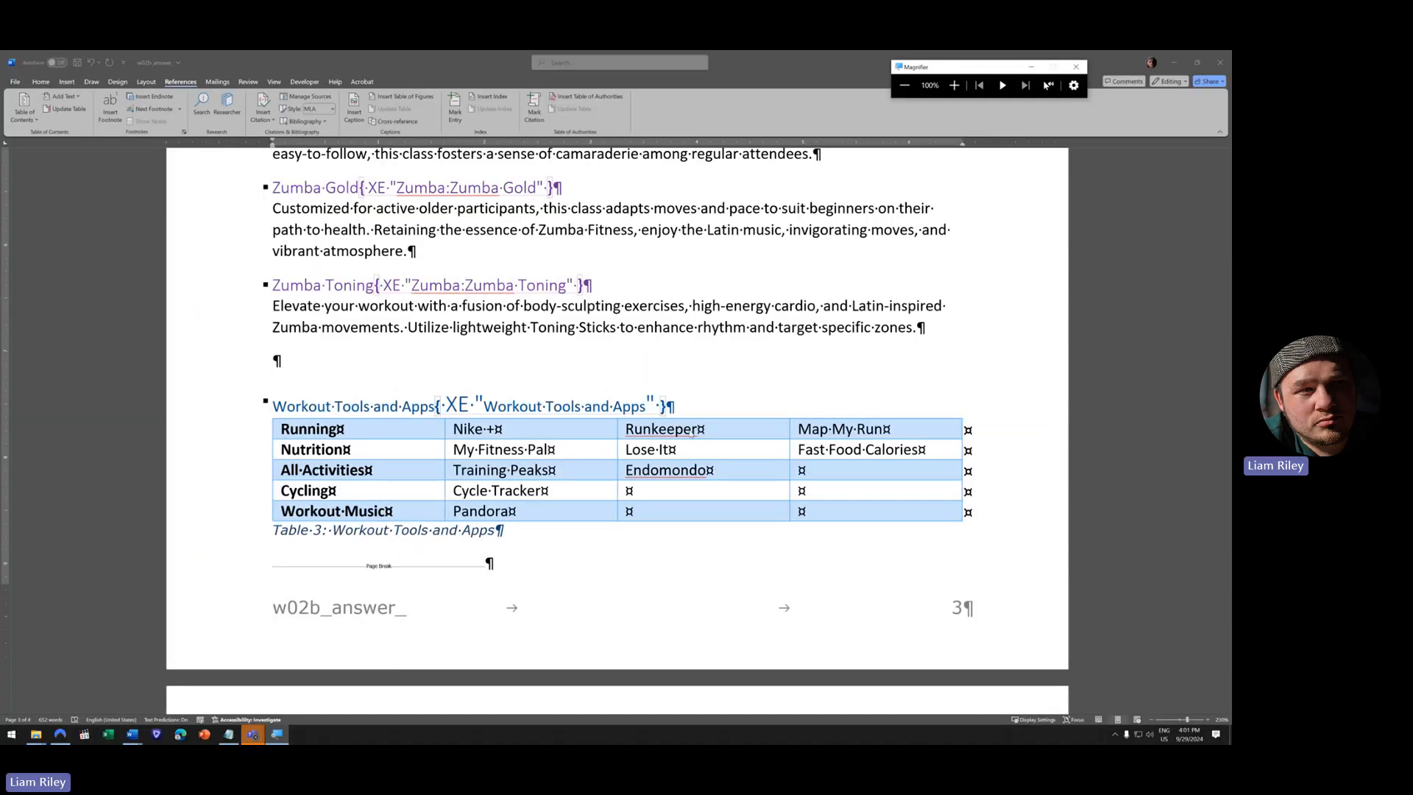
scroll(665, 458, "up", 20)
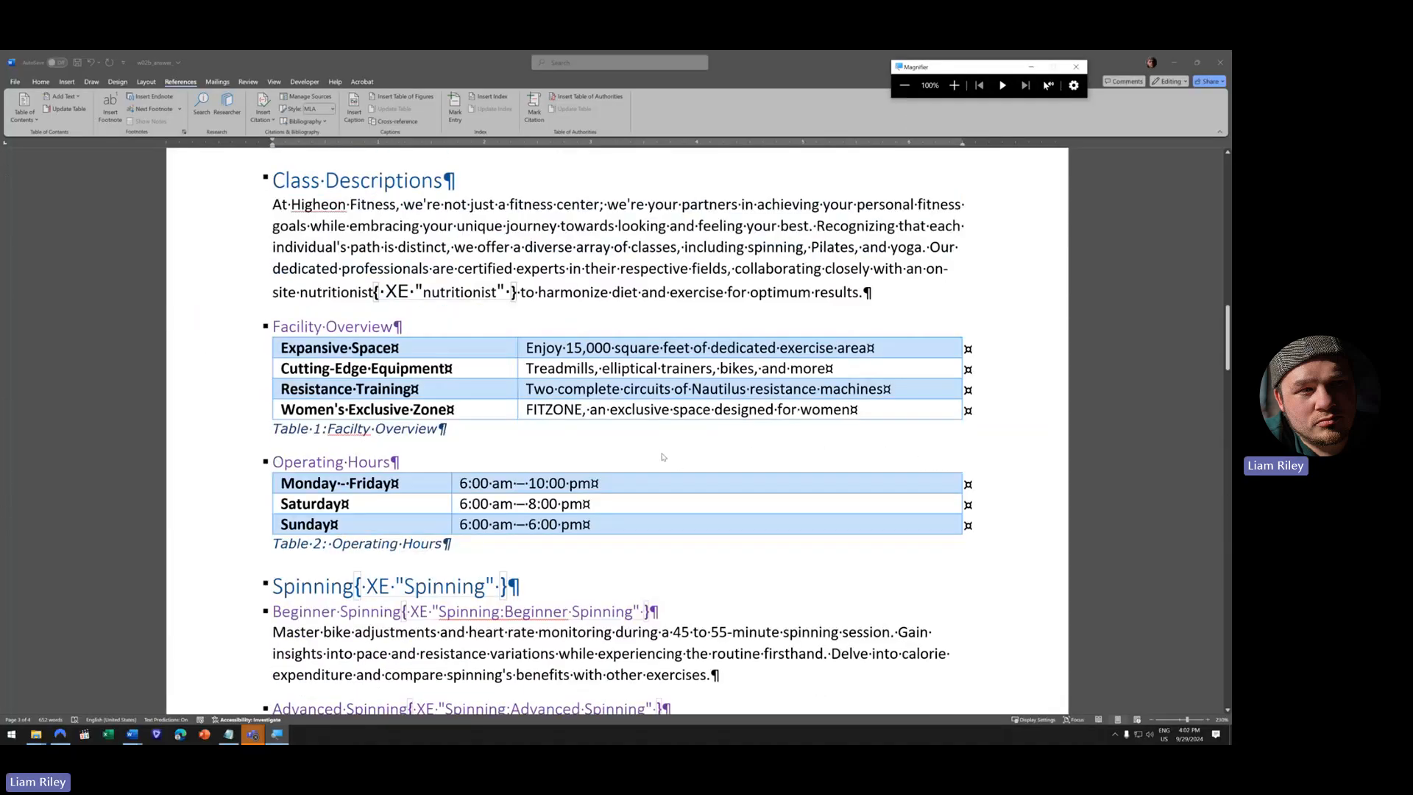
scroll(564, 483, "down", 3)
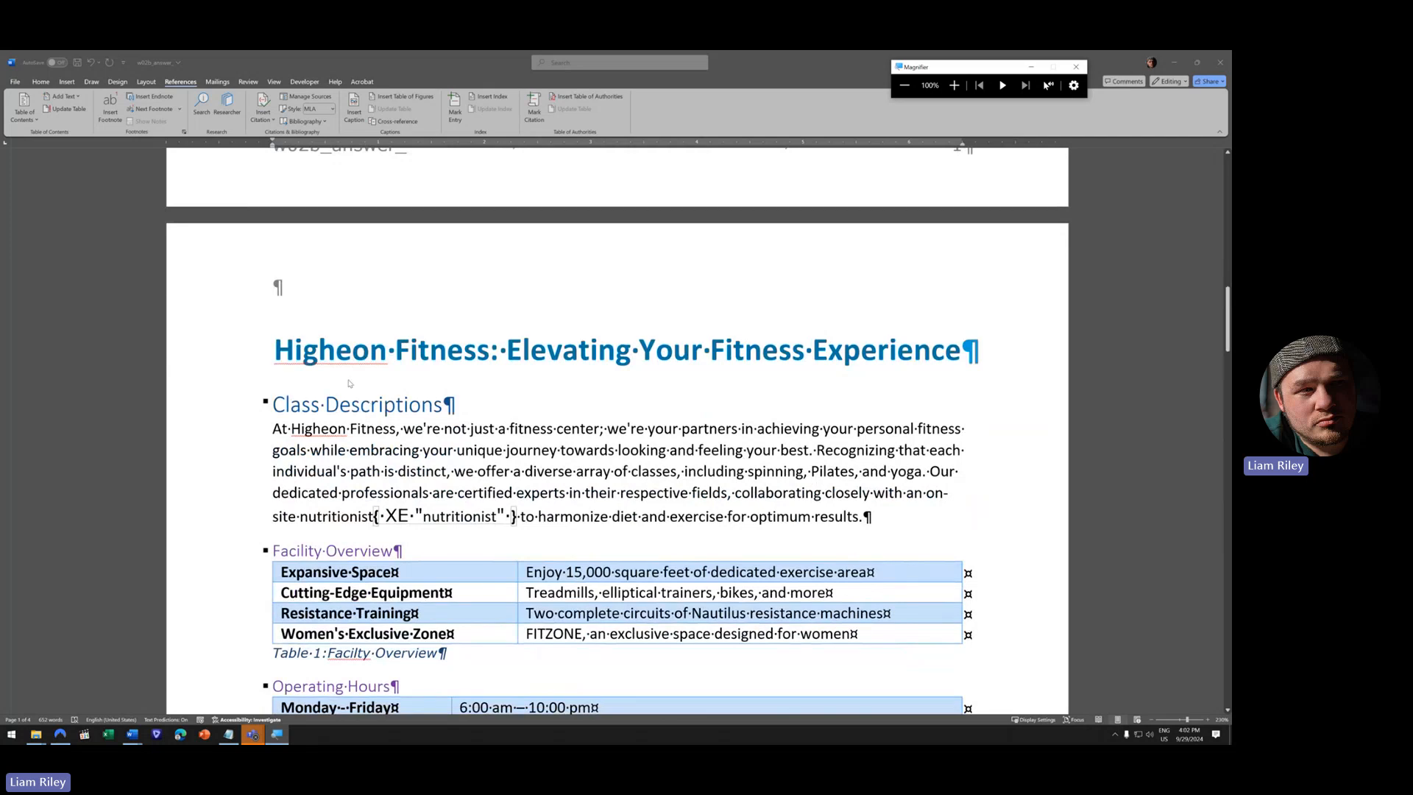
right_click(285, 335)
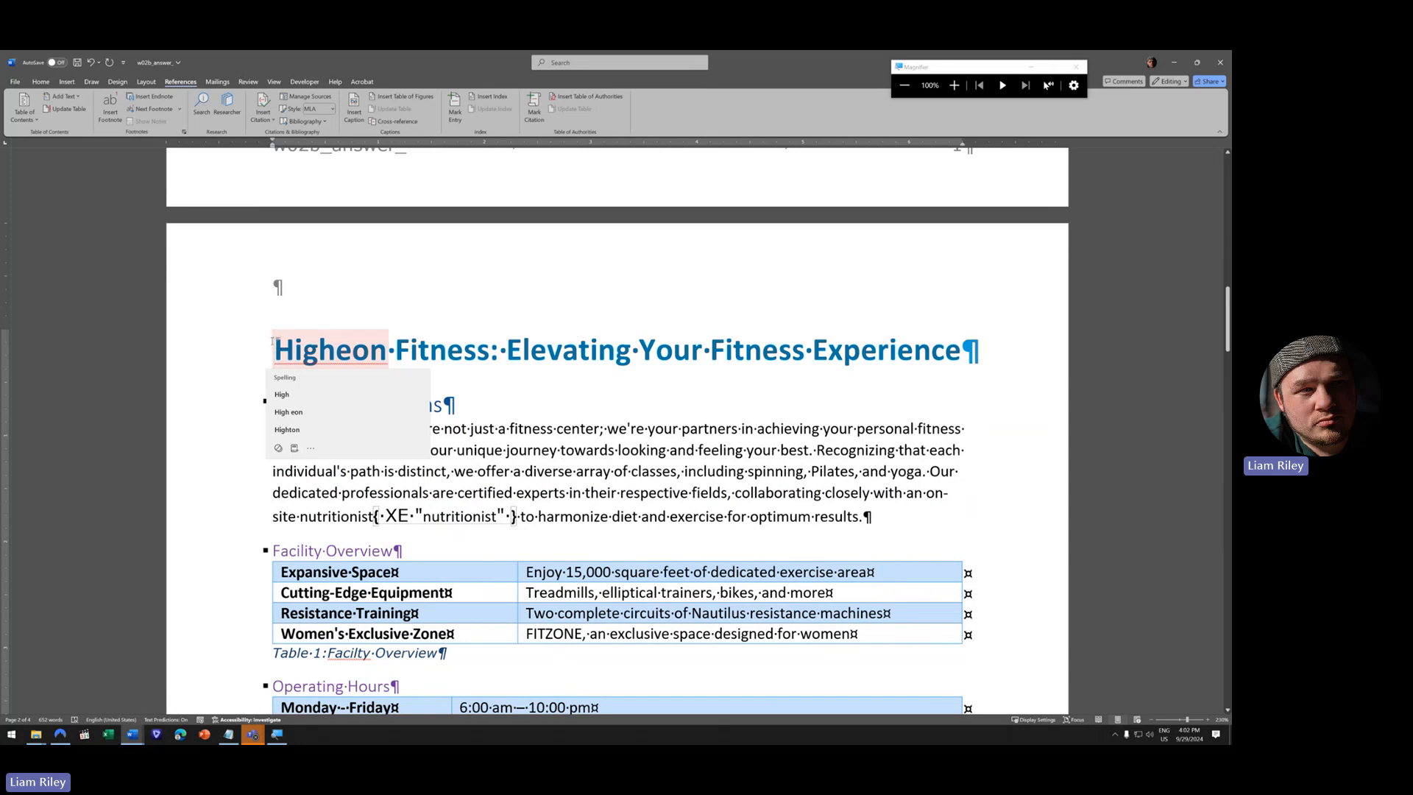
left_click(146, 82)
left_click(129, 96)
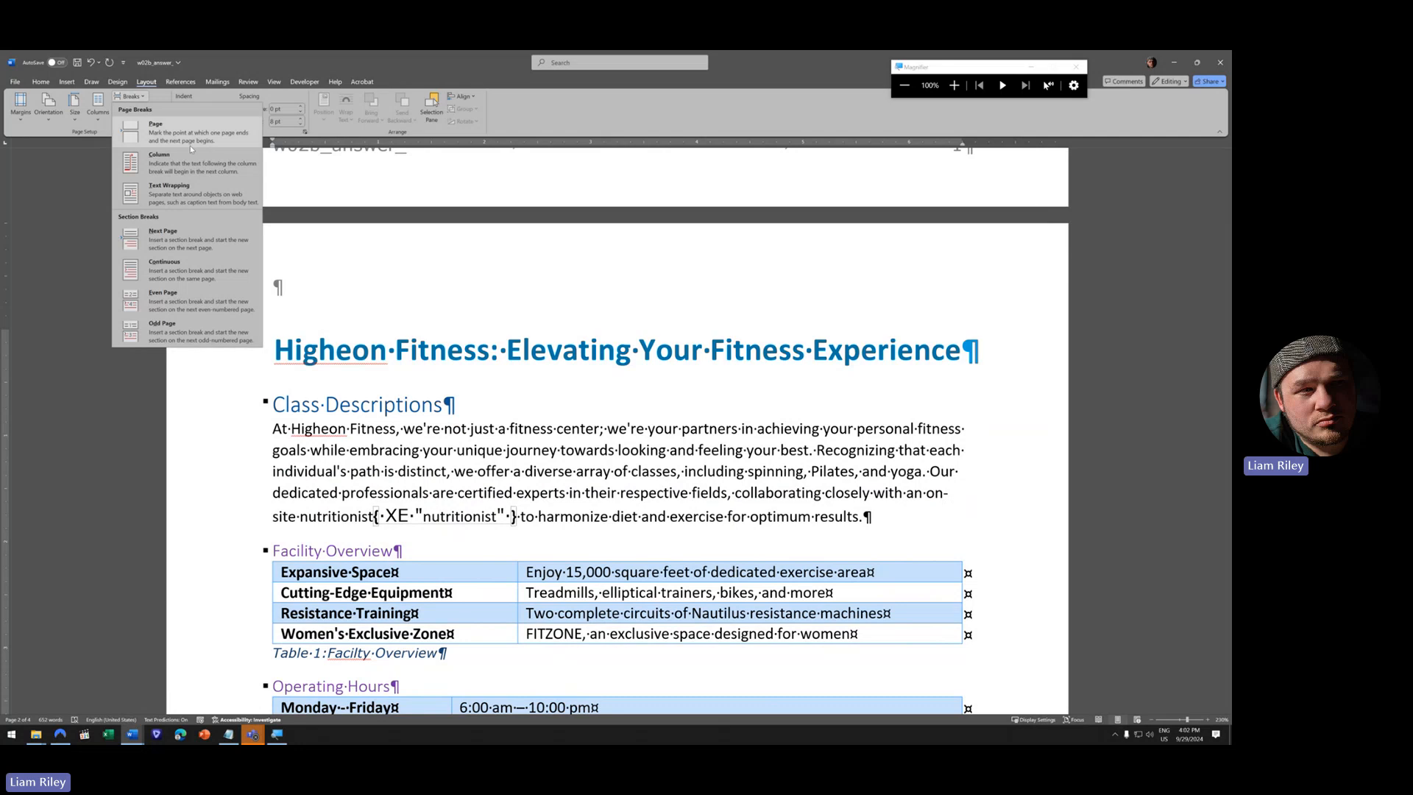
left_click(163, 239)
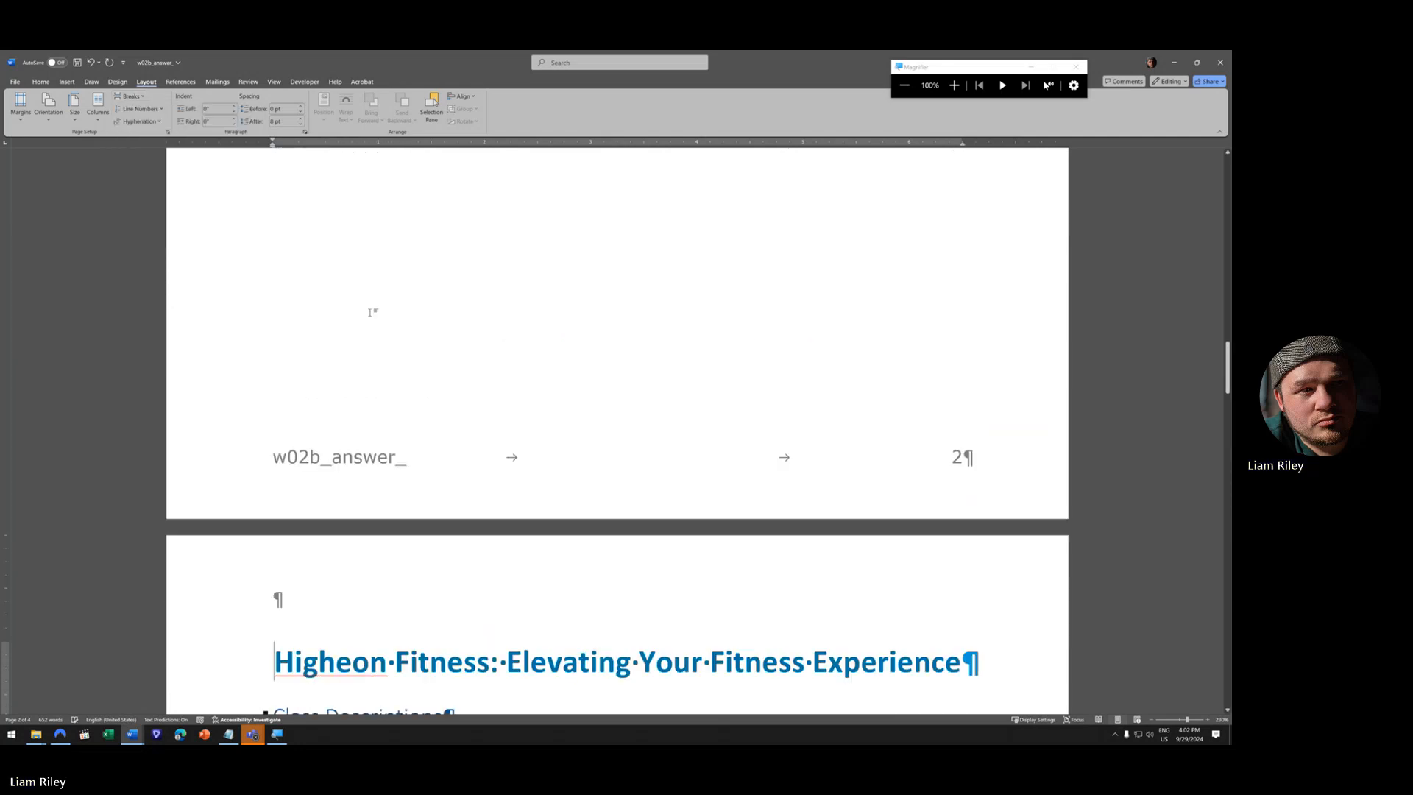
scroll(324, 369, "up", 3)
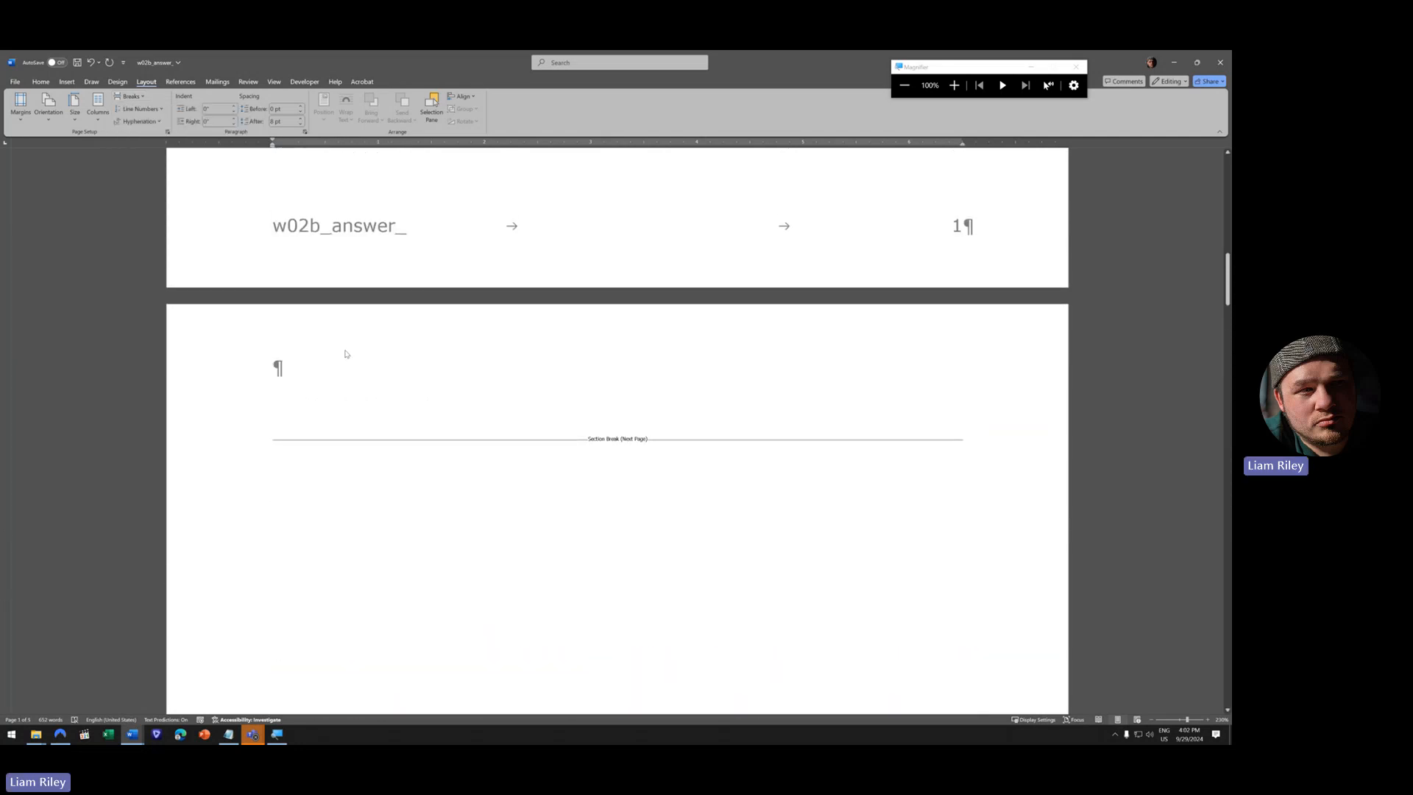
scroll(341, 359, "up", 6)
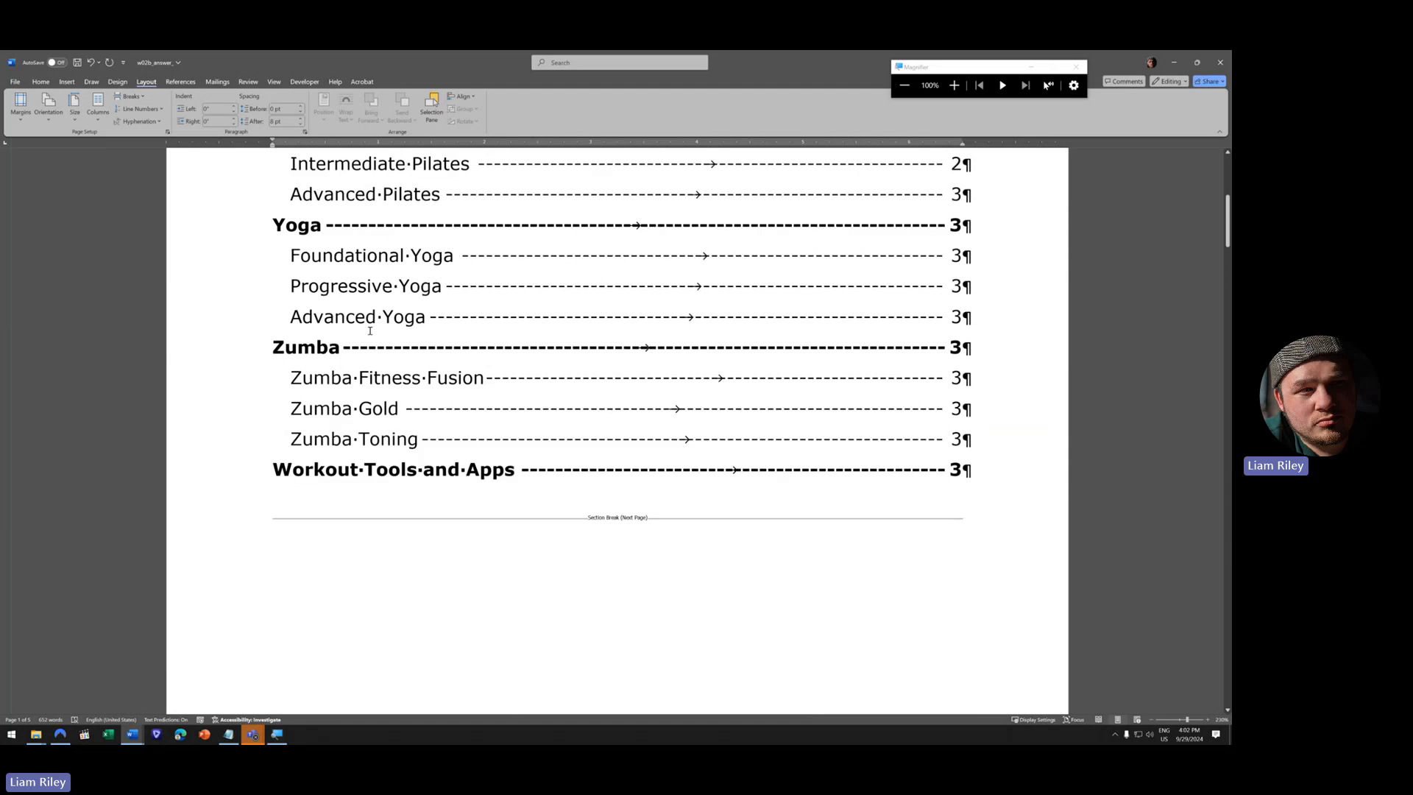
scroll(375, 328, "down", 9)
scroll(363, 329, "up", 2)
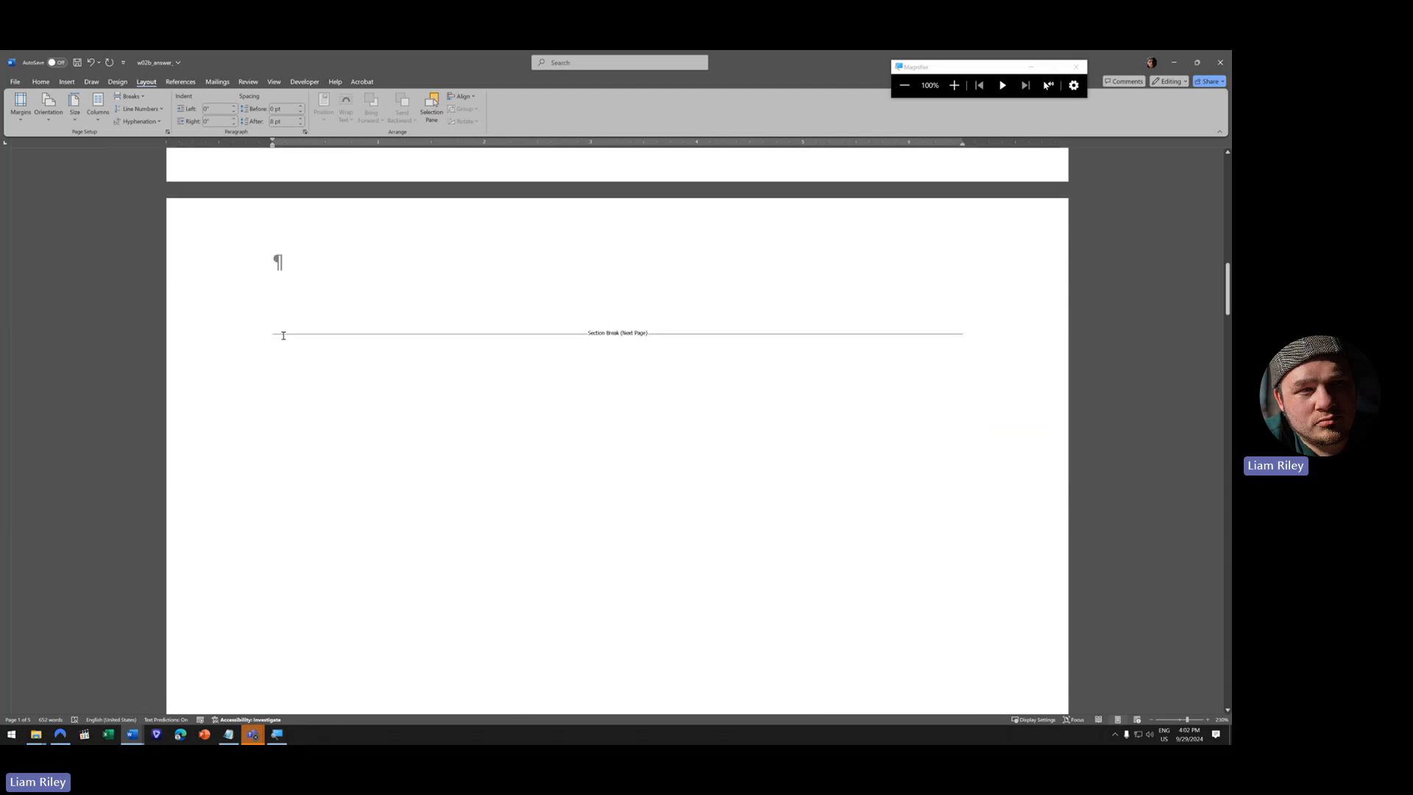
- Add the heading "Table of Figures" before the section break on the new page, followed by an empty paragraph
left_click(318, 346)
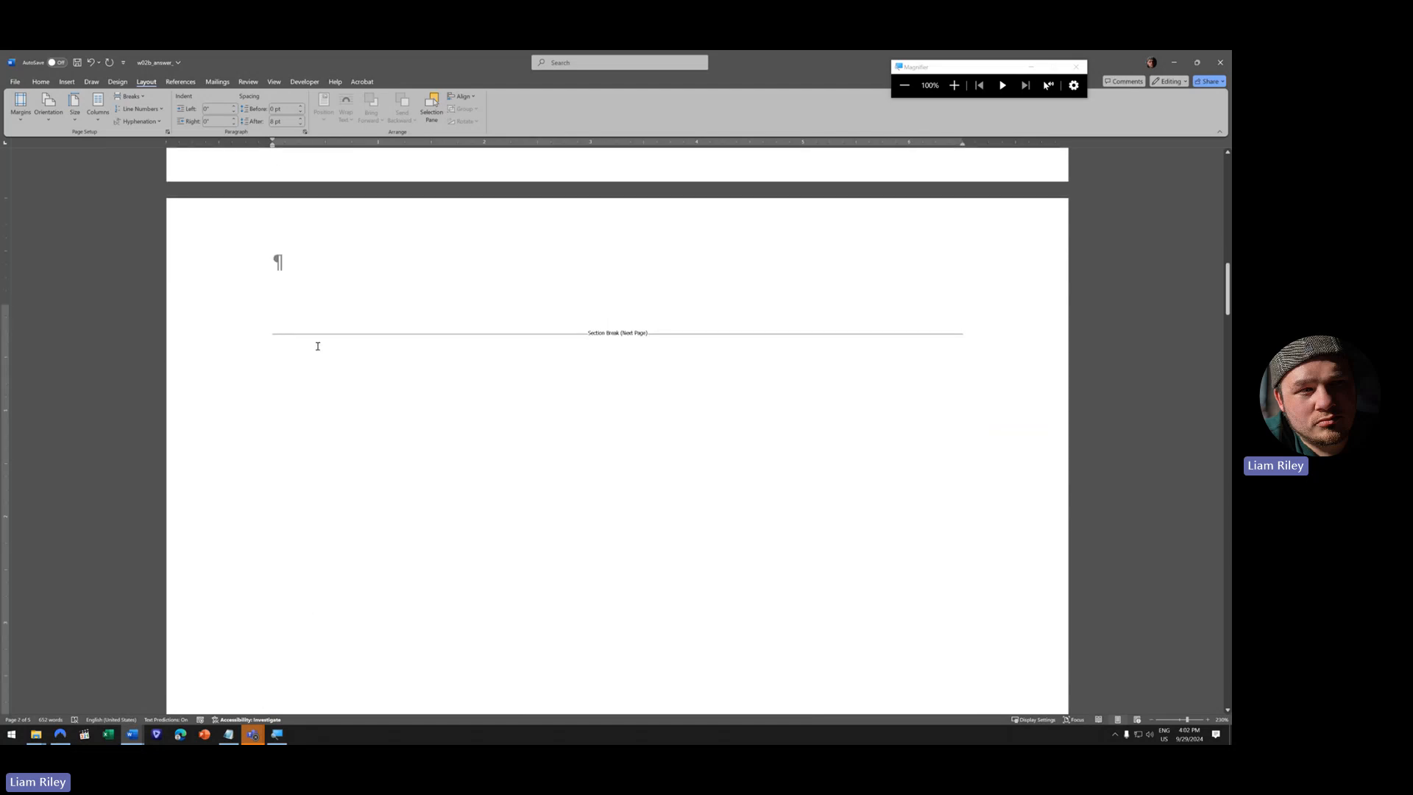
type("tabl")
key("BackSpace")
key("BackSpace")
key("BackSpace")
key("BackSpace")
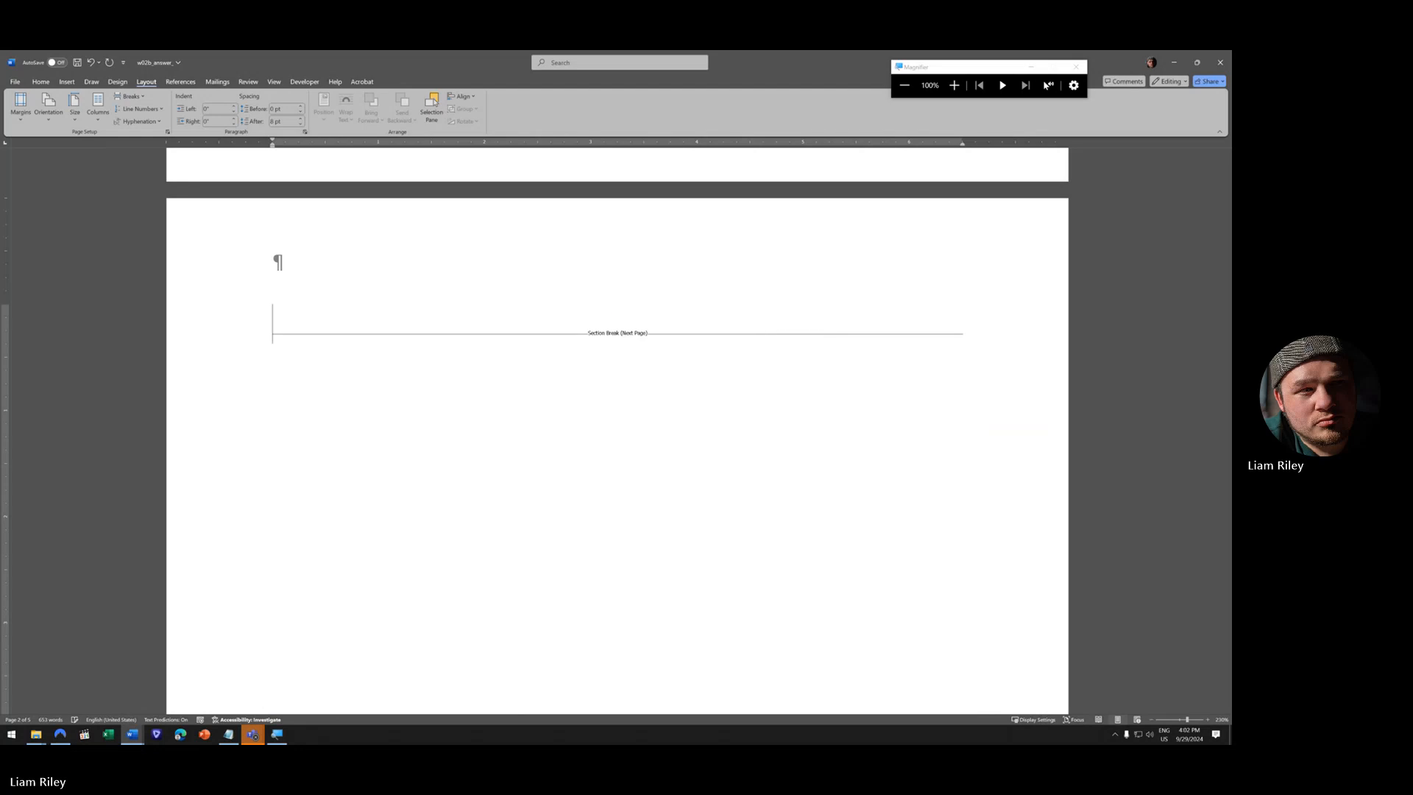
type("Table of ")
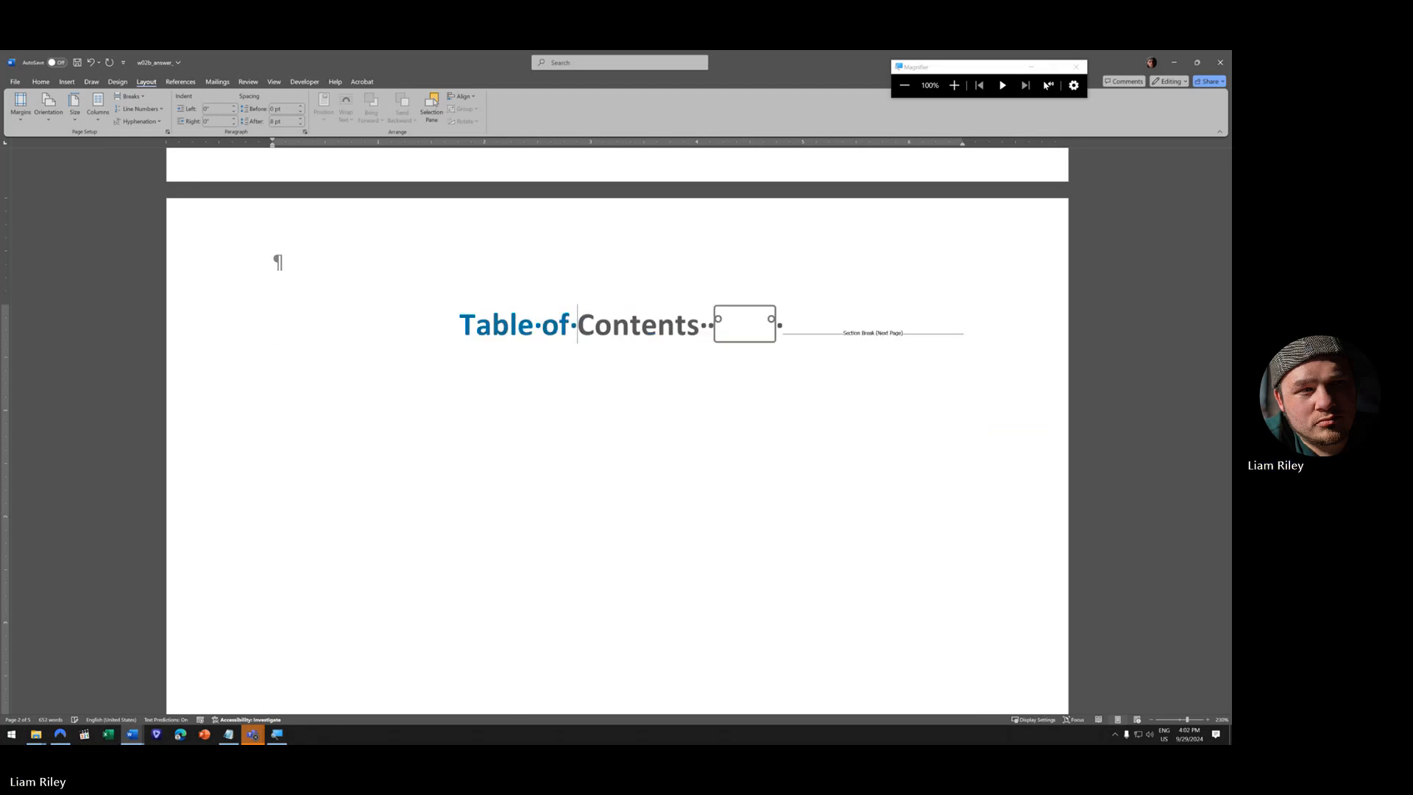
type("Figures")
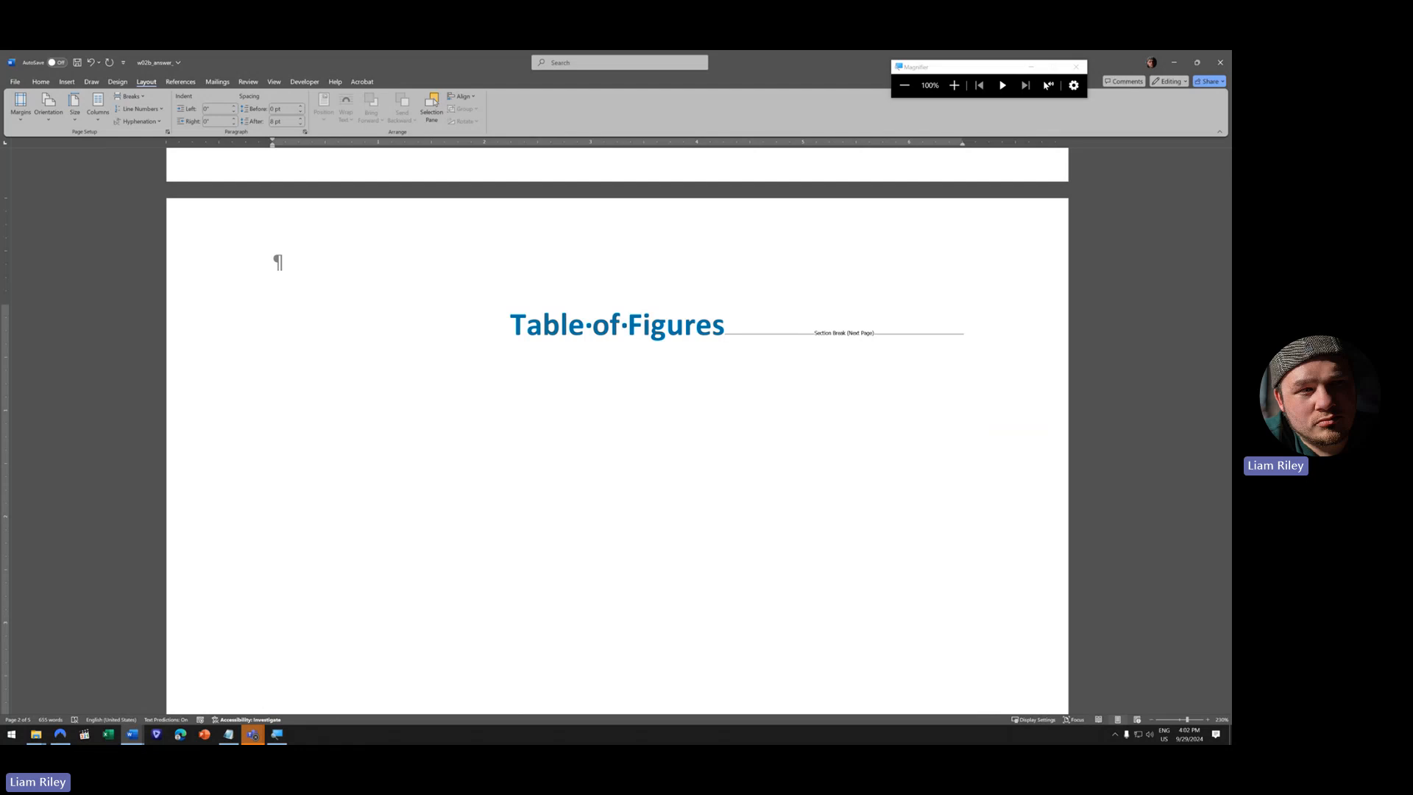
key("Return")
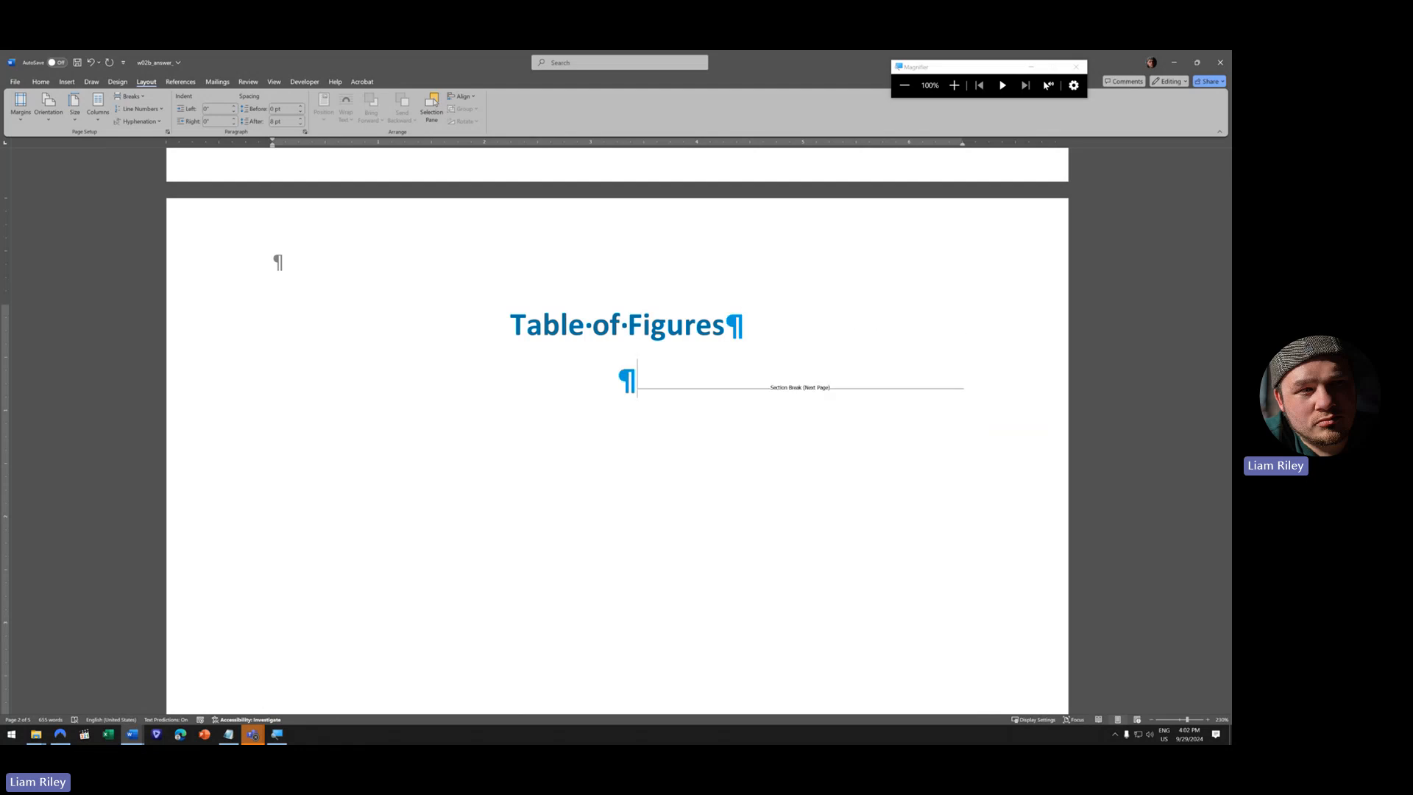
- Insert a table of figures listing the Table captions below the heading, using a dashed tab leader
left_click(182, 83)
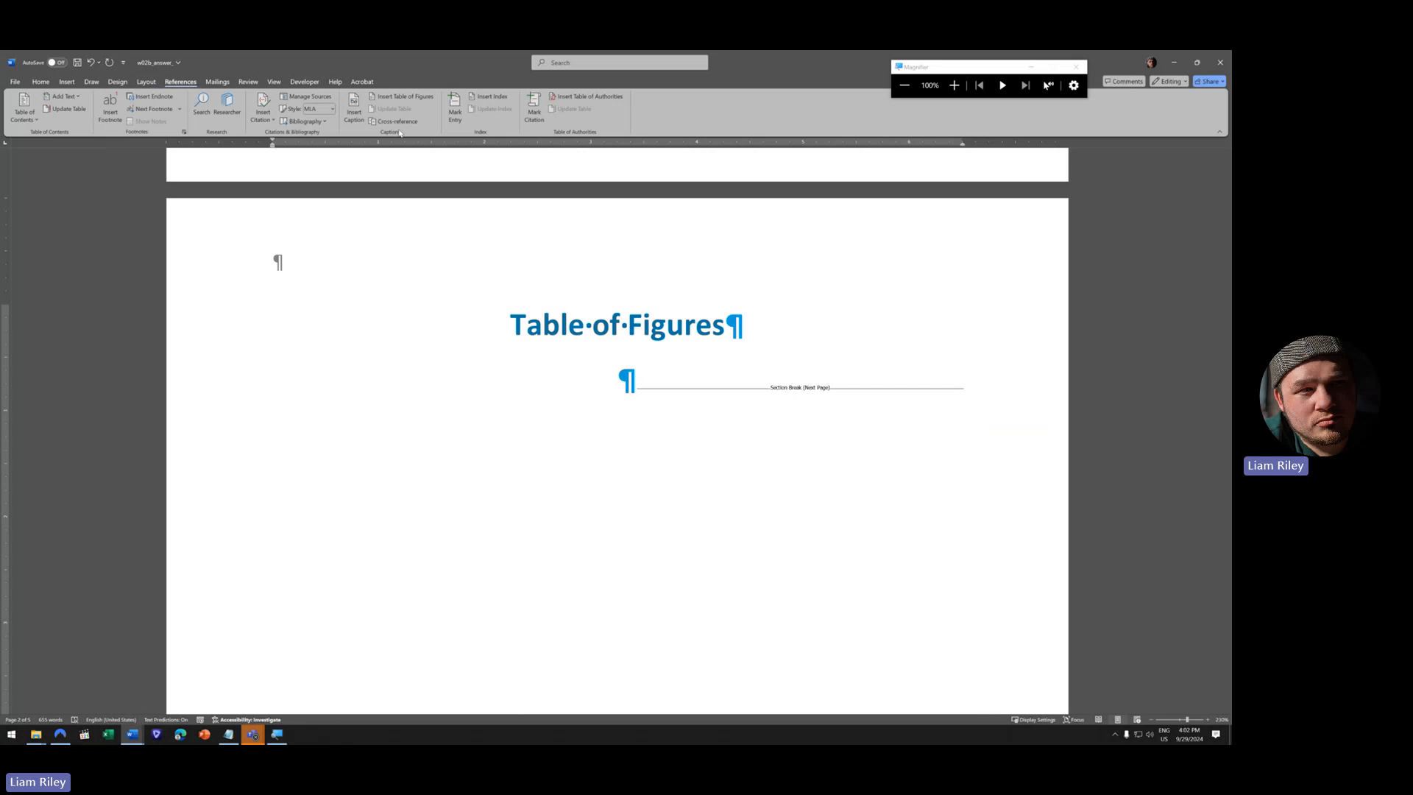
left_click(954, 85)
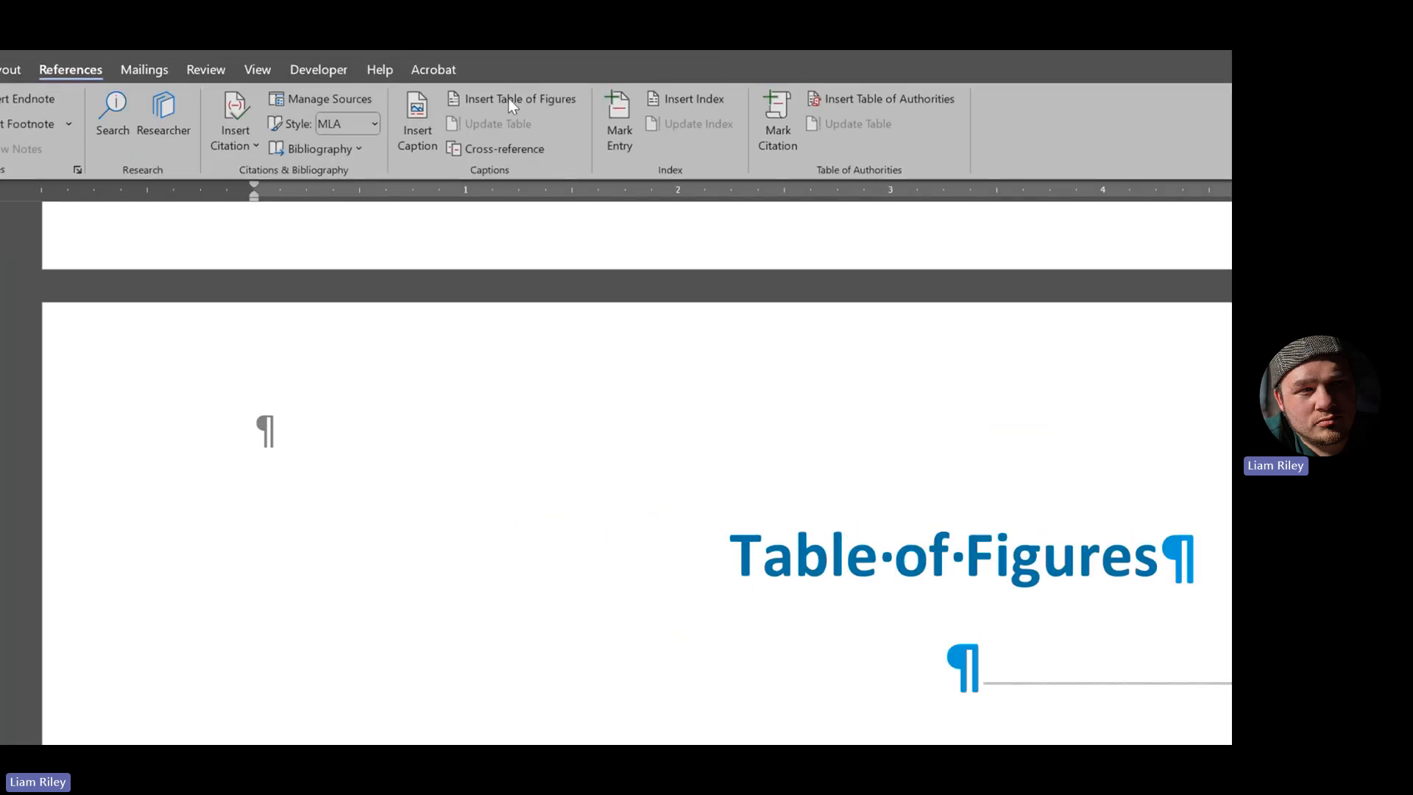
left_click(506, 98)
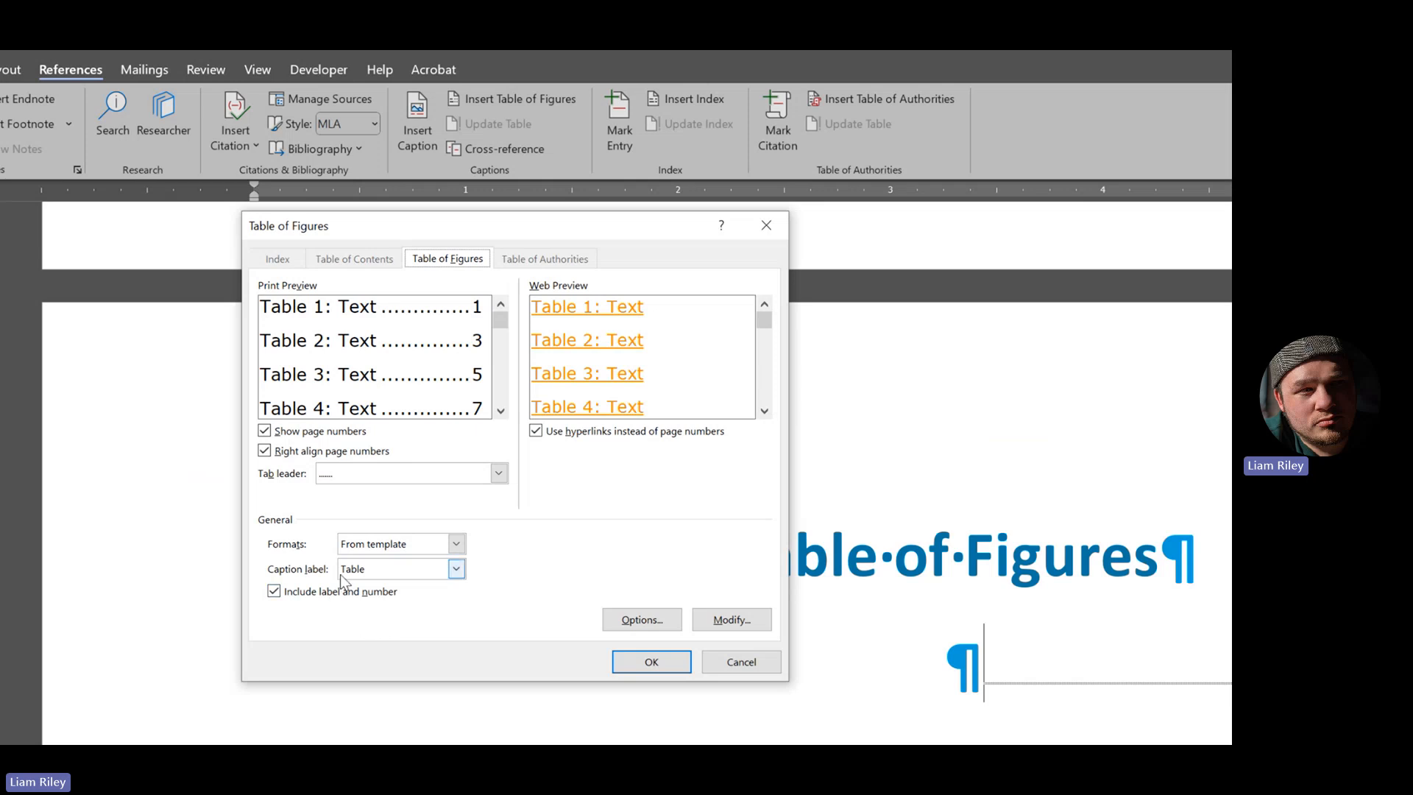
left_click(372, 473)
left_click(350, 518)
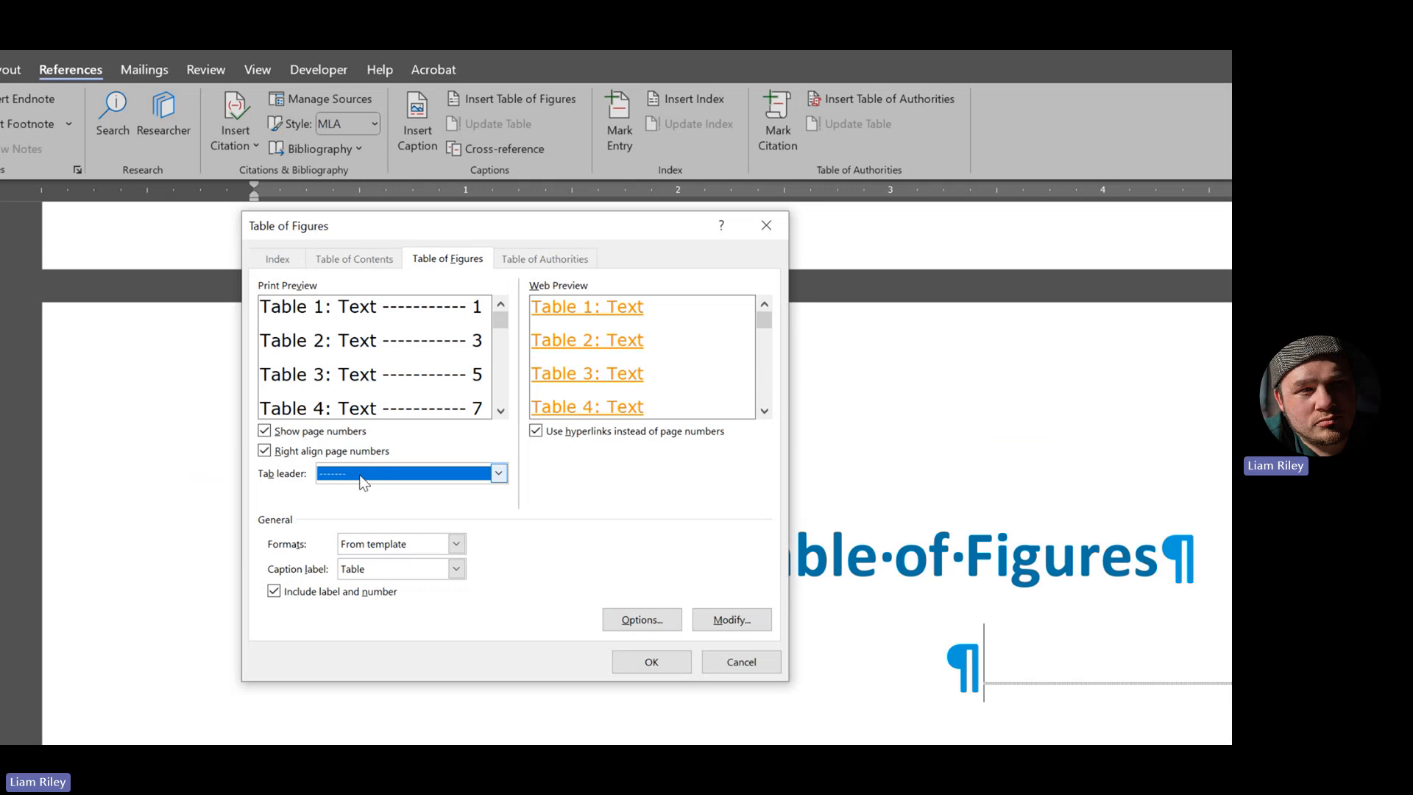
left_click(652, 661)
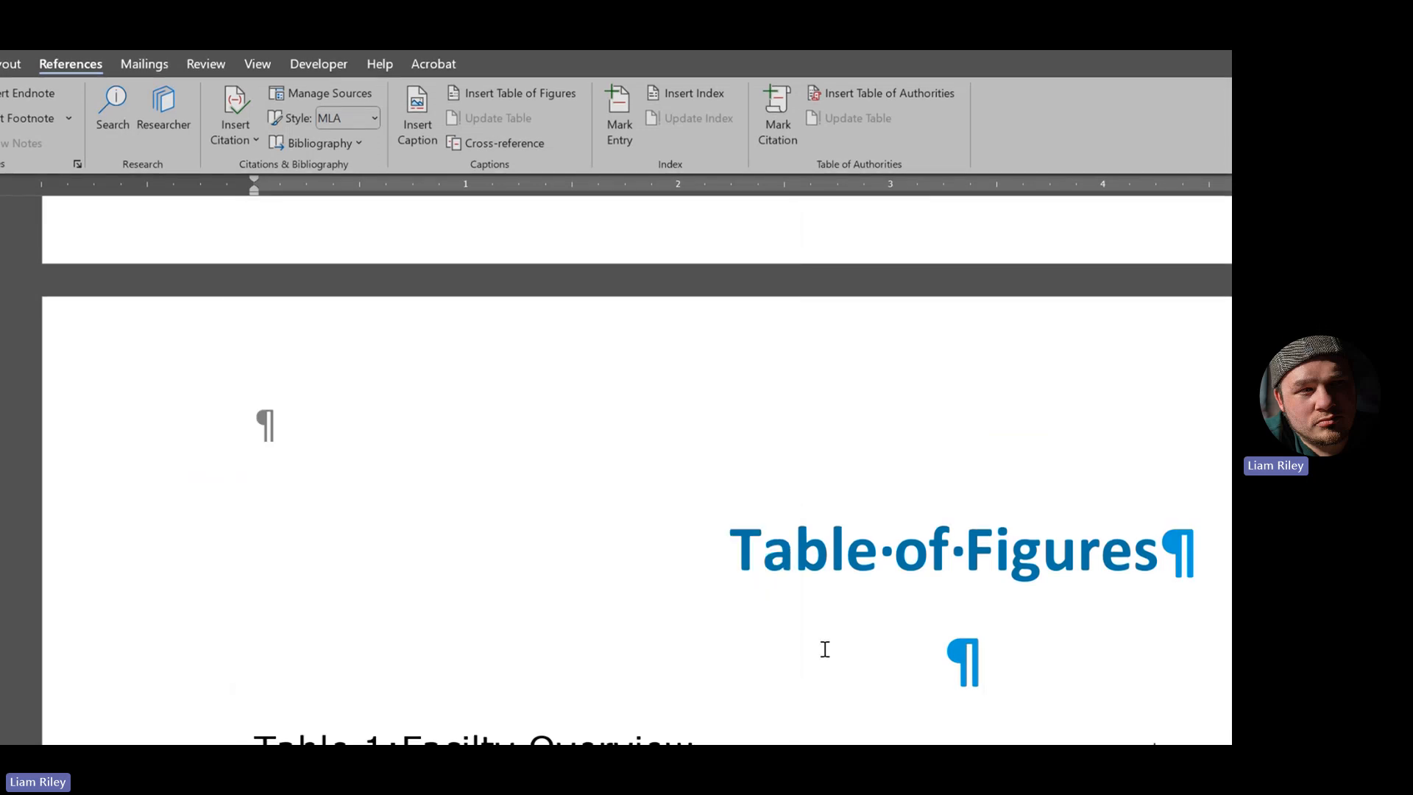
left_click(1056, 115)
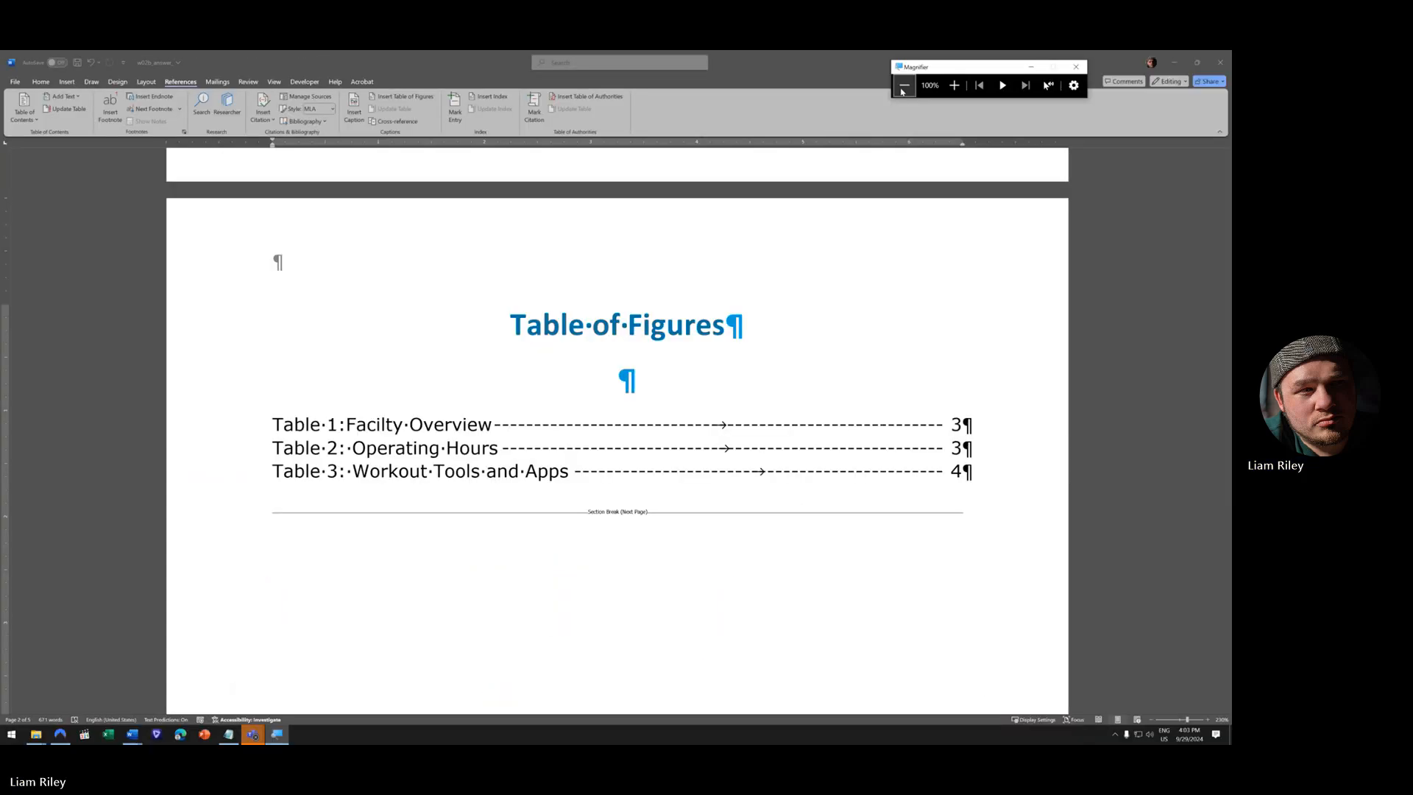
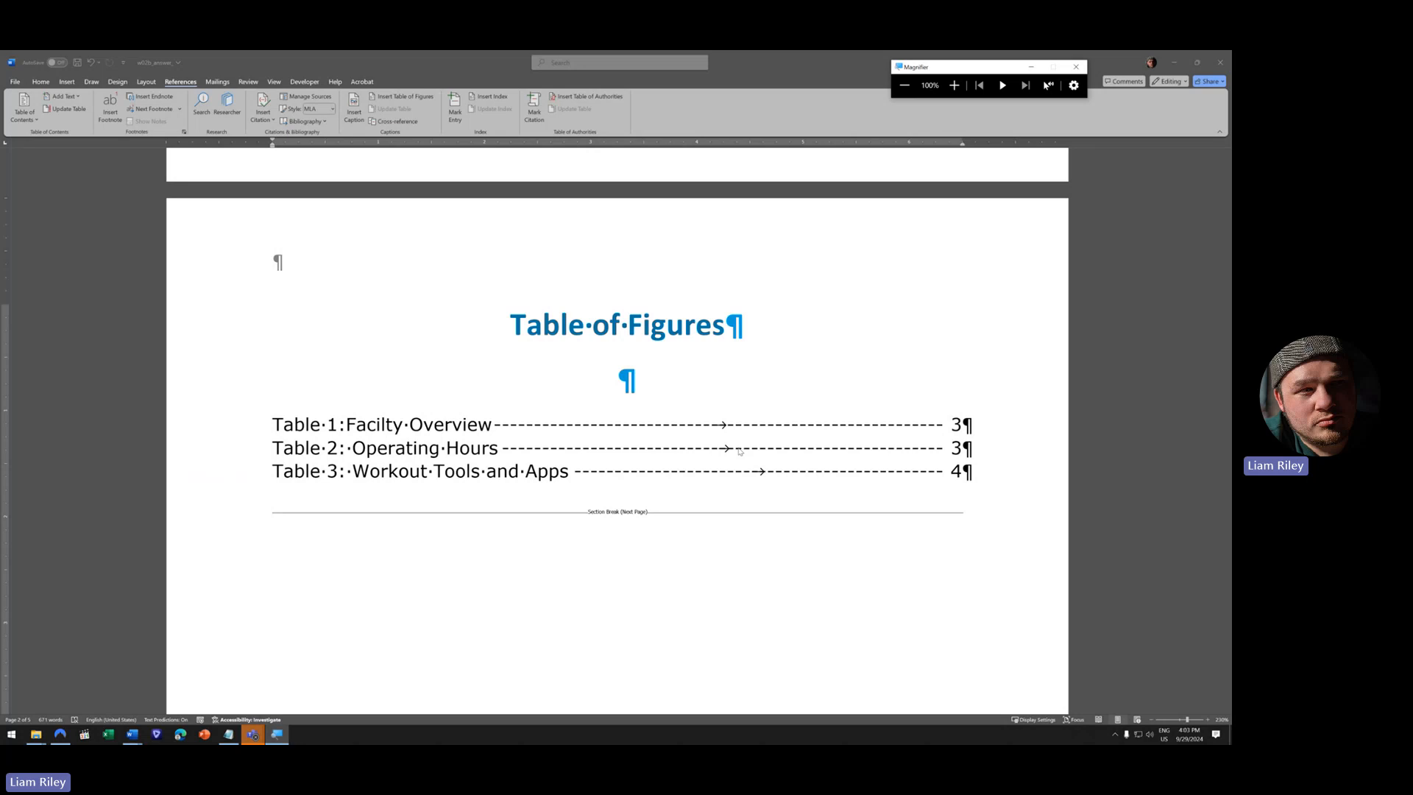
- Apply the Wide margins preset to the Table of Contents section
scroll(739, 451, "up", 7)
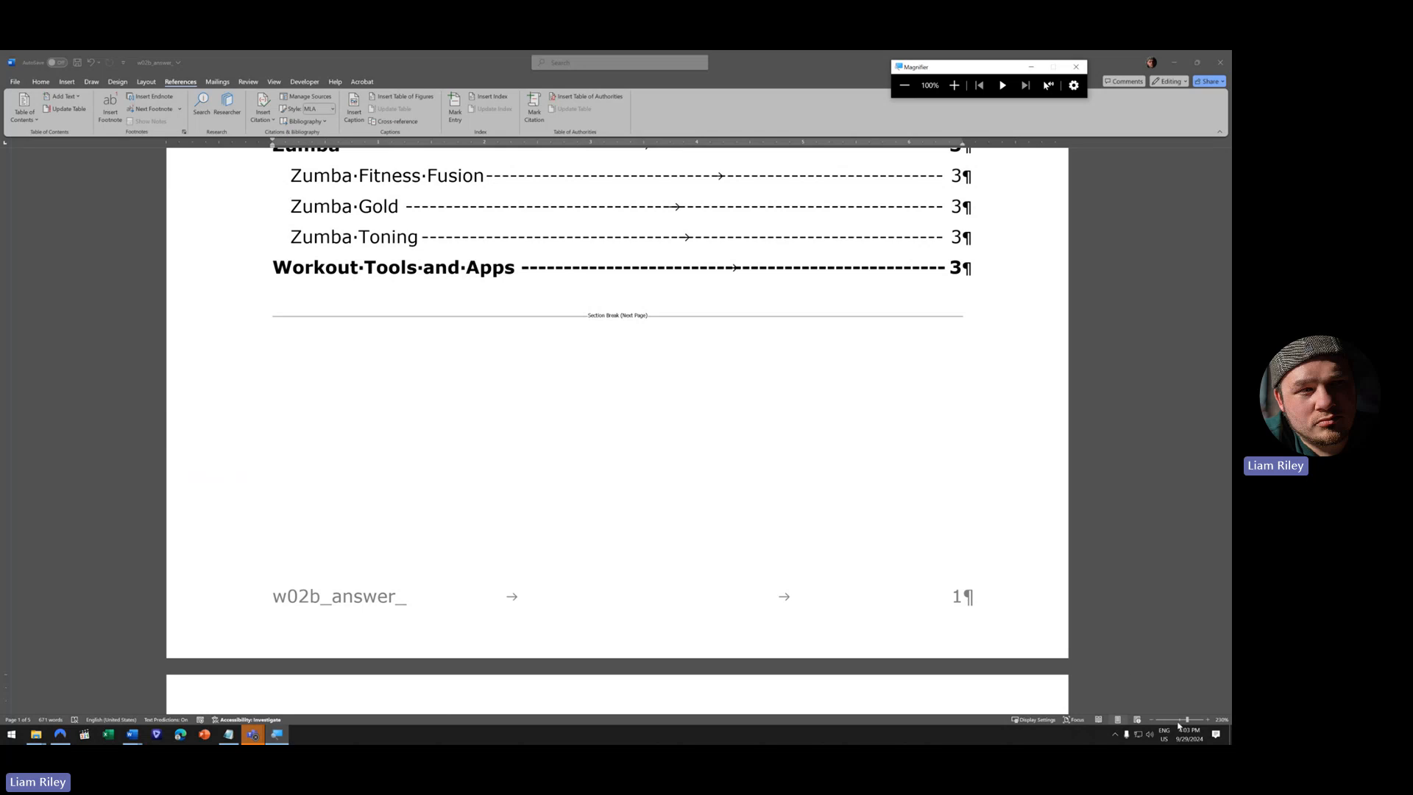
left_click(1152, 719)
left_click(1152, 719)
left_click(1152, 720)
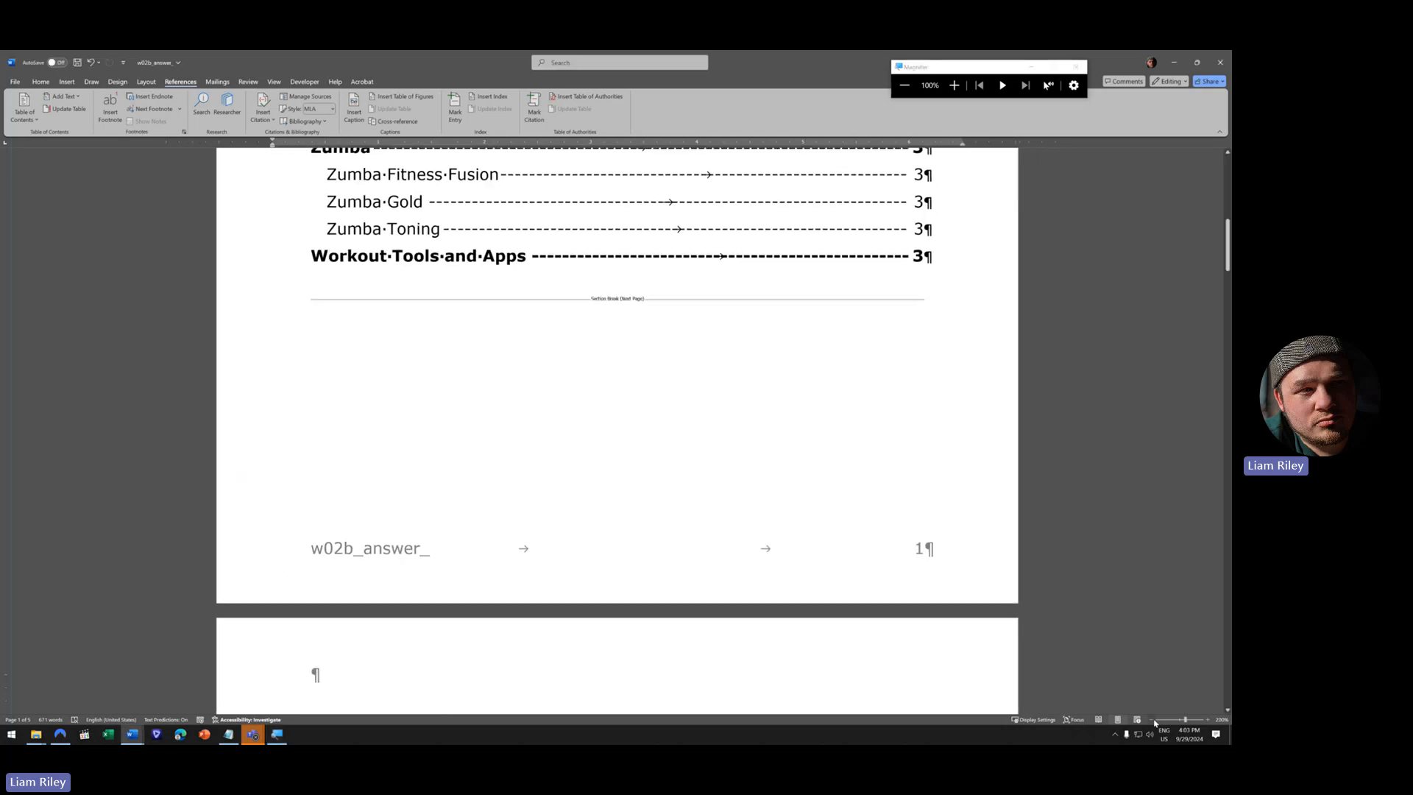
left_click(1153, 720)
left_click(1152, 720)
left_click(1152, 720)
left_click(1153, 719)
left_click(1152, 720)
scroll(537, 357, "up", 5)
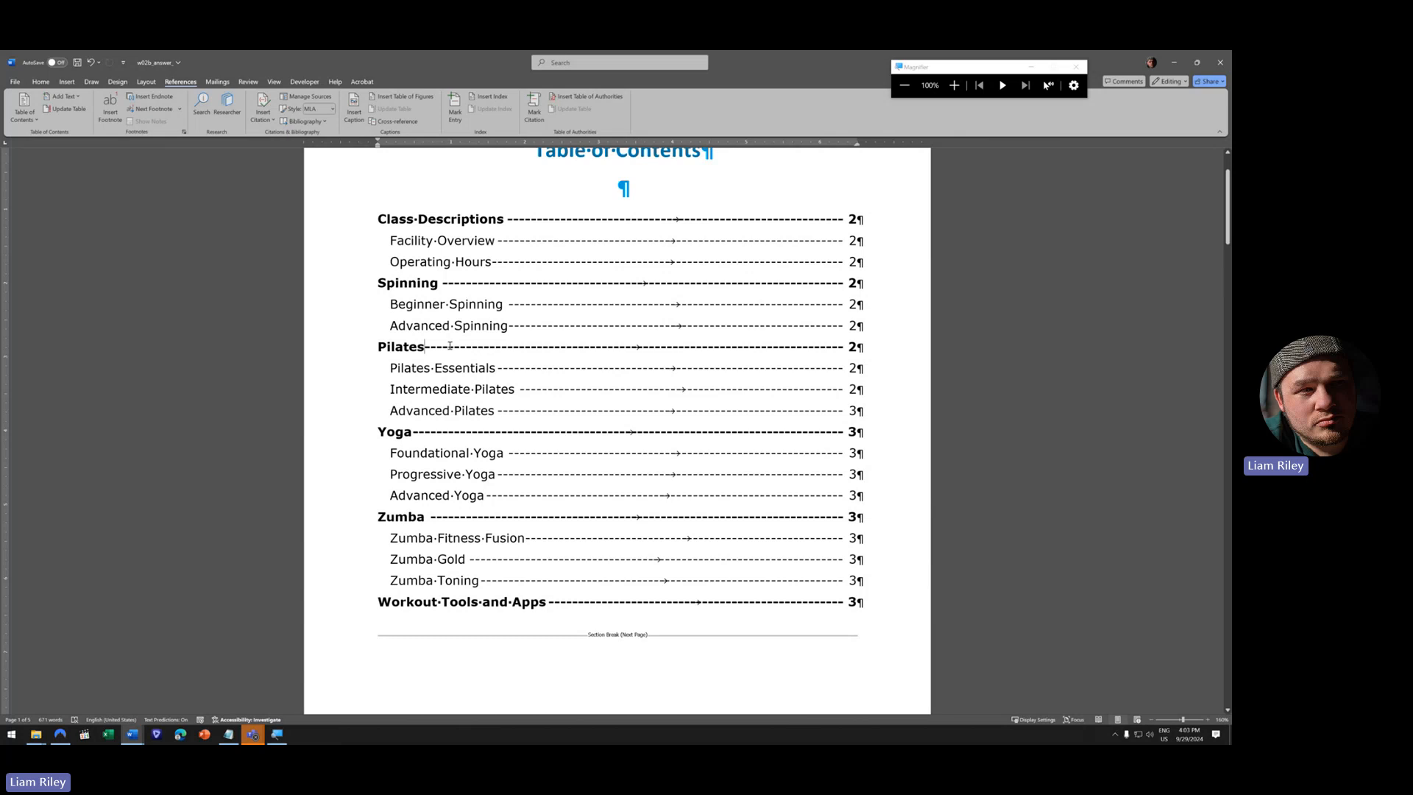
scroll(444, 356, "up", 1)
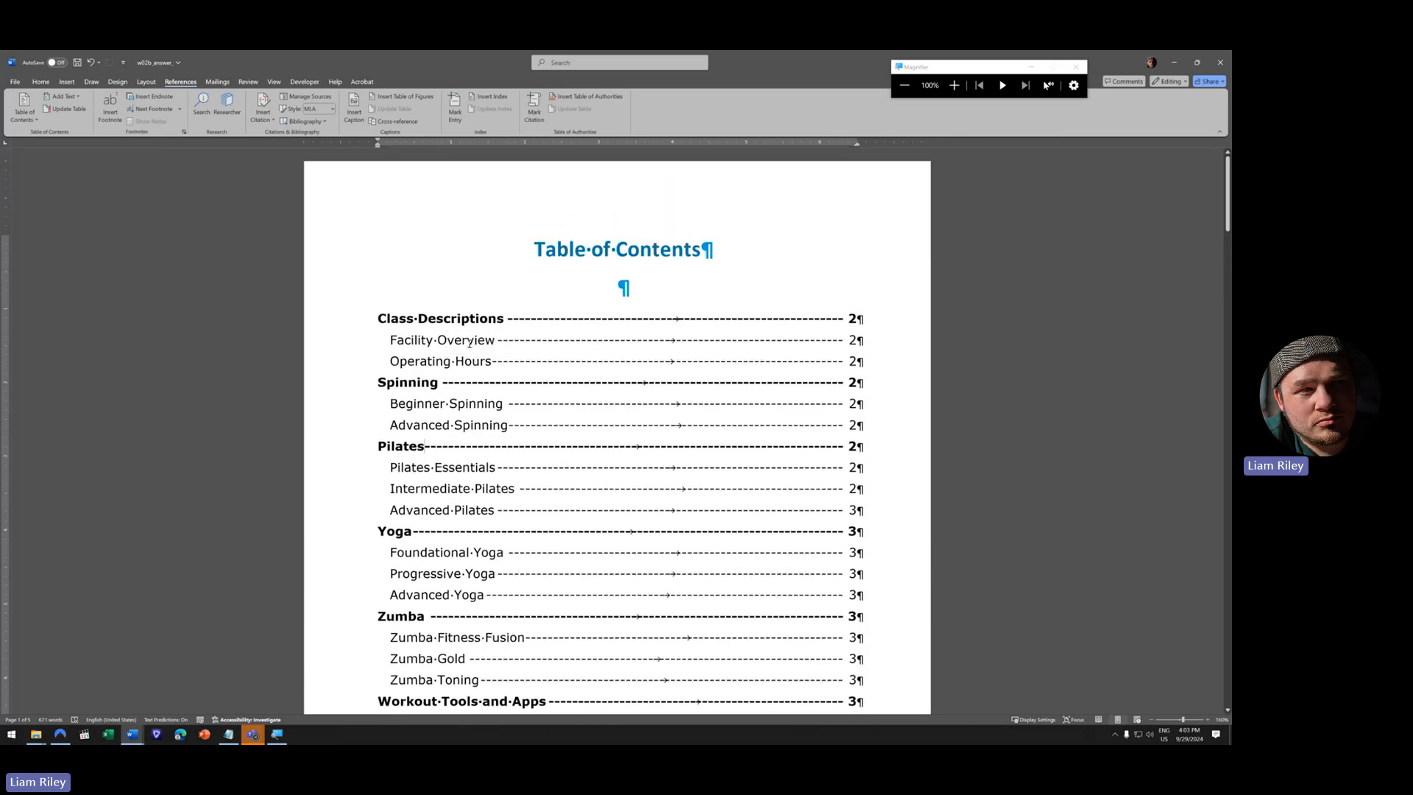
left_click(152, 82)
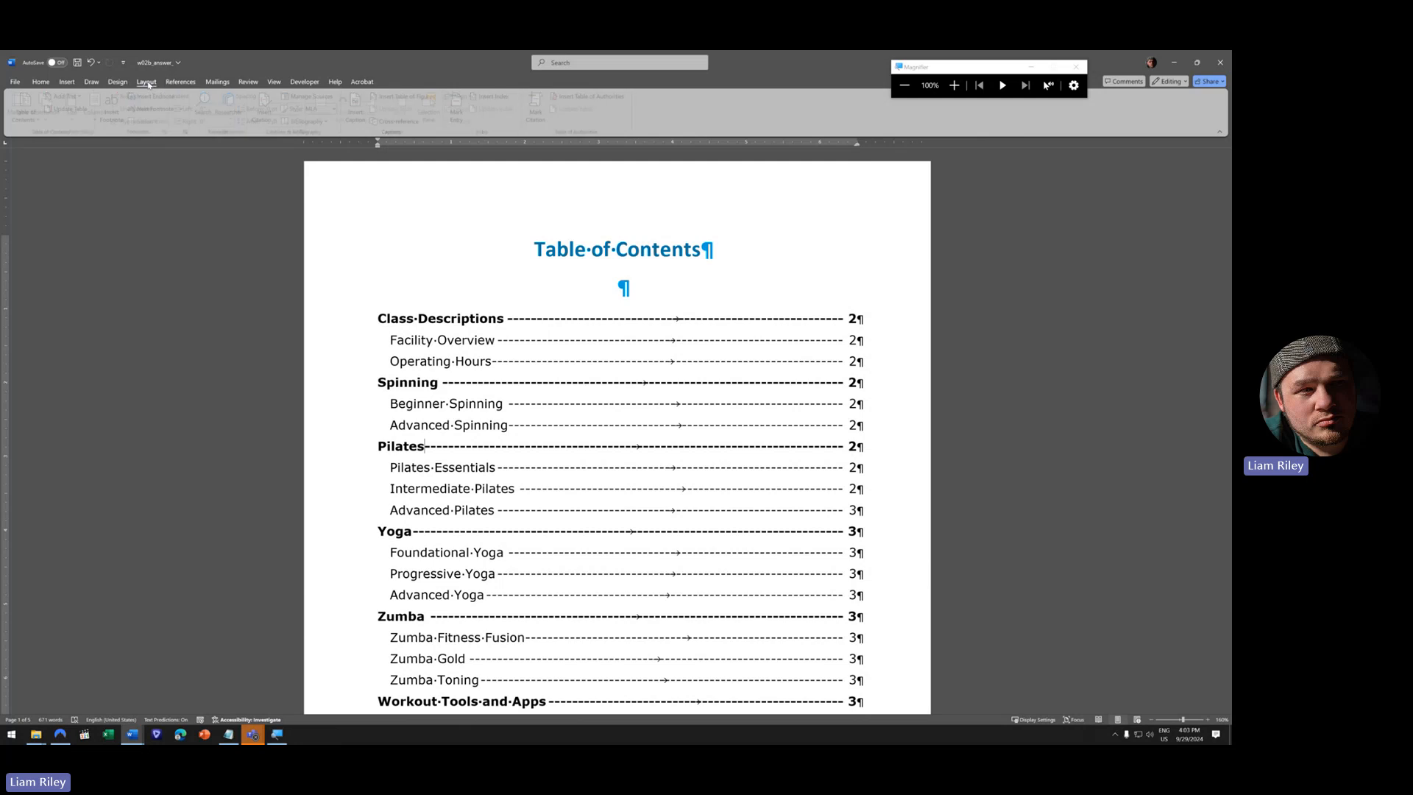
left_click(20, 107)
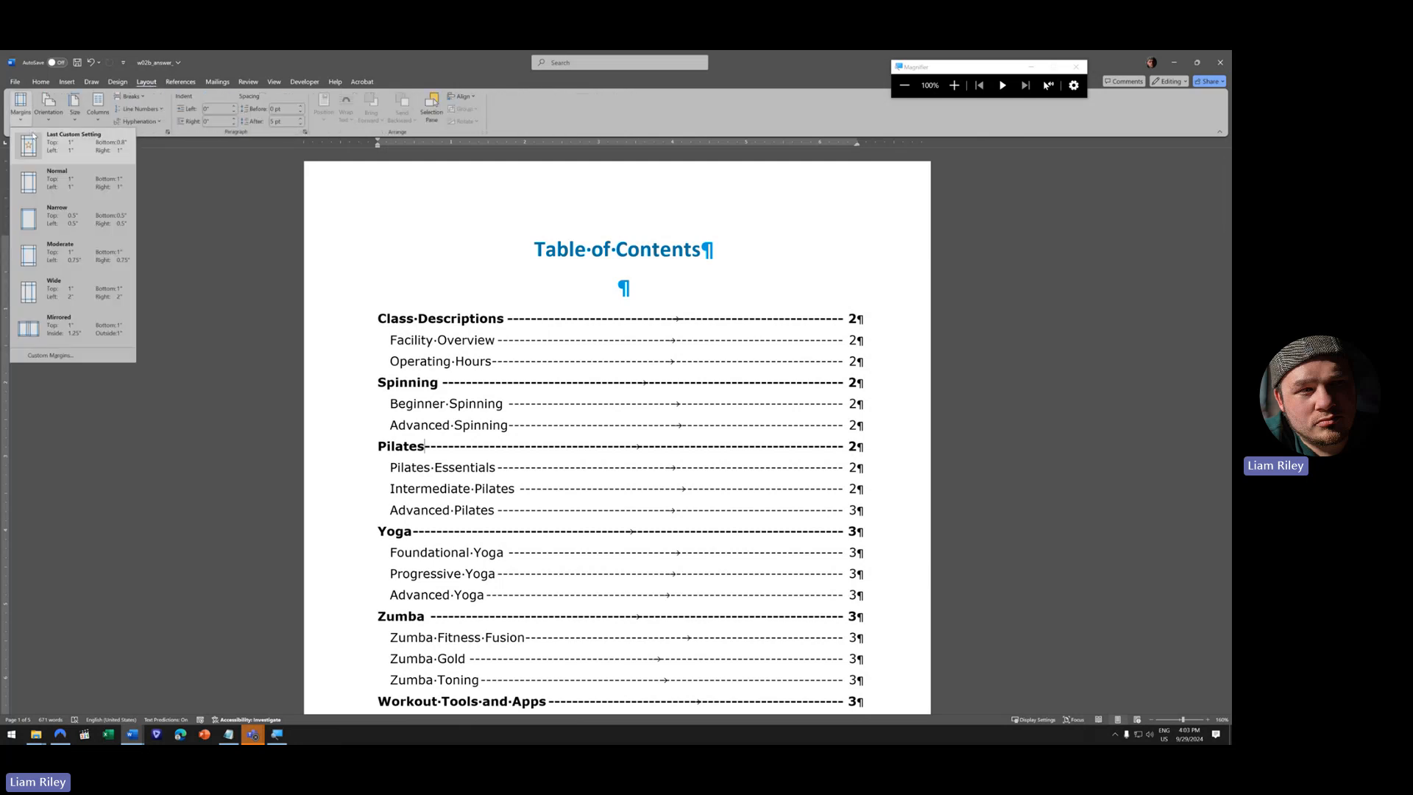
left_click(64, 301)
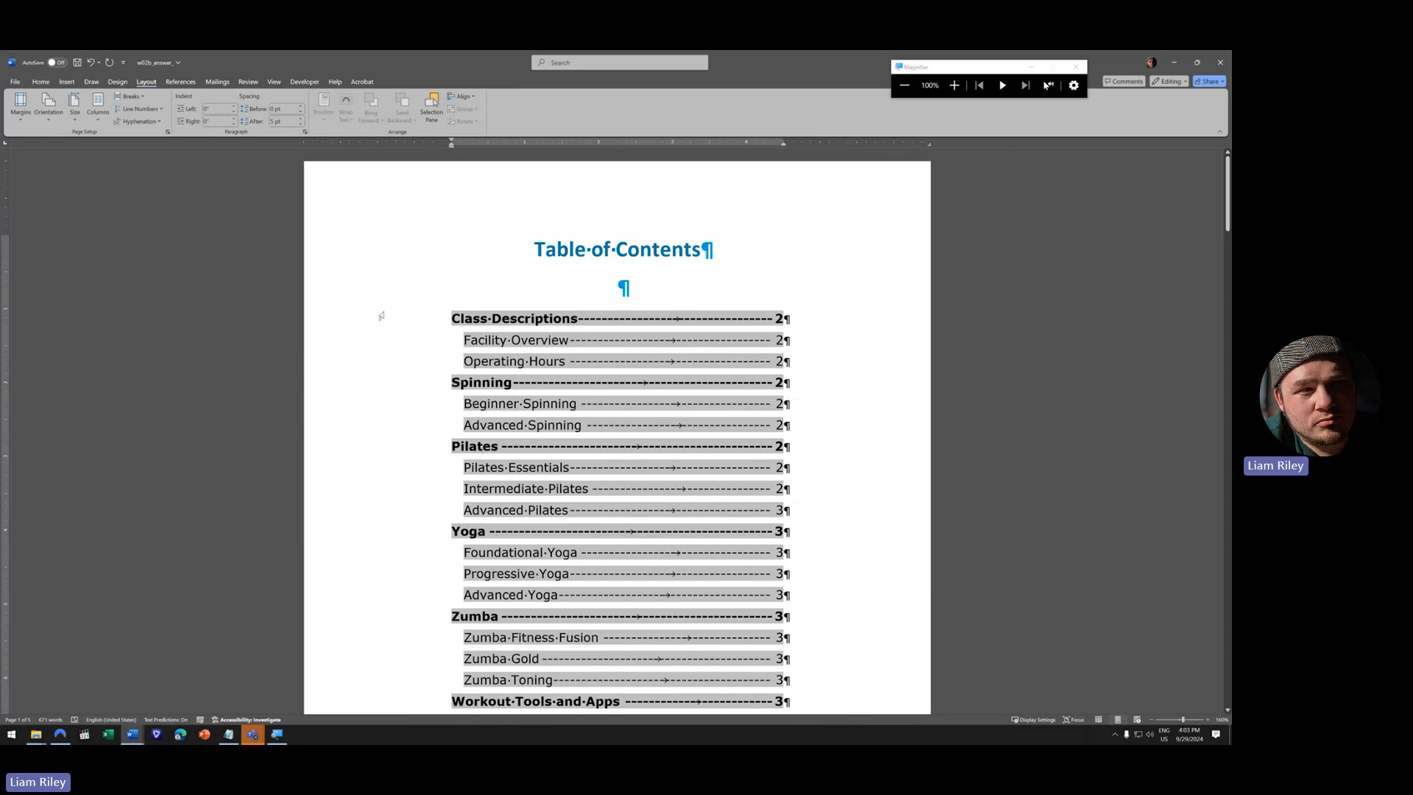
- Apply the Wide margins preset to the Table of Figures section
left_click(409, 282)
scroll(487, 370, "down", 9)
scroll(486, 370, "down", 5)
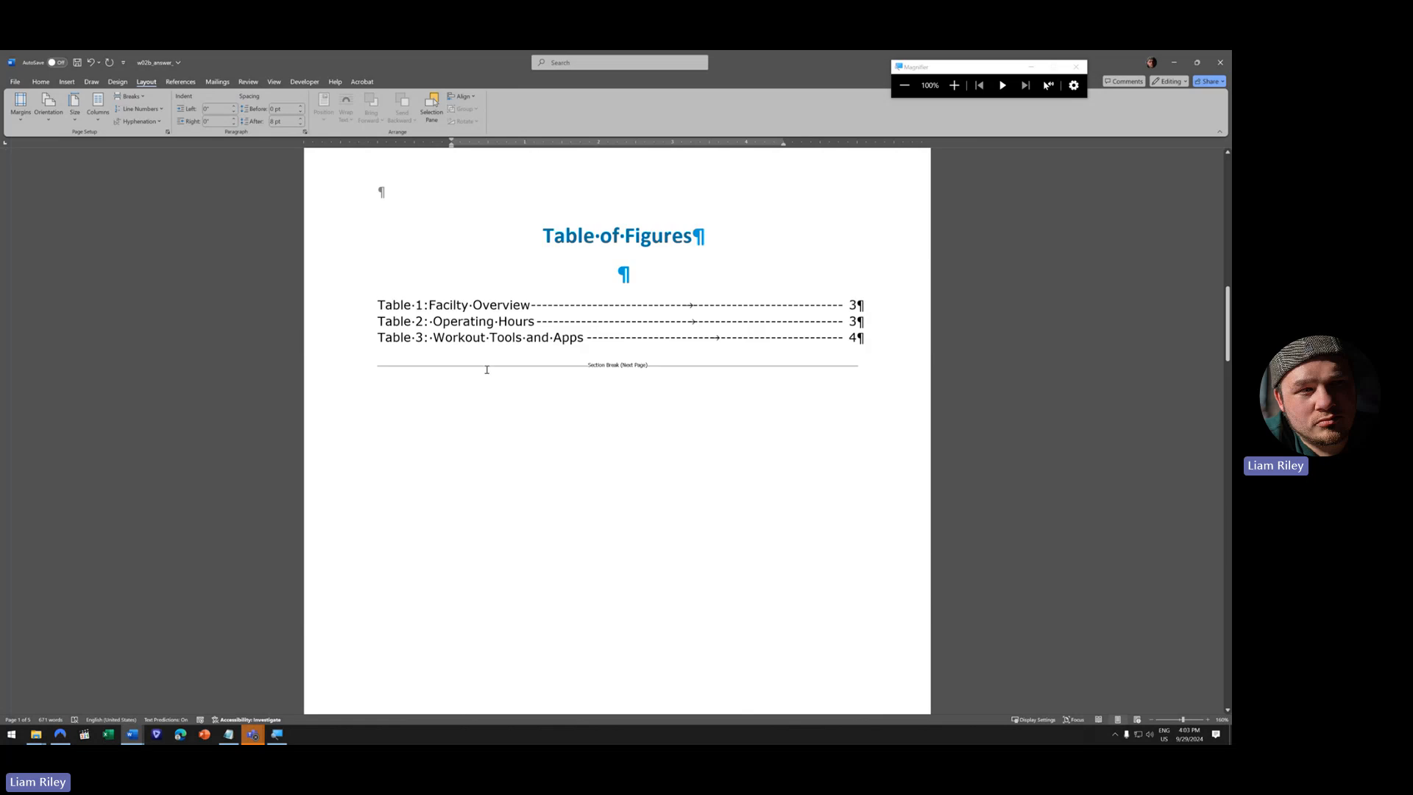
scroll(470, 265, "up", 2)
left_click(477, 315)
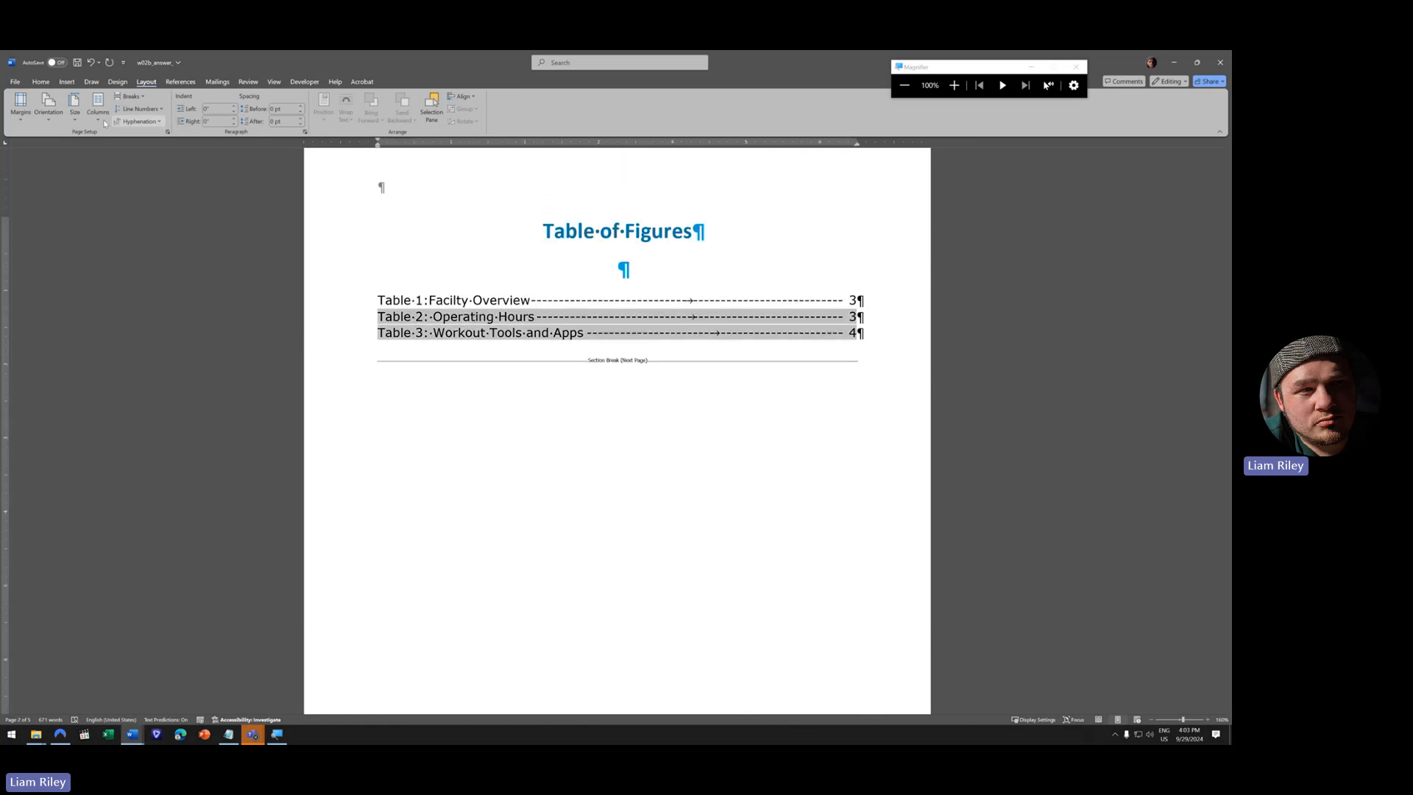
left_click(21, 104)
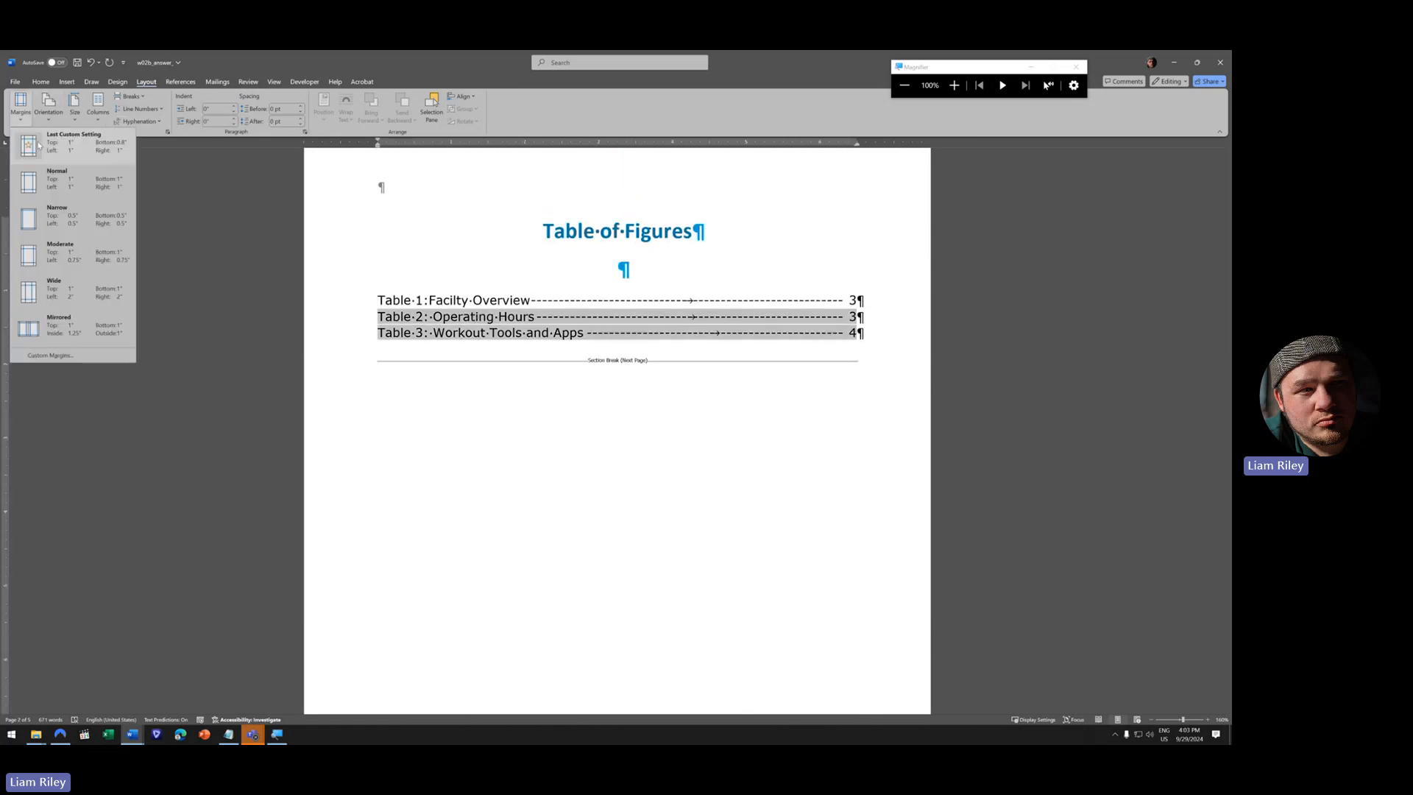
left_click(75, 288)
- Compare the margins and footers of the Table of Figures page with those of the class description pages
scroll(625, 489, "down", 8)
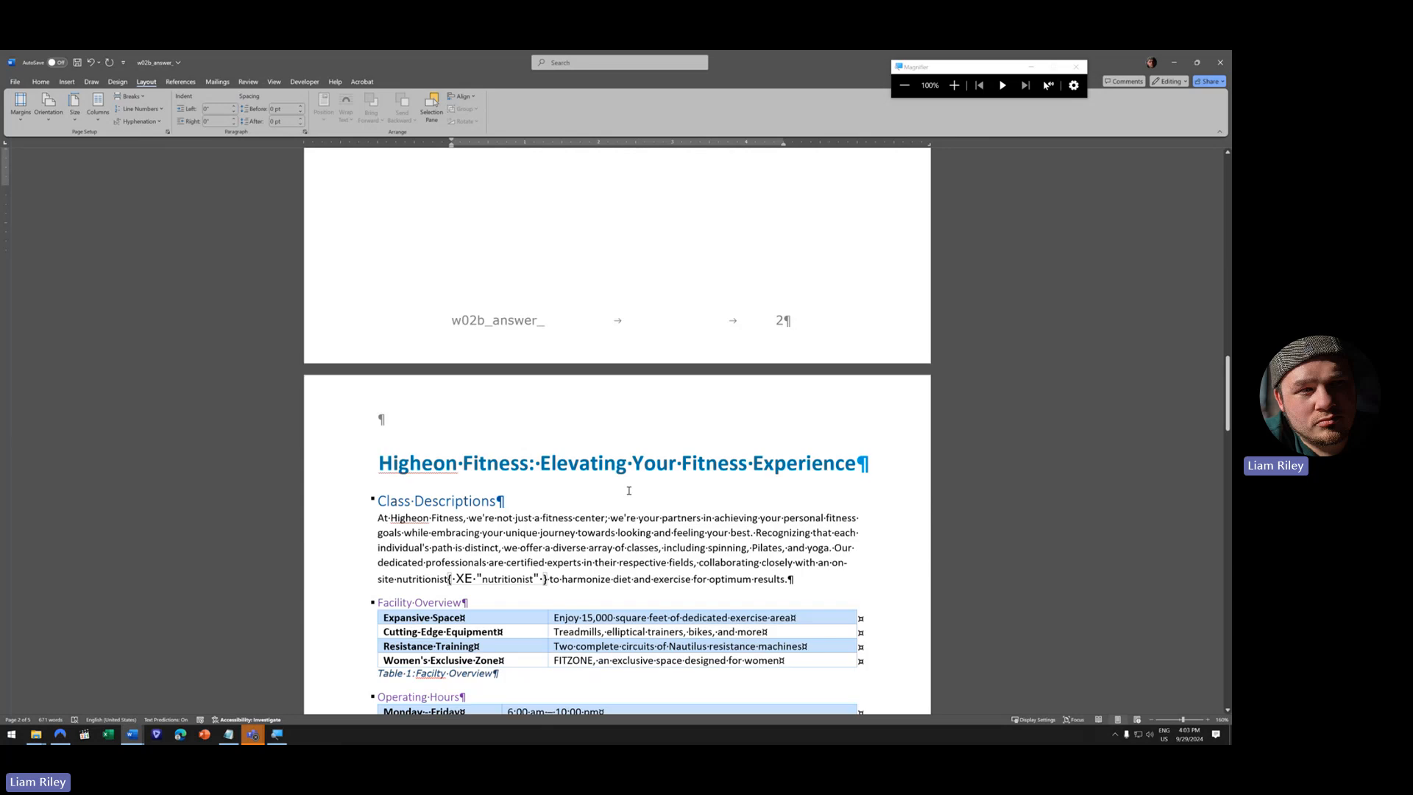
scroll(627, 492, "up", 6)
scroll(627, 492, "up", 3)
scroll(625, 489, "down", 8)
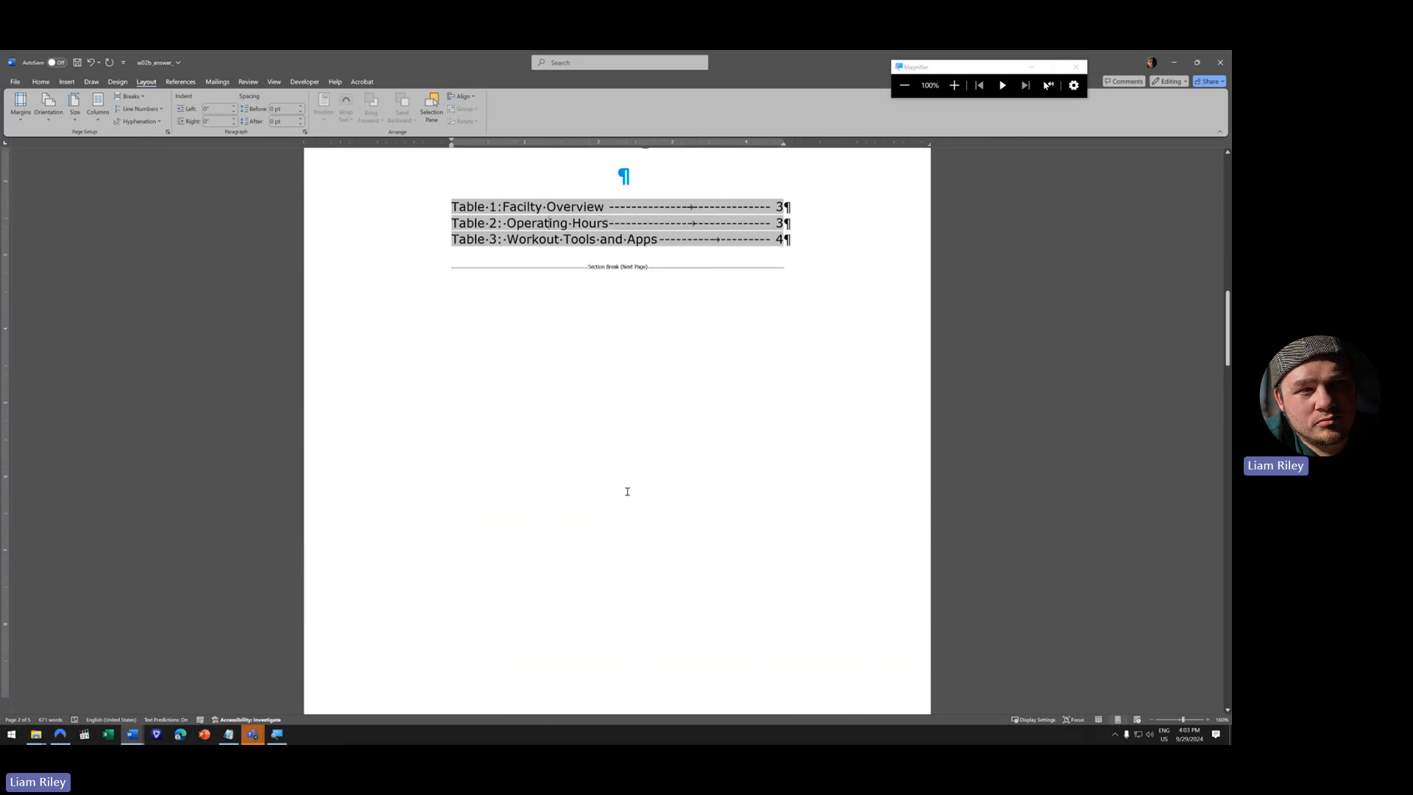
scroll(624, 488, "down", 1)
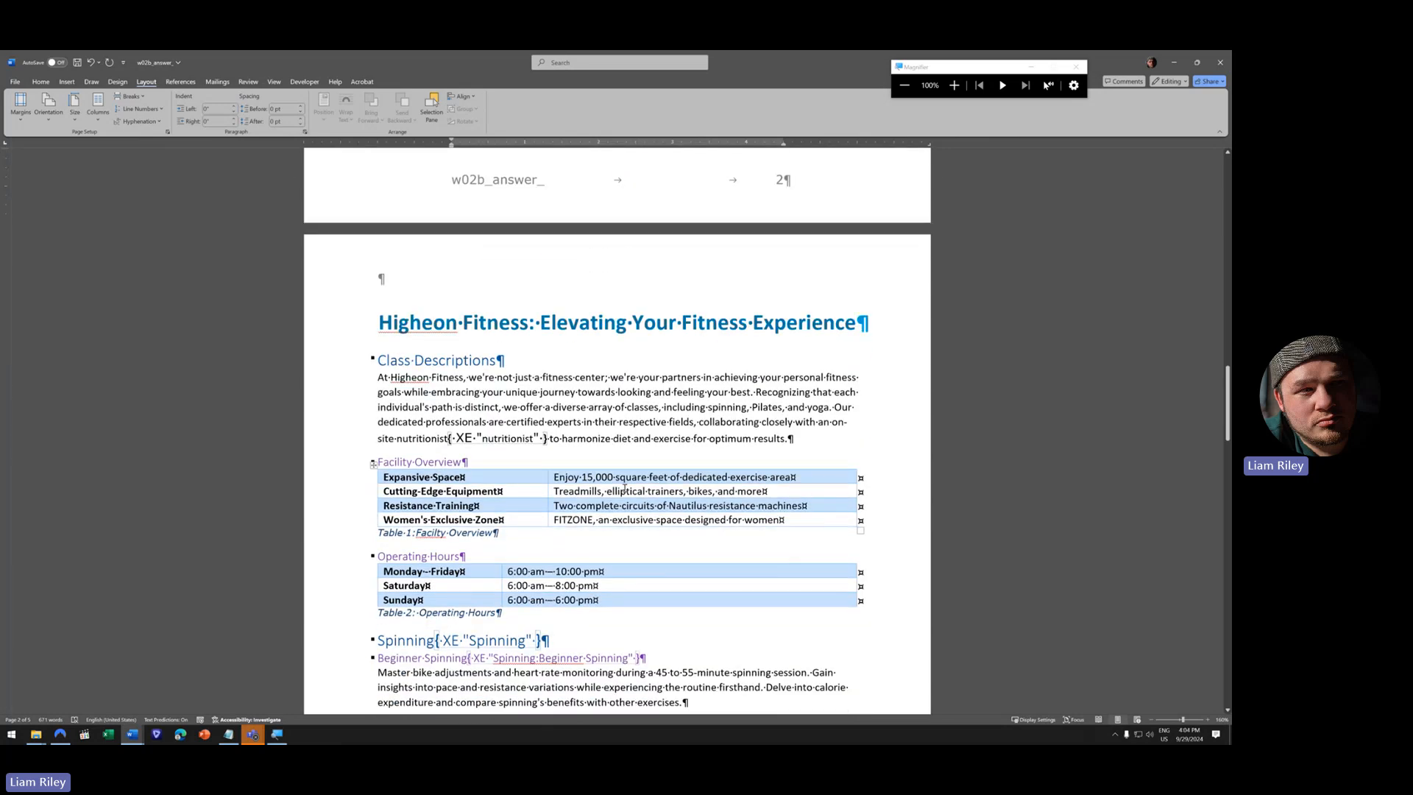
scroll(624, 487, "down", 10)
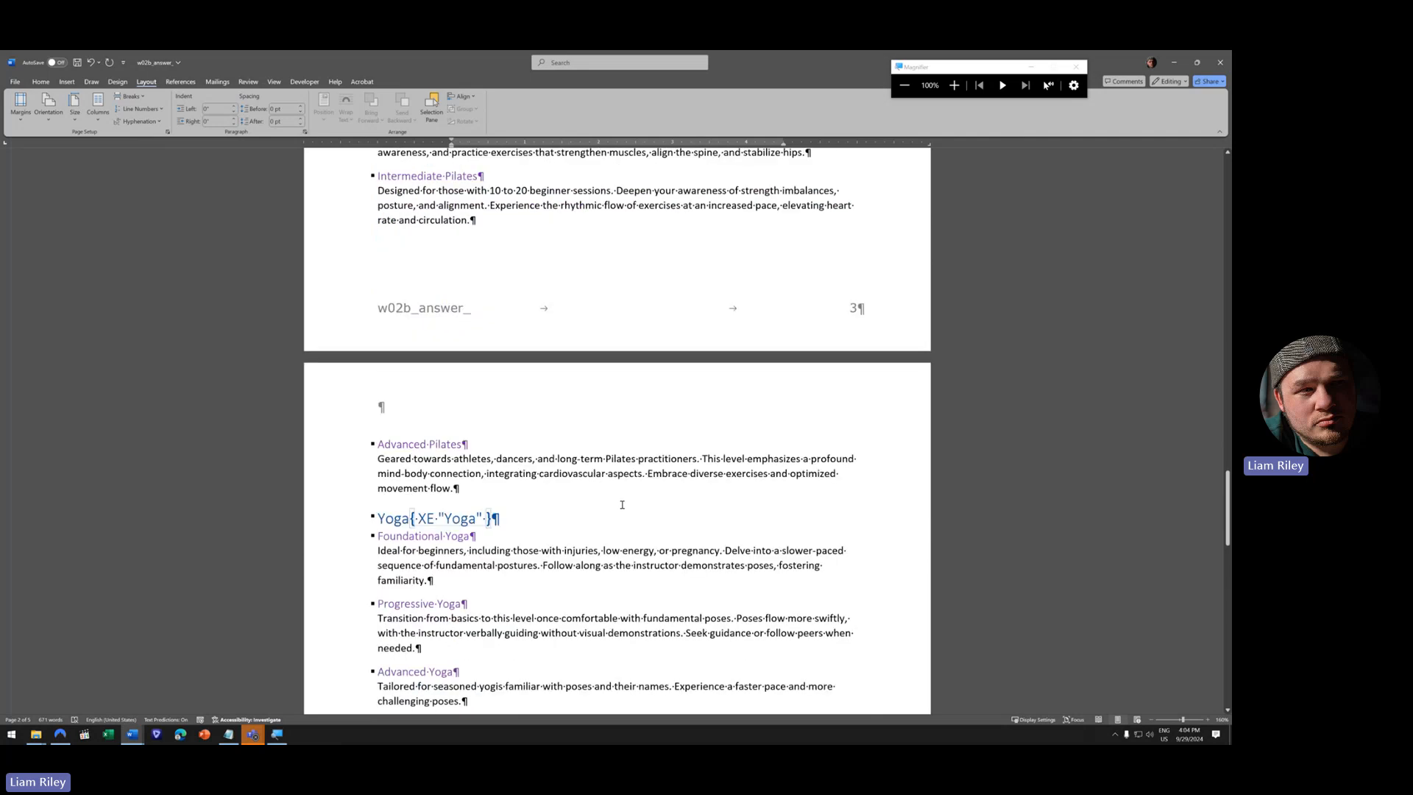
scroll(623, 500, "up", 6)
scroll(623, 500, "up", 15)
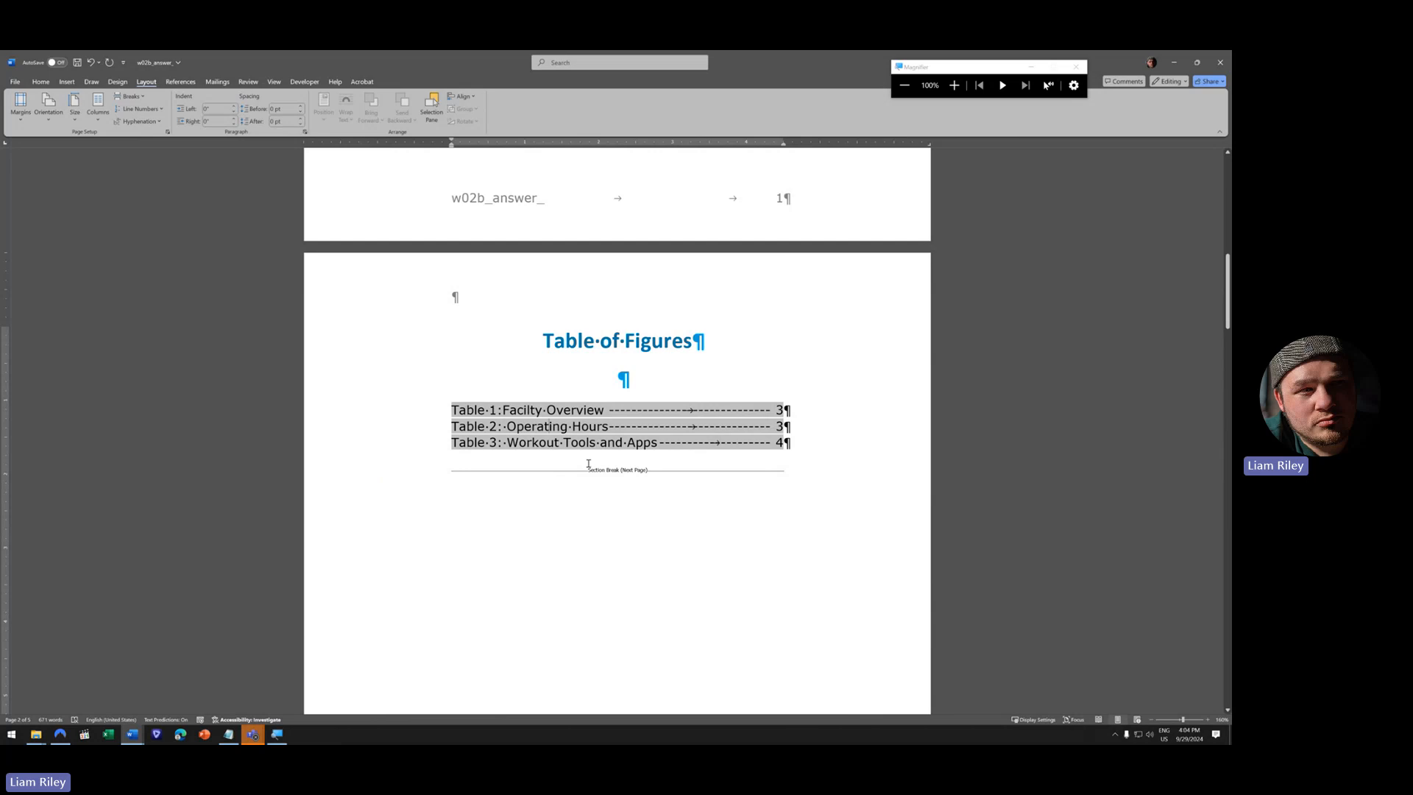
scroll(703, 510, "down", 6)
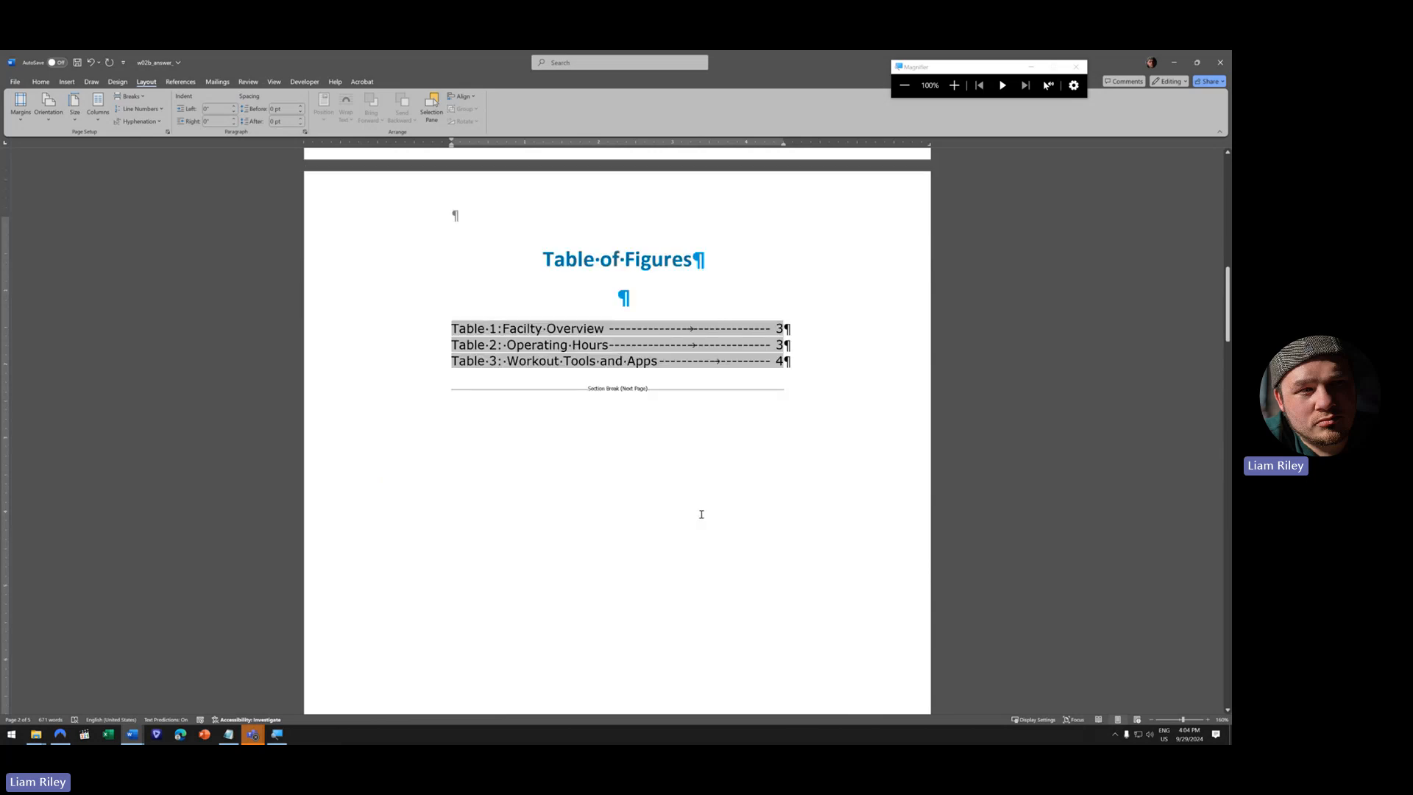
- Unlink the section 3 header and footer from the previous section, and return to the body text
double_click(648, 652)
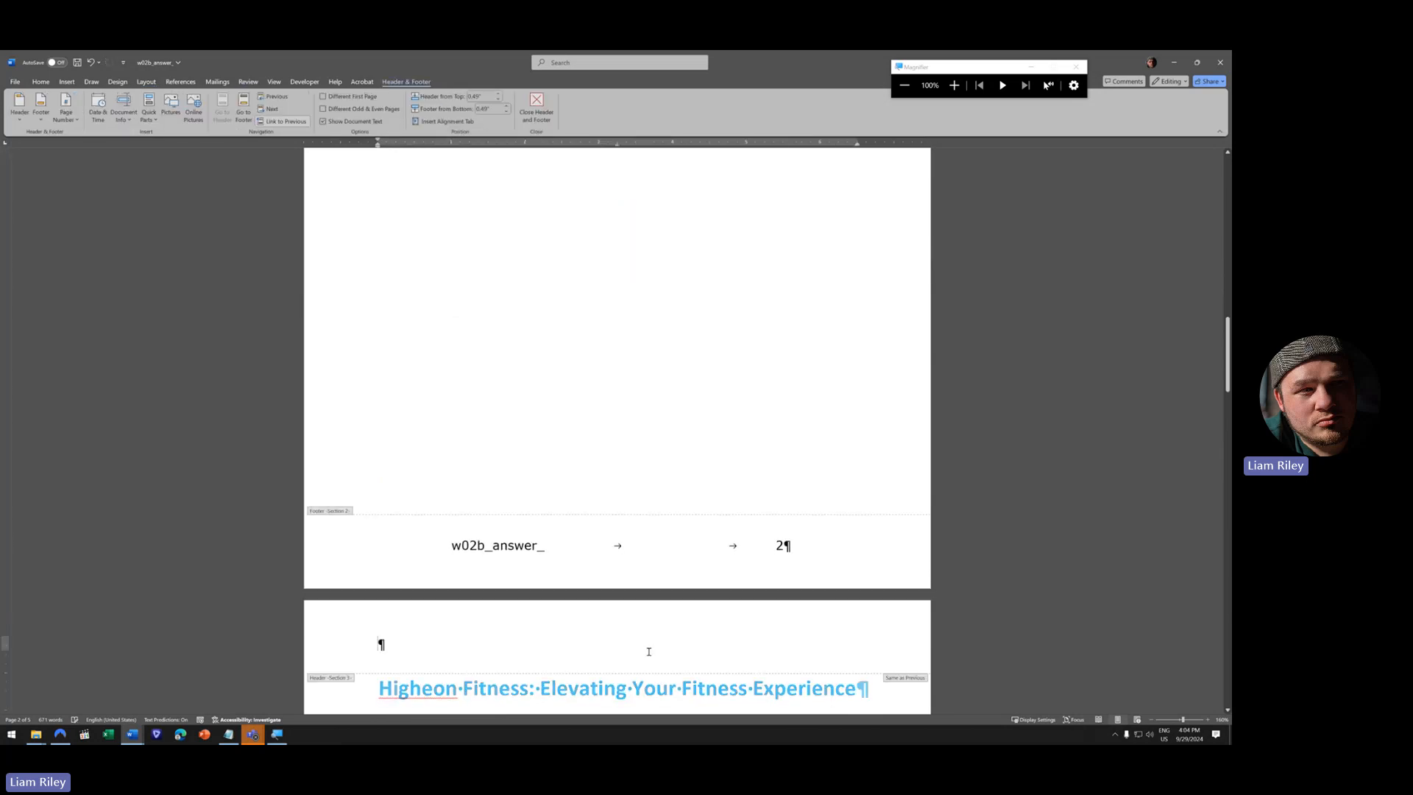
left_click(280, 124)
scroll(501, 471, "down", 10)
left_click(543, 497)
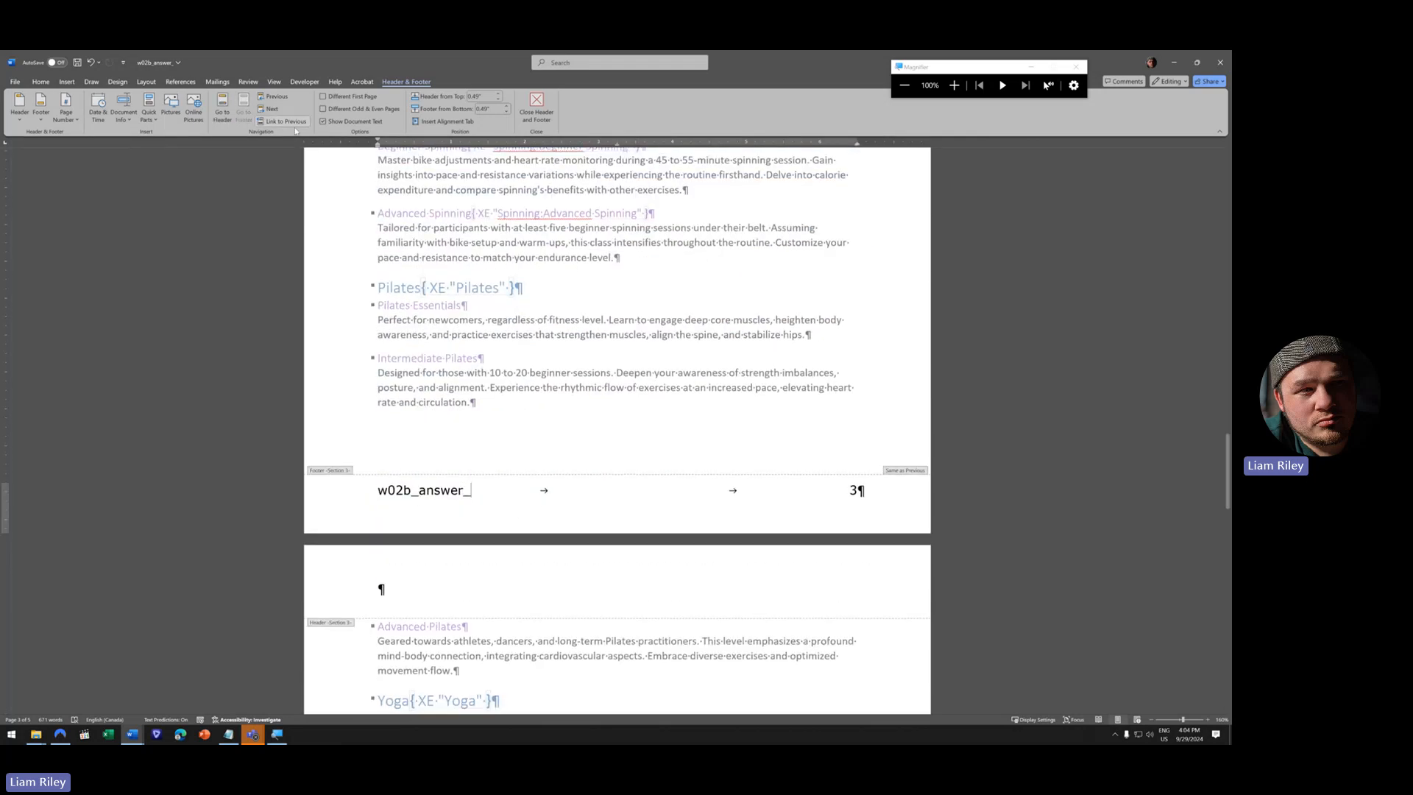
scroll(378, 583, "up", 15)
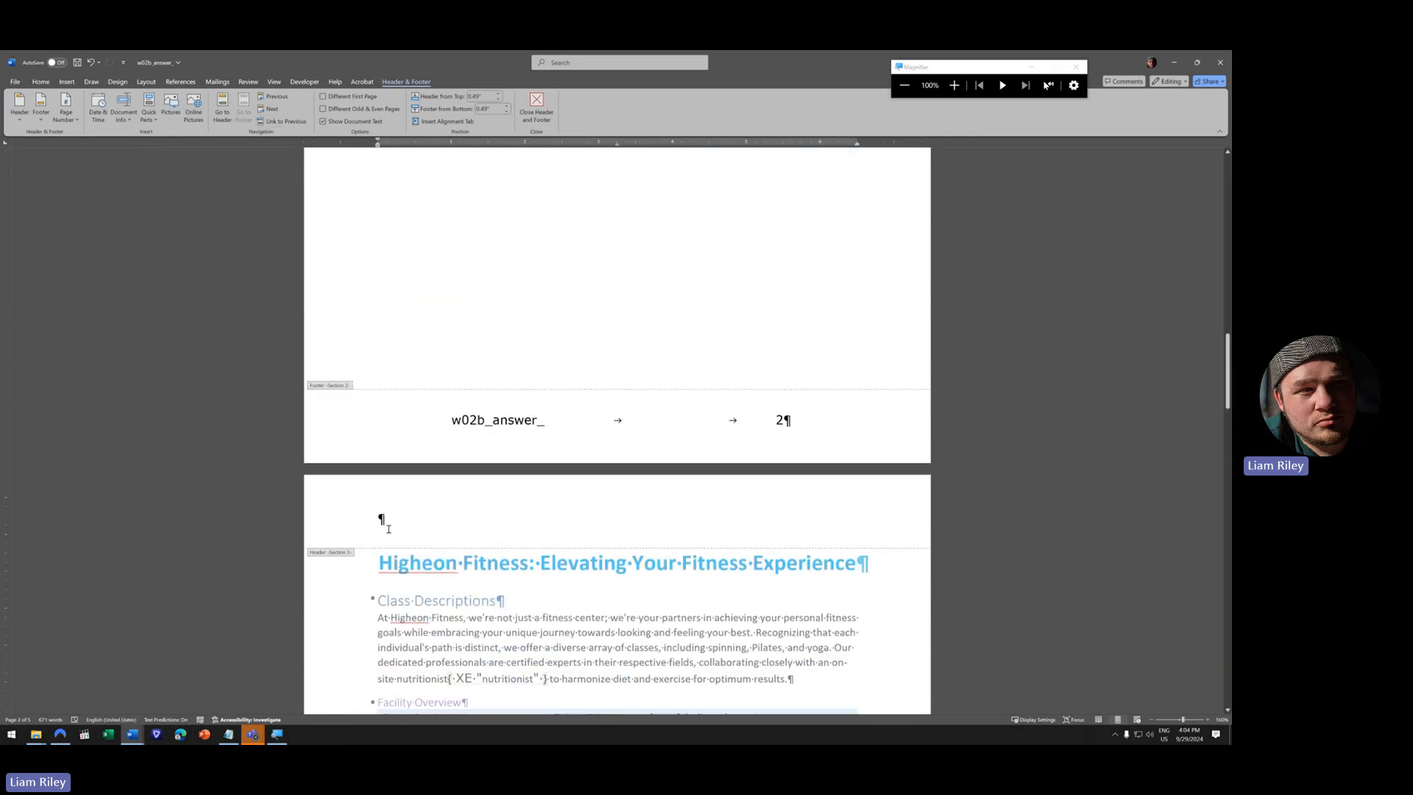
scroll(476, 557, "down", 5)
scroll(463, 417, "up", 3)
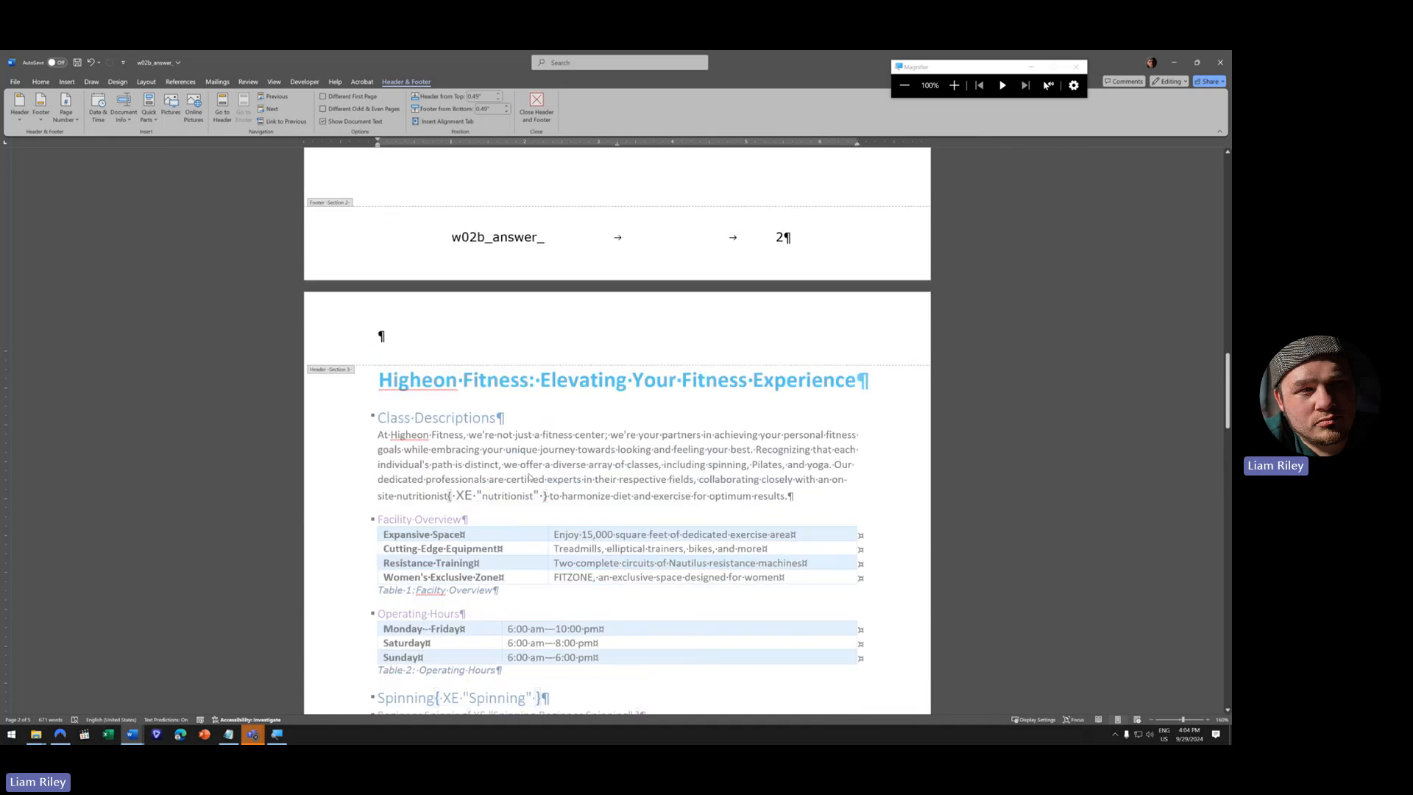
double_click(599, 460)
scroll(599, 459, "down", 5)
scroll(596, 459, "up", 9)
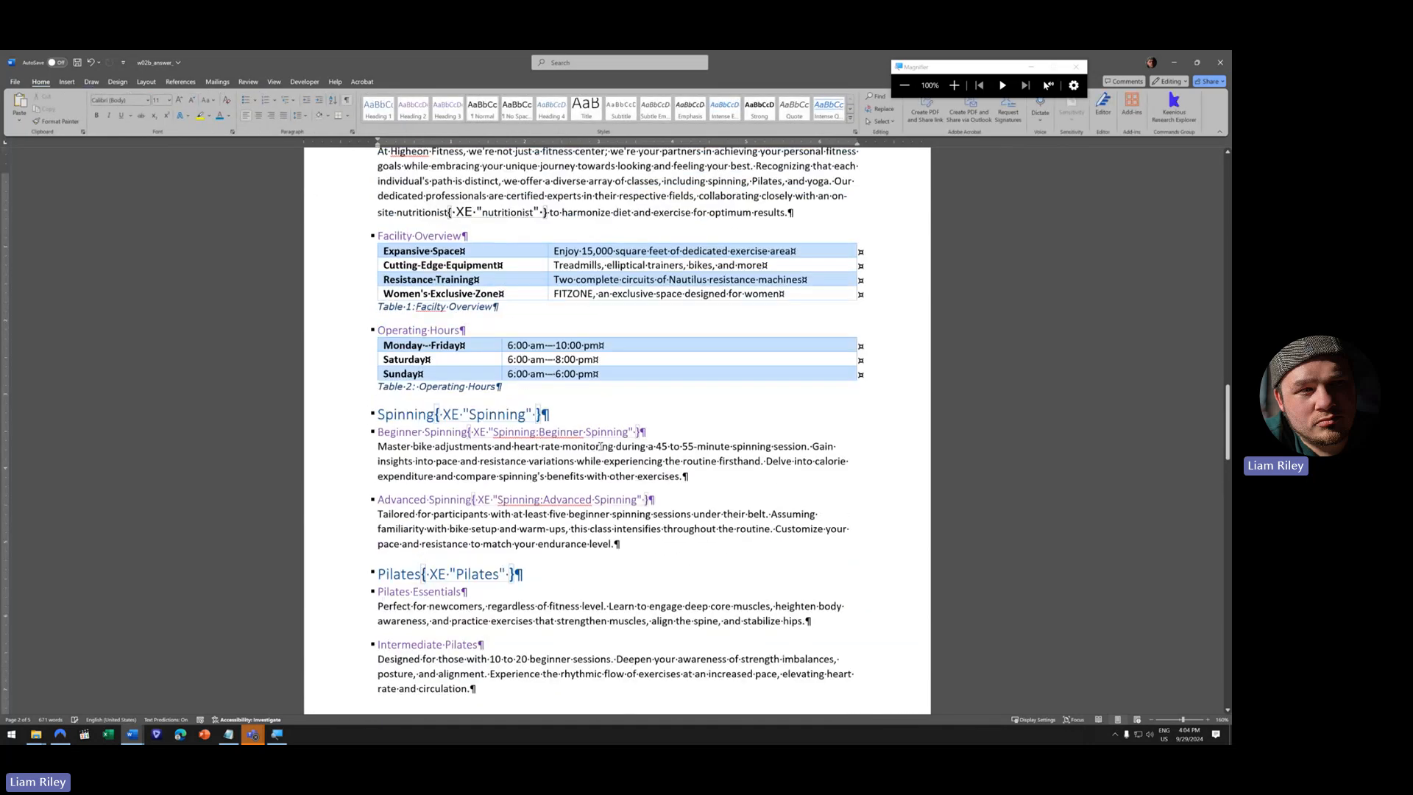
scroll(595, 459, "up", 1)
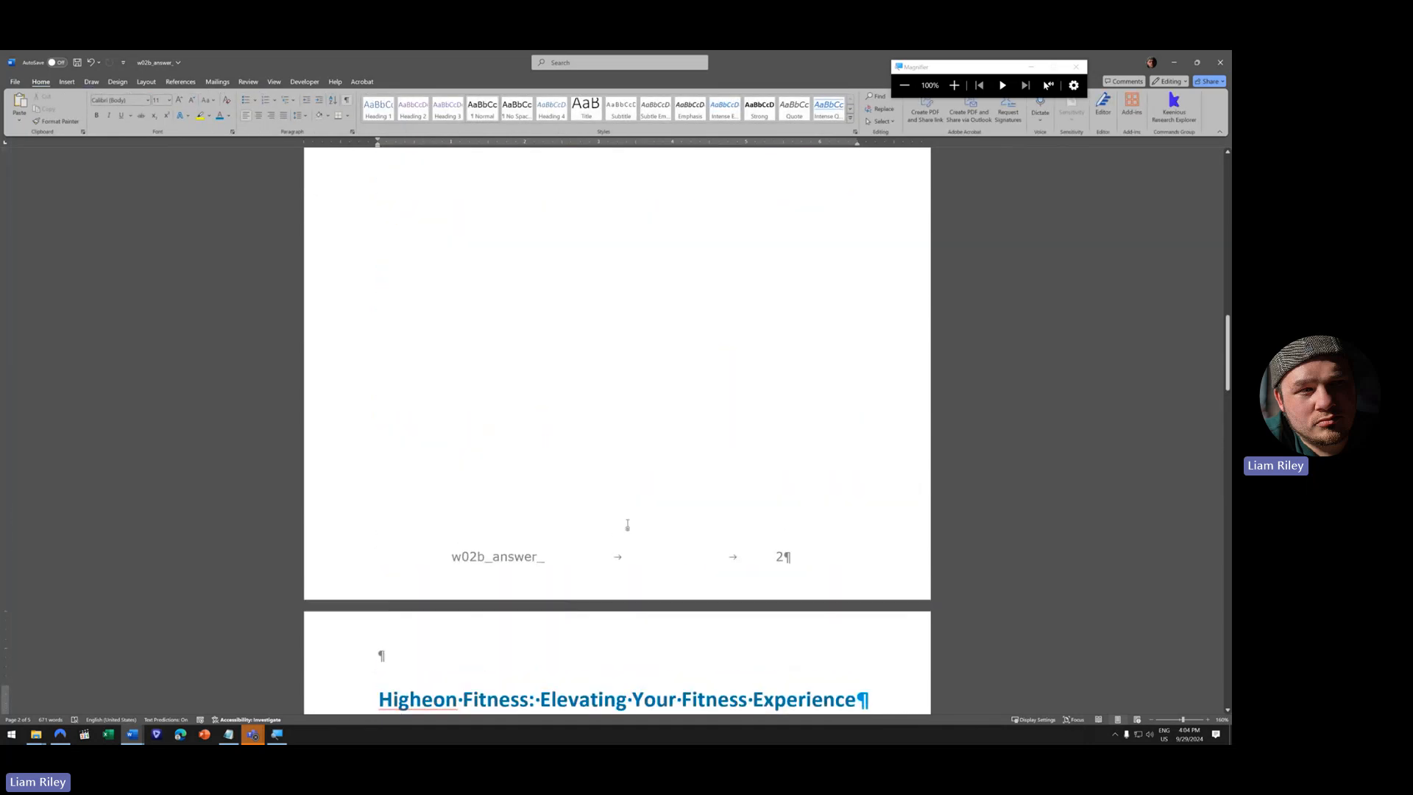
scroll(671, 527, "down", 3)
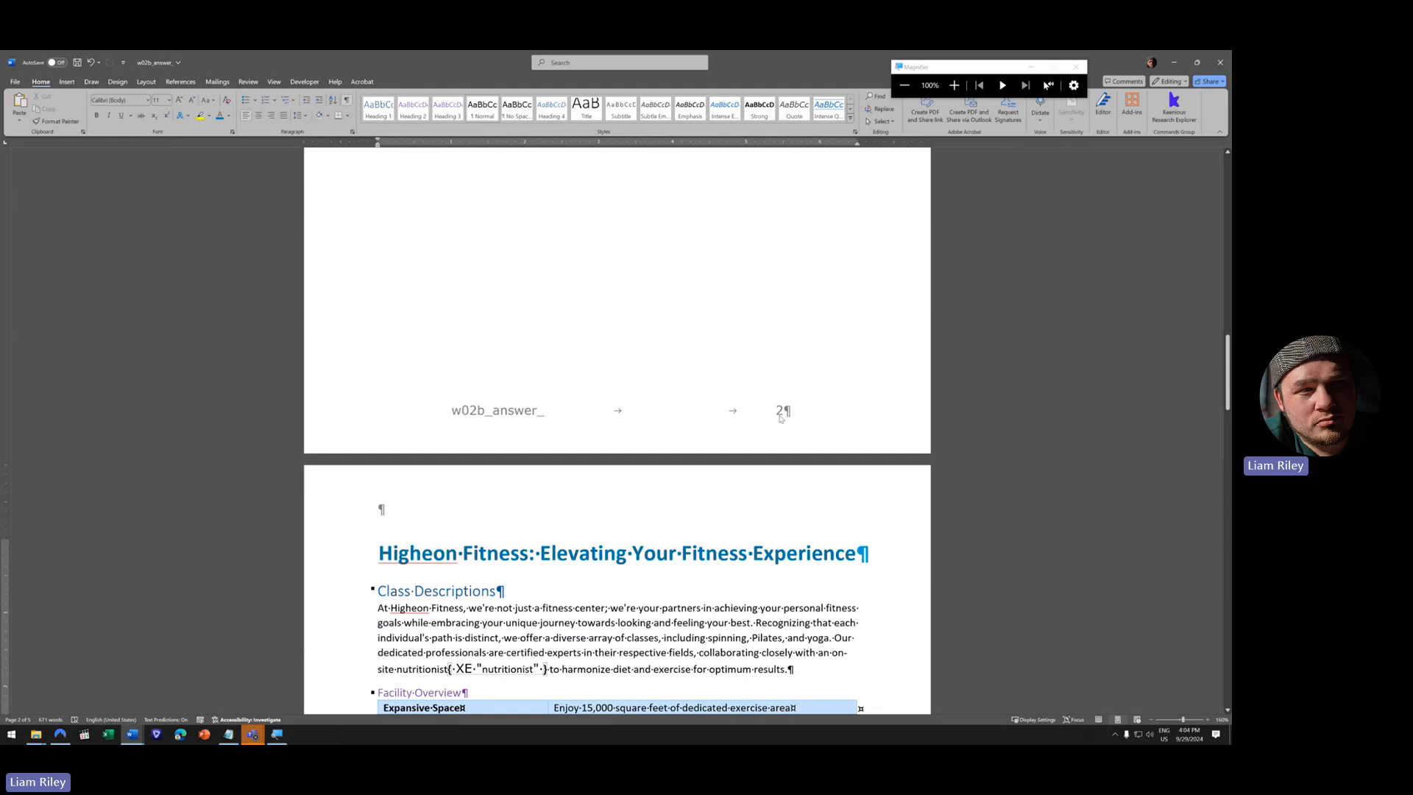
- Format the Table of Contents footer's page number as i, ii, iii, continuing from the previous section
scroll(780, 386, "up", 15)
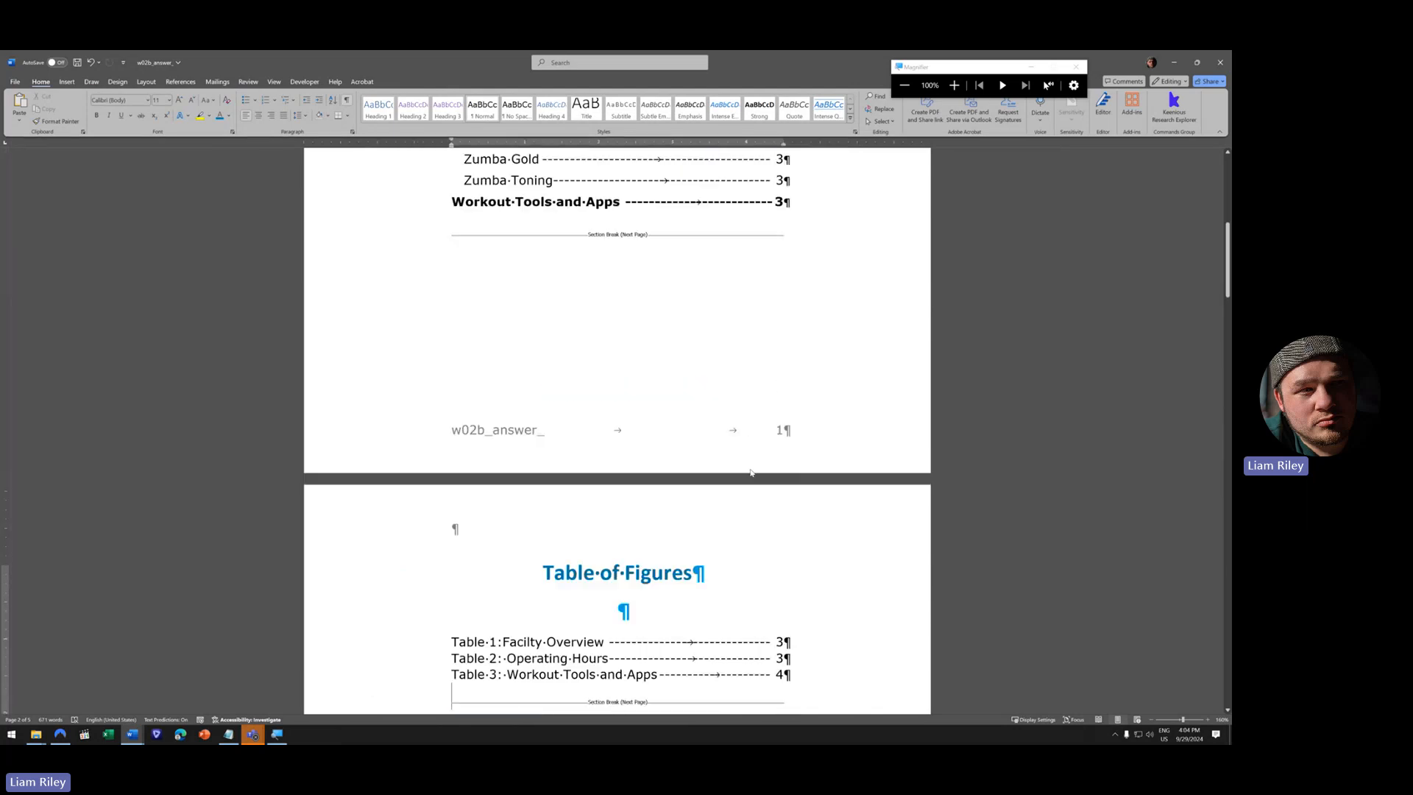
double_click(782, 439)
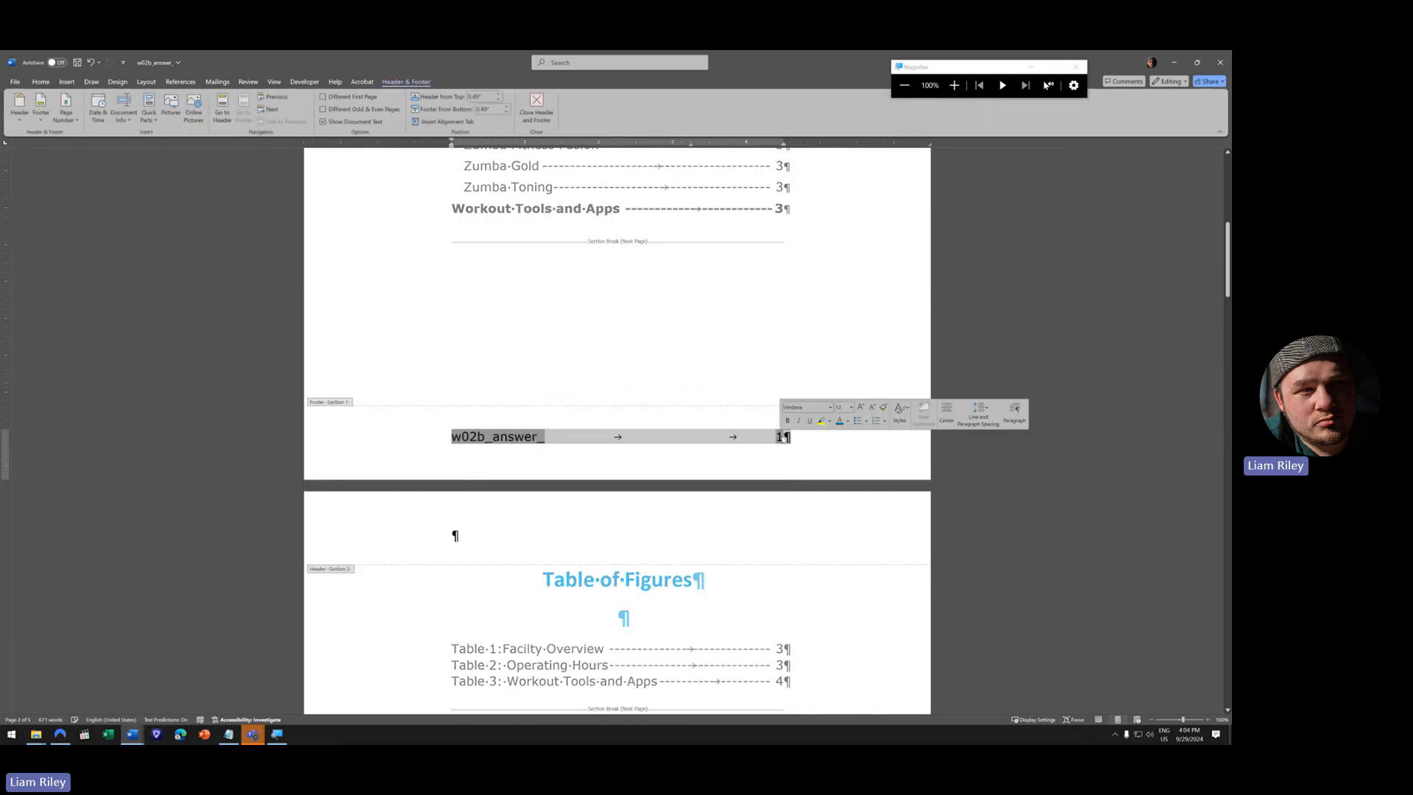
right_click(780, 436)
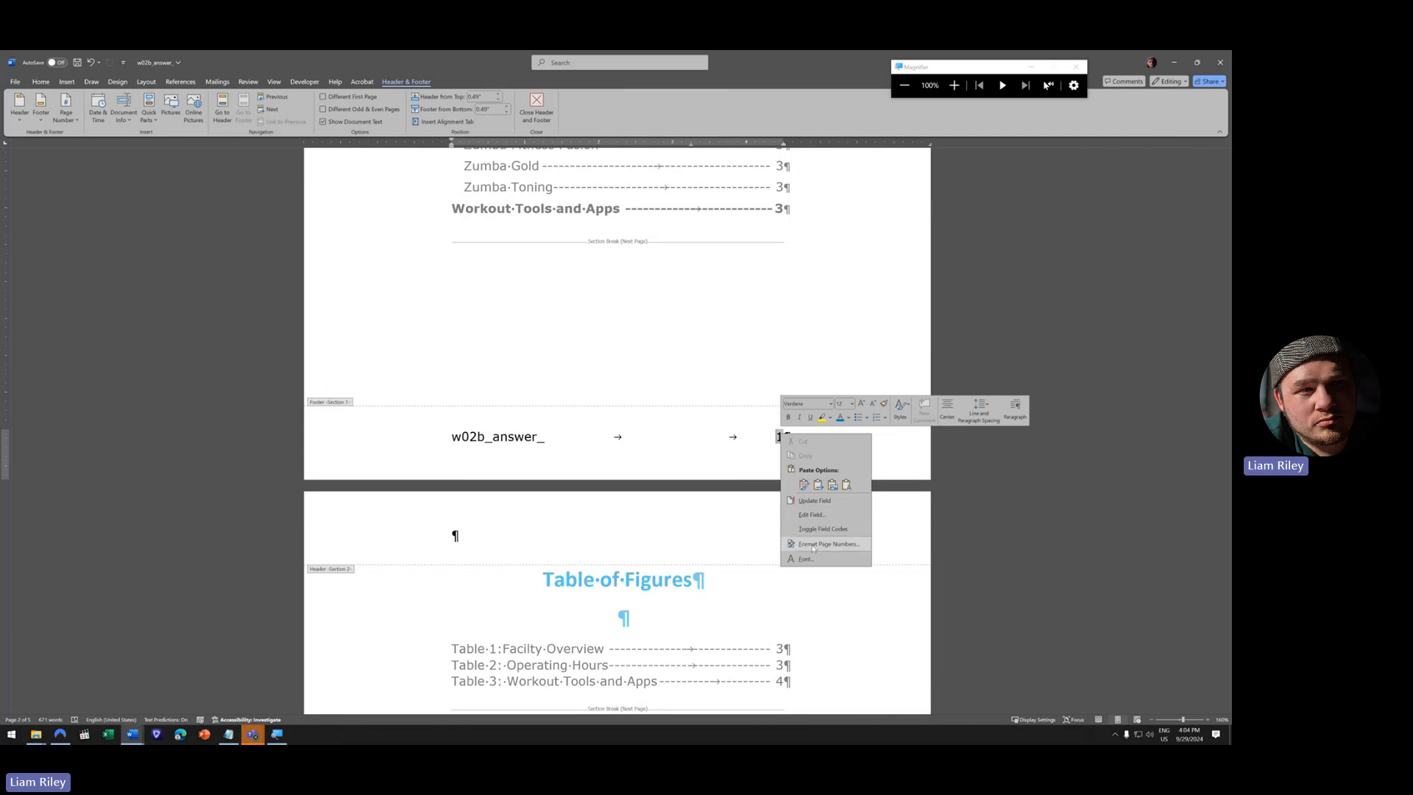
left_click(72, 121)
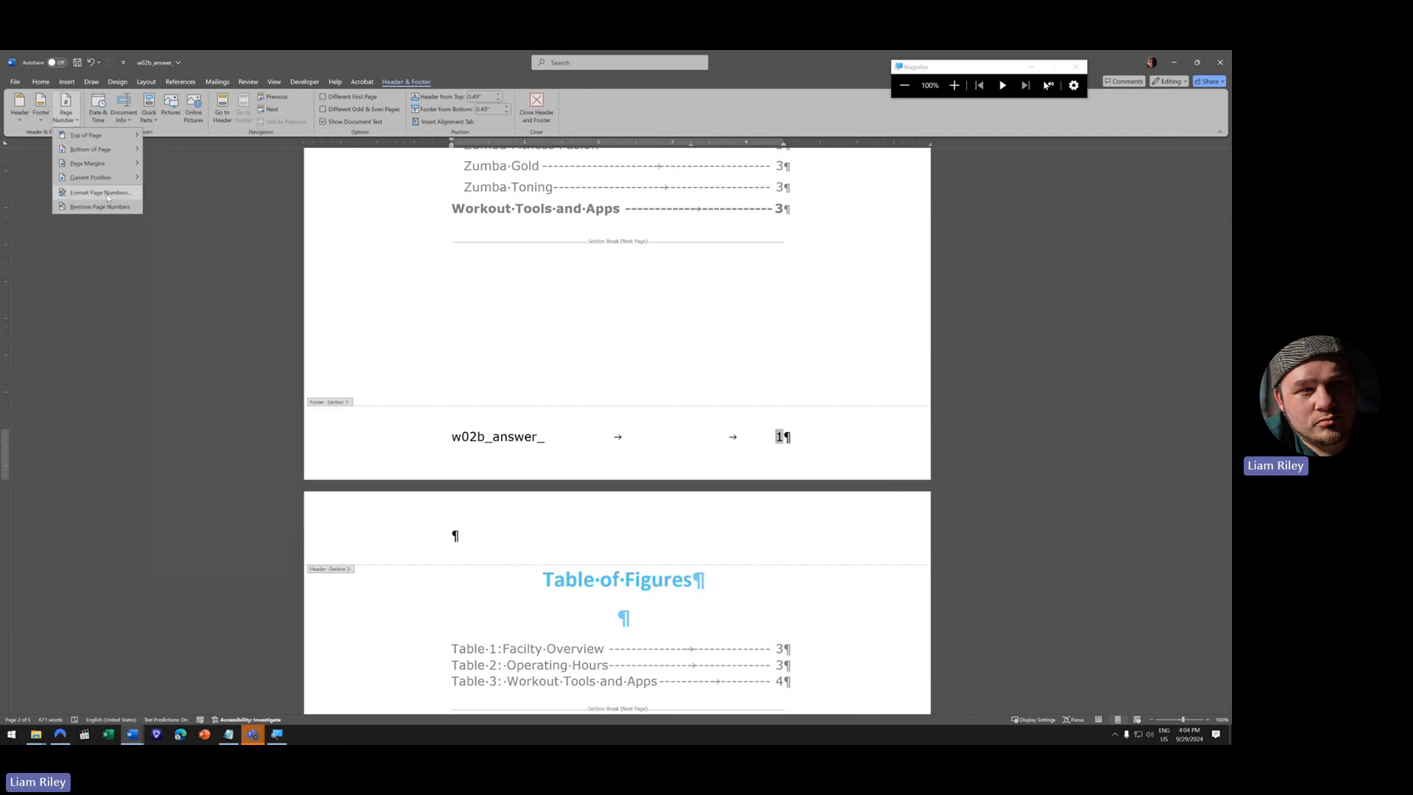
right_click(779, 438)
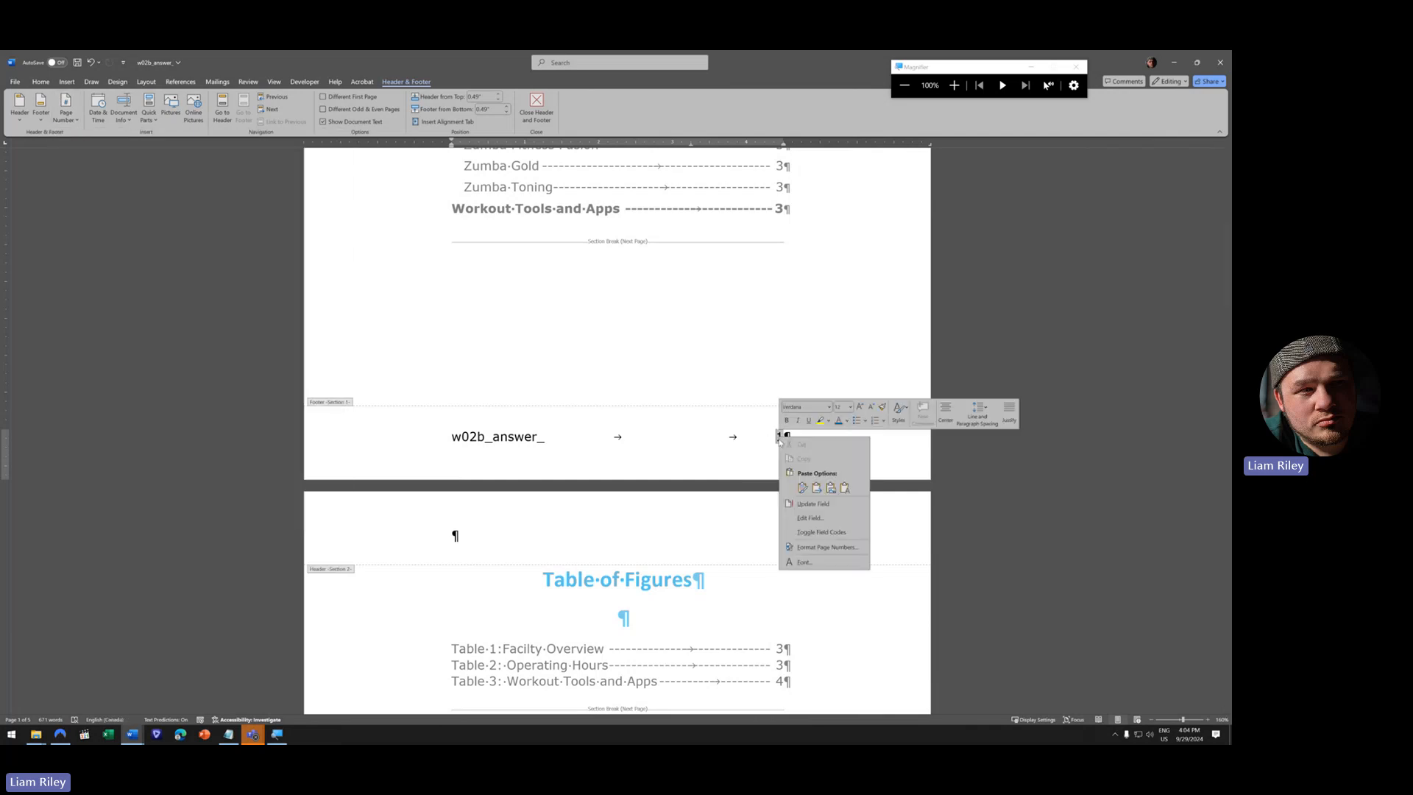
left_click(806, 547)
left_click(861, 206)
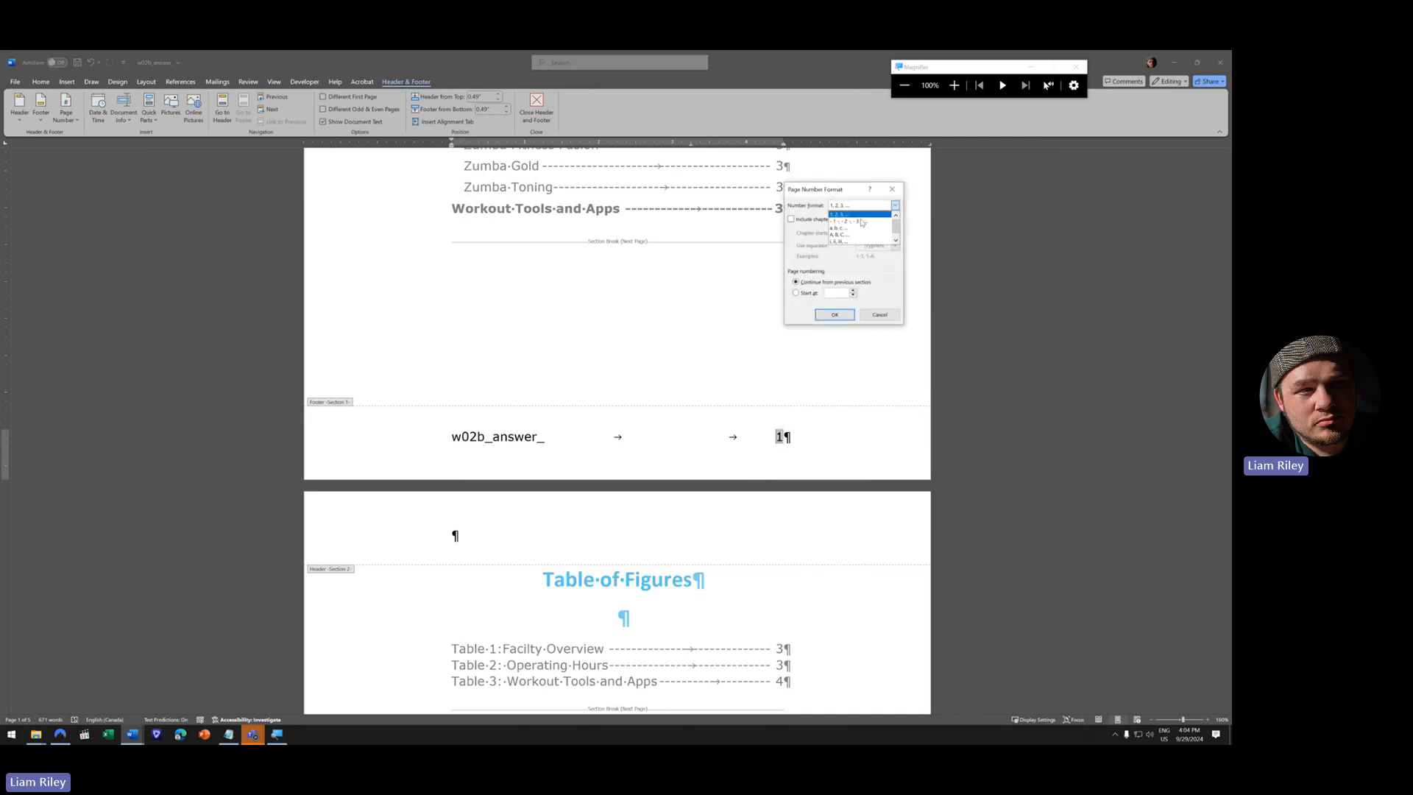
left_click(846, 241)
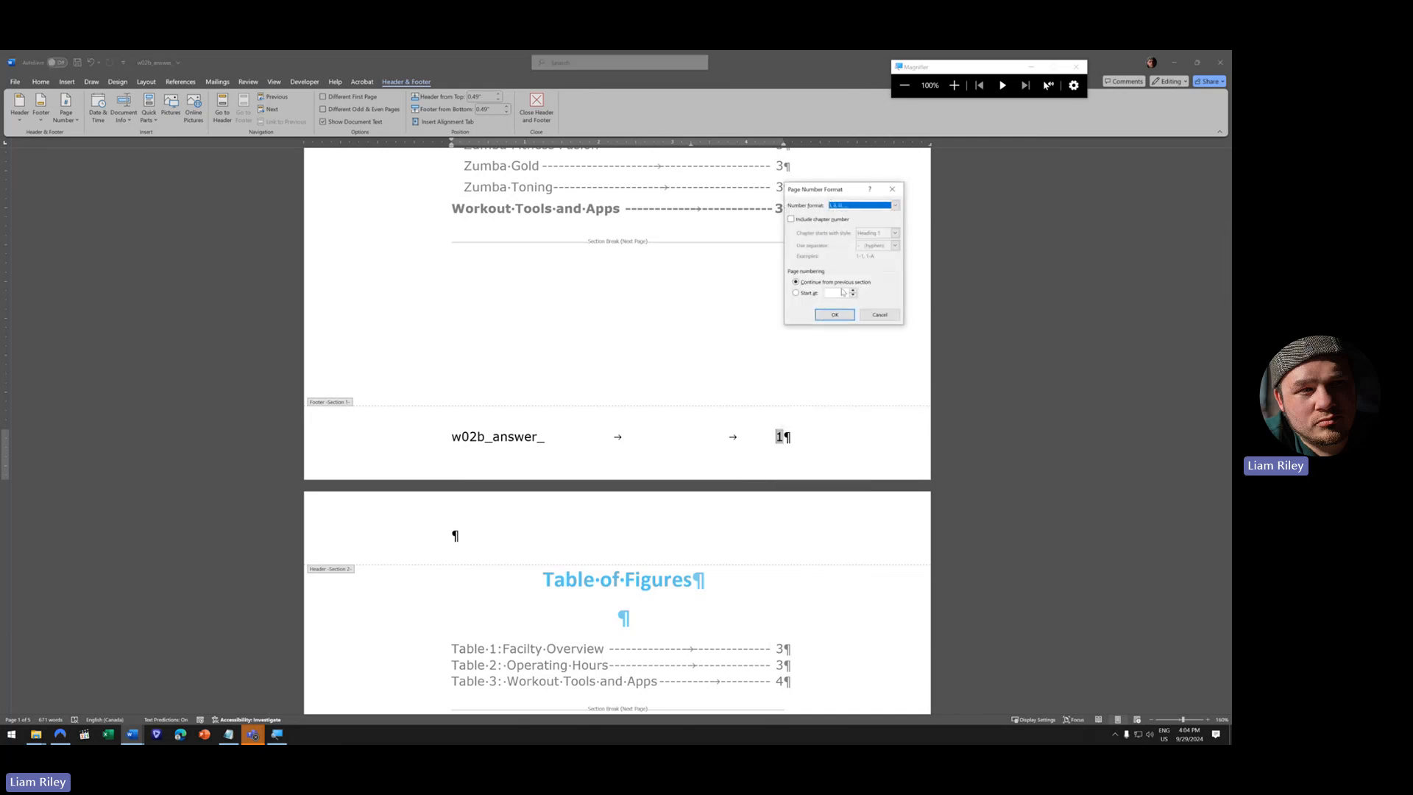
left_click(817, 295)
left_click(845, 282)
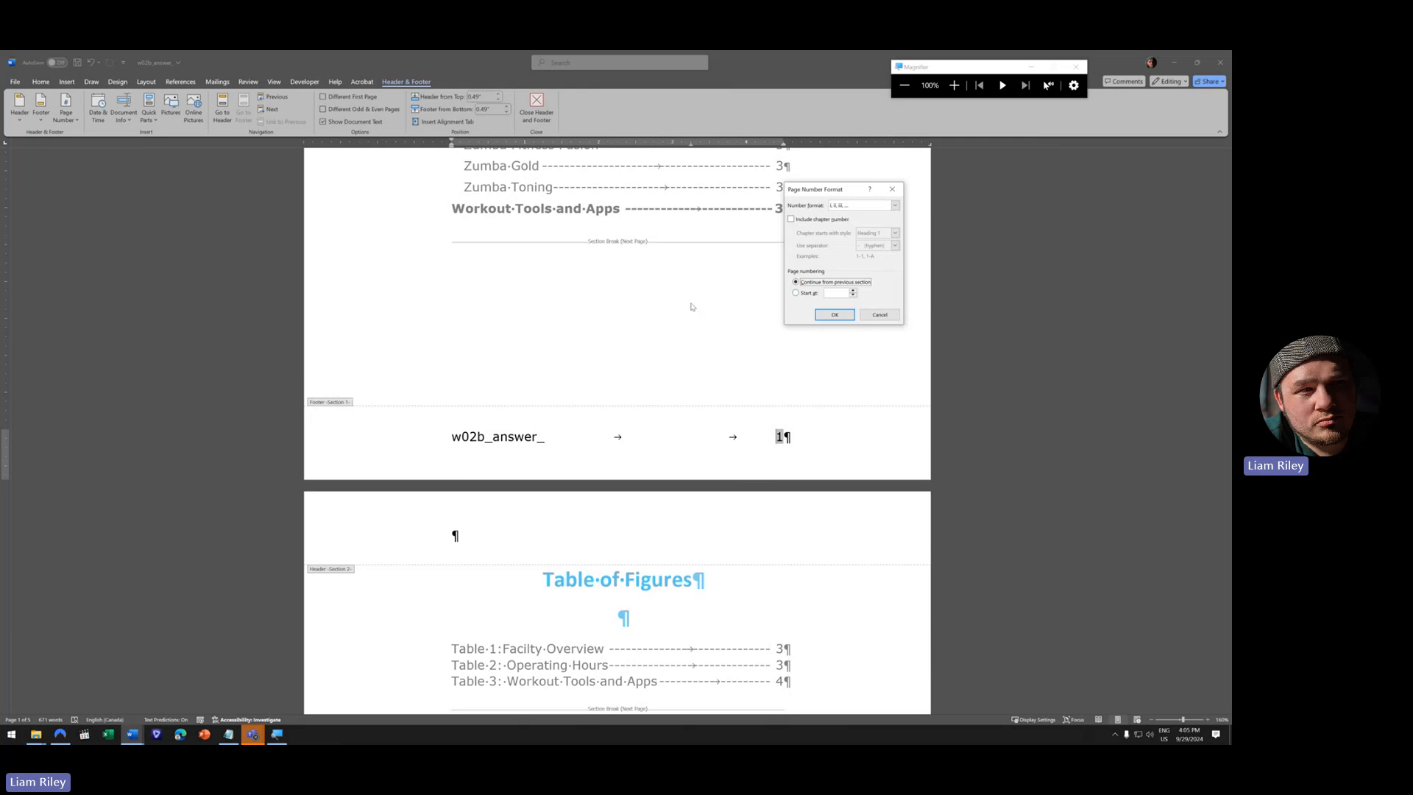
left_click(834, 314)
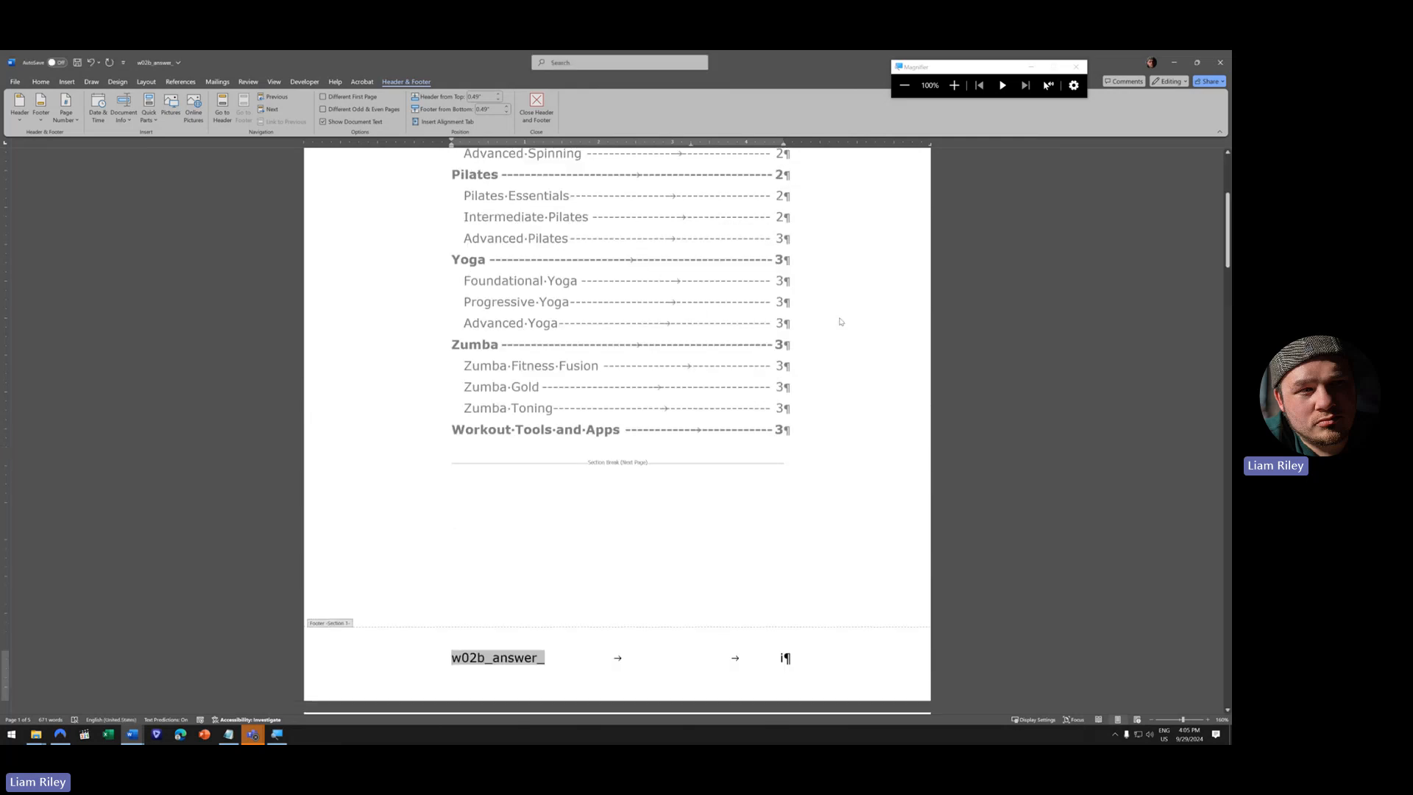
- Format the Table of Figures footer's page number as i, ii, iii, and return to the body text
scroll(780, 489, "down", 3)
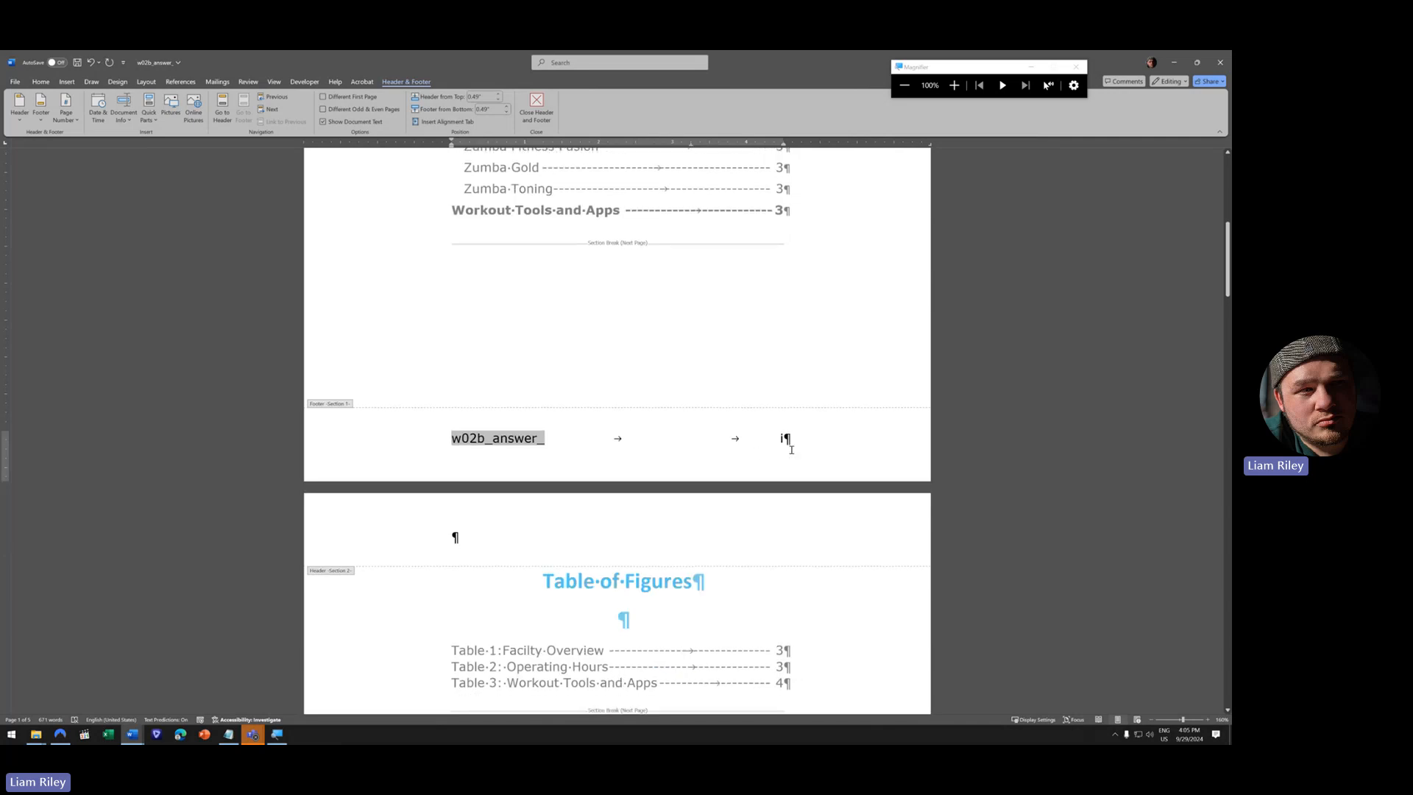
scroll(791, 449, "down", 7)
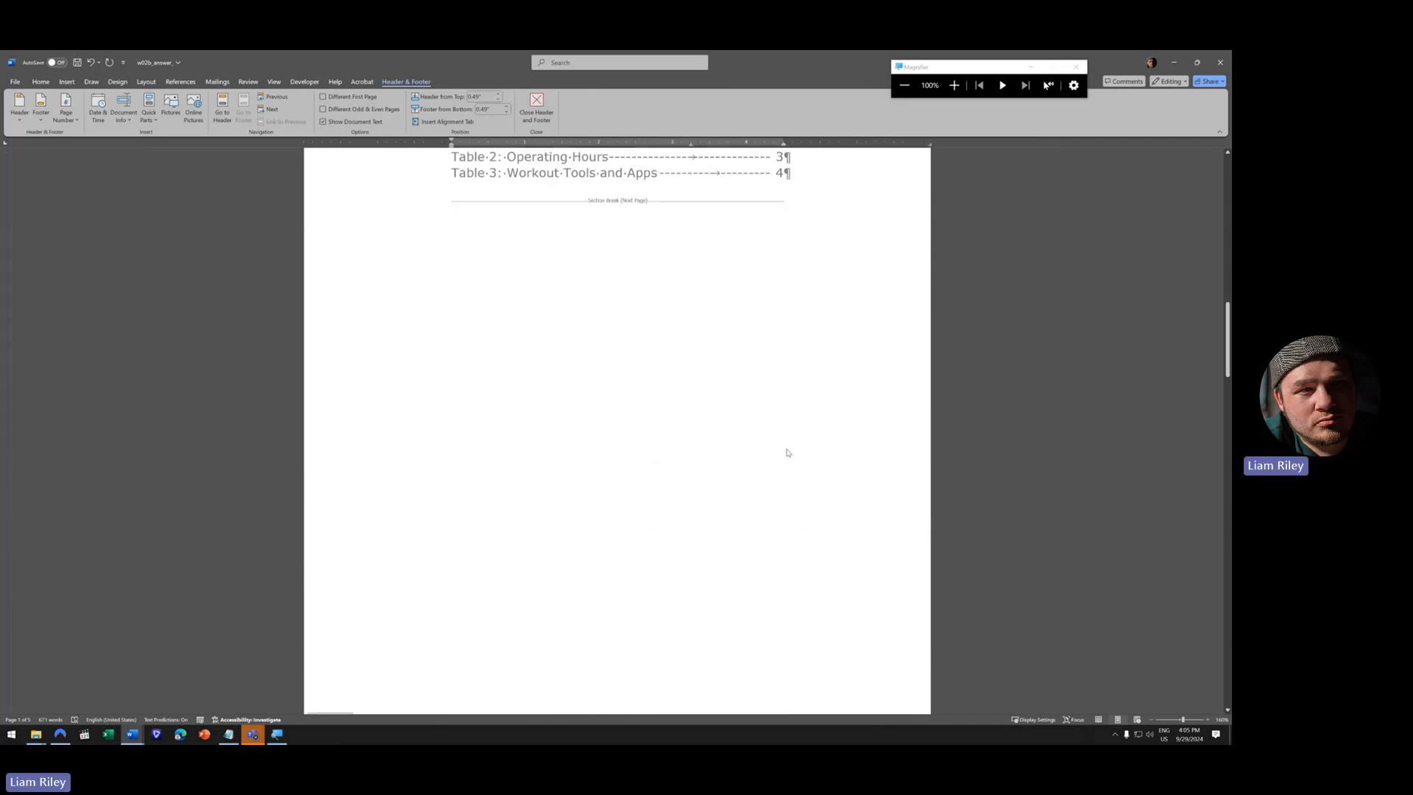
scroll(787, 452, "down", 6)
right_click(780, 493)
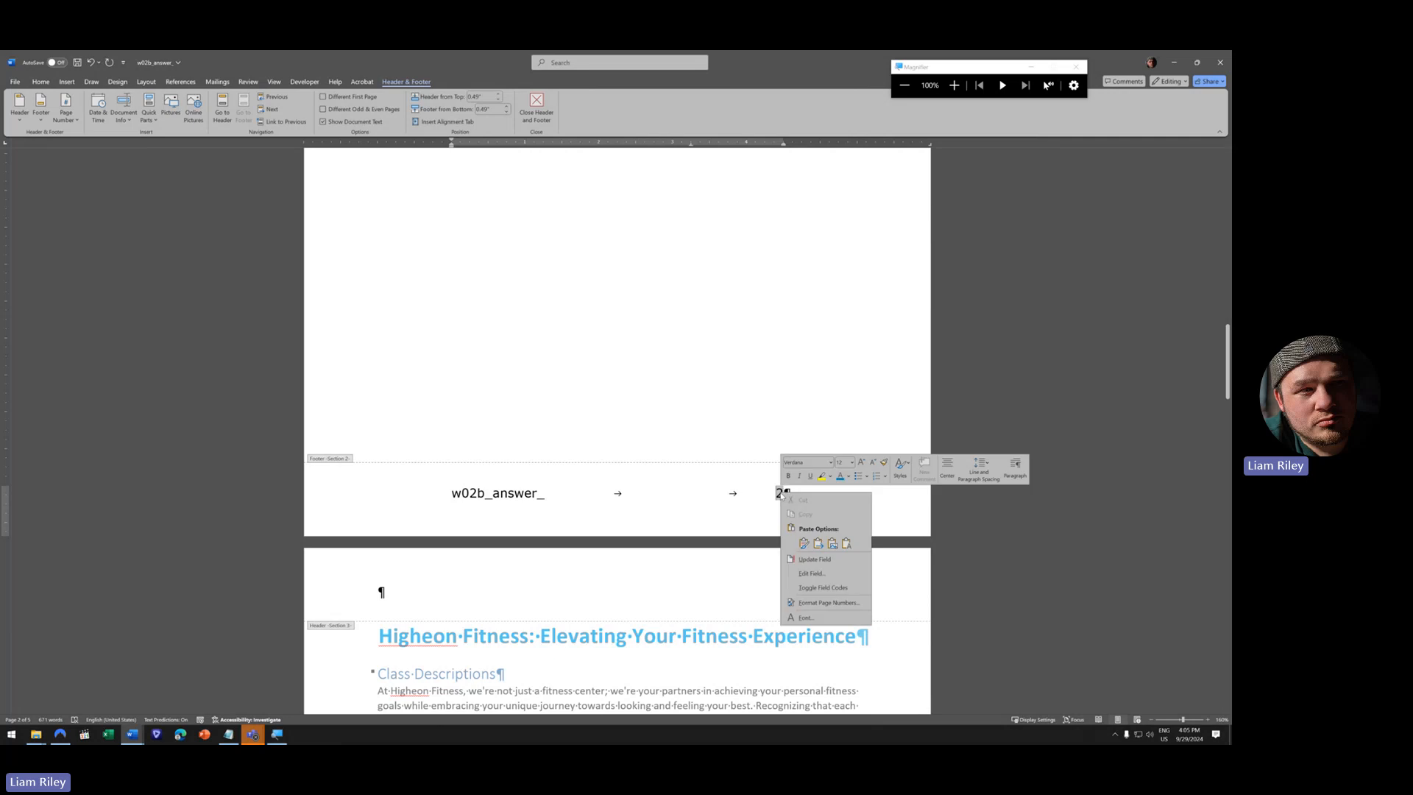
left_click(826, 603)
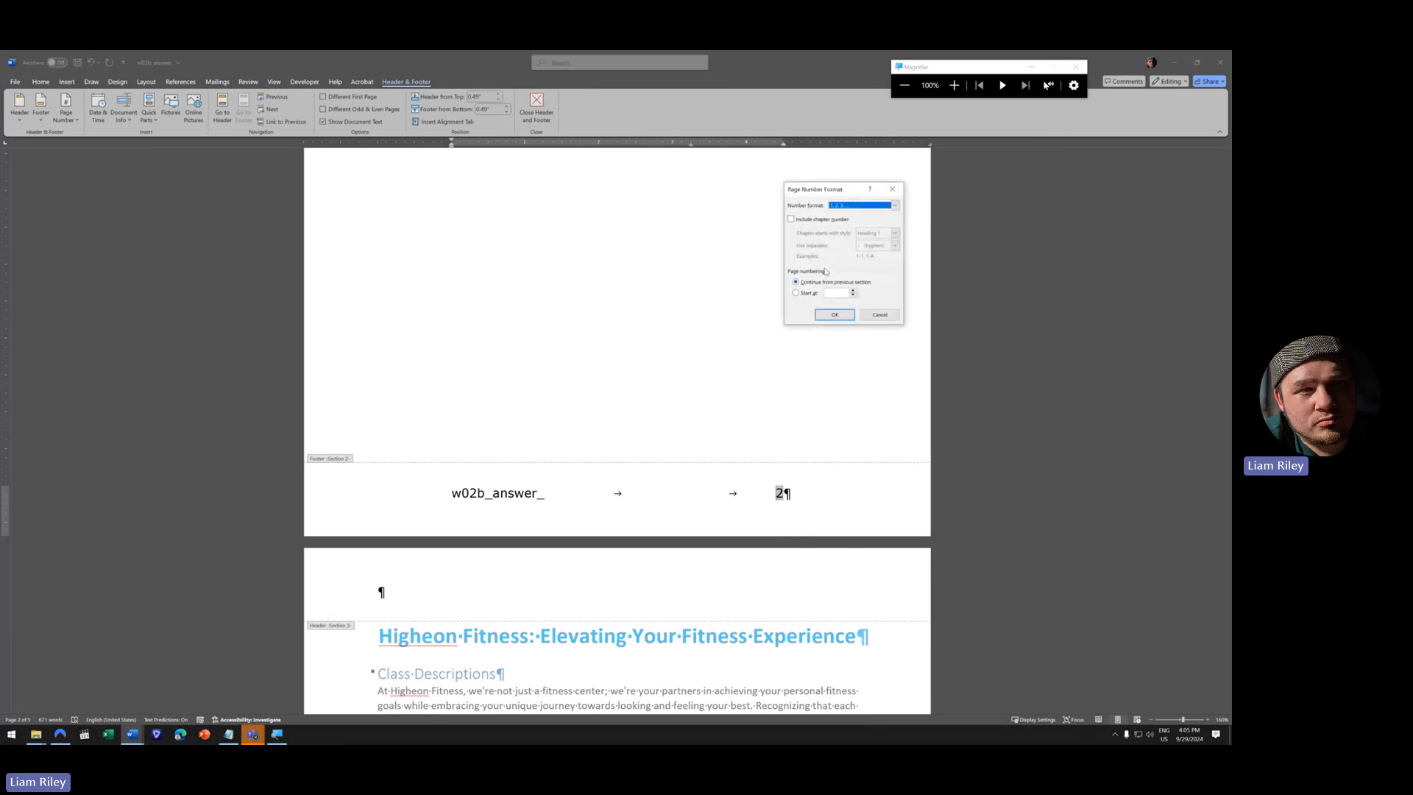
left_click(843, 205)
left_click(843, 242)
left_click(836, 315)
scroll(796, 440, "down", 3)
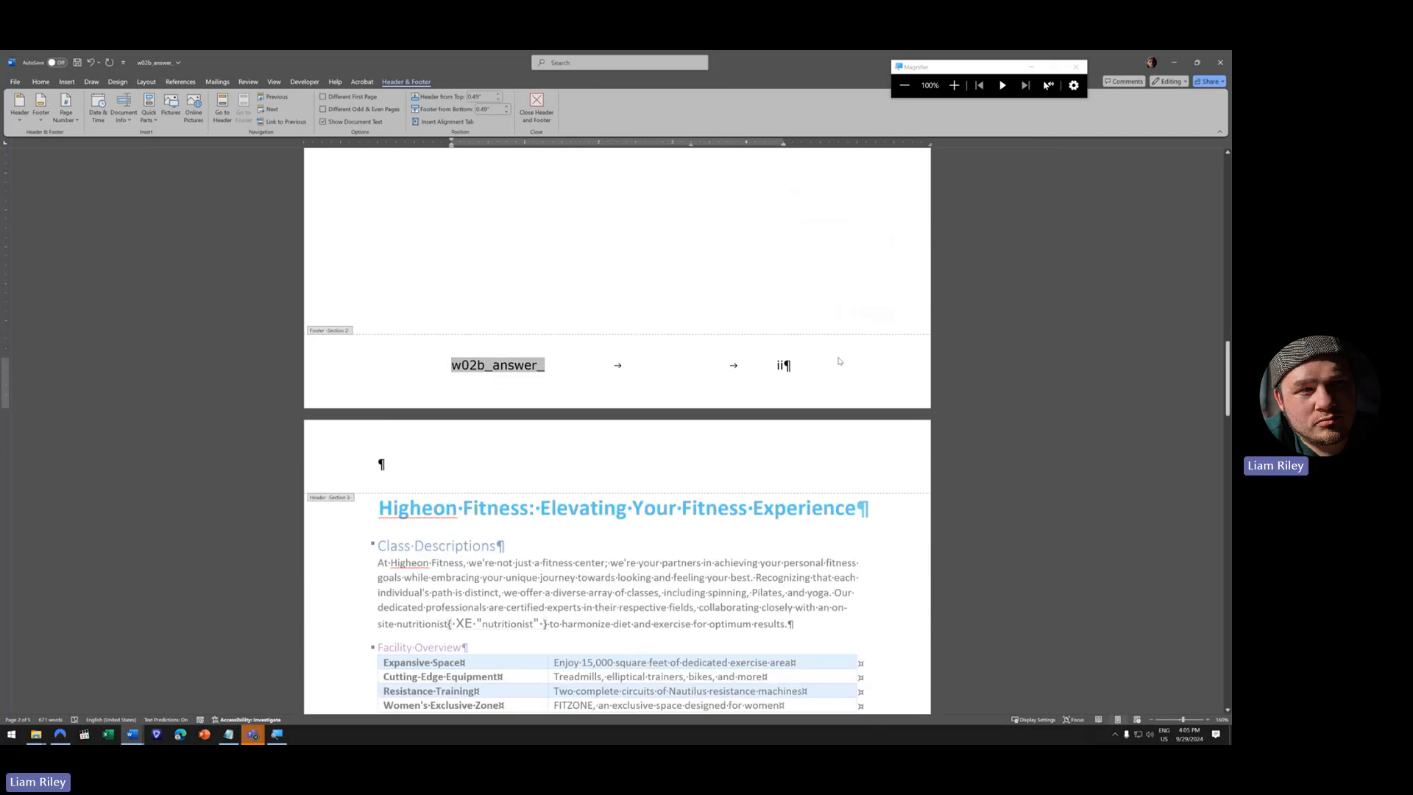
double_click(811, 243)
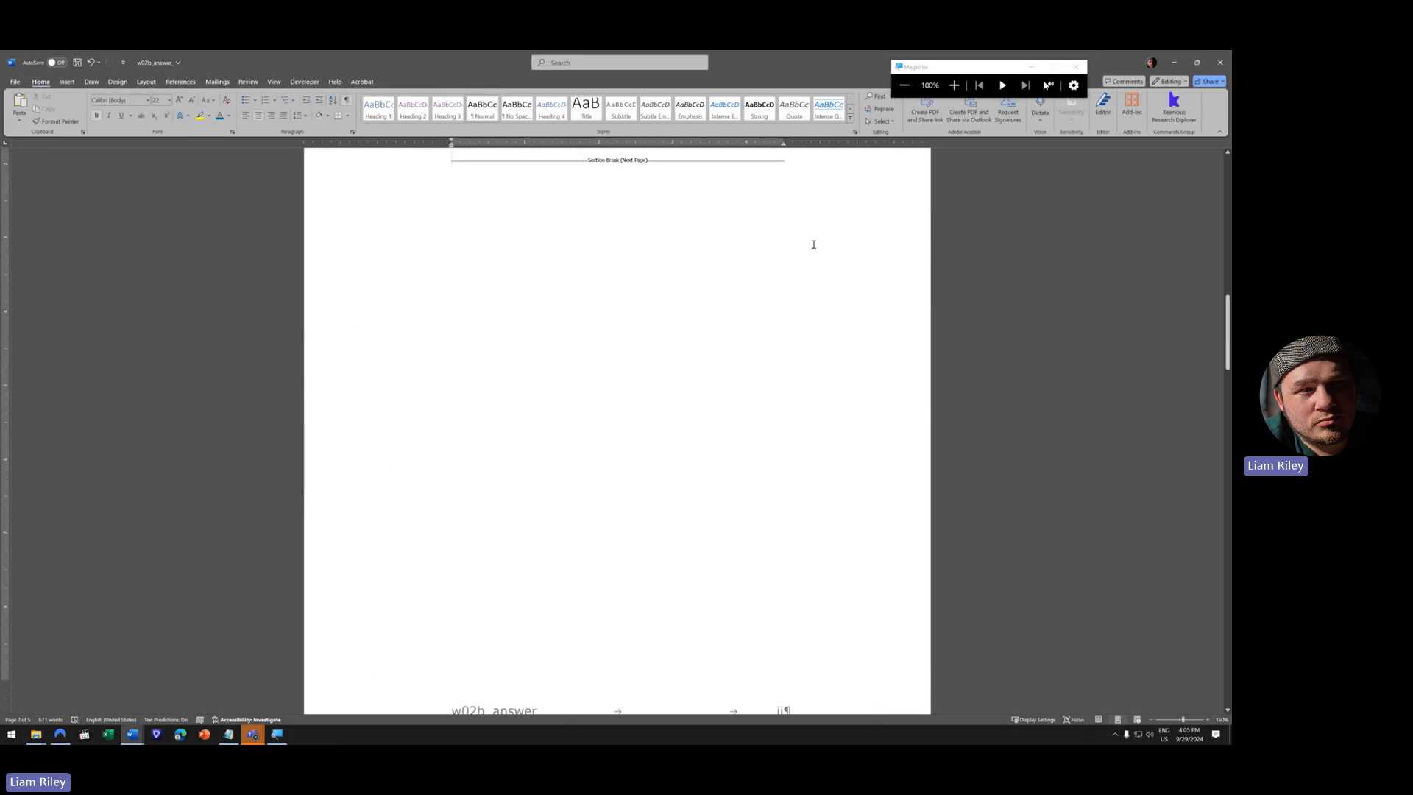
- Check the page numbers in the front pages' footers, and hide the document's formatting marks
left_click(1152, 720)
left_click(1151, 721)
left_click(1152, 721)
left_click(1152, 721)
left_click(1151, 721)
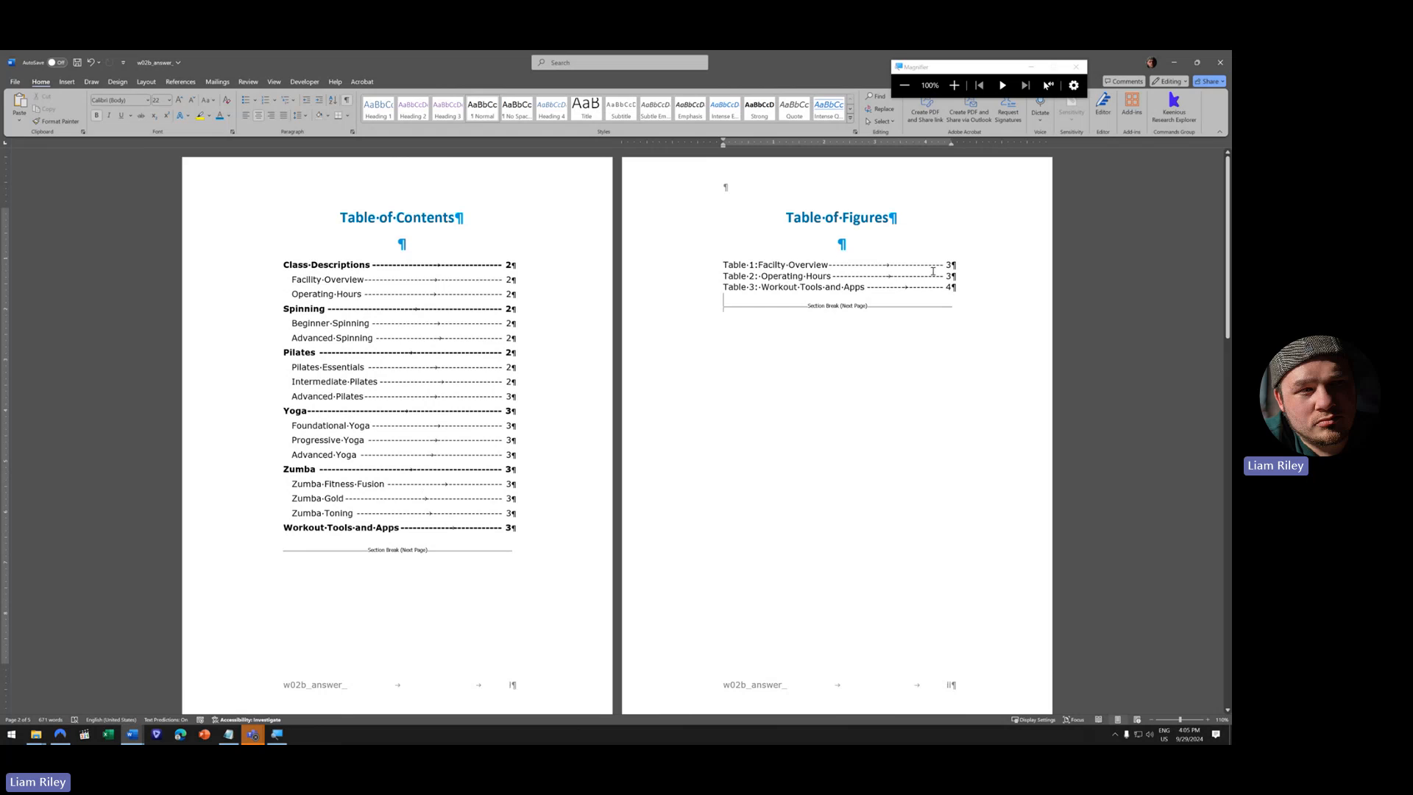
scroll(913, 567, "down", 3)
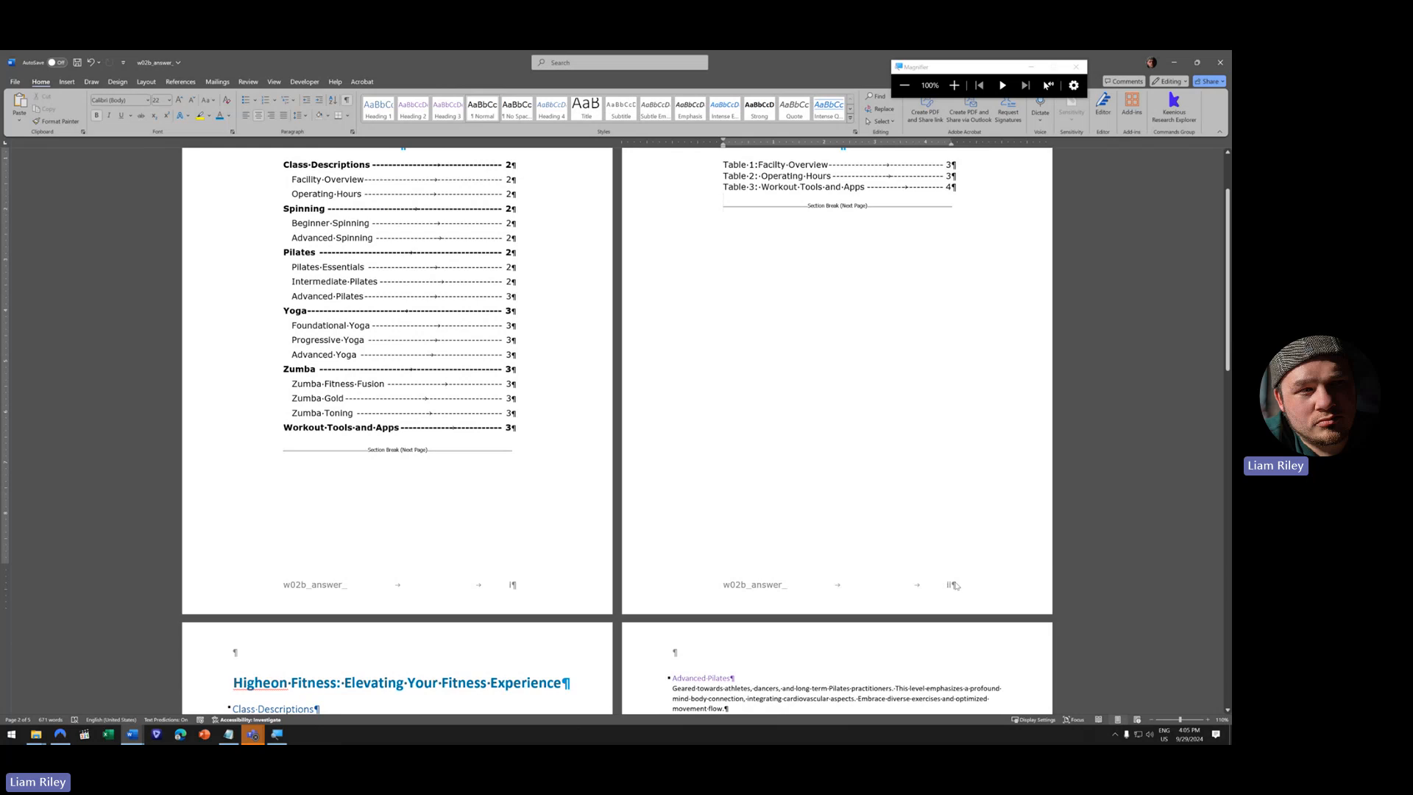
scroll(955, 585, "down", 13)
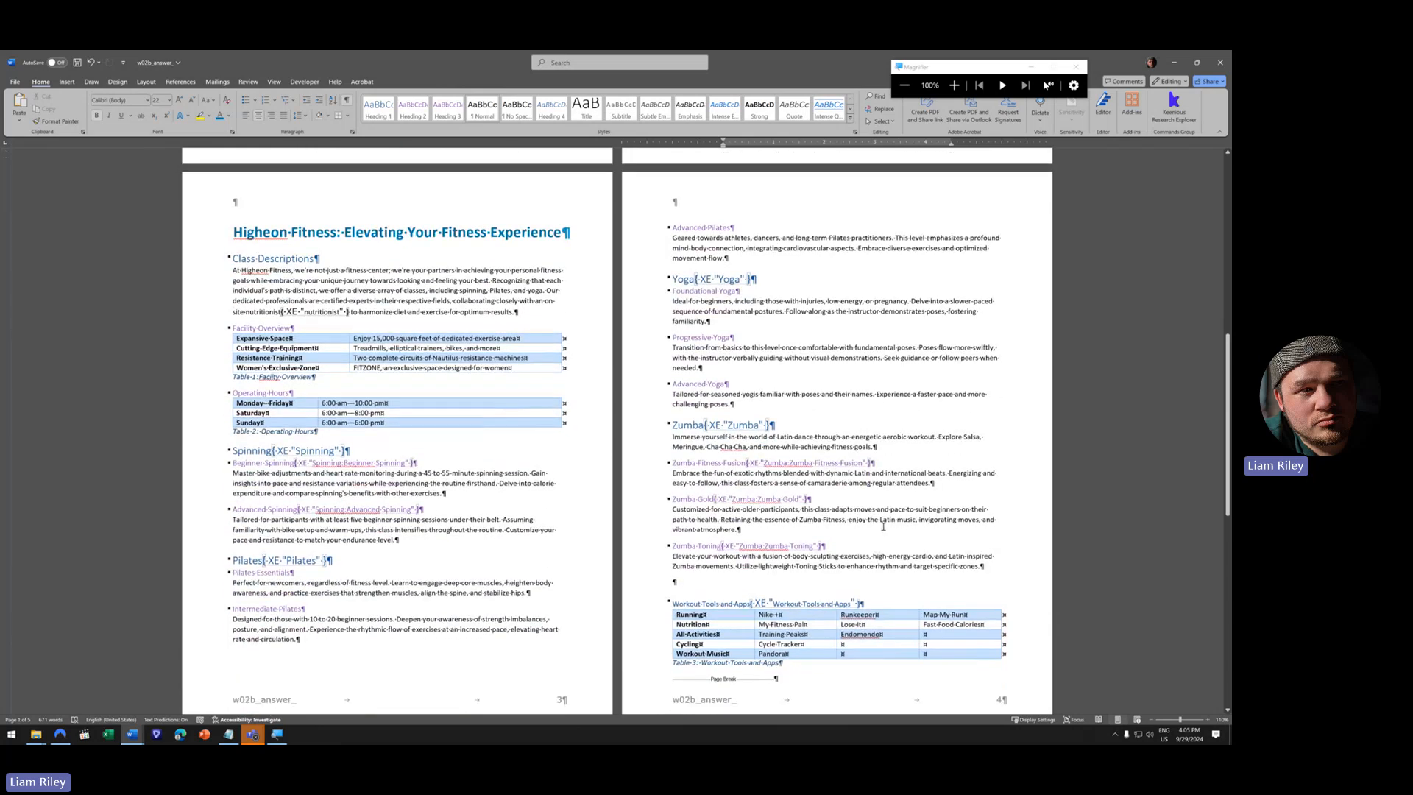
left_click(347, 99)
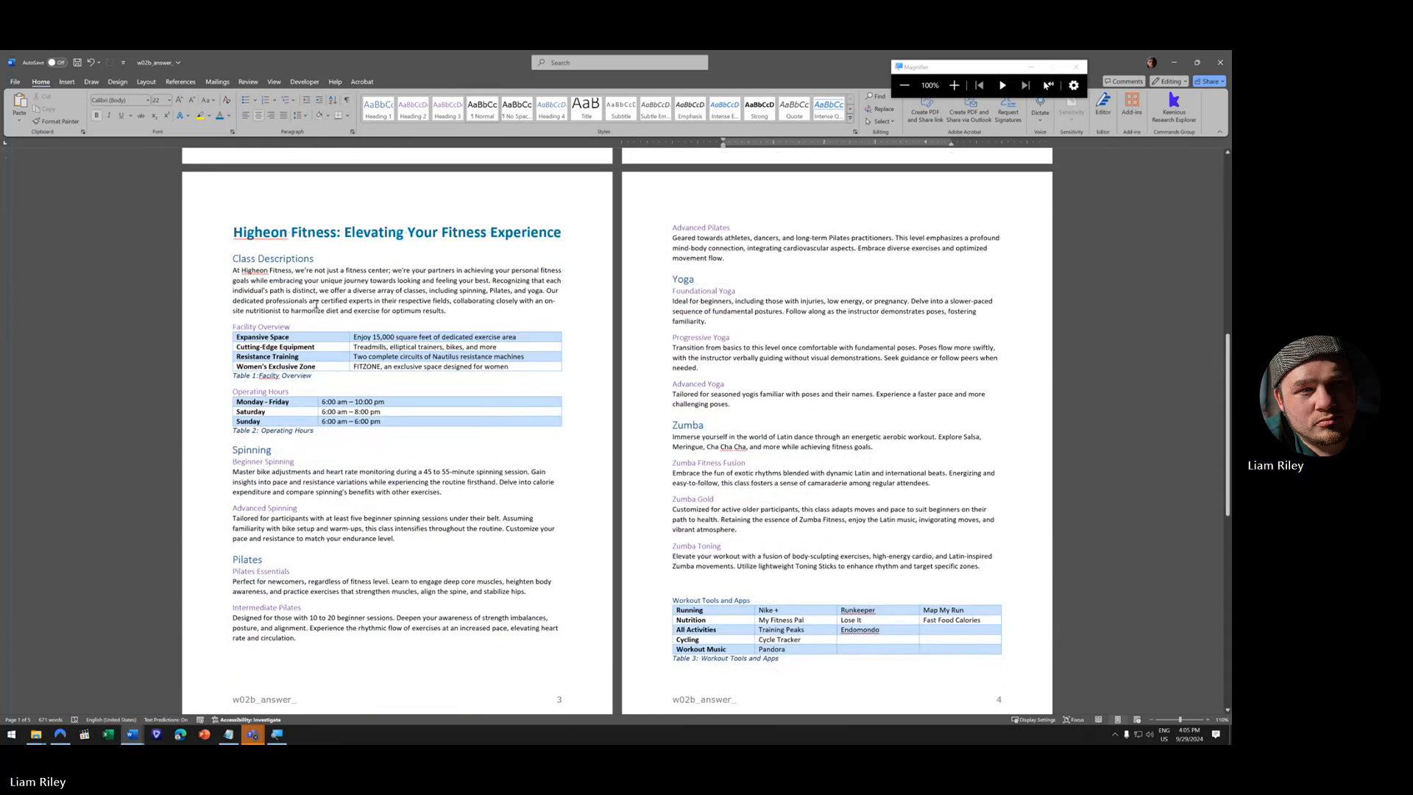
- Review the class description and Index pages with their footers, ending with an overview of all the document's pages
scroll(324, 311, "down", 3)
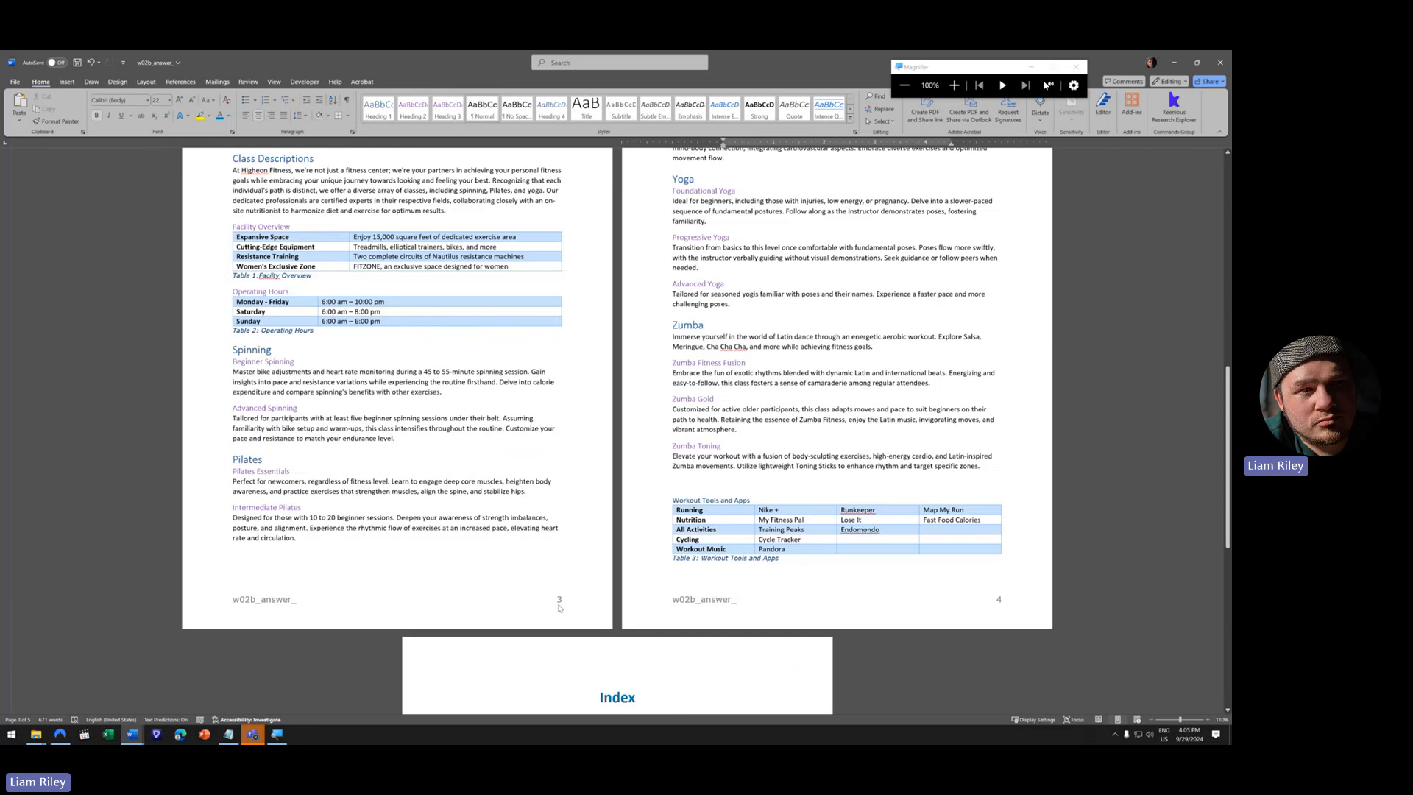
scroll(539, 559, "up", 3)
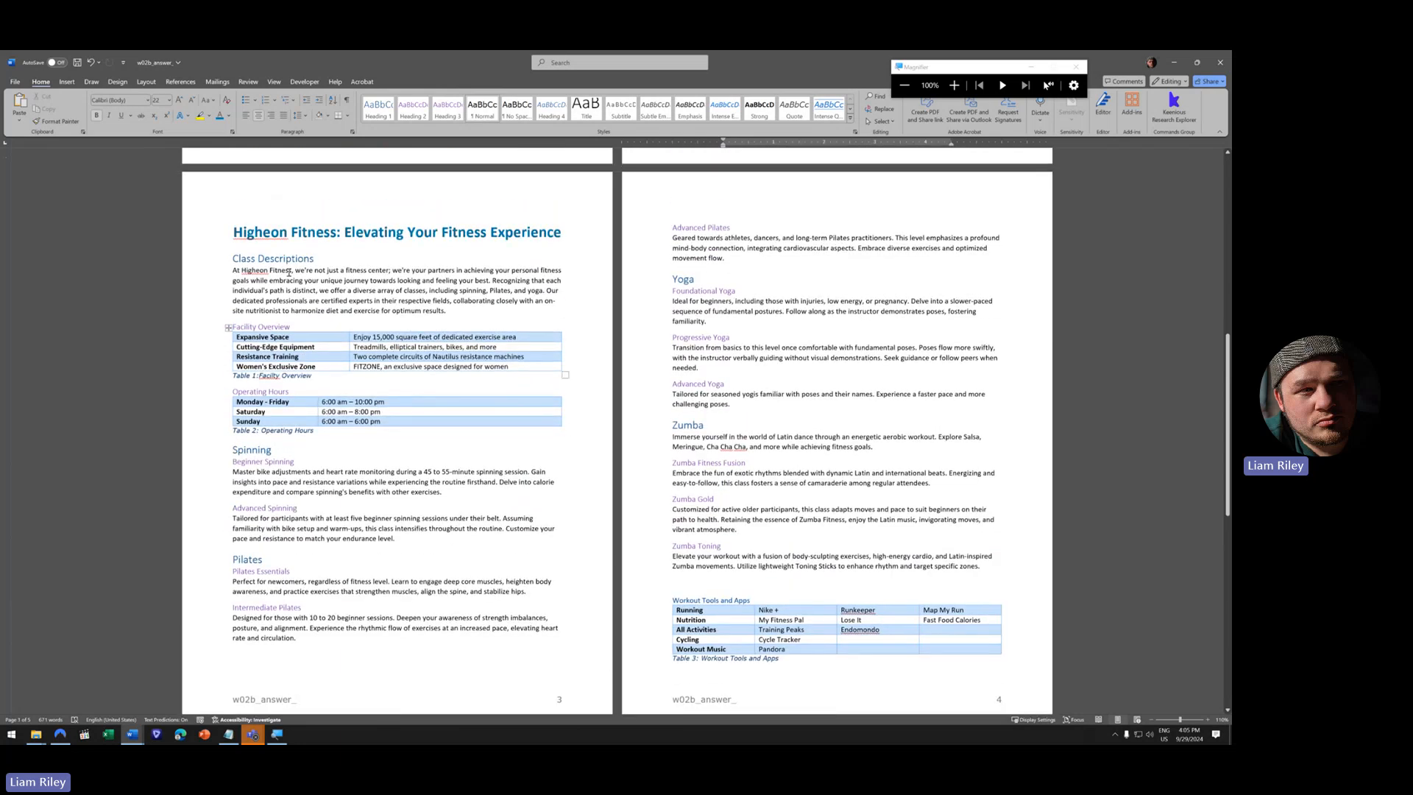
scroll(492, 390, "down", 7)
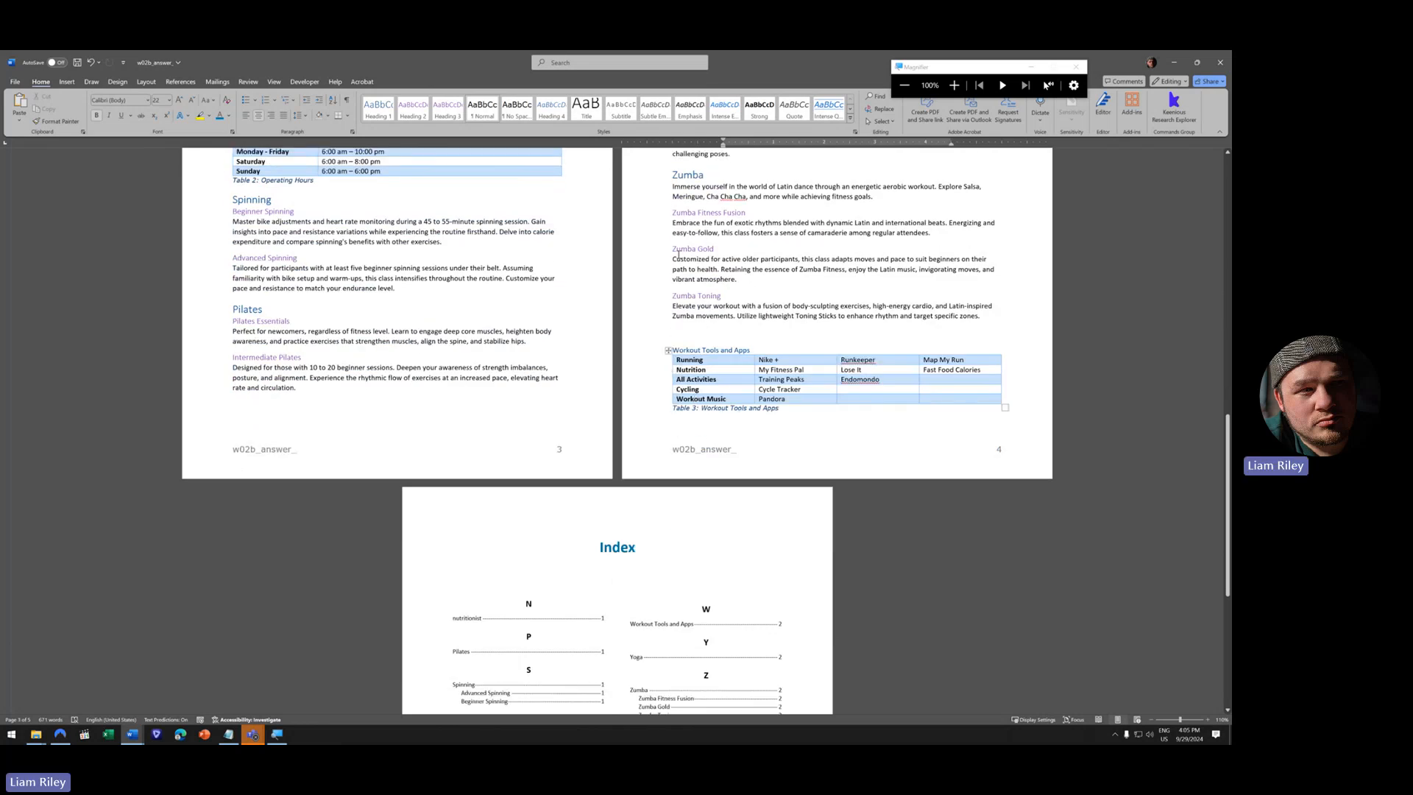
scroll(638, 380, "down", 5)
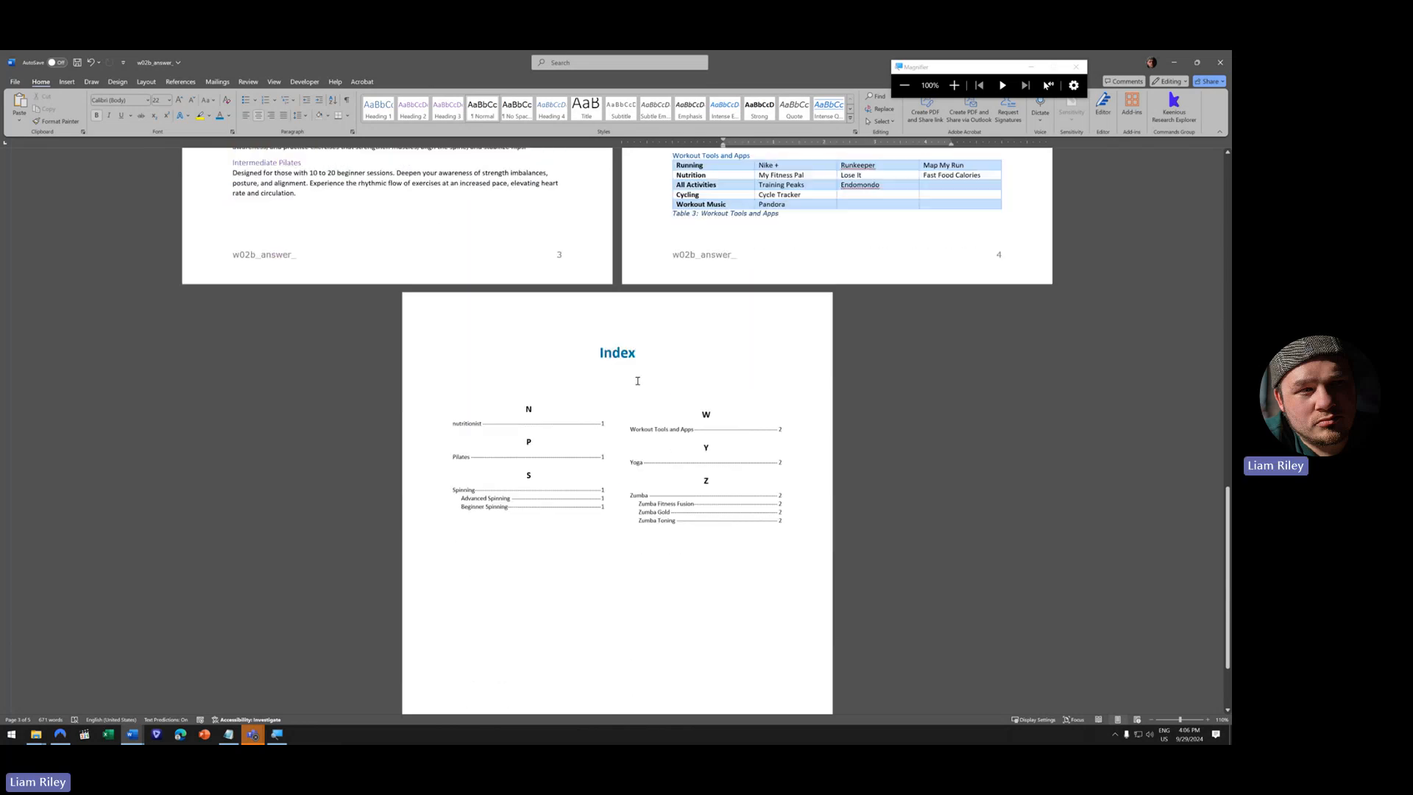
scroll(637, 380, "down", 1)
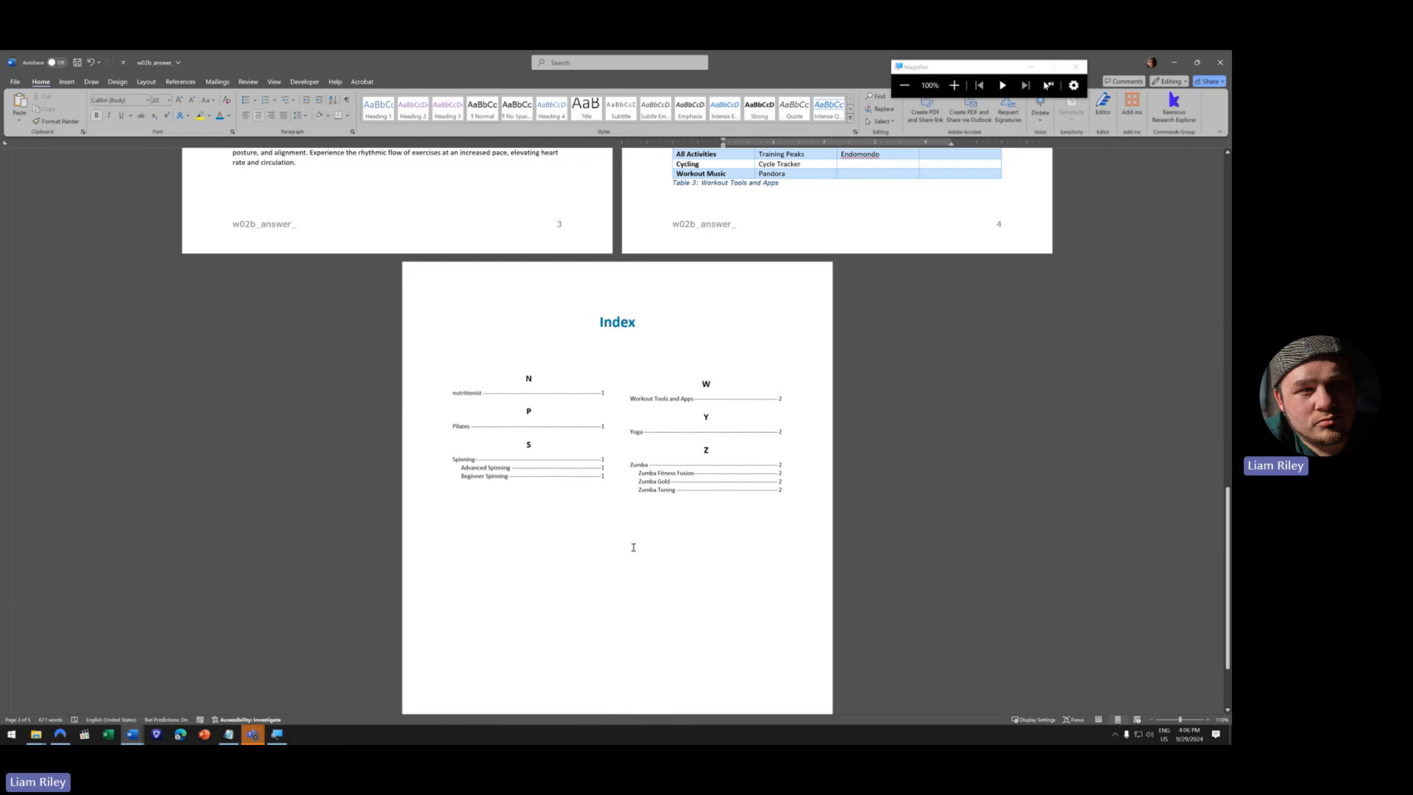
scroll(652, 507, "down", 3)
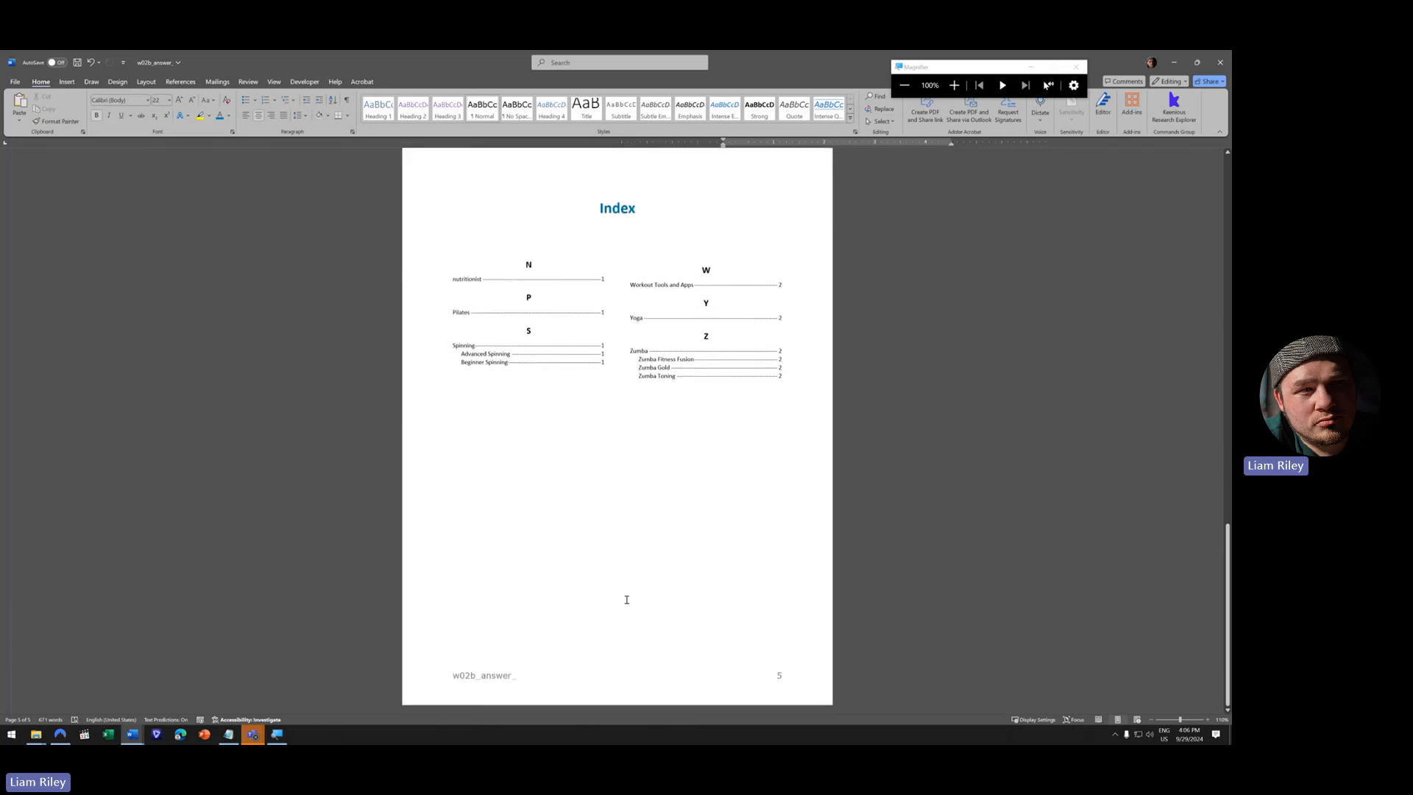
scroll(626, 600, "down", 6)
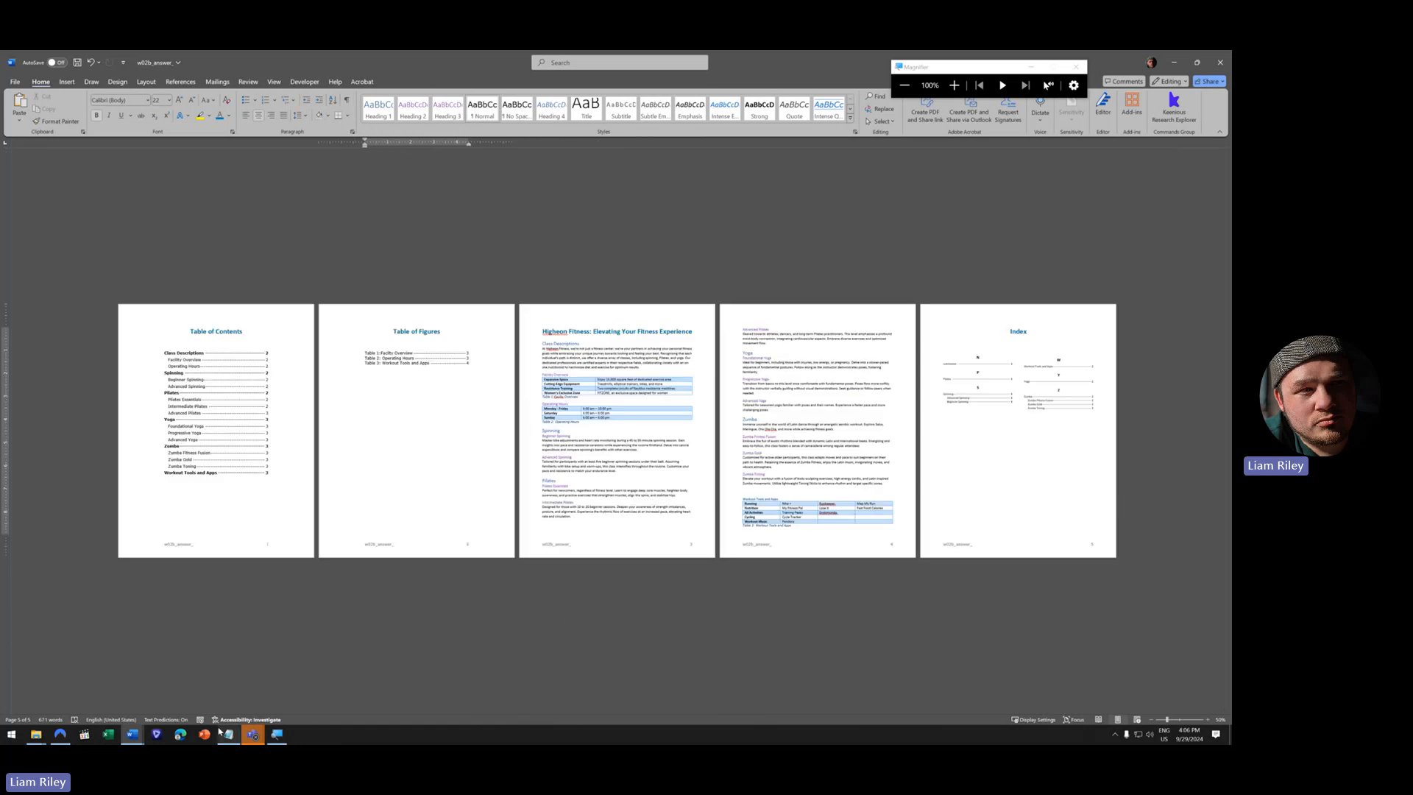
- Compare the page overview of the finished document with that of the answer key document w02b_answer
left_click(87, 703)
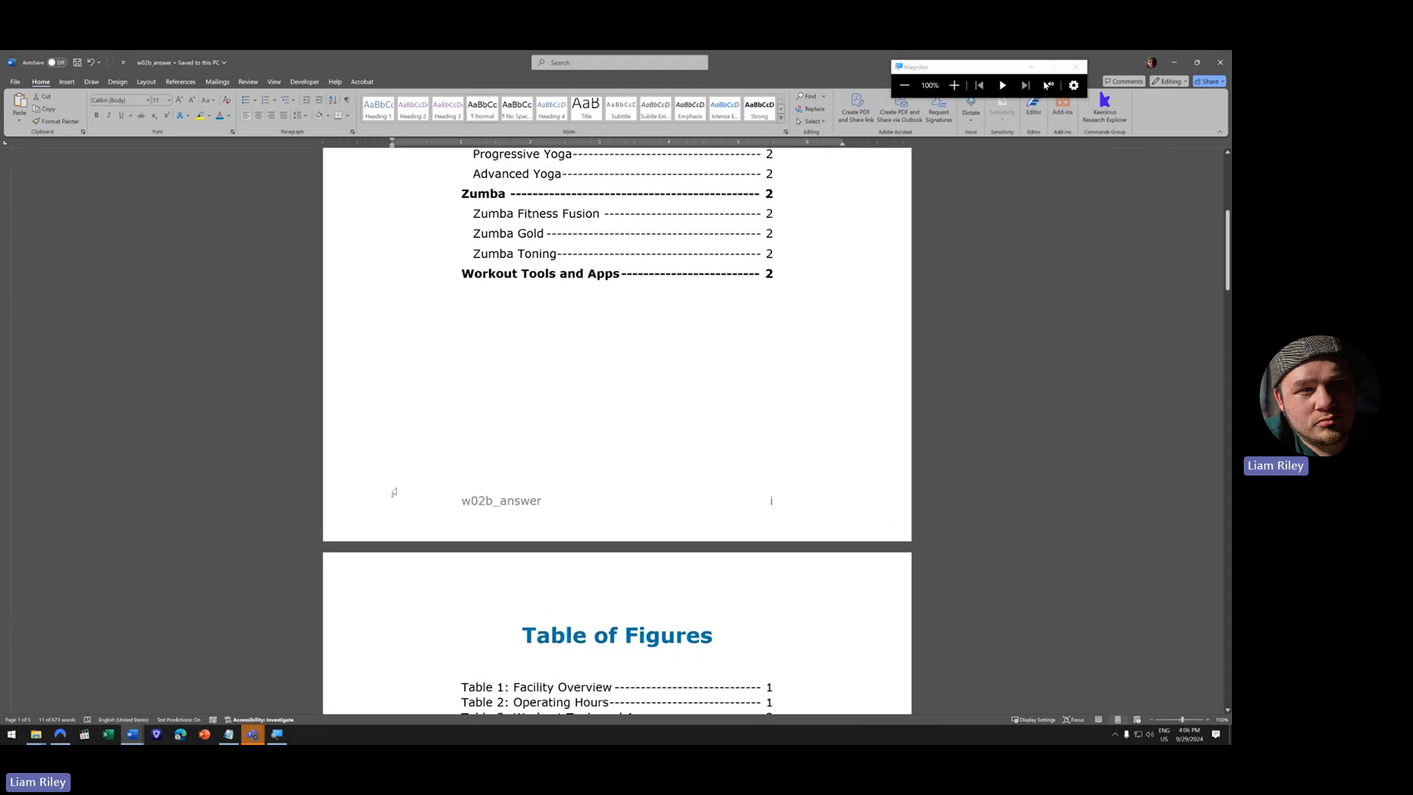
scroll(432, 510, "down", 6)
scroll(432, 511, "down", 3)
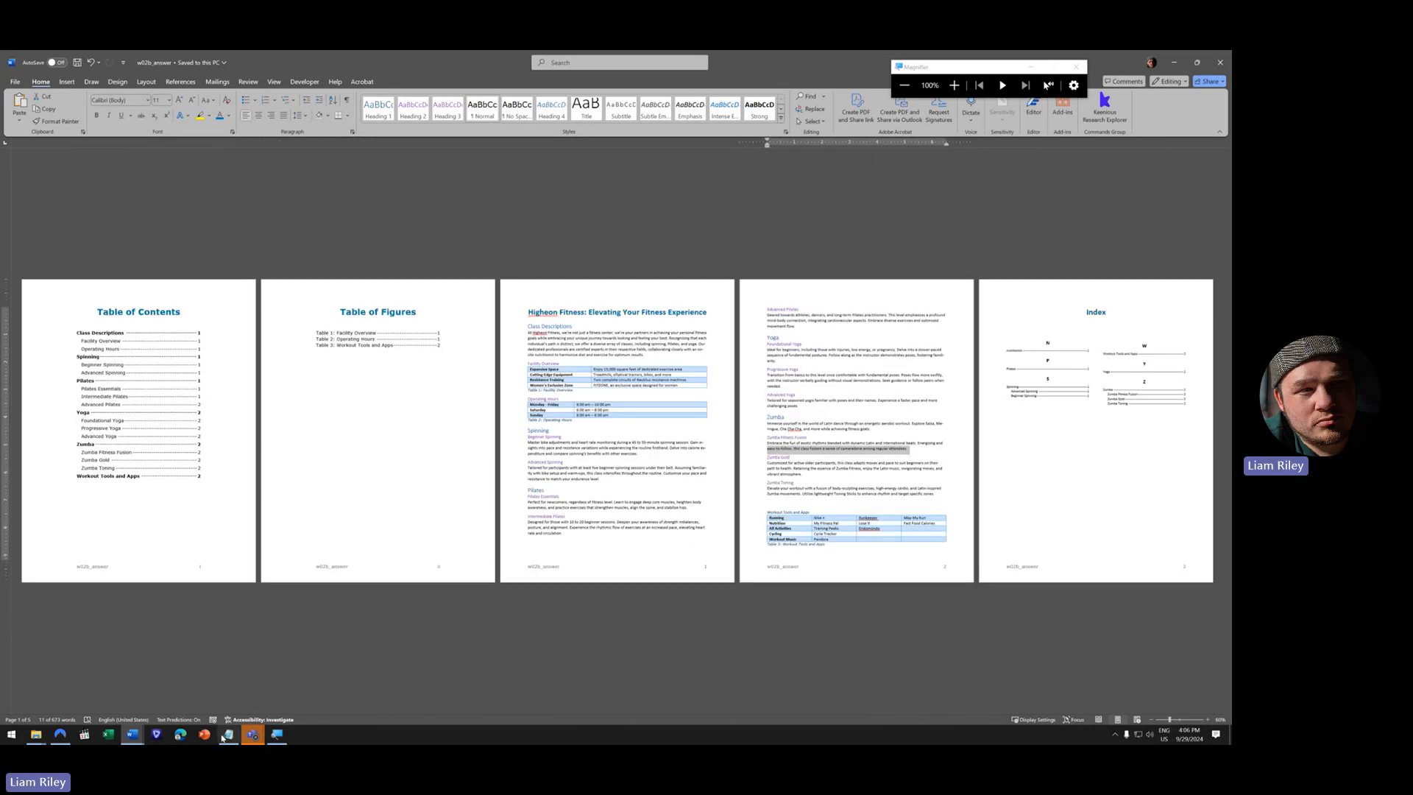
left_click(132, 733)
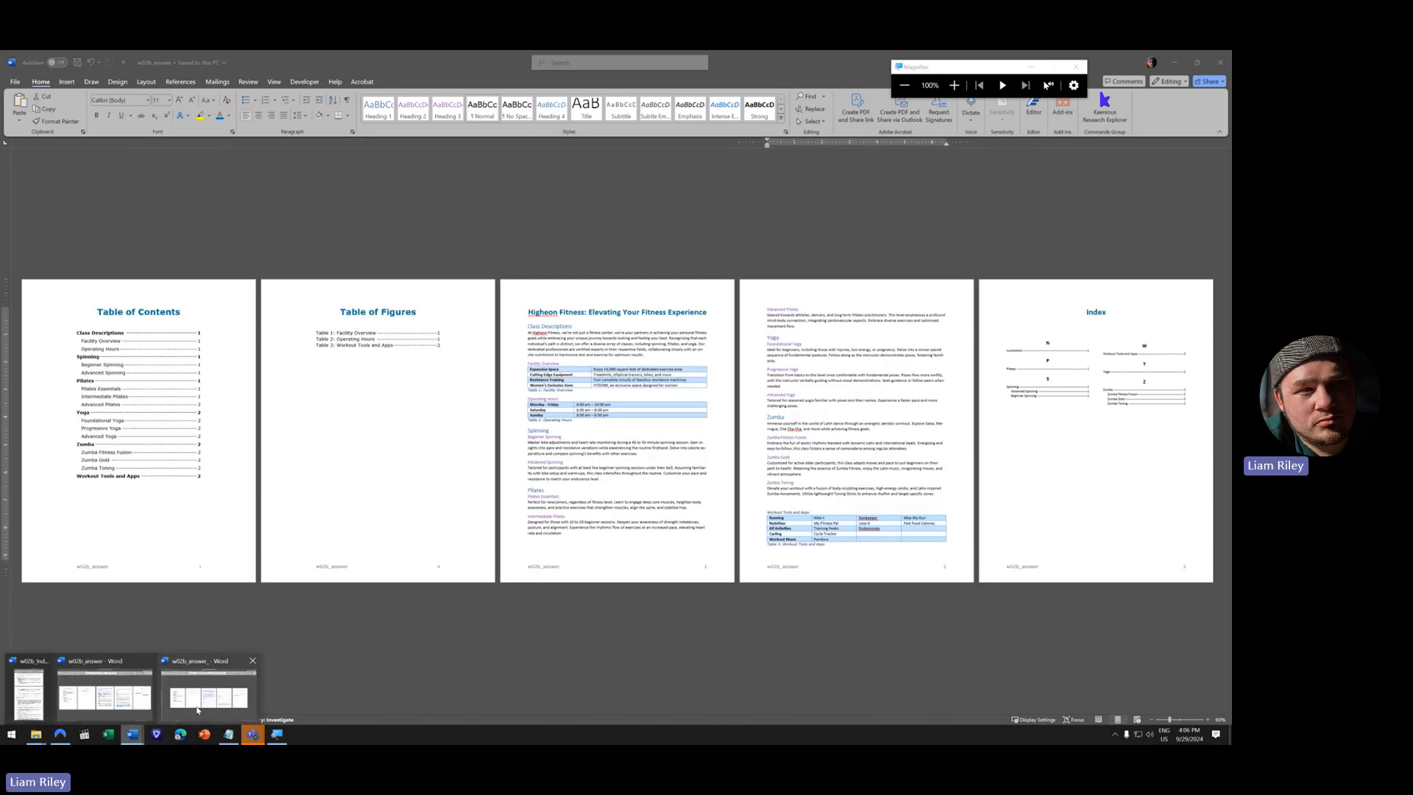
mouse_move(199, 698)
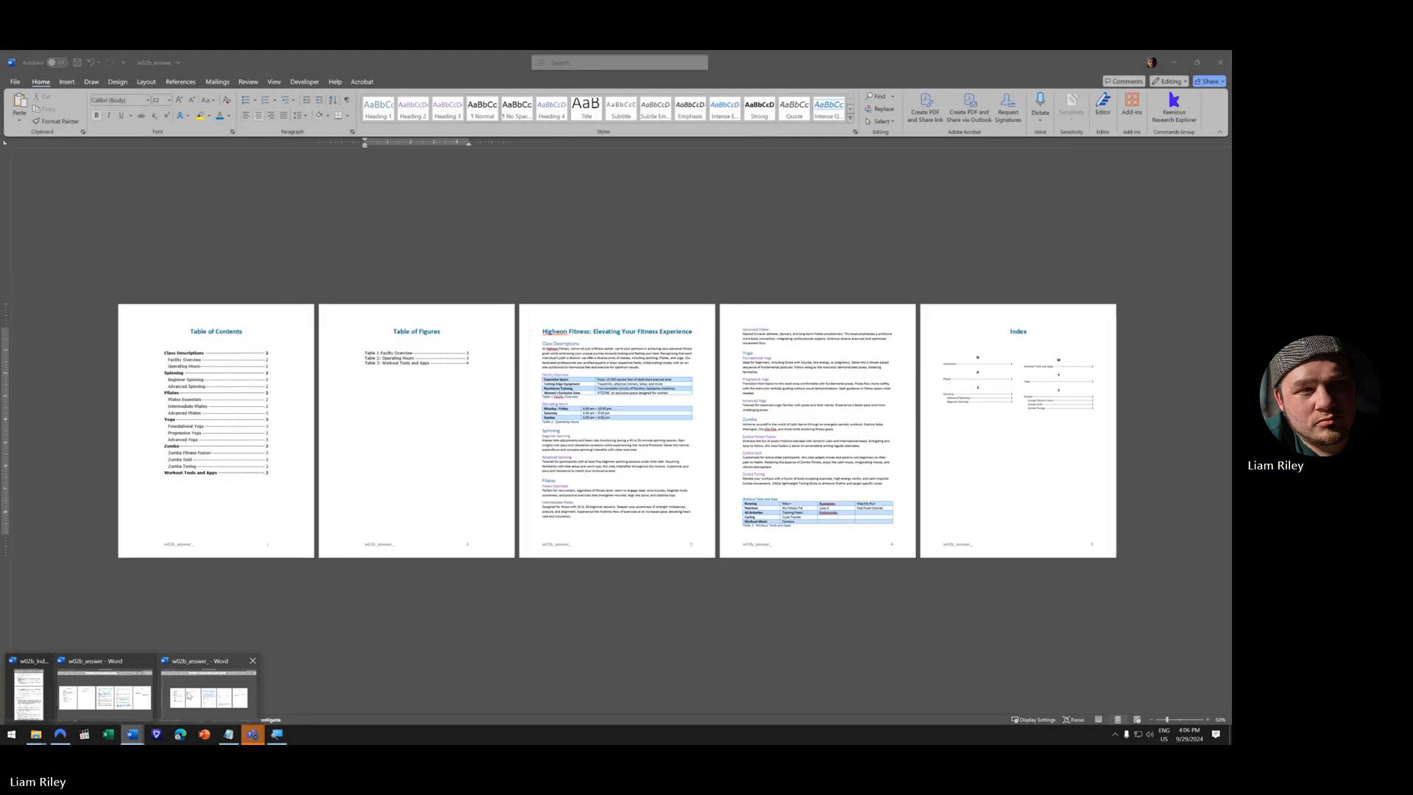
mouse_move(153, 695)
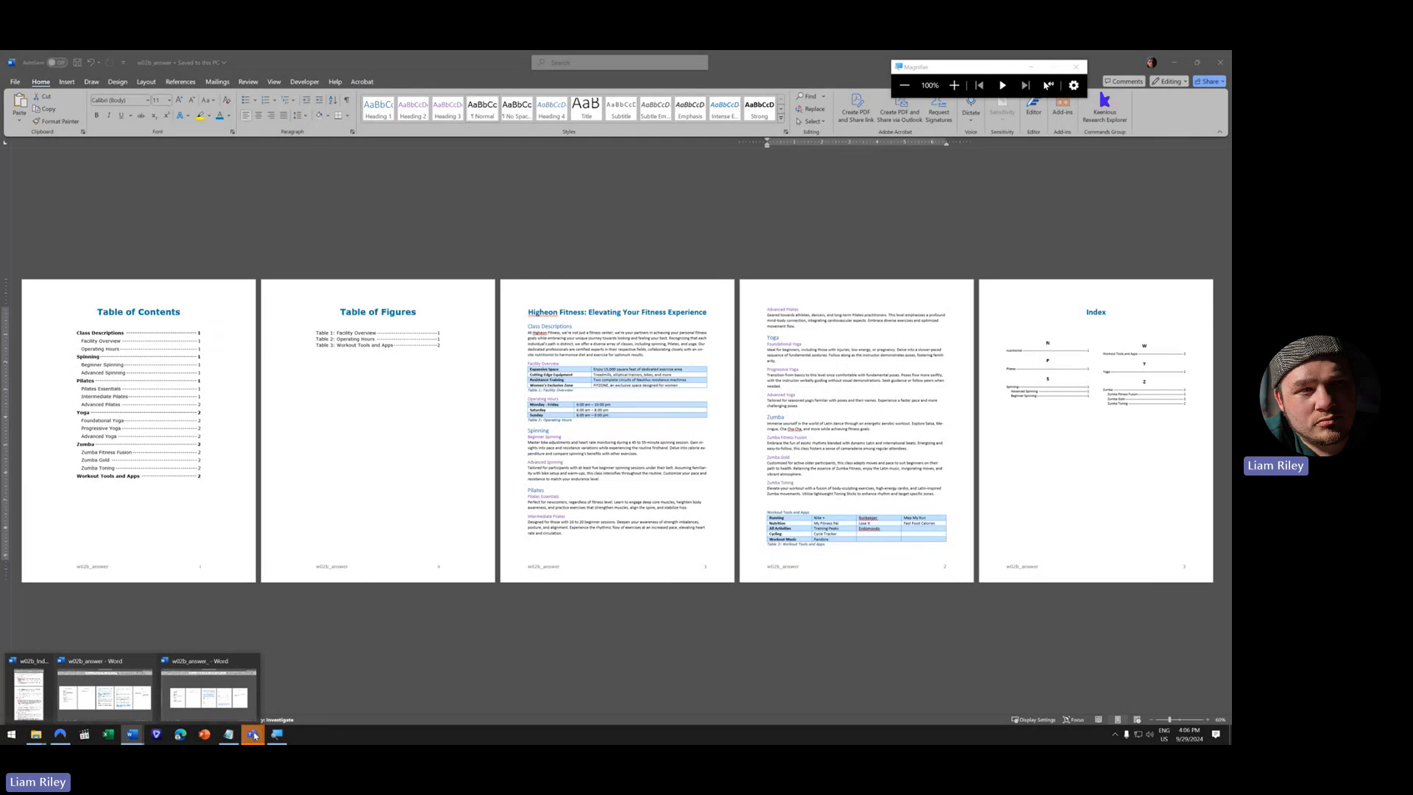
mouse_move(253, 733)
left_click(269, 678)
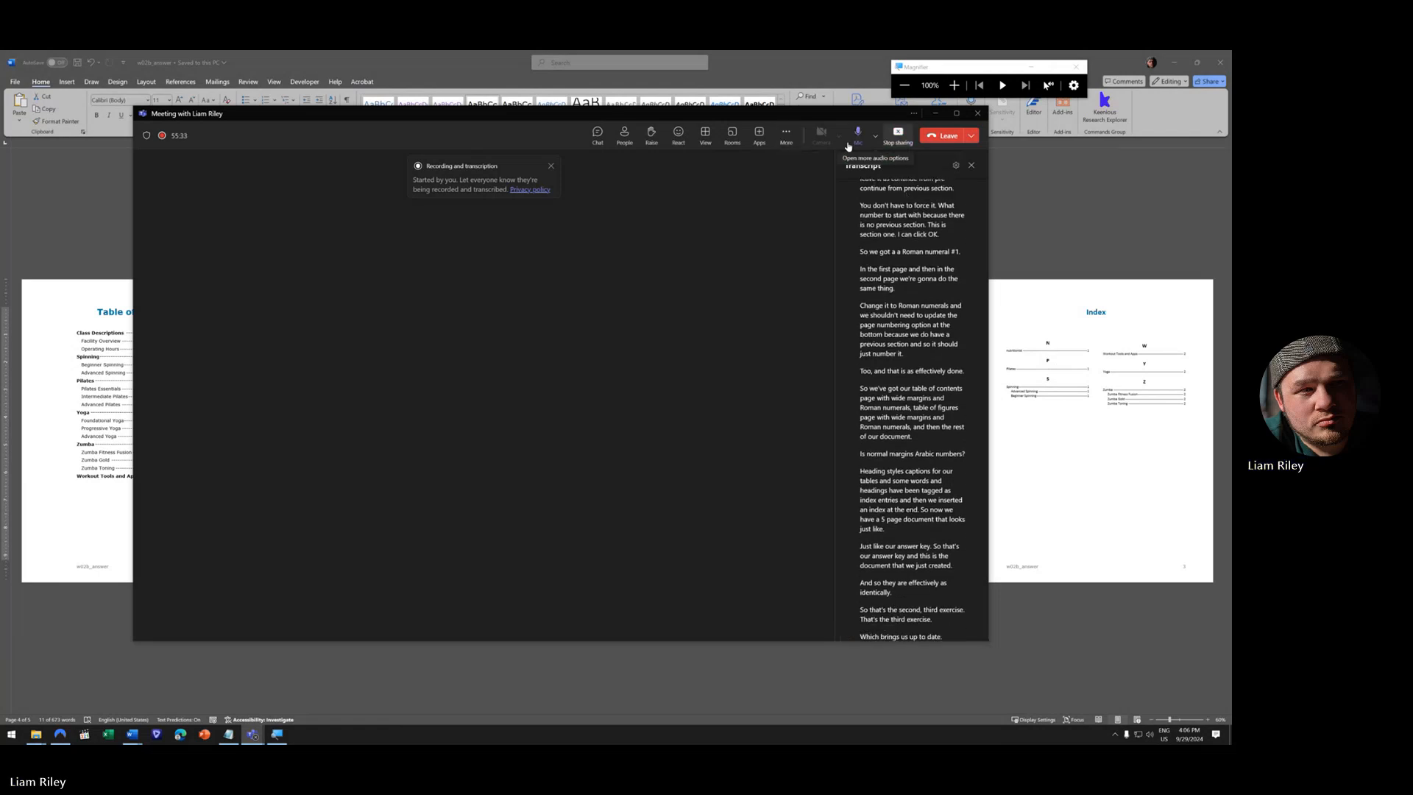
left_click(792, 145)
mouse_move(799, 167)
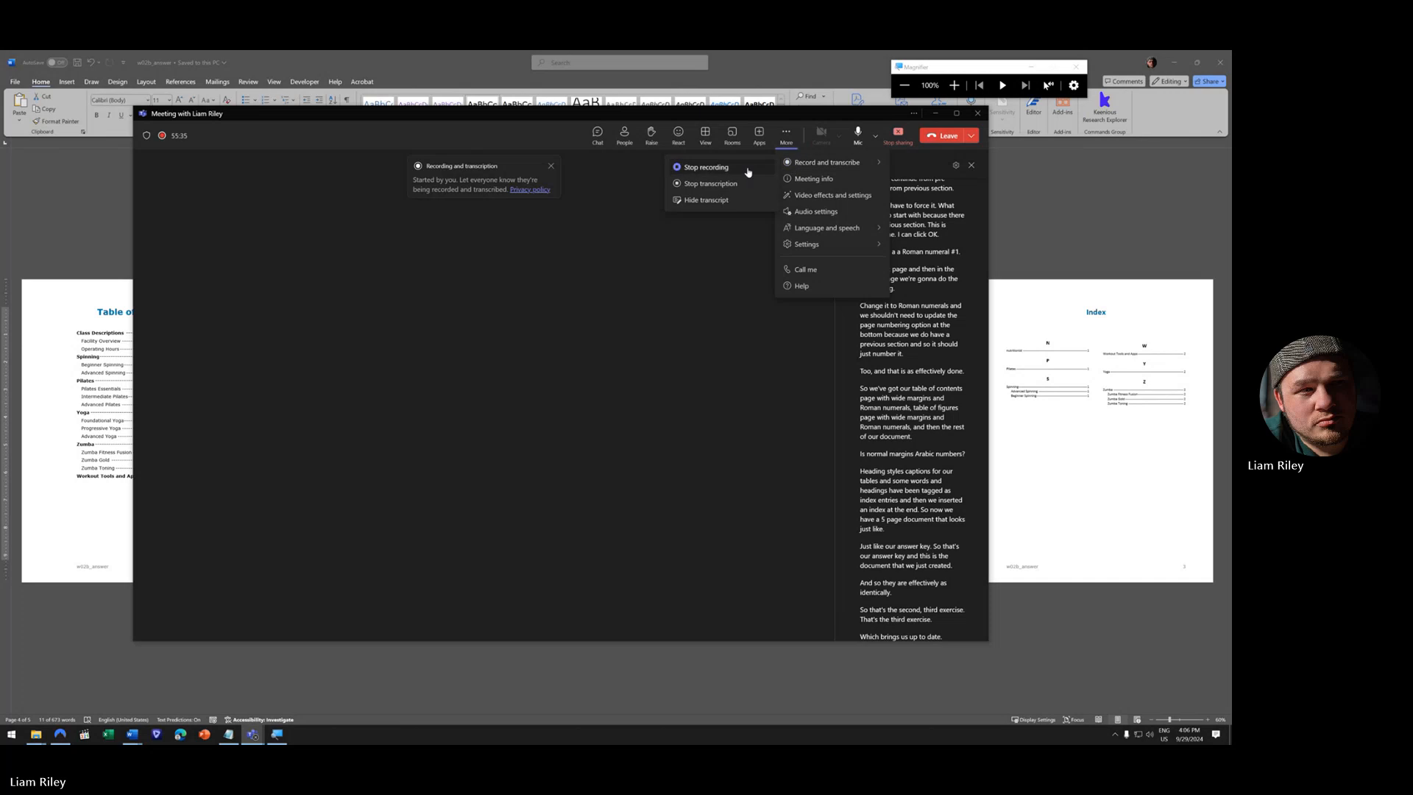